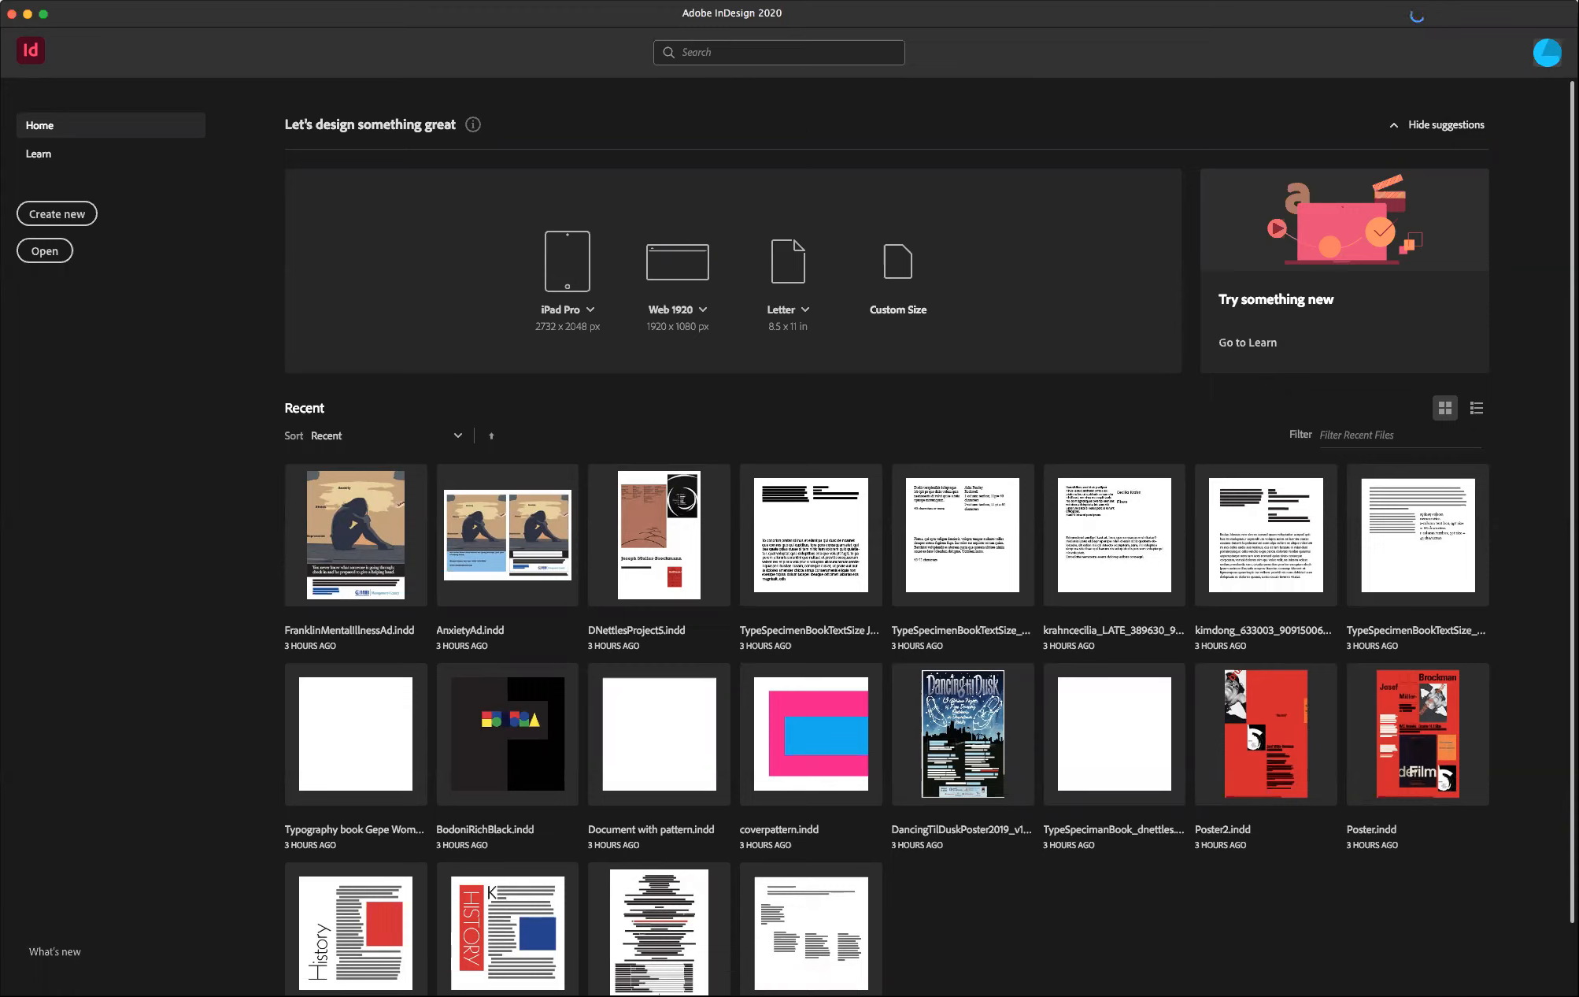
# - Start a new print document based on the Tabloid preset
pyautogui.click(118, 2)
pyautogui.moveTo(141, 9)
pyautogui.click(319, 14)
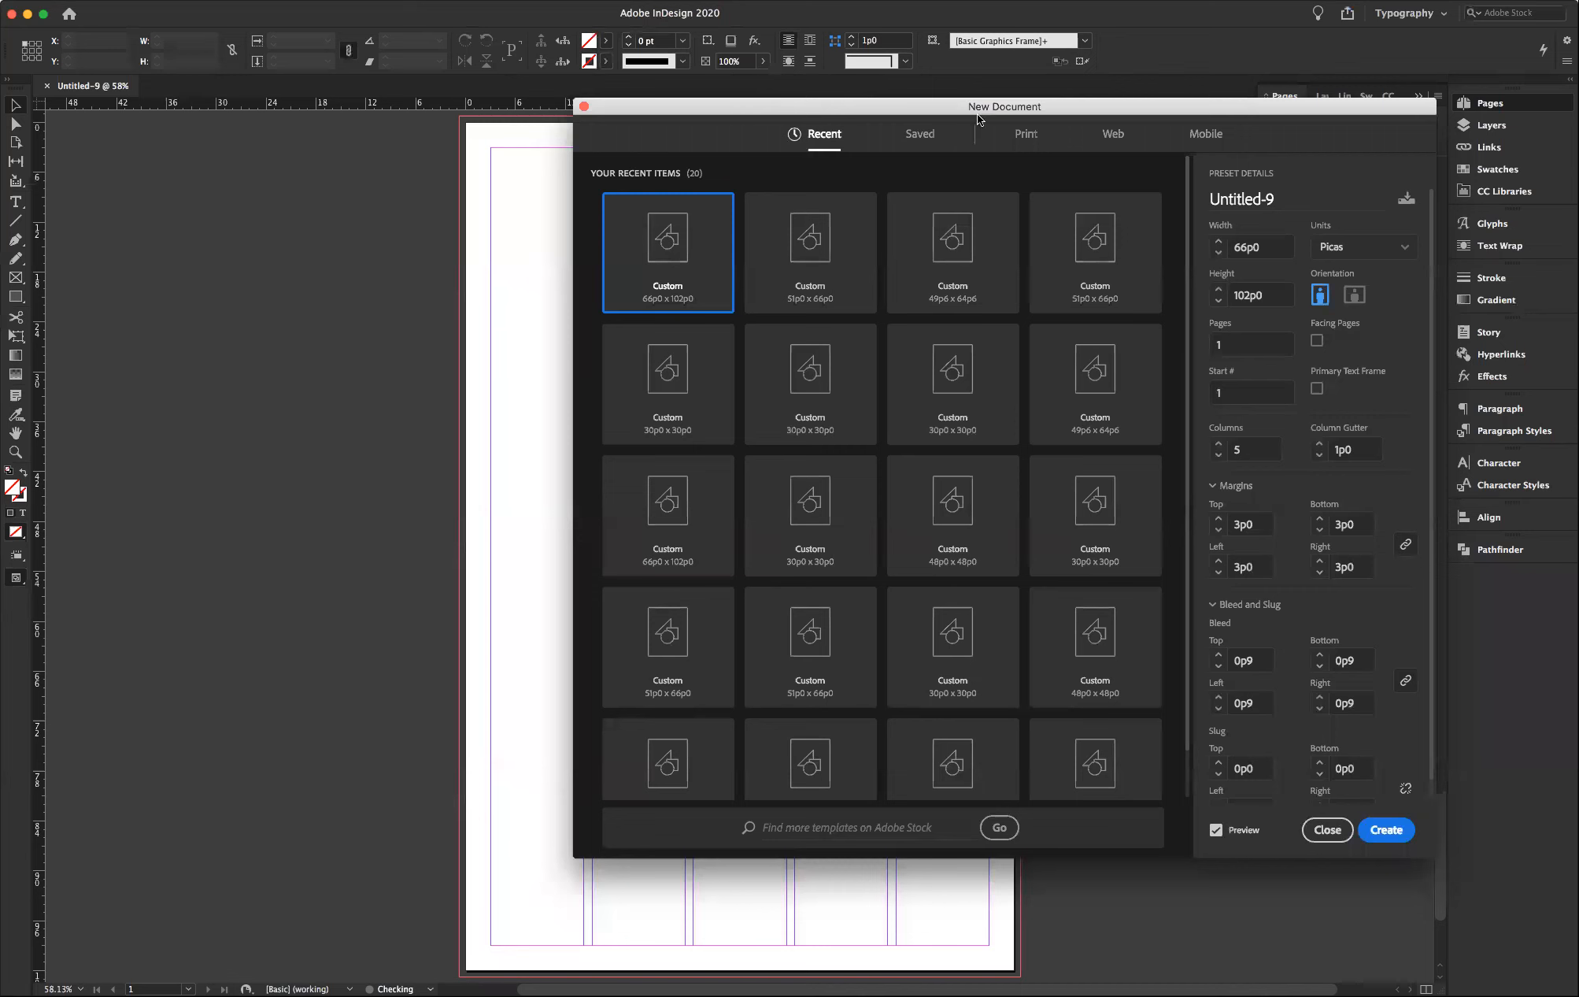
pyautogui.click(1026, 136)
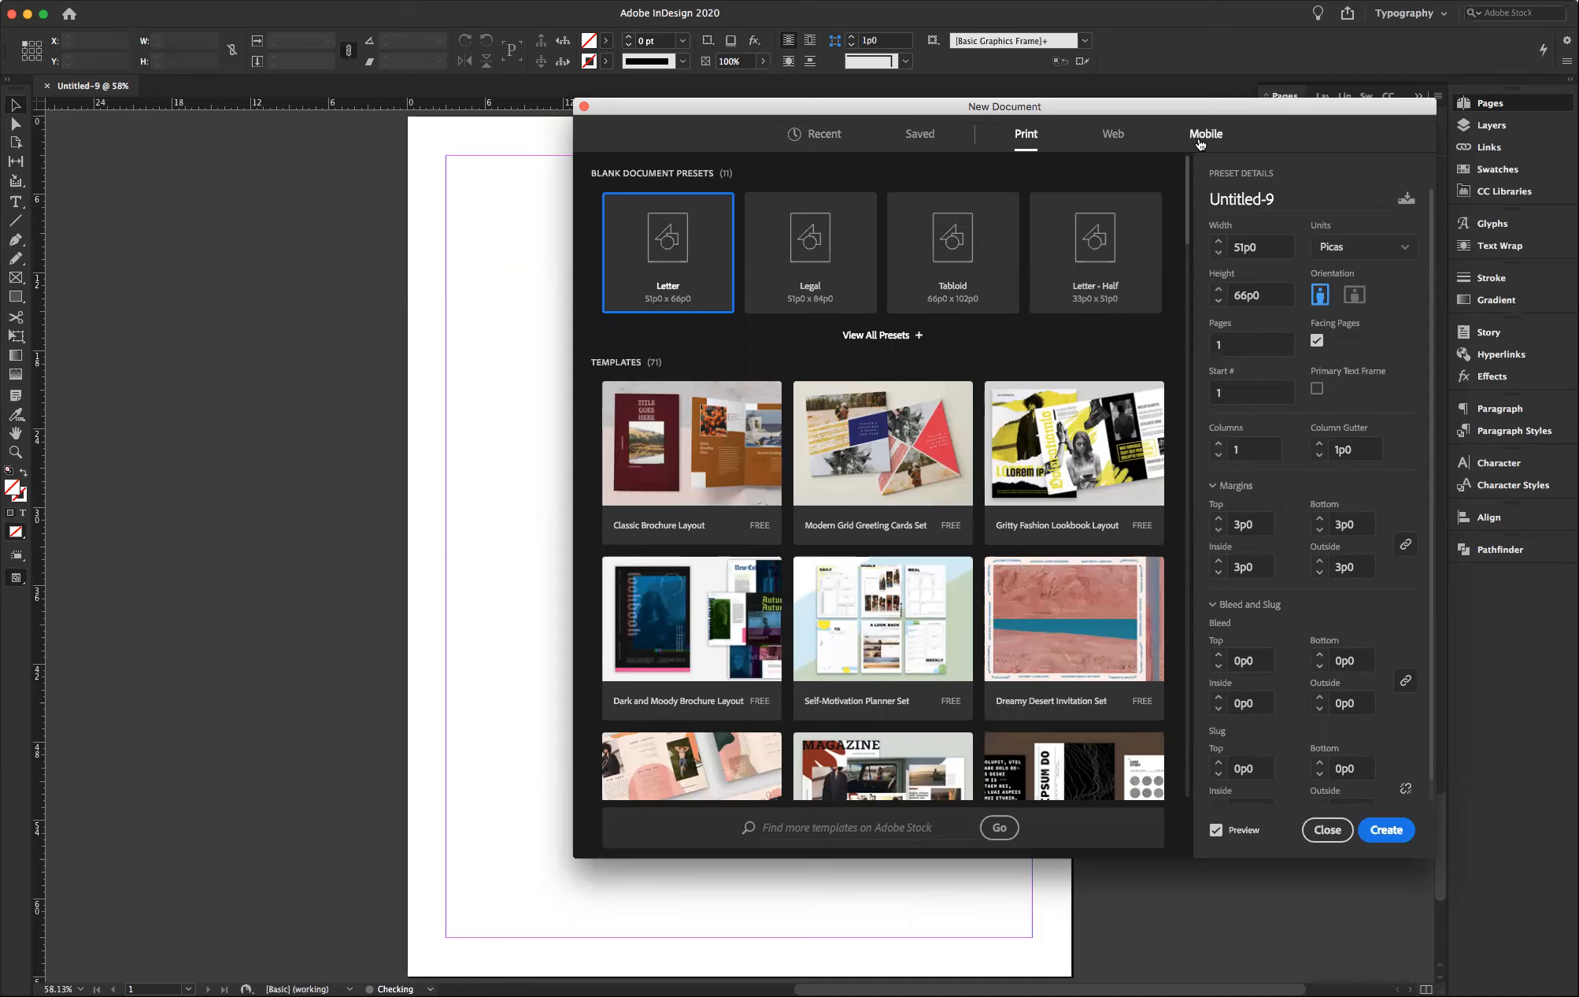
pyautogui.click(955, 247)
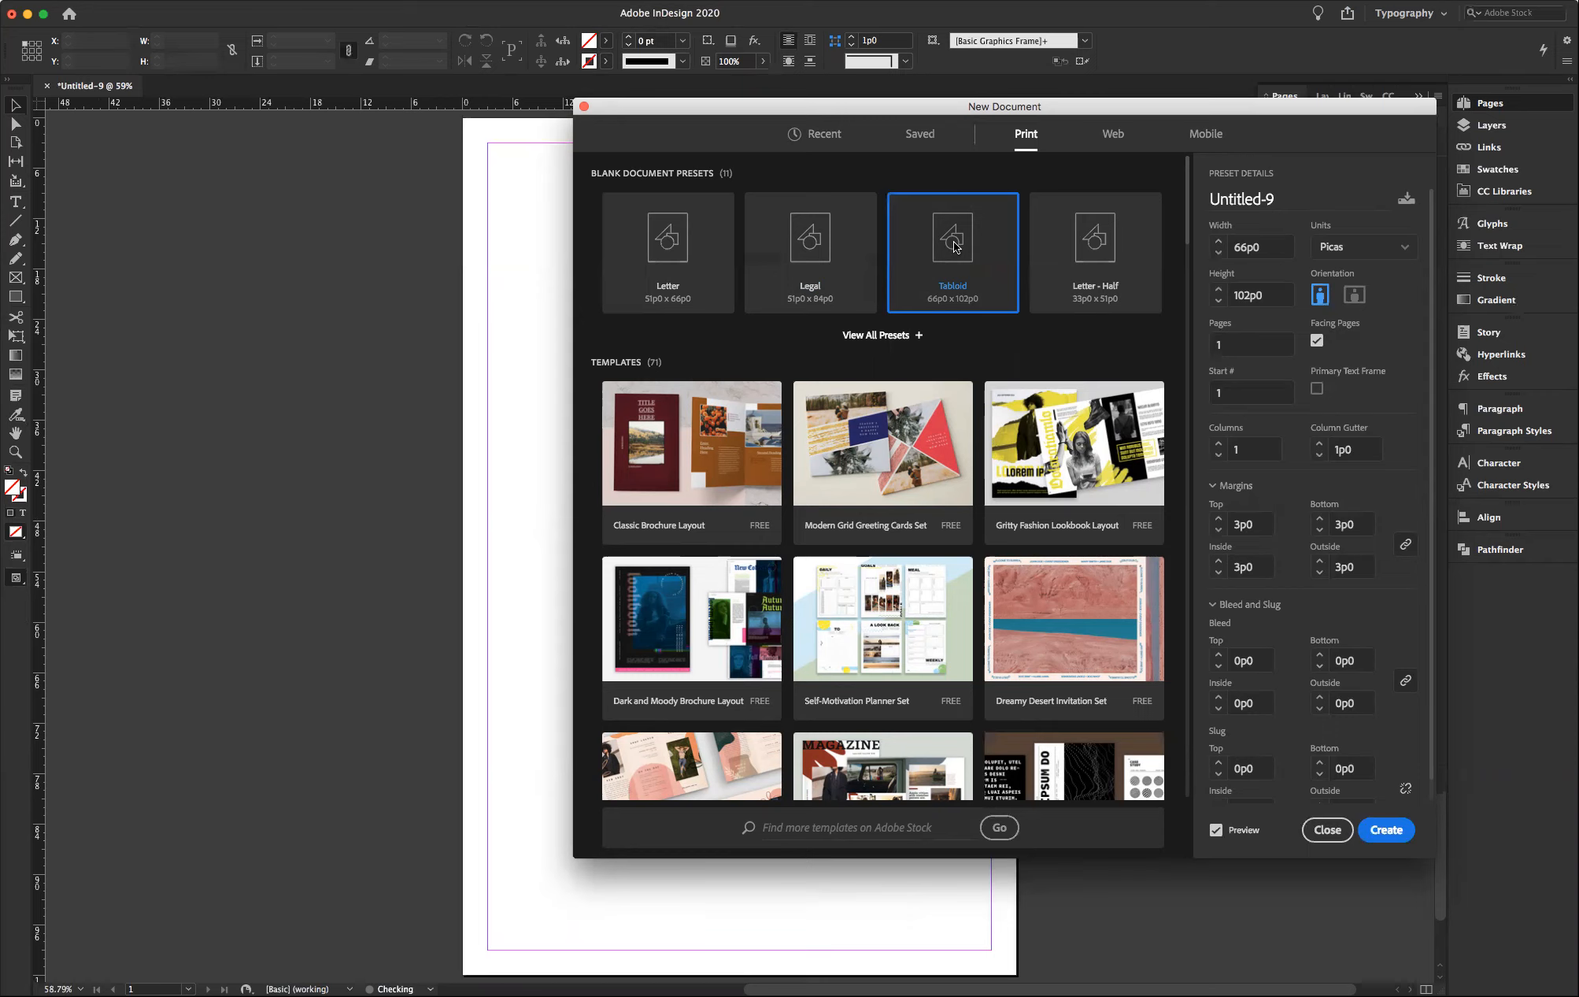
# - Switch the new document's units to inches and turn off facing pages
pyautogui.click(1359, 252)
pyautogui.click(1349, 329)
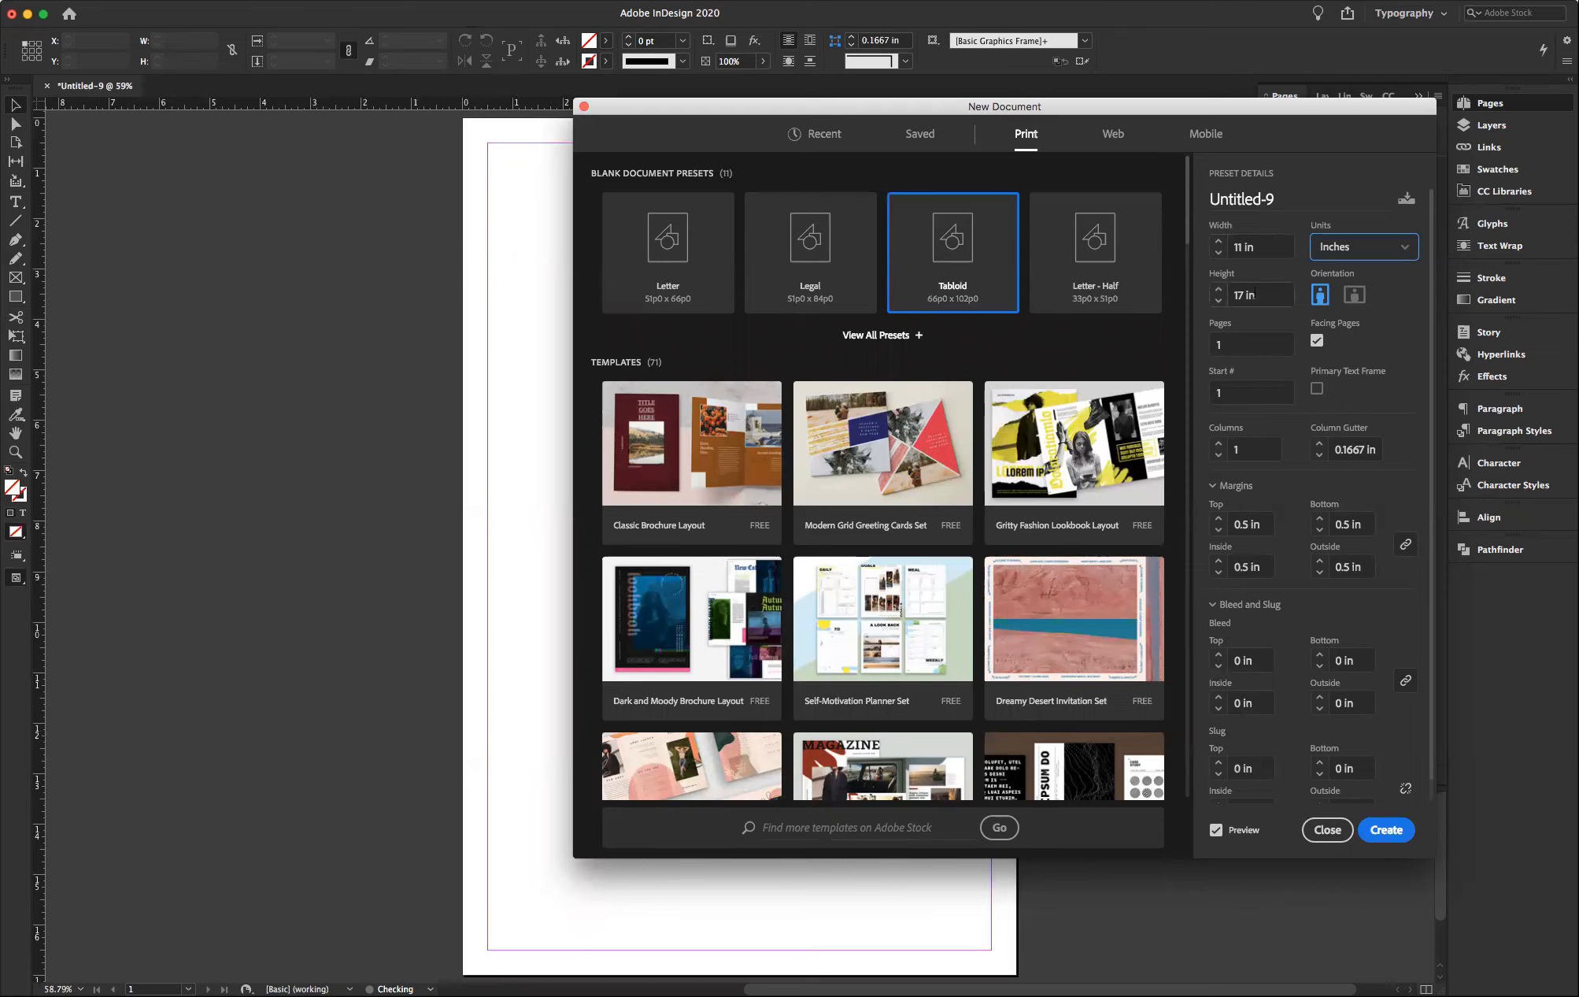
pyautogui.click(1315, 343)
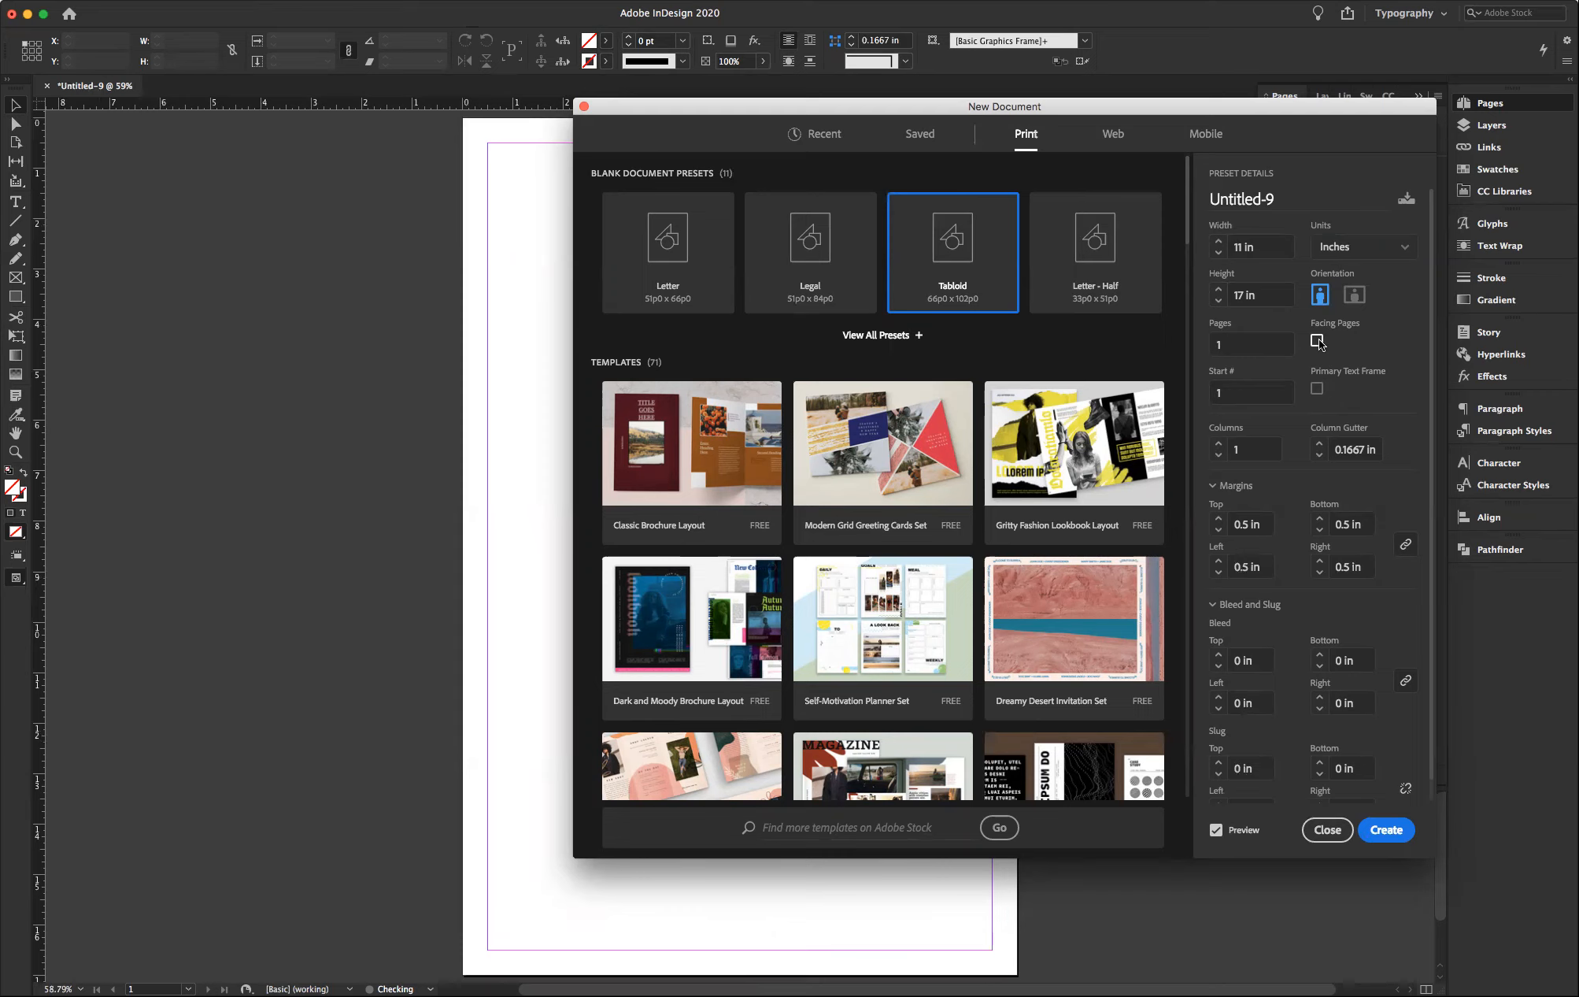
# - Set the new document's number of columns to 5
pyautogui.click(1219, 445)
pyautogui.click(1219, 444)
pyautogui.click(1218, 445)
pyautogui.click(1218, 445)
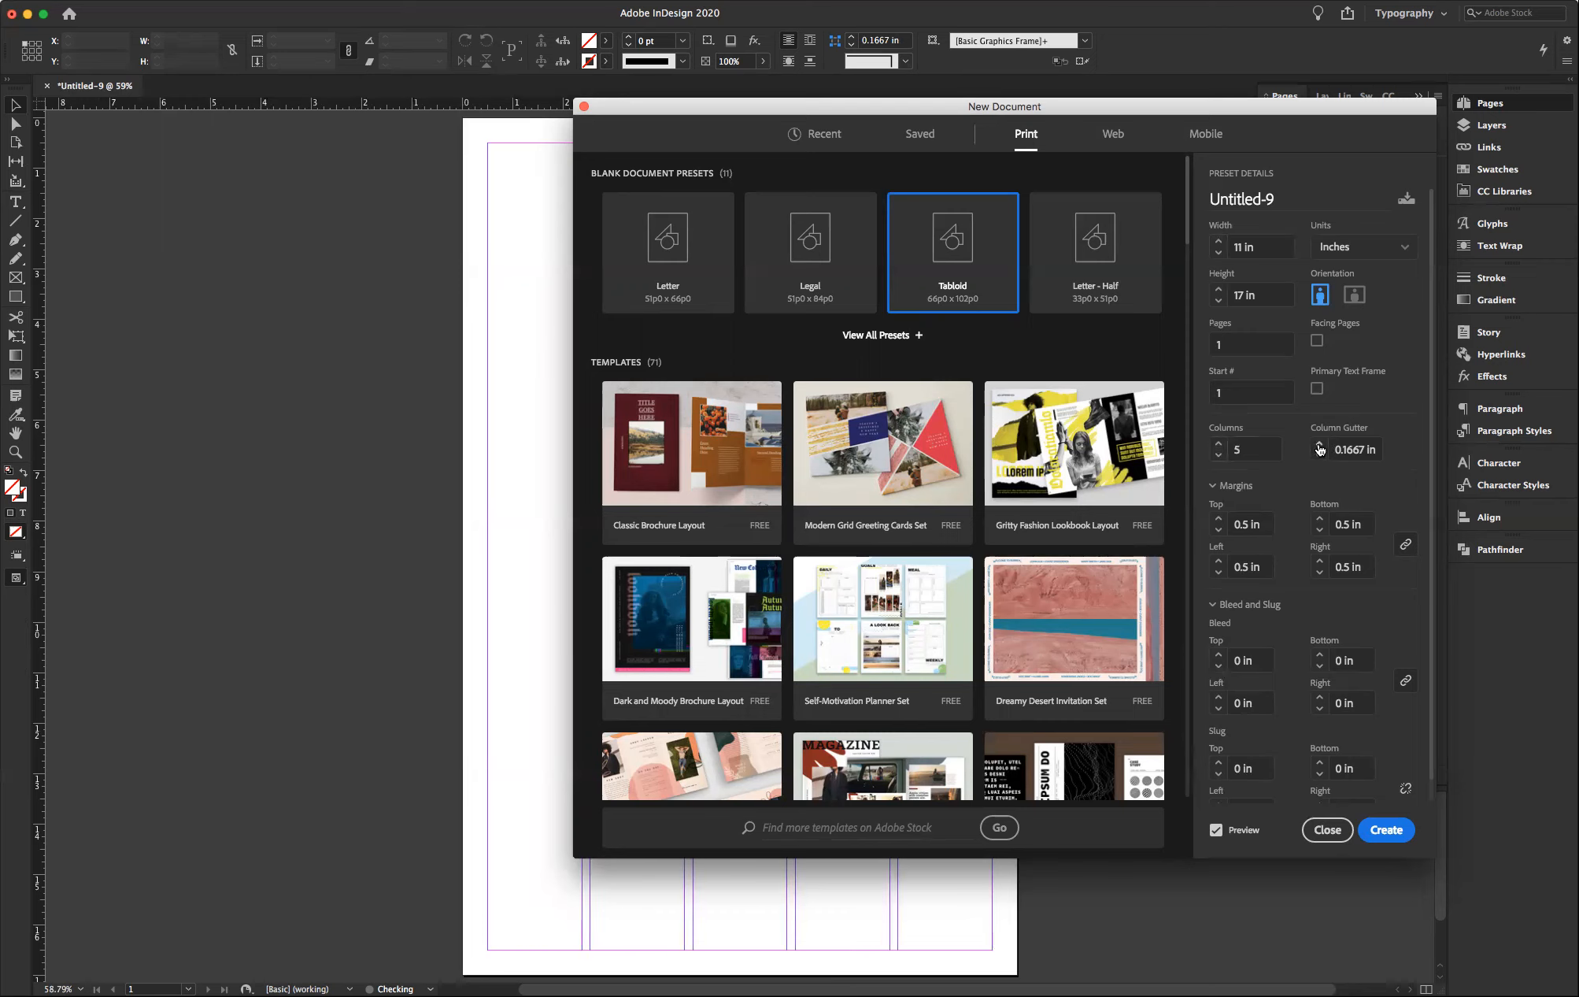
# - Change the document units back to picas and set the column gutter to 2p0
pyautogui.click(1379, 250)
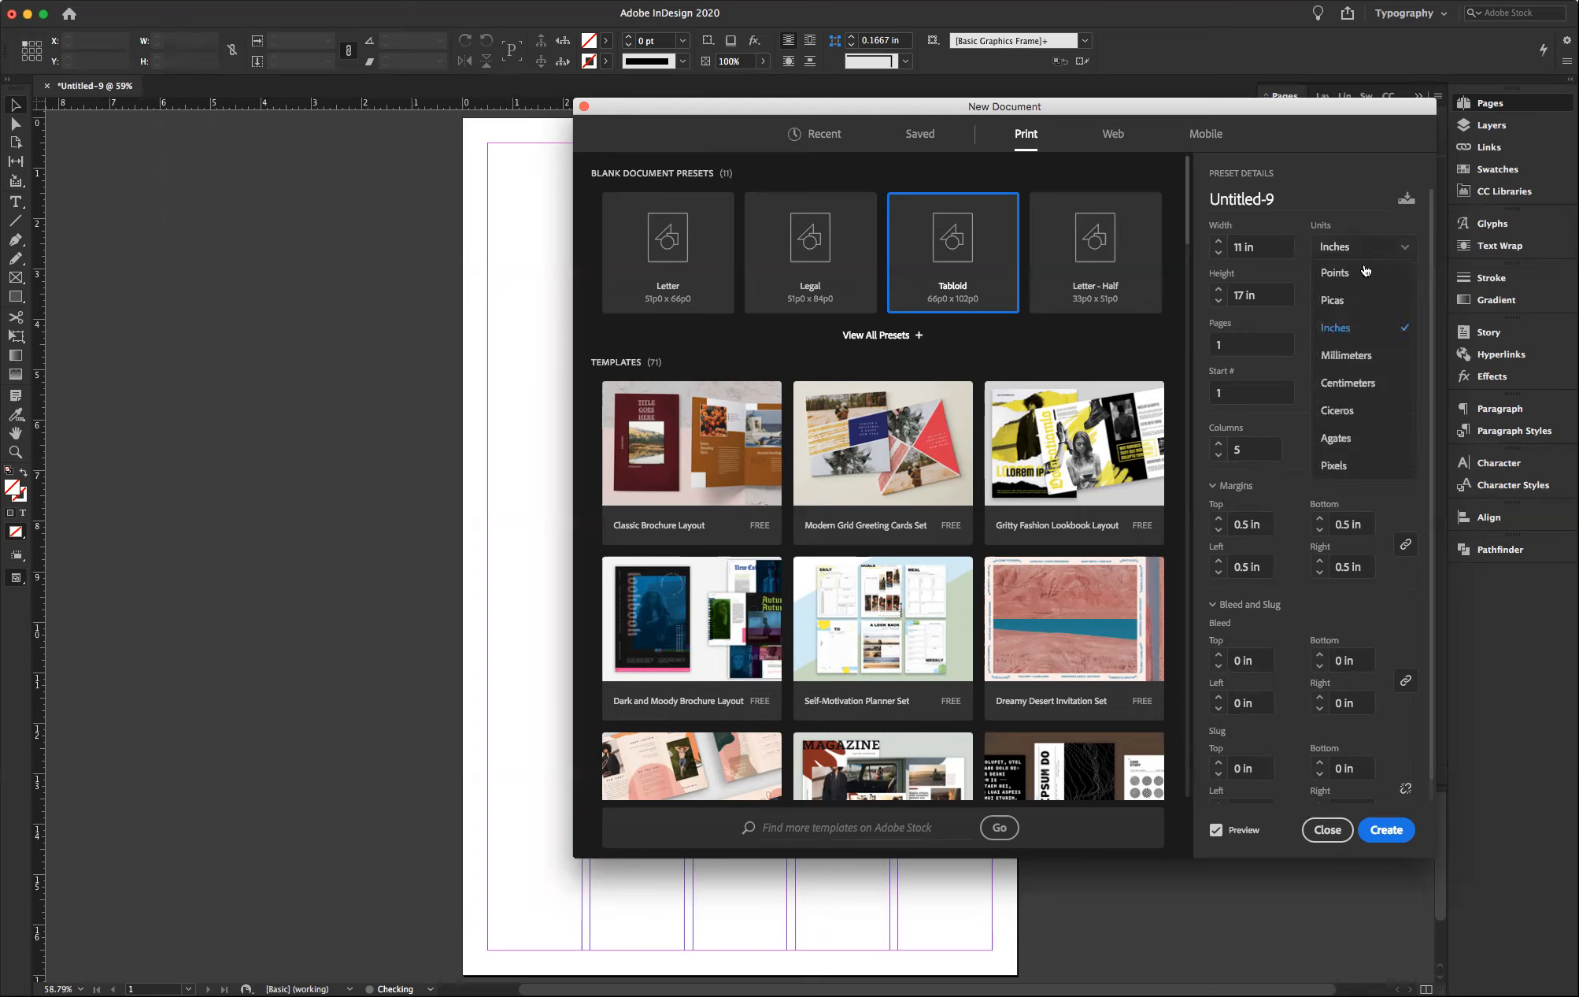
pyautogui.click(1341, 299)
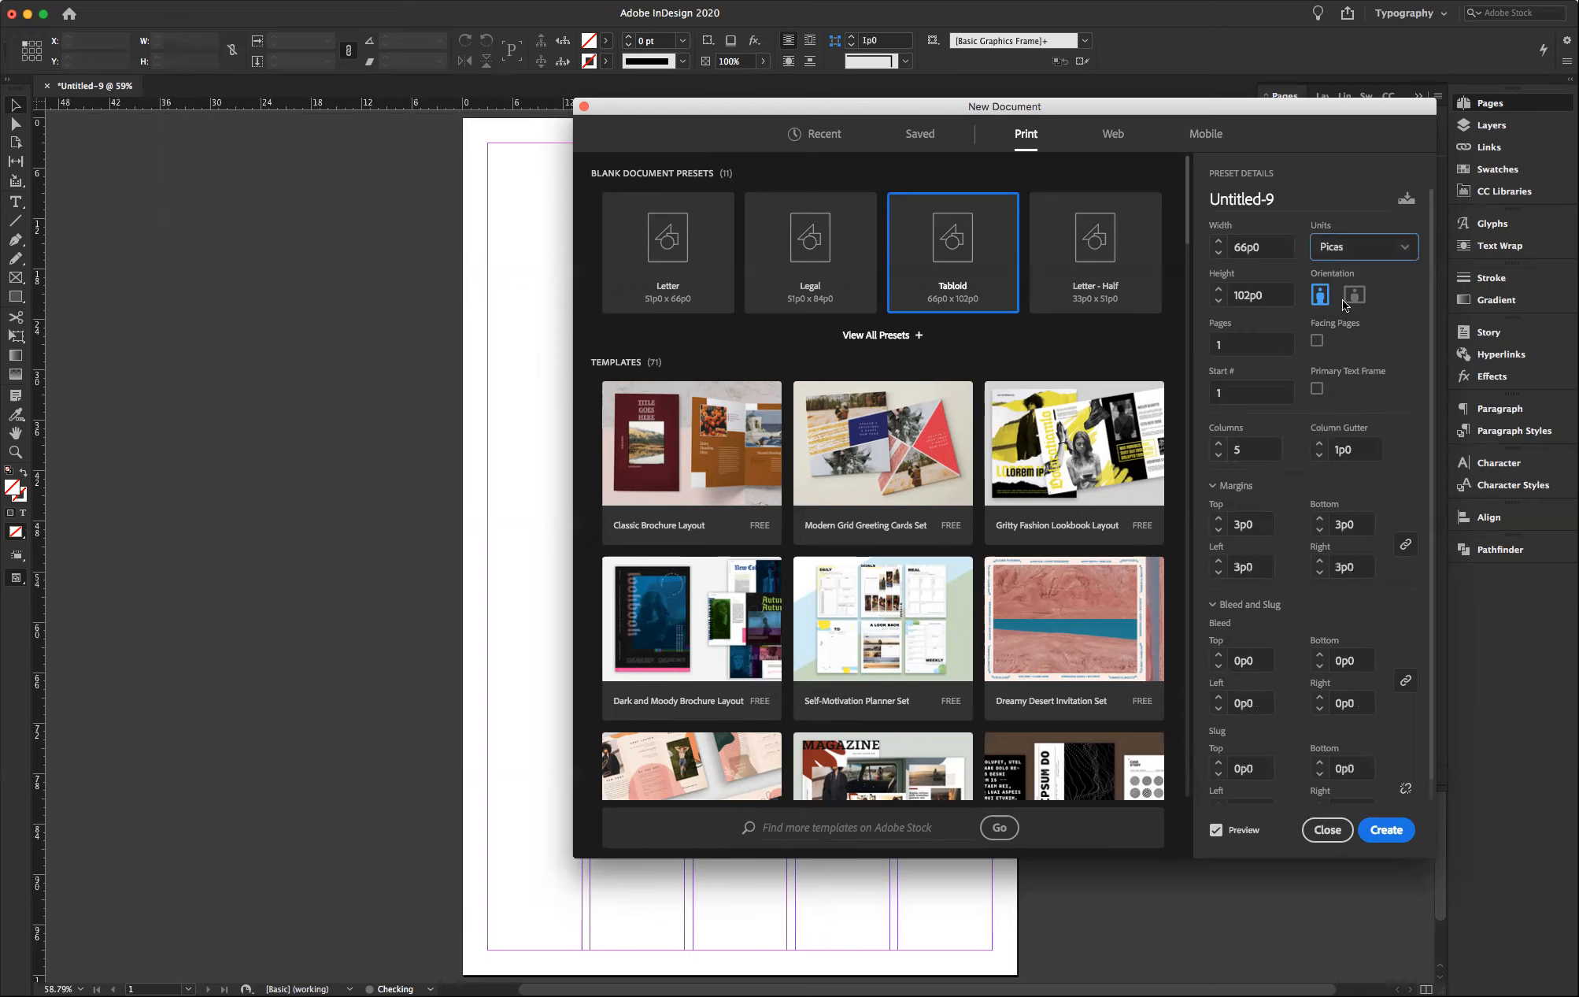
pyautogui.click(1340, 450)
pyautogui.write('2')
pyautogui.click(1368, 525)
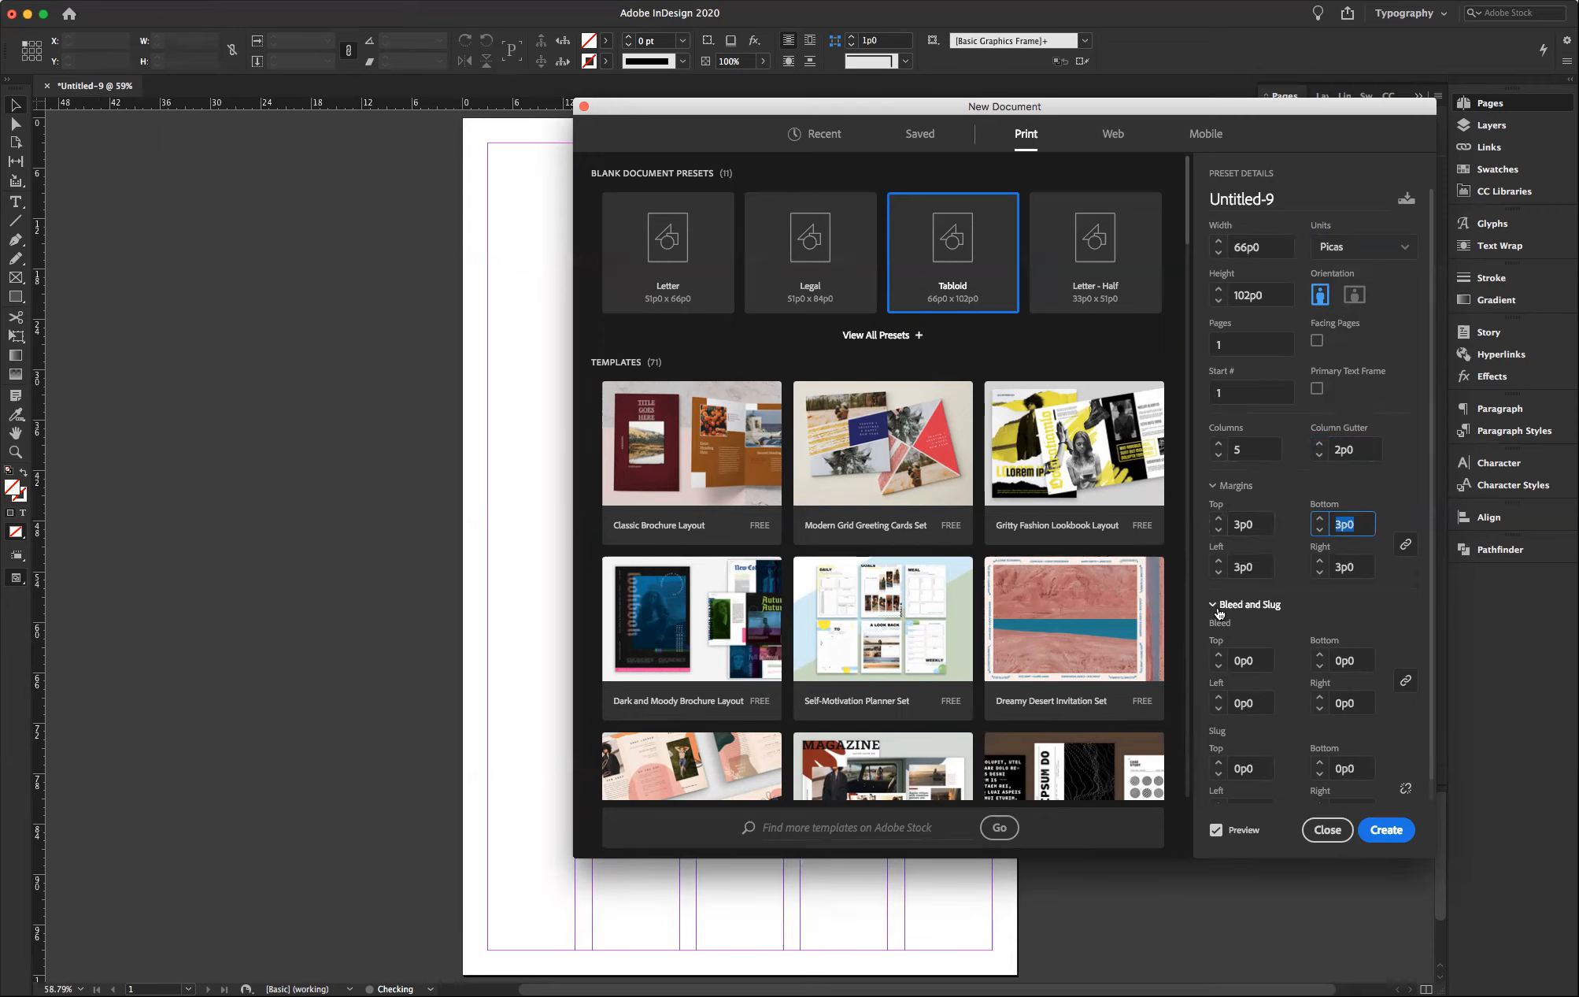
# - Set the bleed to 0p9 on all sides and create the document
pyautogui.click(1243, 661)
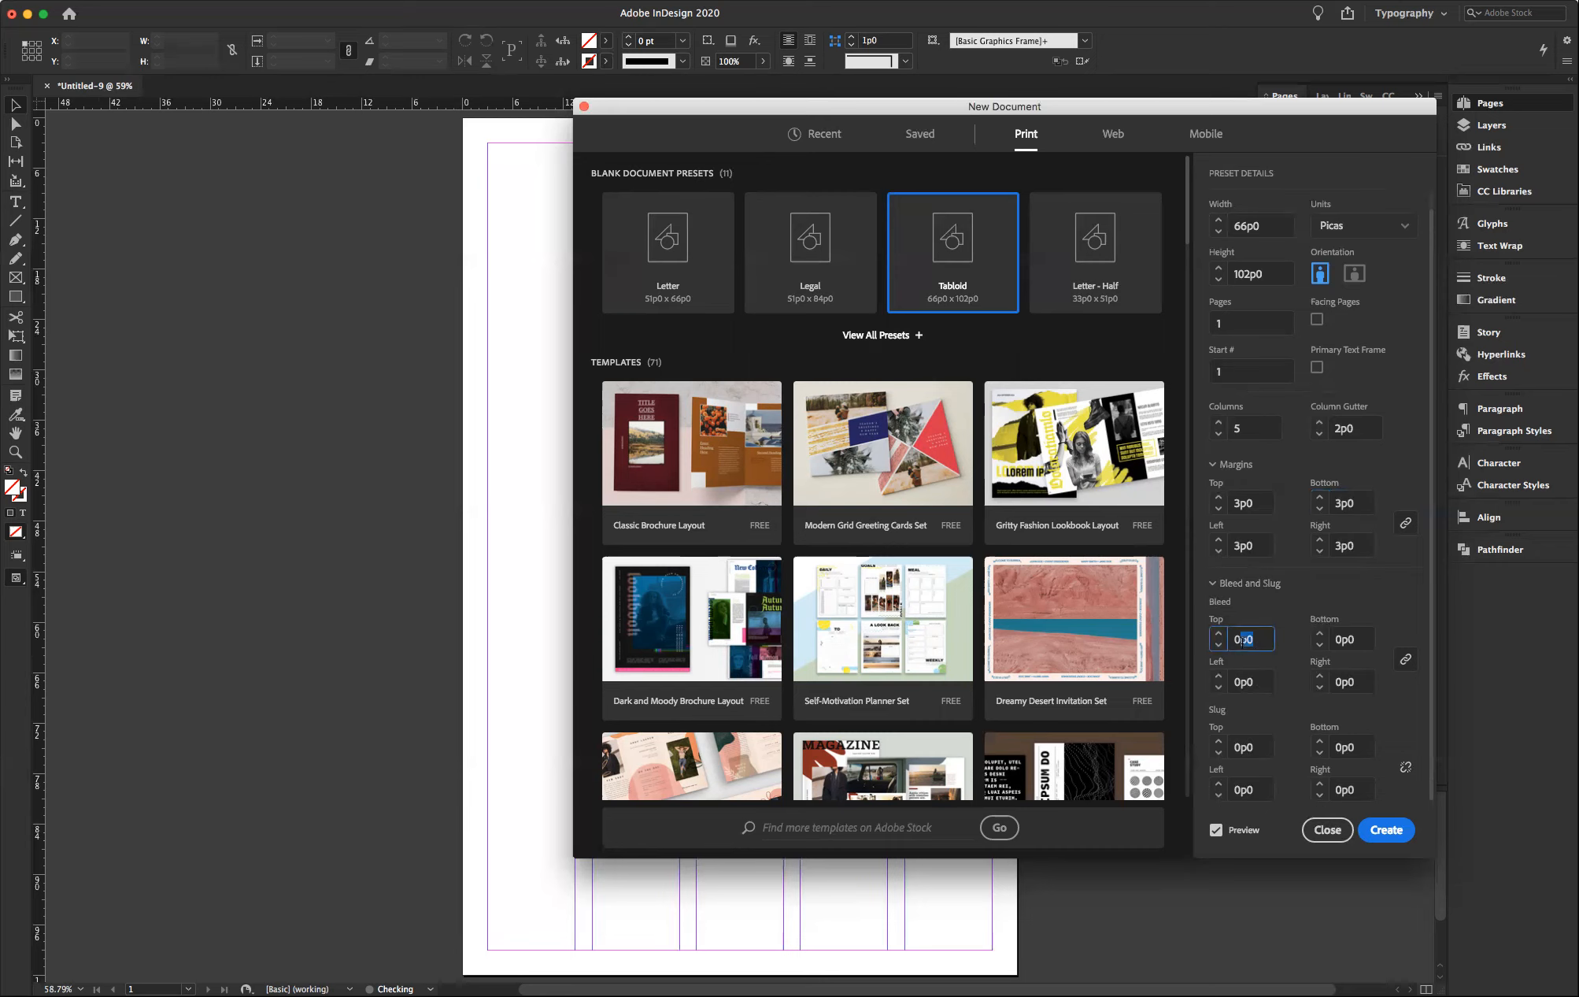
pyautogui.click(1248, 640)
pyautogui.doubleClick(1248, 639)
pyautogui.write('9')
pyautogui.moveTo(1244, 640); pyautogui.dragTo(1221, 644)
pyautogui.write('0p9')
pyautogui.click(1261, 681)
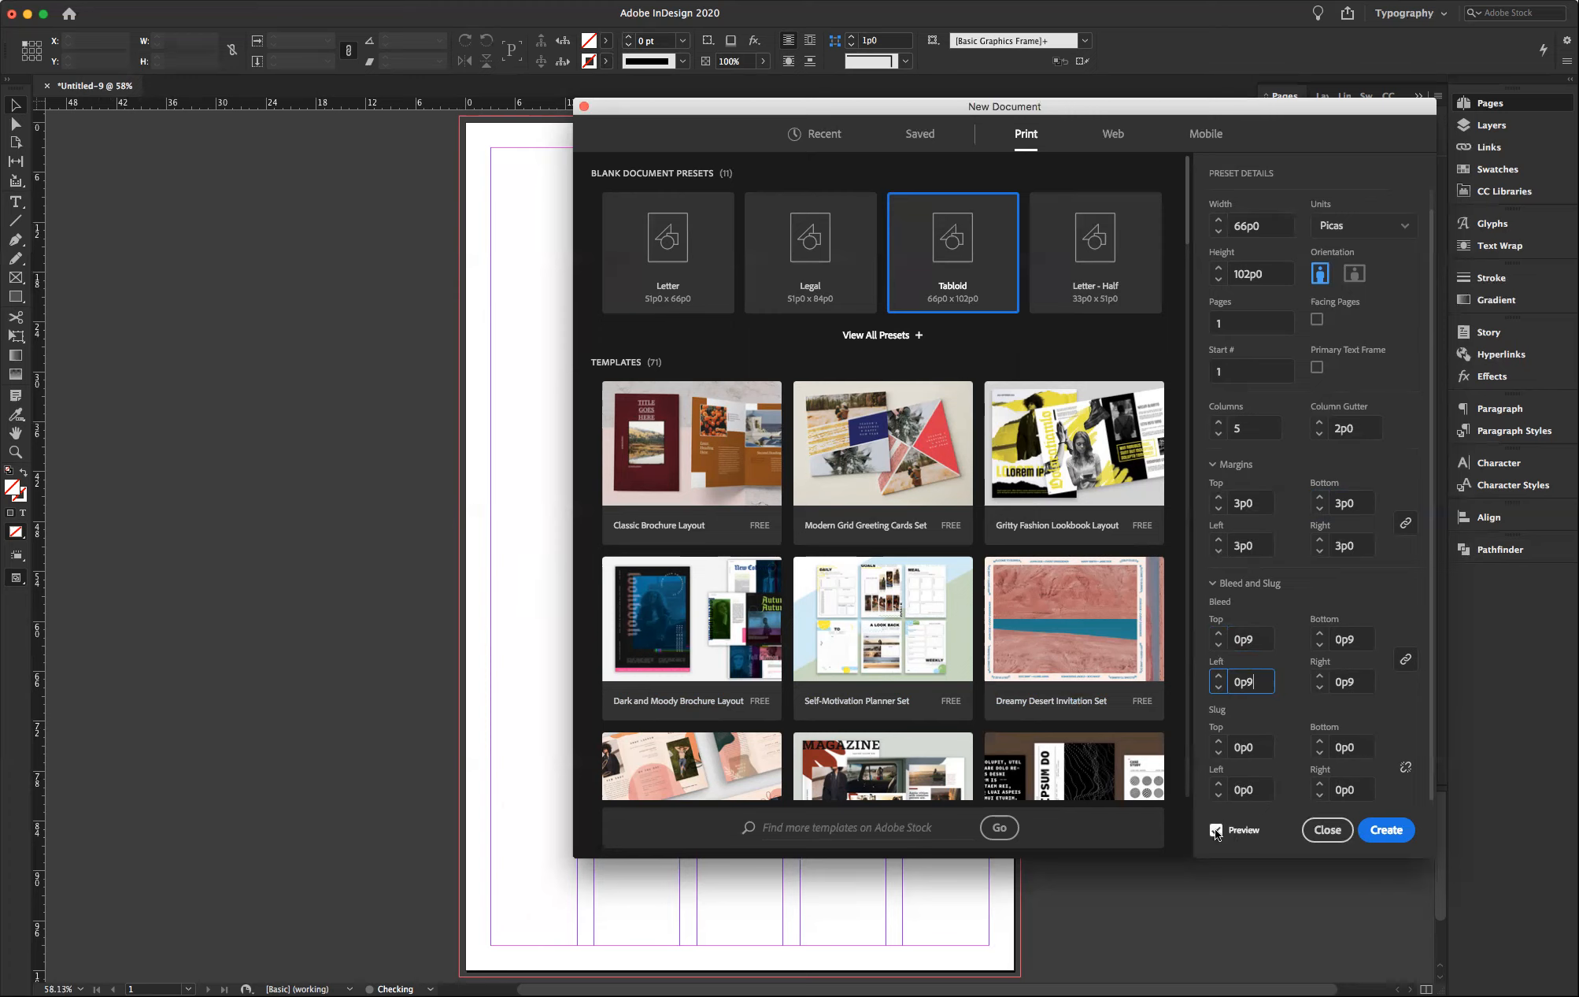
pyautogui.click(1388, 831)
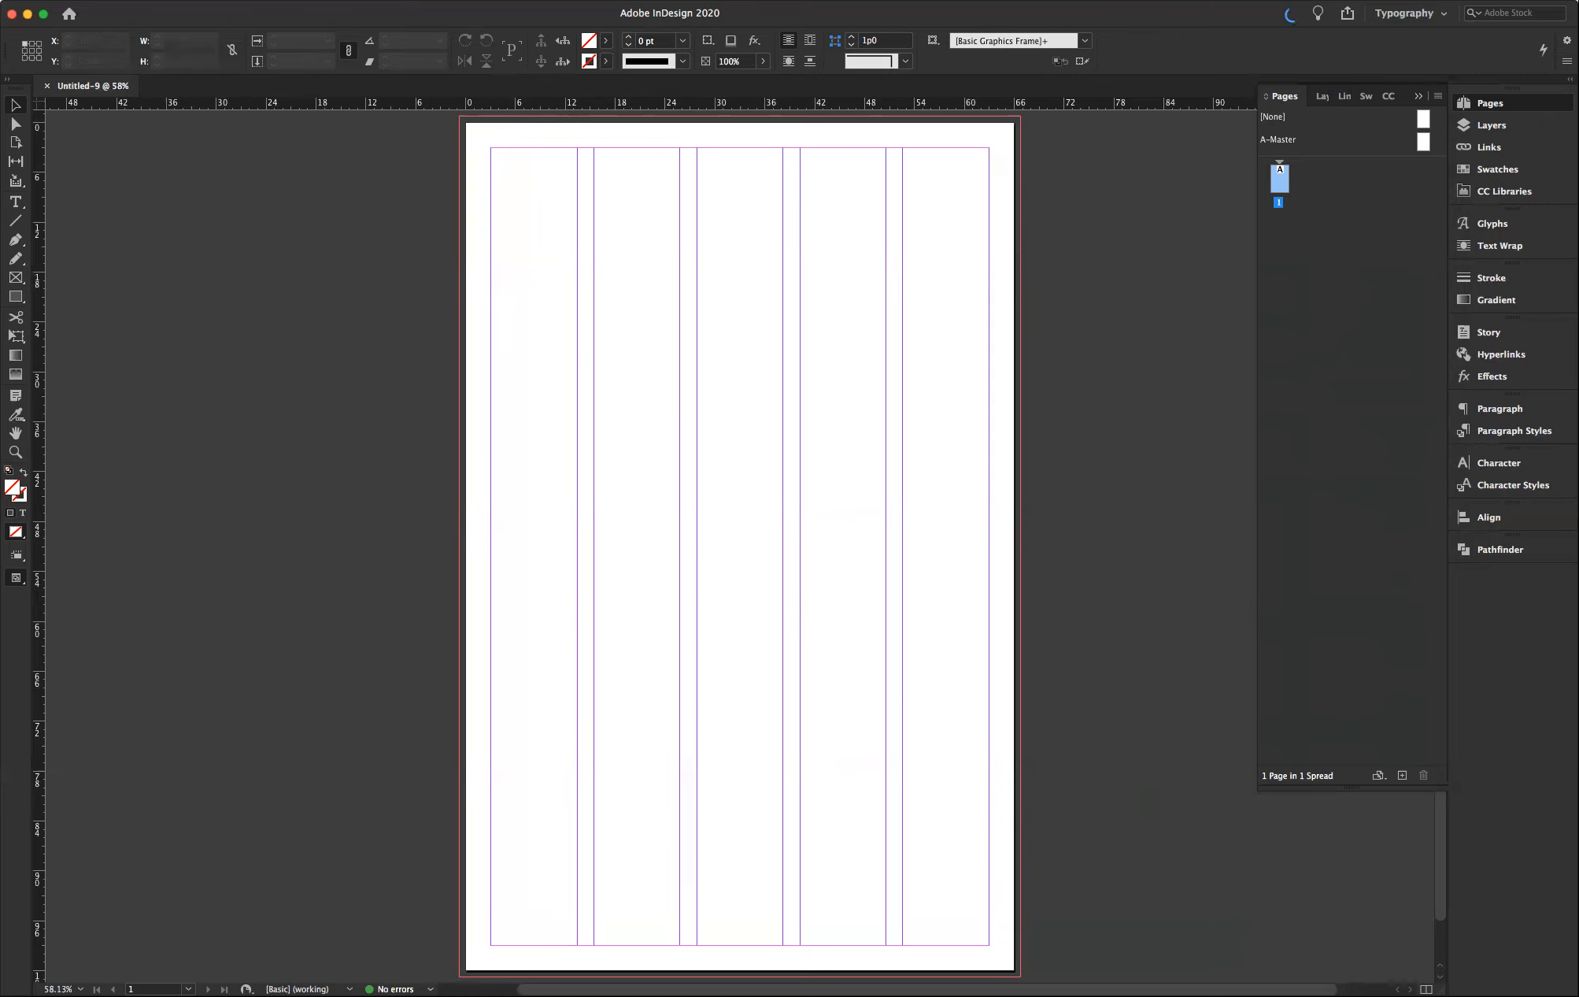
# - Create ruler guides for 12 rows with a 1p0 gutter, comparing the page fit before fitting them to the margins
pyautogui.click(187, 0)
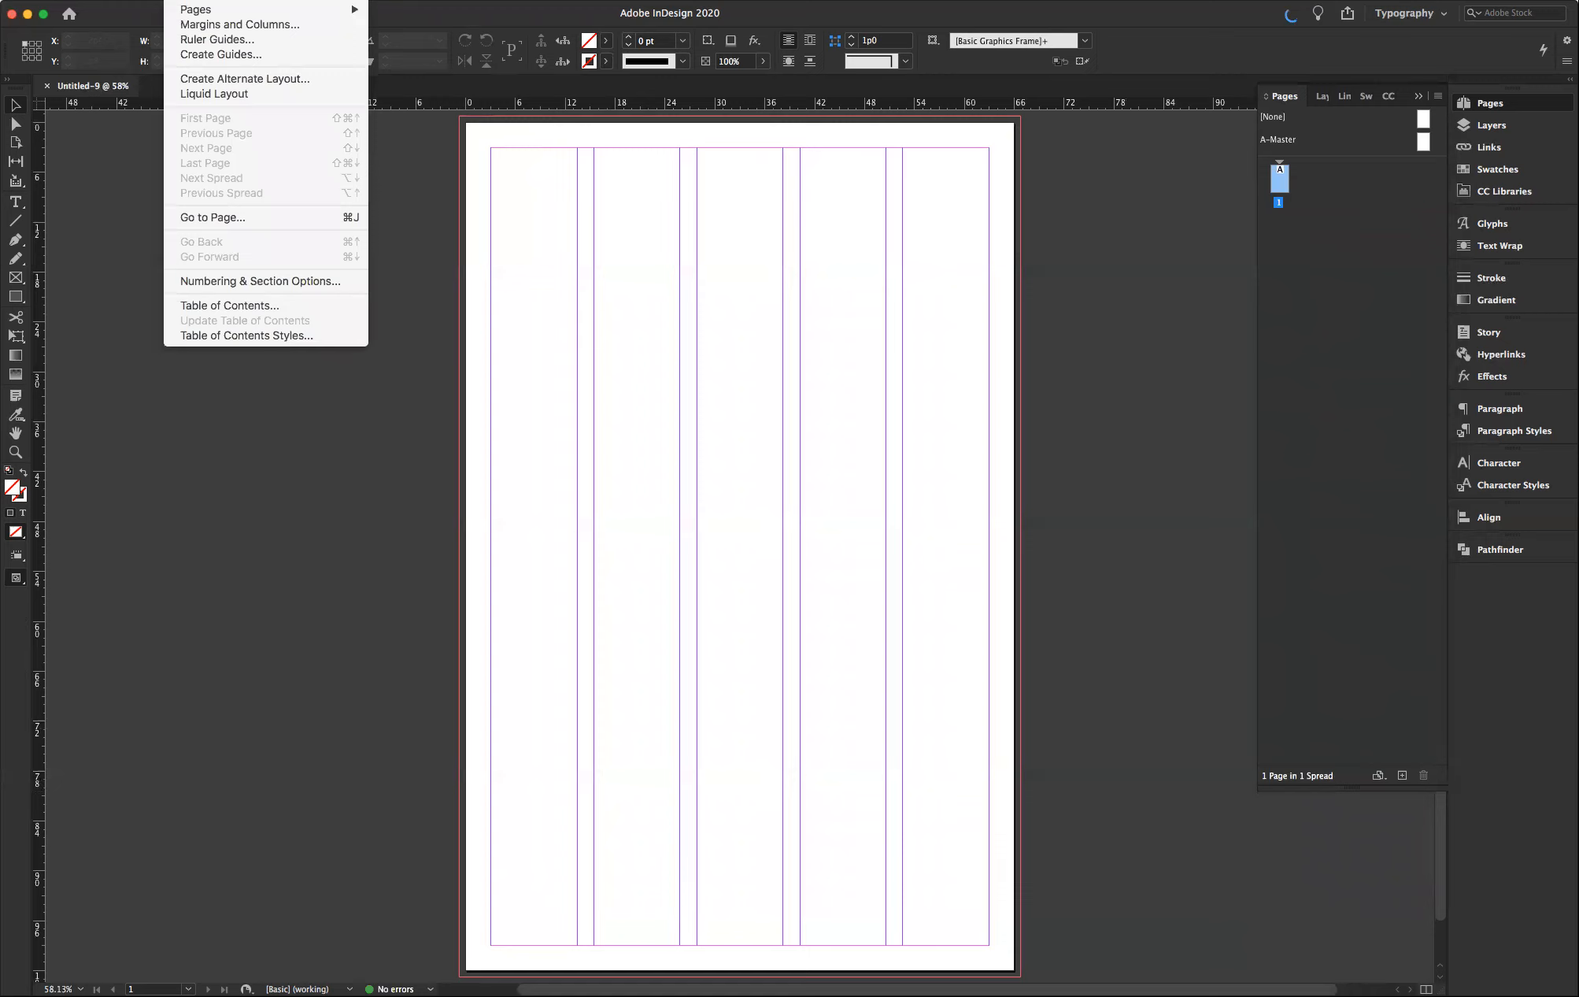
pyautogui.click(190, 53)
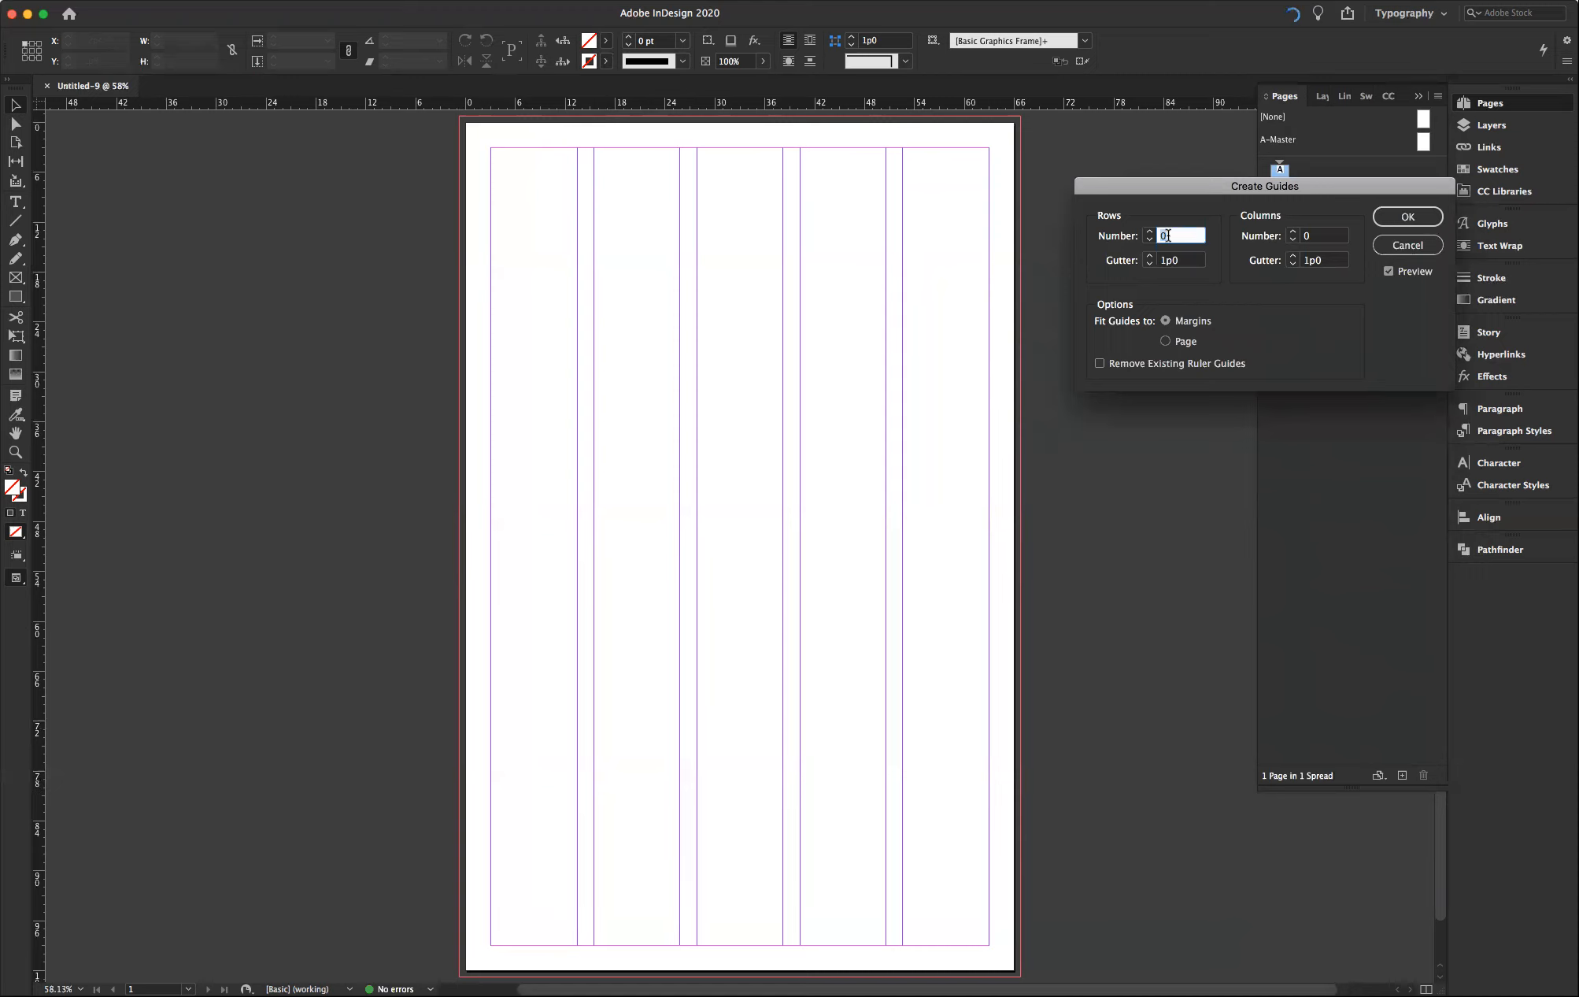
pyautogui.write('12')
pyautogui.click(1184, 260)
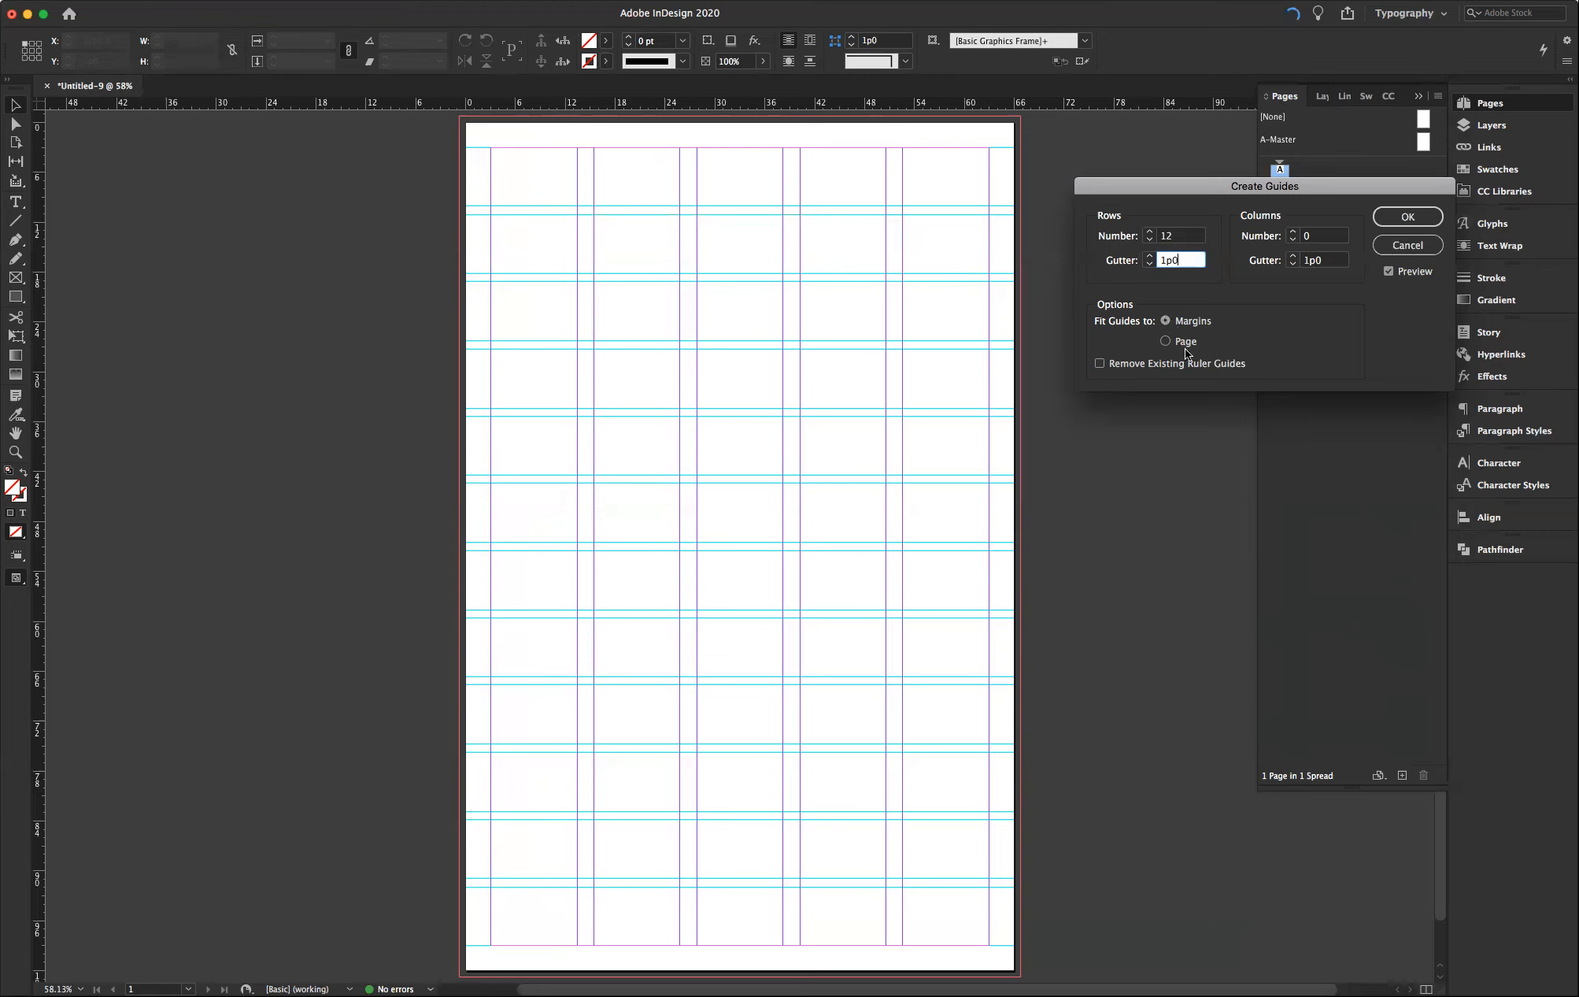
pyautogui.click(1166, 342)
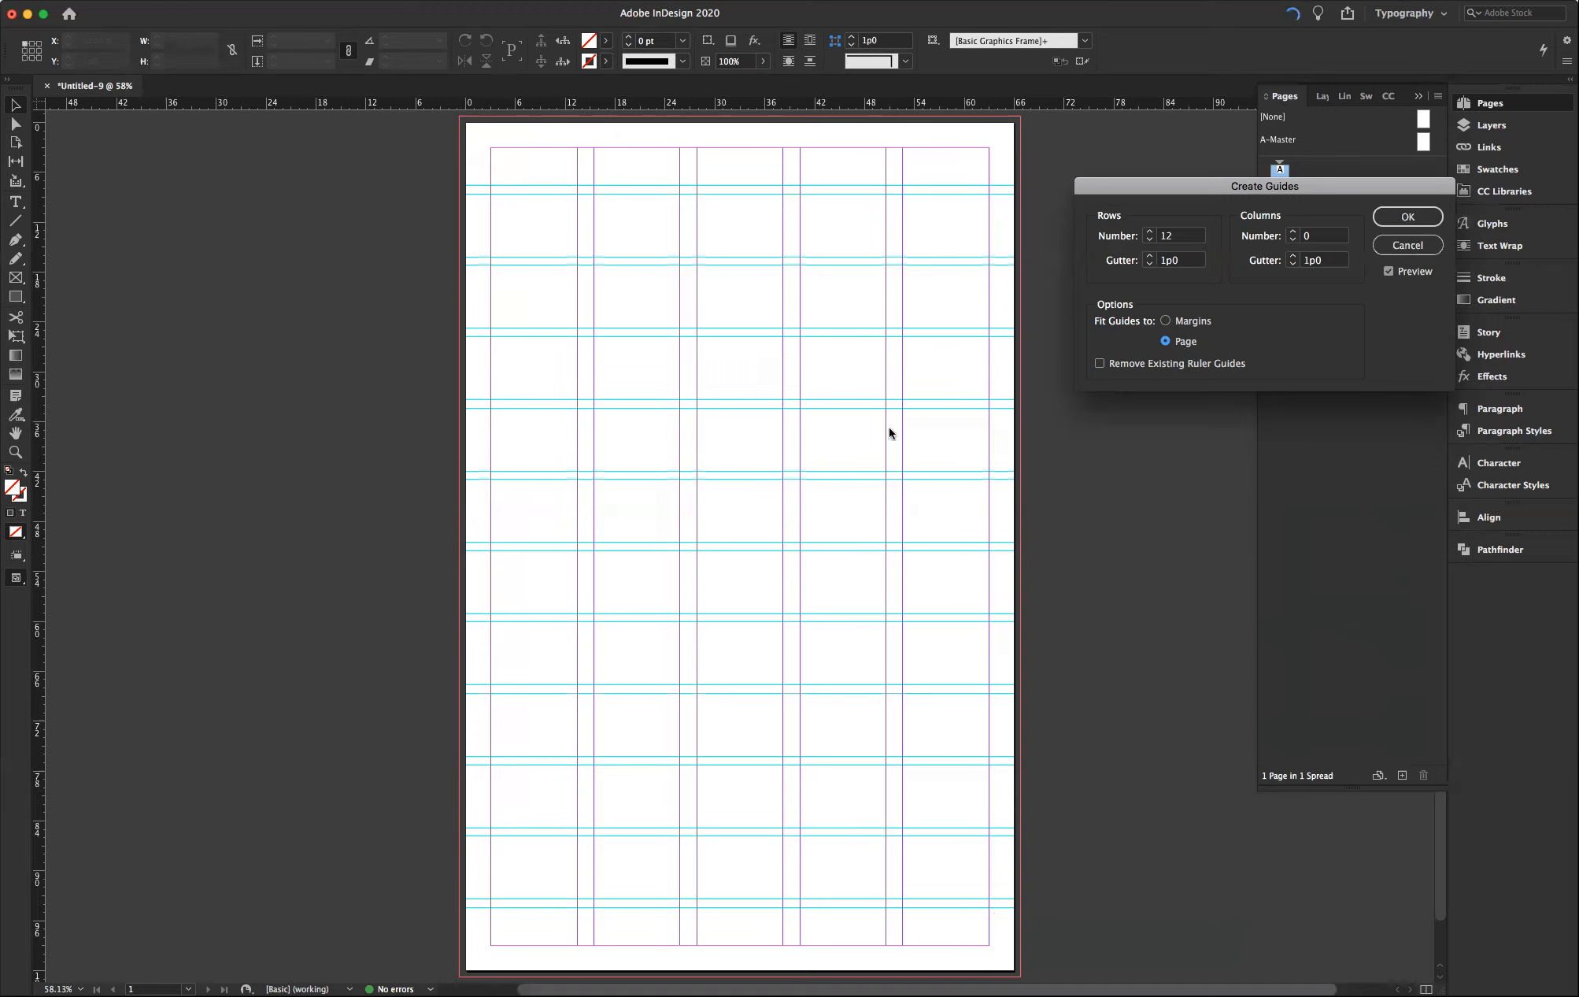
pyautogui.click(1166, 321)
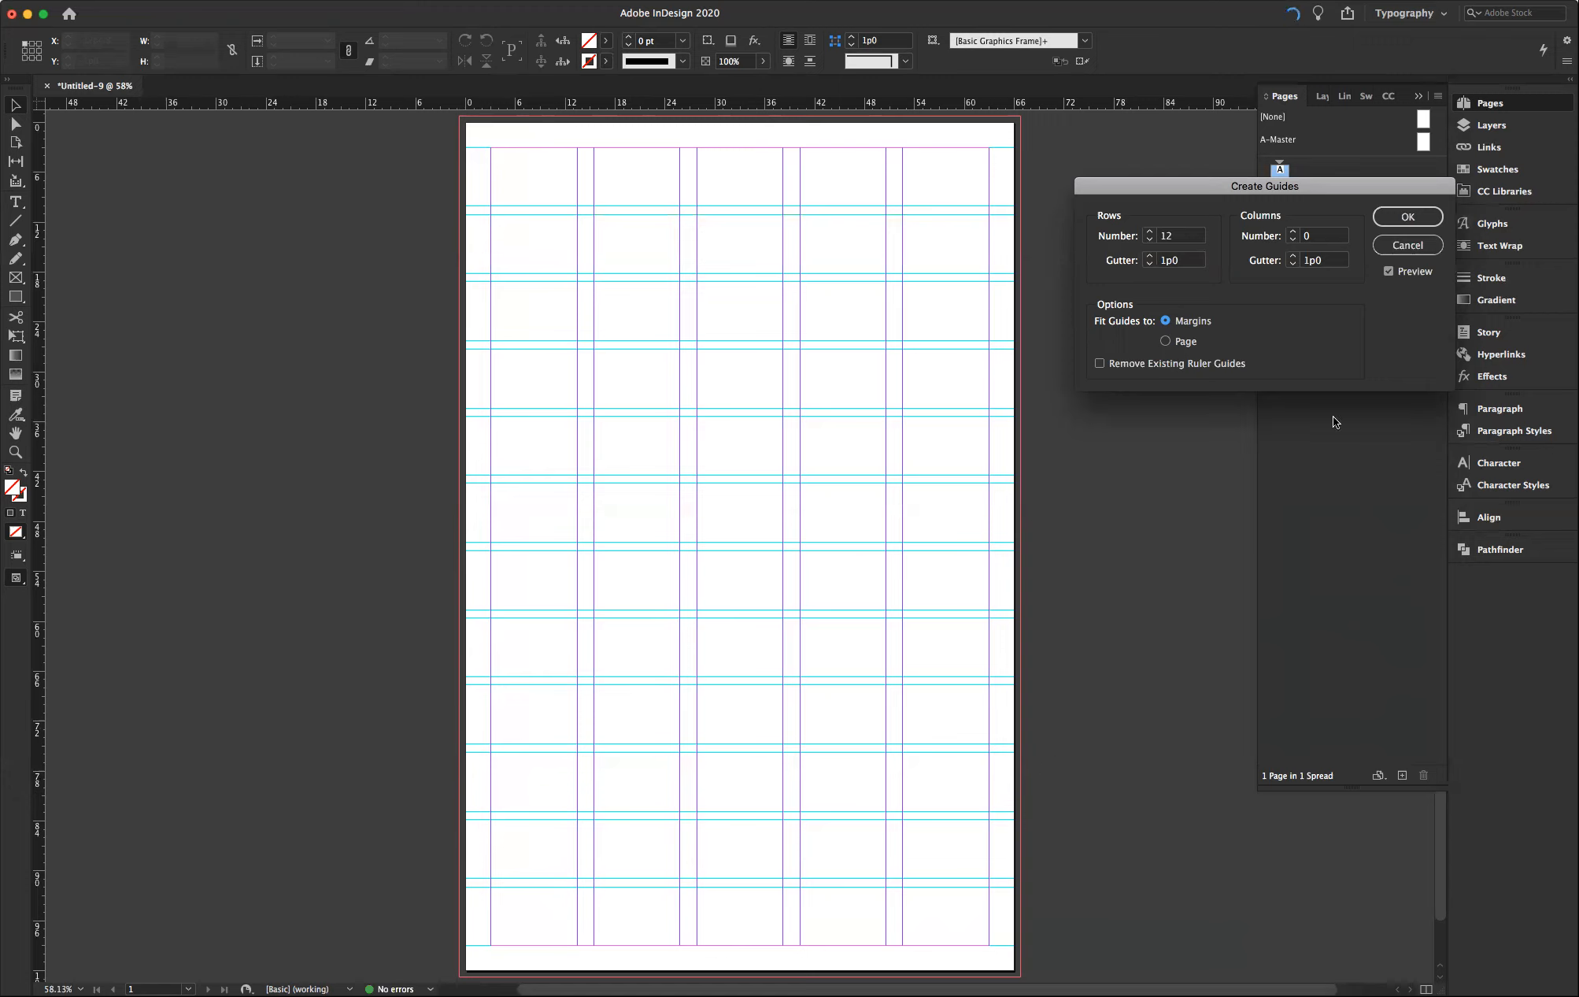
pyautogui.click(1406, 218)
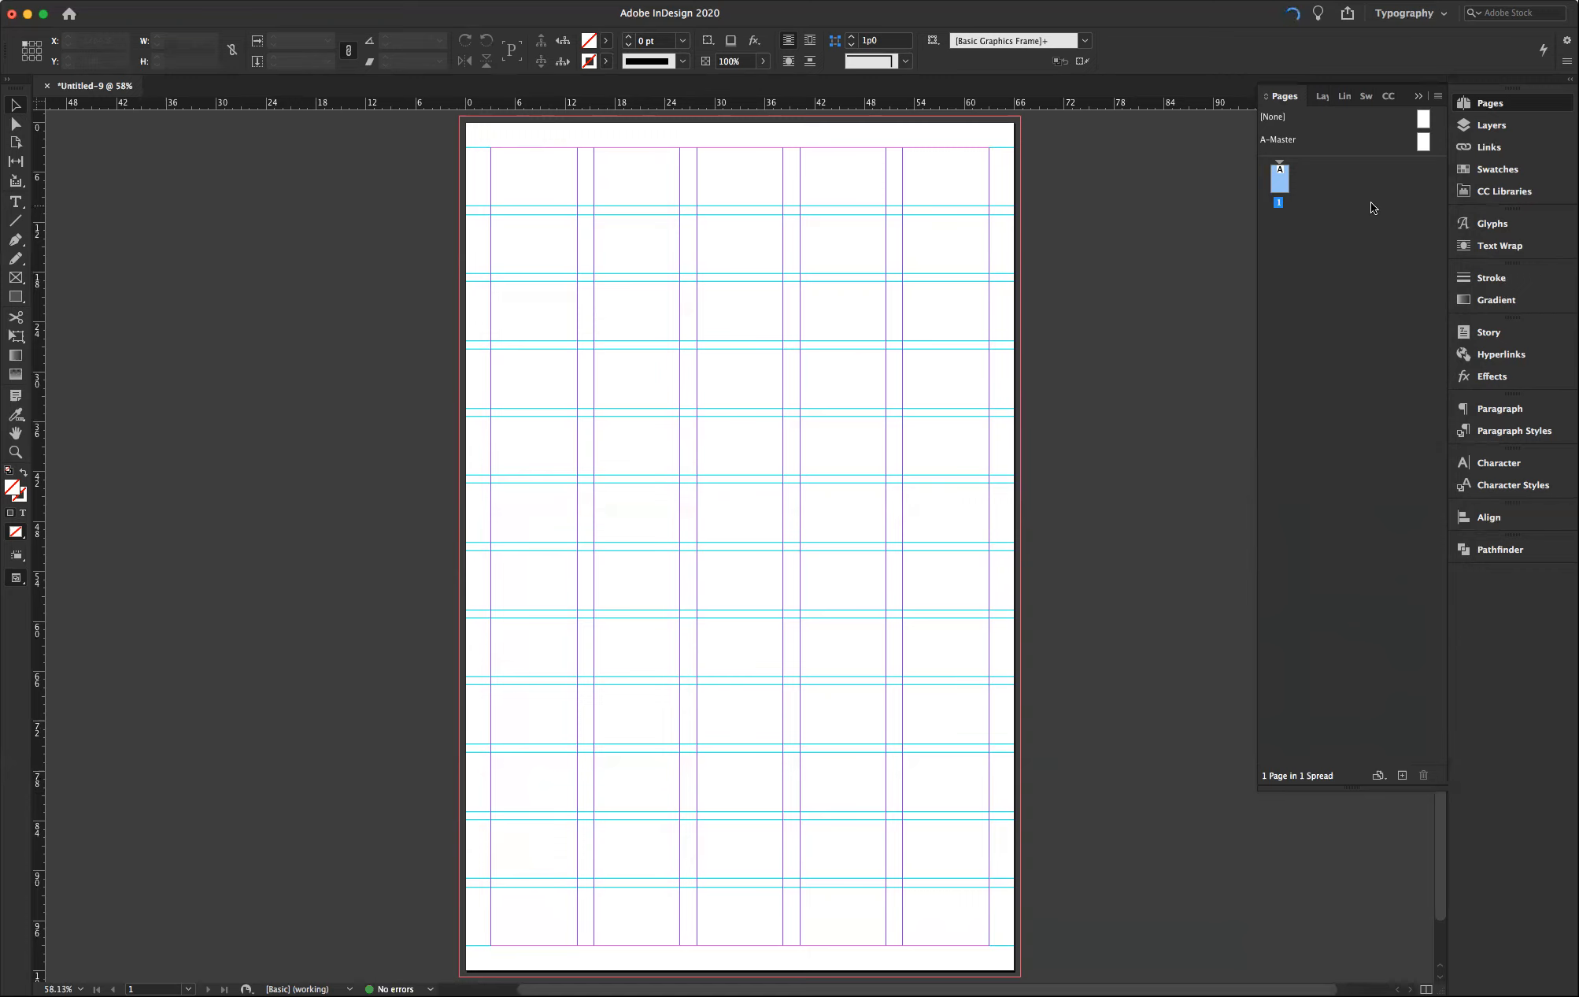
# - Begin placing a file and browse to the Josef Müller-Brockmann folder inside NVCC ART140 Intro, shown in column view
pyautogui.click(135, 1)
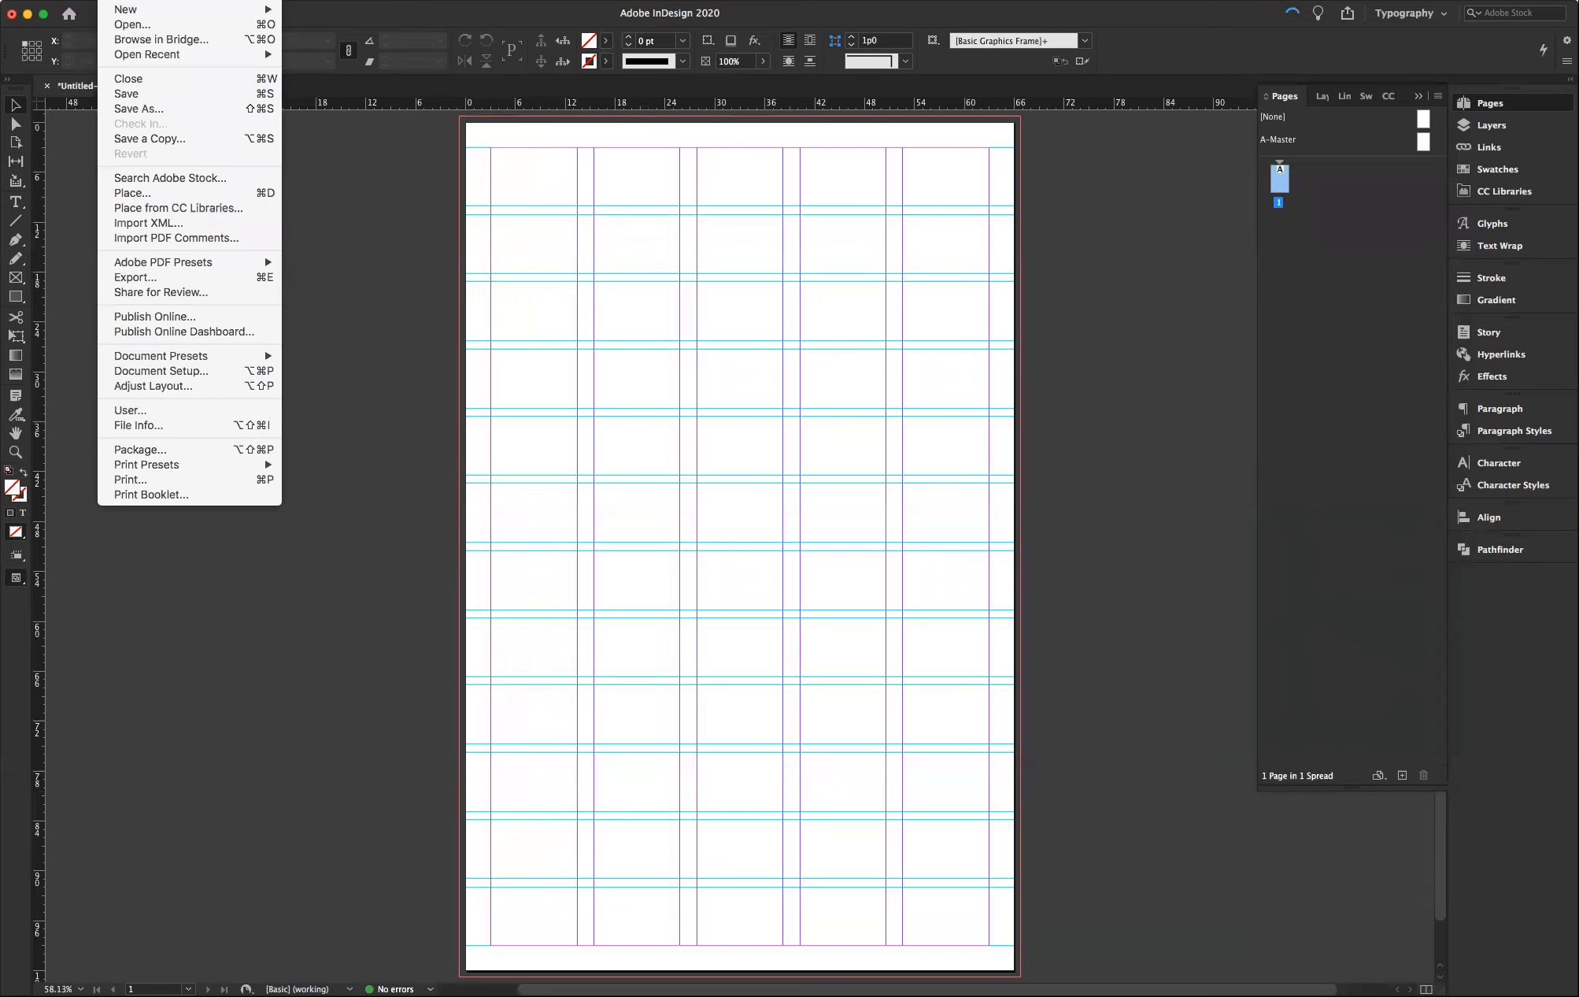
pyautogui.click(129, 192)
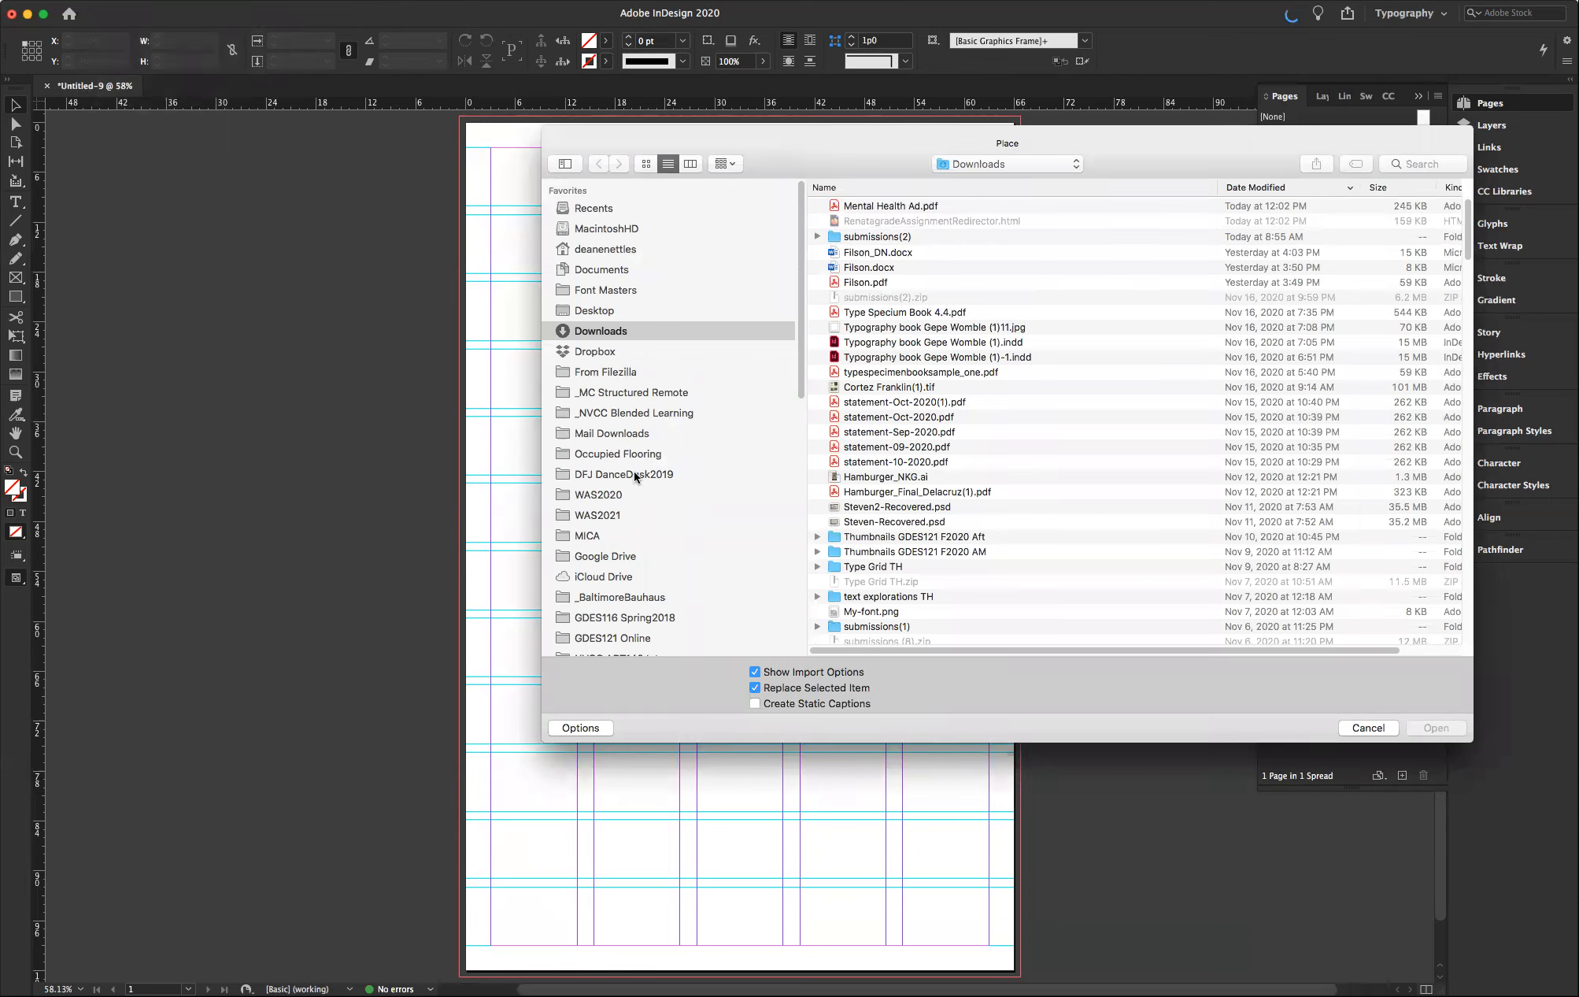
pyautogui.scroll(-5, 785, 448)
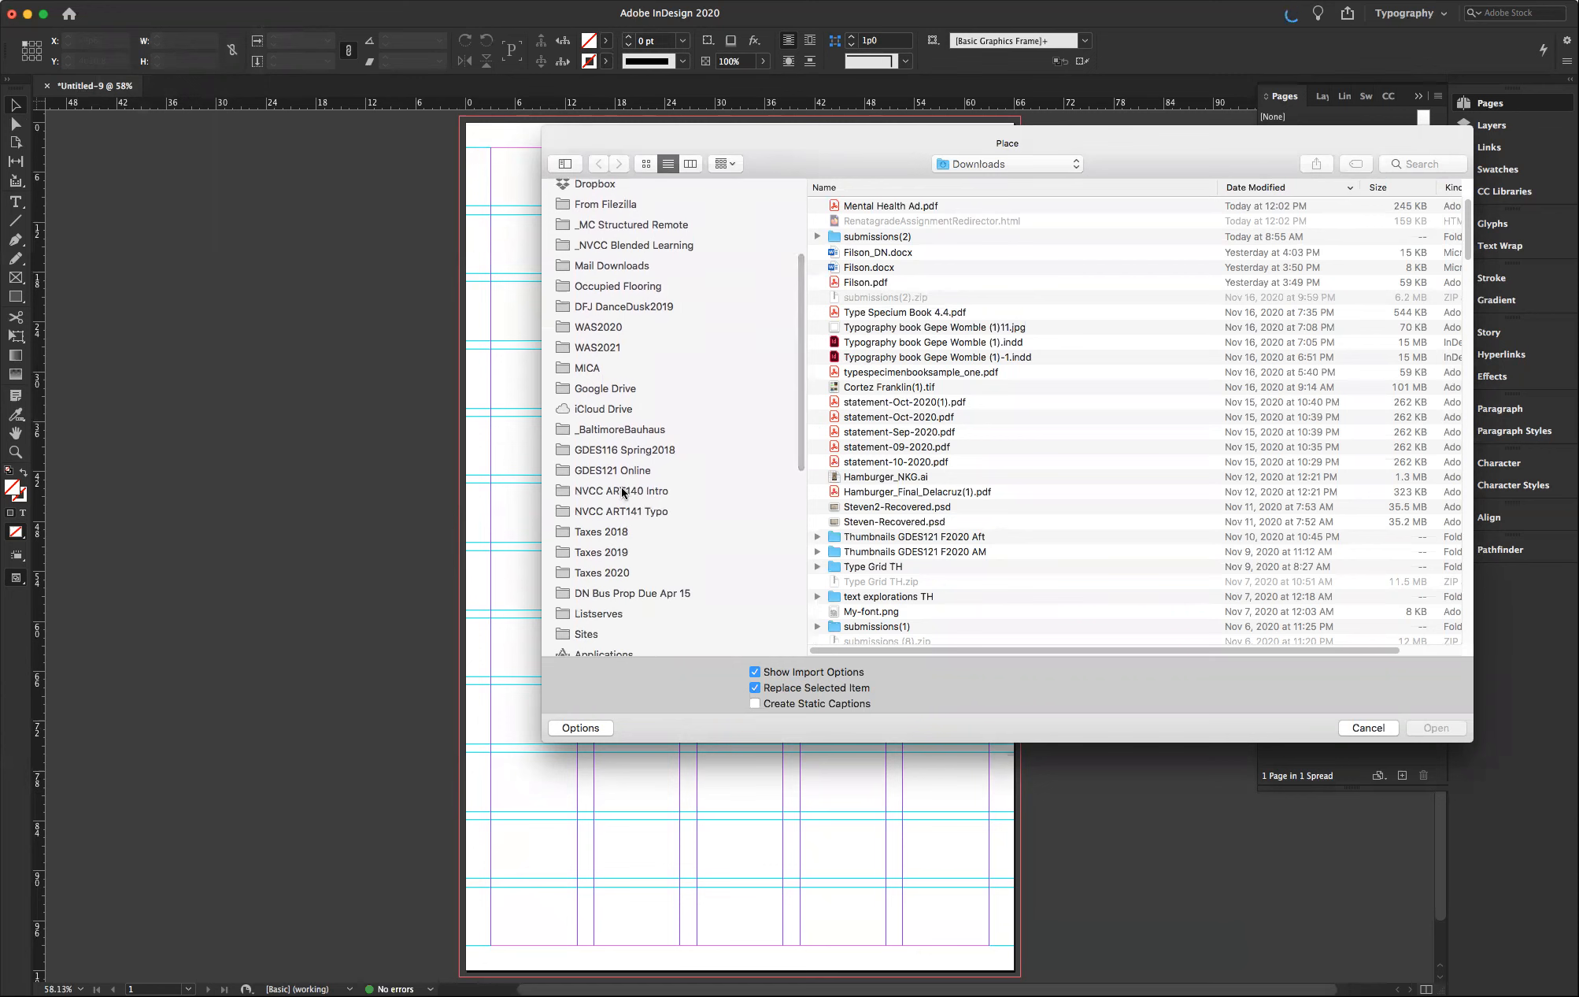
pyautogui.click(622, 491)
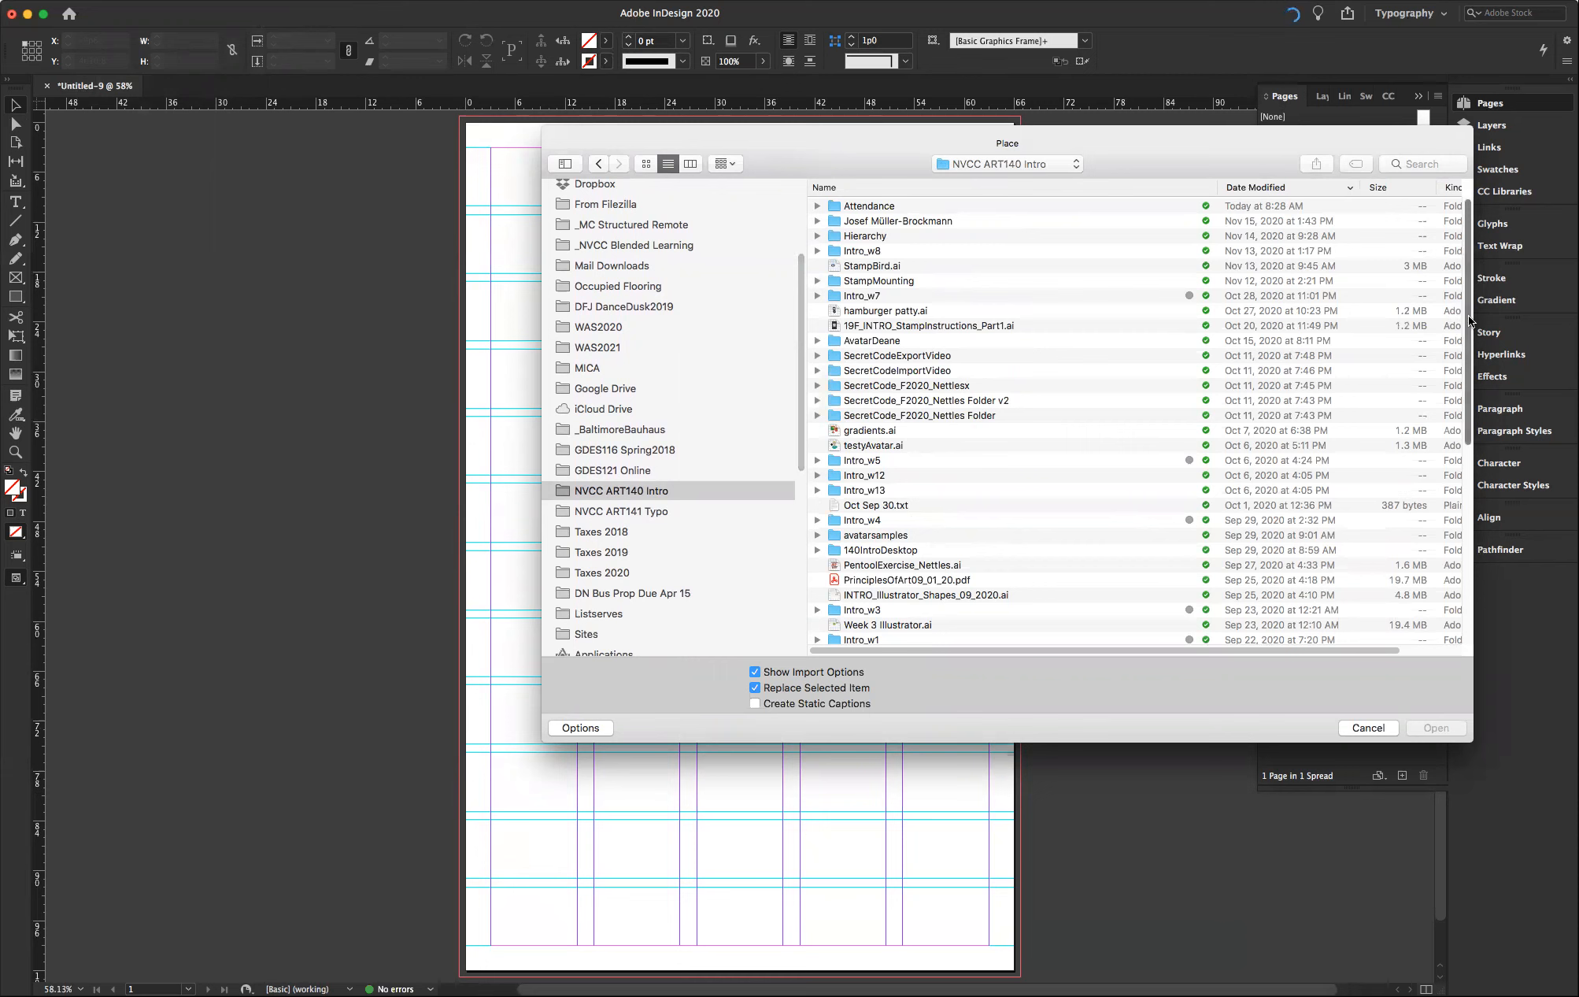
pyautogui.click(921, 218)
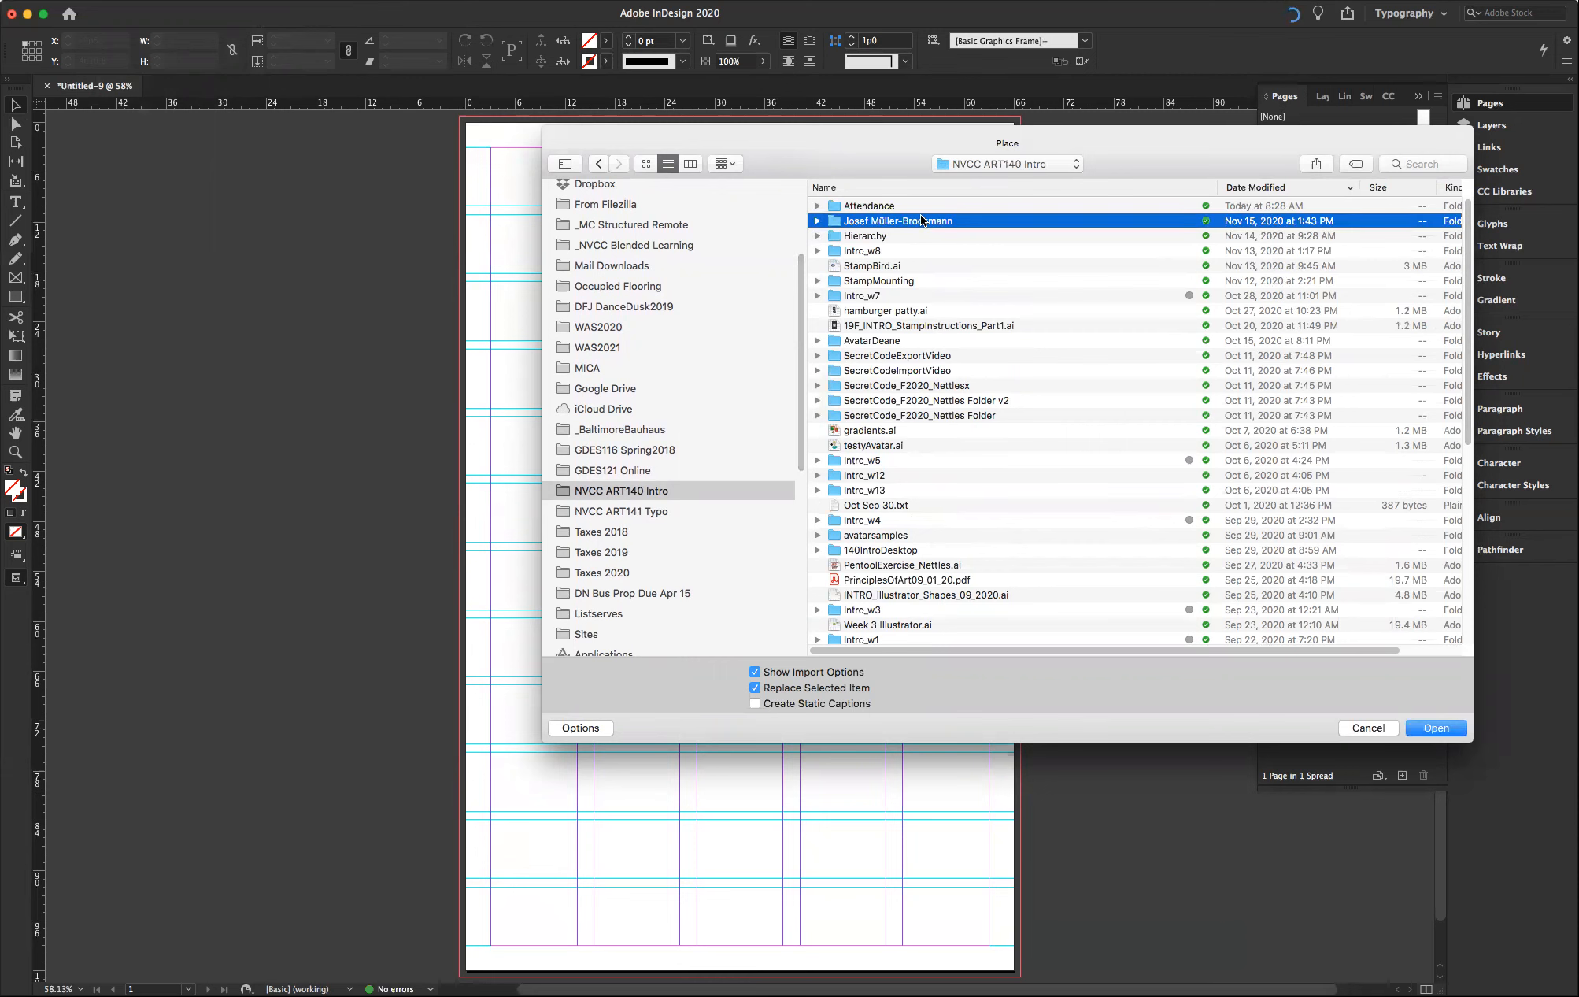
pyautogui.doubleClick(921, 219)
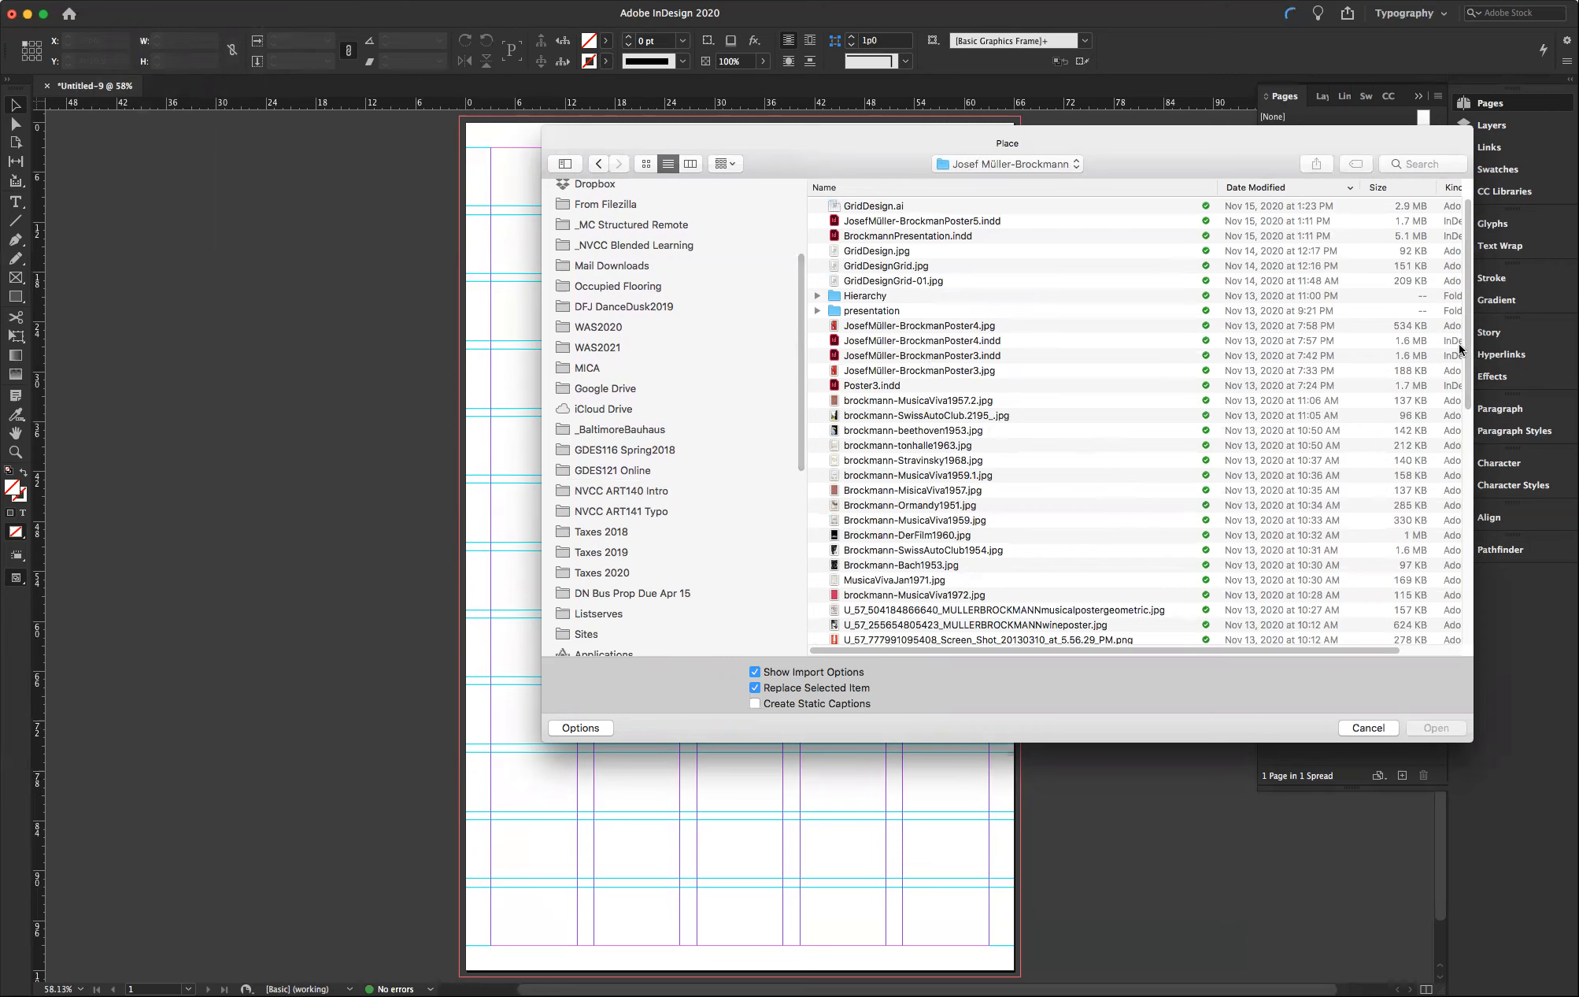
pyautogui.moveTo(1471, 356); pyautogui.dragTo(1458, 395)
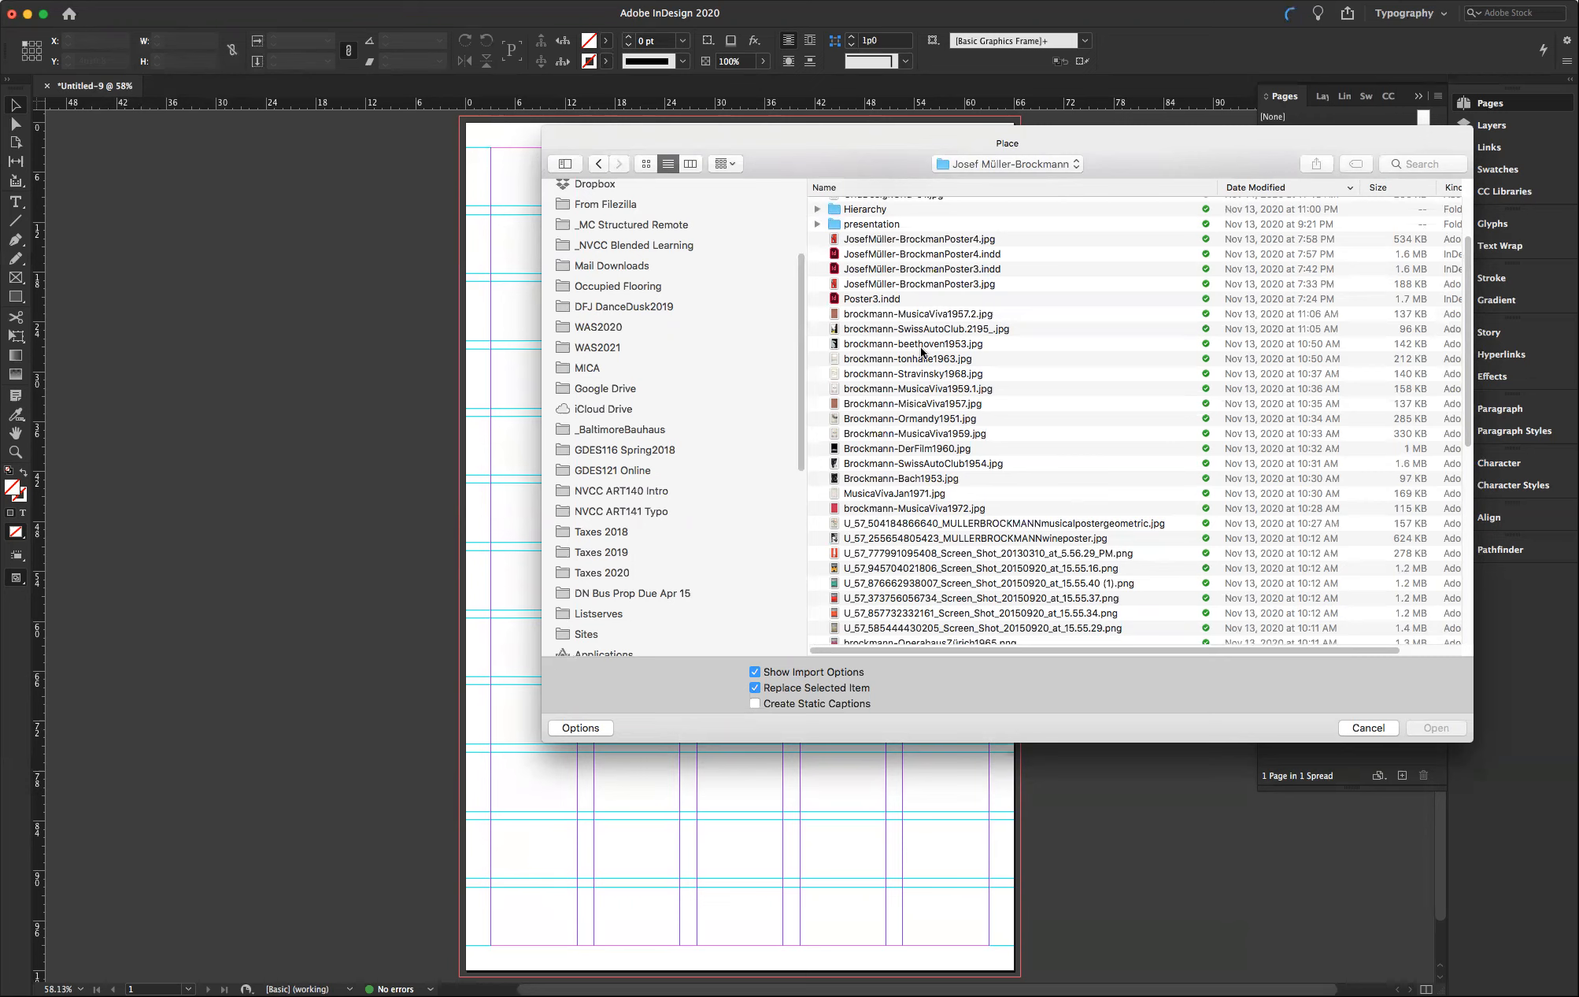
pyautogui.click(689, 164)
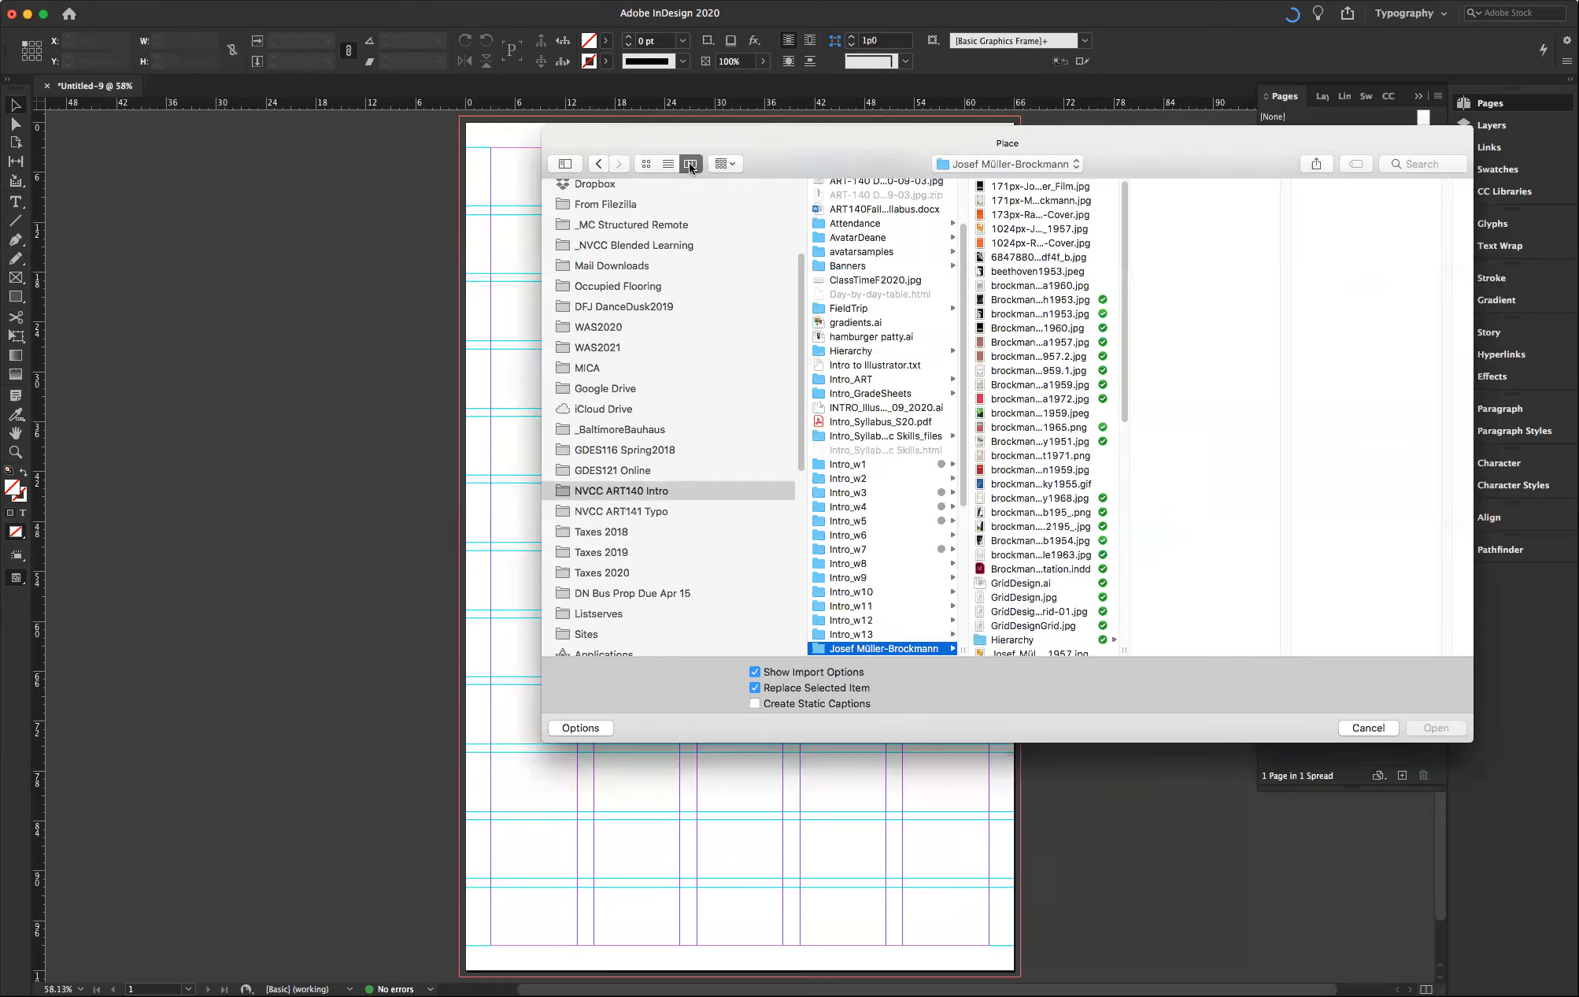
pyautogui.click(1052, 187)
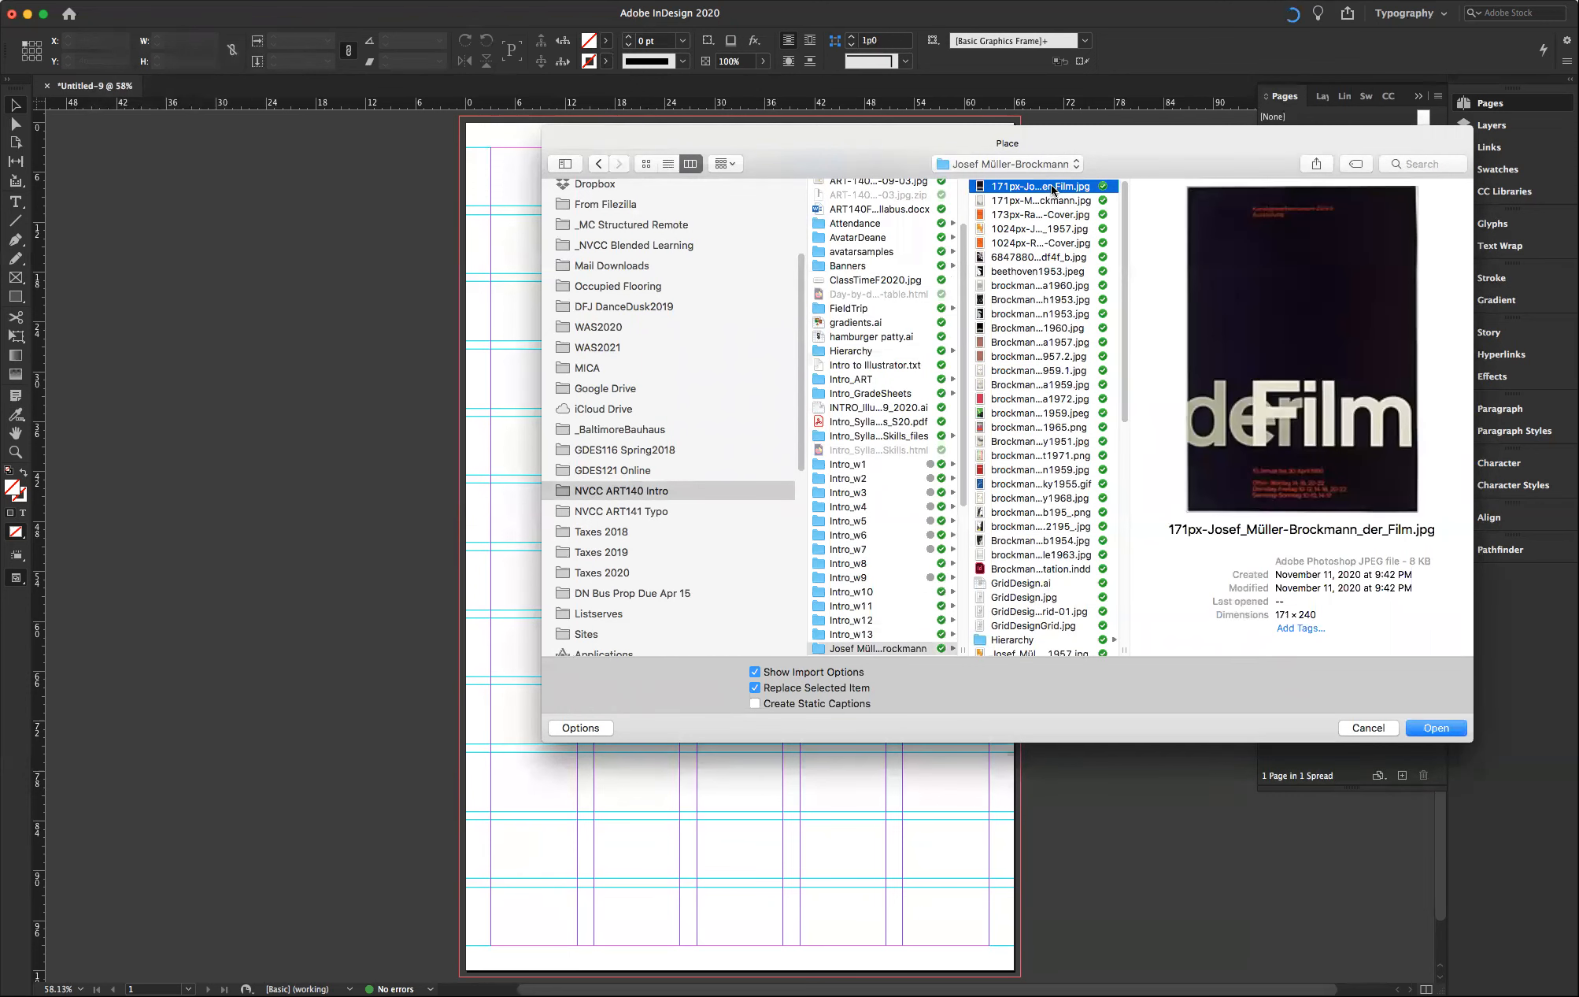
pyautogui.click(1034, 201)
pyautogui.click(1031, 215)
pyautogui.click(1023, 231)
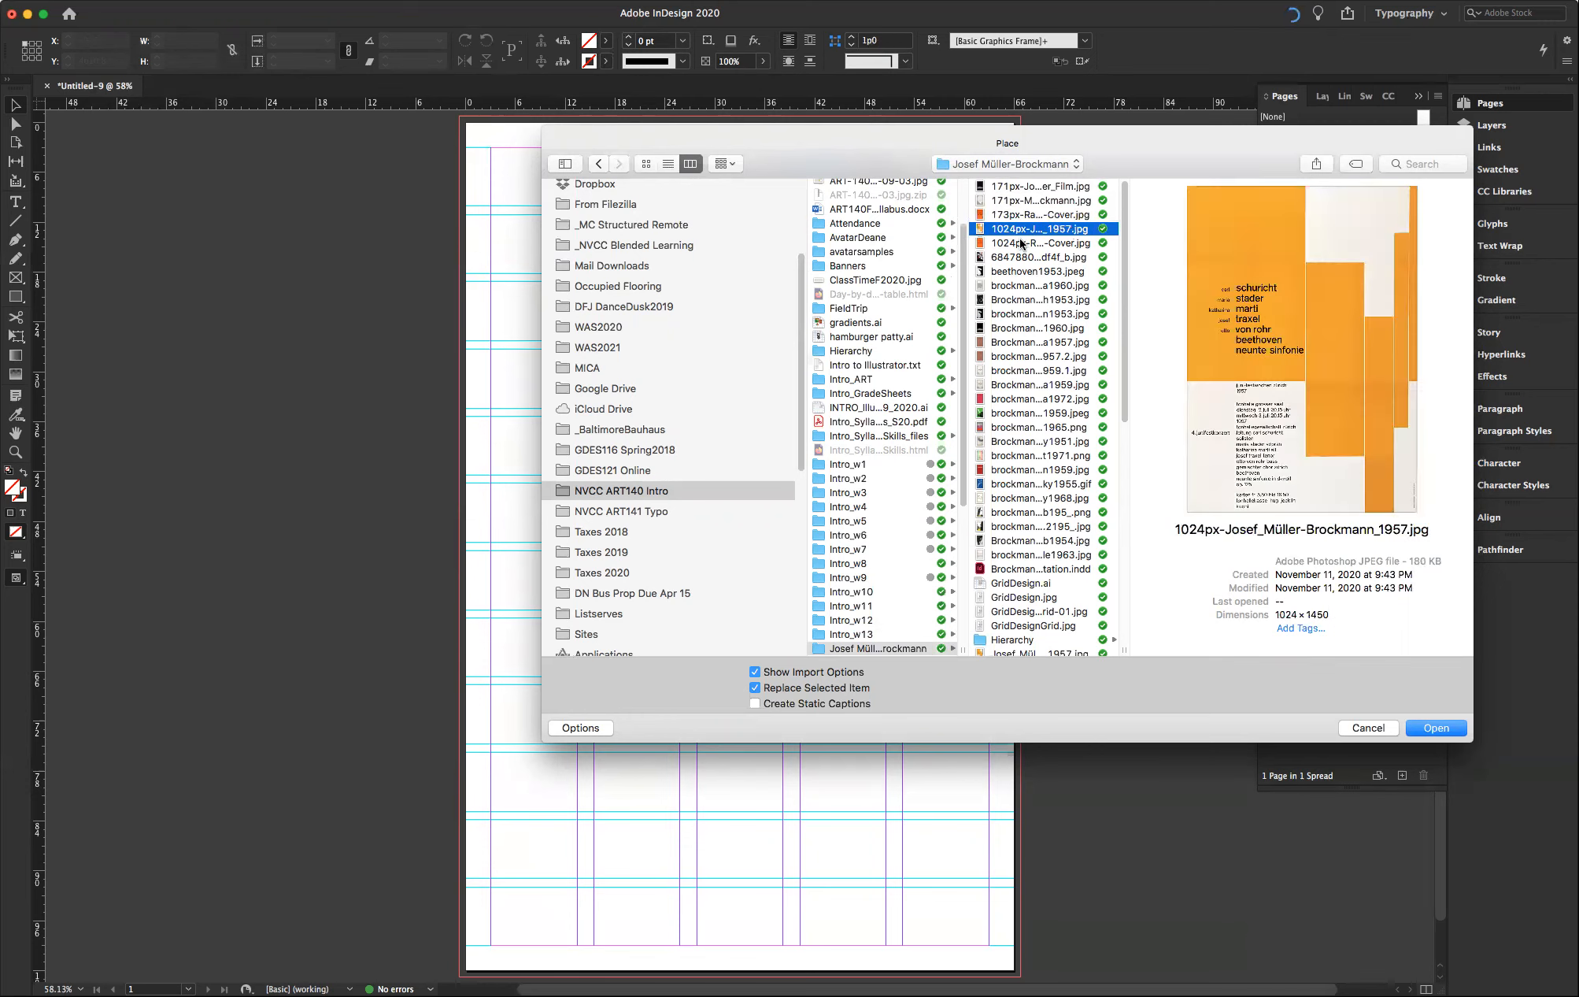
pyautogui.click(1020, 244)
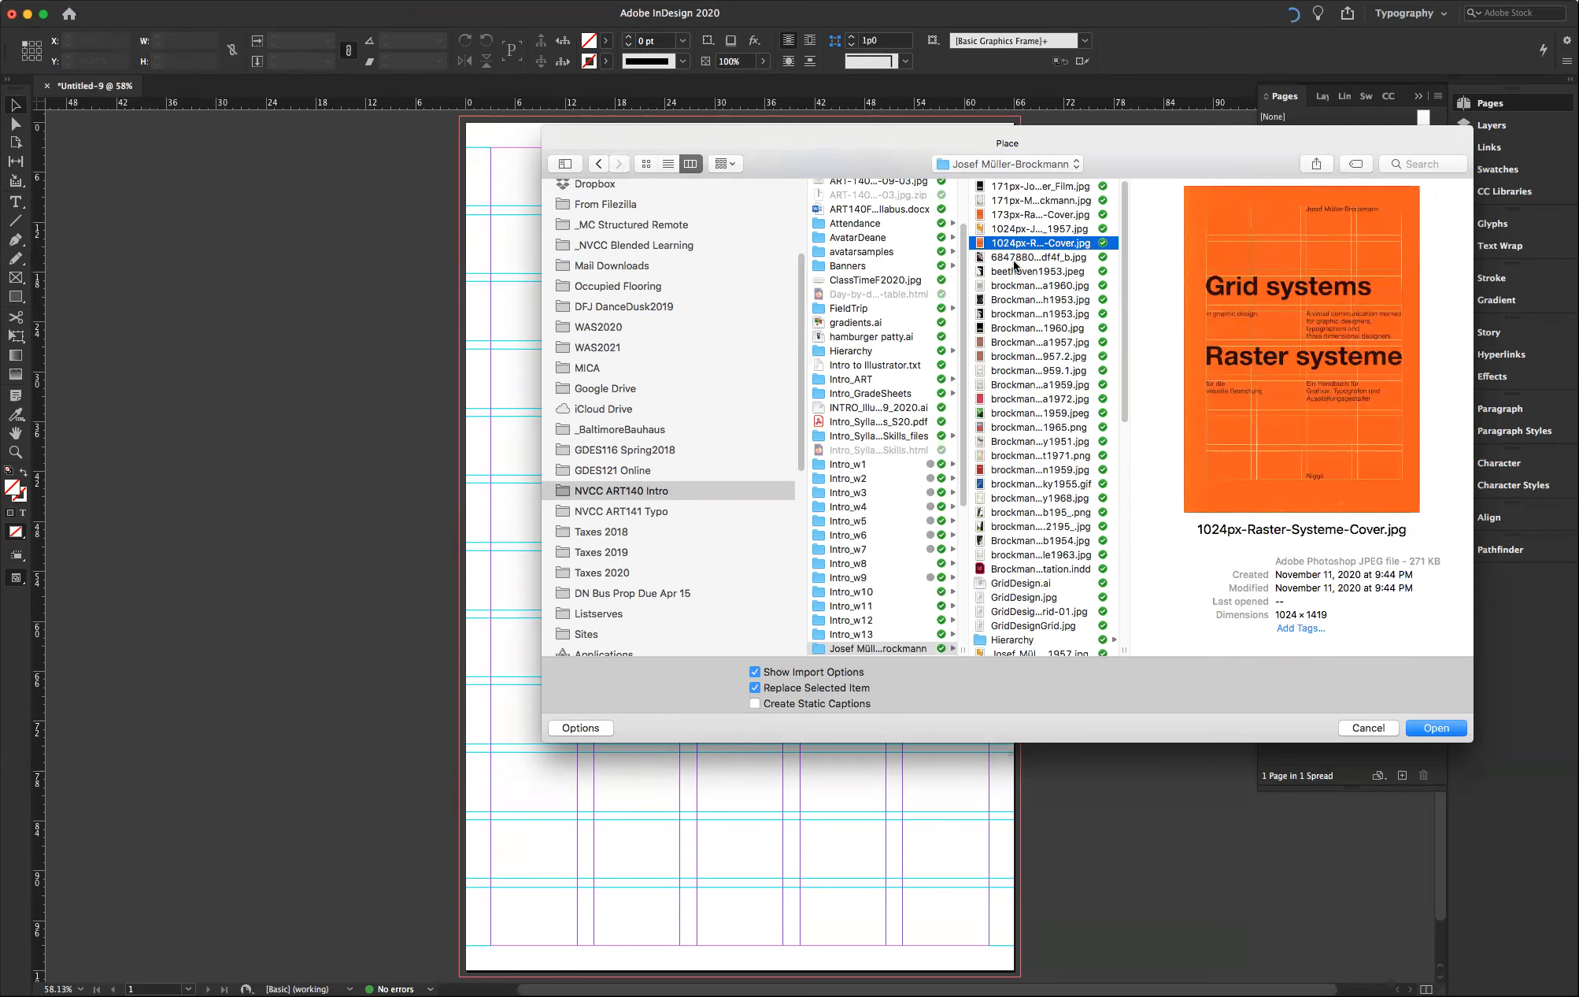
pyautogui.click(1015, 260)
pyautogui.click(1011, 272)
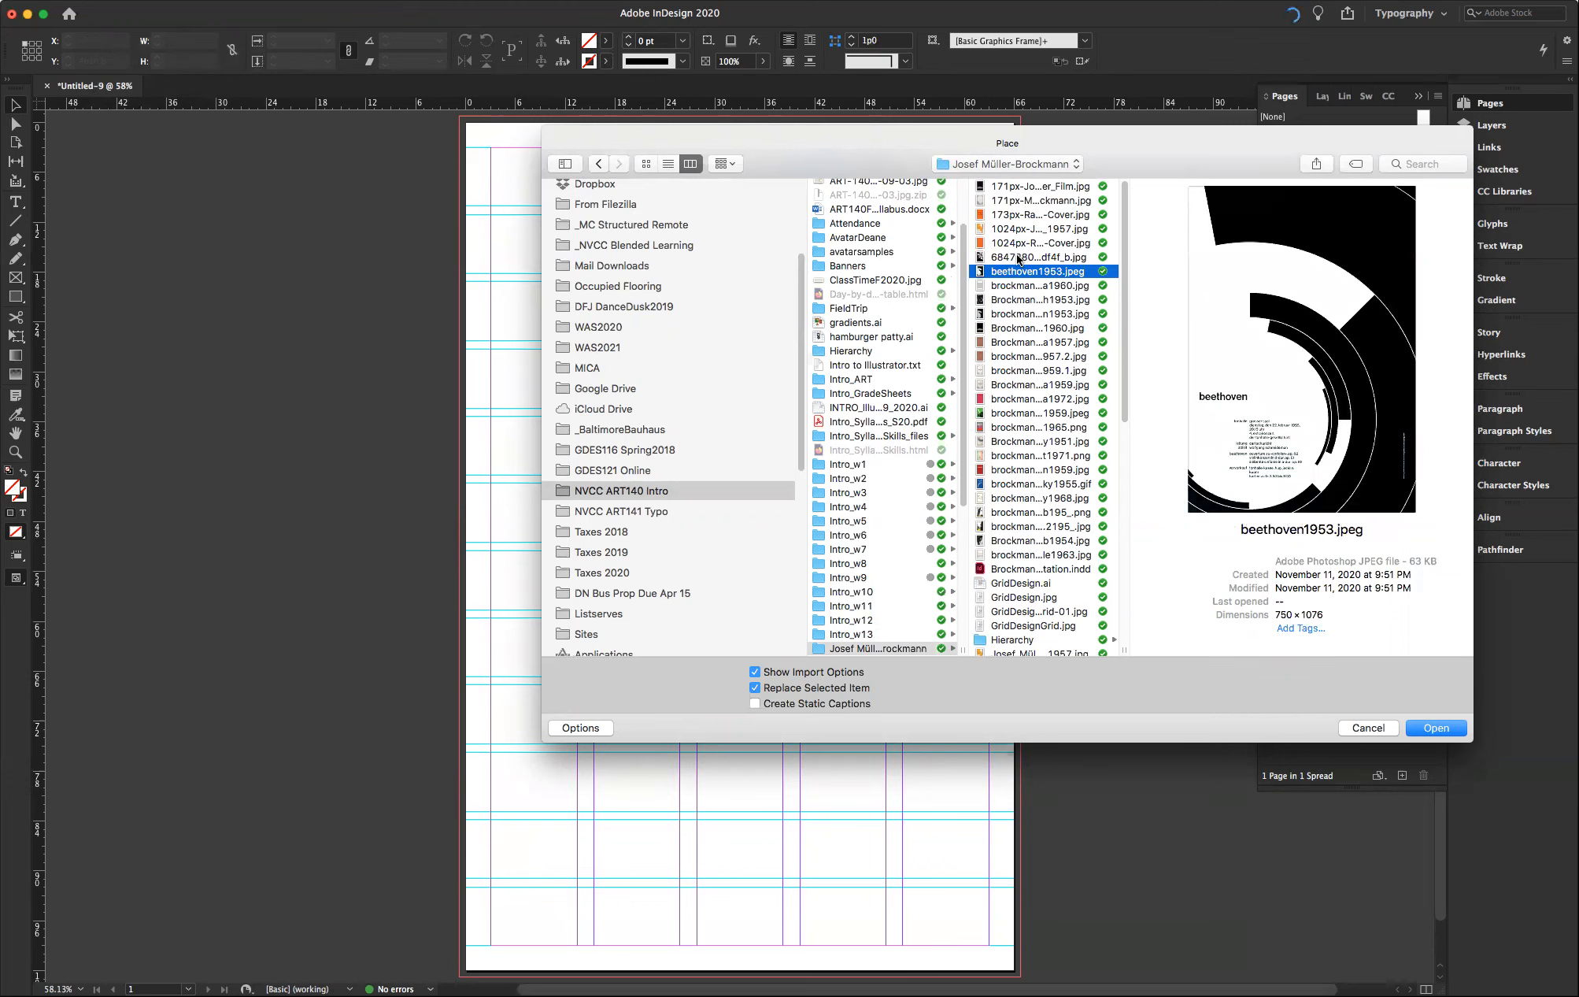
pyautogui.click(1020, 259)
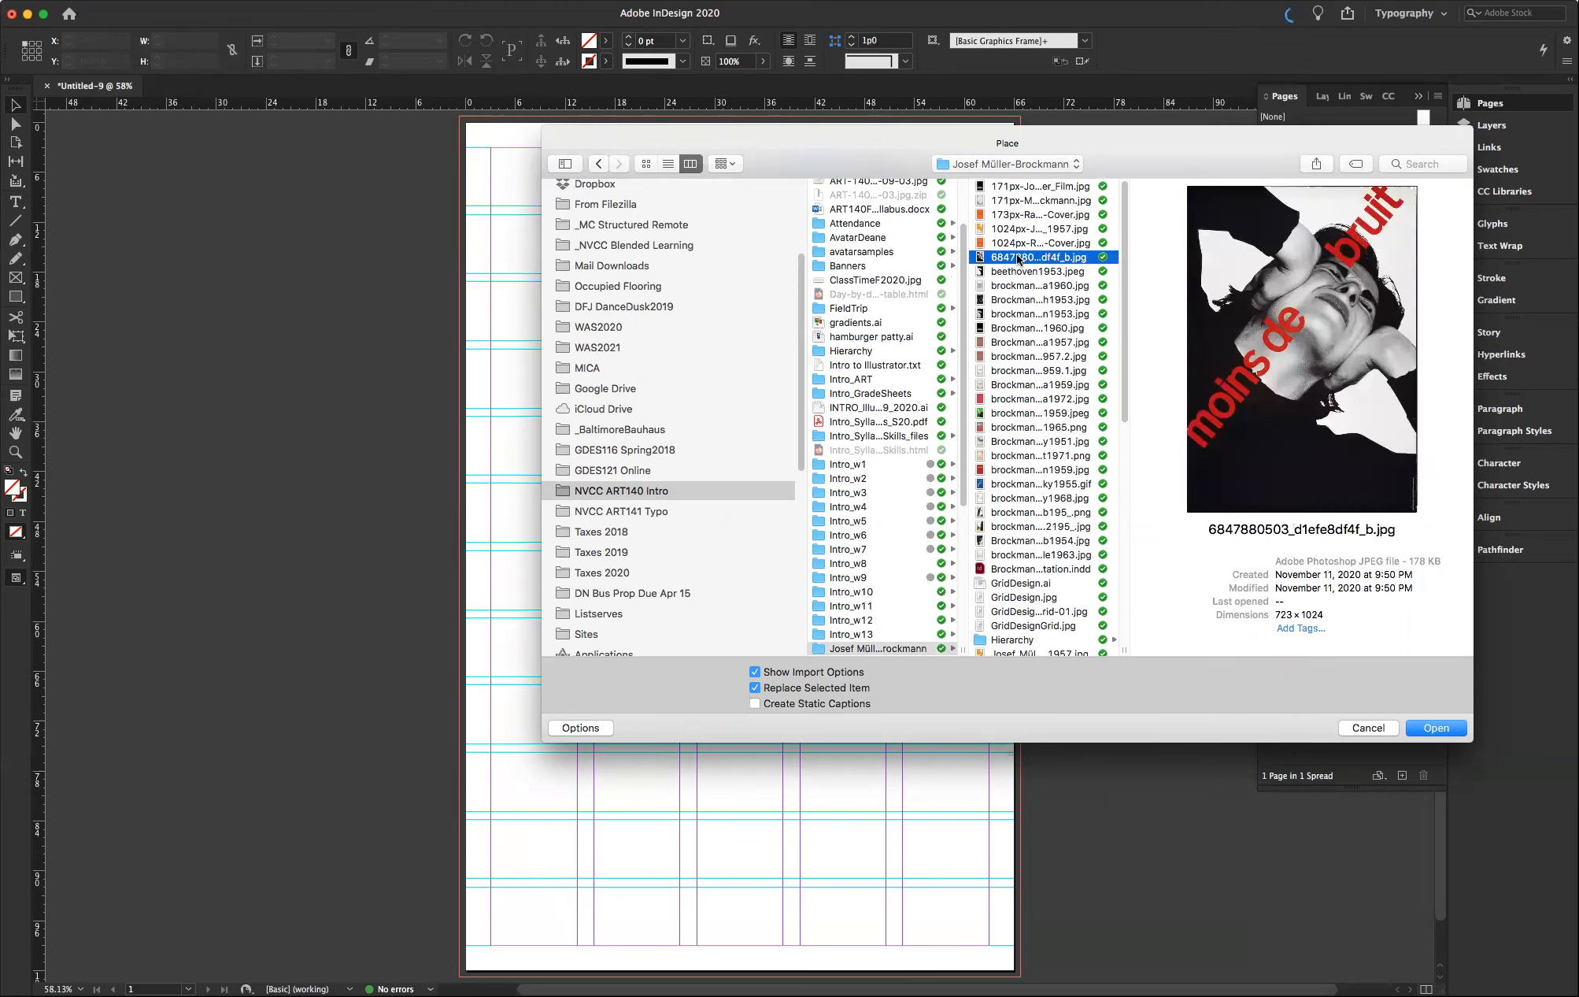
pyautogui.click(1432, 728)
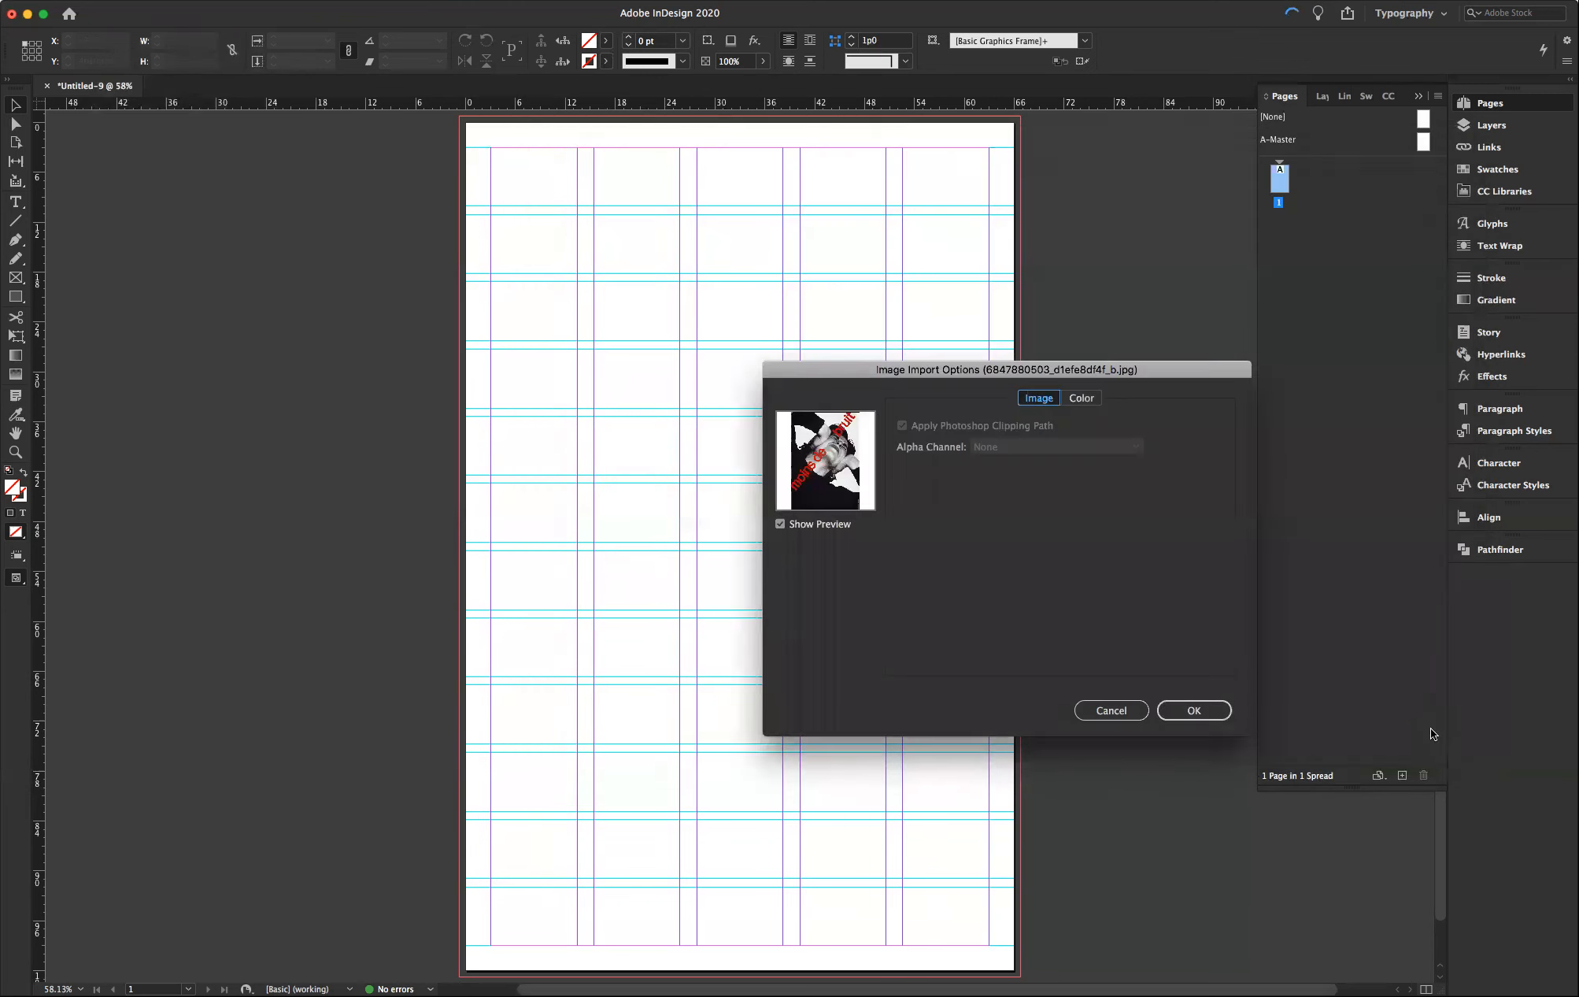
pyautogui.click(1189, 712)
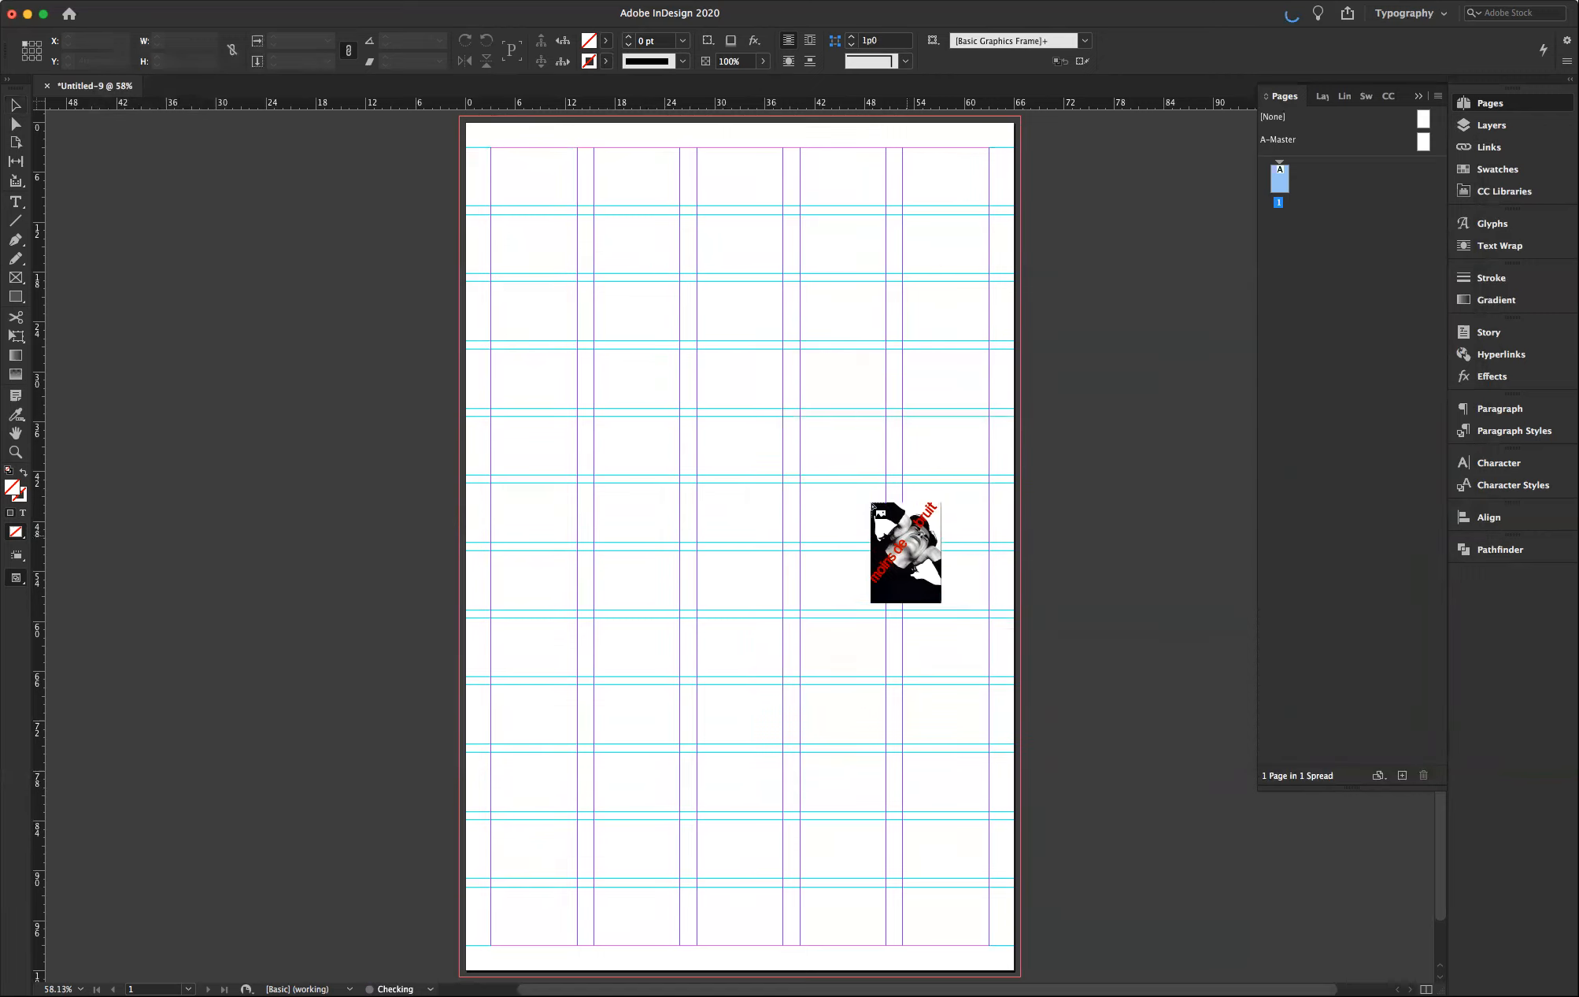
# - Place the loaded image about 35p2 wide and 49p10 high across the page's three rightmost columns, and undo the placement
pyautogui.moveTo(698, 281)
pyautogui.mouseDown()
pyautogui.moveTo(842, 490)
pyautogui.moveTo(949, 701)
pyautogui.mouseUp()
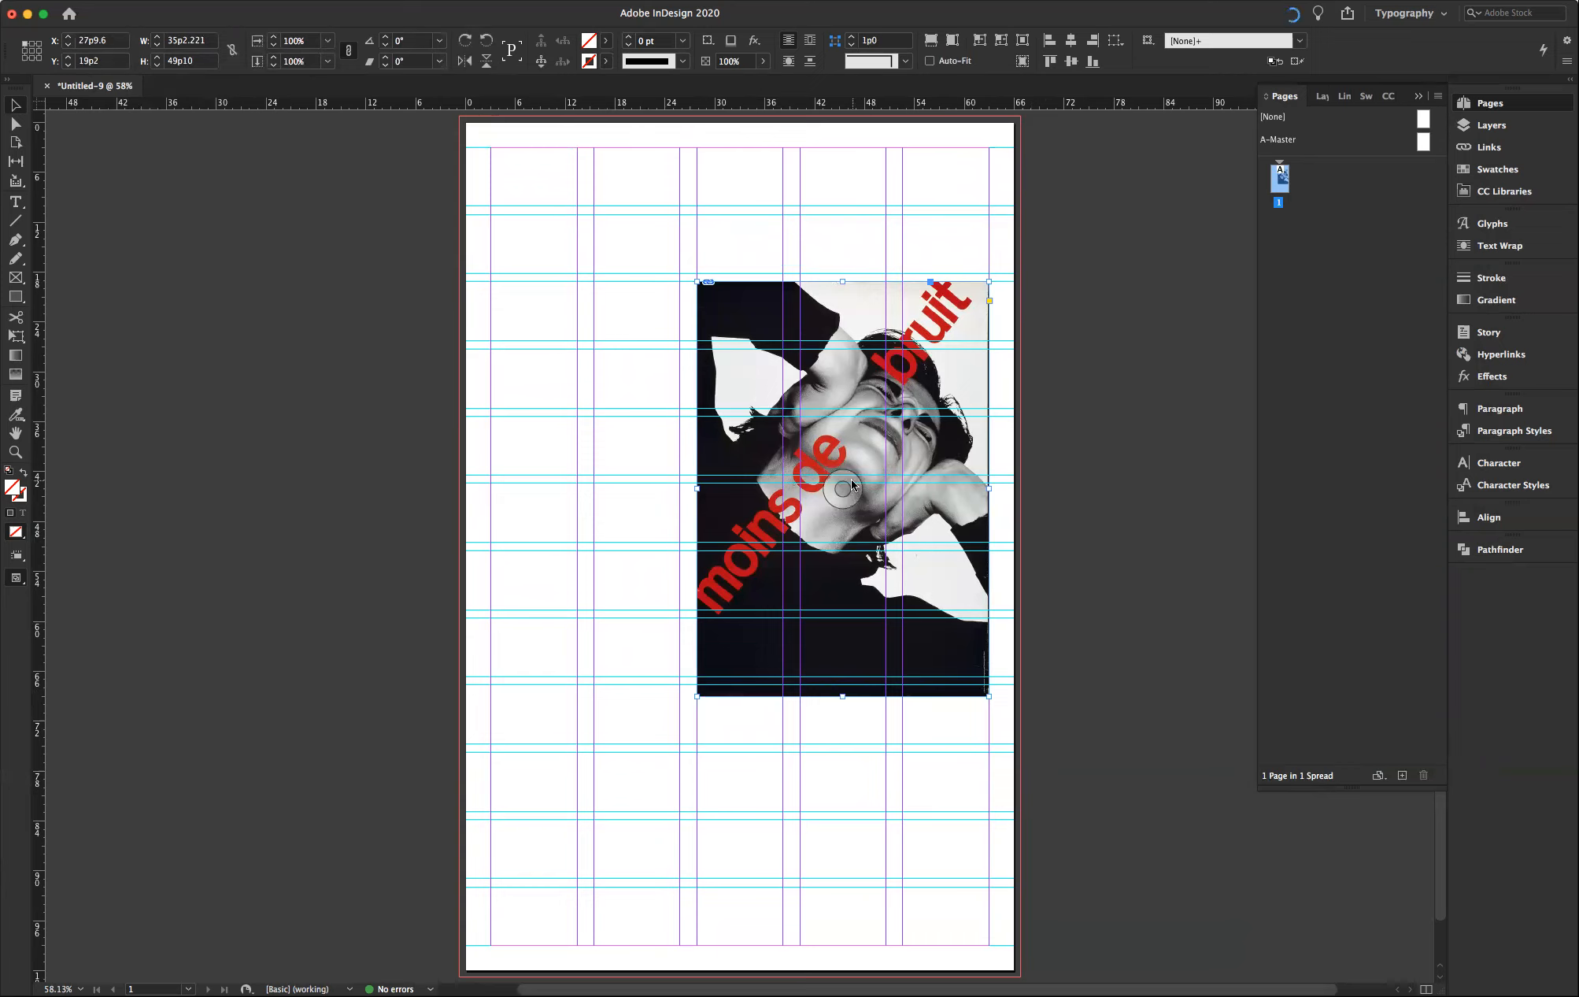
pyautogui.press('super+z')
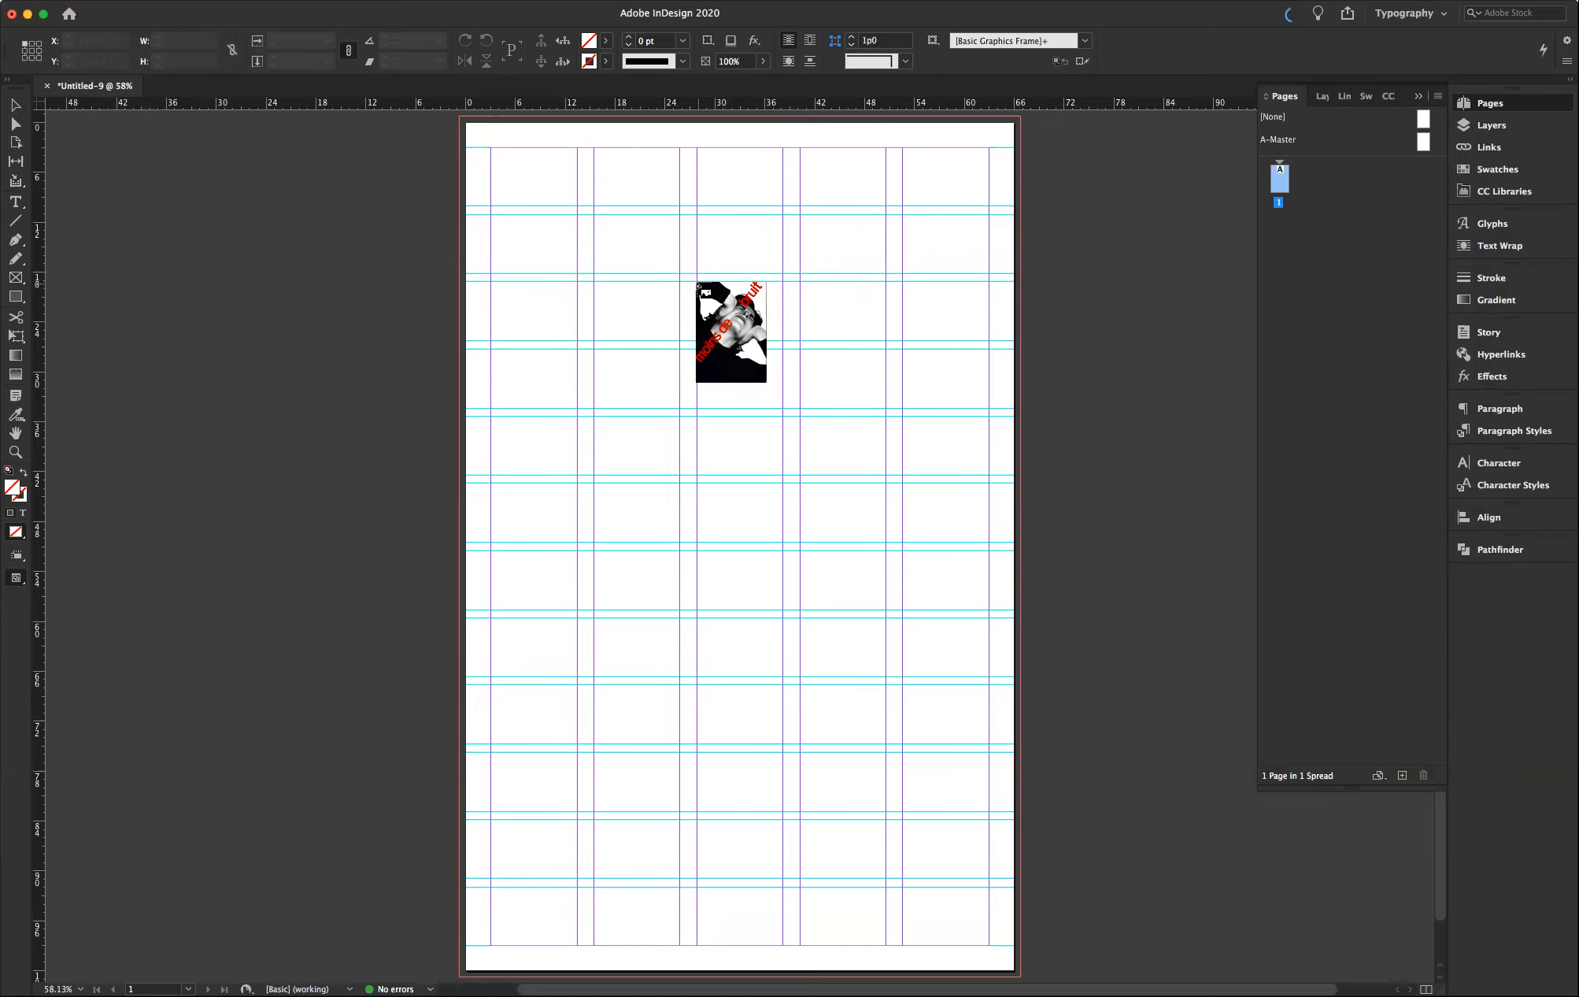
# - Place the loaded image at its original size from the second column's upper guide, and undo the placement
pyautogui.press('Escape')
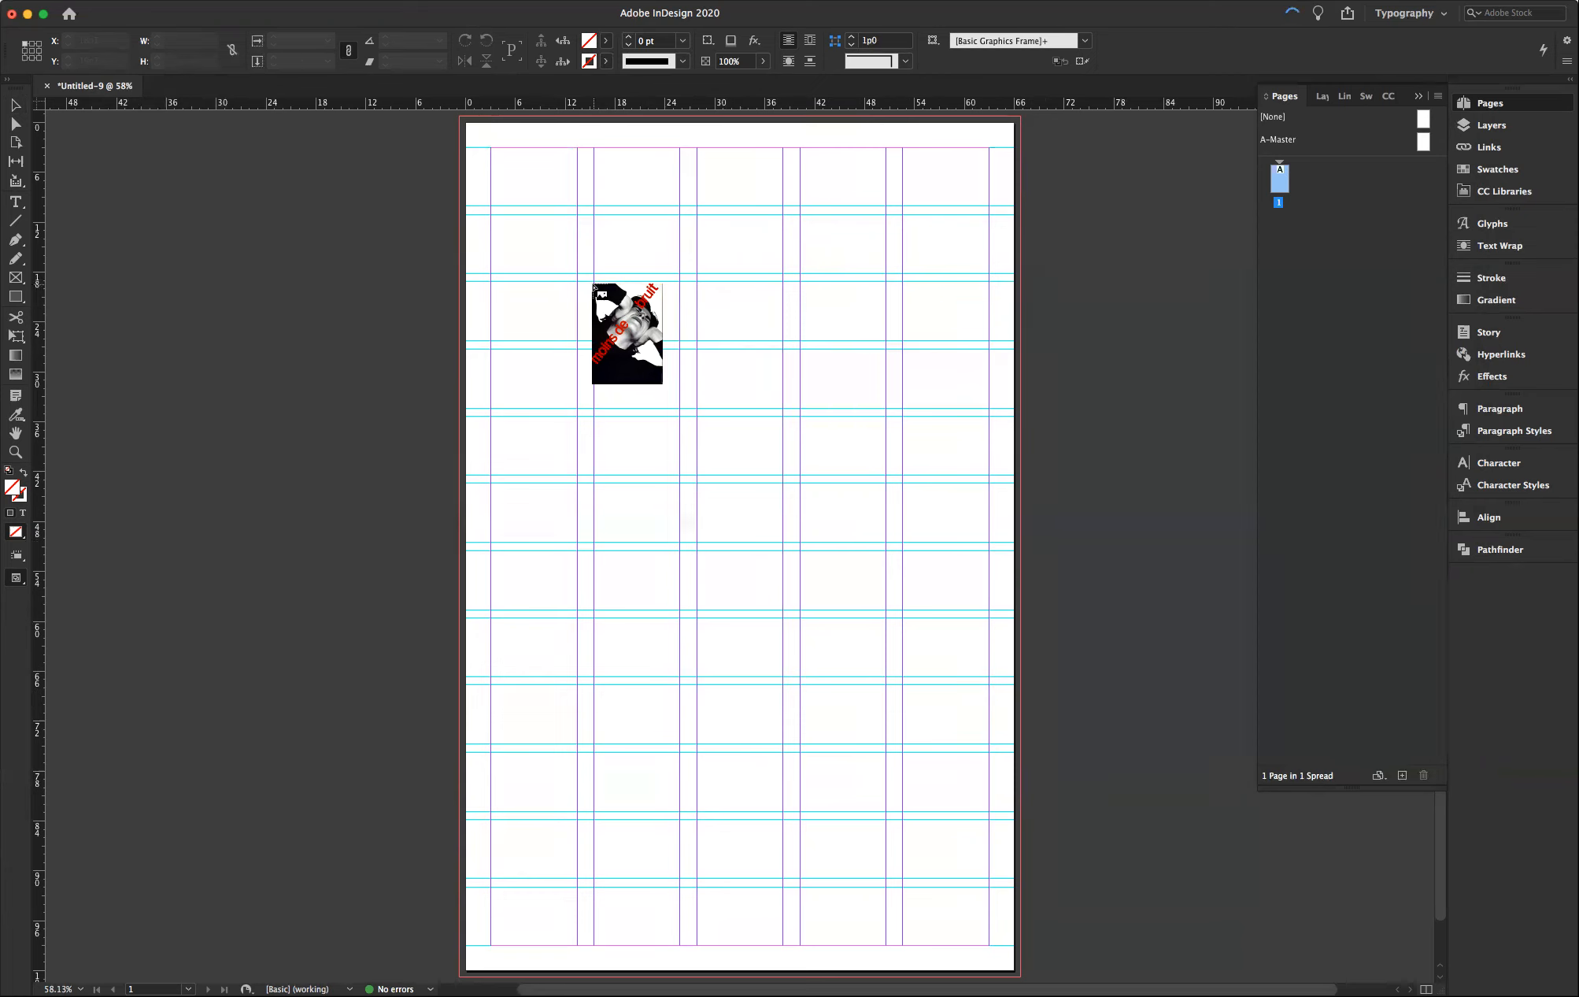
pyautogui.click(594, 283)
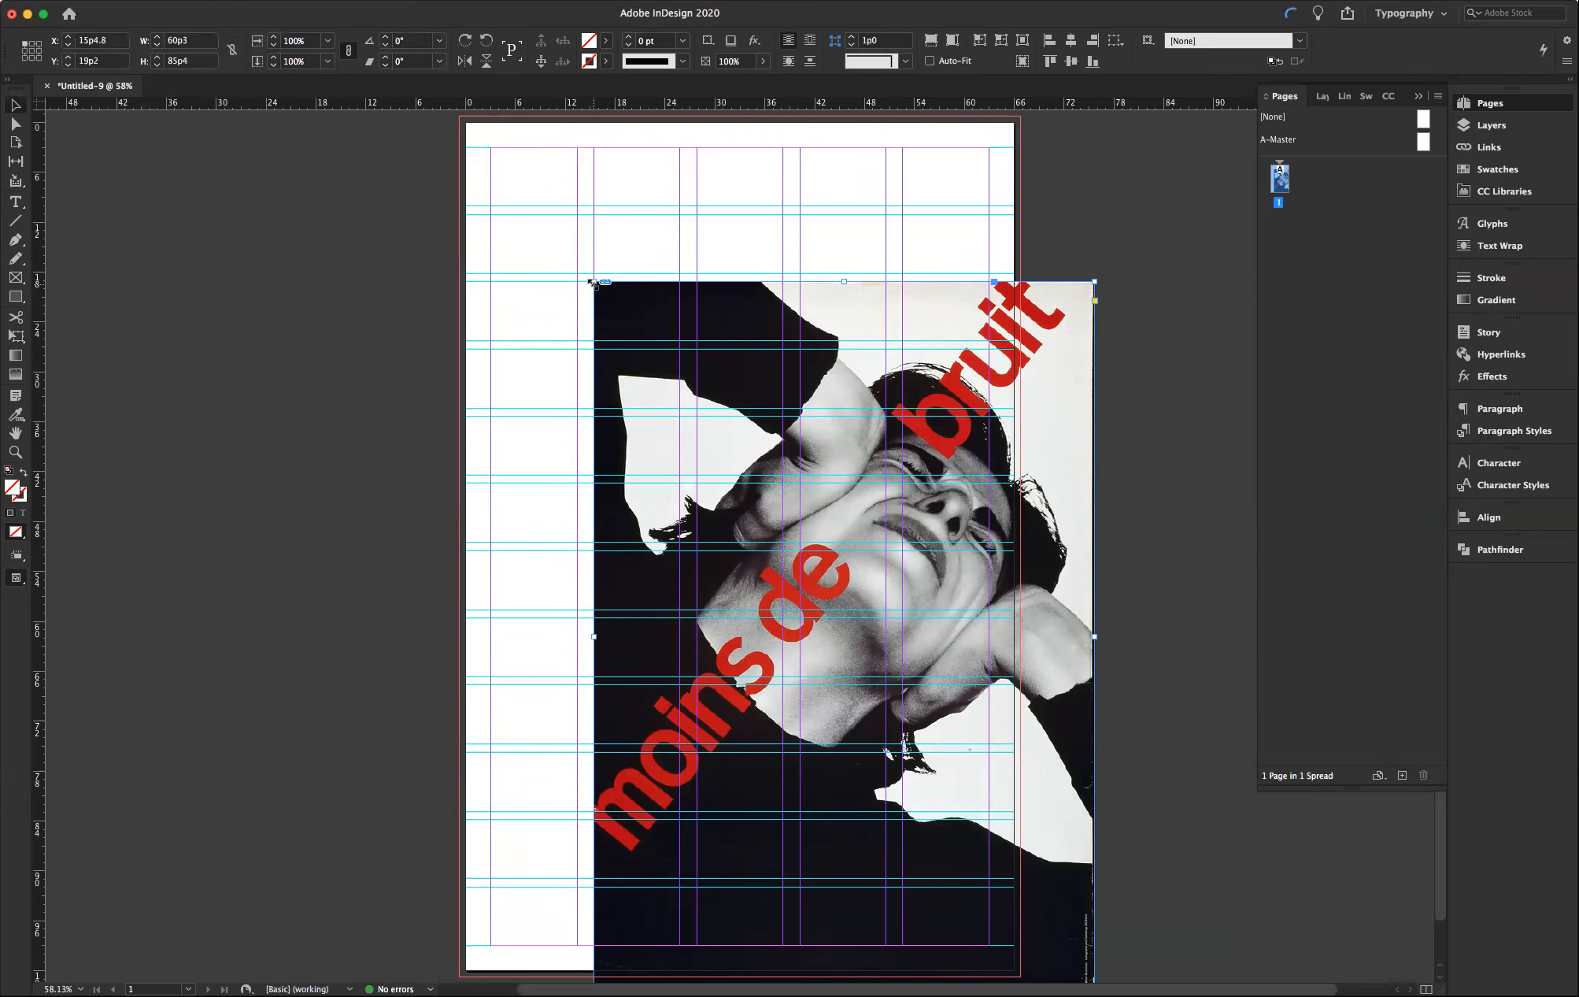
pyautogui.press('super+z')
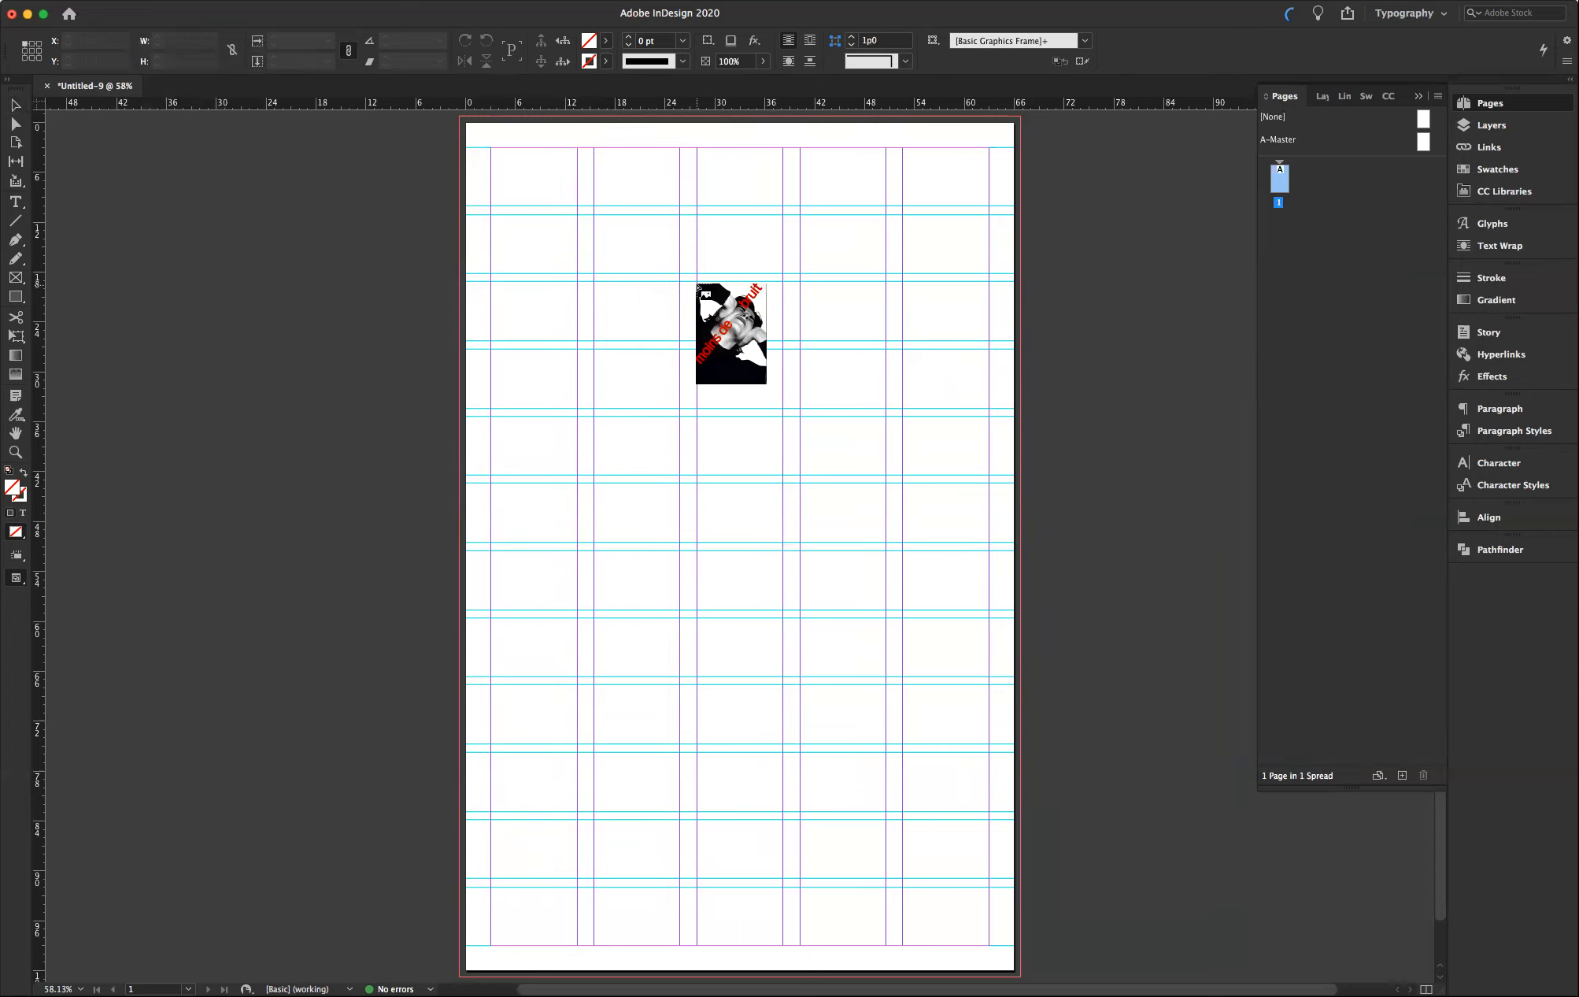
# - Place the image about 35p2 wide and 49p10 high across the three rightmost columns, and crop its right side to about 32p11 wide
pyautogui.moveTo(697, 285); pyautogui.dragTo(994, 700)
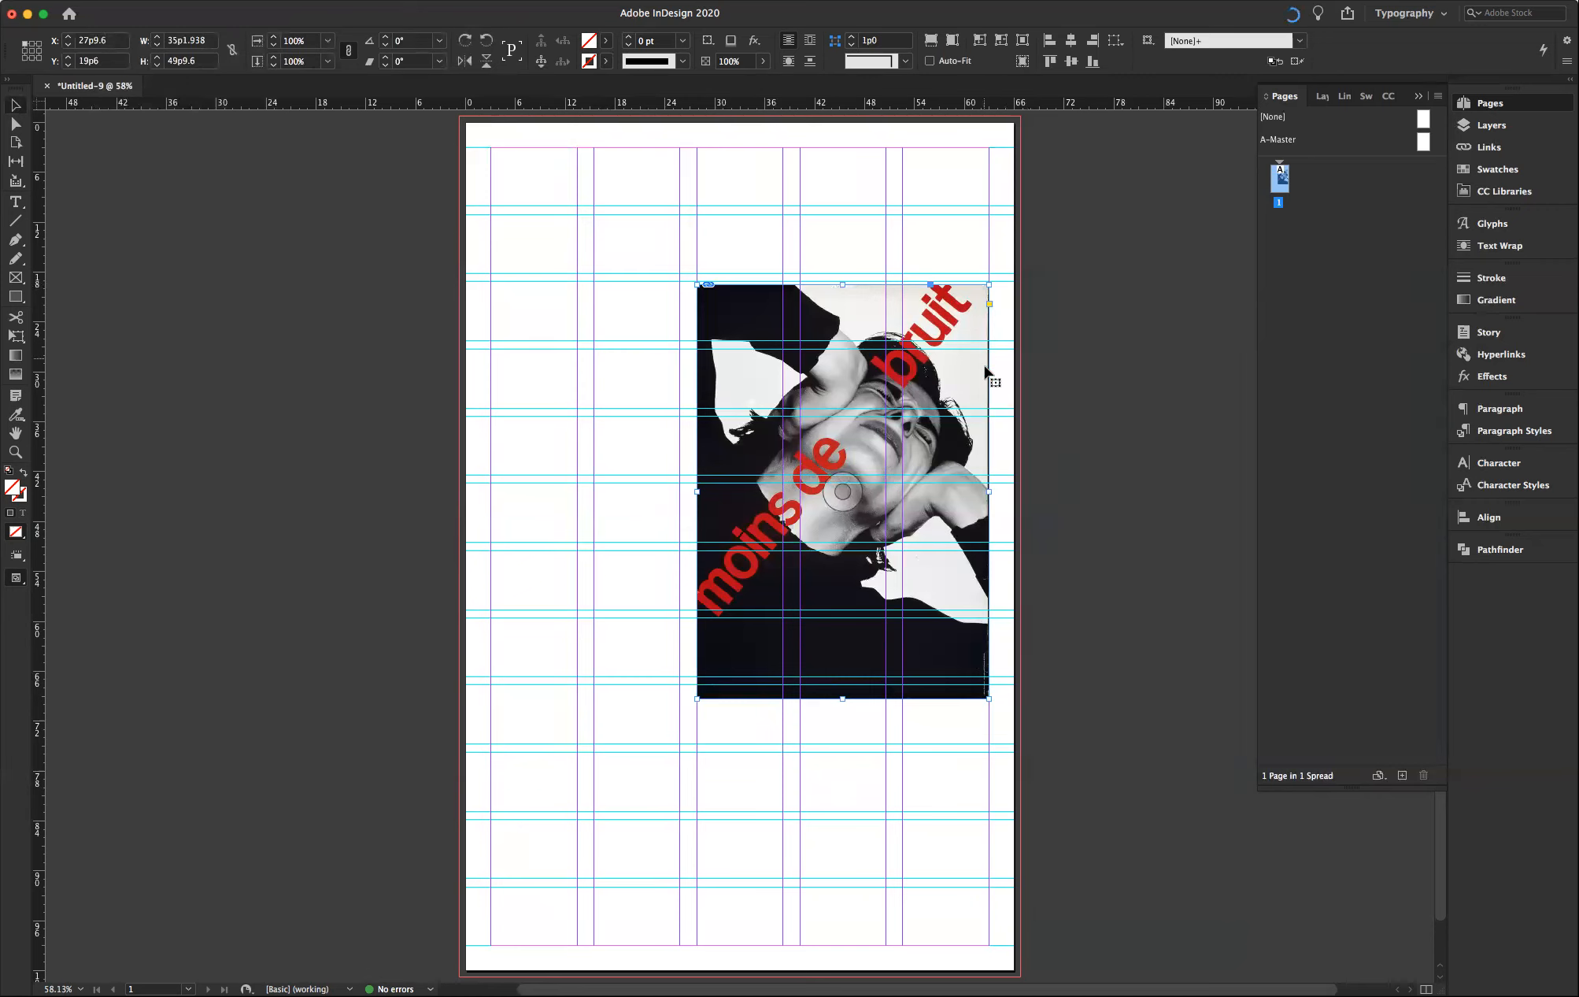
pyautogui.moveTo(990, 493); pyautogui.dragTo(984, 493)
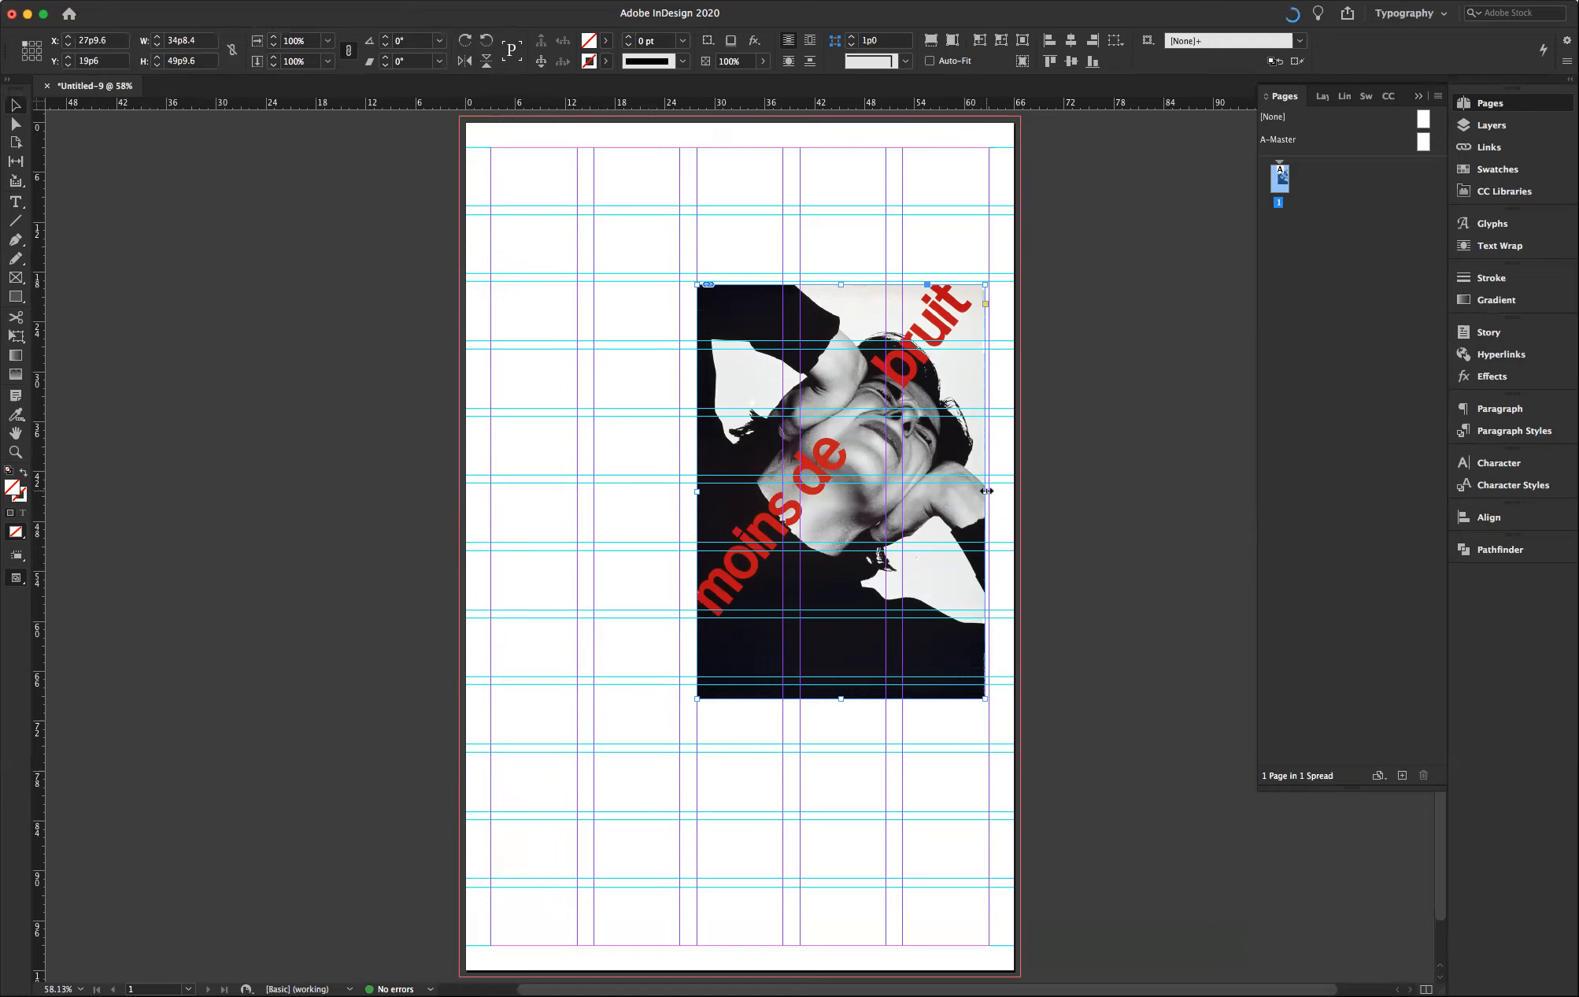
pyautogui.moveTo(986, 491)
pyautogui.mouseDown()
pyautogui.moveTo(935, 490)
pyautogui.moveTo(970, 493)
pyautogui.mouseUp()
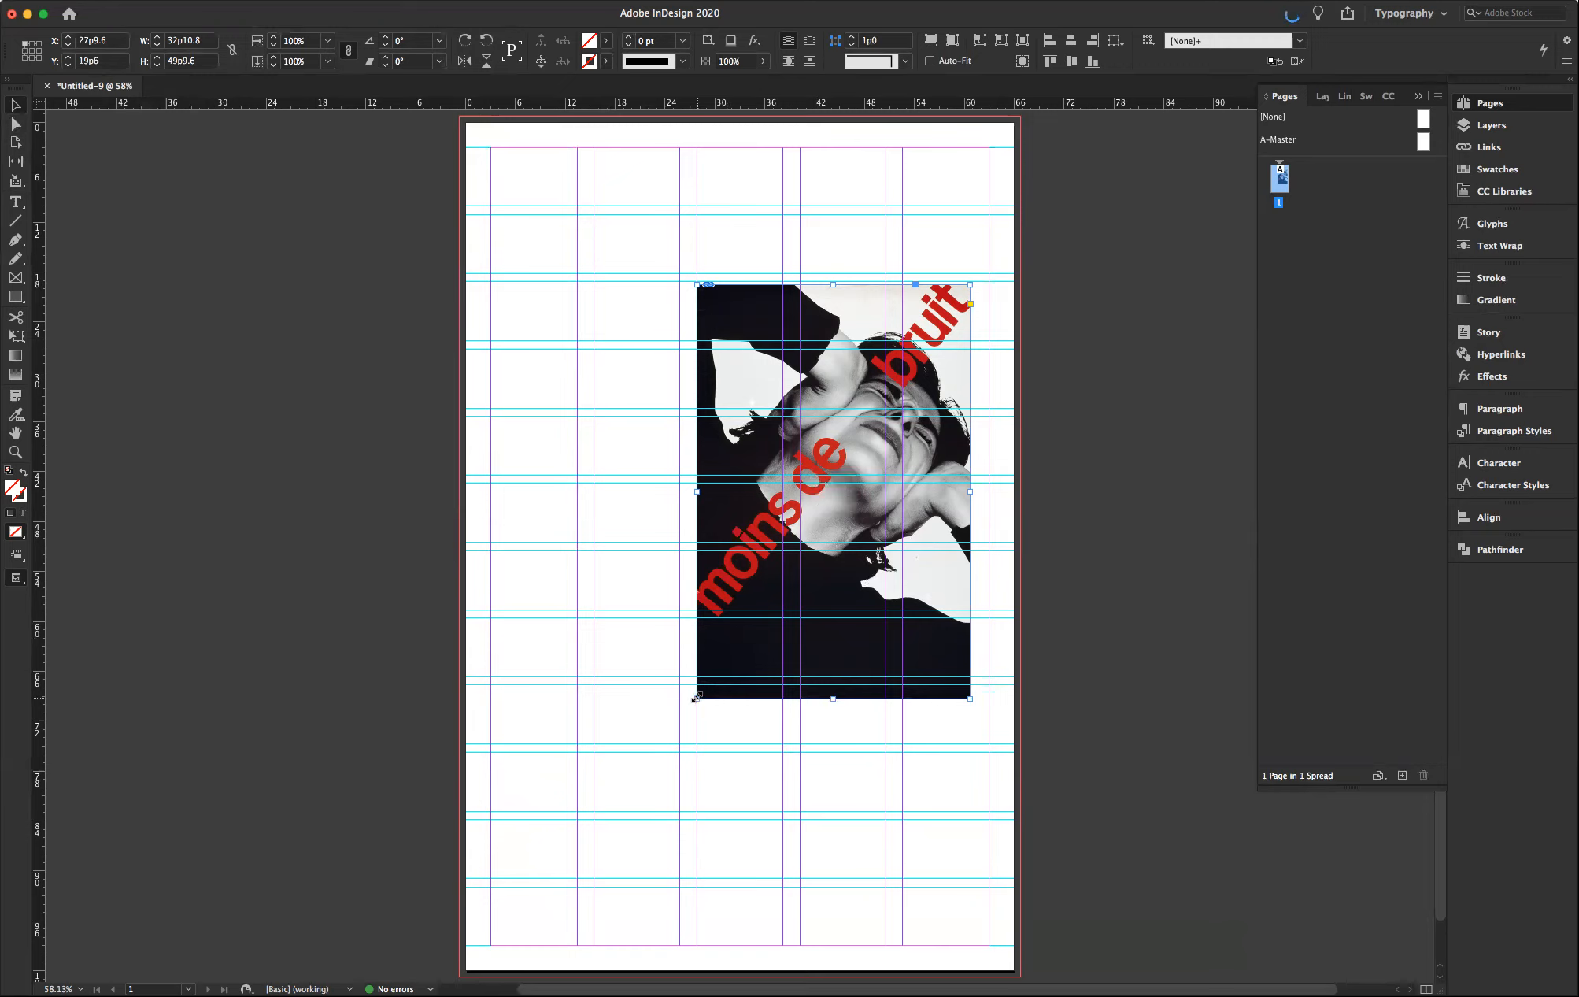
# - Crop the image frame to the two rightmost columns, about 22p10 wide and 47p2 high
pyautogui.moveTo(694, 697); pyautogui.dragTo(813, 643)
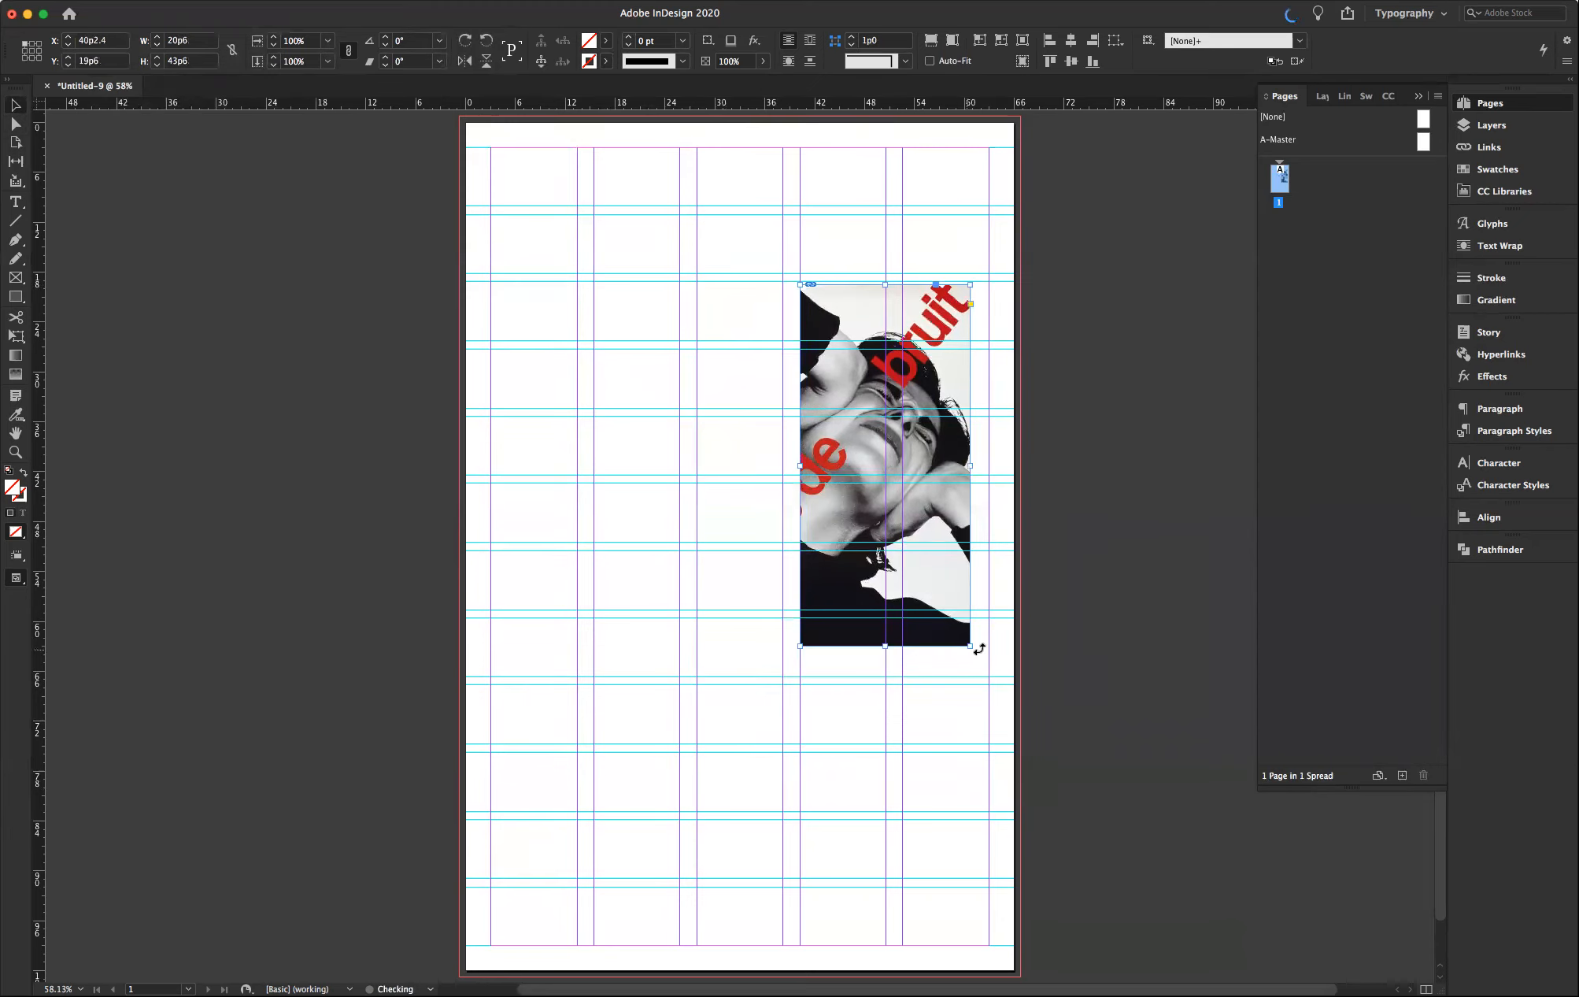
pyautogui.moveTo(972, 646); pyautogui.dragTo(989, 648)
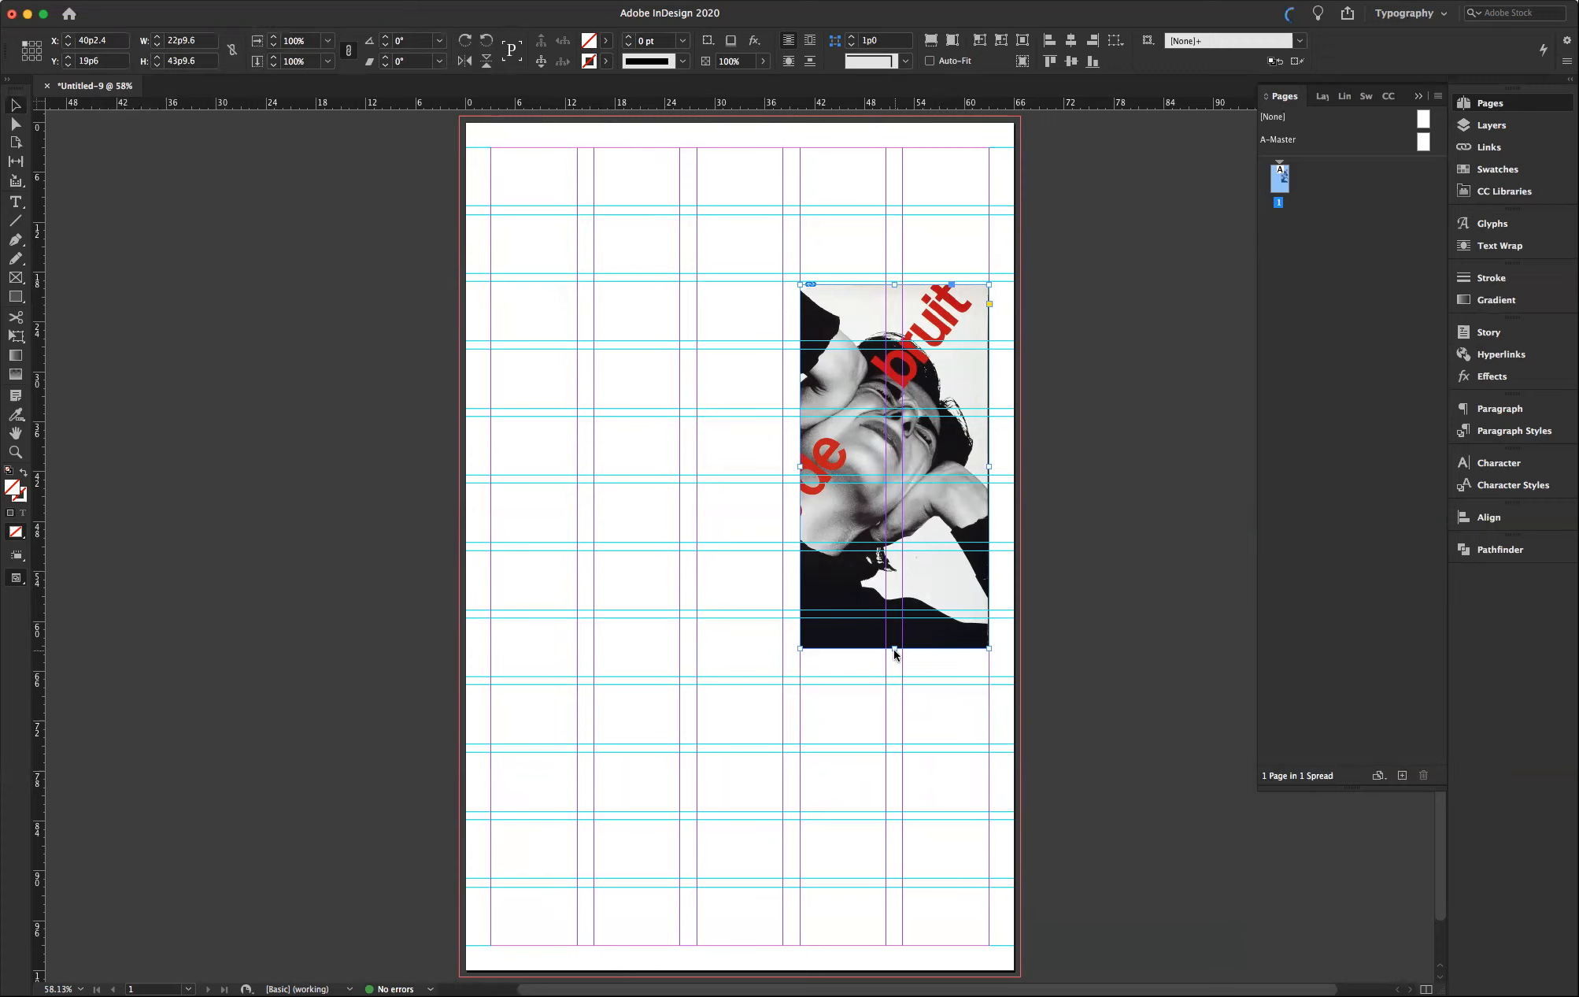
pyautogui.moveTo(894, 648); pyautogui.dragTo(879, 543)
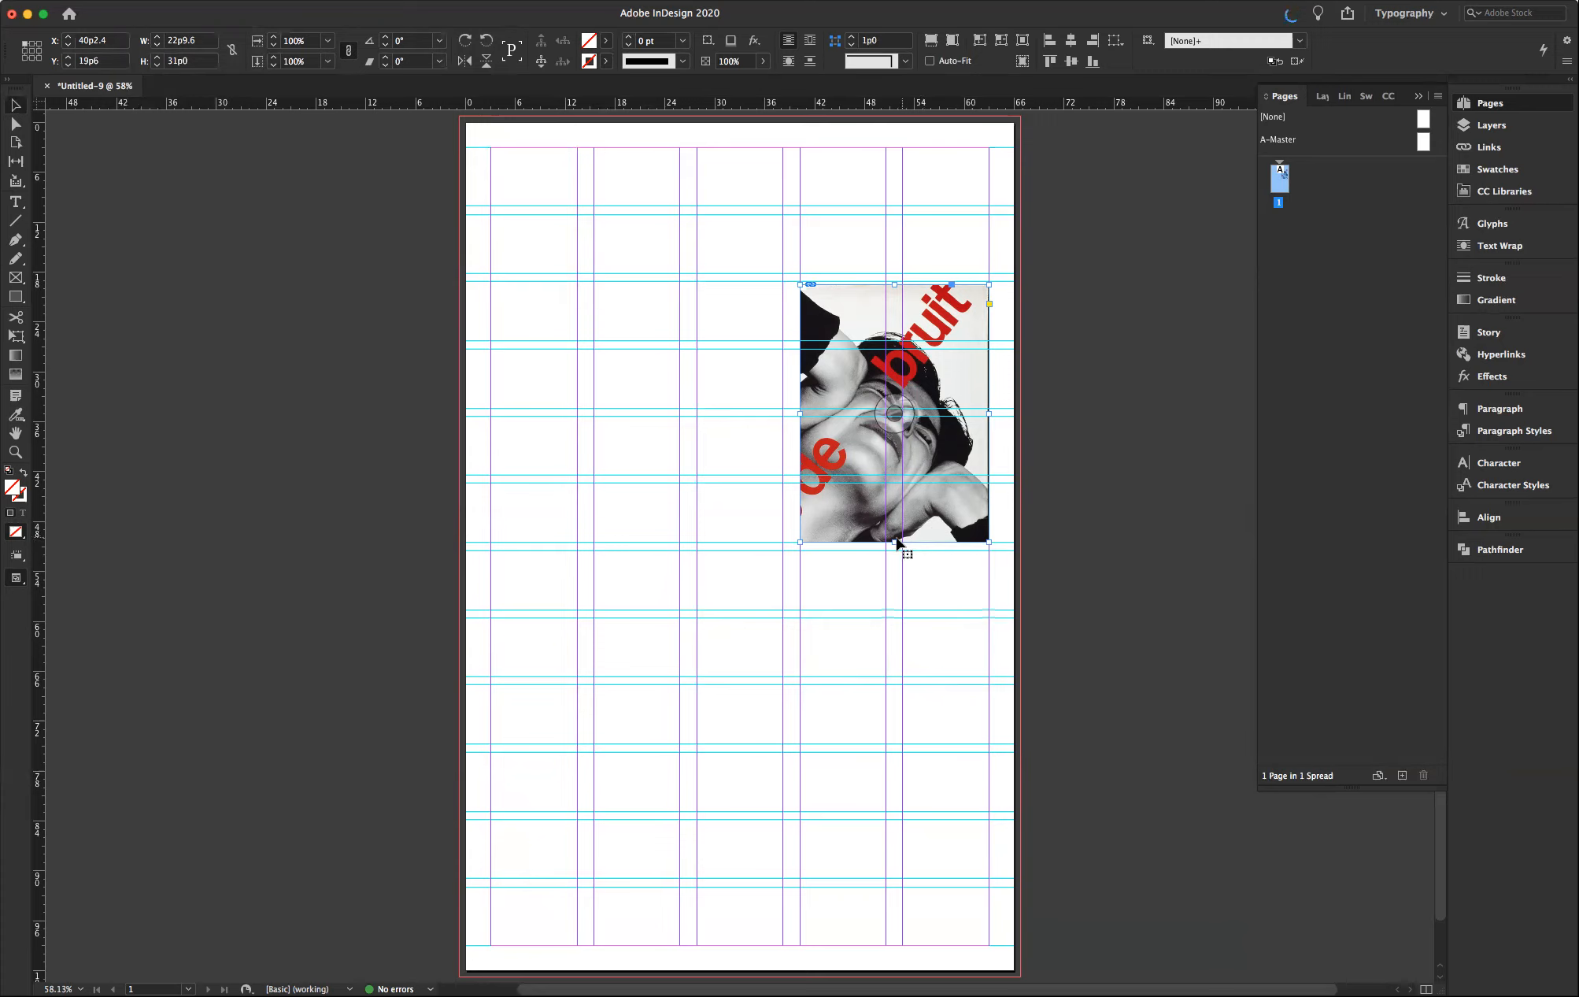
pyautogui.moveTo(894, 542); pyautogui.dragTo(888, 676)
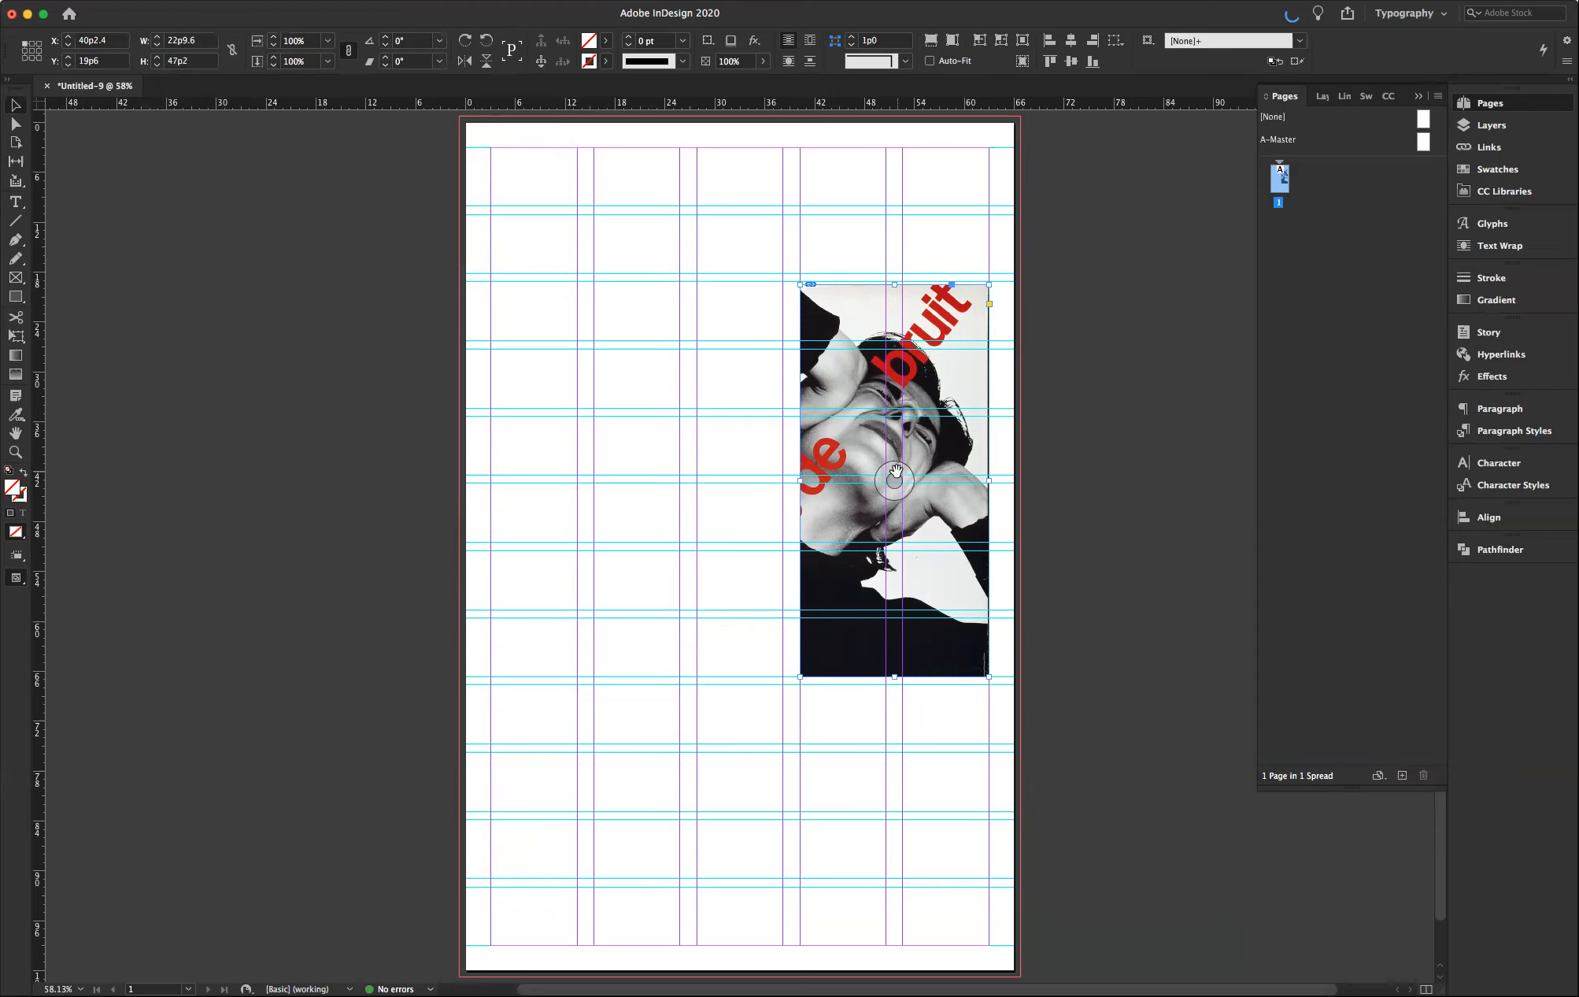
# - Shift the image rightward inside its cropped frame to a horizontal offset of about -7p2
pyautogui.moveTo(896, 471); pyautogui.dragTo(922, 472)
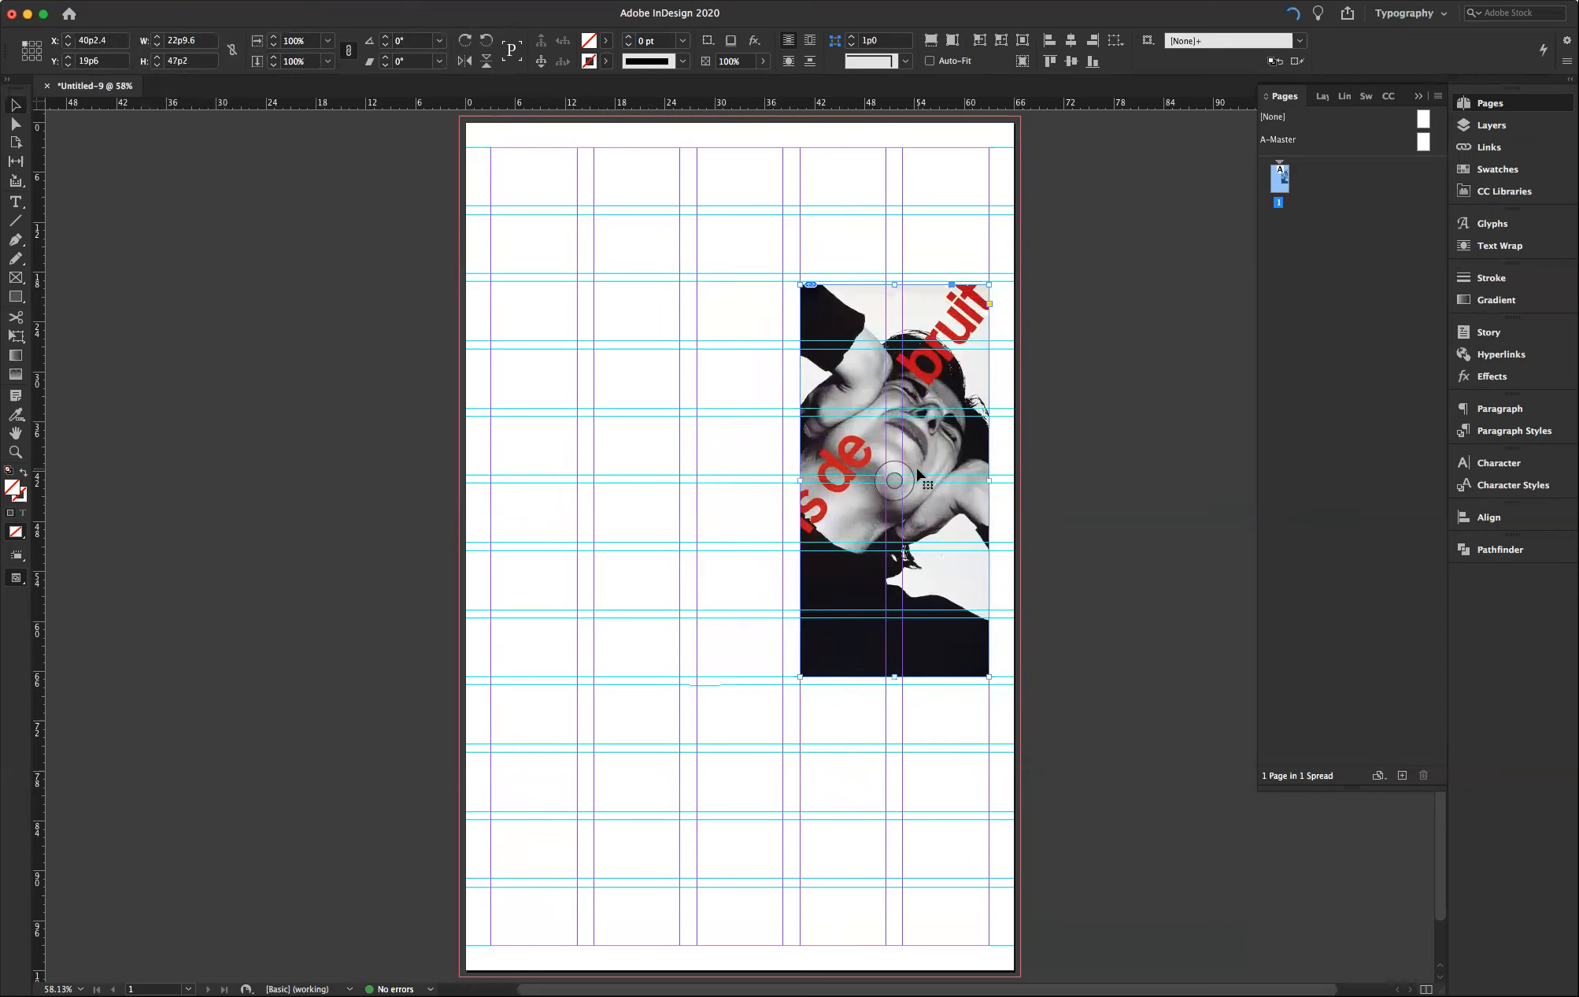
pyautogui.click(14, 126)
pyautogui.click(848, 386)
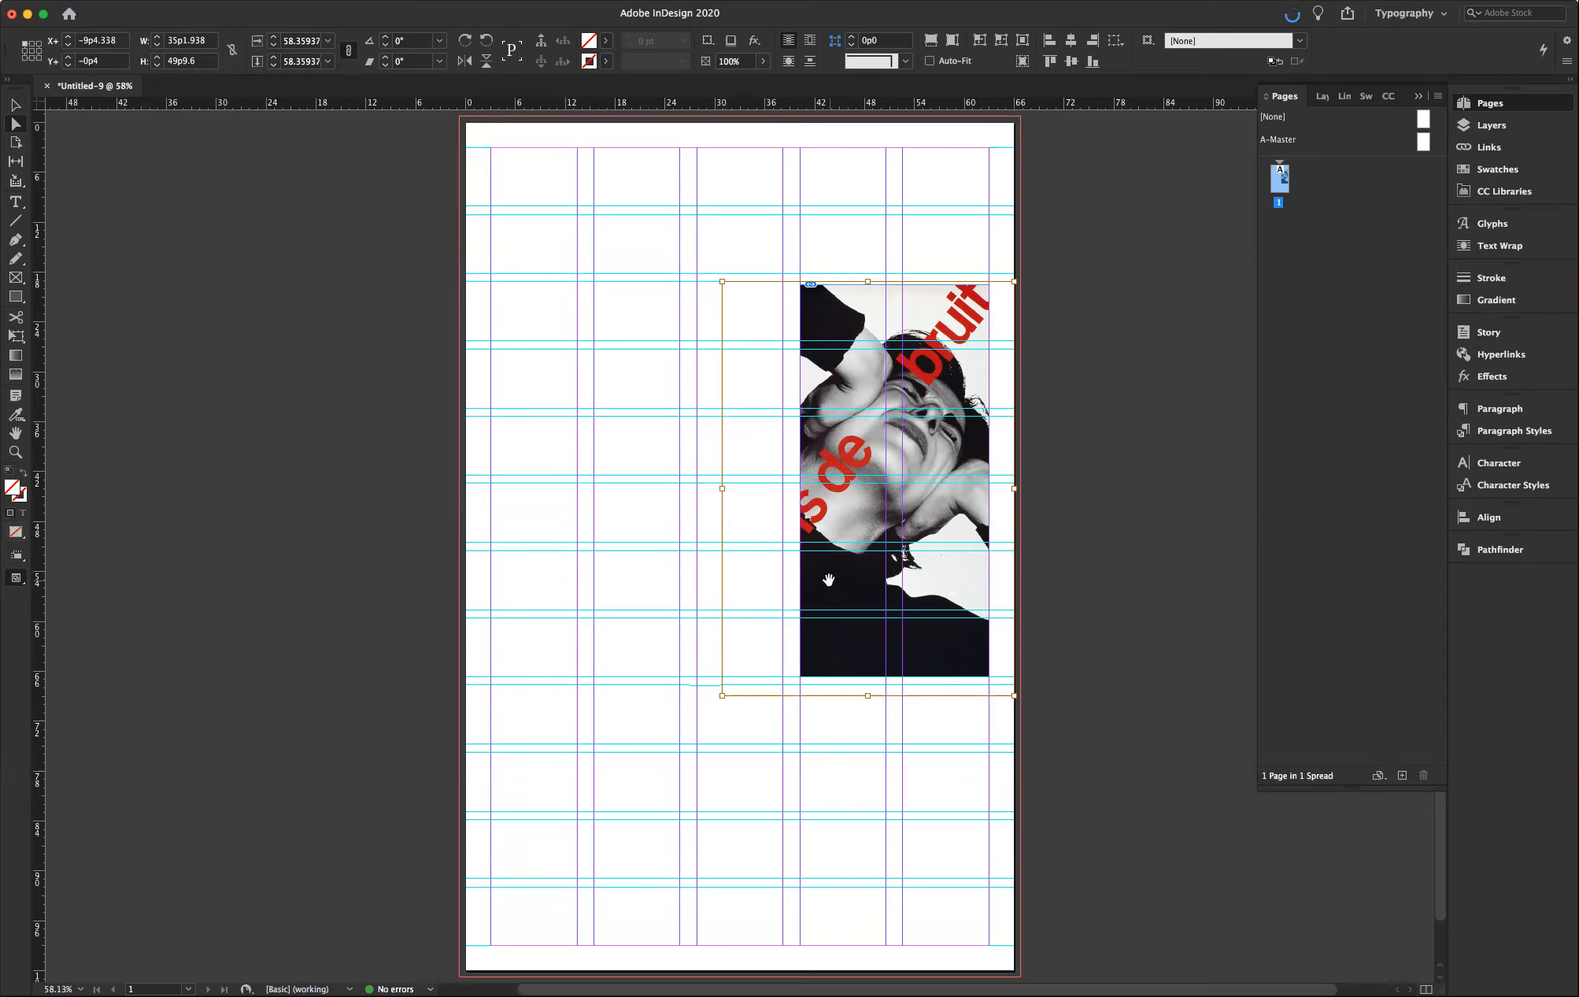
pyautogui.moveTo(829, 580)
pyautogui.mouseDown()
pyautogui.moveTo(860, 581)
pyautogui.moveTo(847, 583)
pyautogui.mouseUp()
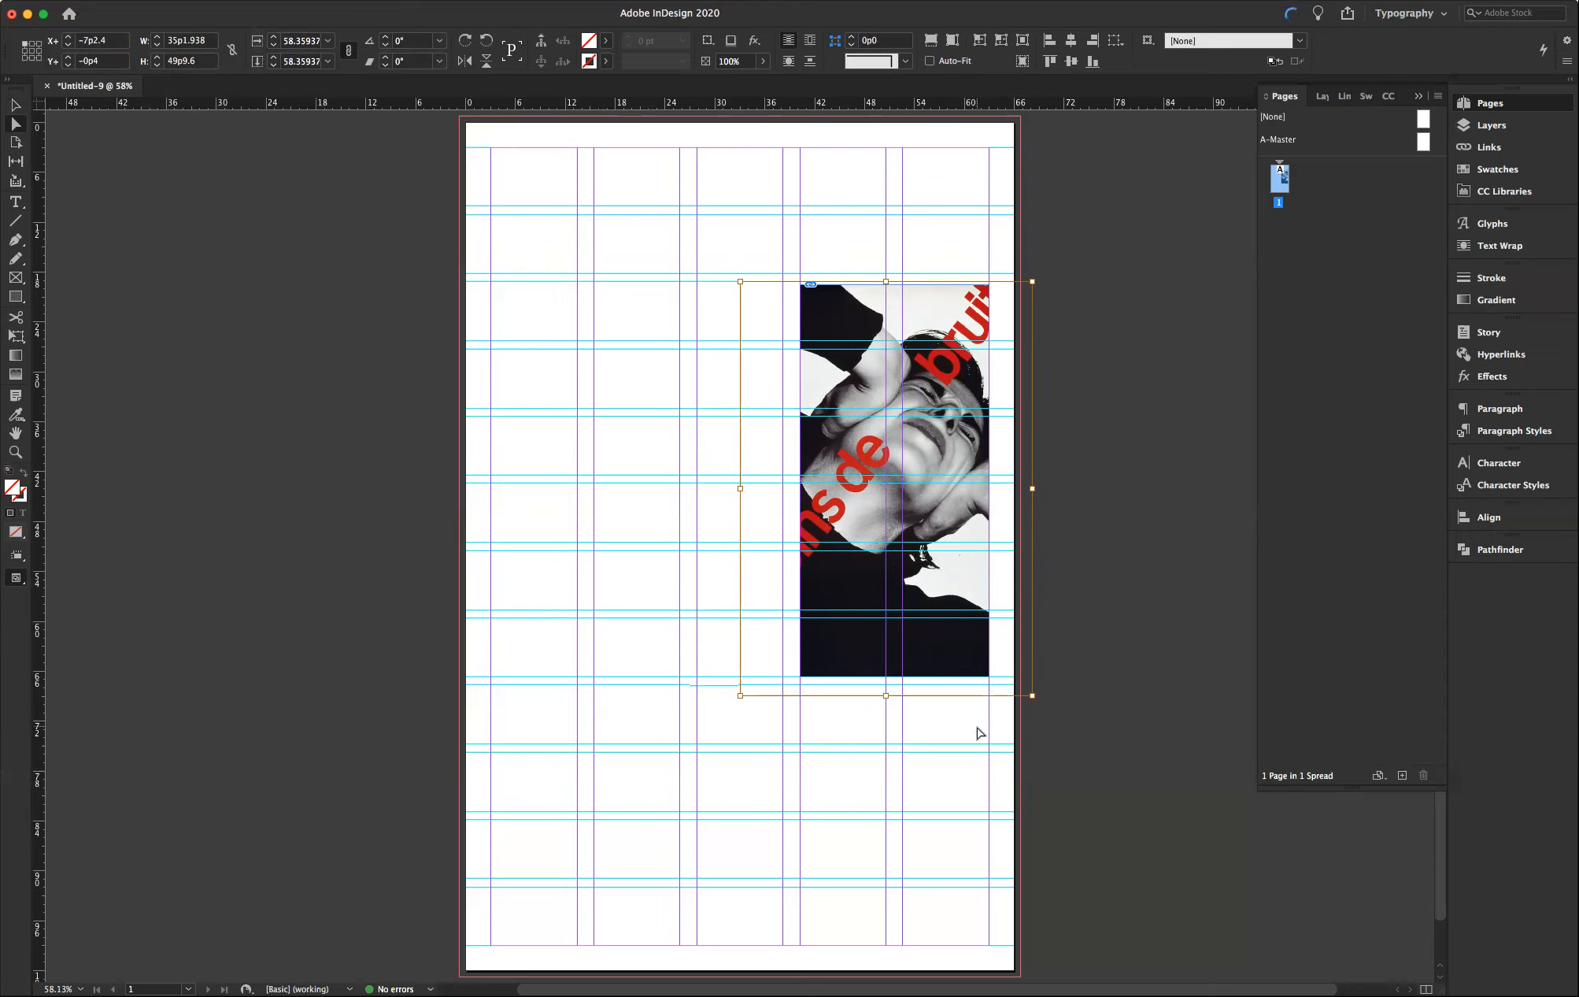
# - Rotate the image inside its frame by about -11.75° with the Free Transform tool, and undo the rotation
pyautogui.click(17, 337)
pyautogui.moveTo(1038, 697); pyautogui.dragTo(989, 718)
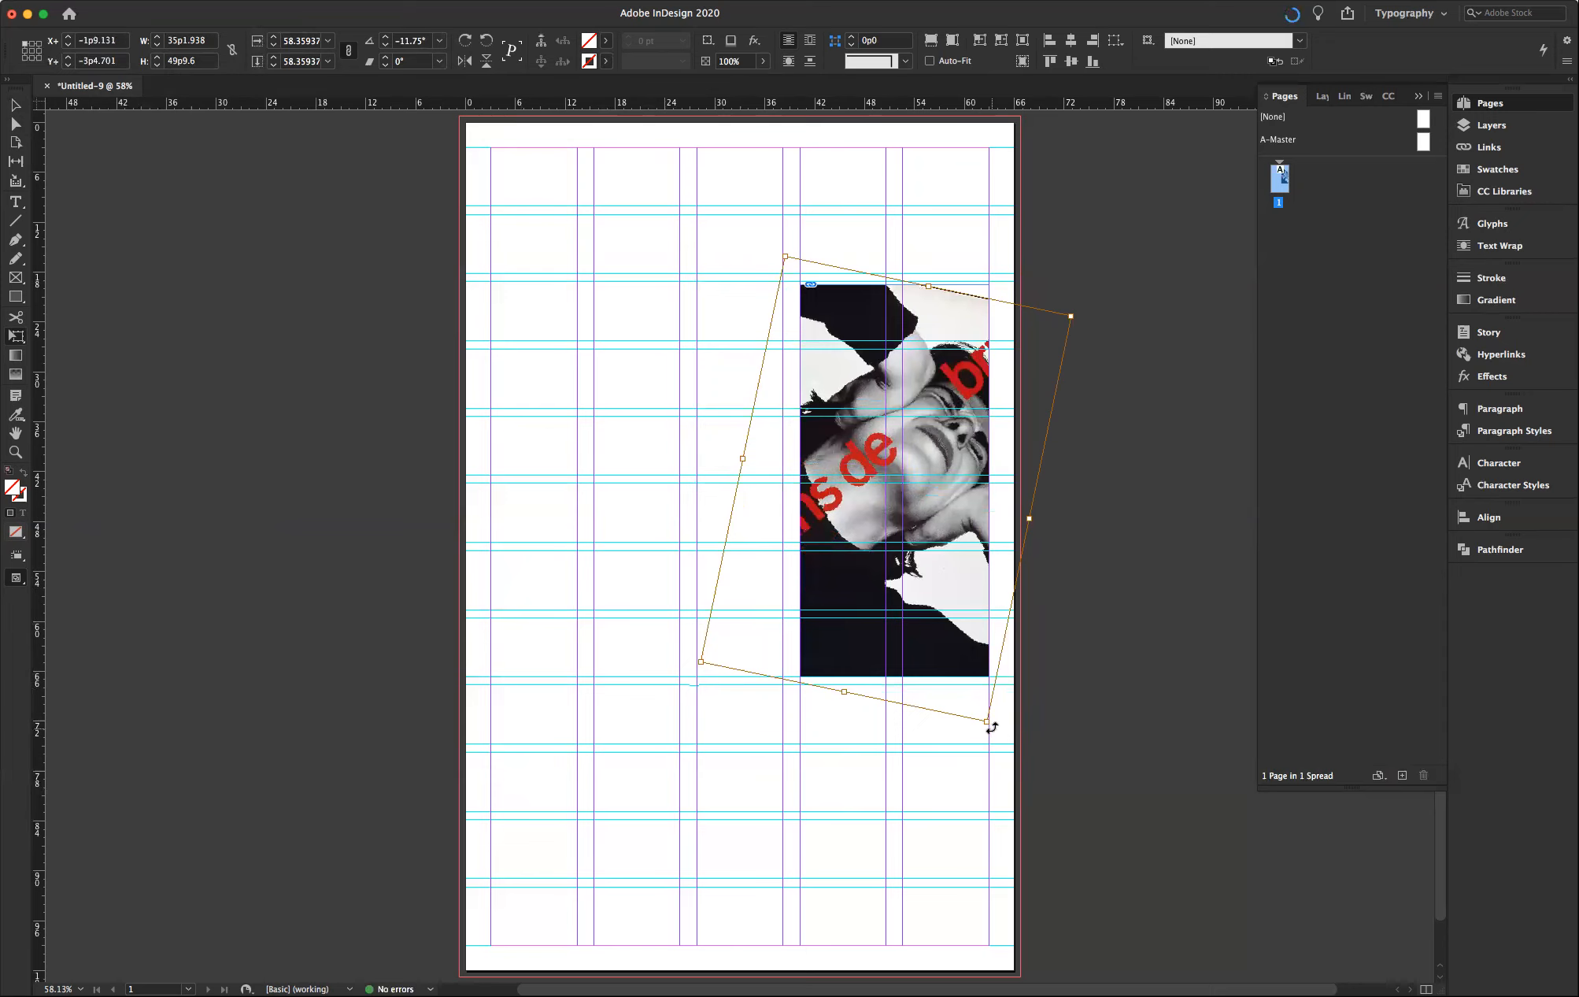
pyautogui.press('super+z')
pyautogui.press('super+z')
pyautogui.press('super+z')
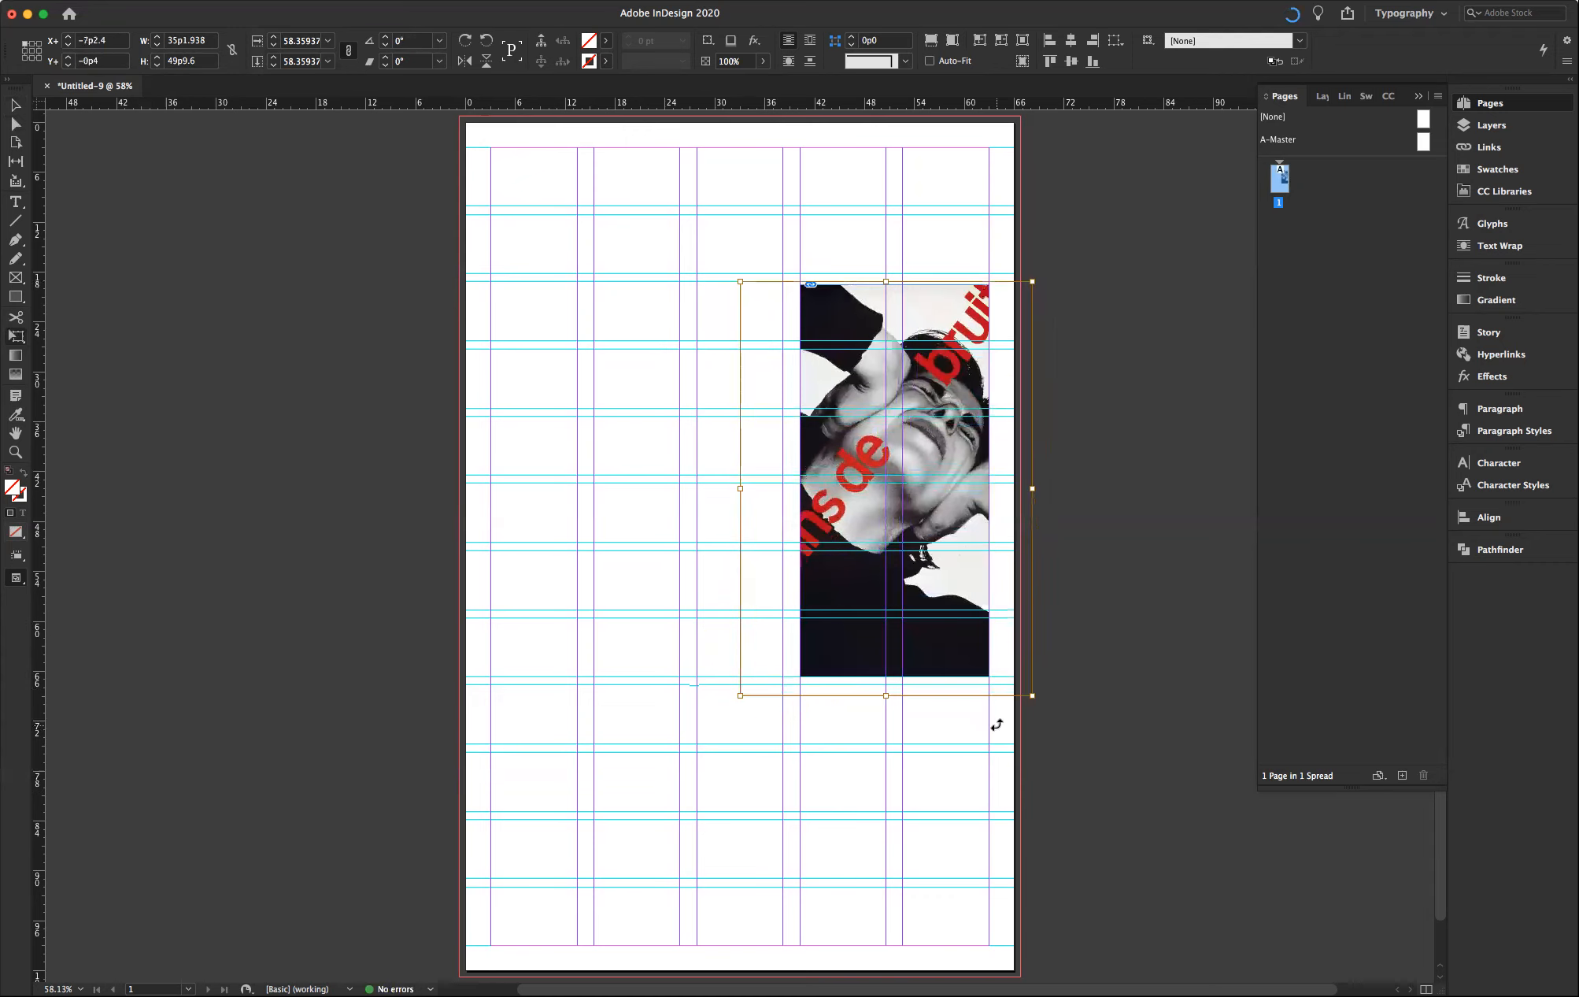
# - Stretch the image inside its frame disproportionately to about 41p7 wide and 71p0 high, and undo the distortion
pyautogui.click(15, 126)
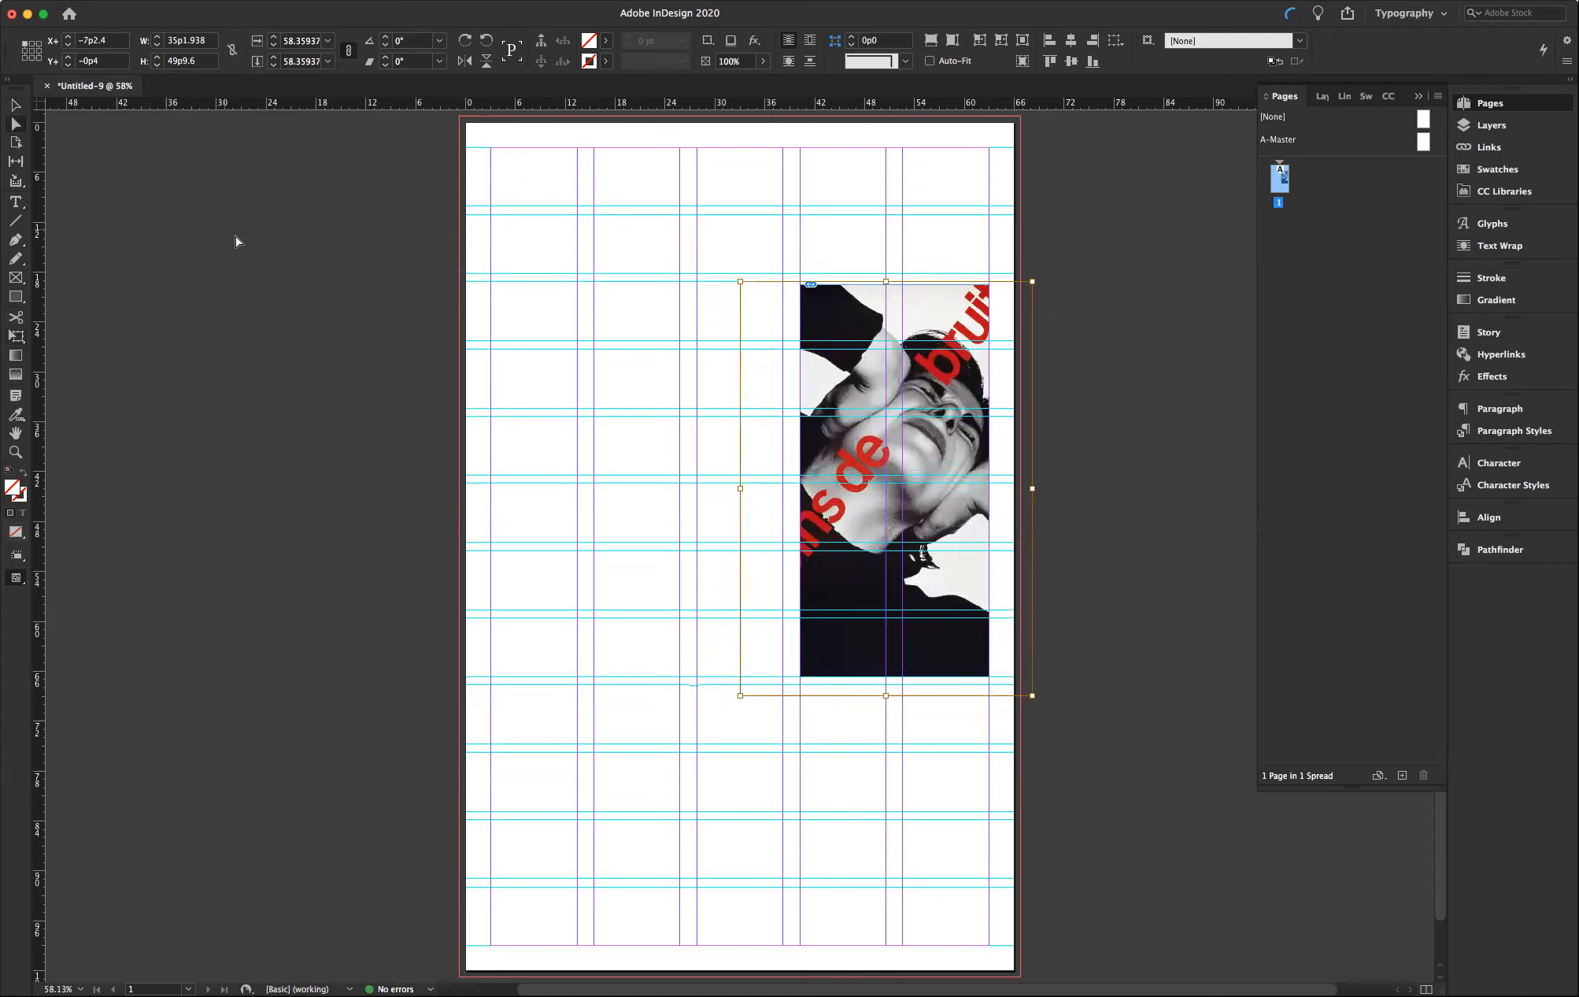
pyautogui.click(1019, 680)
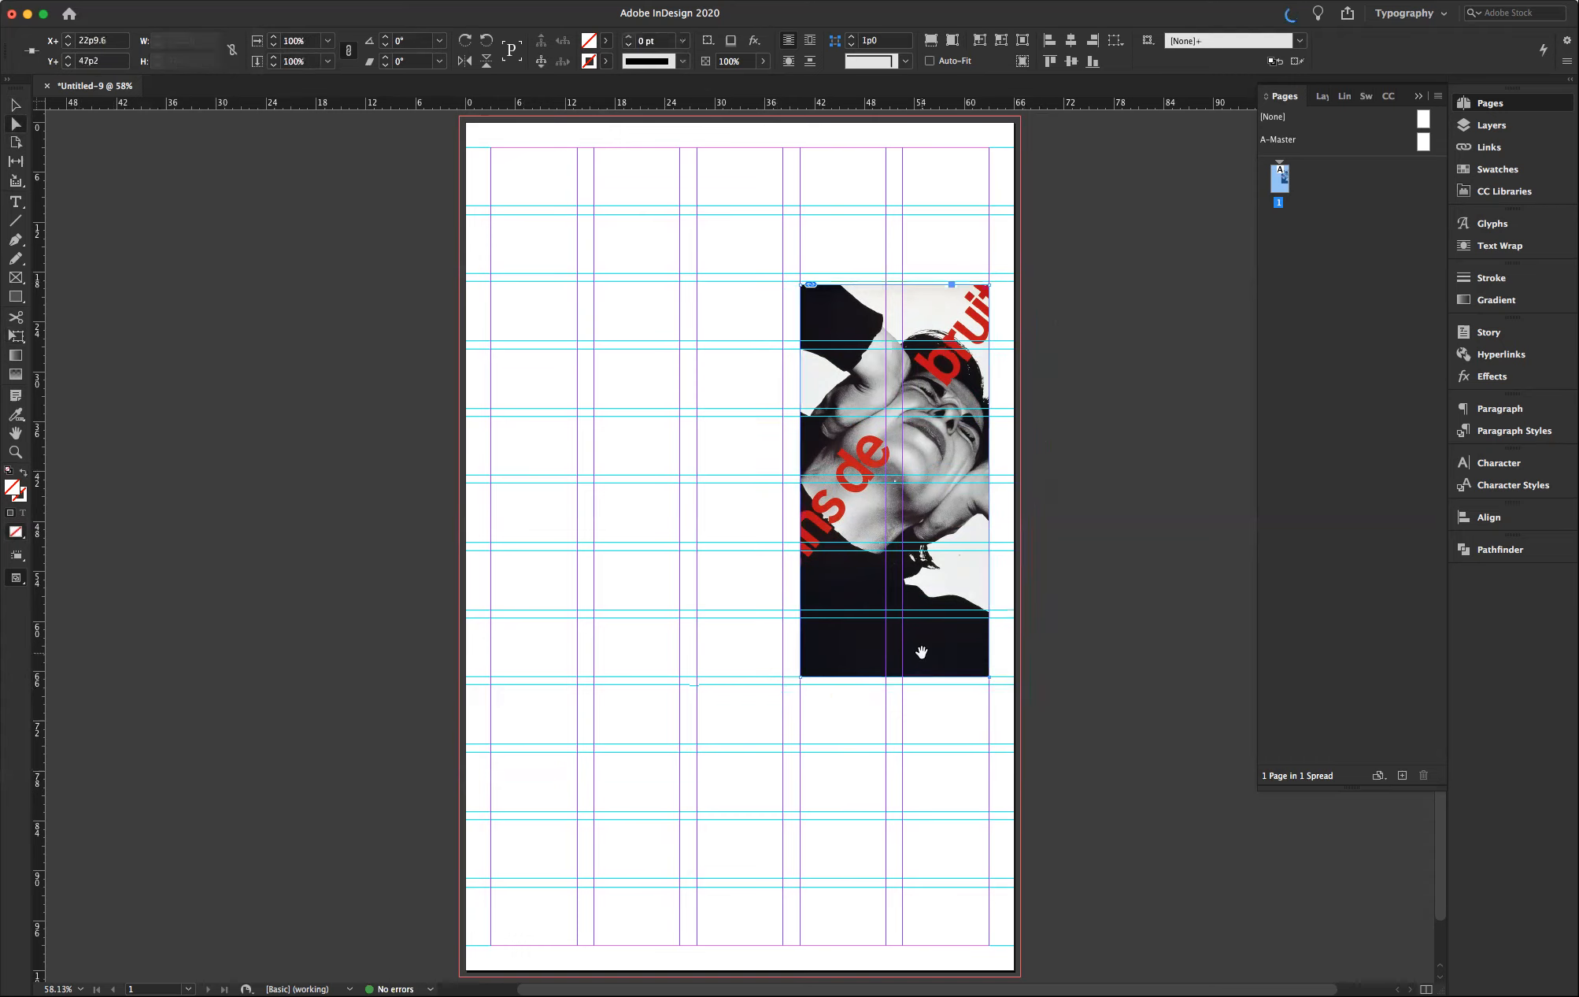
pyautogui.click(993, 694)
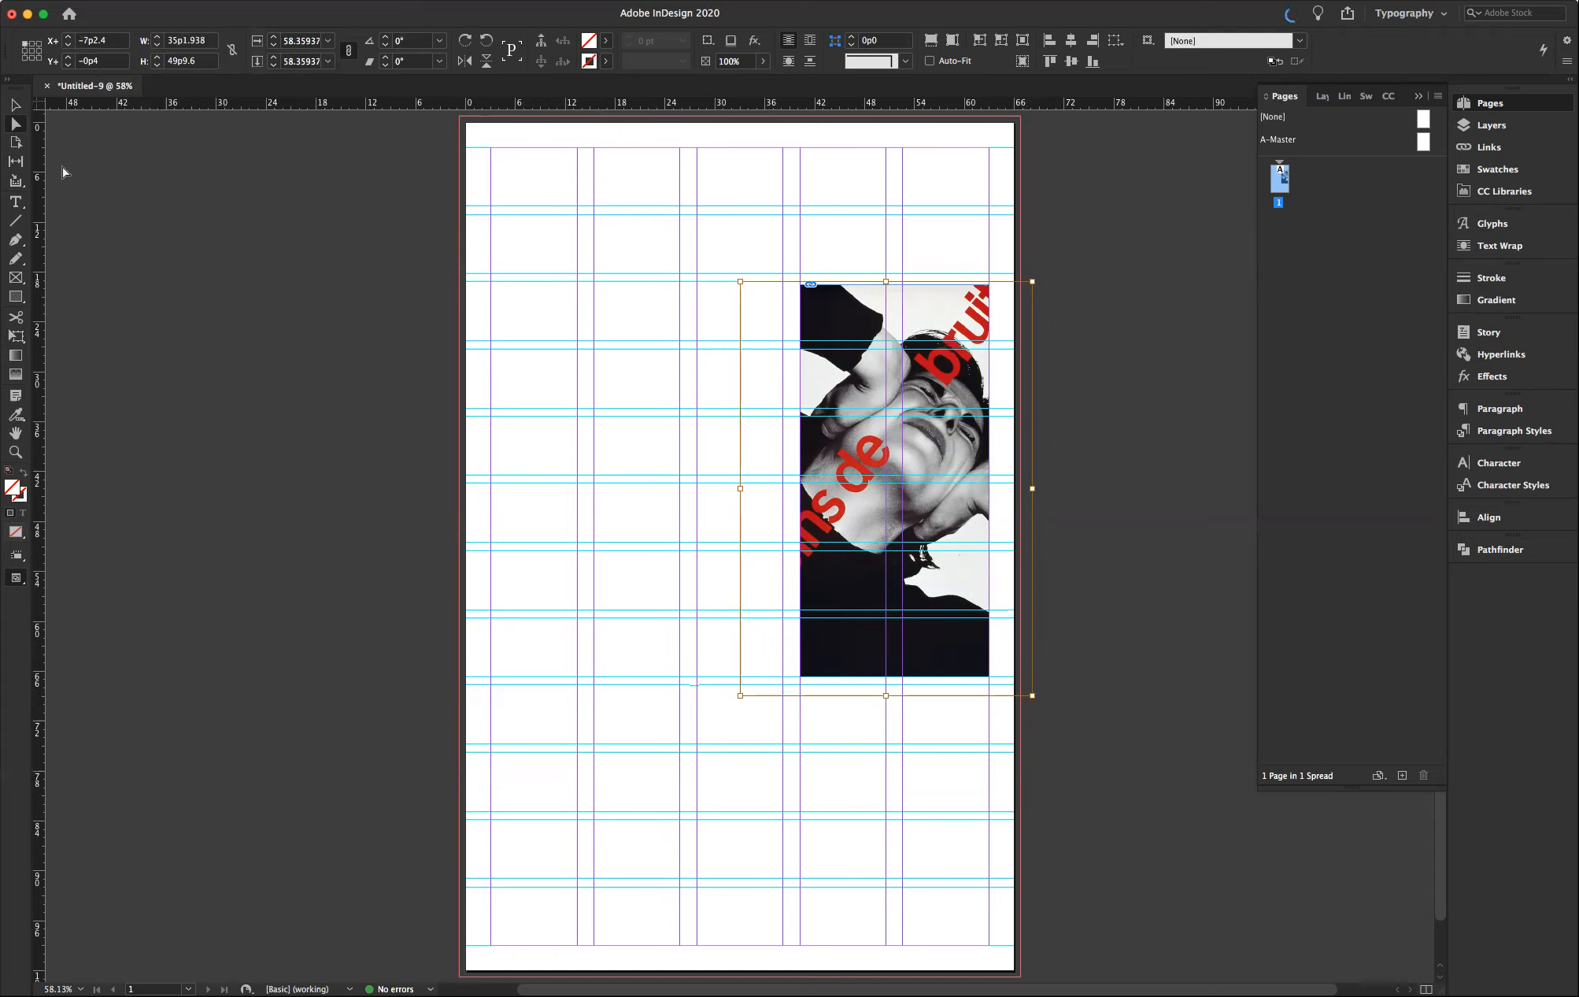
pyautogui.moveTo(1032, 695); pyautogui.dragTo(1086, 872)
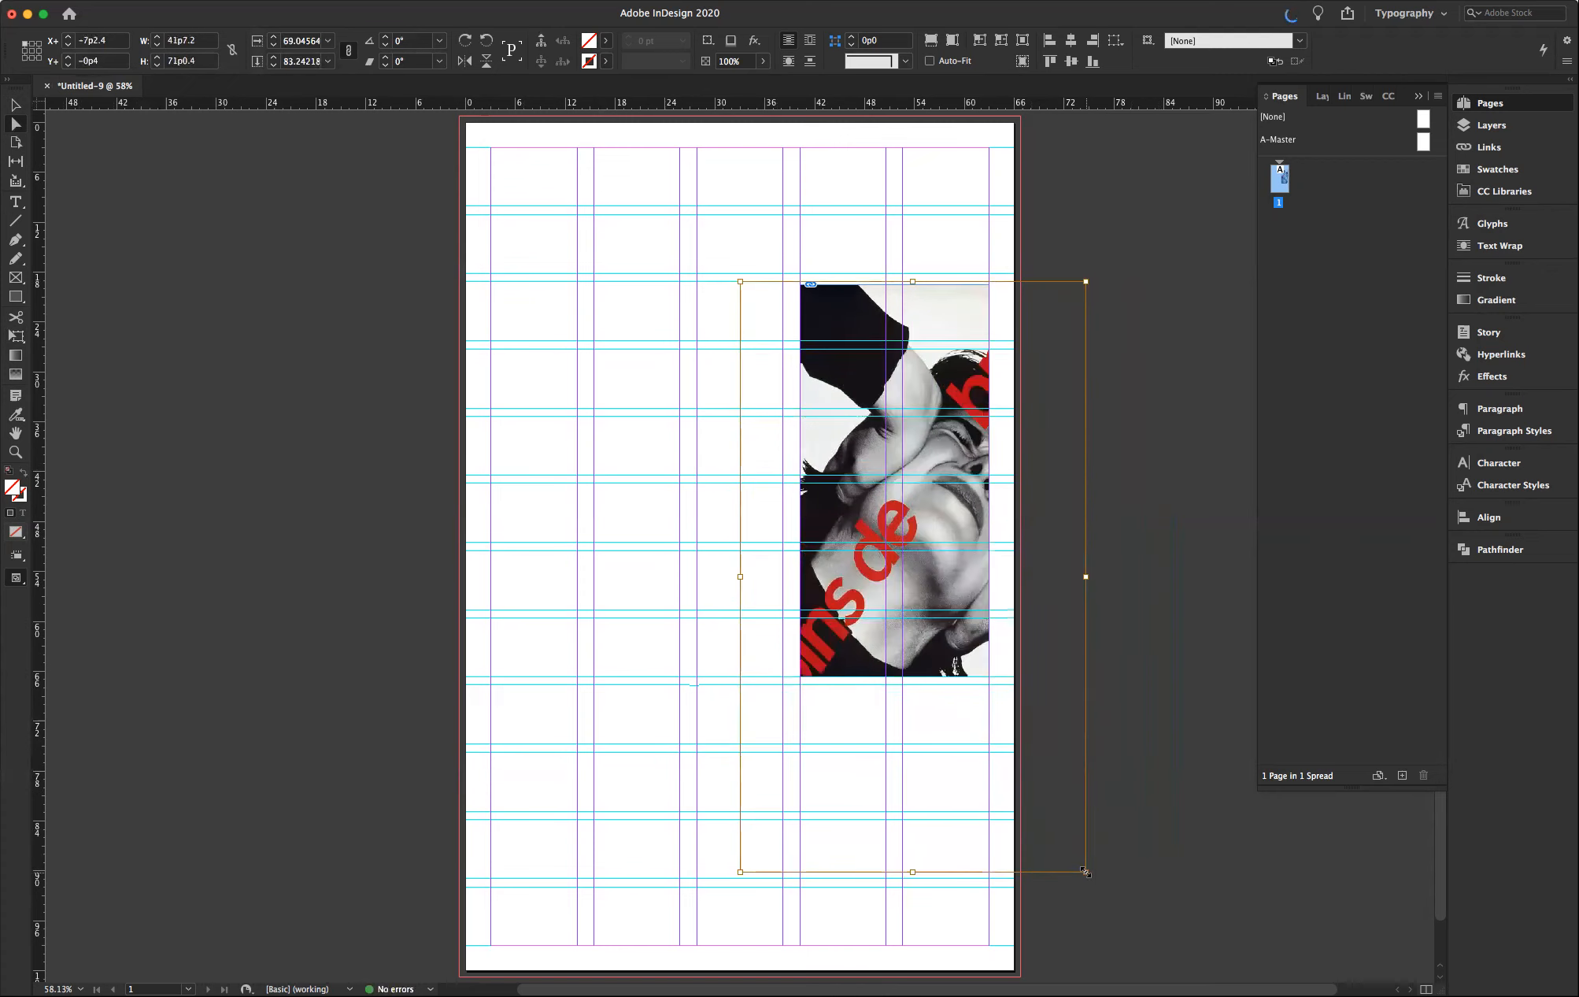
pyautogui.press('super+z')
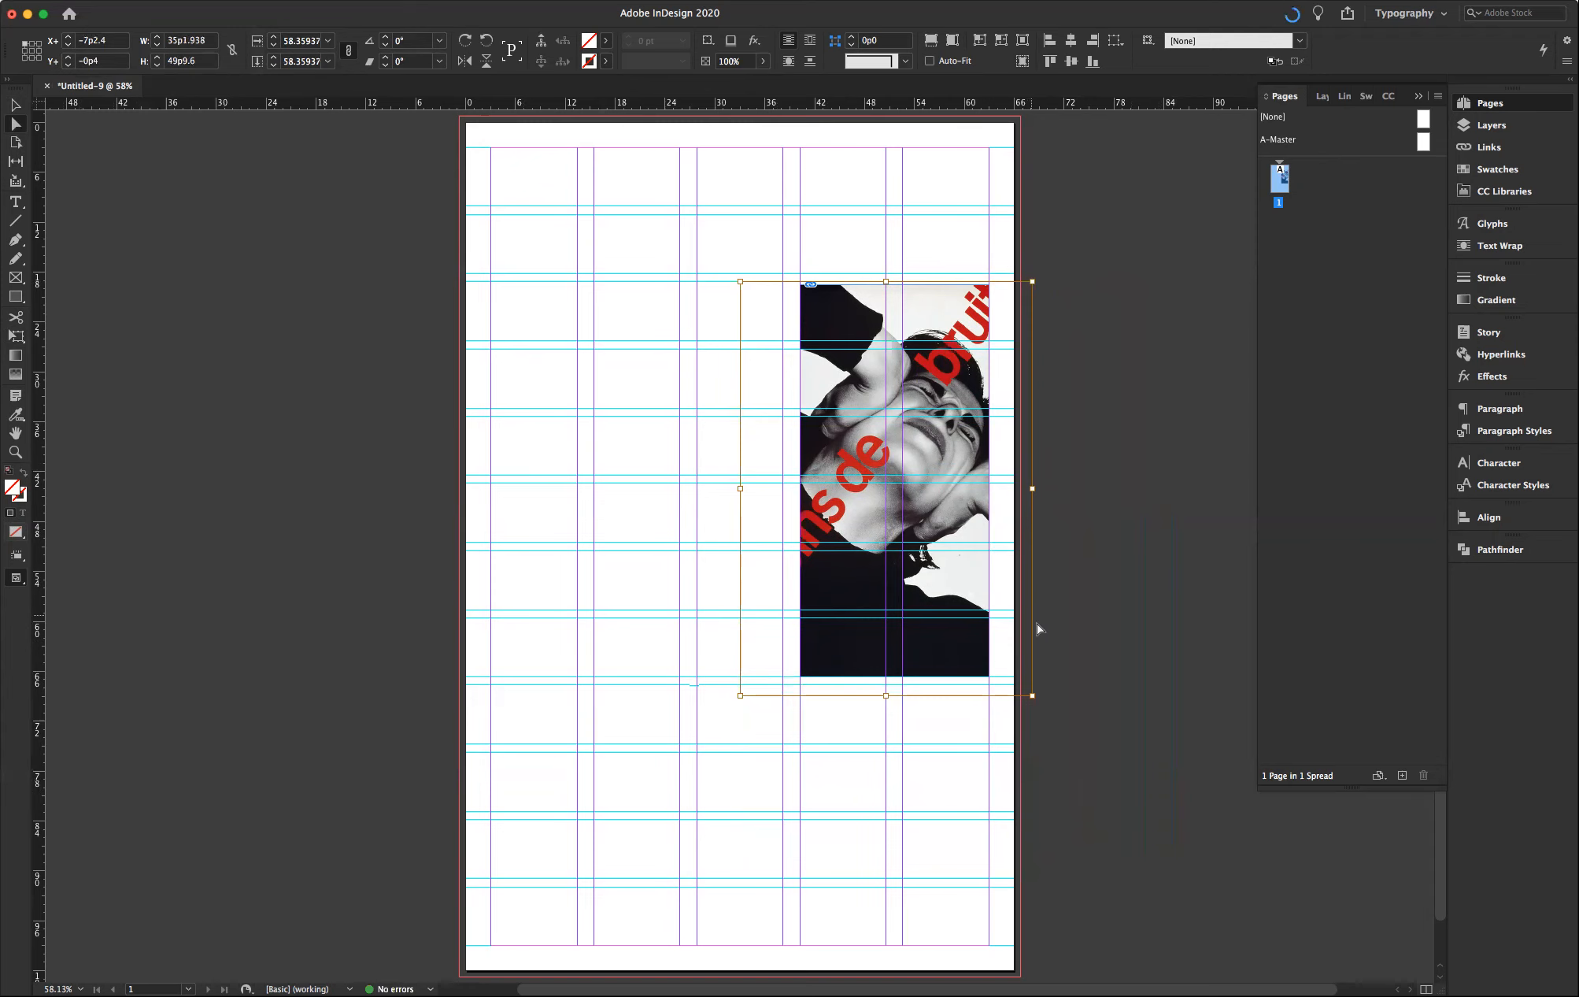
# - Scale the image inside its frame proportionally to about 56.8%, trying and undoing a vertical squash to about 25p2 high
pyautogui.moveTo(1032, 695); pyautogui.dragTo(985, 685)
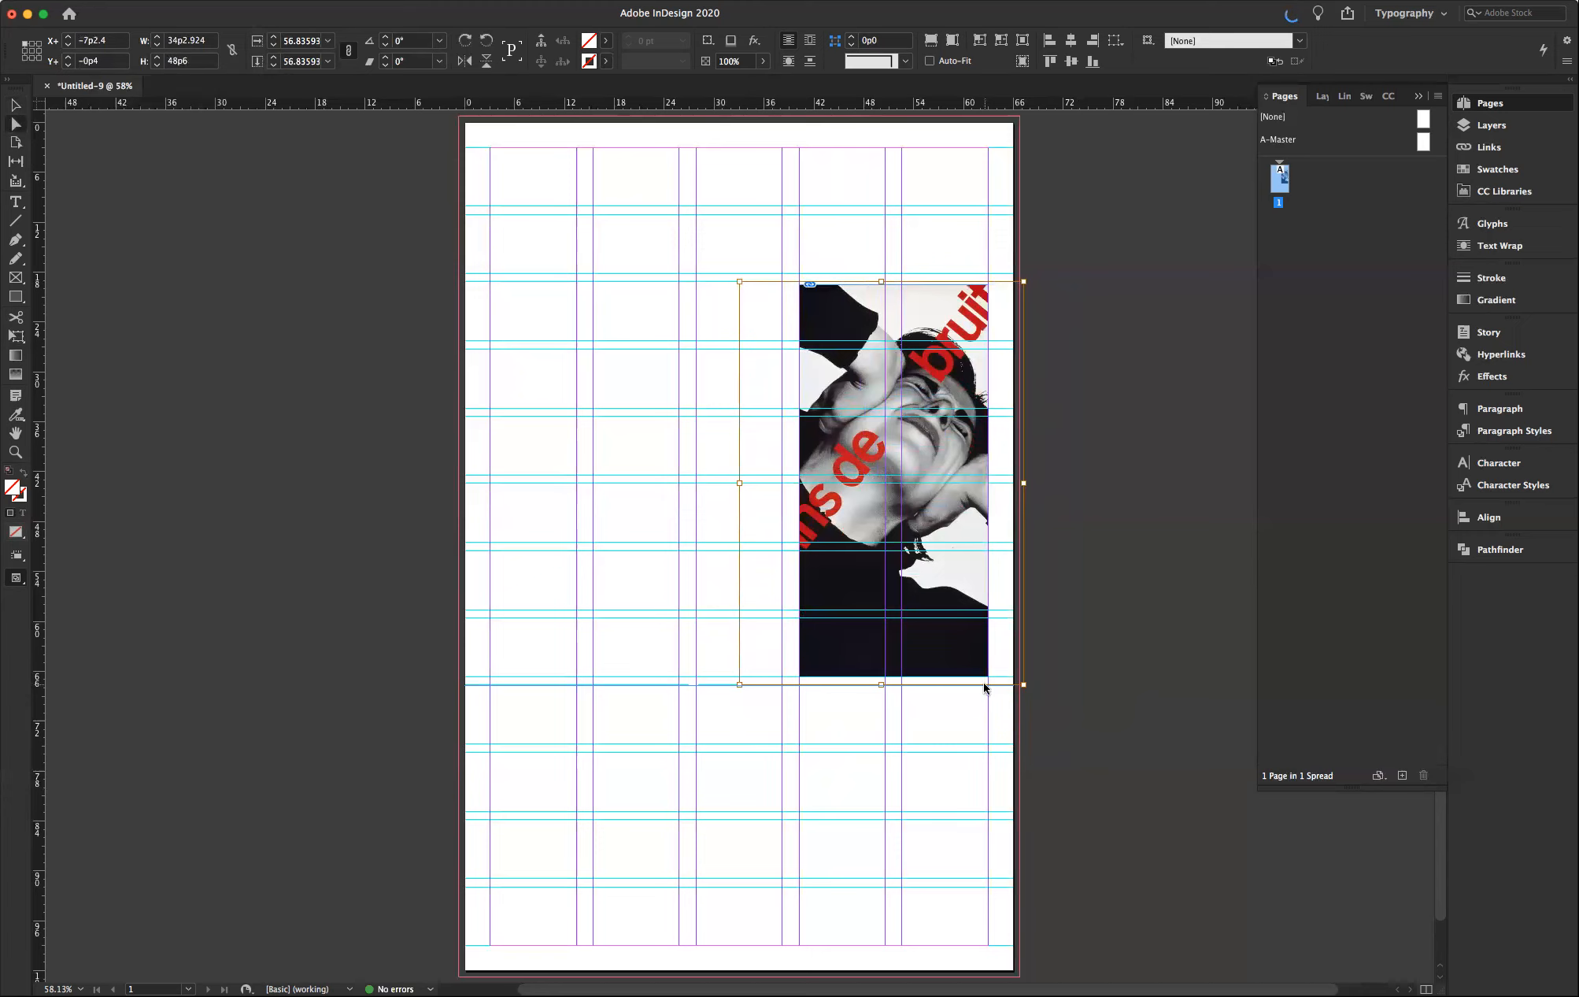
pyautogui.moveTo(881, 685); pyautogui.dragTo(881, 491)
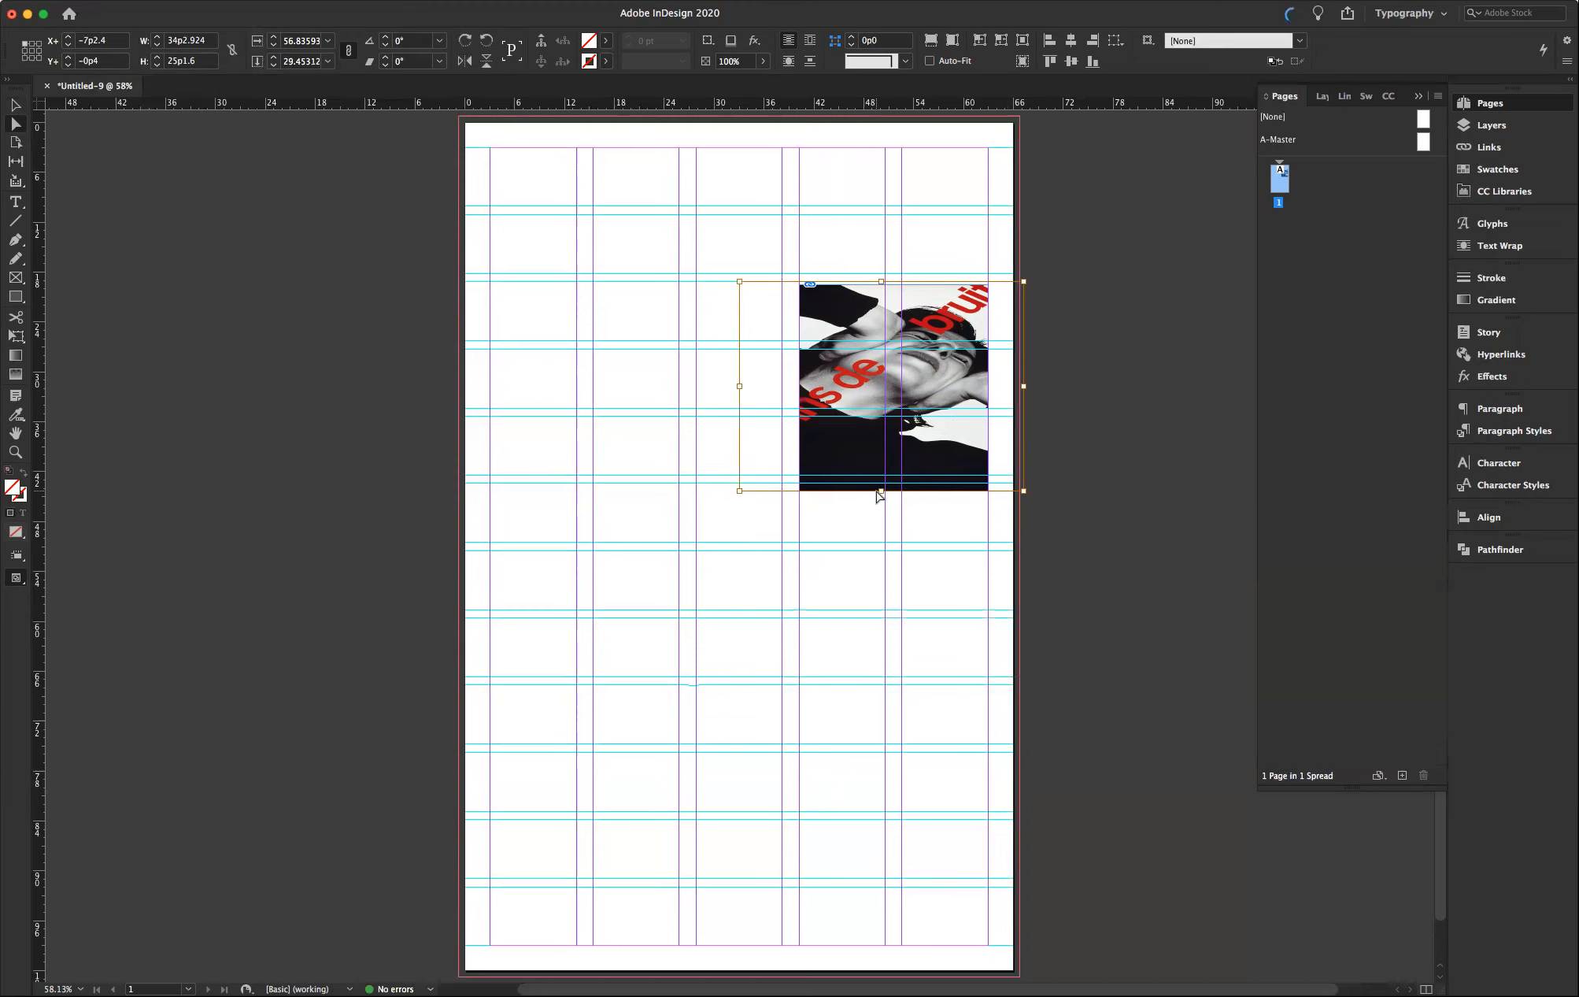
pyautogui.press('super+z')
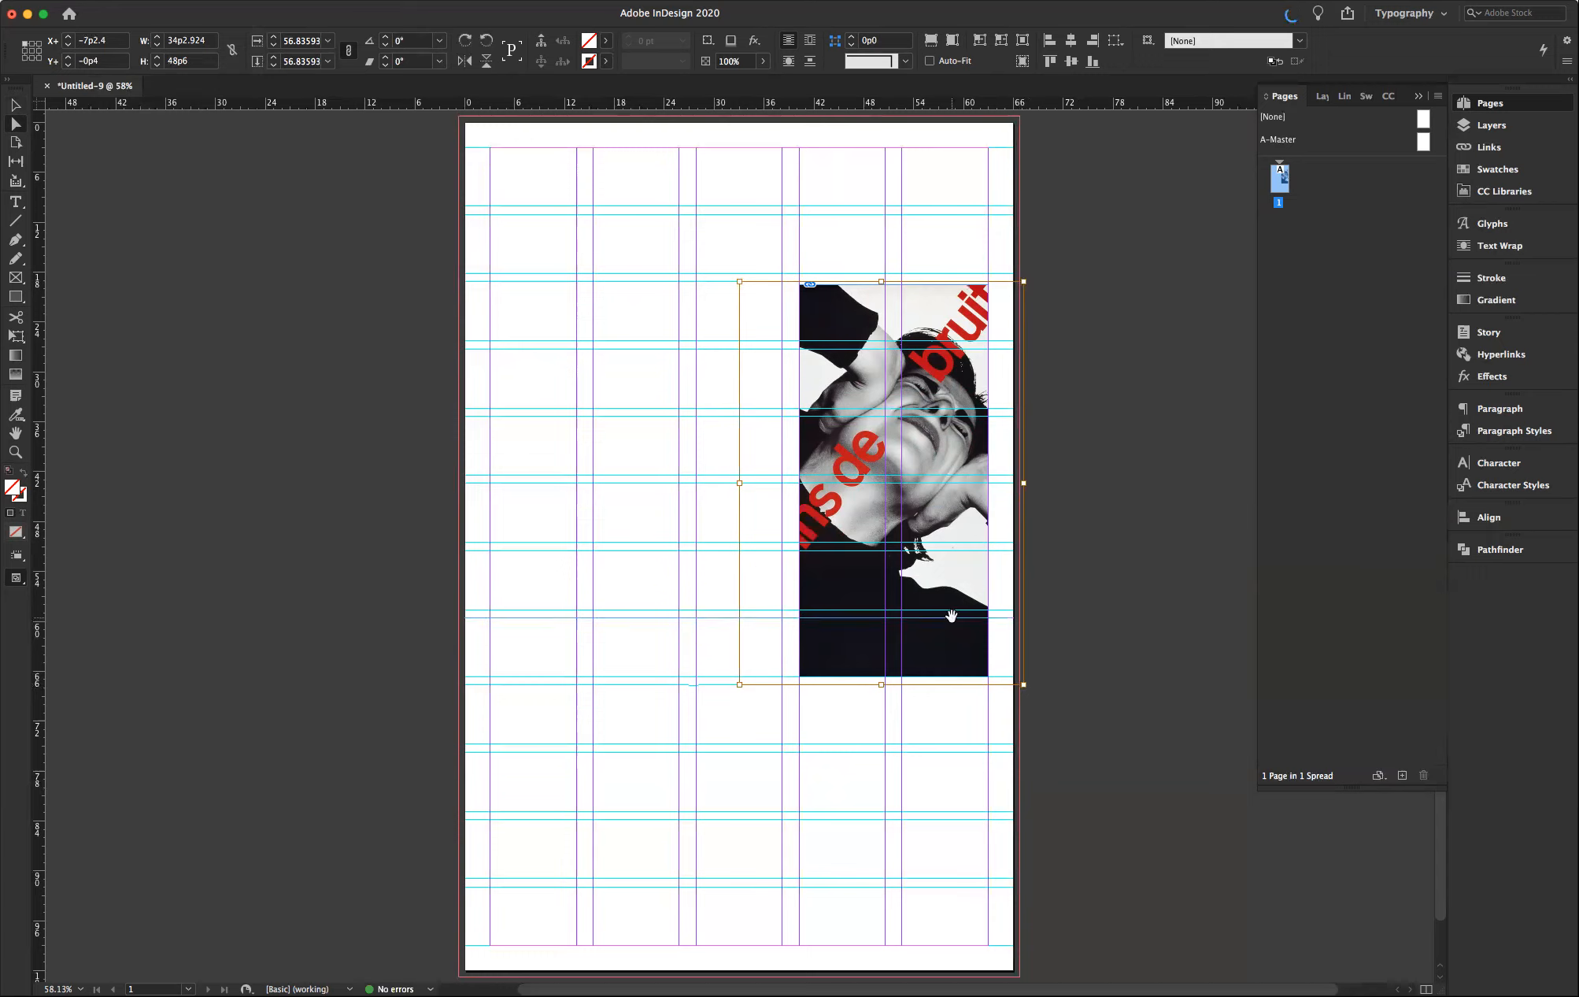
pyautogui.click(15, 105)
pyautogui.click(429, 382)
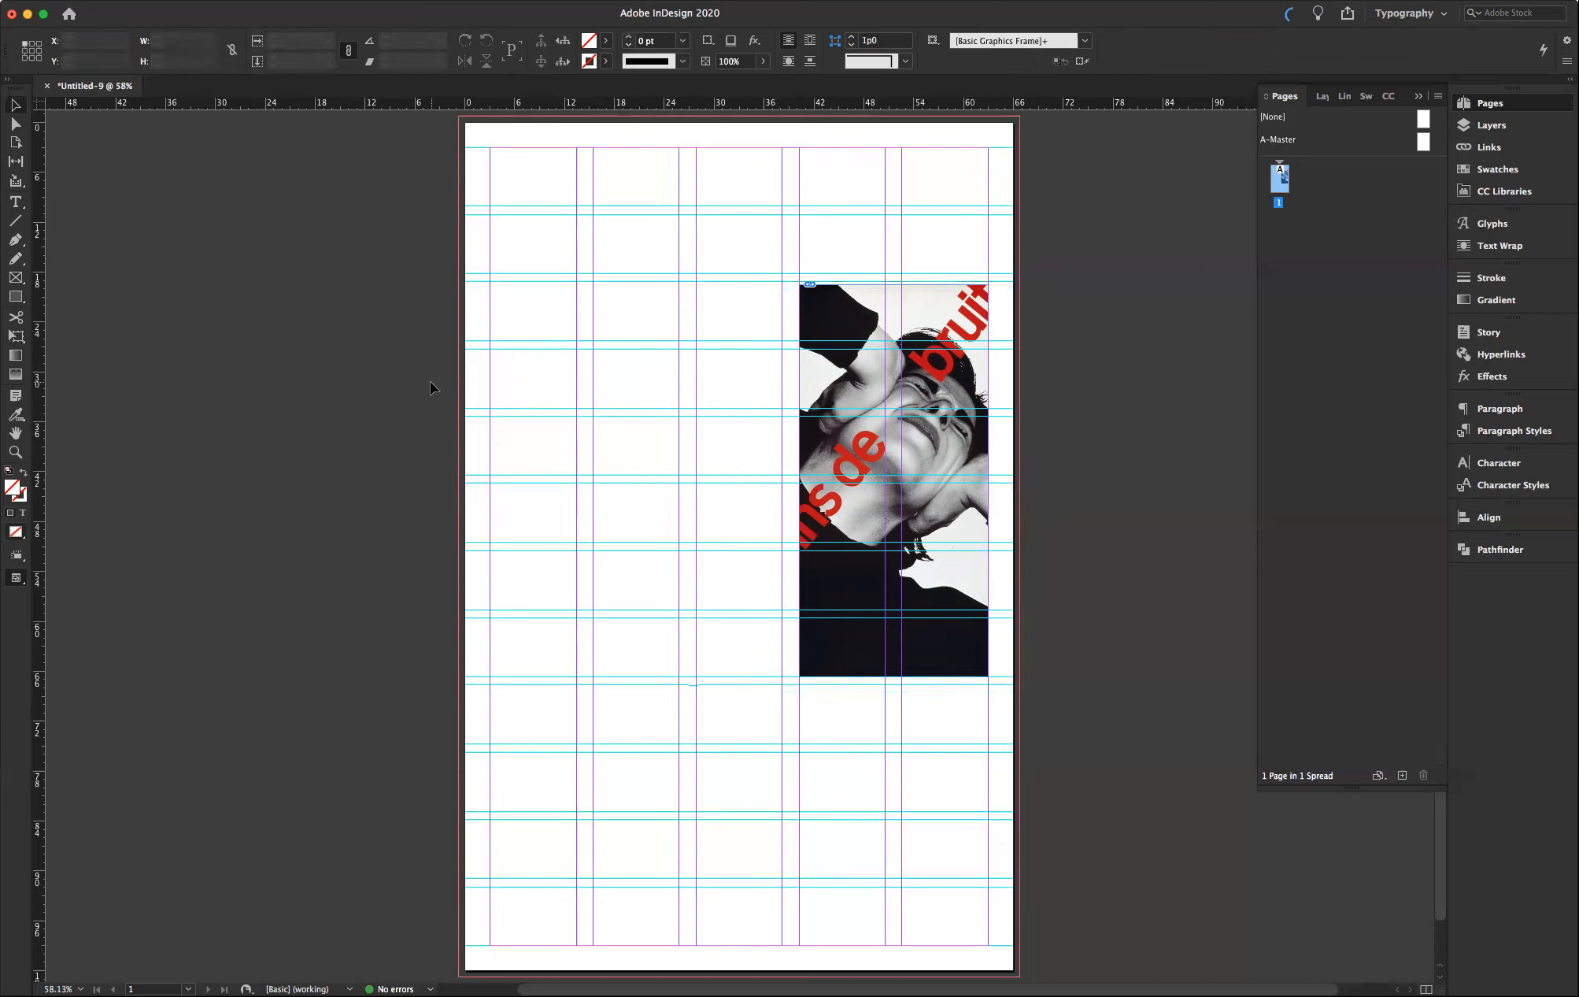
# - Widen the image frame leftward to the third column, and bring its left side back to the image edge, about 30p0 wide
pyautogui.click(844, 437)
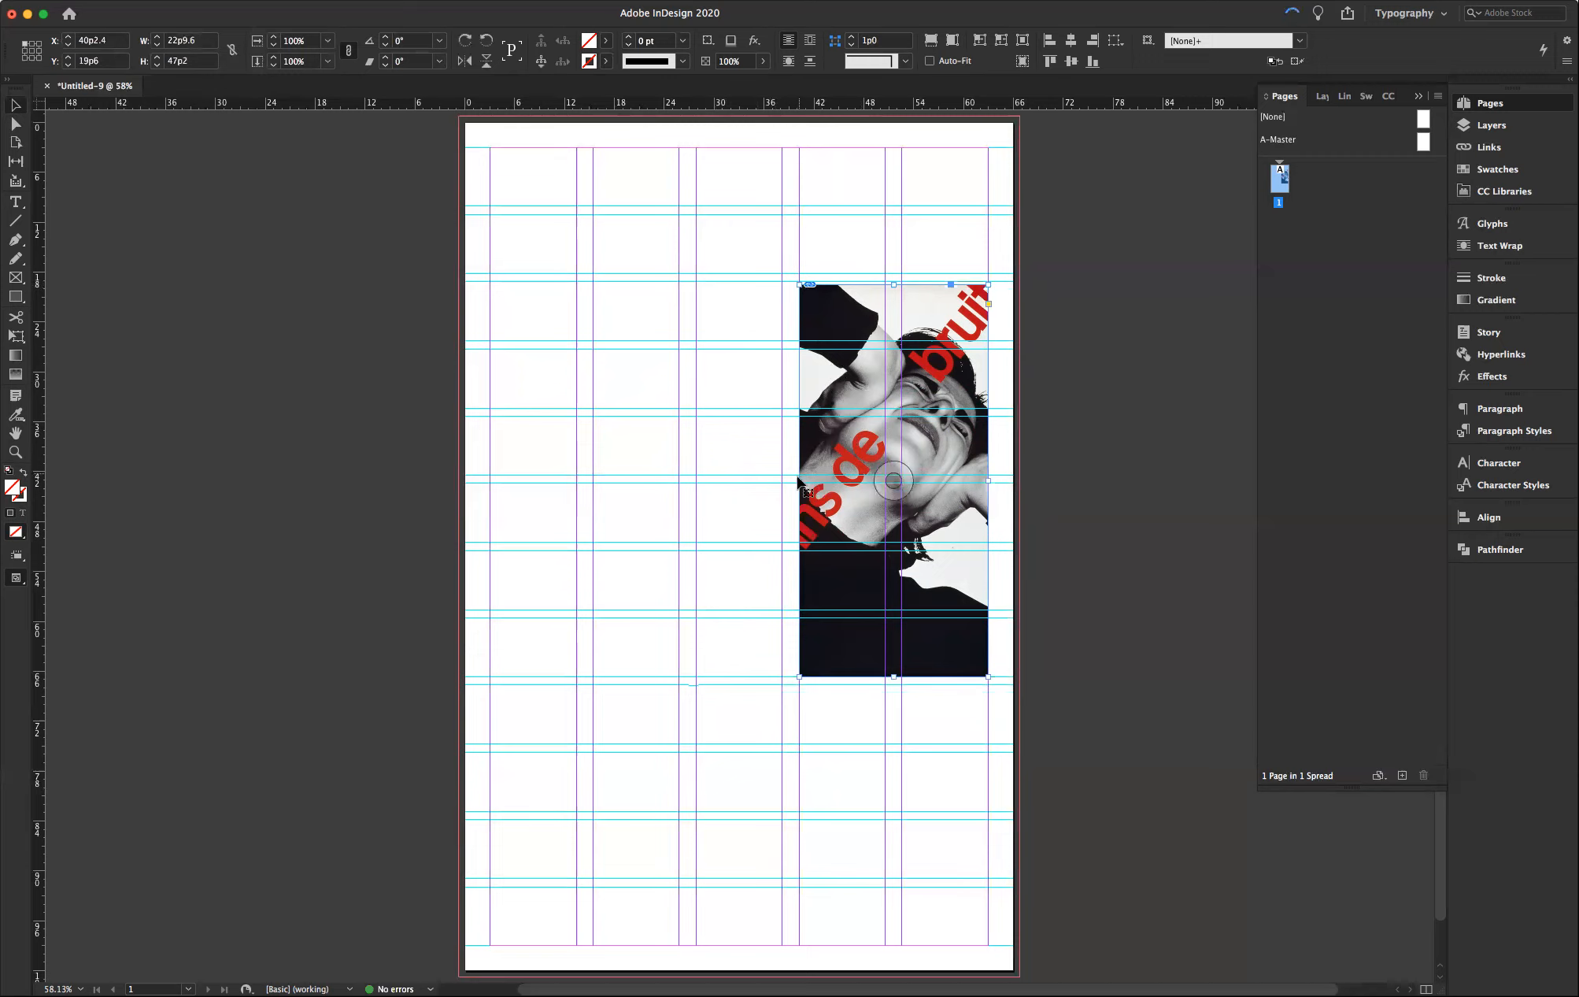
pyautogui.moveTo(800, 479); pyautogui.dragTo(696, 480)
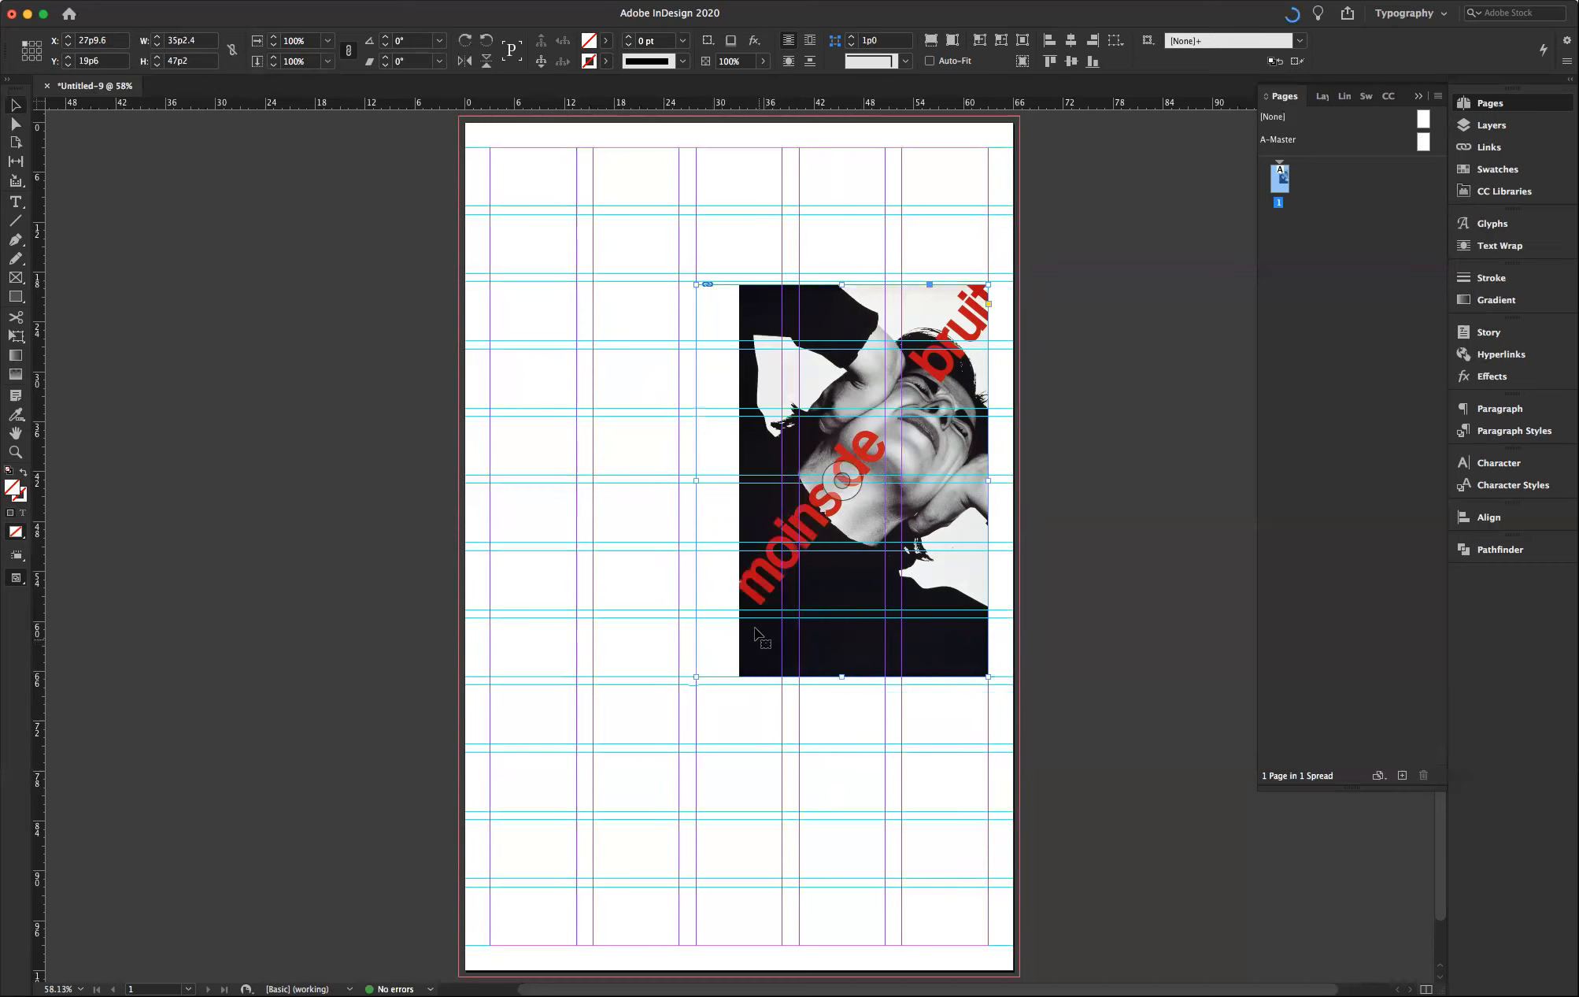
pyautogui.moveTo(695, 478); pyautogui.dragTo(740, 483)
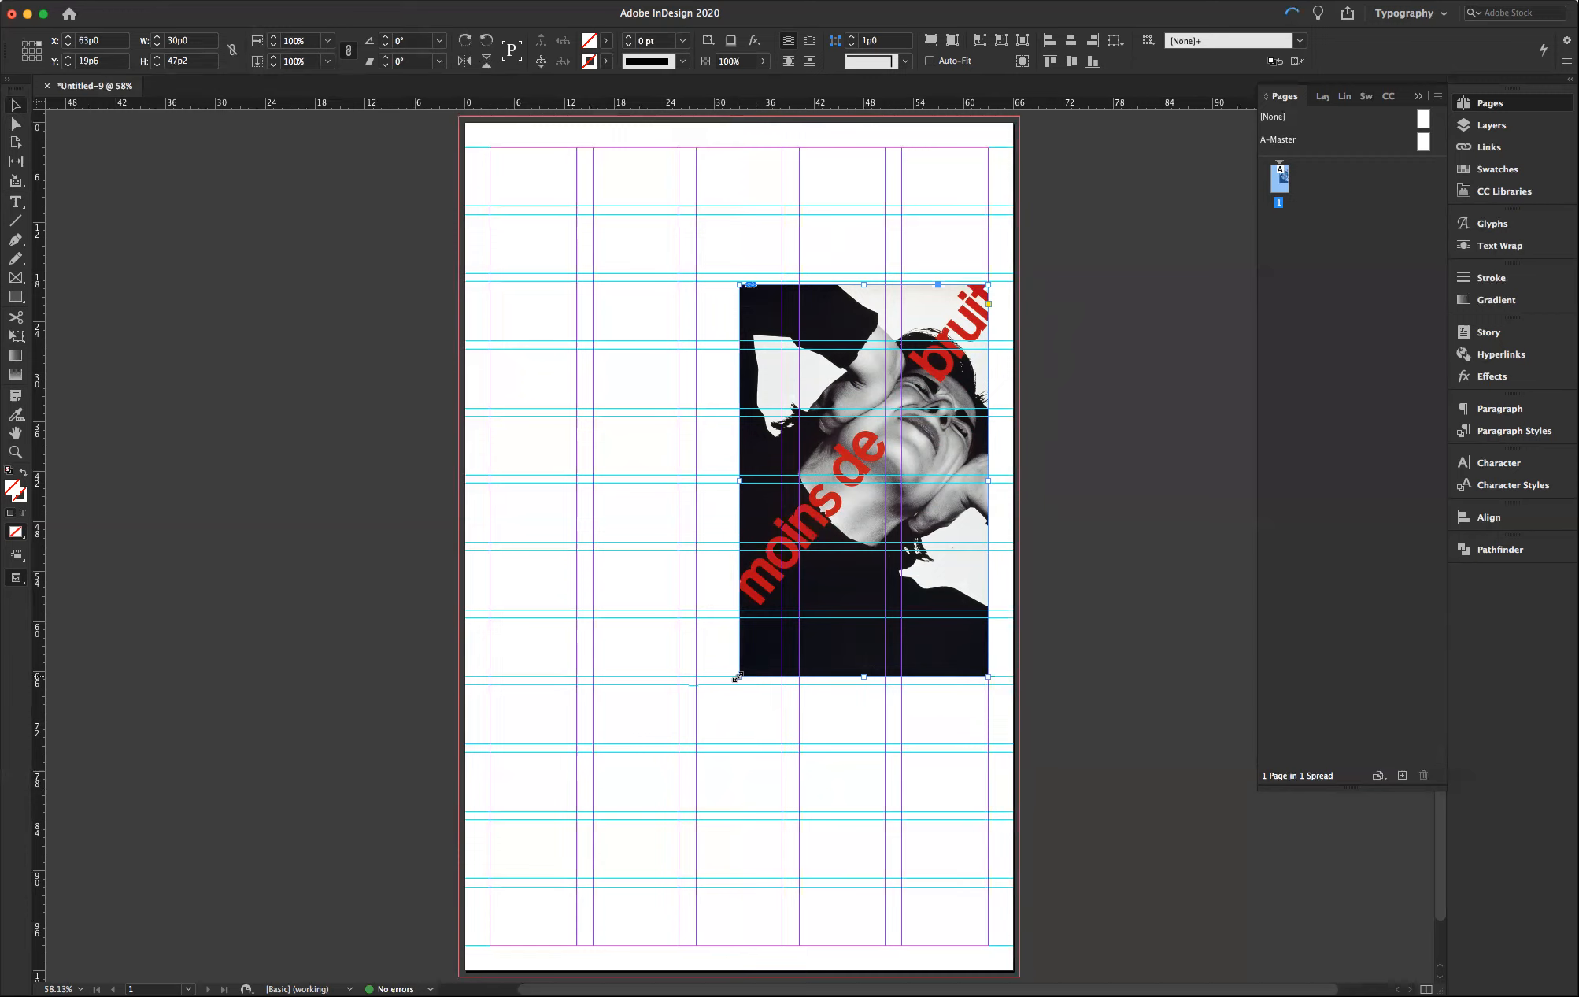
# - Scale the frame and image together proportionally to span the three rightmost columns, about 35p2 wide and 55p4 high
pyautogui.moveTo(737, 677); pyautogui.dragTo(696, 726)
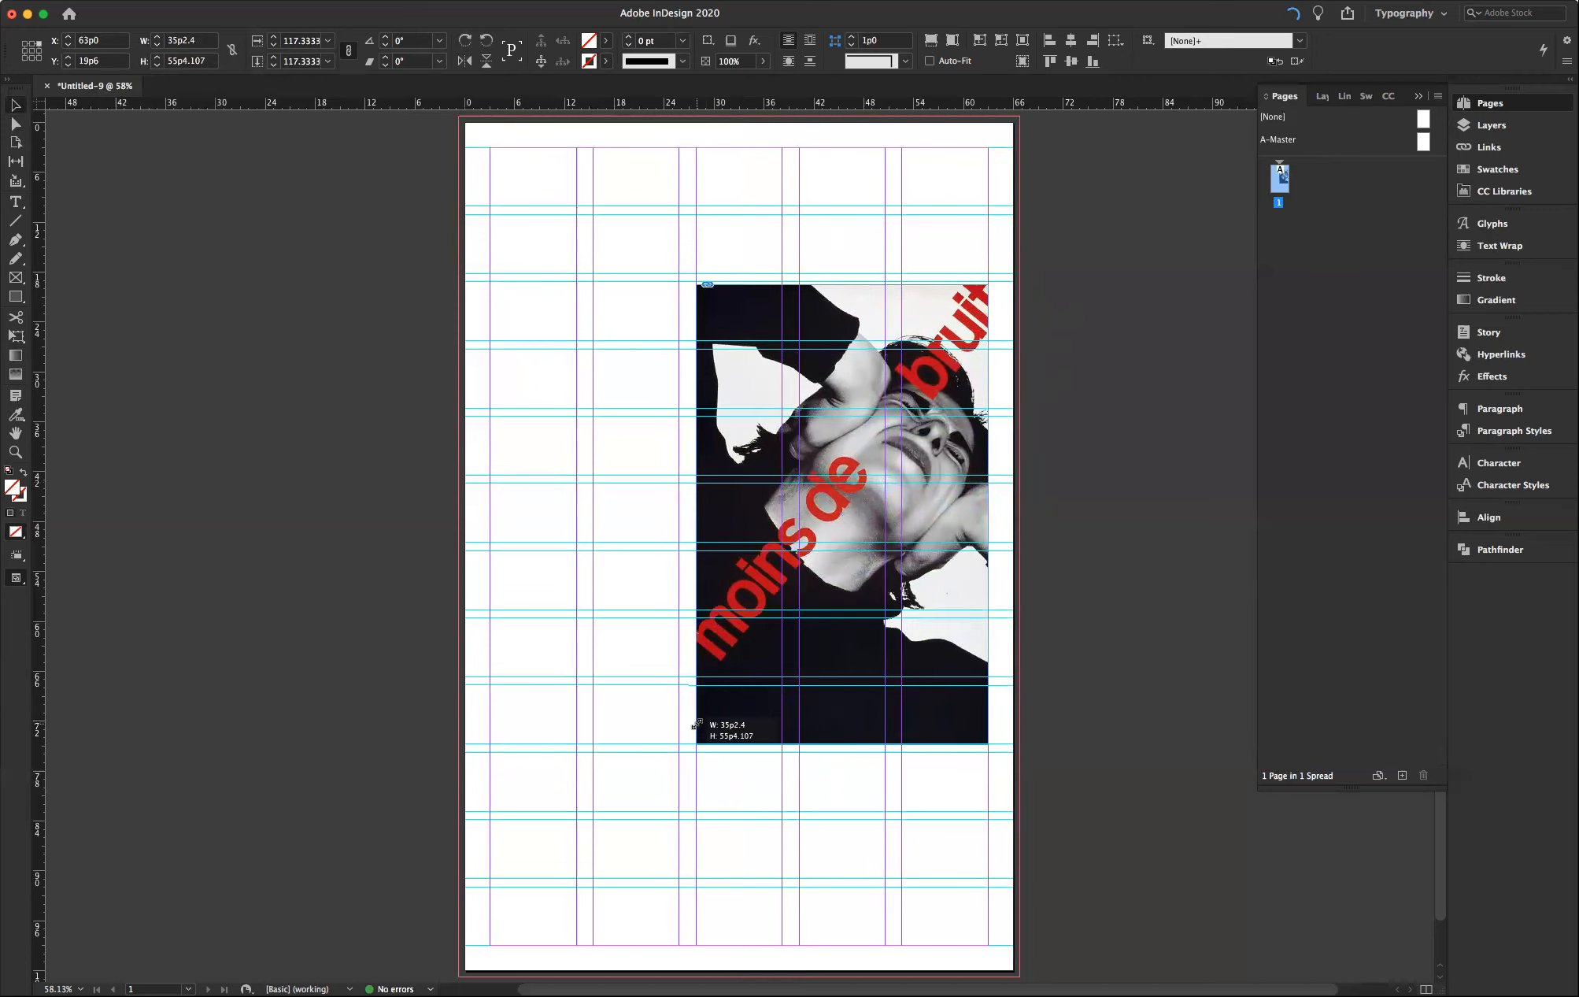
pyautogui.moveTo(696, 725); pyautogui.dragTo(696, 725)
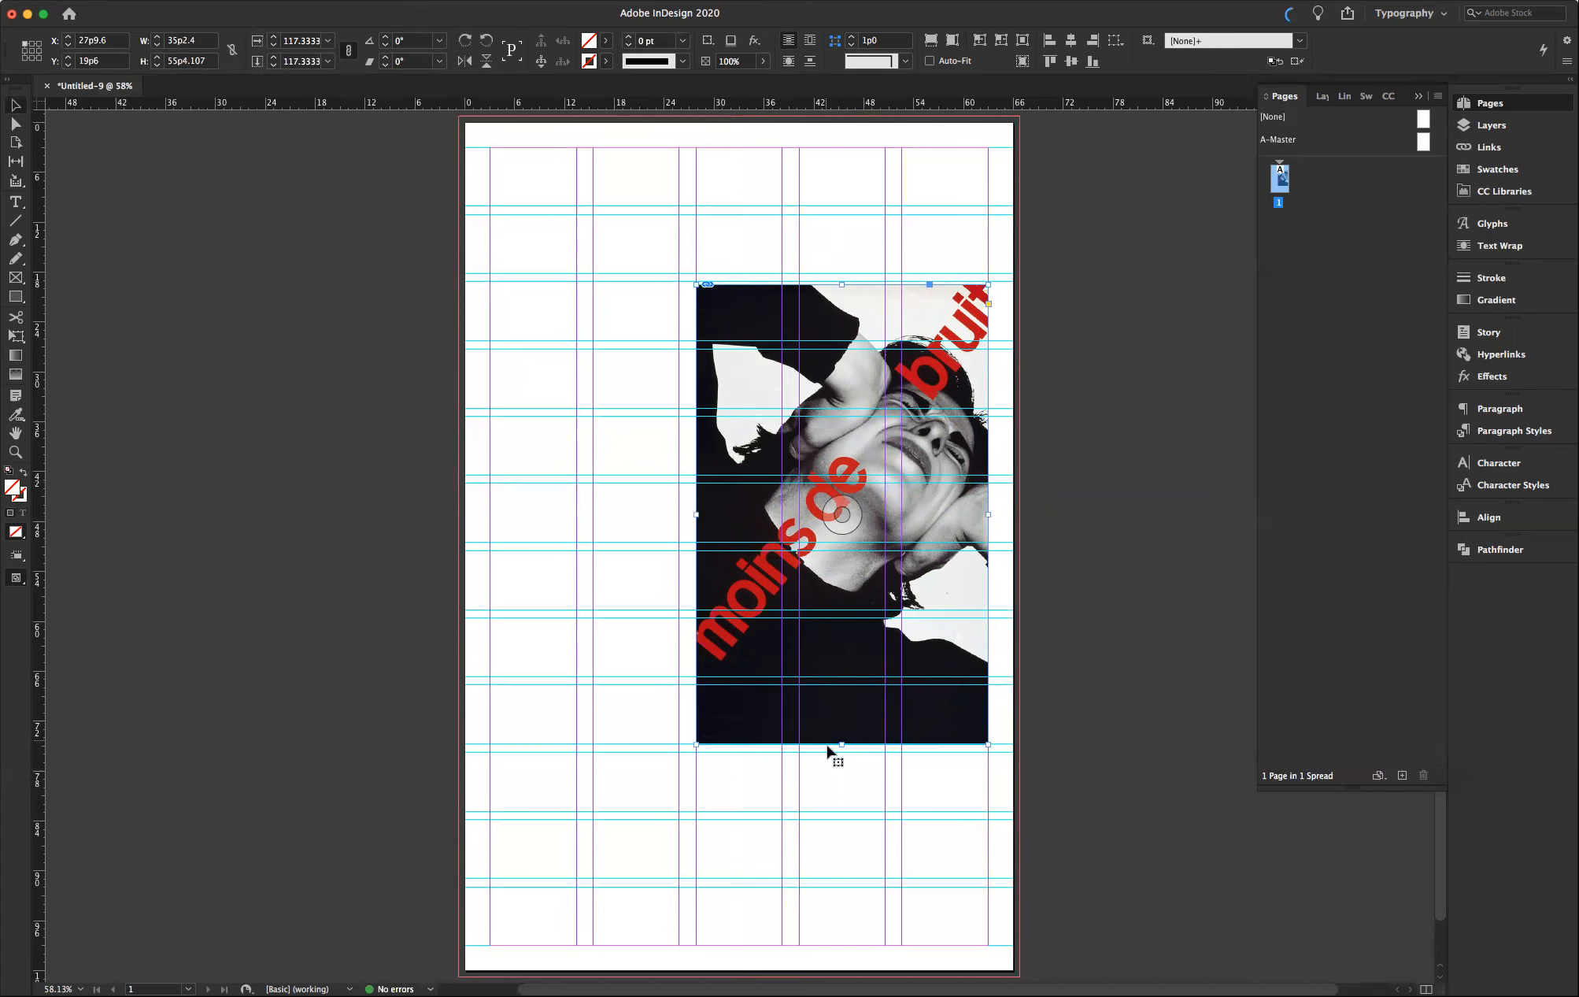
pyautogui.click(834, 787)
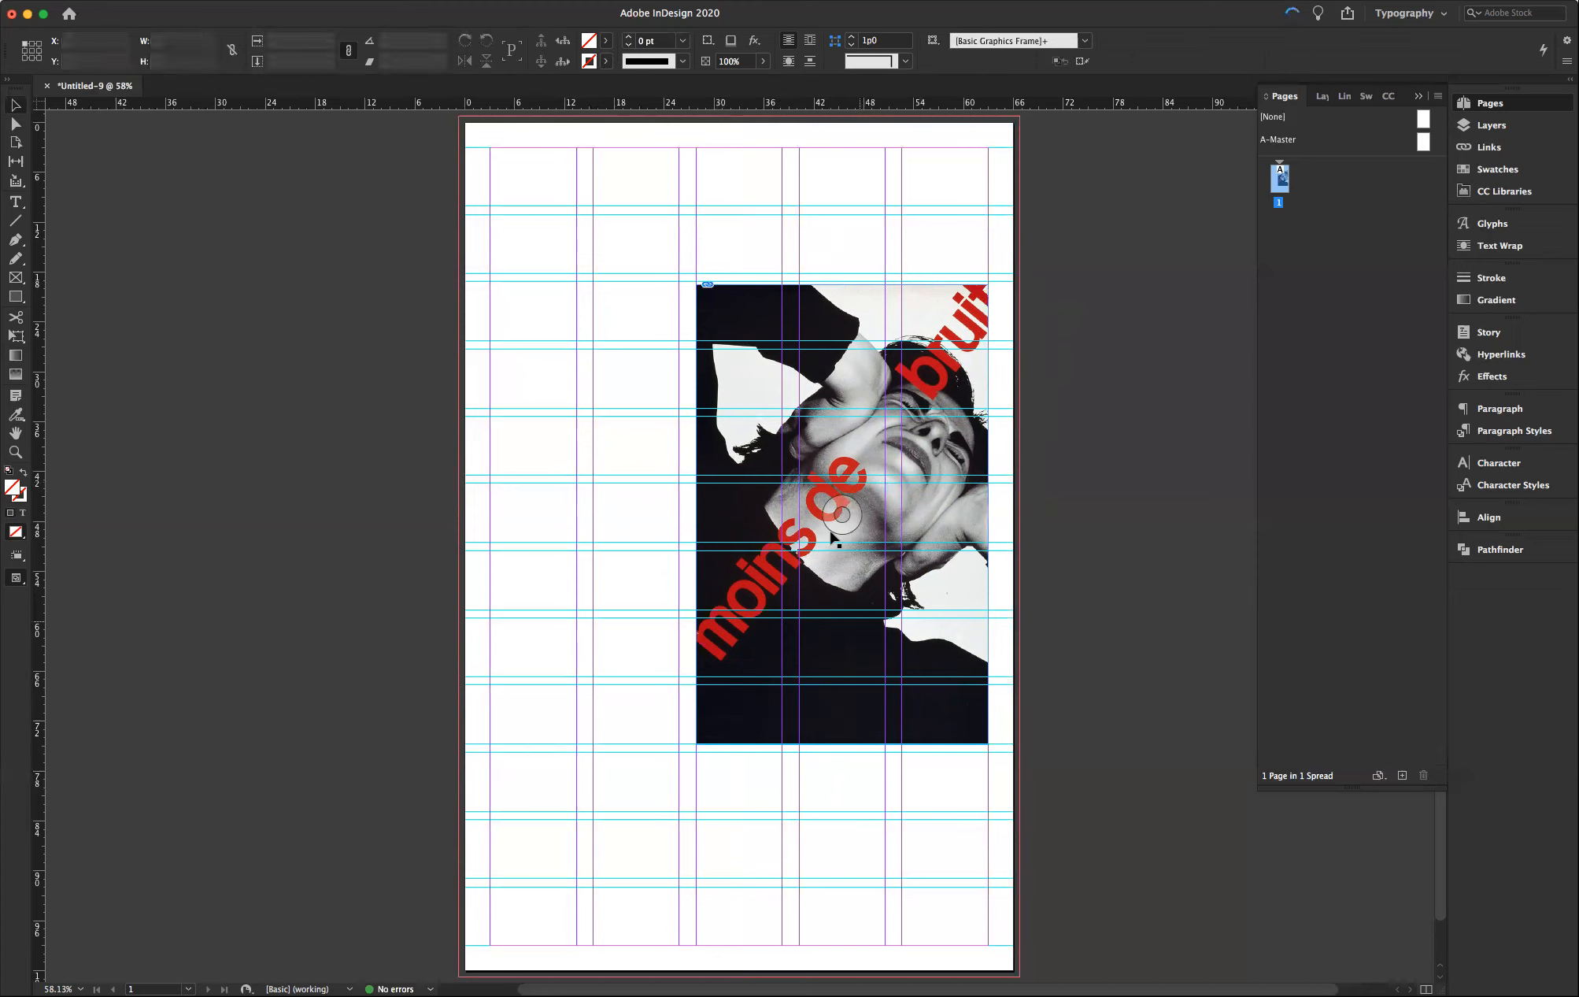
# - Align the image frame's upper and lower edges to the row guides, making it about 55p7 high
pyautogui.click(842, 307)
pyautogui.moveTo(842, 283); pyautogui.dragTo(844, 280)
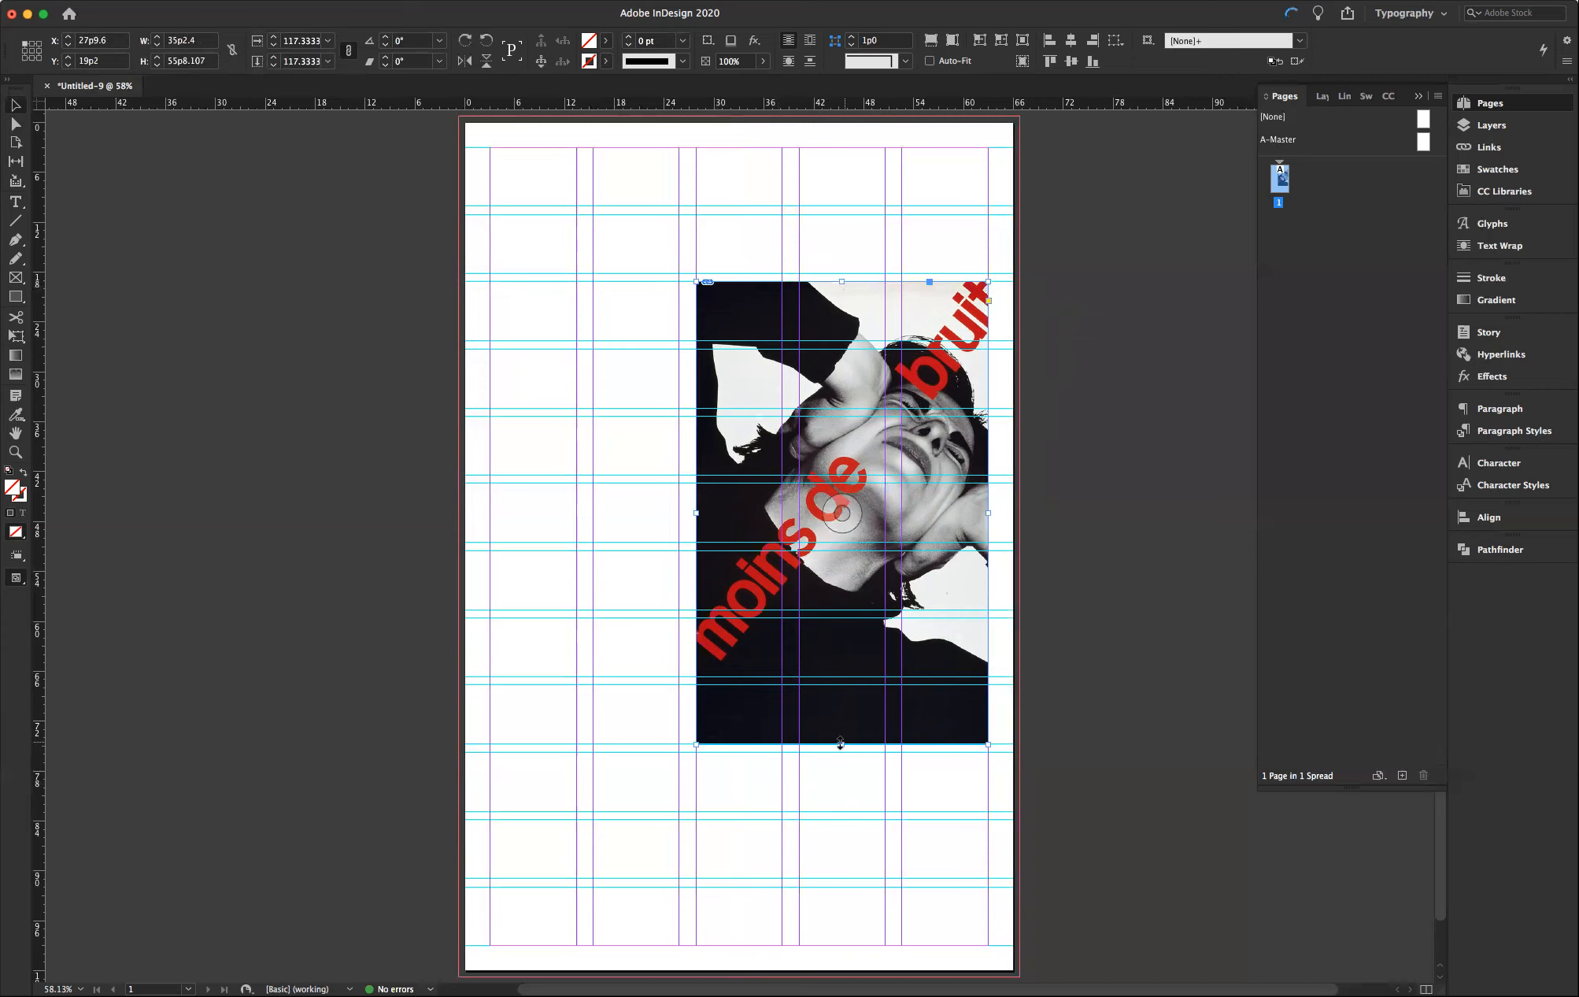
pyautogui.moveTo(842, 746); pyautogui.dragTo(842, 743)
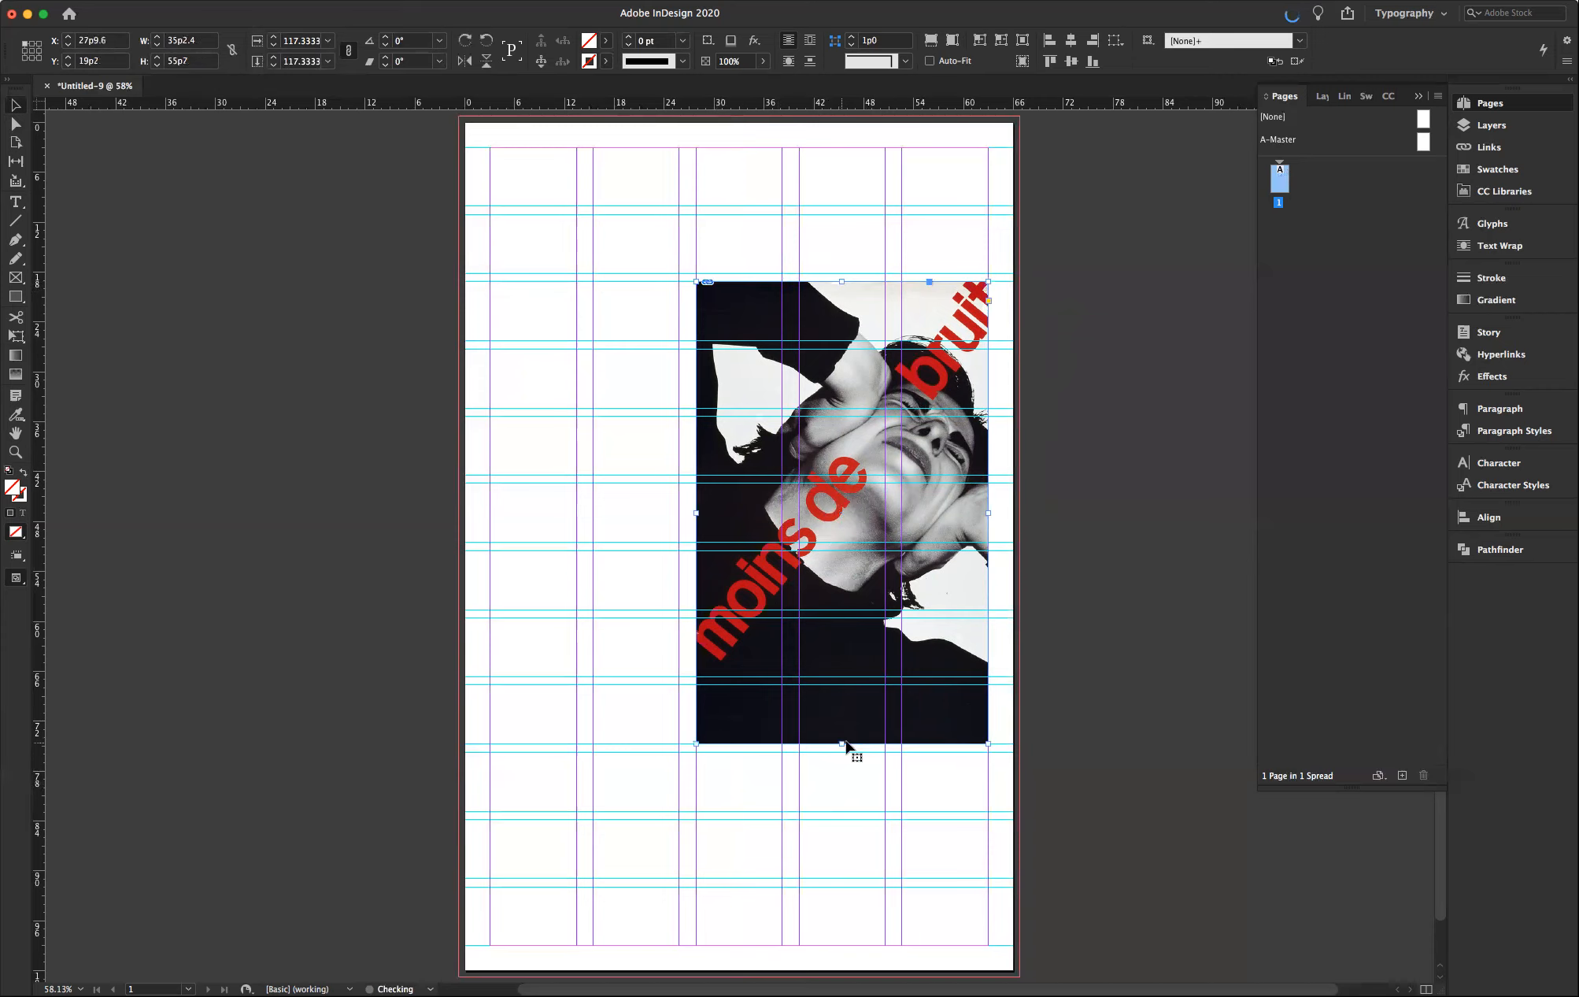
pyautogui.click(1054, 677)
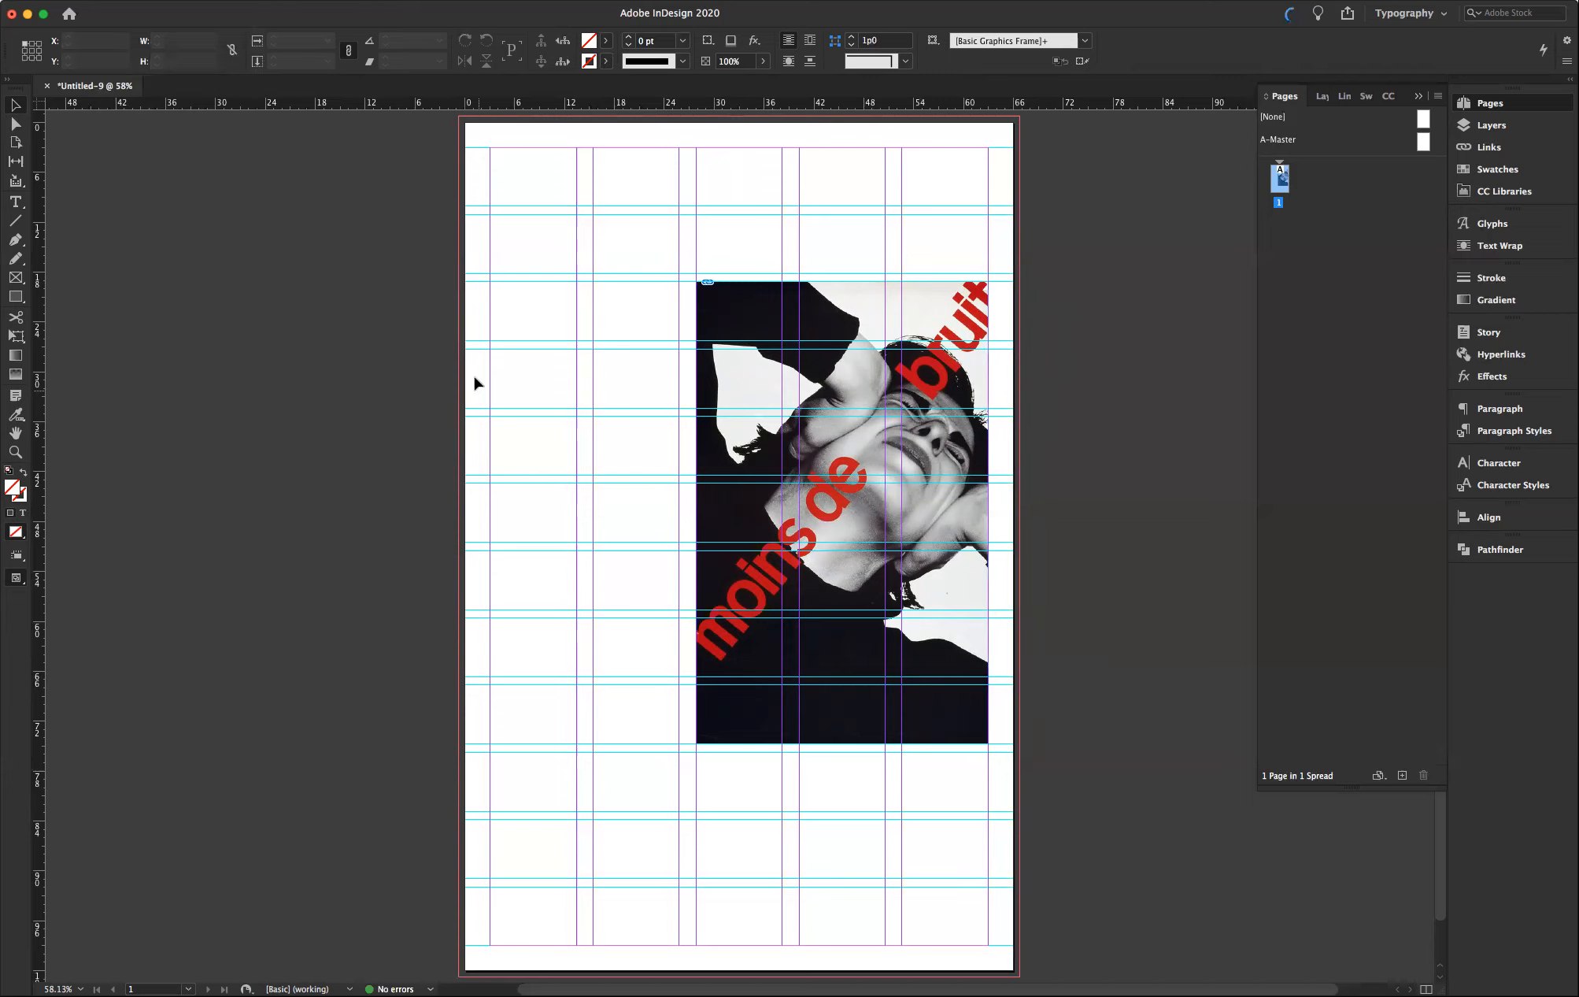
# - Place brockmann-MusicaViva1959.1.jpg across the two leftmost columns from the second row, about 22p10 wide and 32p4 high
pyautogui.click(122, 0)
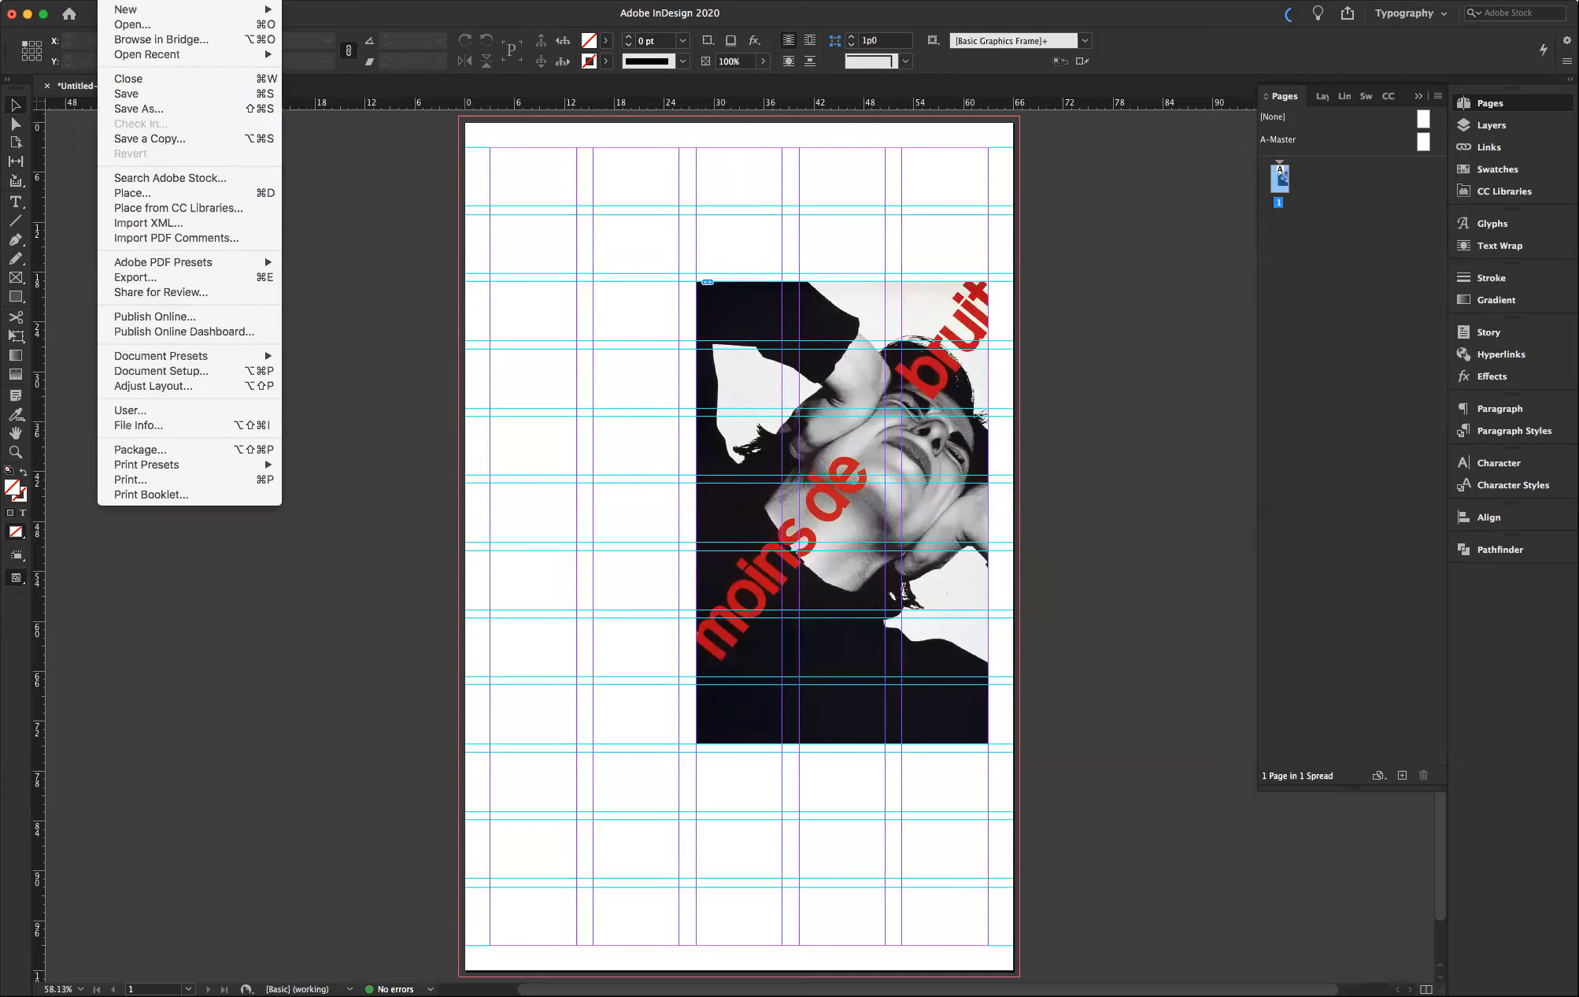
pyautogui.click(130, 201)
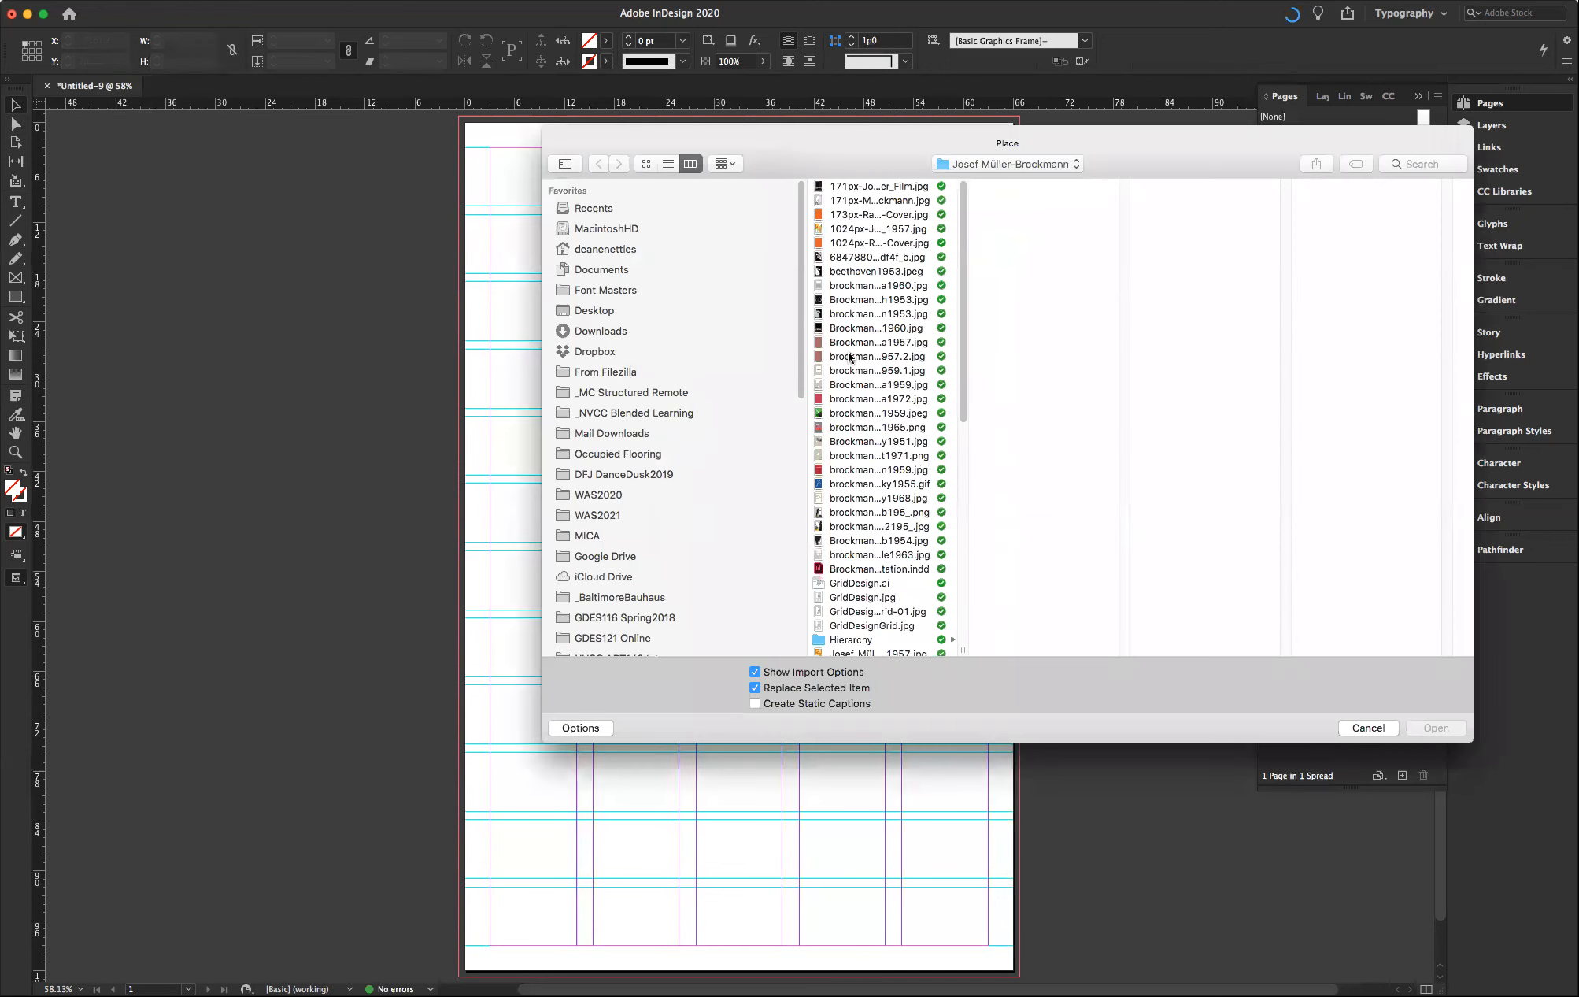
pyautogui.click(849, 358)
pyautogui.click(851, 373)
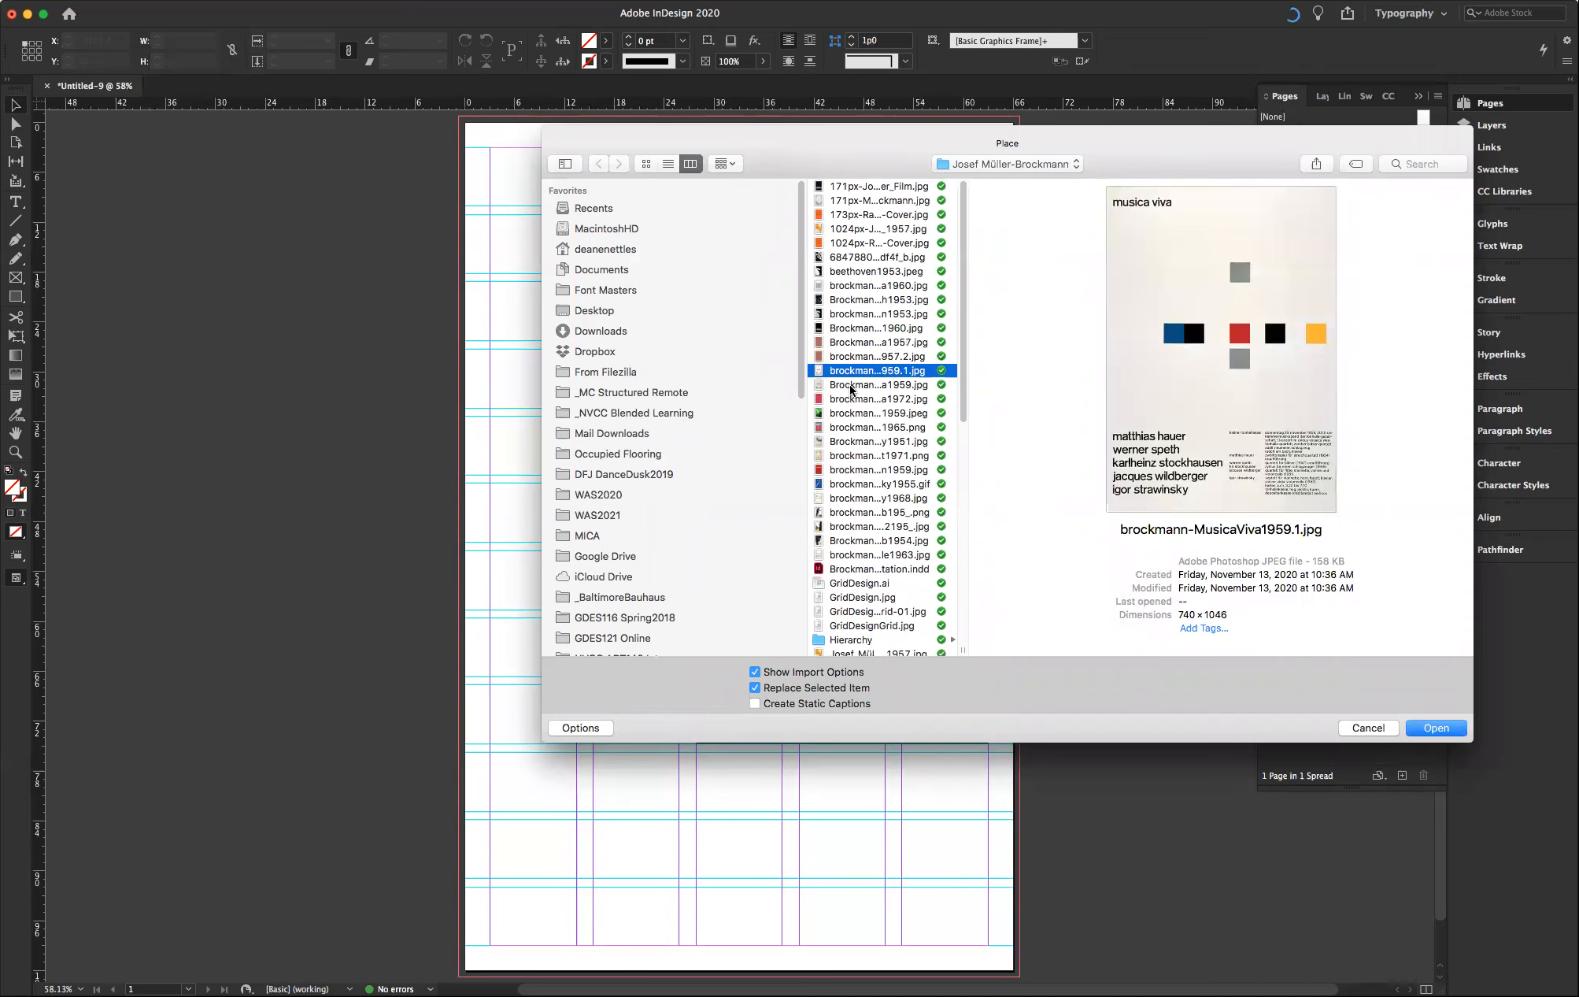
pyautogui.click(1437, 728)
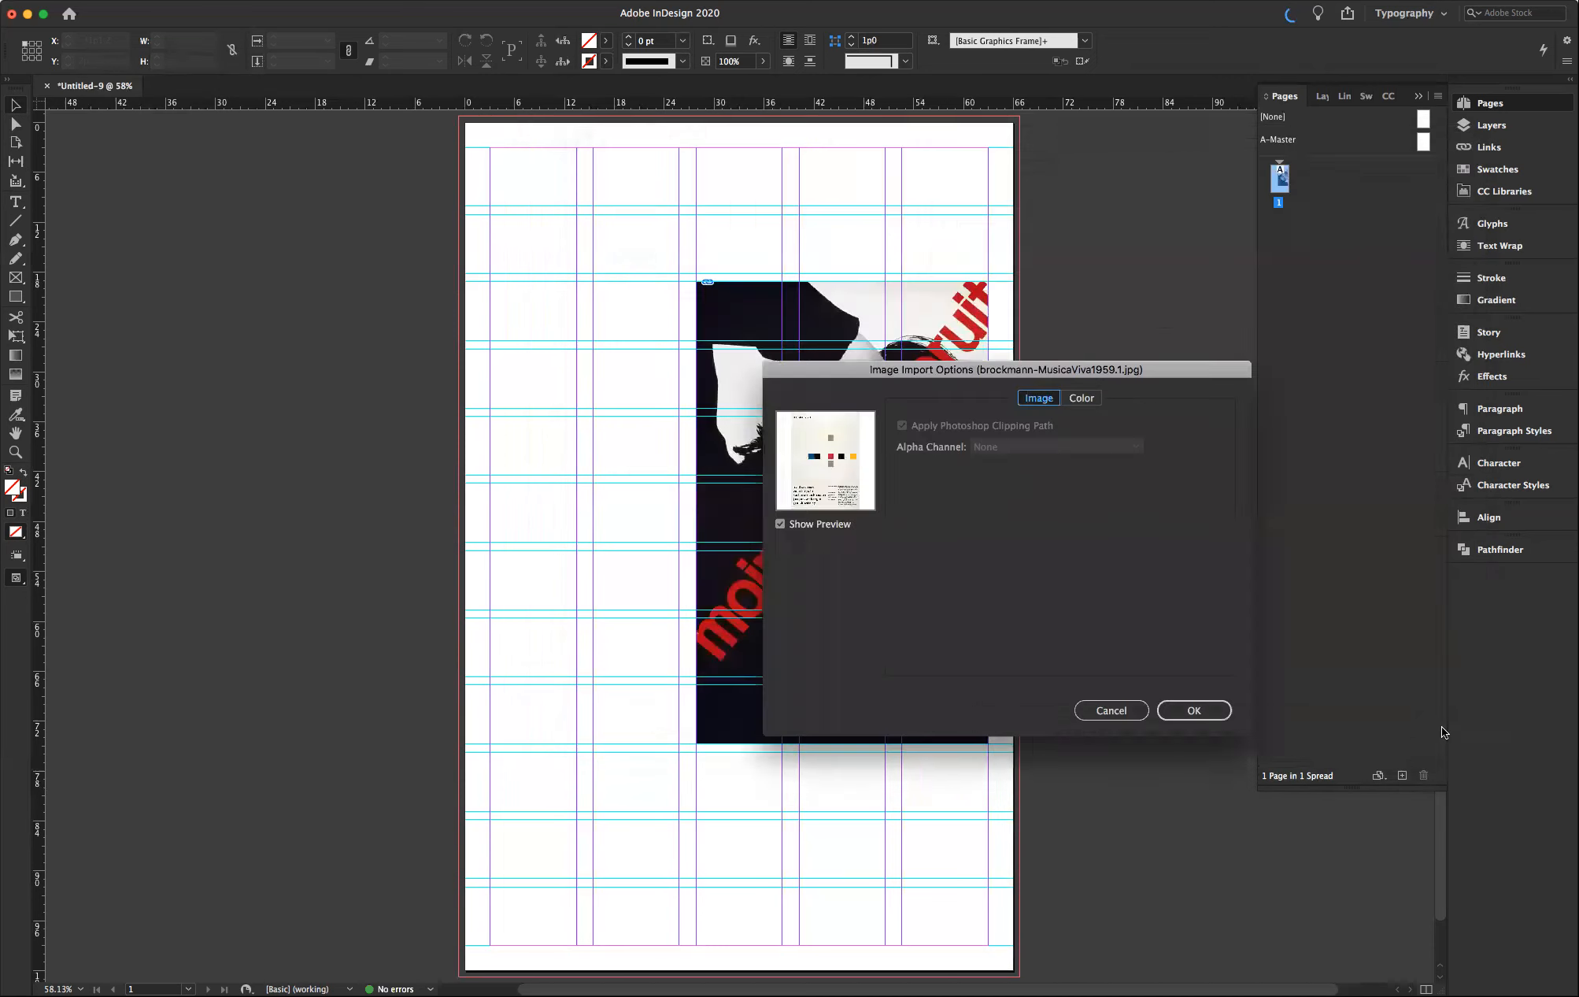
pyautogui.click(1172, 707)
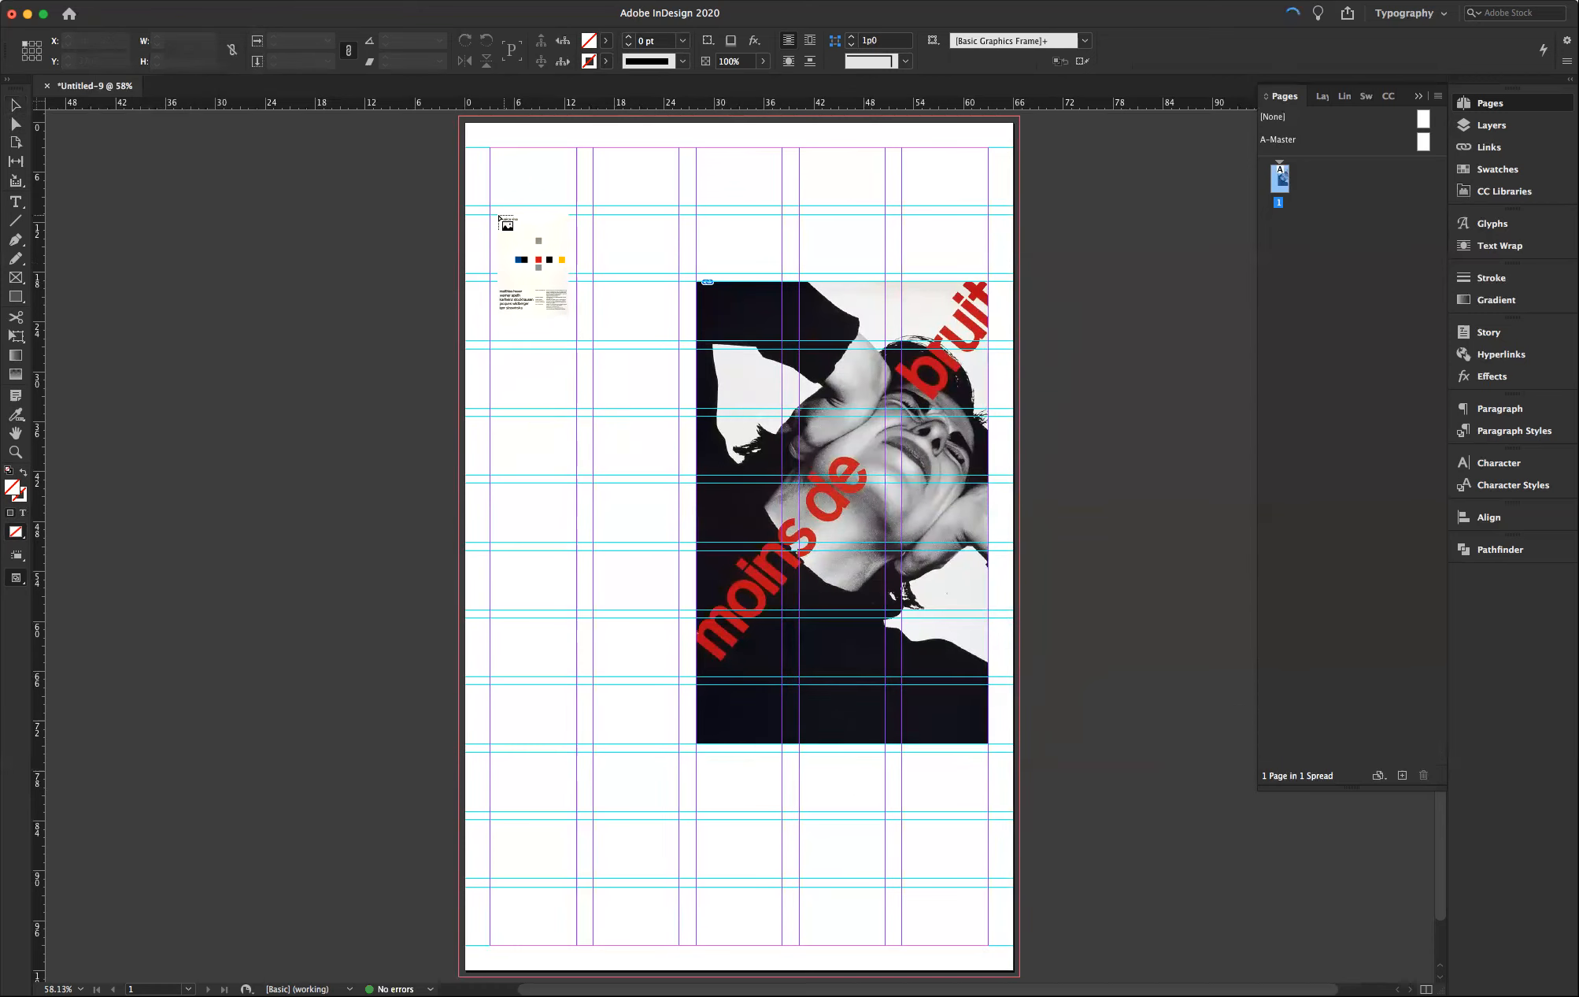
pyautogui.moveTo(489, 215); pyautogui.dragTo(670, 484)
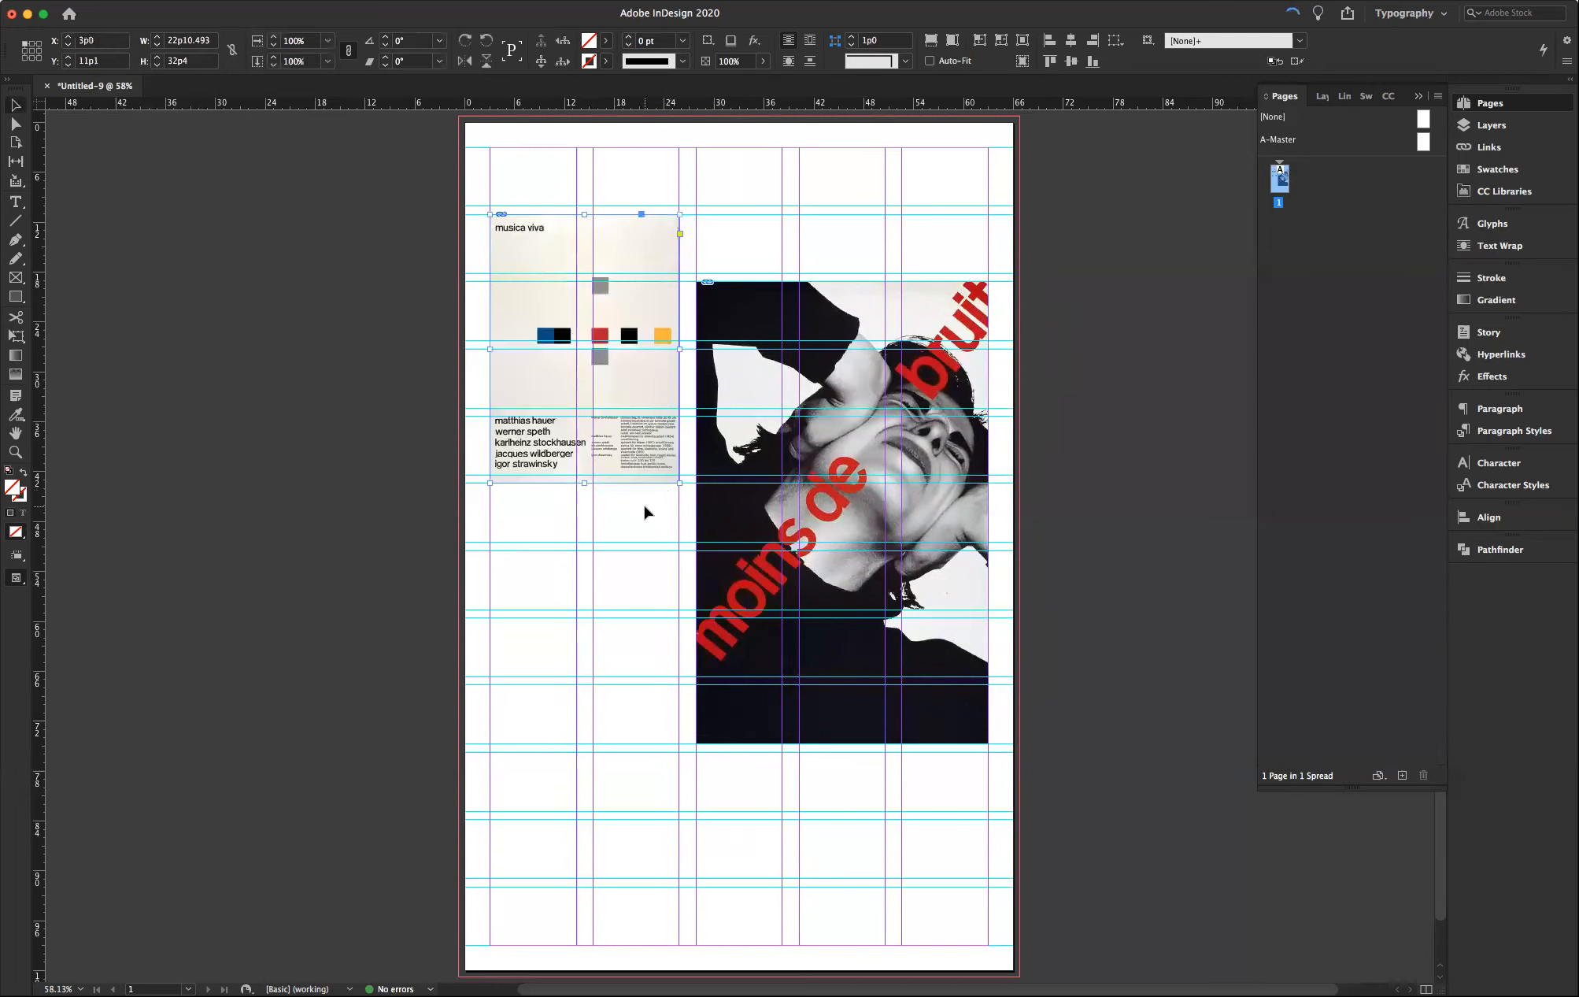
pyautogui.click(644, 506)
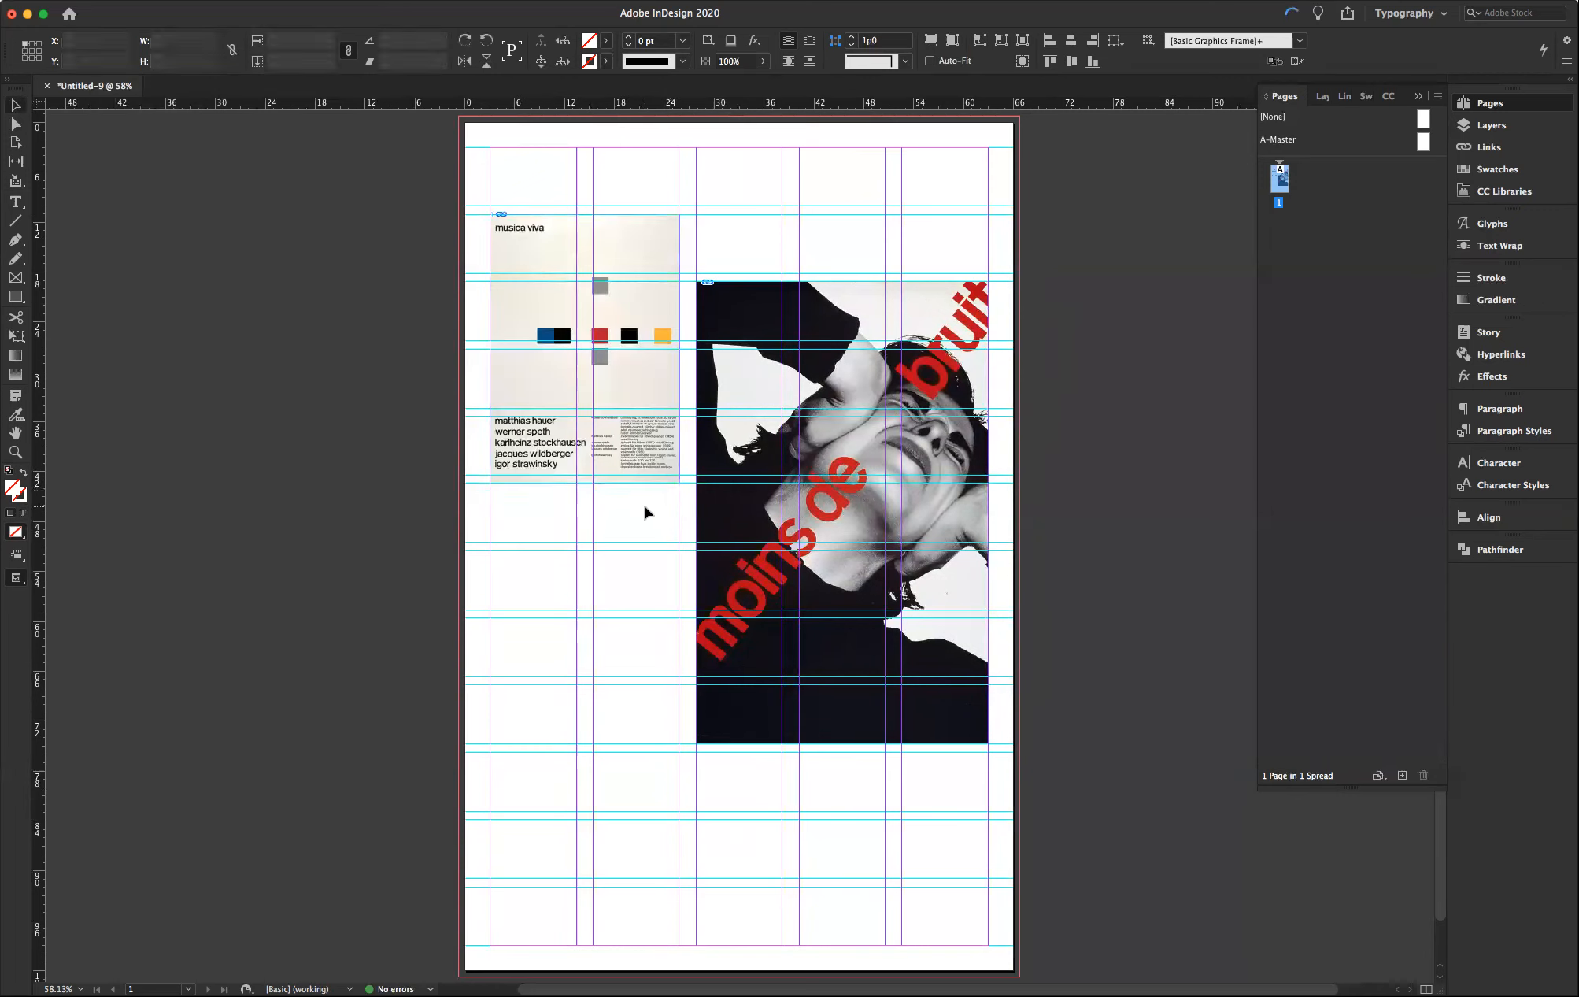
pyautogui.click(672, 461)
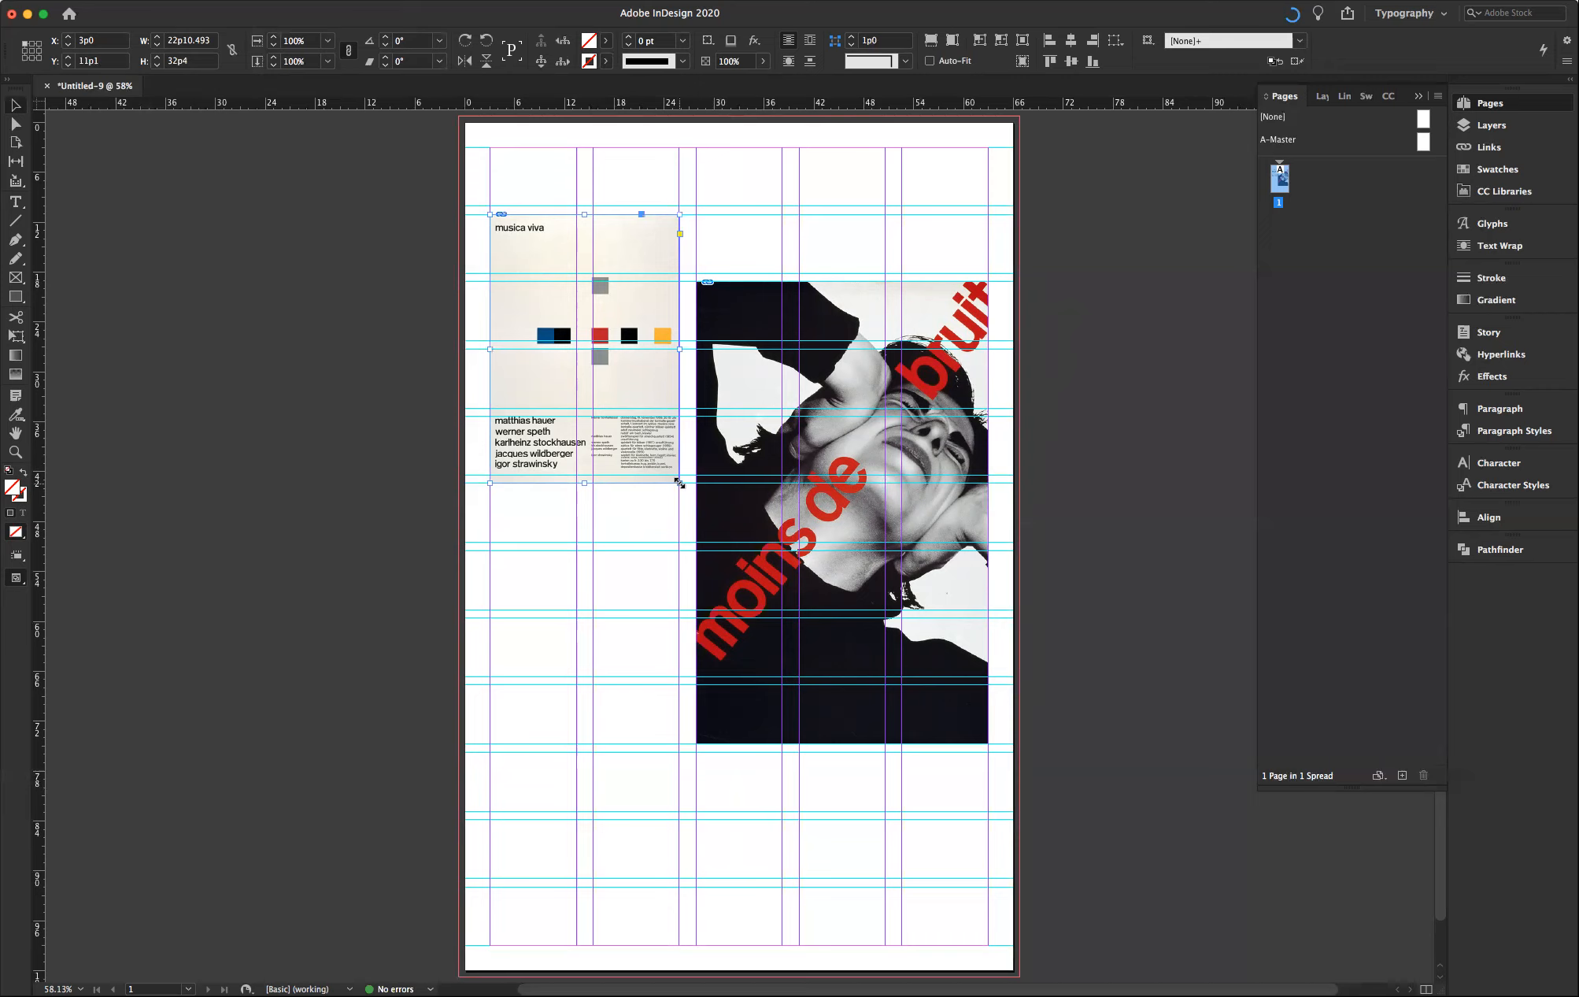
pyautogui.moveTo(679, 483)
pyautogui.mouseDown()
pyautogui.moveTo(549, 495)
pyautogui.moveTo(647, 413)
pyautogui.moveTo(682, 306)
pyautogui.moveTo(649, 442)
pyautogui.moveTo(680, 484)
pyautogui.mouseUp()
pyautogui.click(1075, 529)
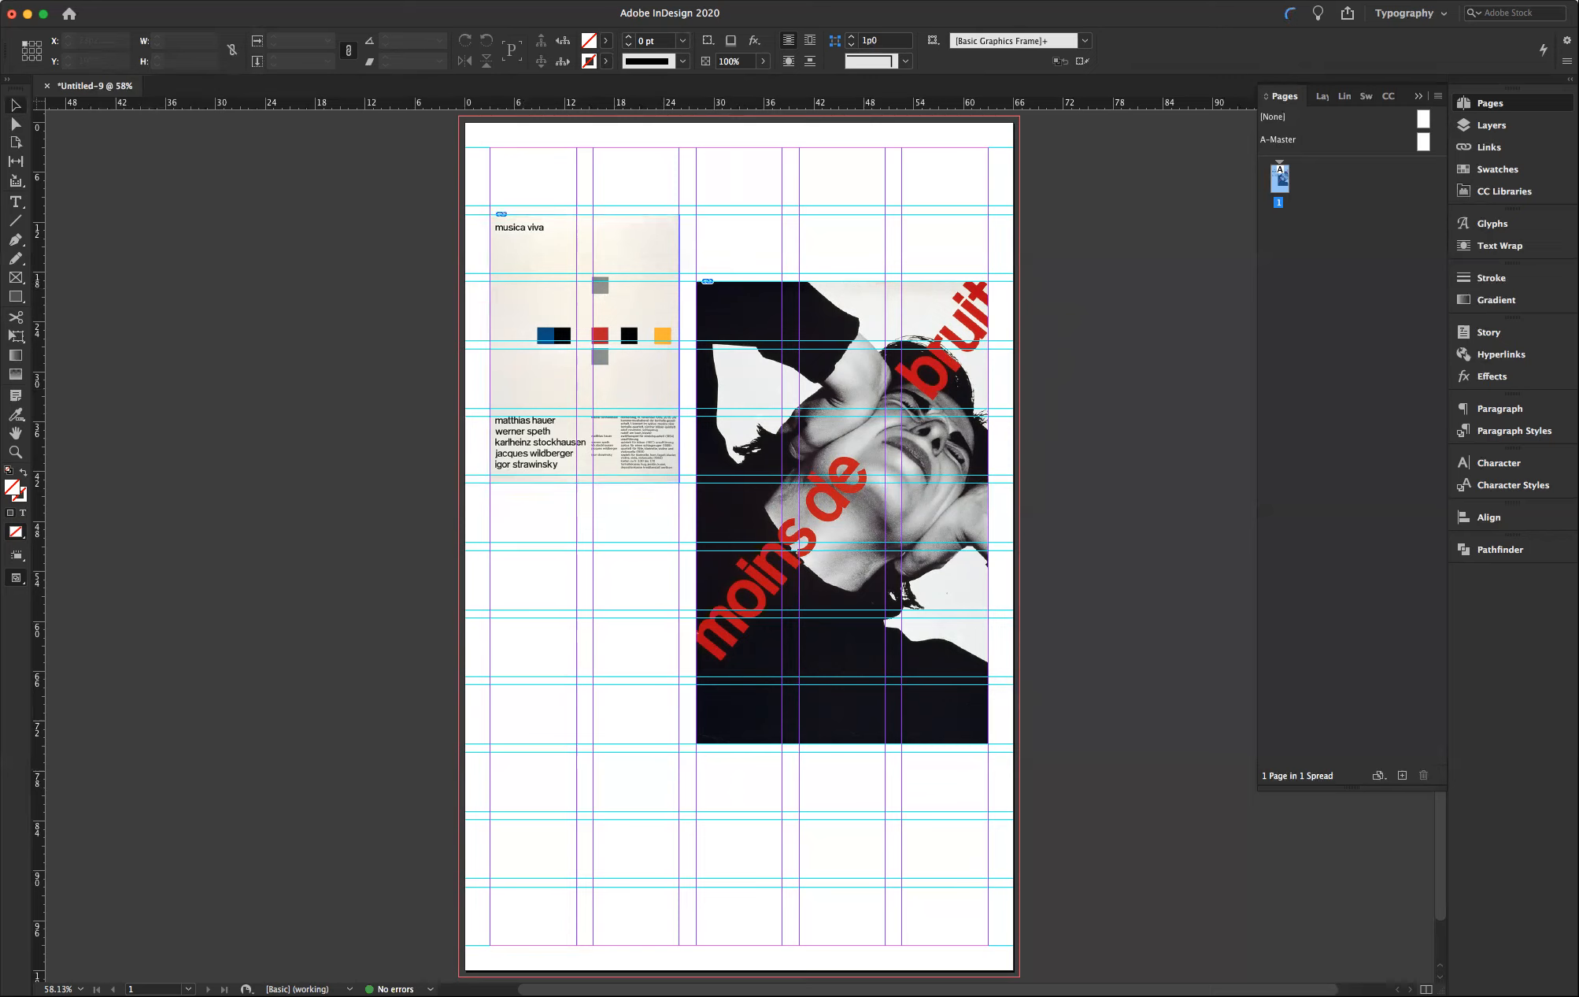
# - Place Brockmann-SwissAutoClub1954.jpg in the second column from the seventh row, about 10p4 wide and 14p7 high
pyautogui.click(107, 1)
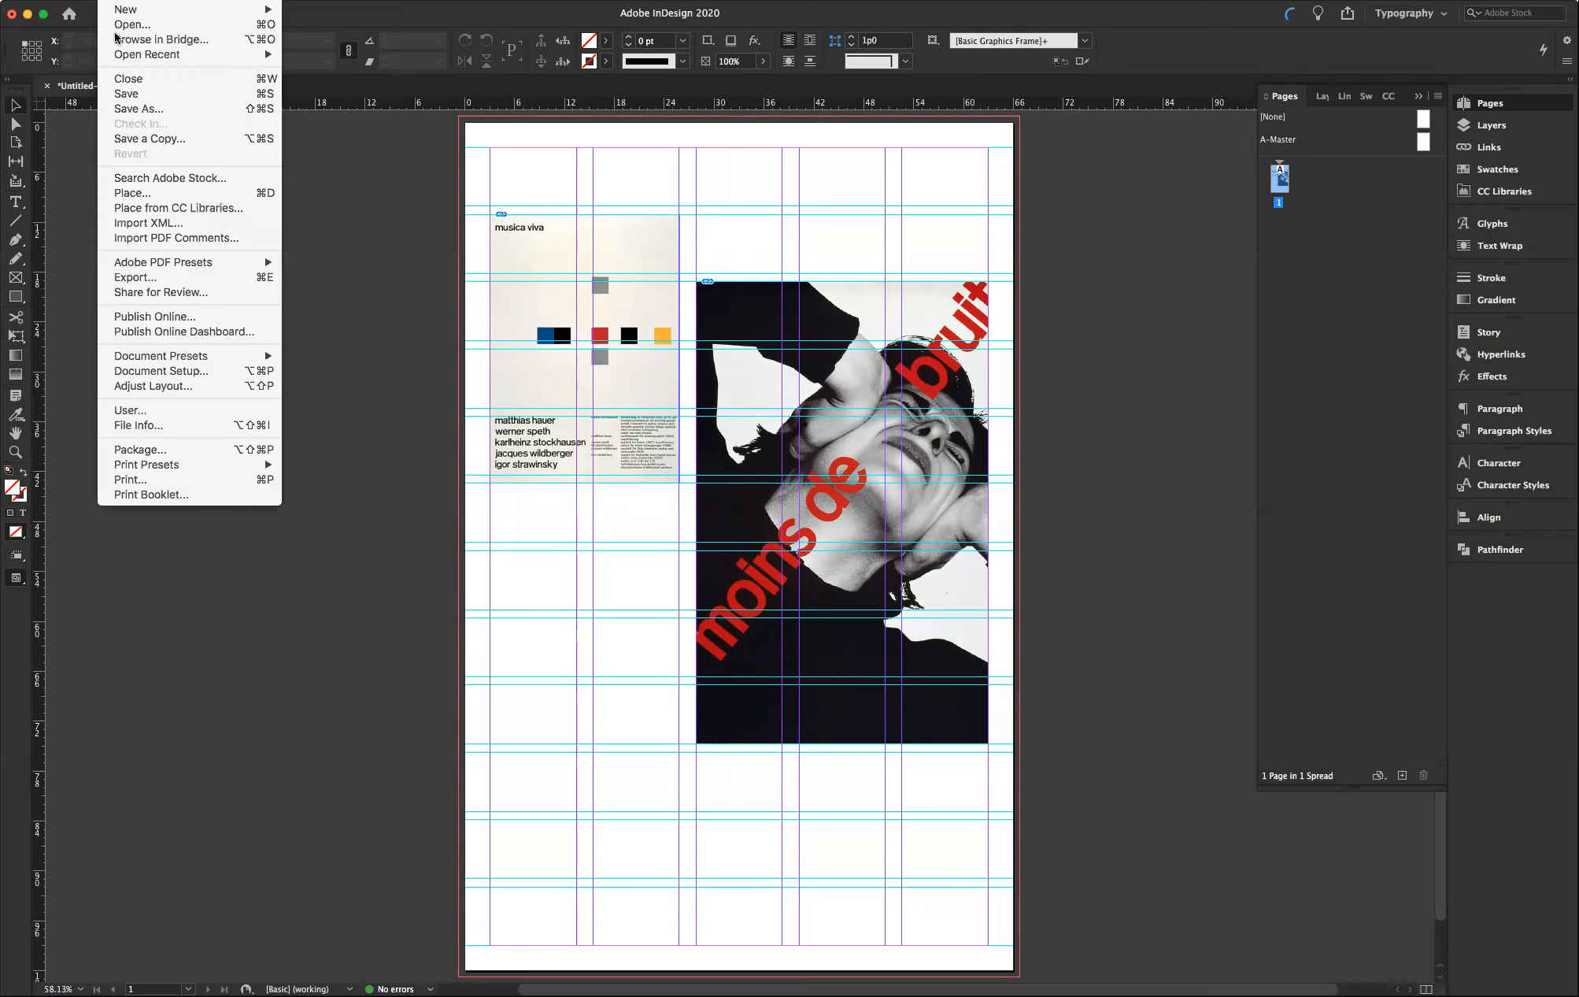
pyautogui.click(133, 190)
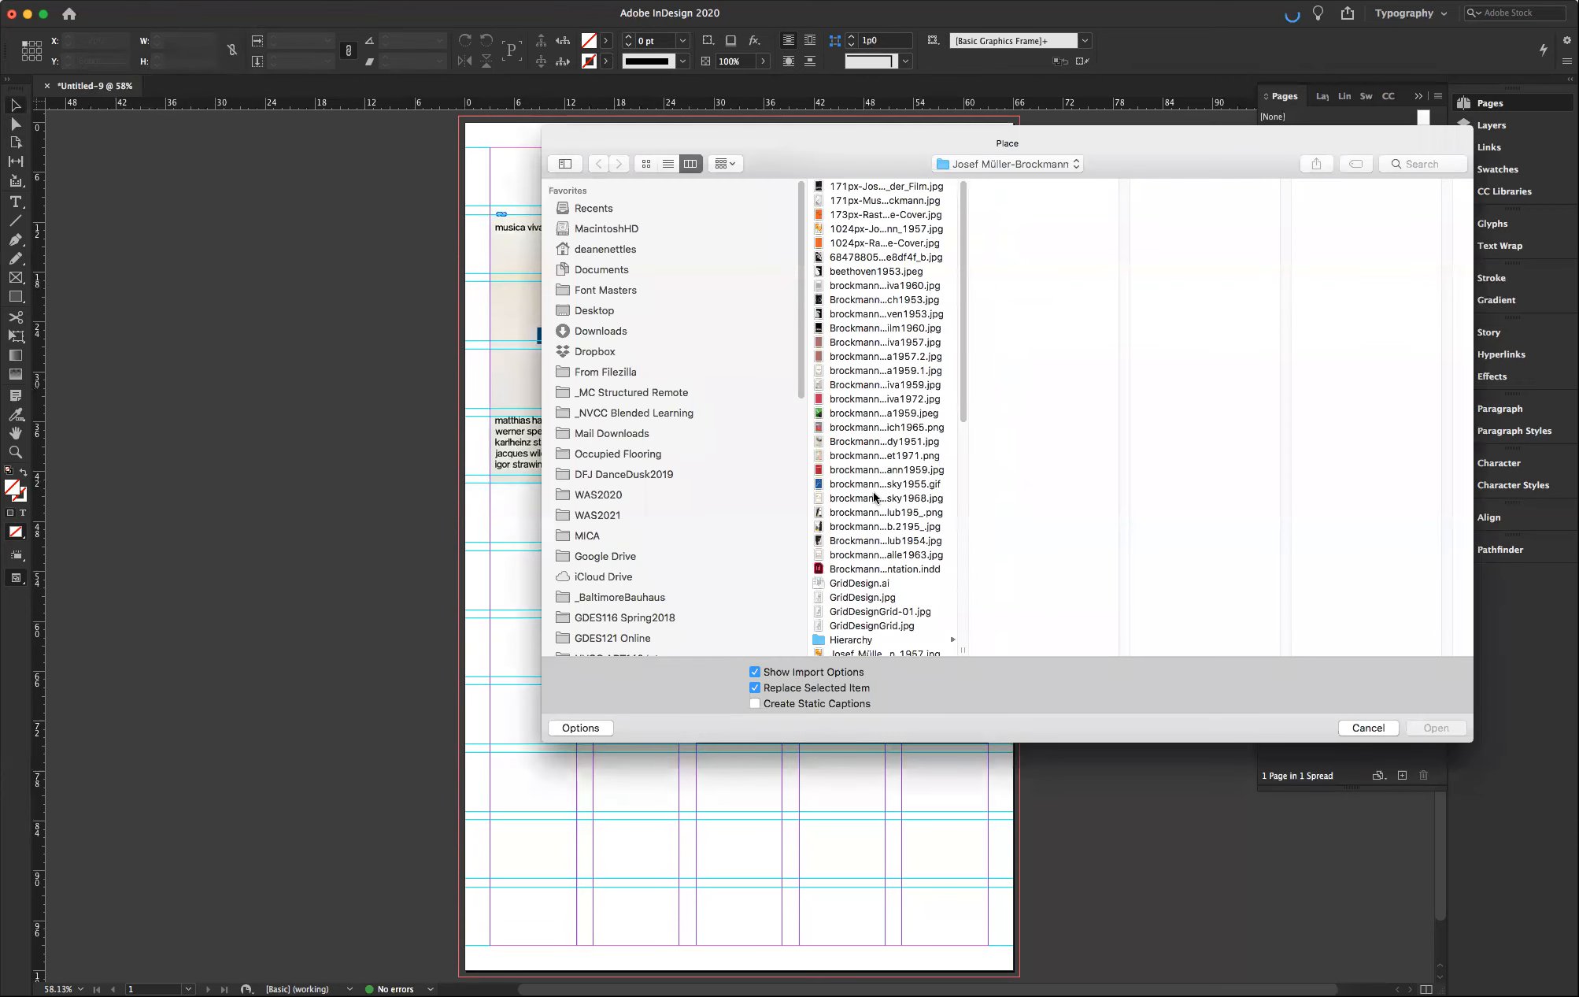
pyautogui.click(853, 568)
pyautogui.click(854, 555)
pyautogui.click(862, 541)
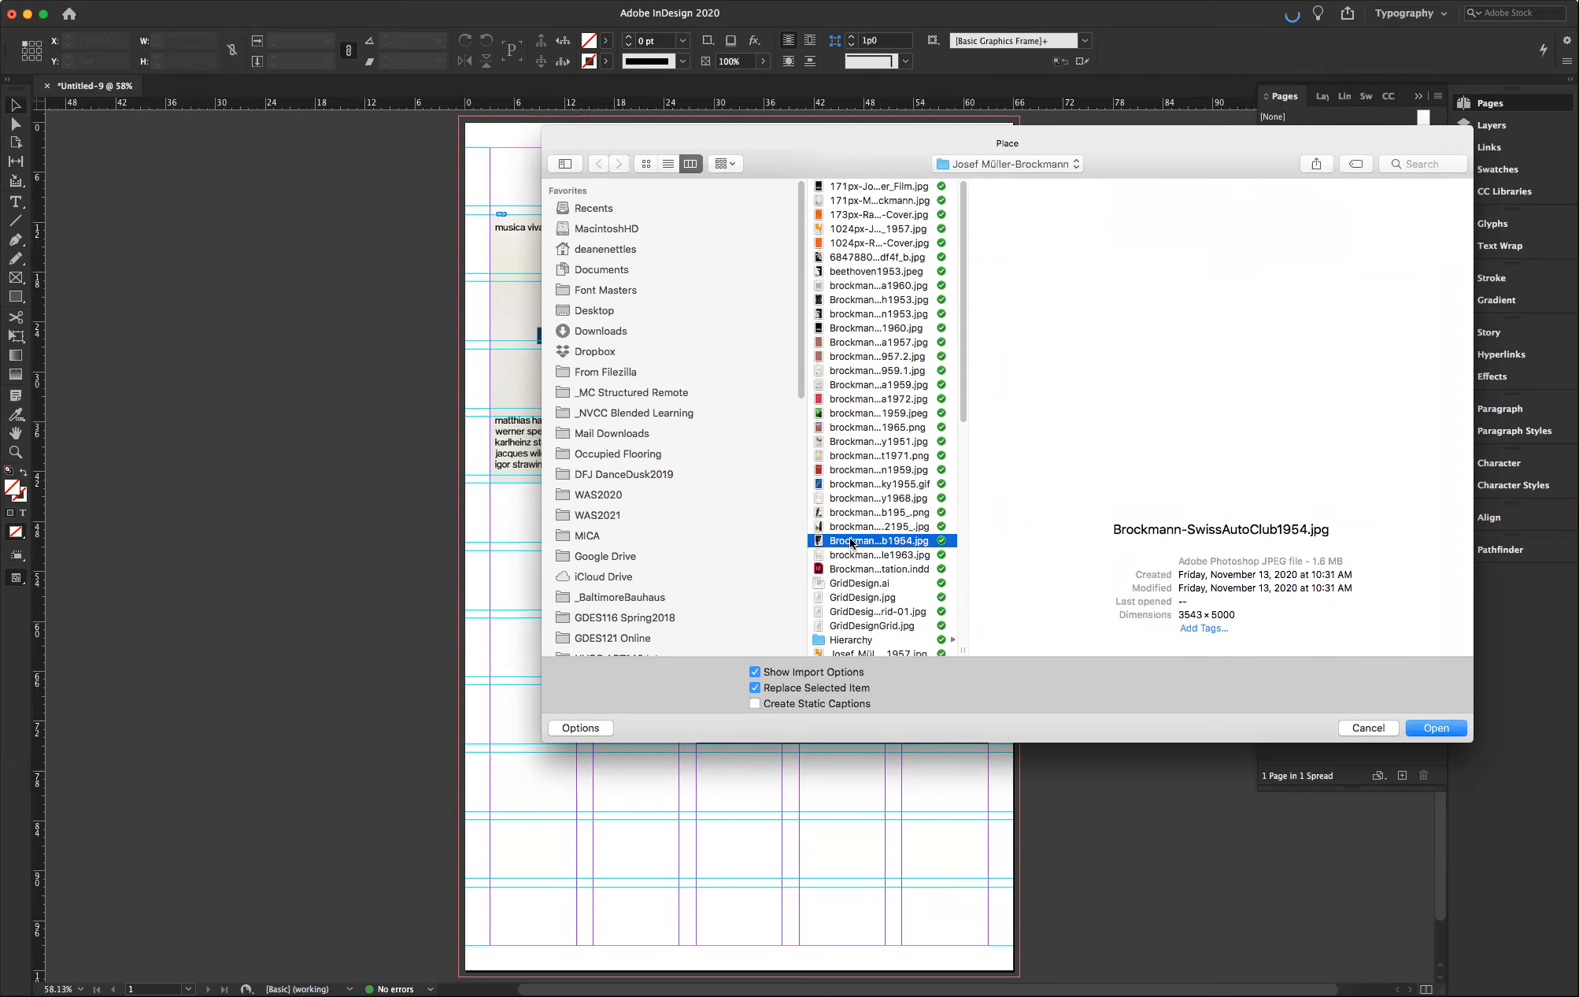
pyautogui.click(1436, 728)
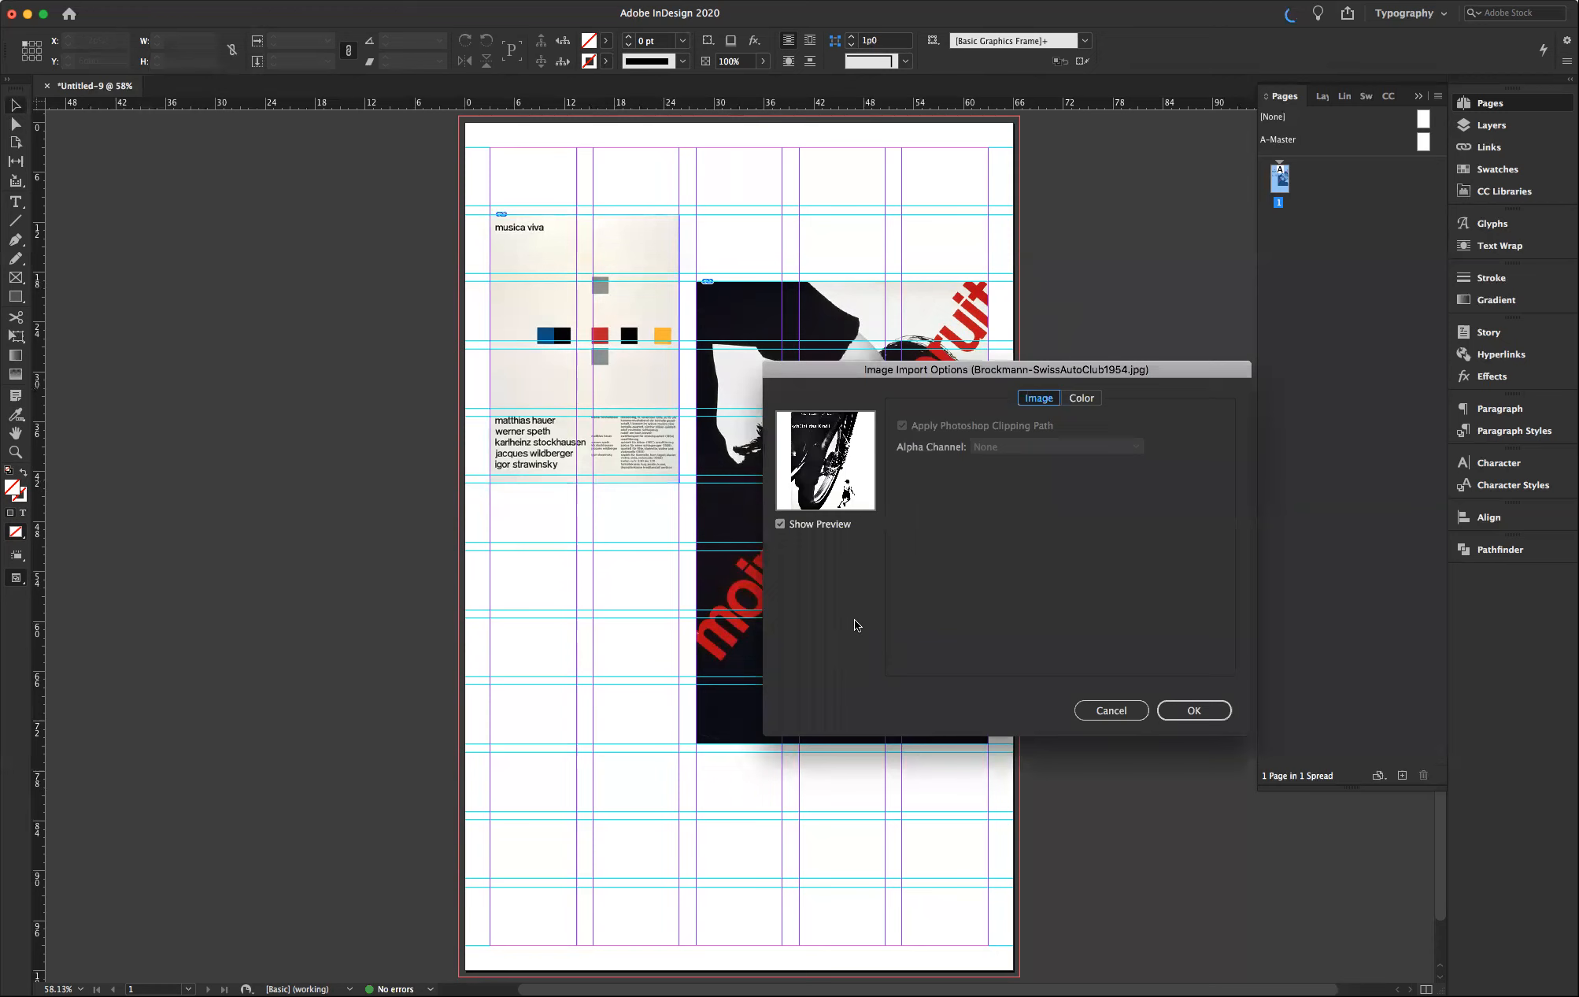
pyautogui.press('Return')
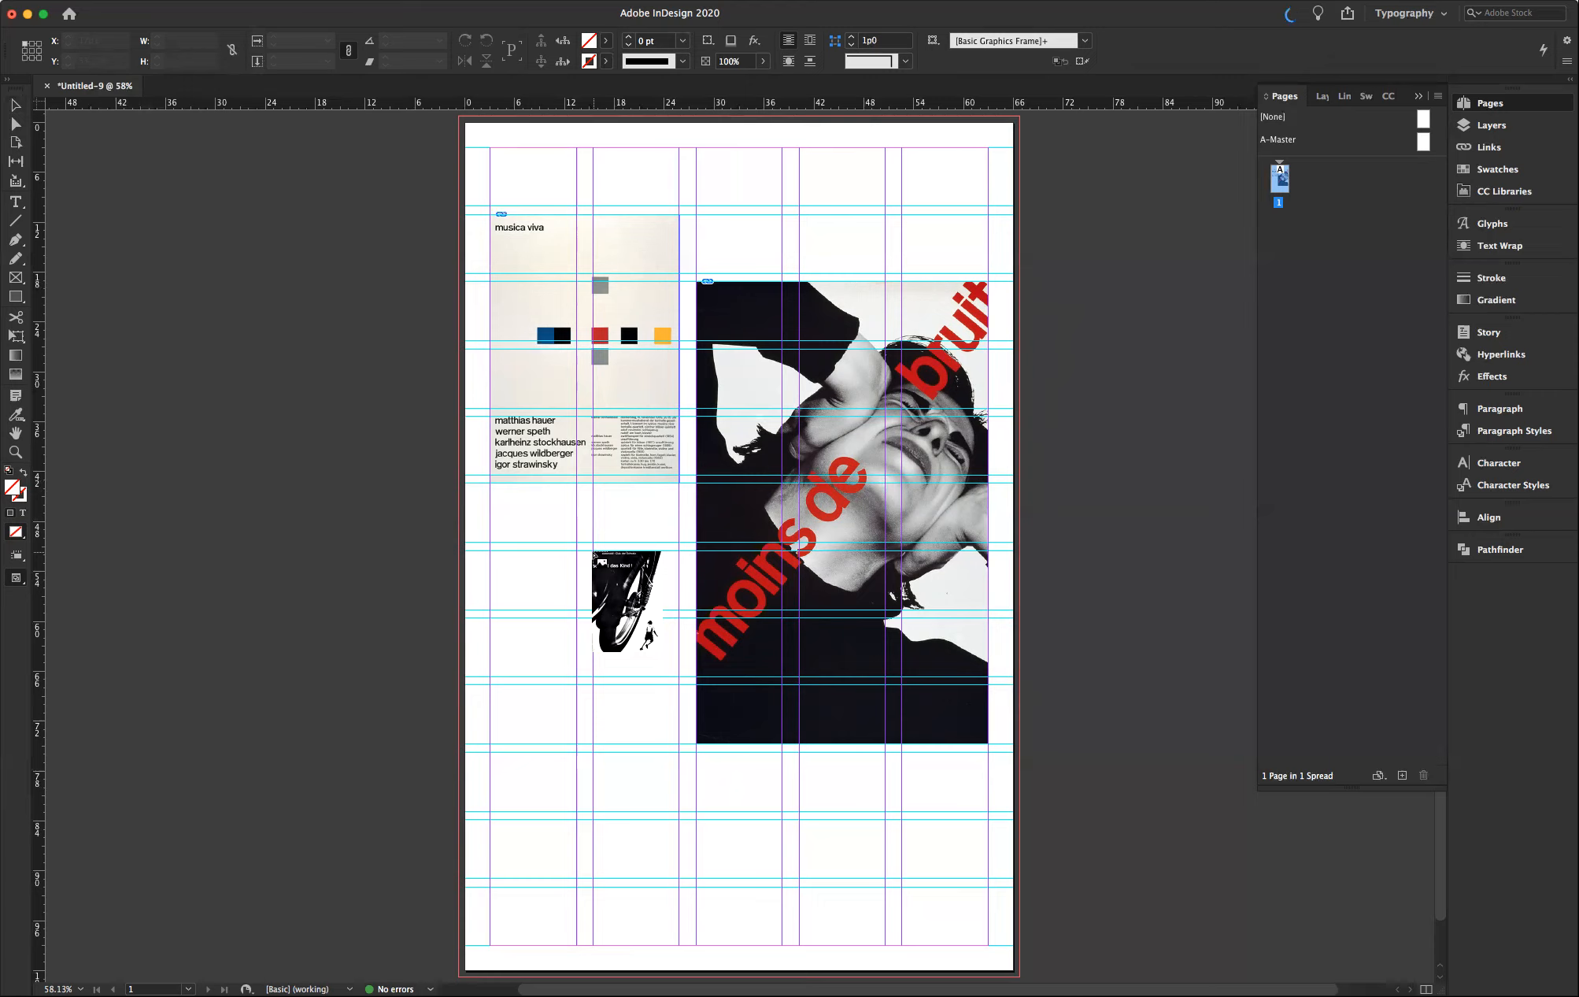
pyautogui.moveTo(592, 551); pyautogui.dragTo(685, 673)
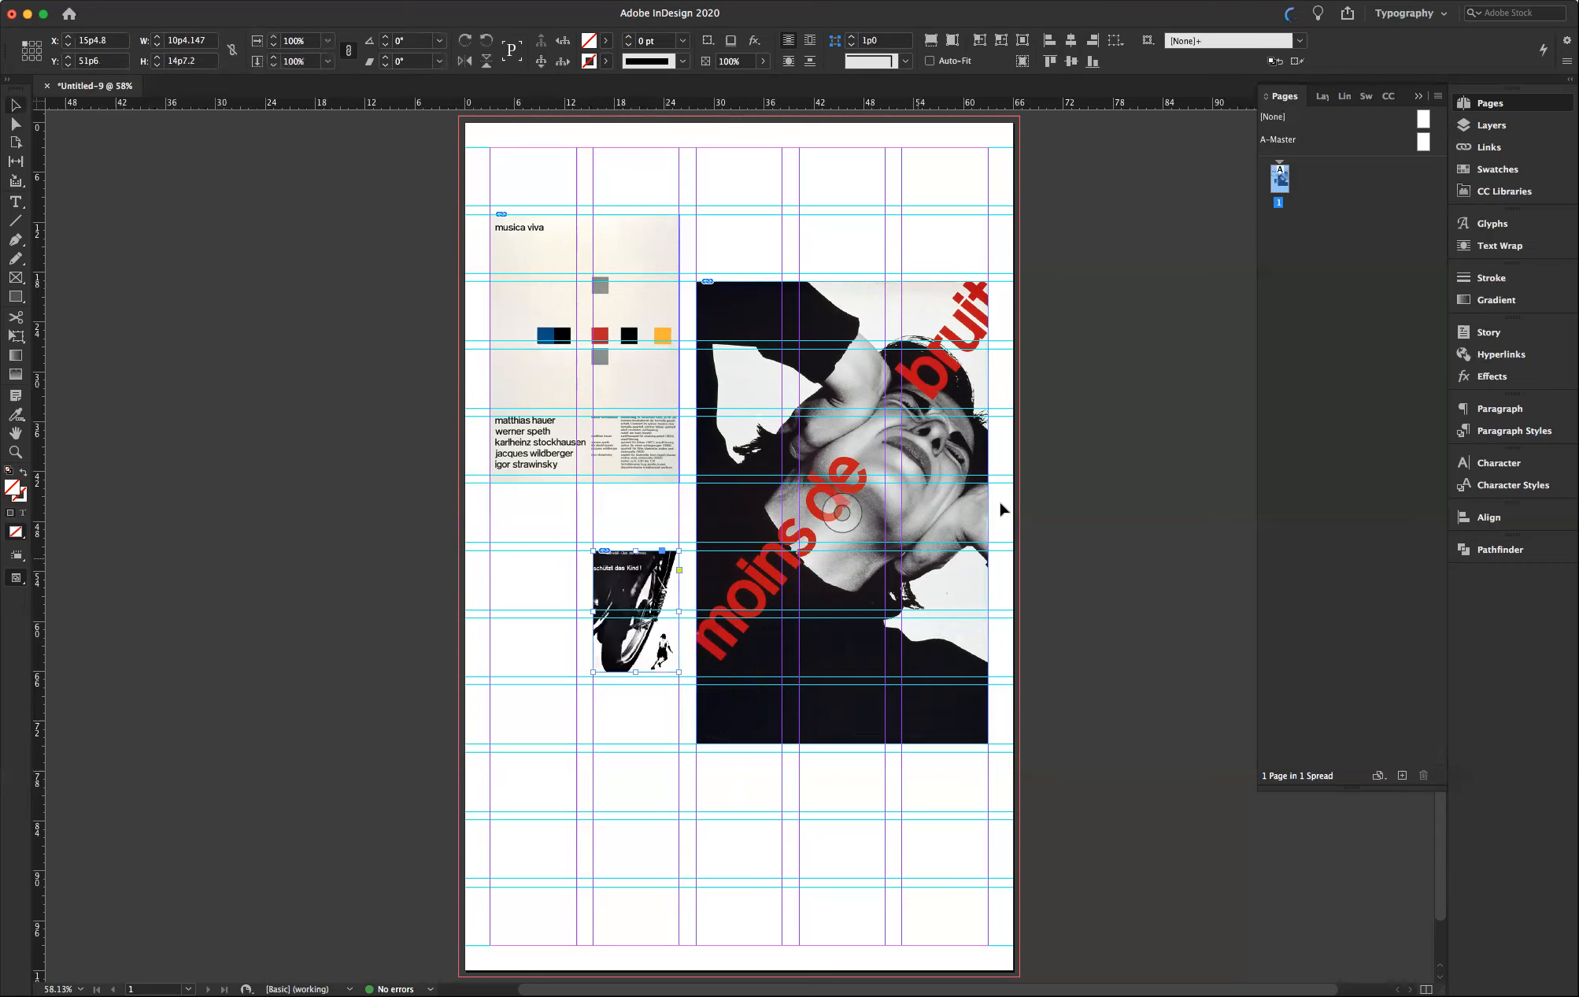
pyautogui.click(1067, 521)
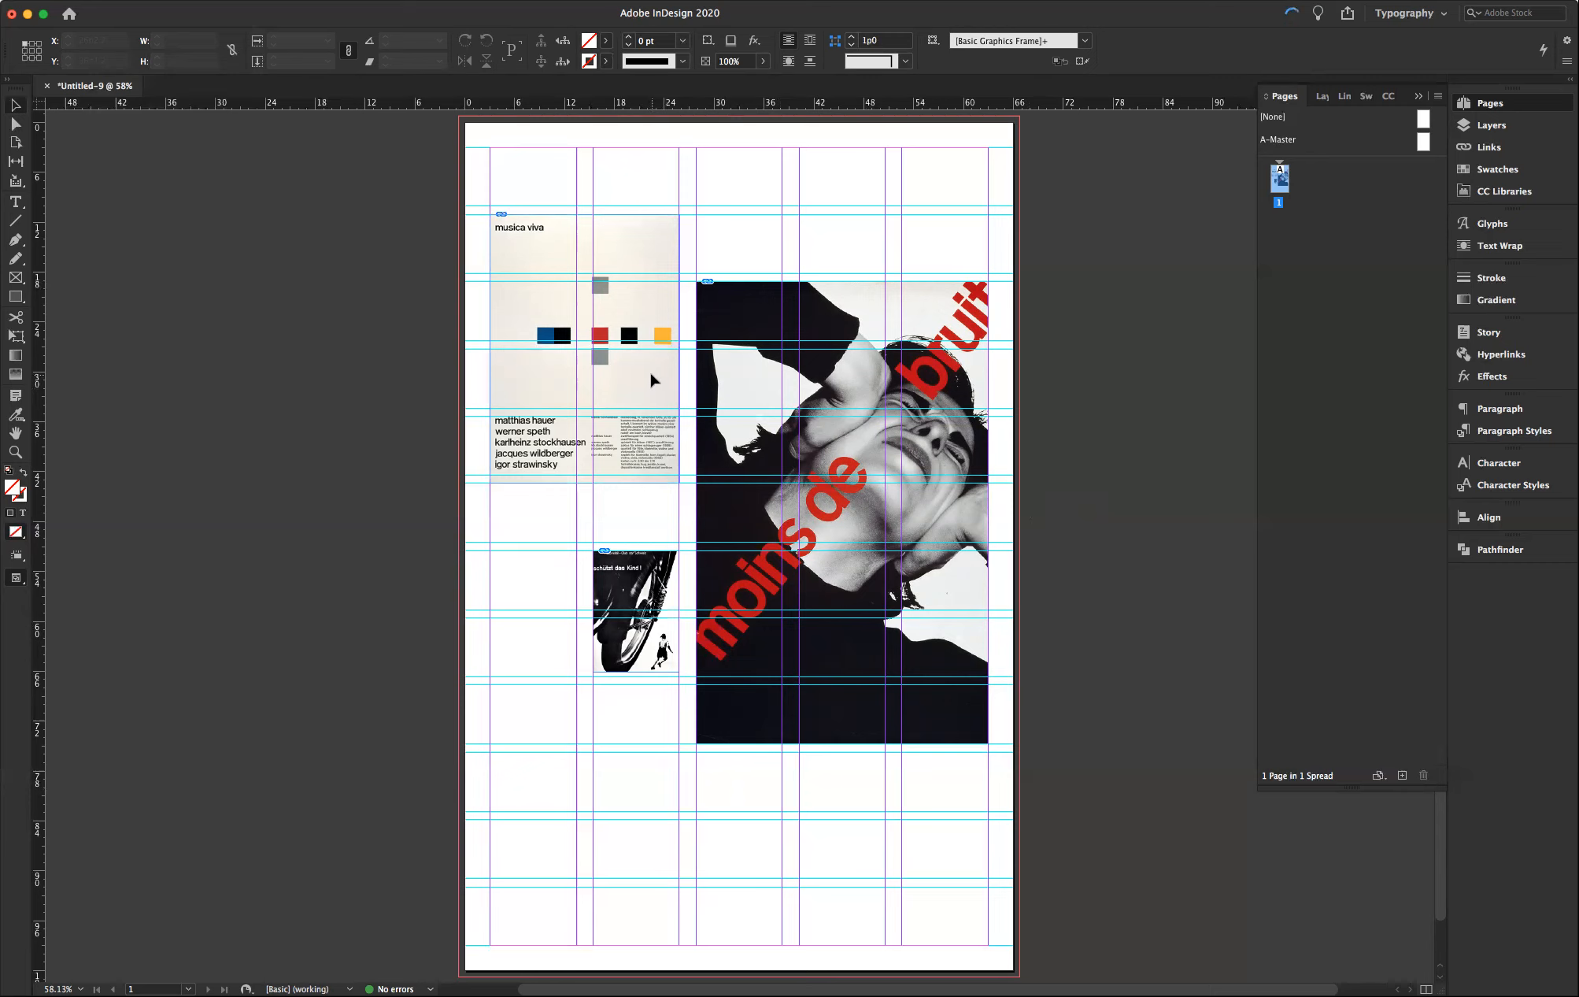
# - Move the musica viva image up to the row guide at Y 10p1 and the small image up to the sixth row directly beneath it
pyautogui.moveTo(651, 375); pyautogui.dragTo(652, 369)
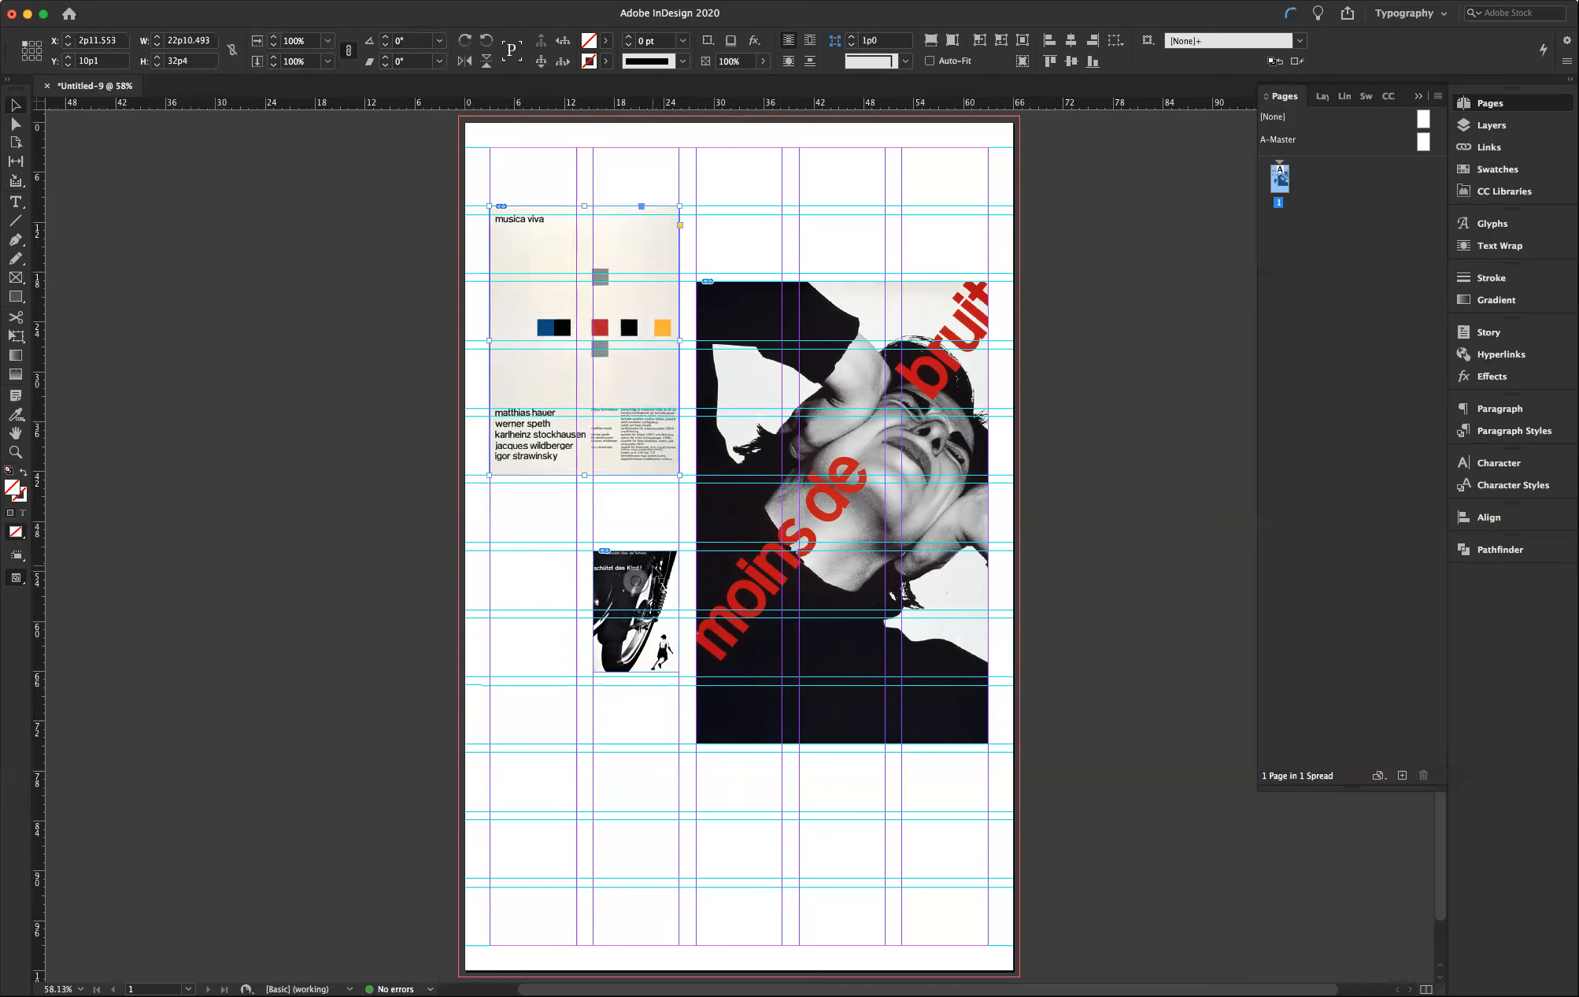
pyautogui.moveTo(659, 572); pyautogui.dragTo(658, 500)
pyautogui.click(1077, 529)
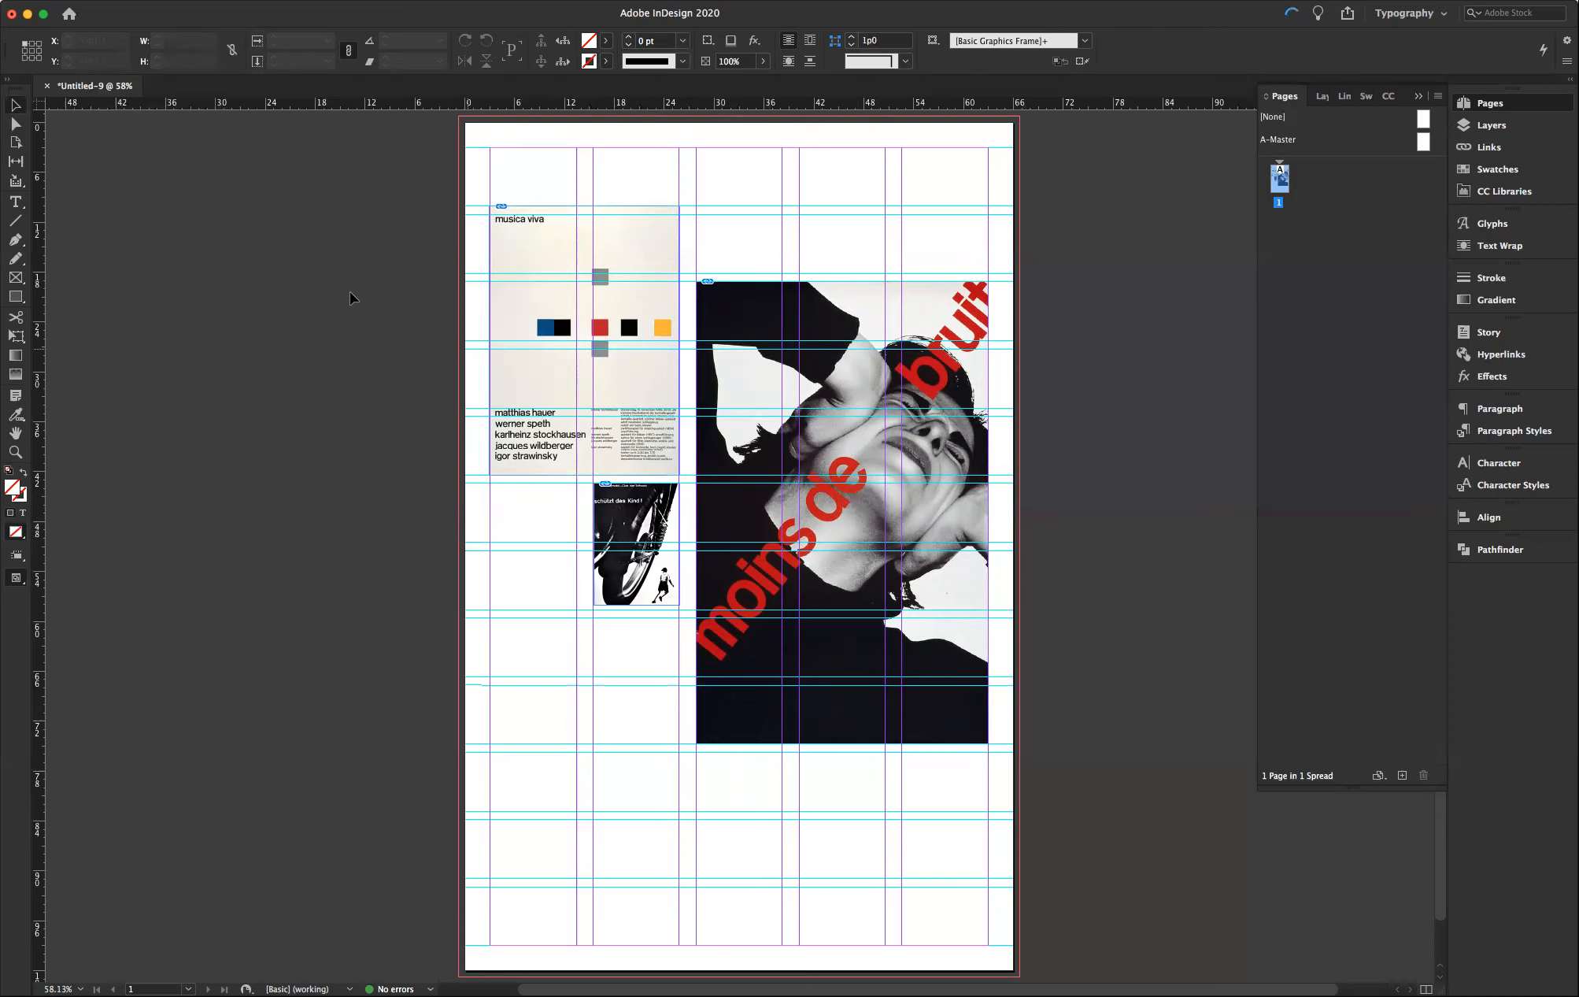
# - Check the layout without guides in Preview mode, and return to the Normal screen mode
pyautogui.click(19, 580)
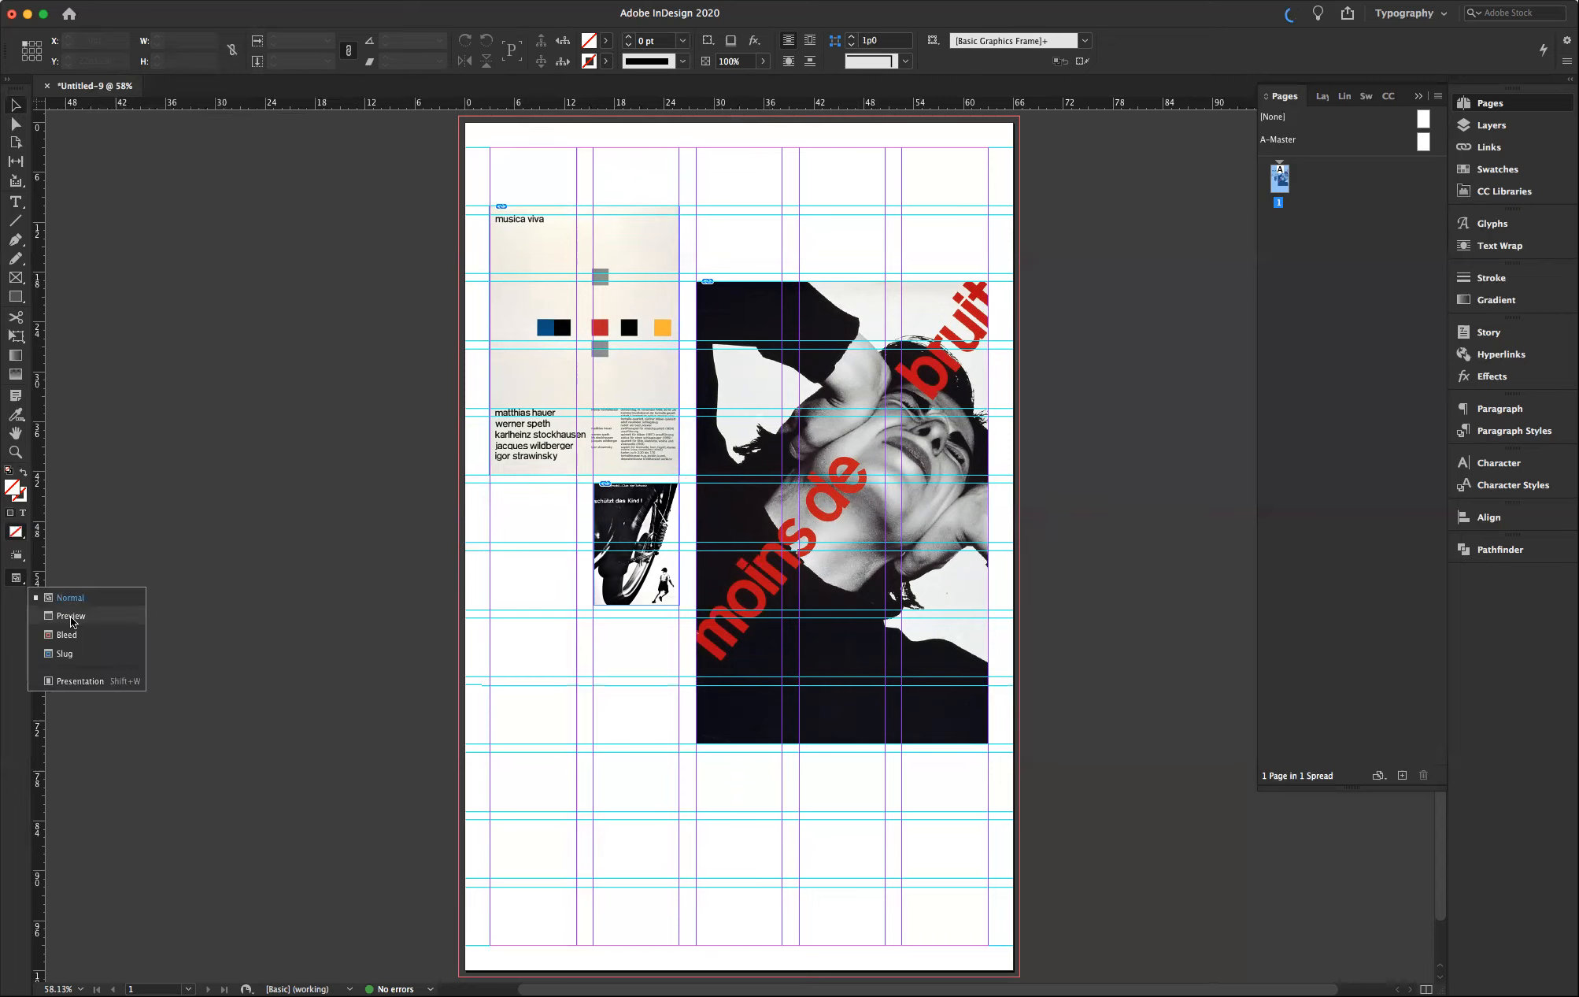
pyautogui.click(70, 616)
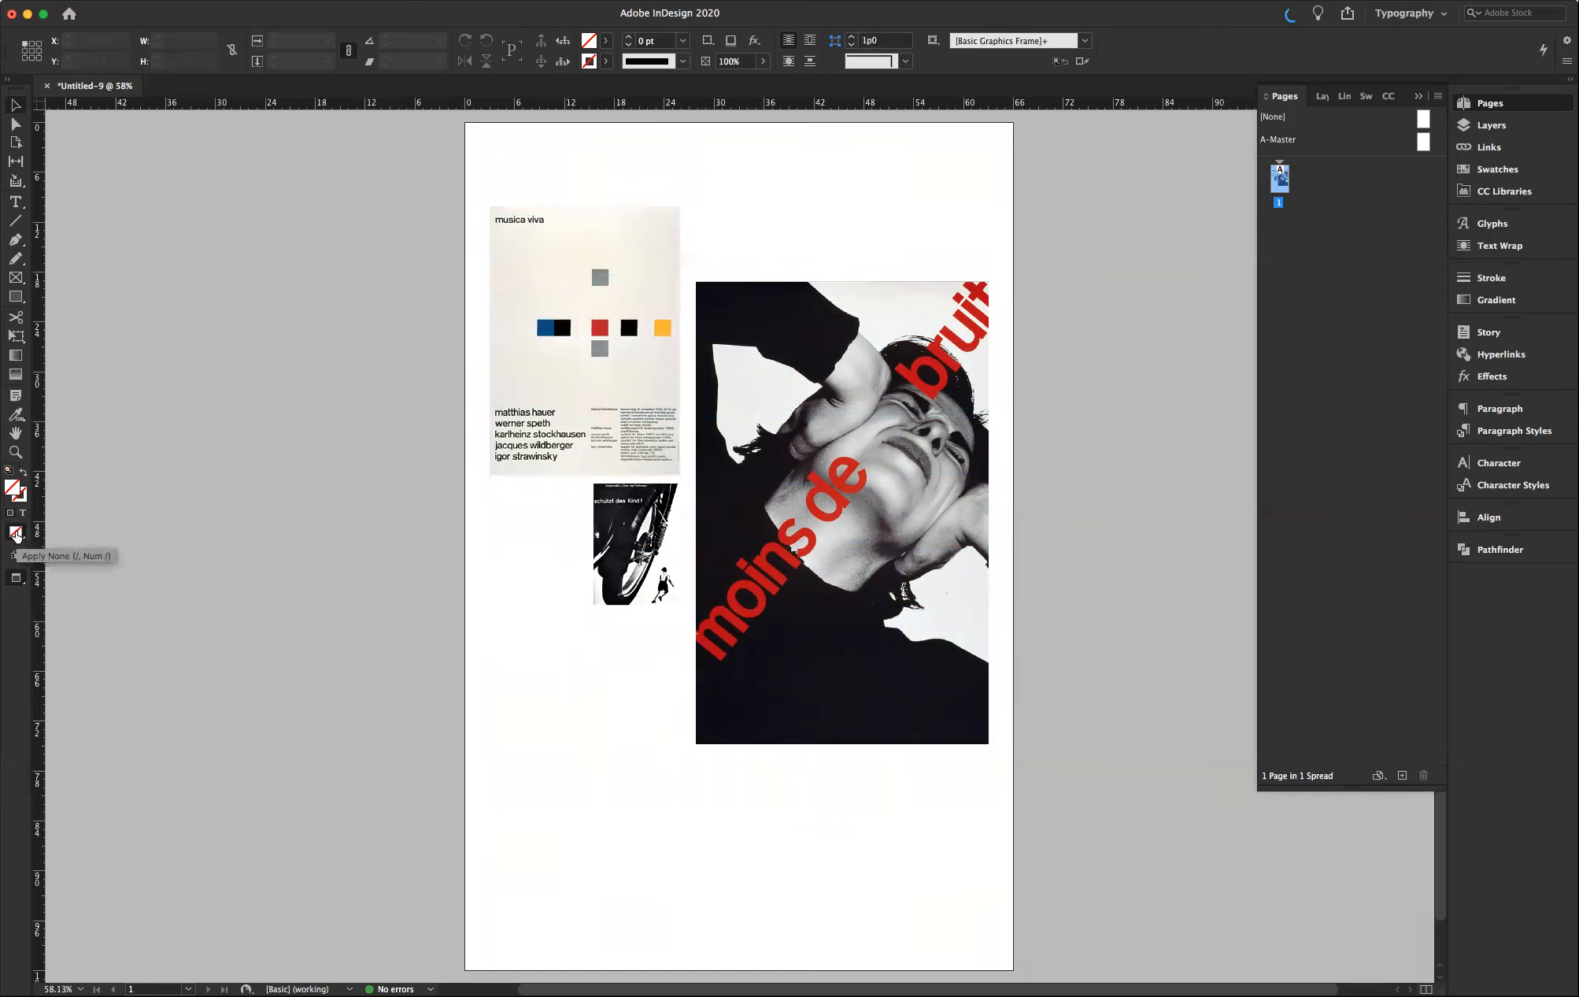
pyautogui.click(19, 581)
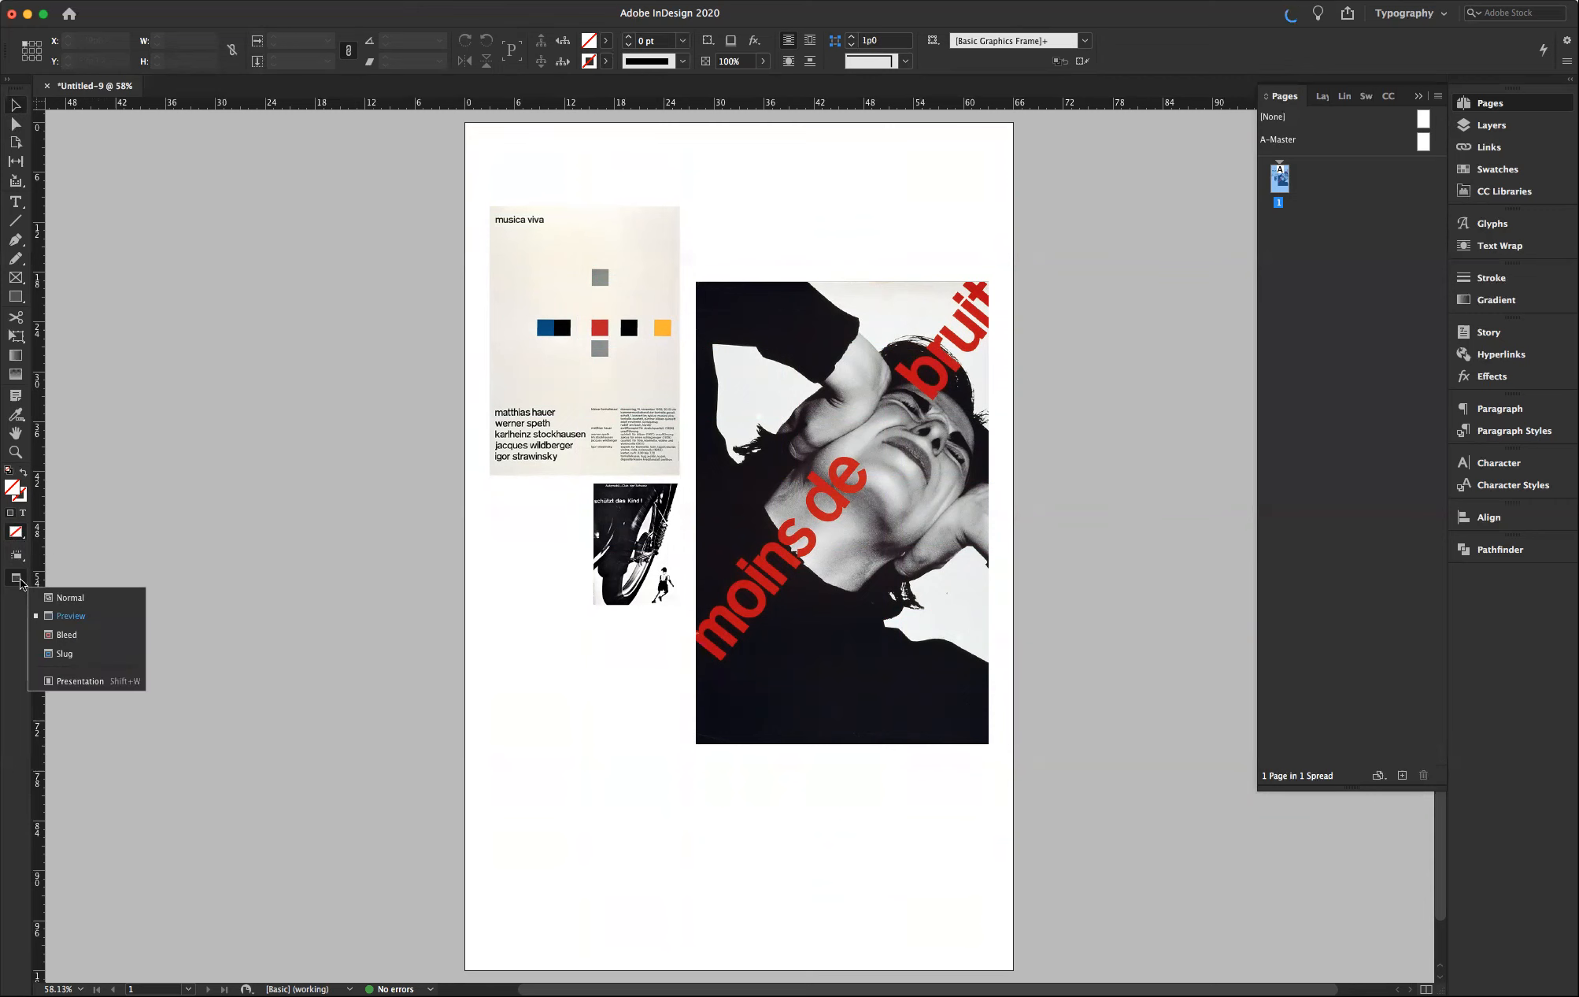
pyautogui.click(67, 600)
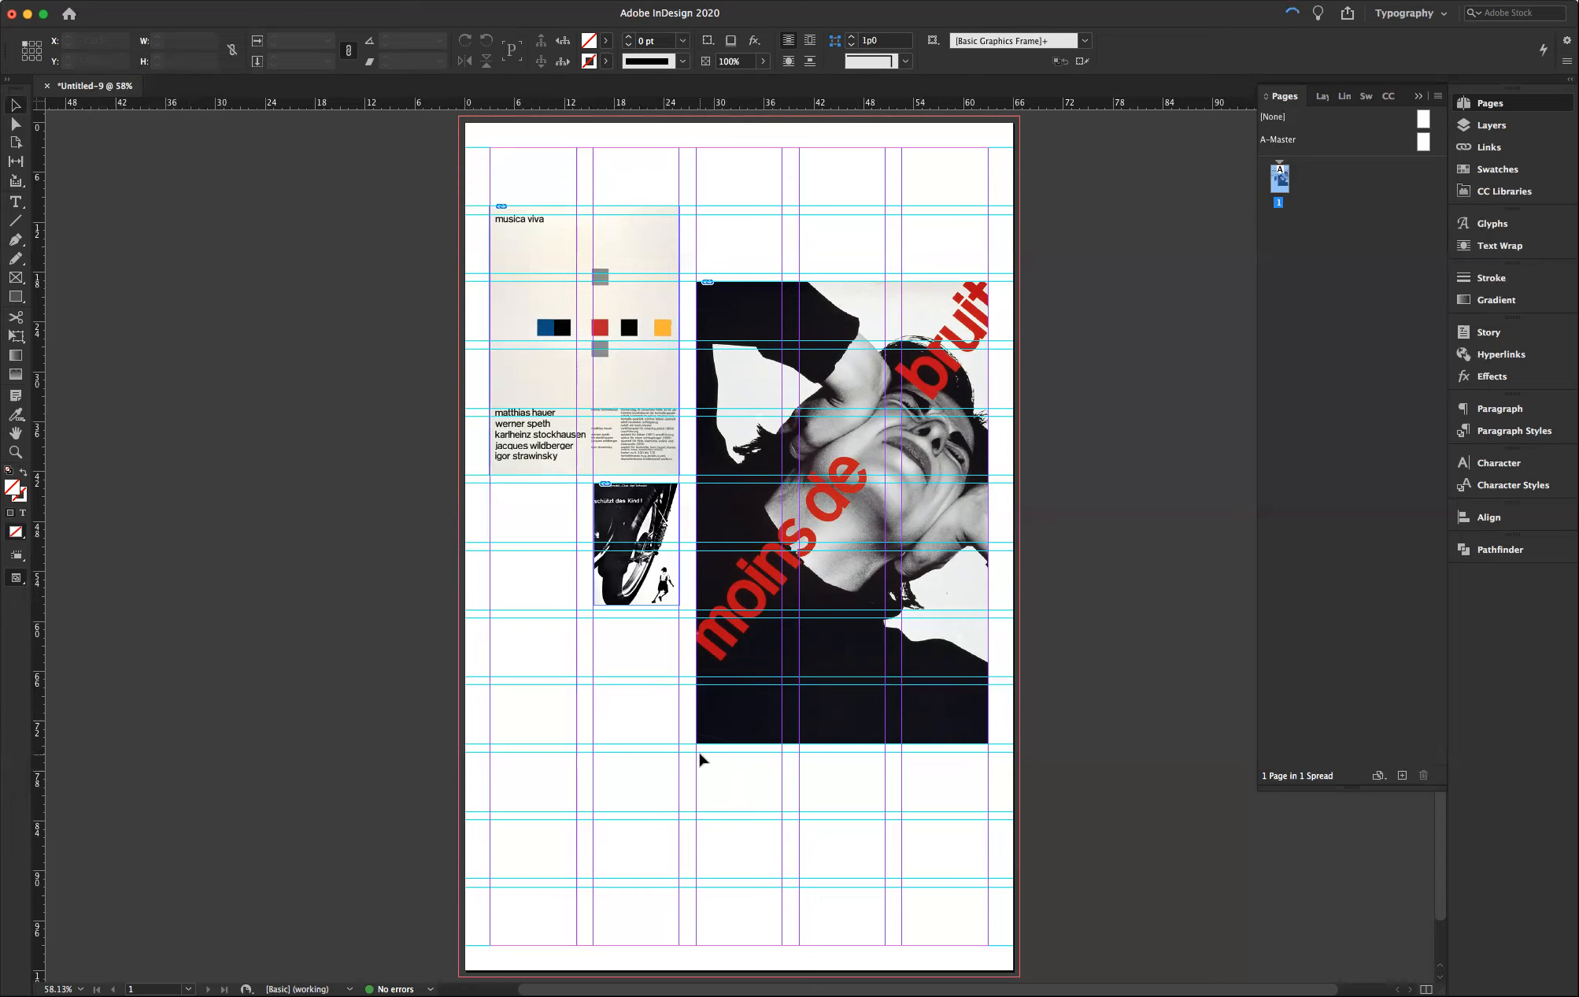
# - Draw a text frame below the large image across its three columns and enter "Josef Müller-Brockmann" as the first line
pyautogui.click(15, 201)
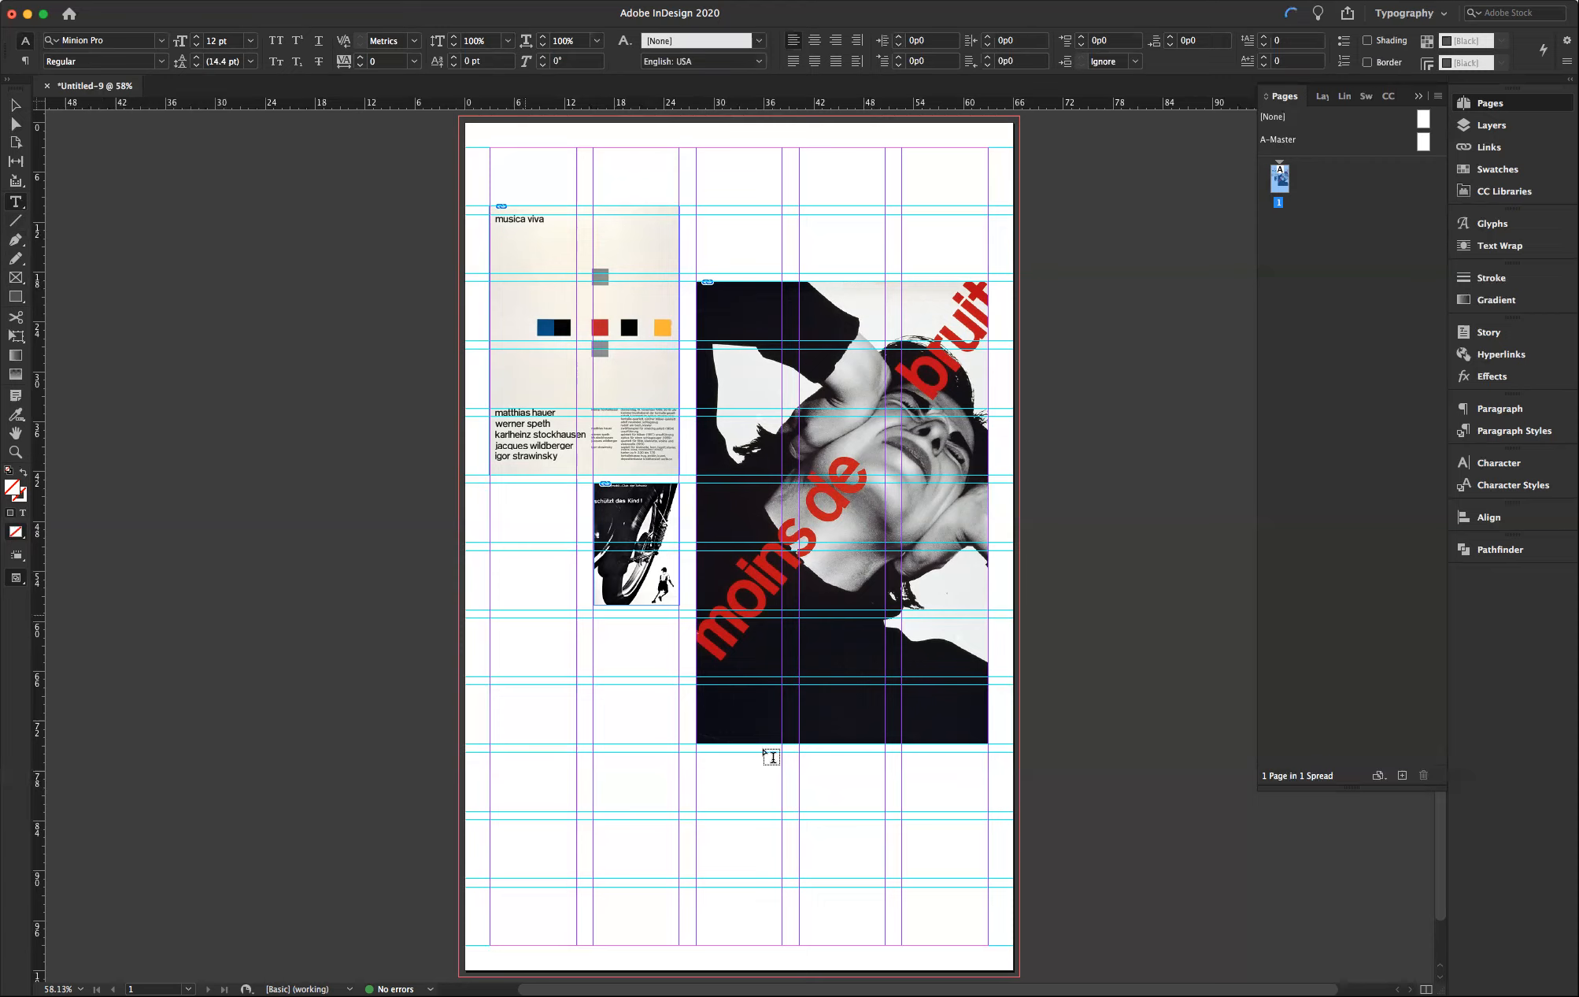
pyautogui.moveTo(697, 754); pyautogui.dragTo(985, 808)
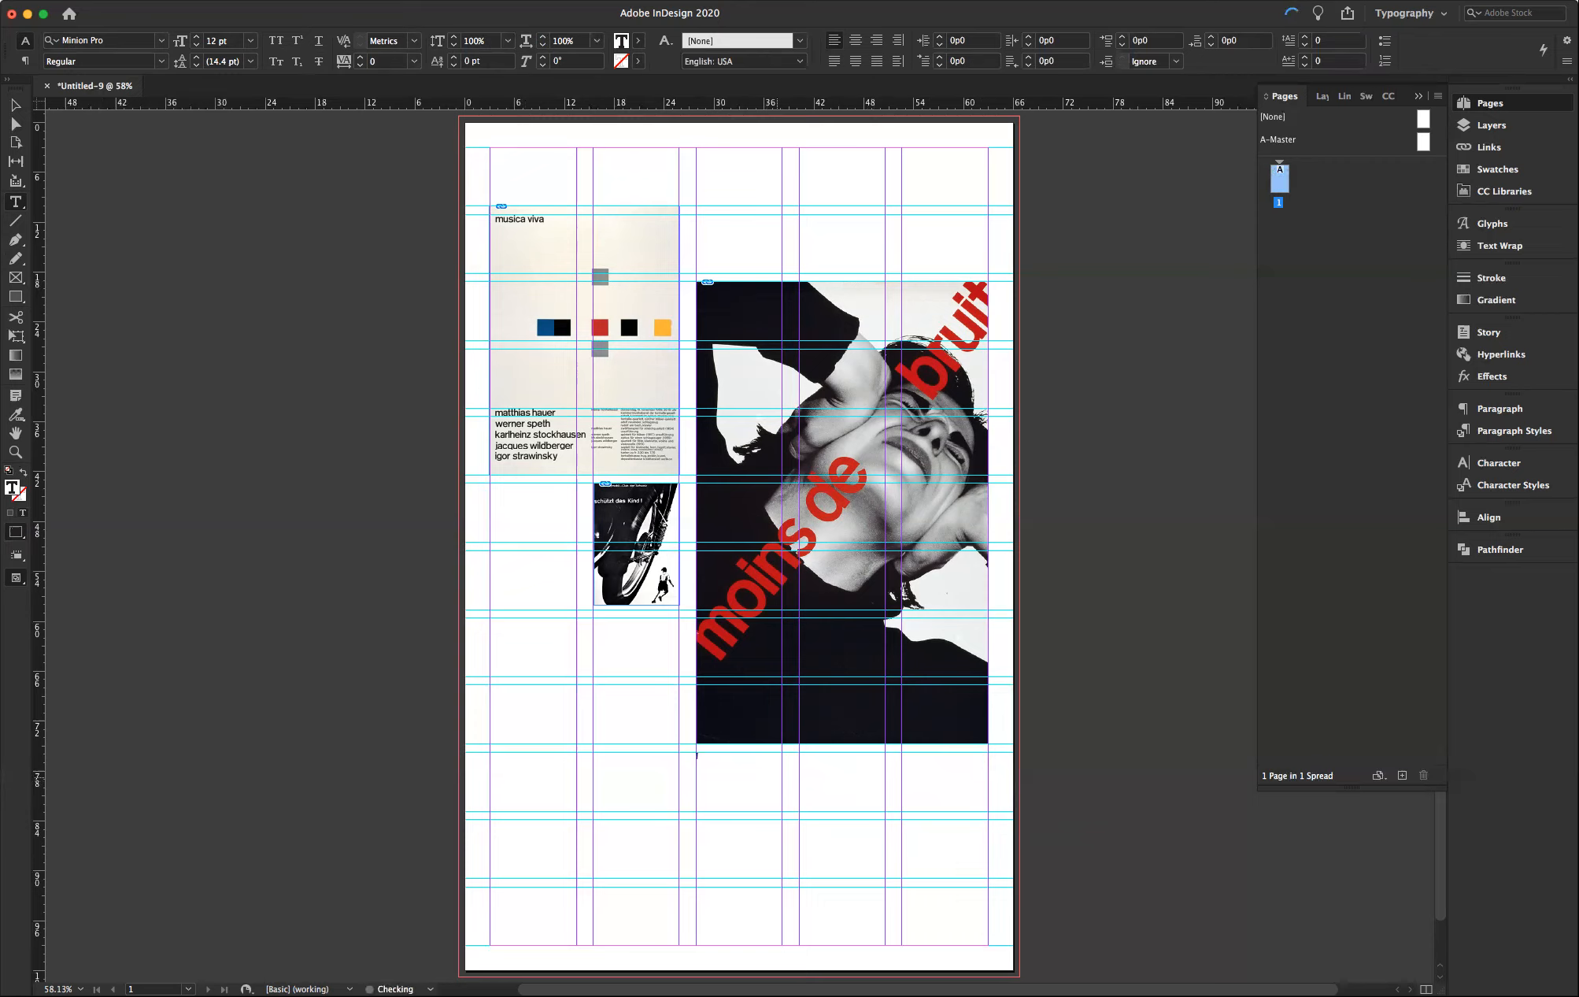
pyautogui.write('To')
pyautogui.write('sef M')
pyautogui.write('üll')
pyautogui.write('er-B')
pyautogui.write('rockman')
pyautogui.click(723, 754)
pyautogui.moveTo(721, 754); pyautogui.dragTo(725, 755)
pyautogui.click(725, 755)
pyautogui.click(774, 756)
pyautogui.write('n')
# - Add the second line "The Grid" in quotation marks and begin the third line with "Tuesday, December"
pyautogui.press('Return')
pyautogui.write('"Th')
pyautogui.write('e Grid"')
pyautogui.press('Return')
pyautogui.write('Tuesday, December')
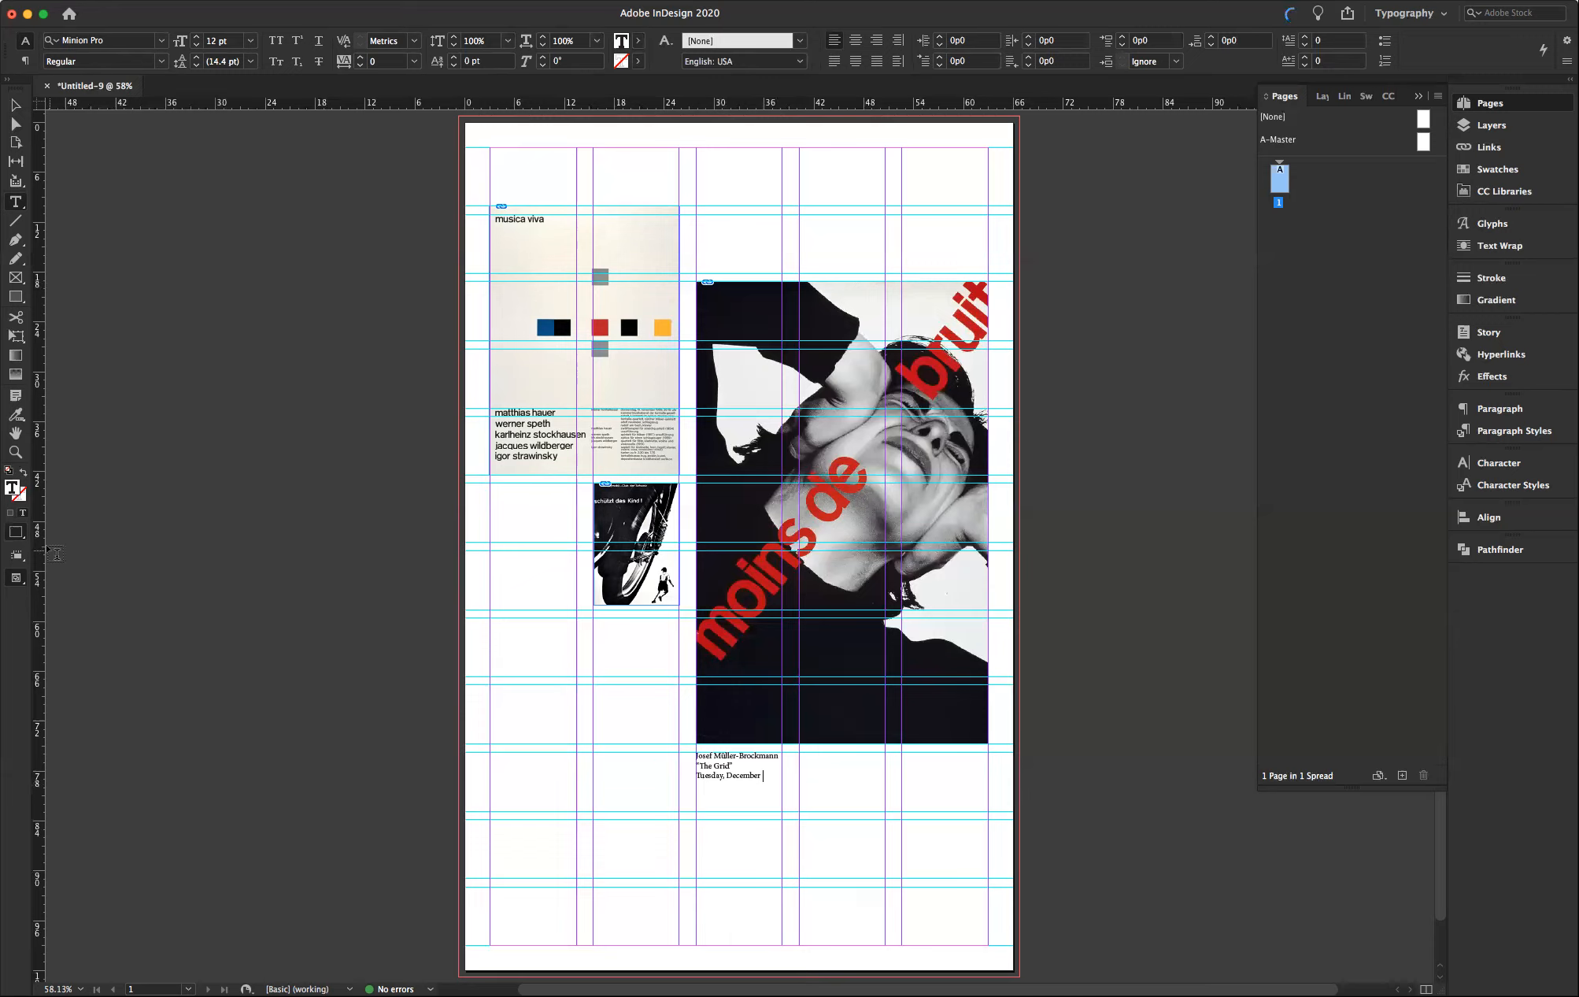
# - Complete the date line of the text with "15, 6:30pm" and deselect the text frame
pyautogui.click(15, 452)
pyautogui.moveTo(644, 684); pyautogui.dragTo(1030, 886)
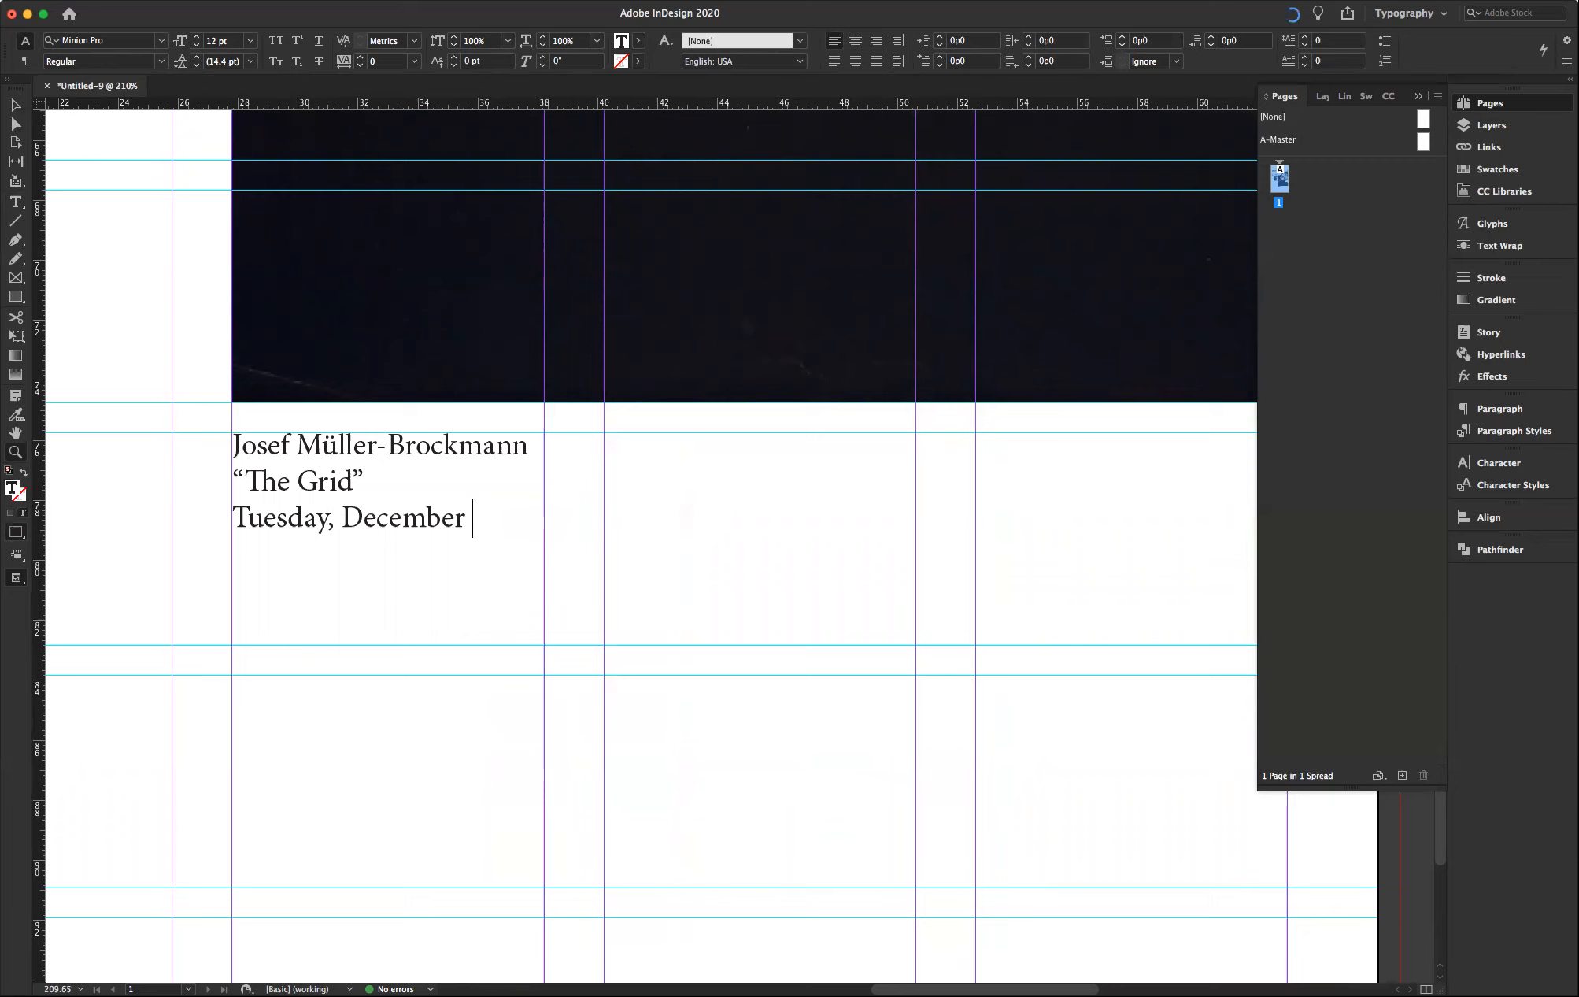
pyautogui.press('super+Tab')
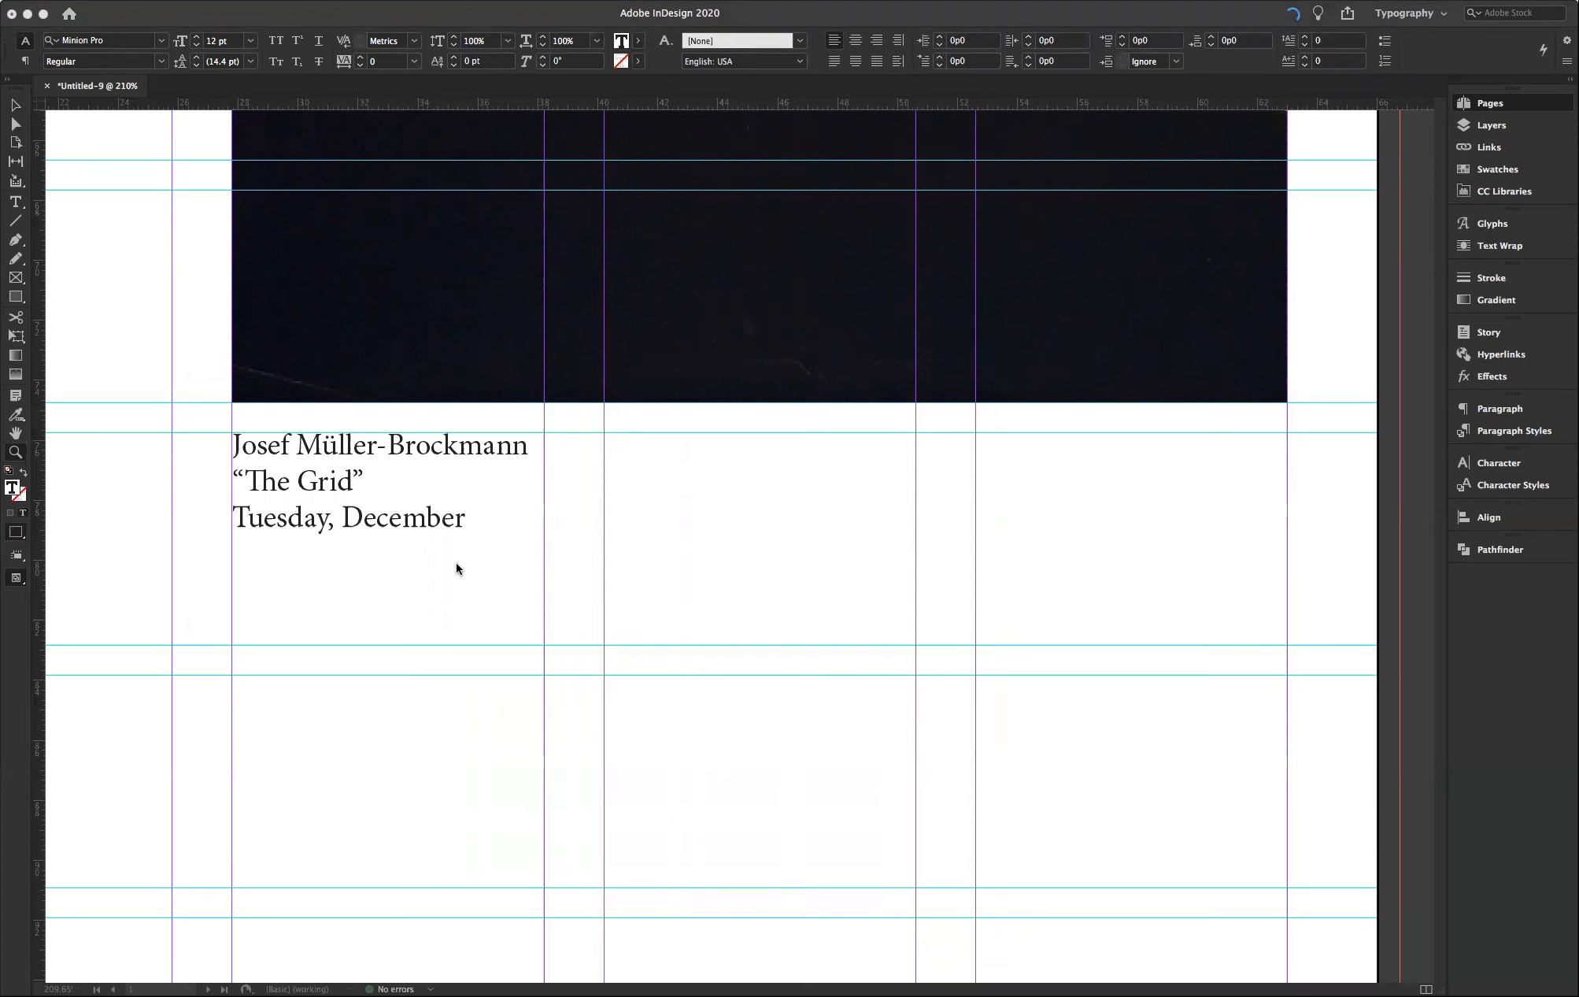
pyautogui.click(480, 517)
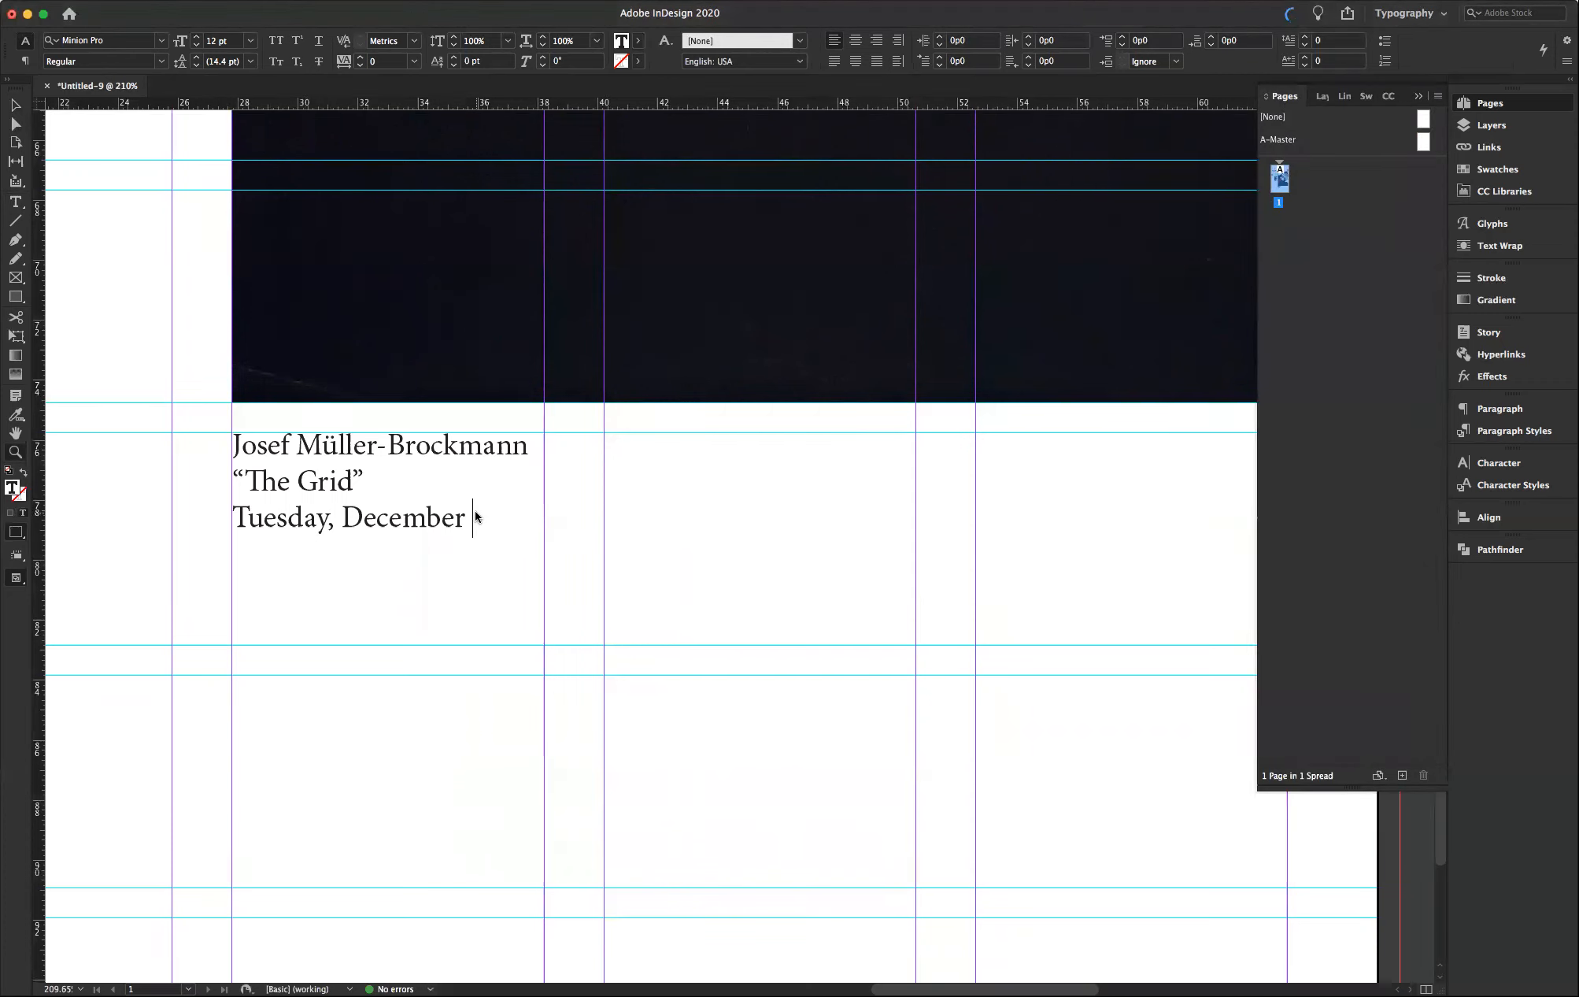
pyautogui.write('15, 6:30pm')
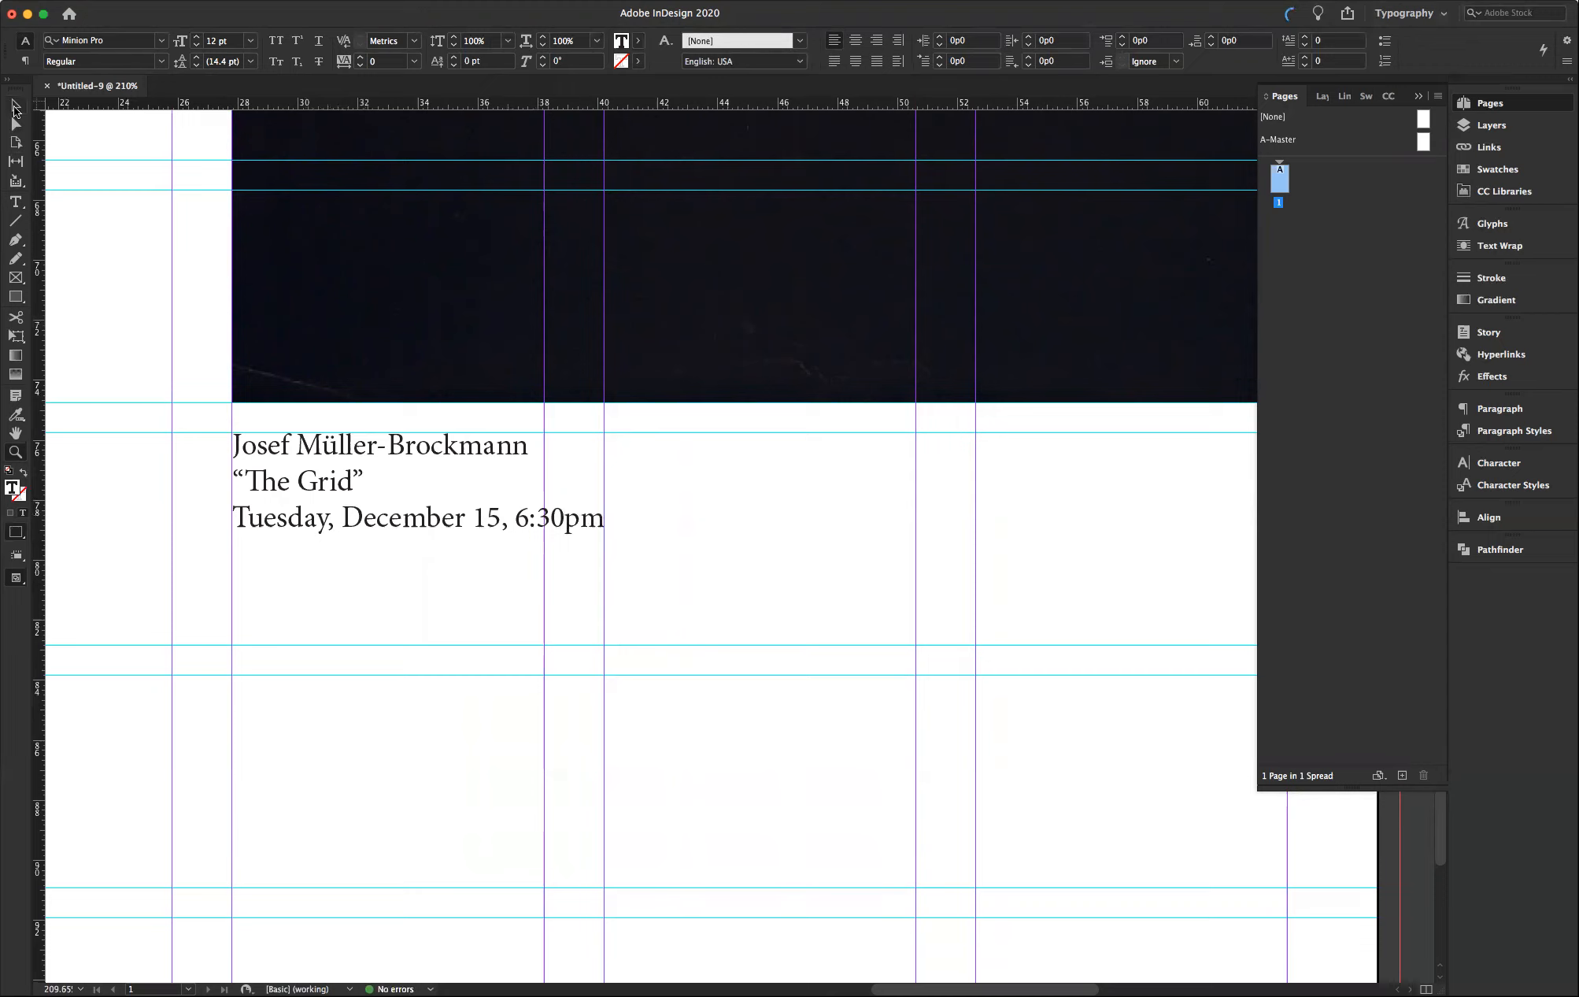
pyautogui.click(16, 105)
pyautogui.click(181, 322)
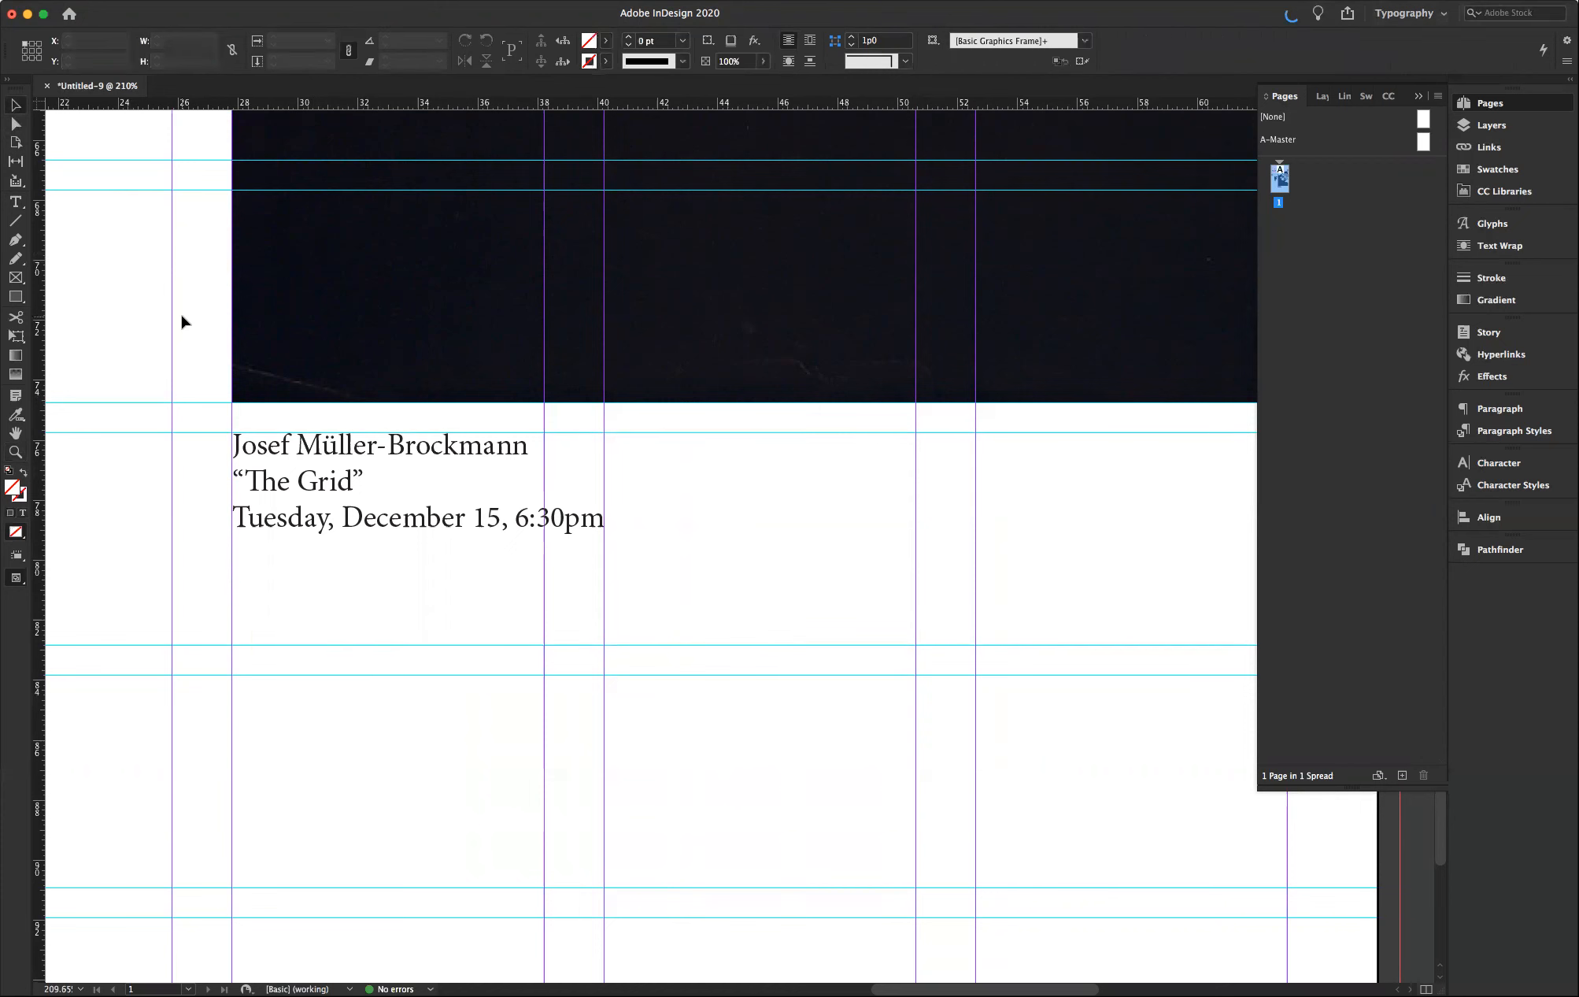
# - Select all three lines of event text below the large image and set their typeface to Univers
pyautogui.press('super+0')
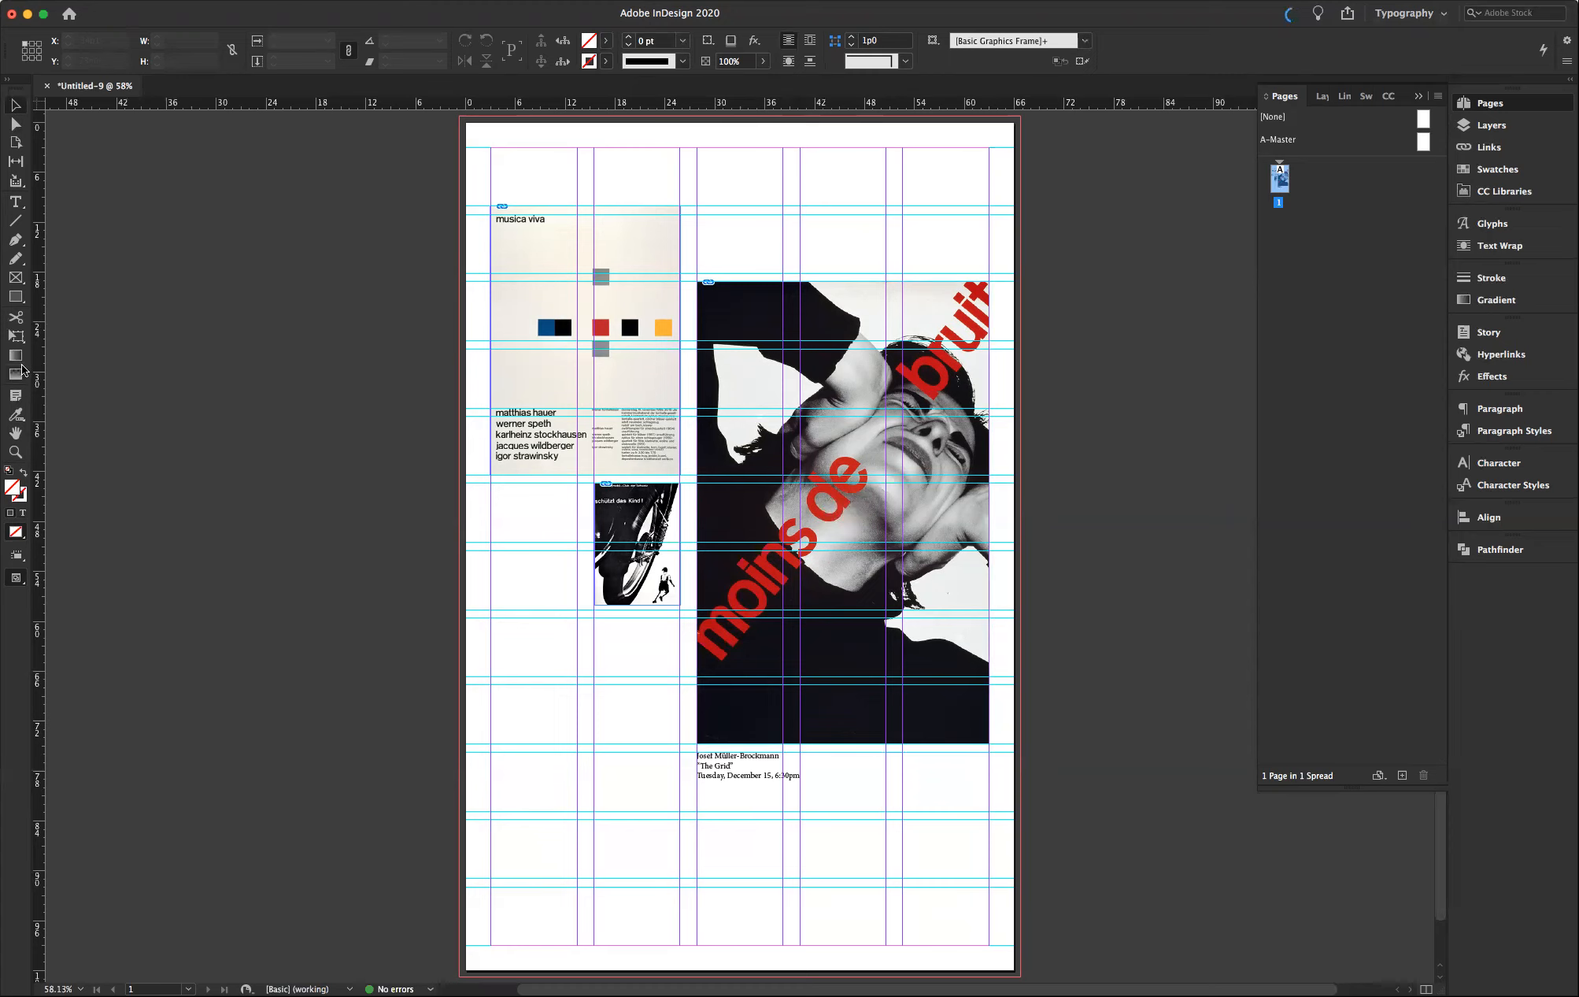
pyautogui.click(15, 452)
pyautogui.moveTo(505, 710); pyautogui.dragTo(1071, 865)
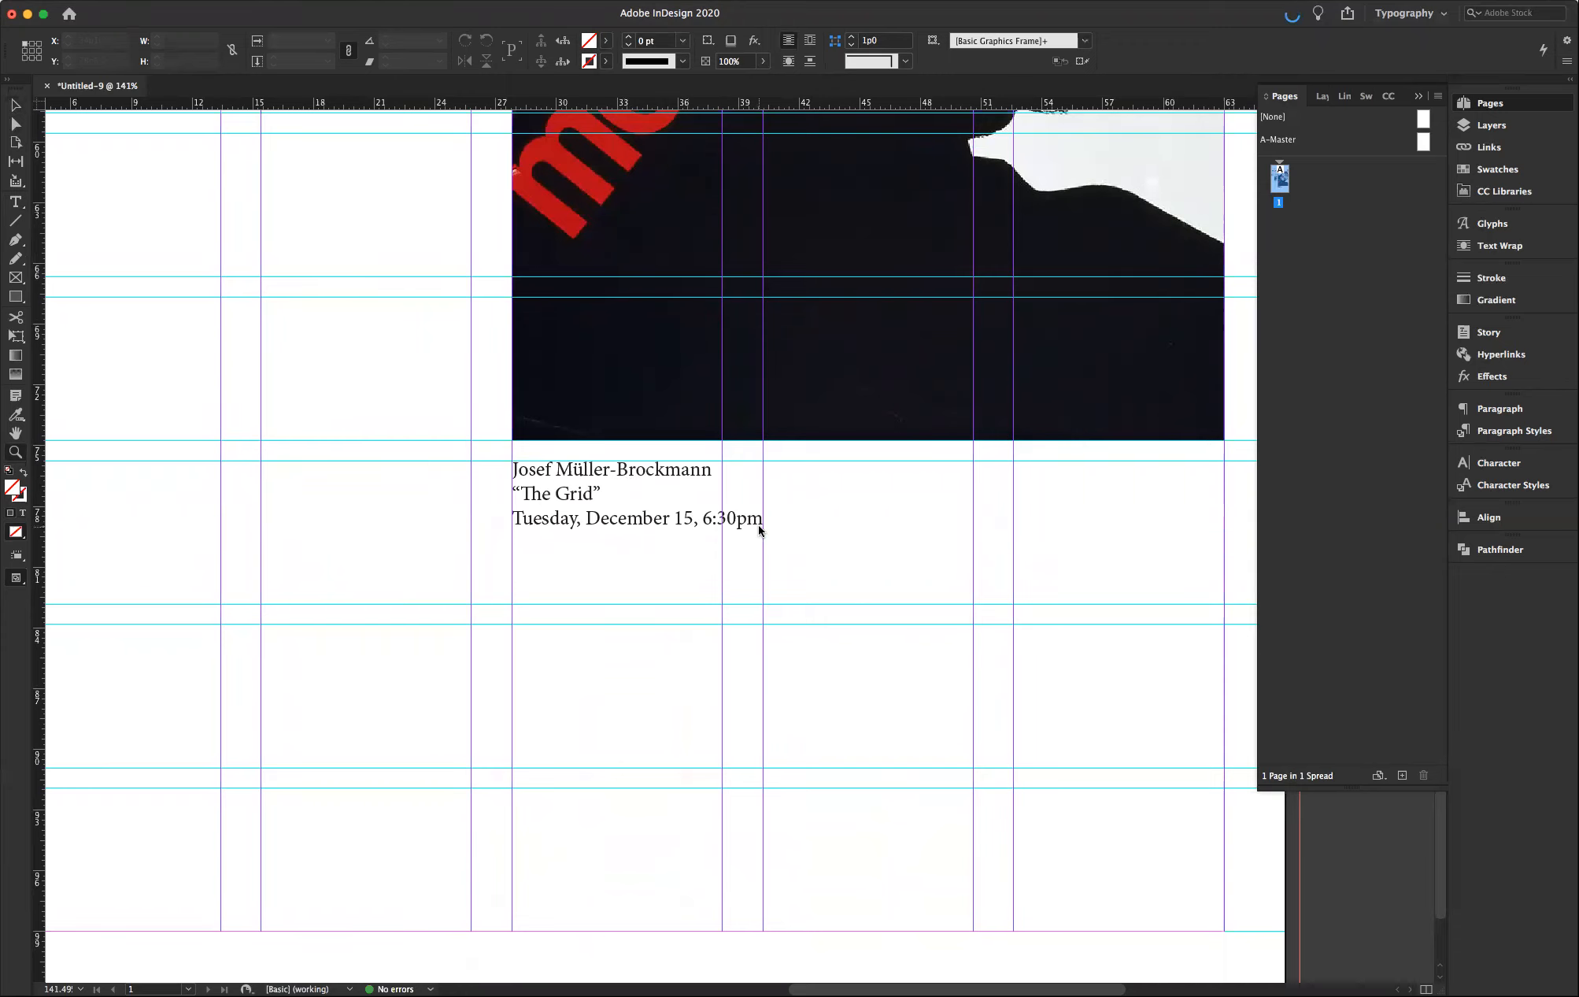
pyautogui.click(732, 525)
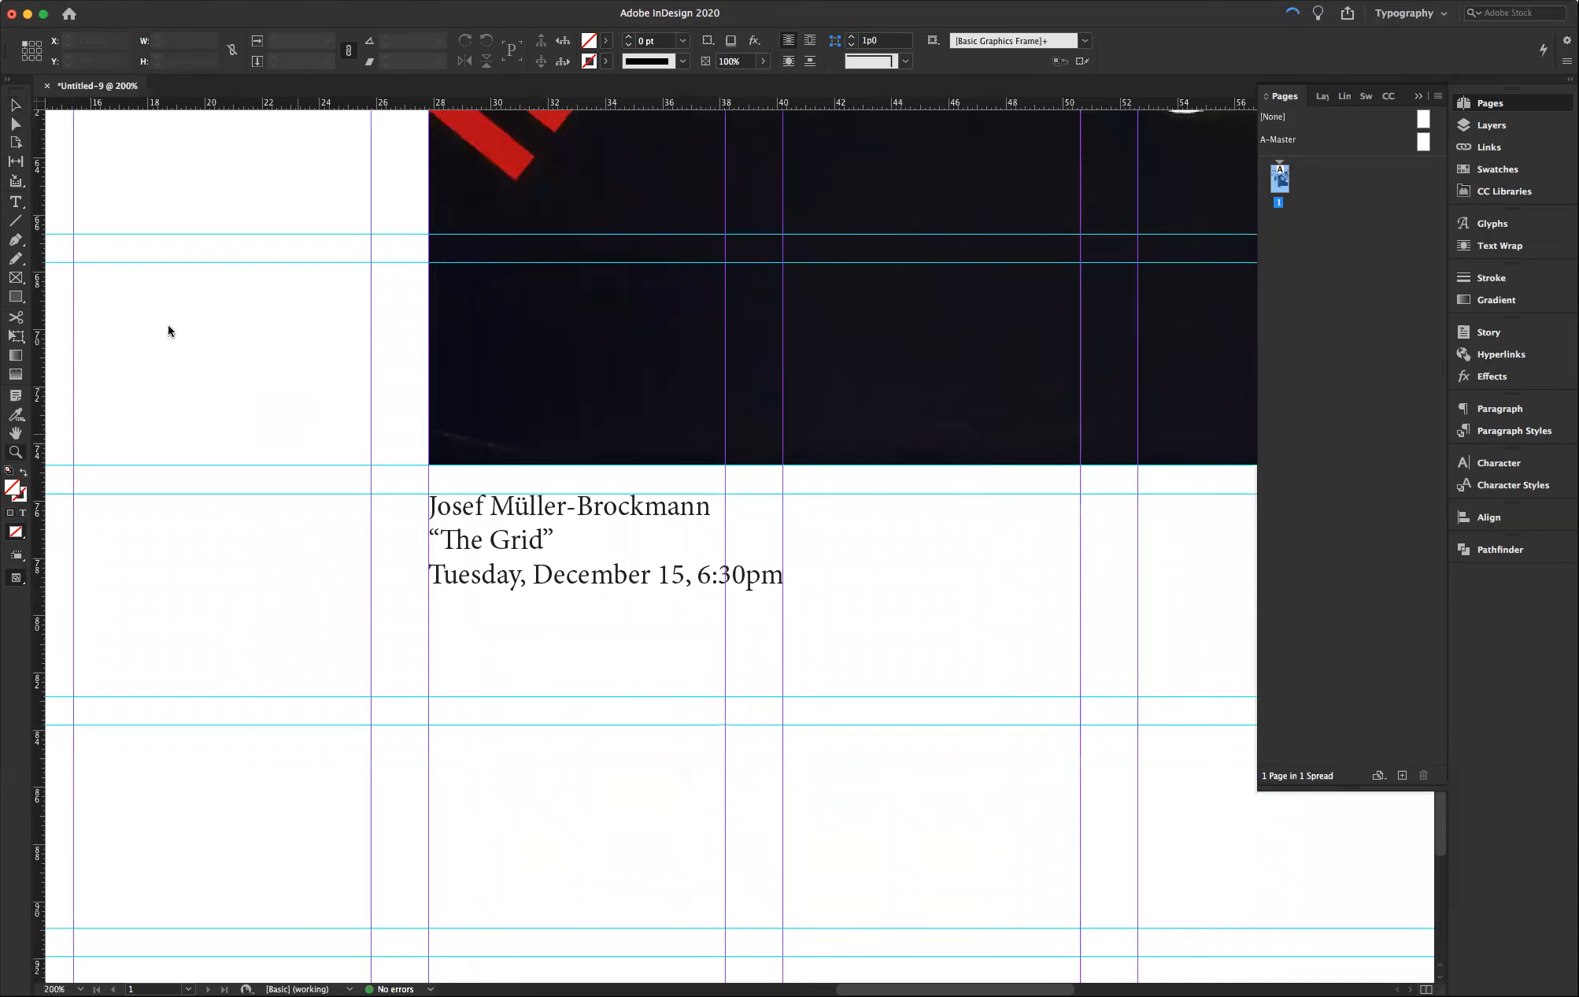
pyautogui.click(16, 202)
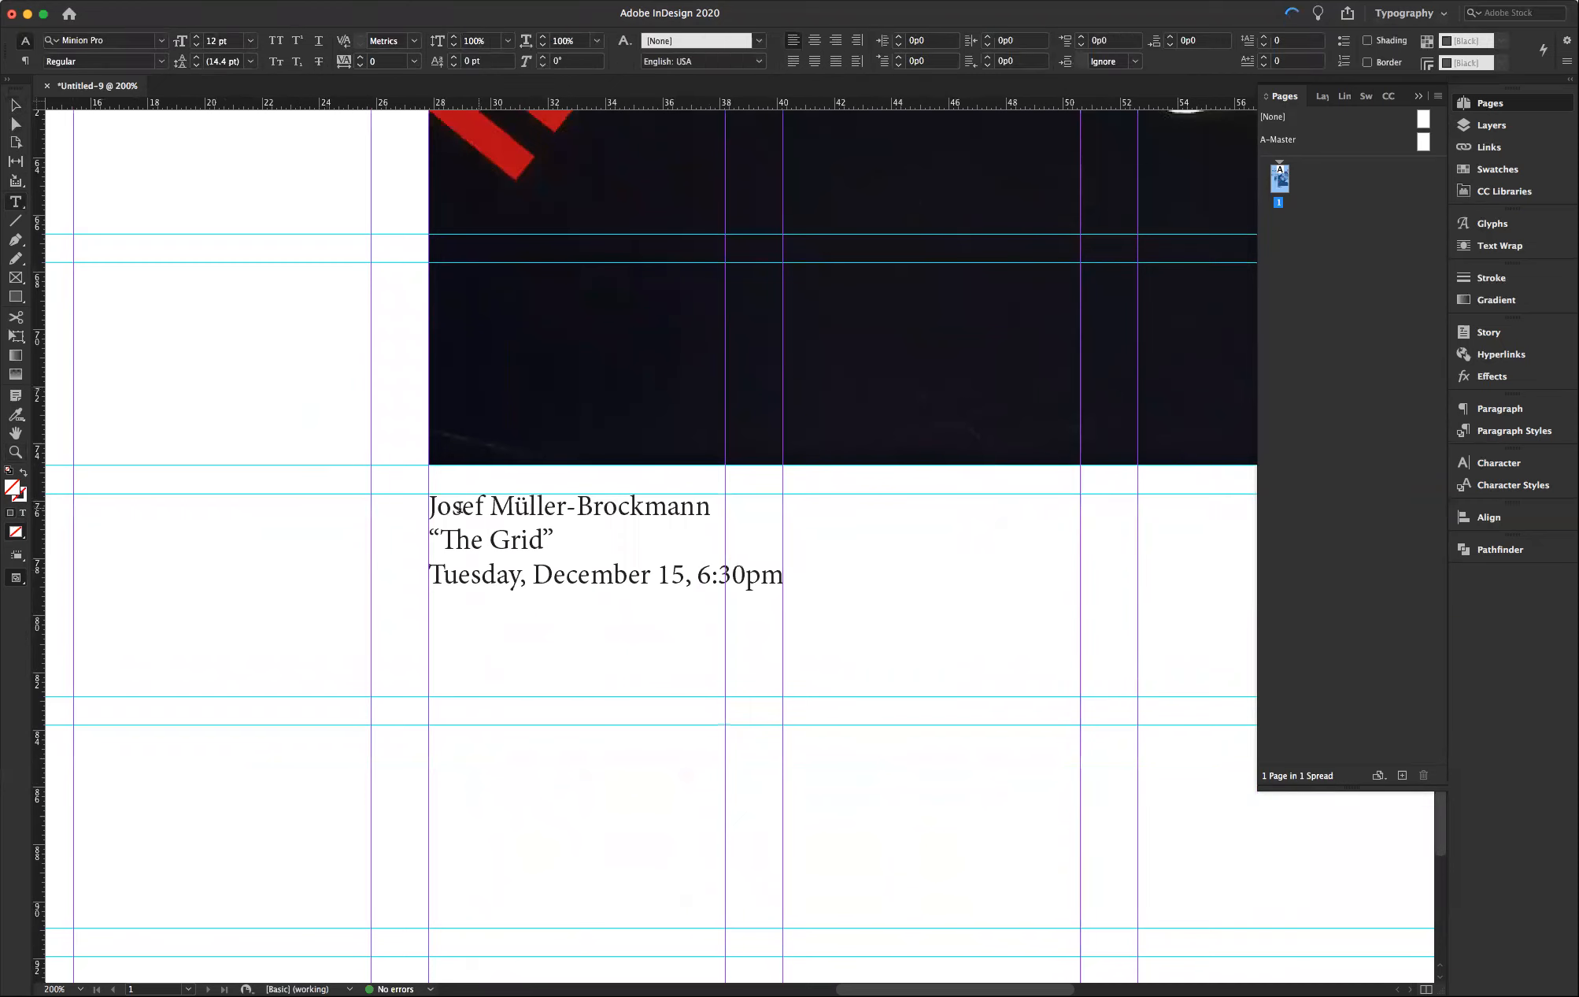
pyautogui.moveTo(429, 506); pyautogui.dragTo(920, 585)
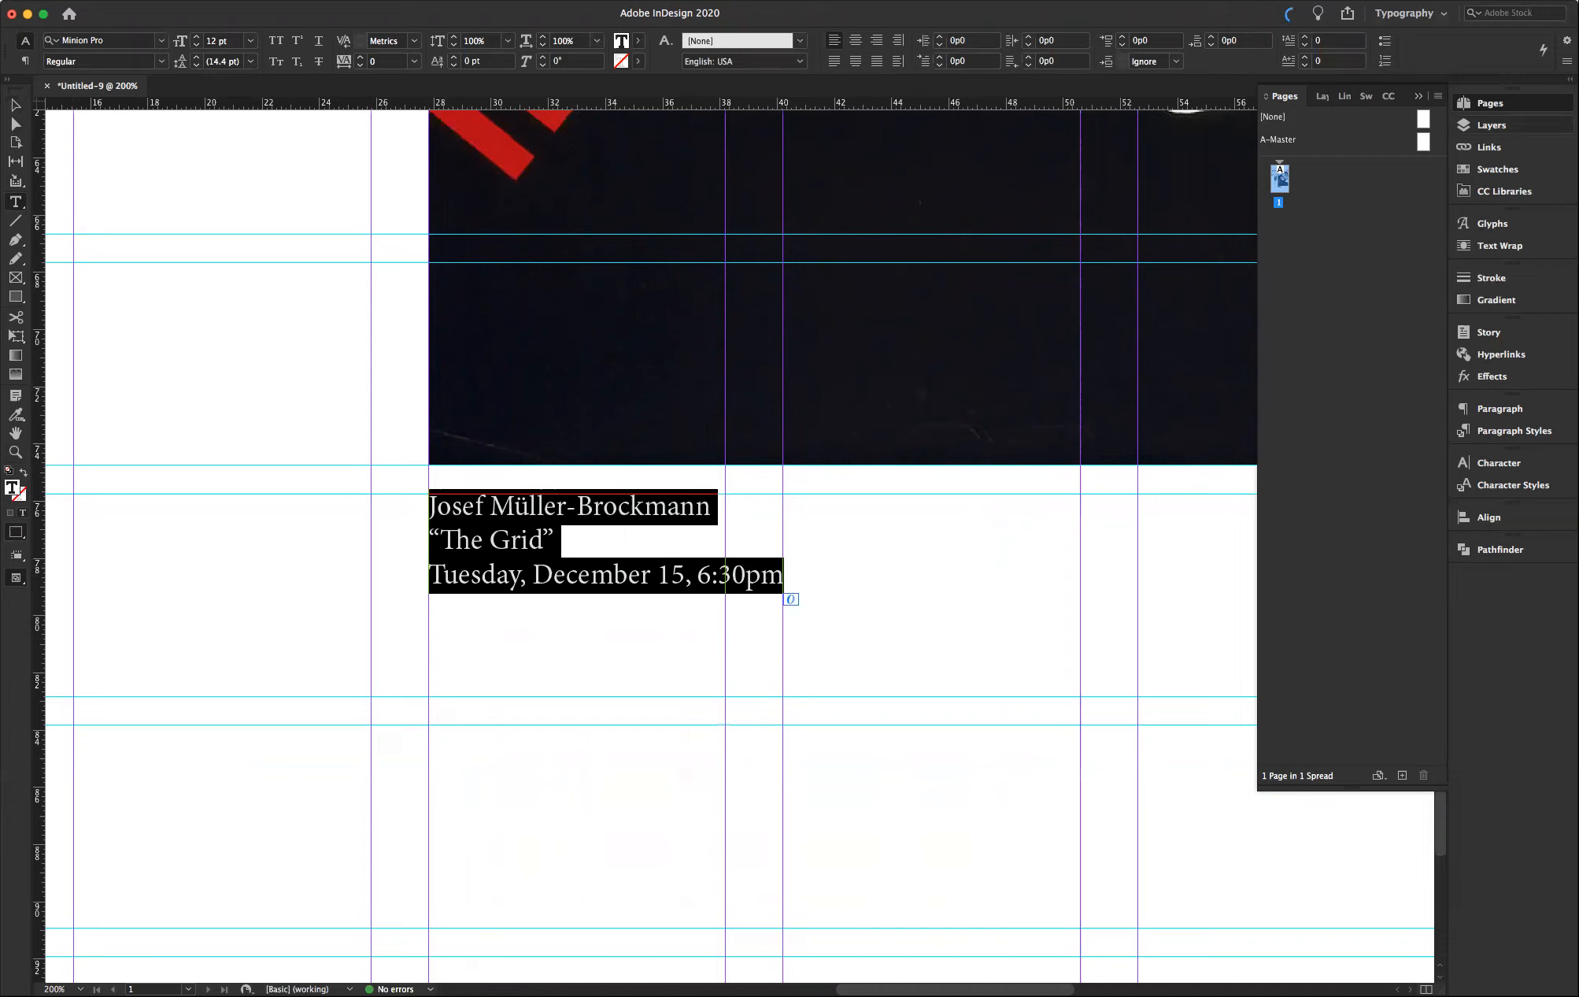
pyautogui.click(1477, 465)
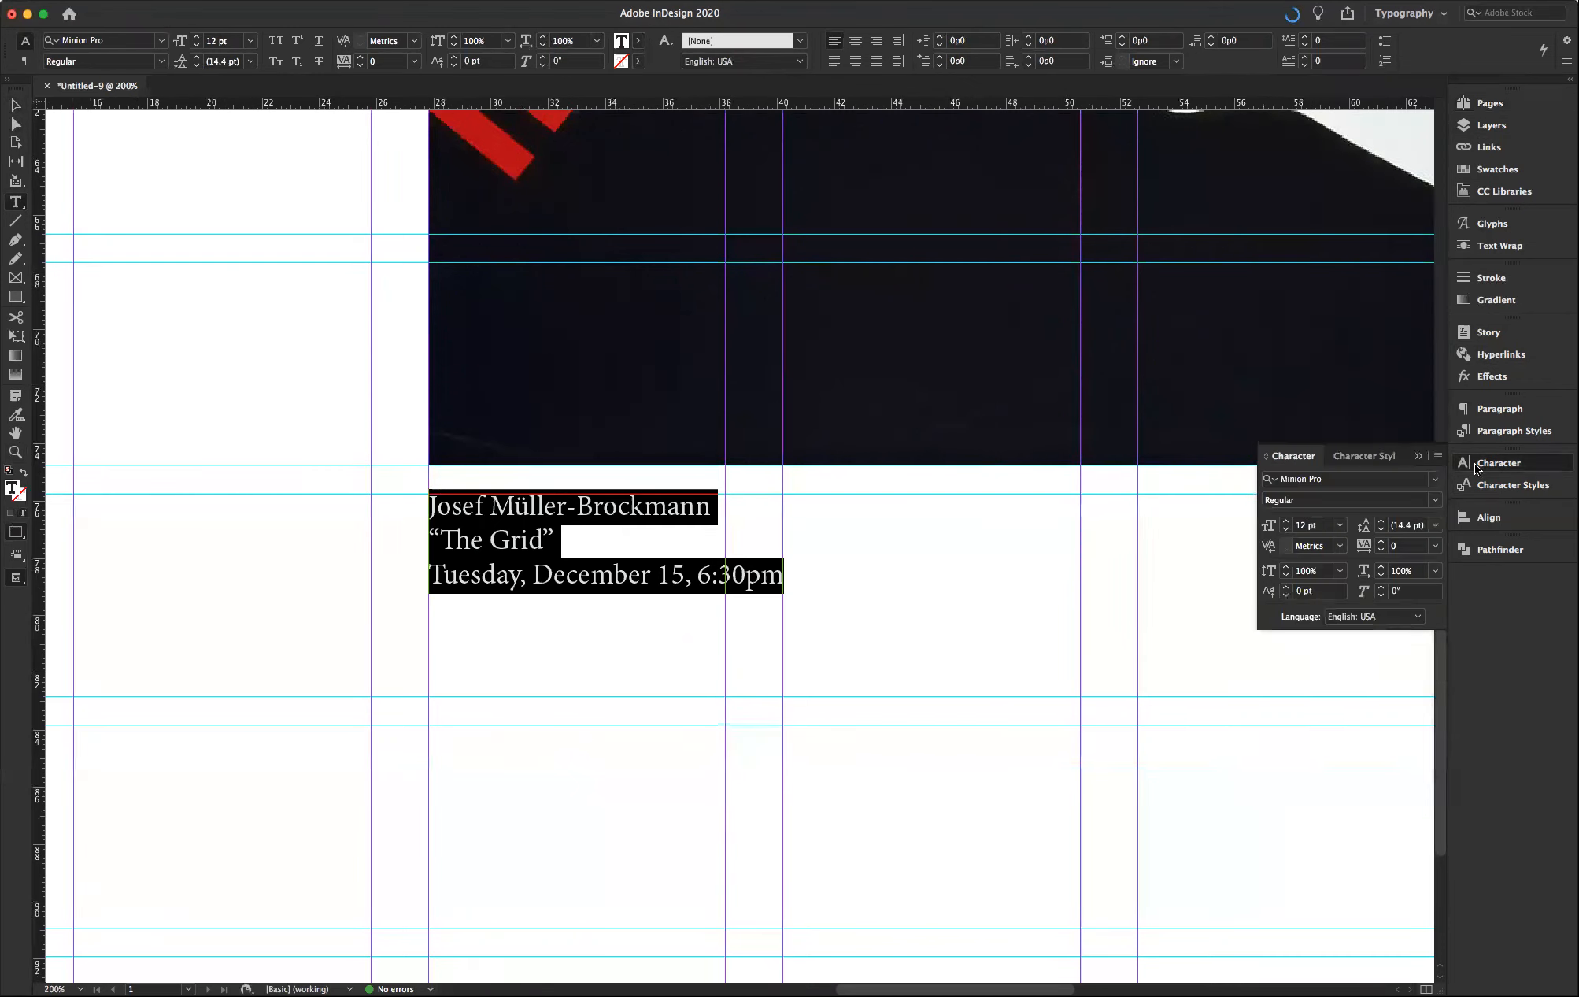
pyautogui.click(1434, 480)
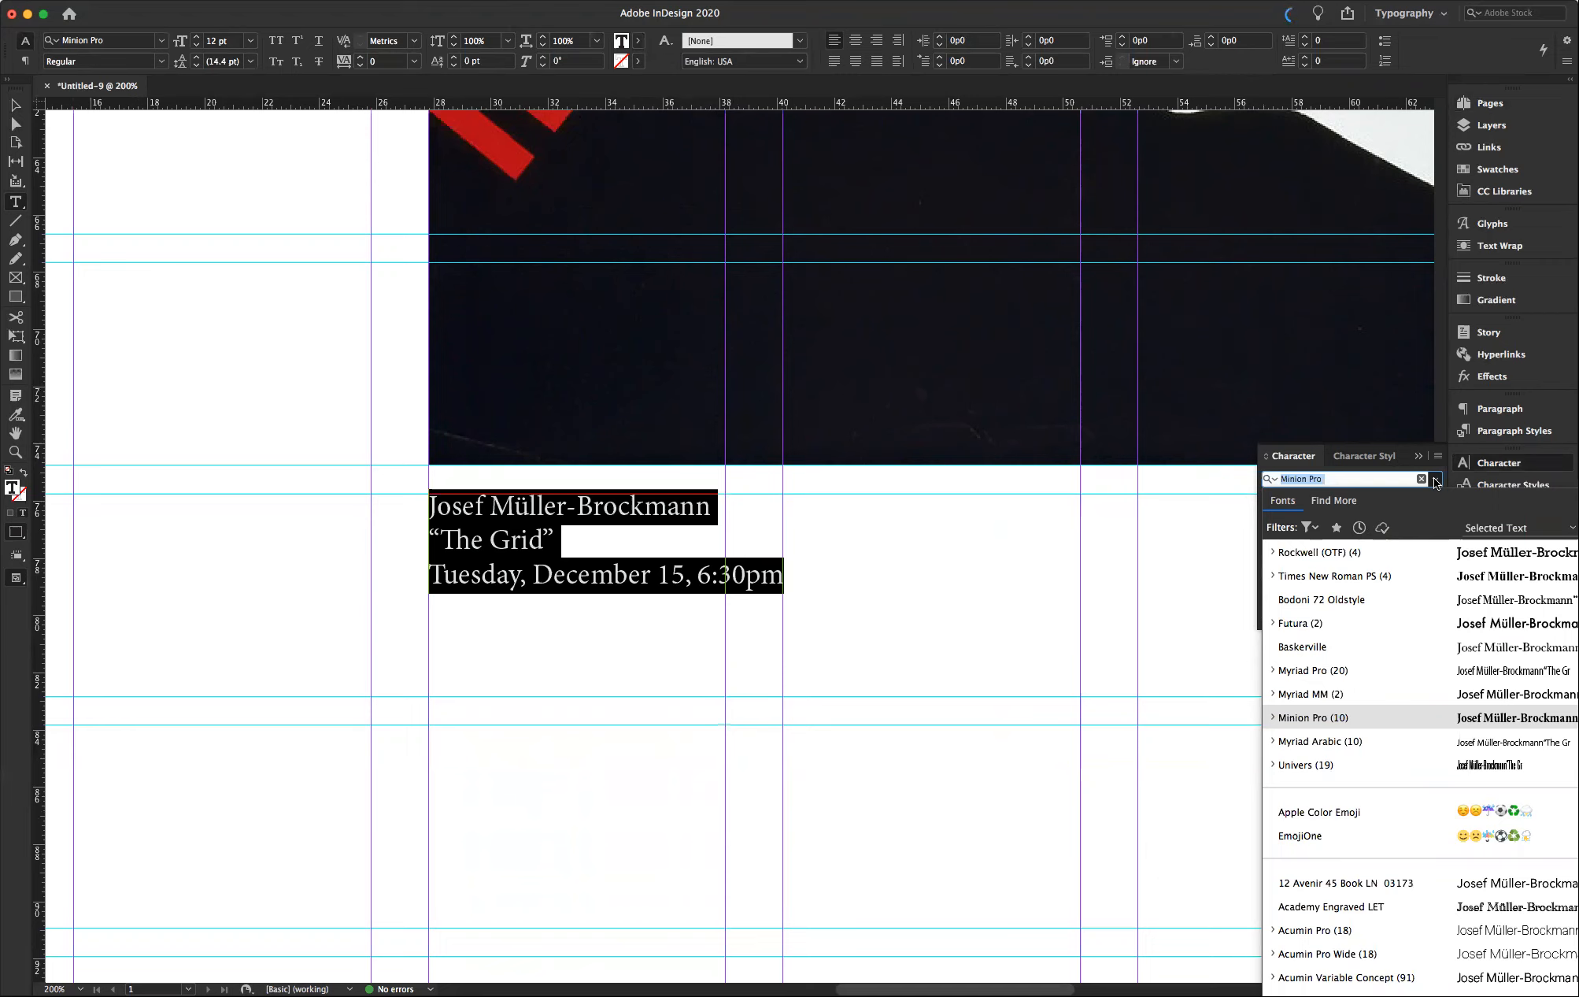
pyautogui.click(1332, 760)
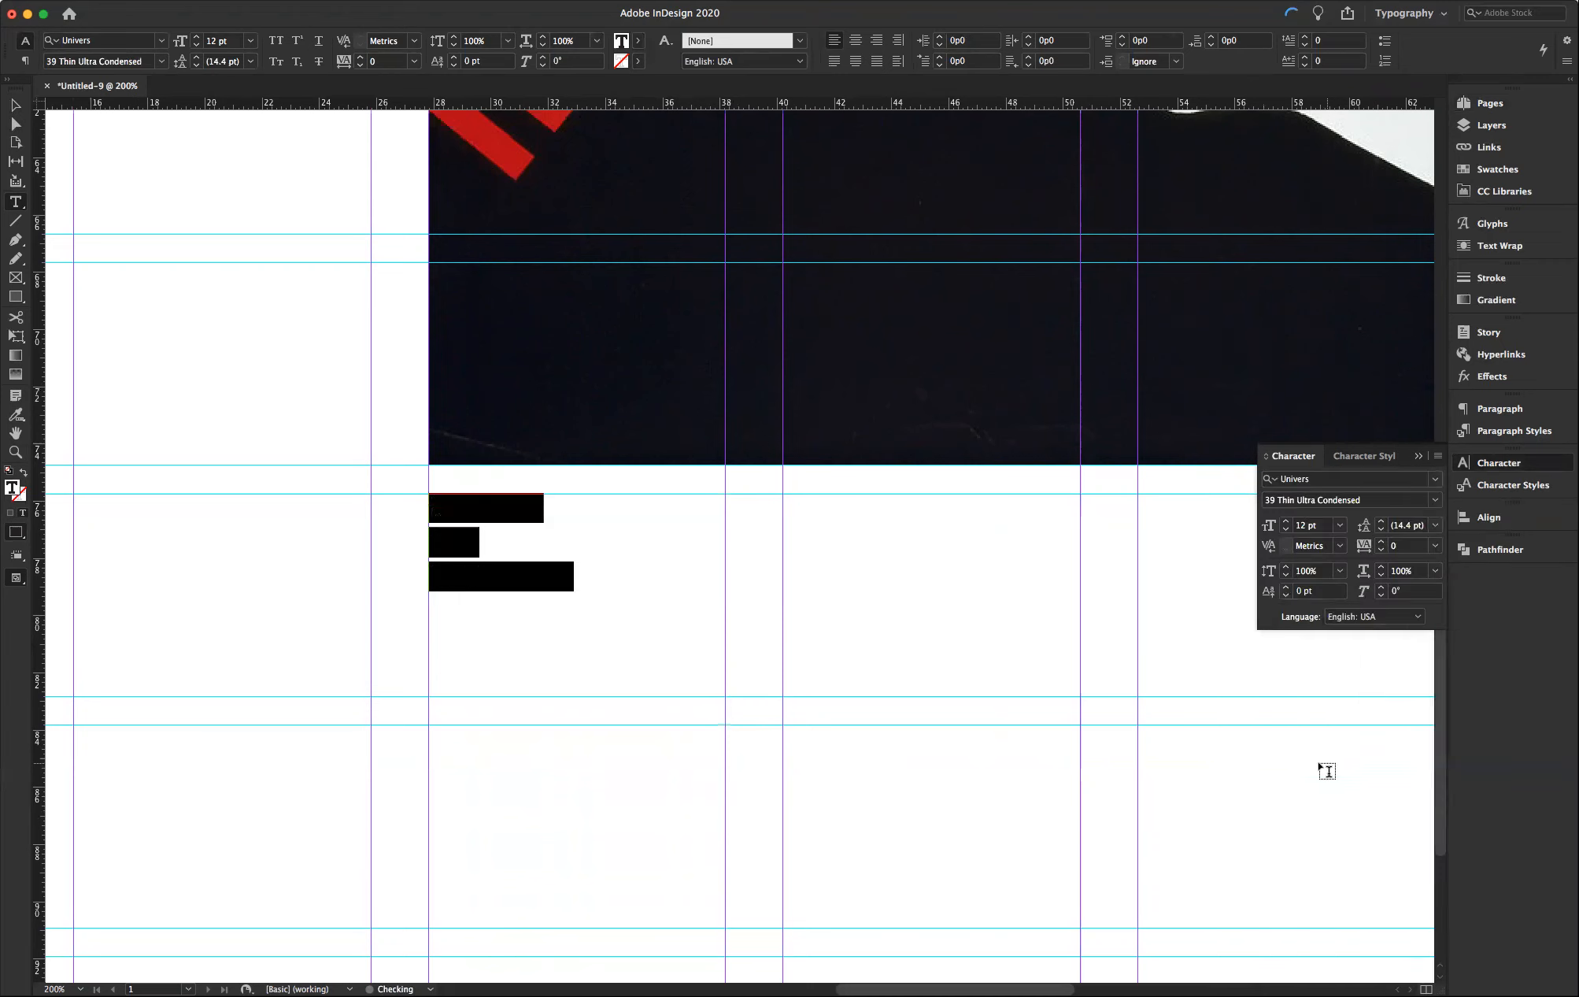
# - Try the Univers styles 93 Extra Black Extended, 85 Extra Black and 65 Bold on the selected event text
pyautogui.click(1435, 501)
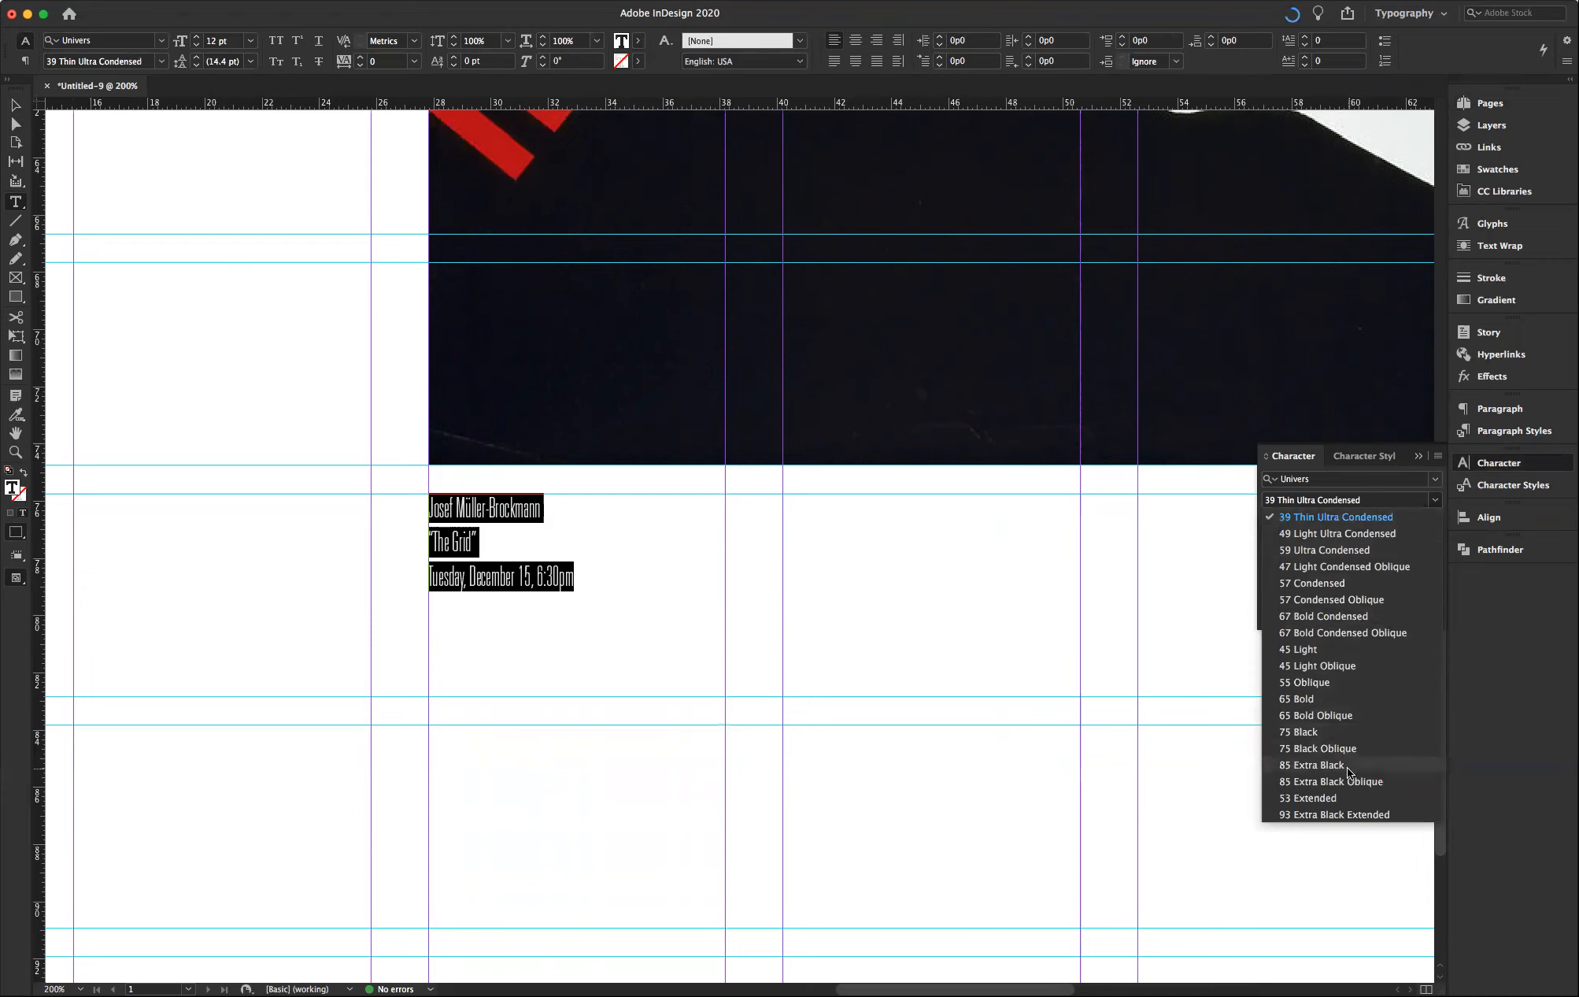
pyautogui.click(1318, 814)
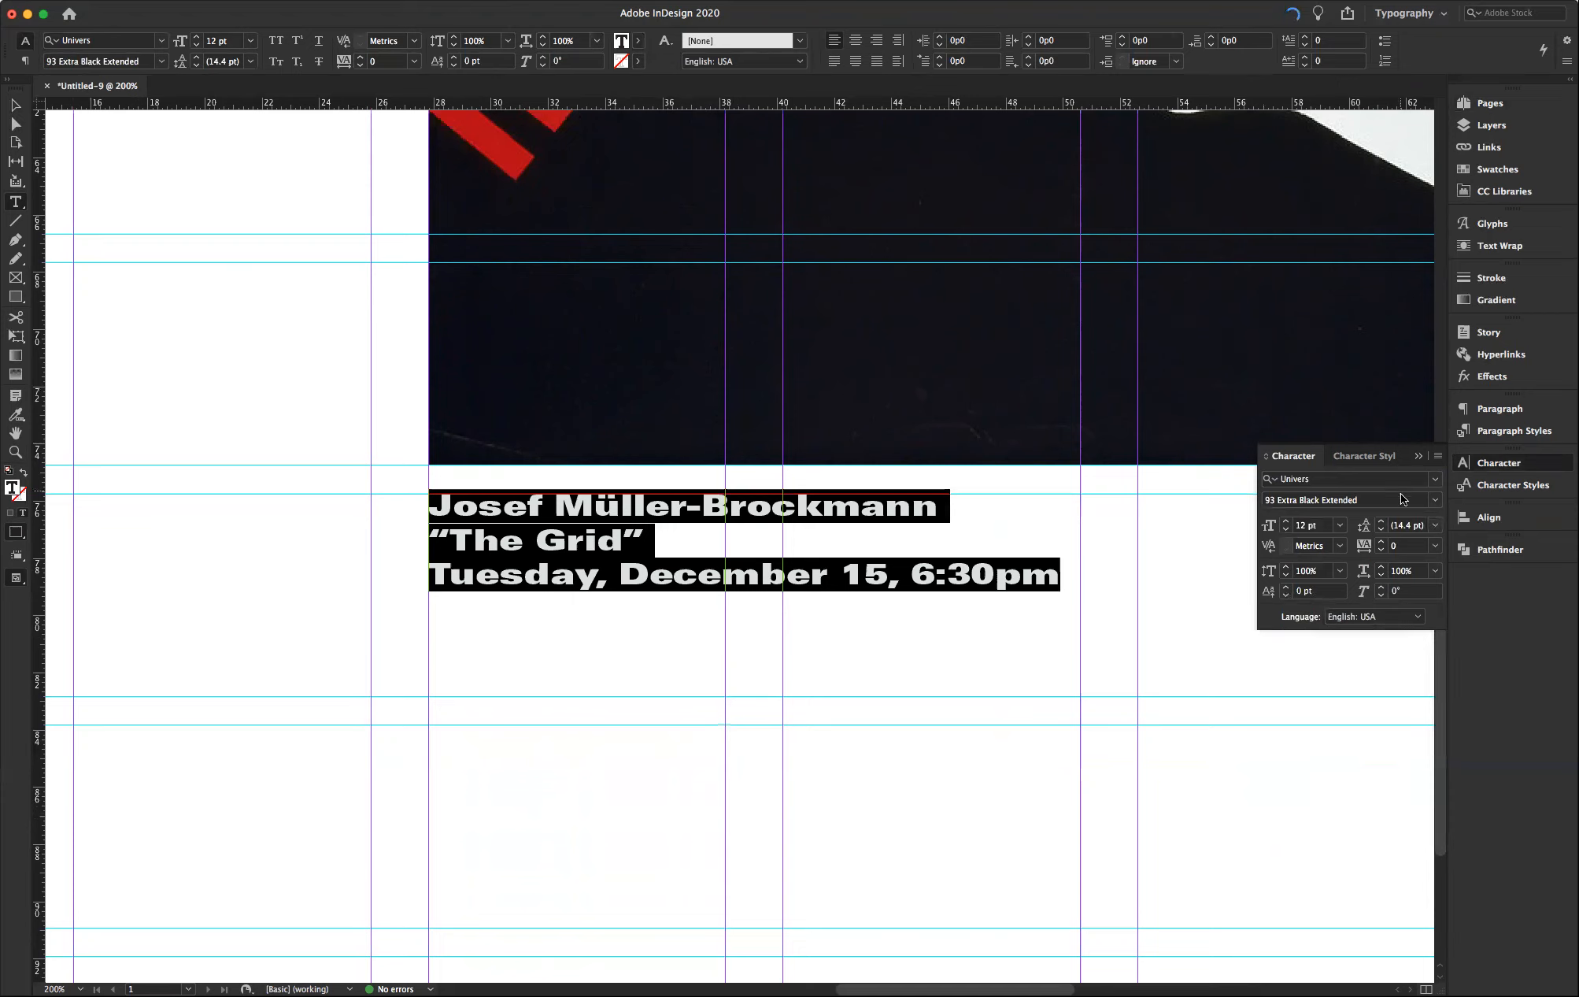
pyautogui.click(1436, 502)
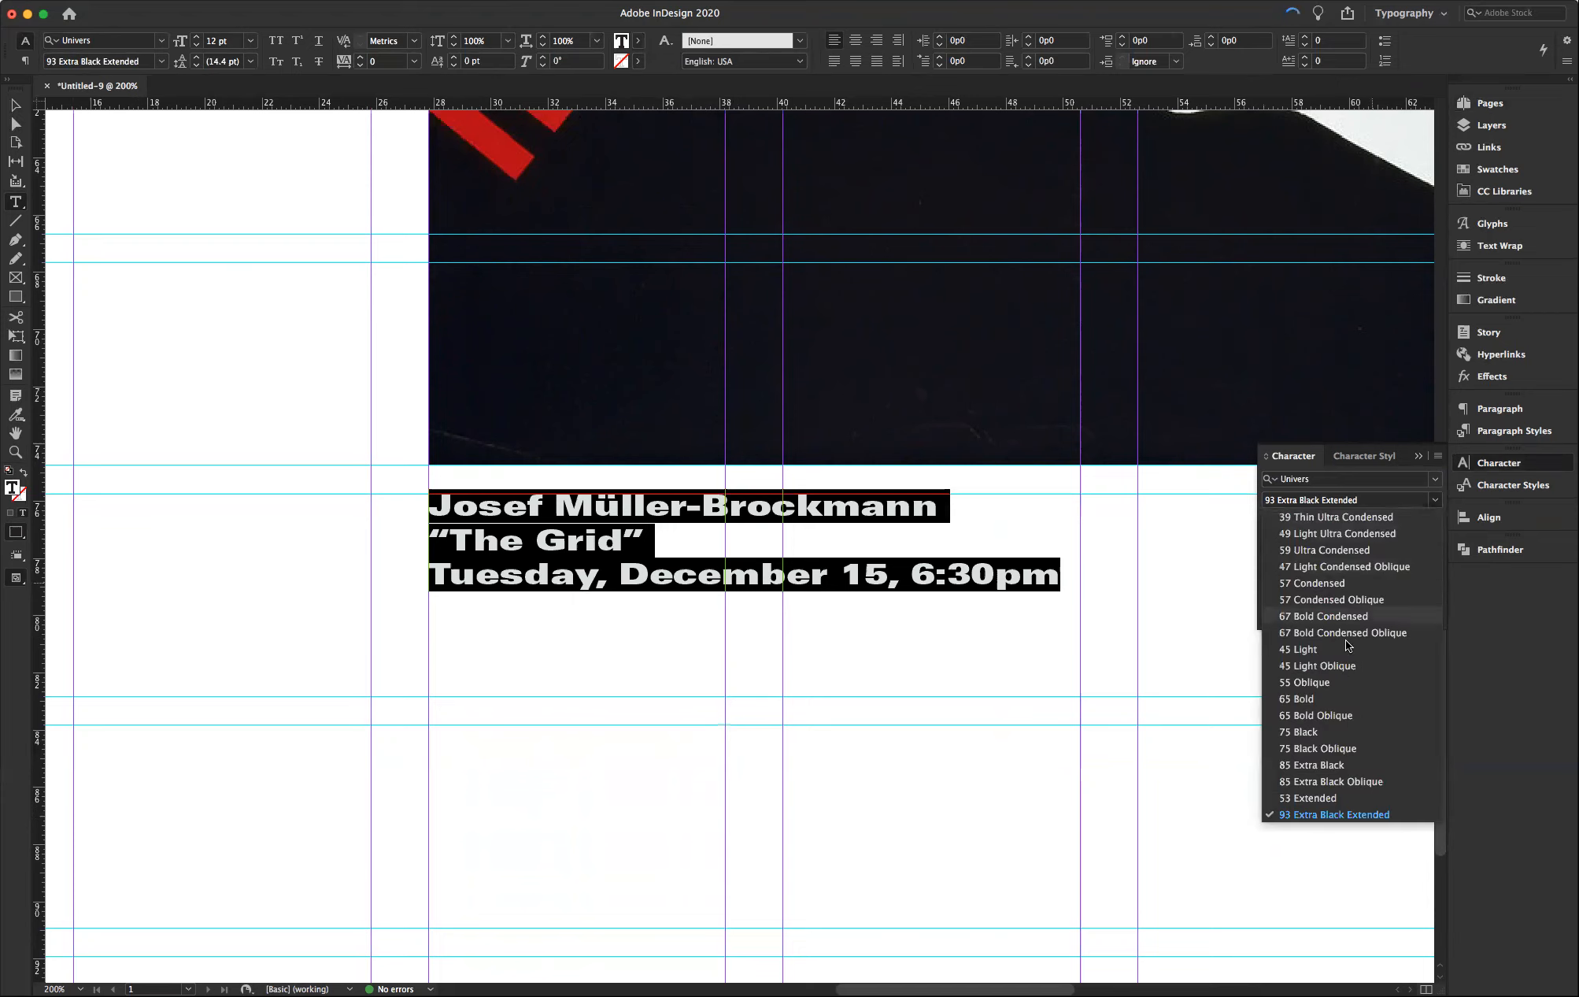
pyautogui.click(1314, 765)
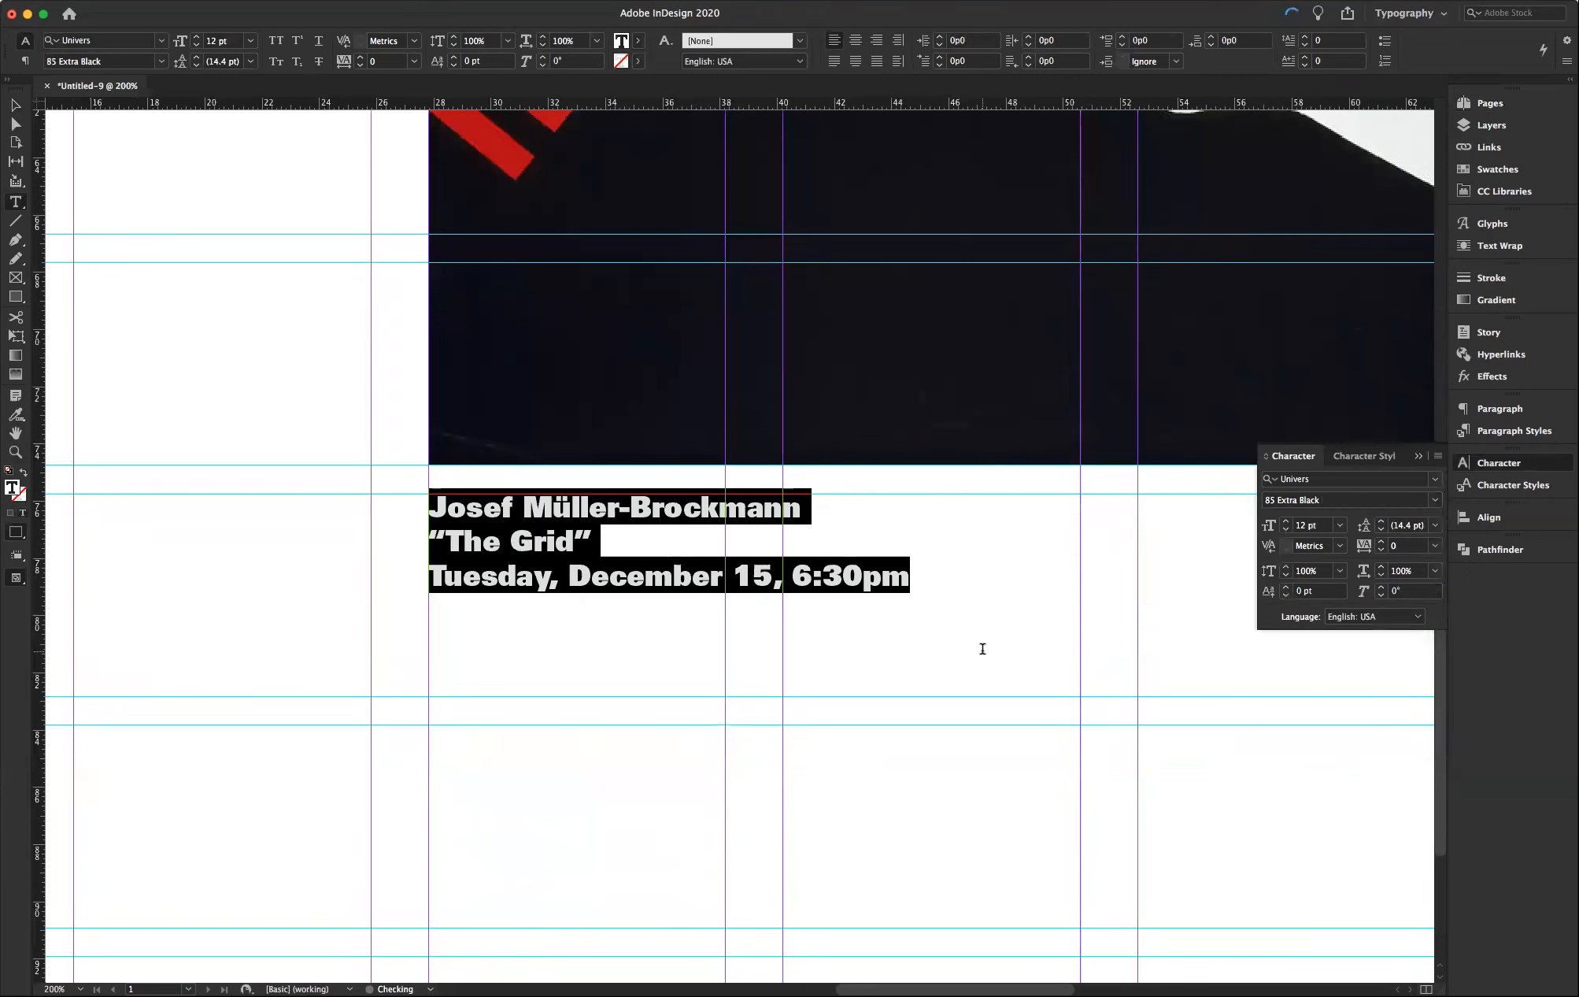
pyautogui.click(1436, 499)
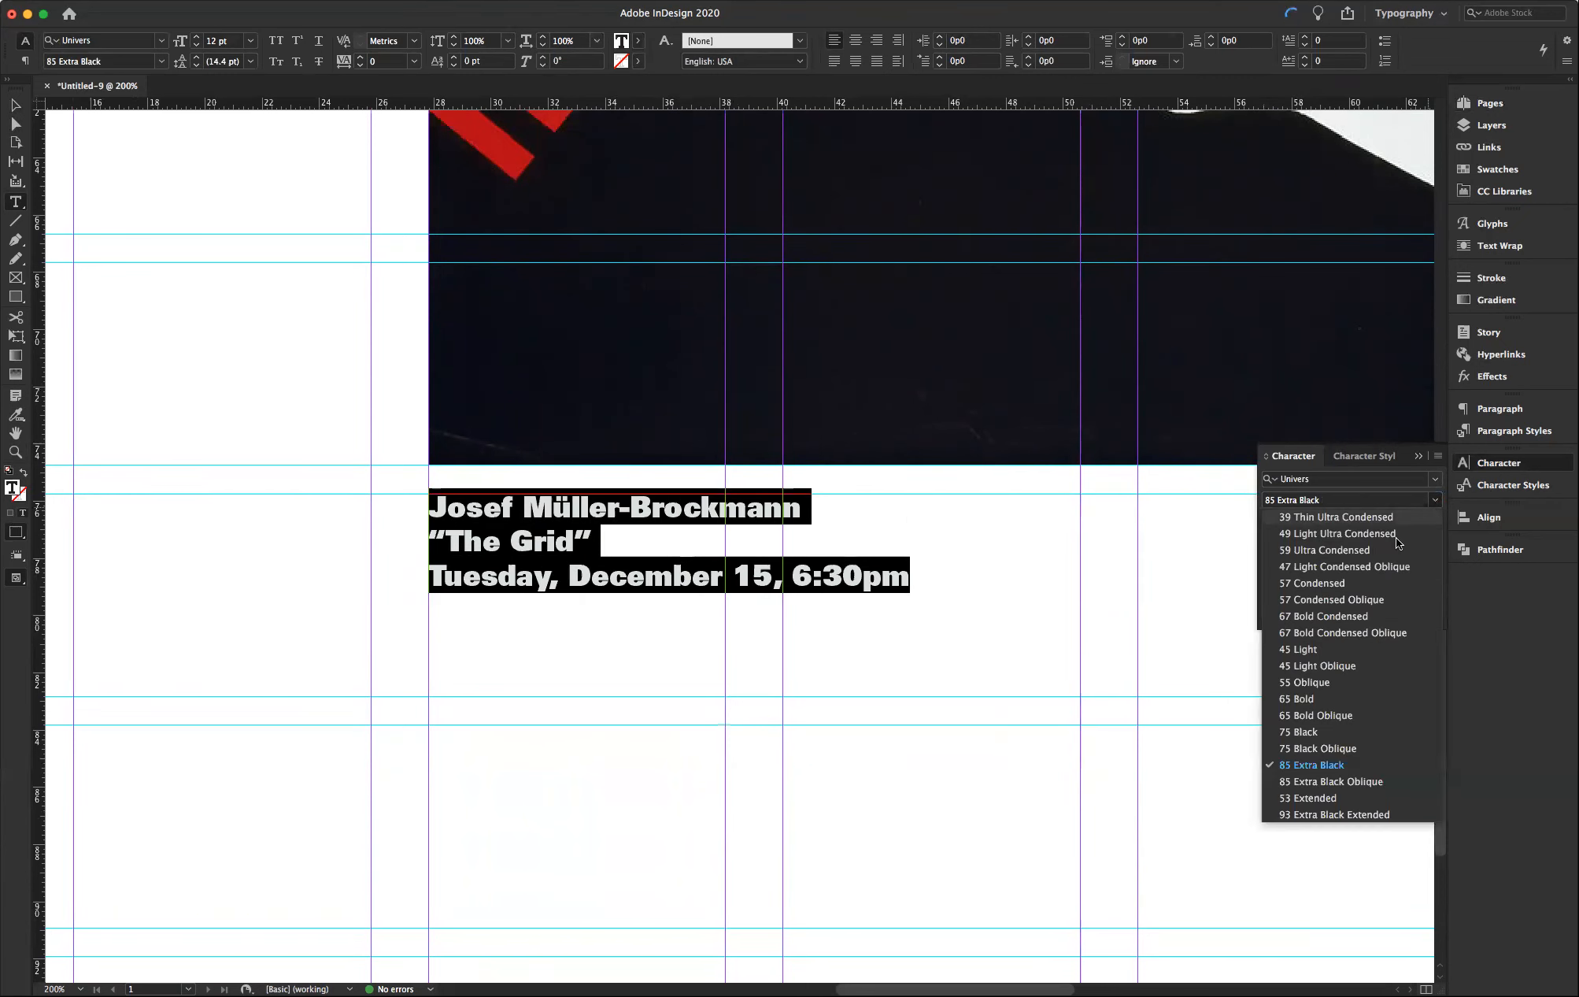
pyautogui.click(1303, 698)
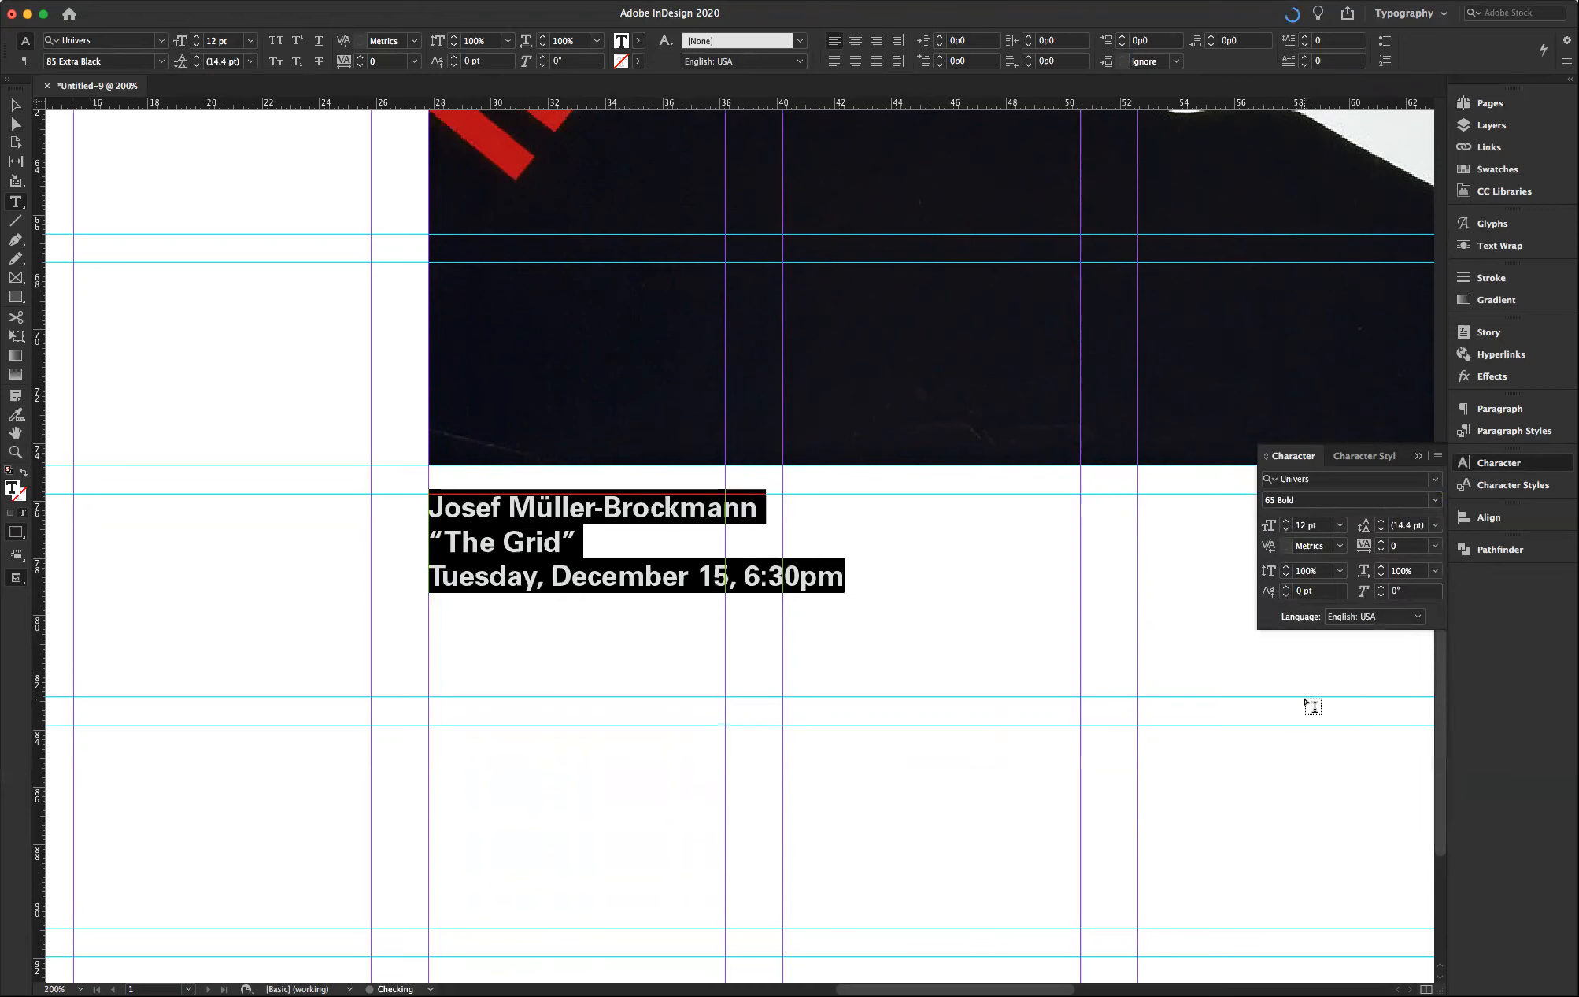
# - Set the font style of the event text to 75 Black and deselect the text
pyautogui.click(1435, 499)
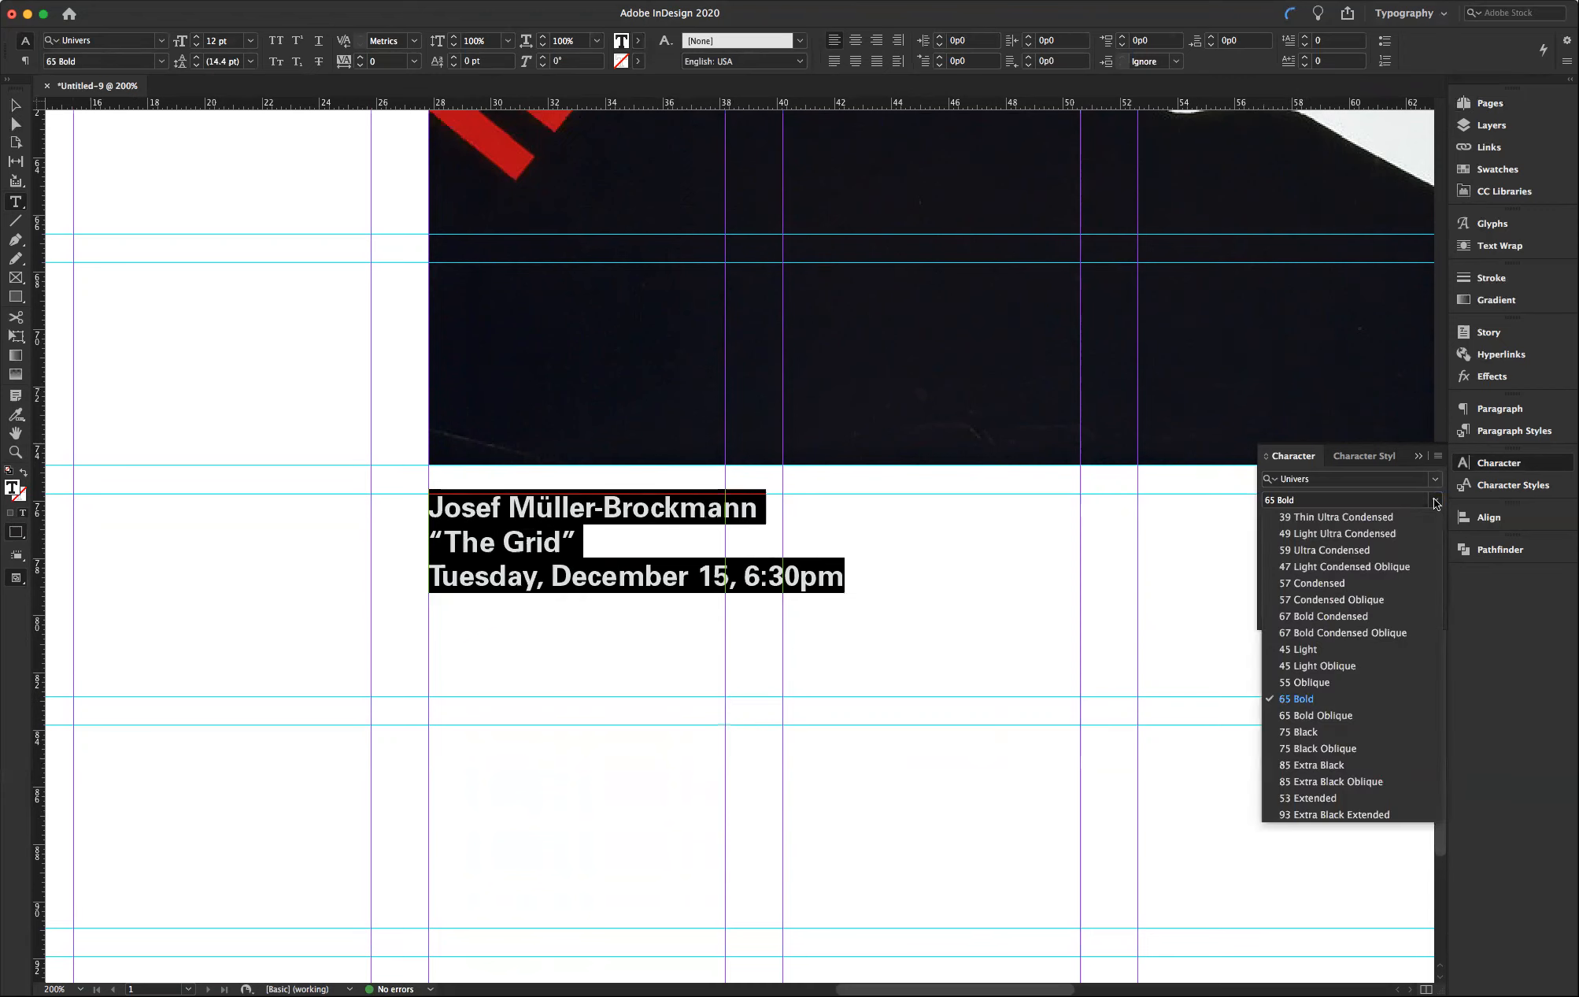
pyautogui.click(1307, 732)
pyautogui.click(839, 533)
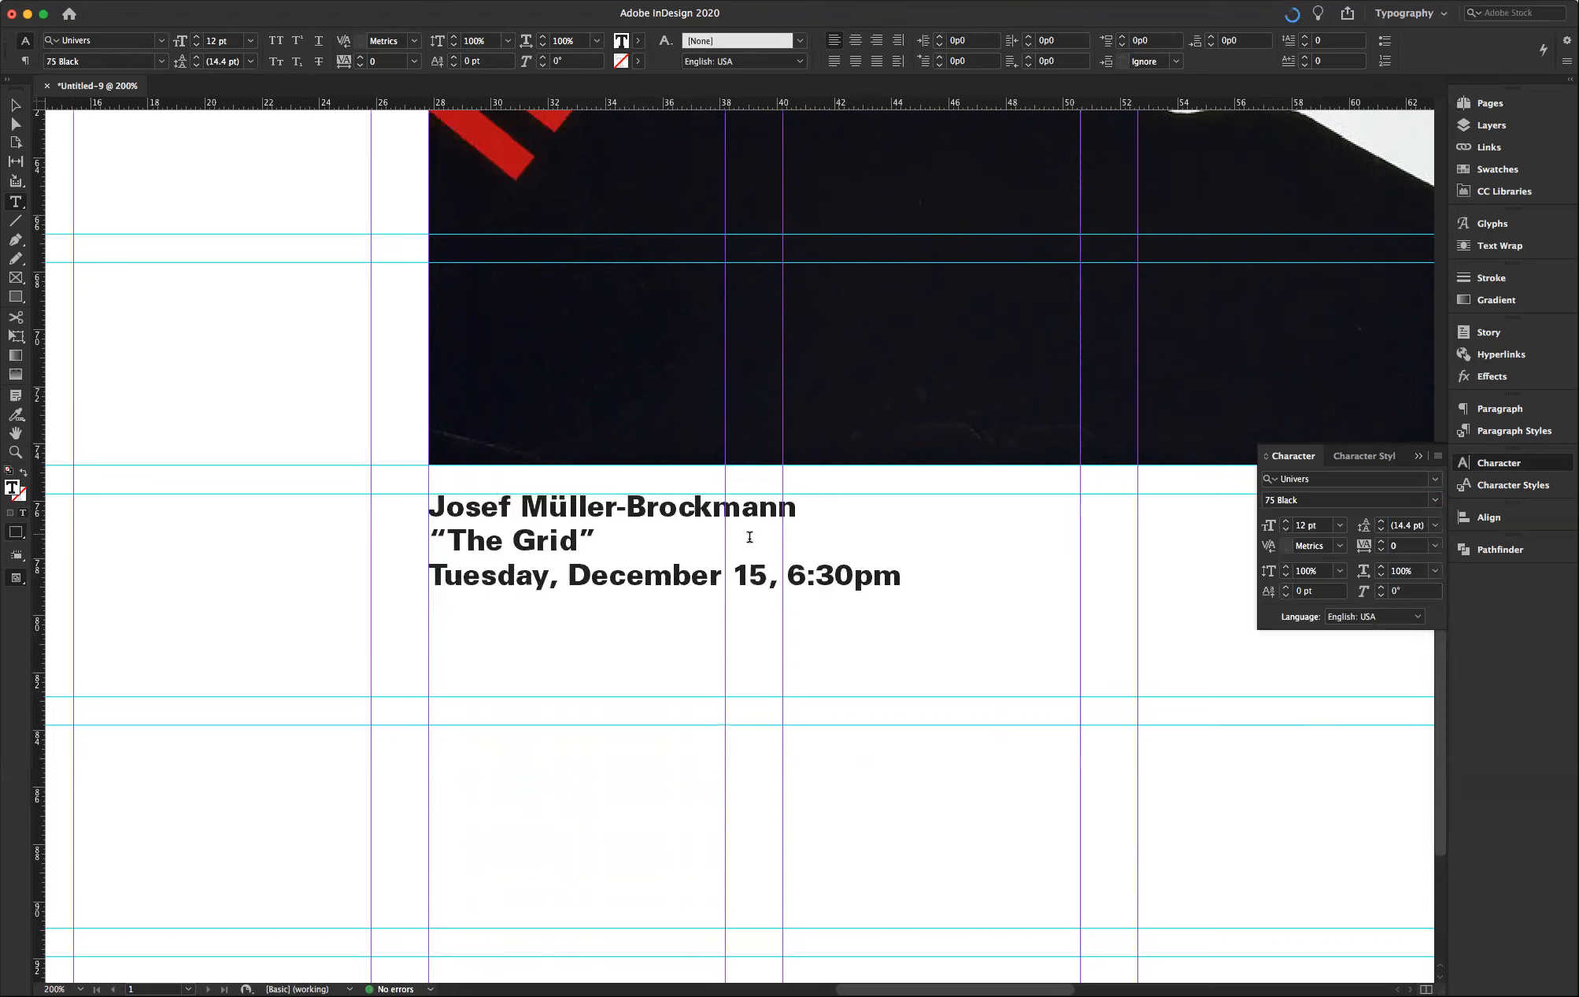
# - Select the name line and the "The Grid" line together and enlarge both to 22 pt
pyautogui.moveTo(613, 540); pyautogui.dragTo(374, 511)
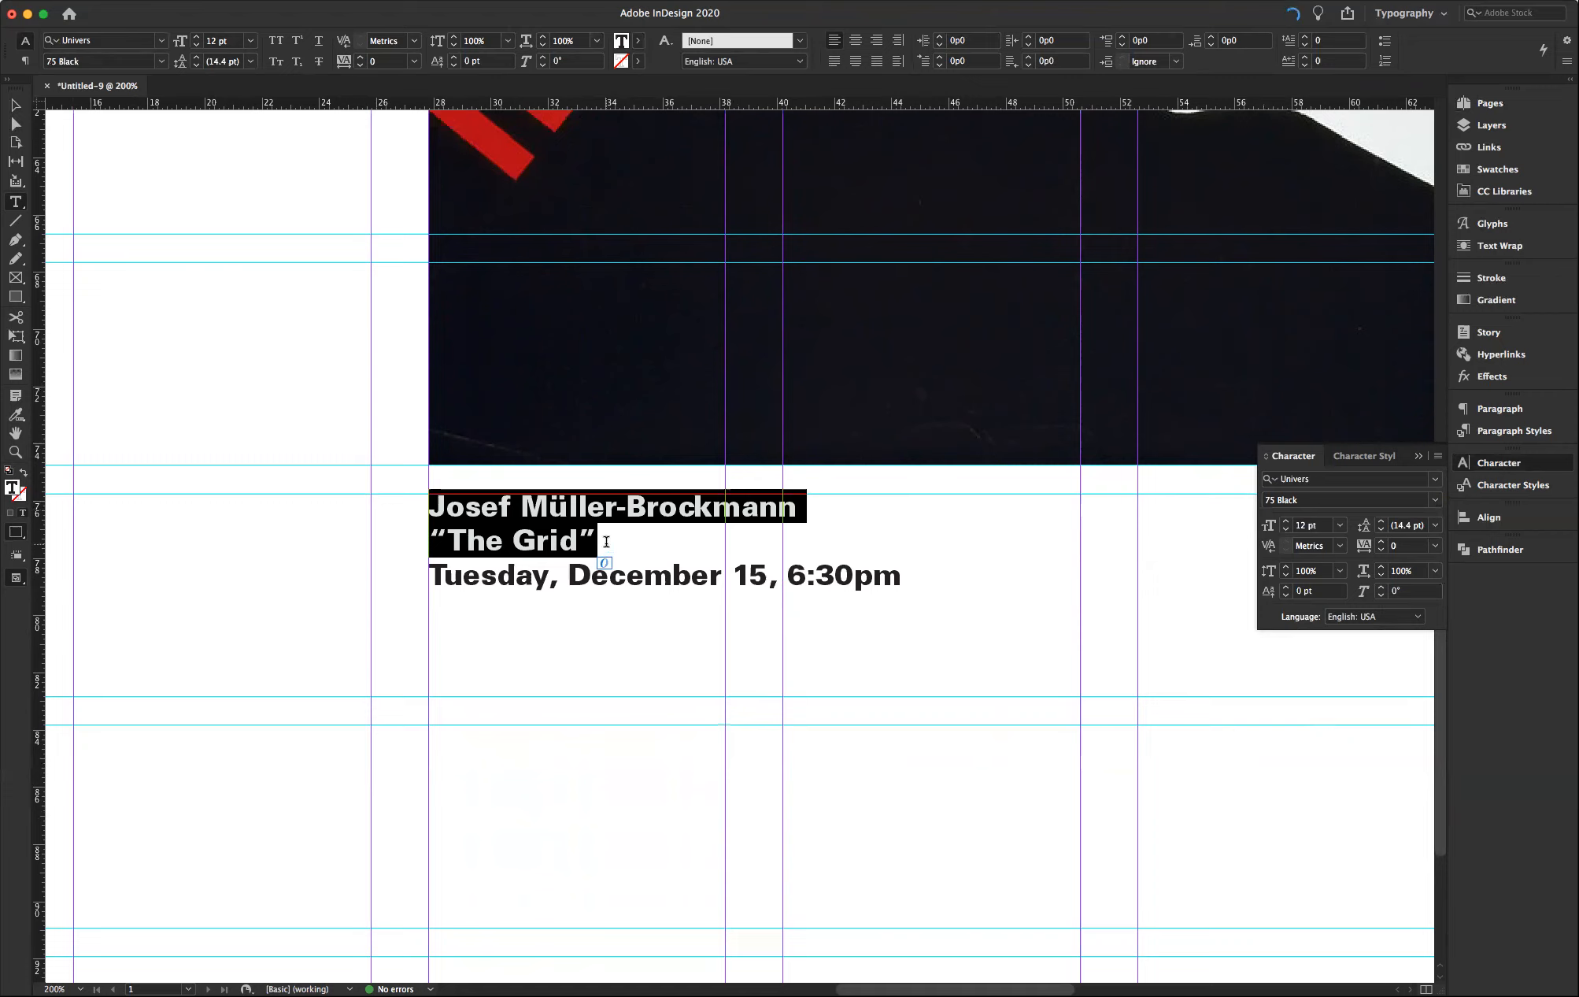
pyautogui.click(836, 641)
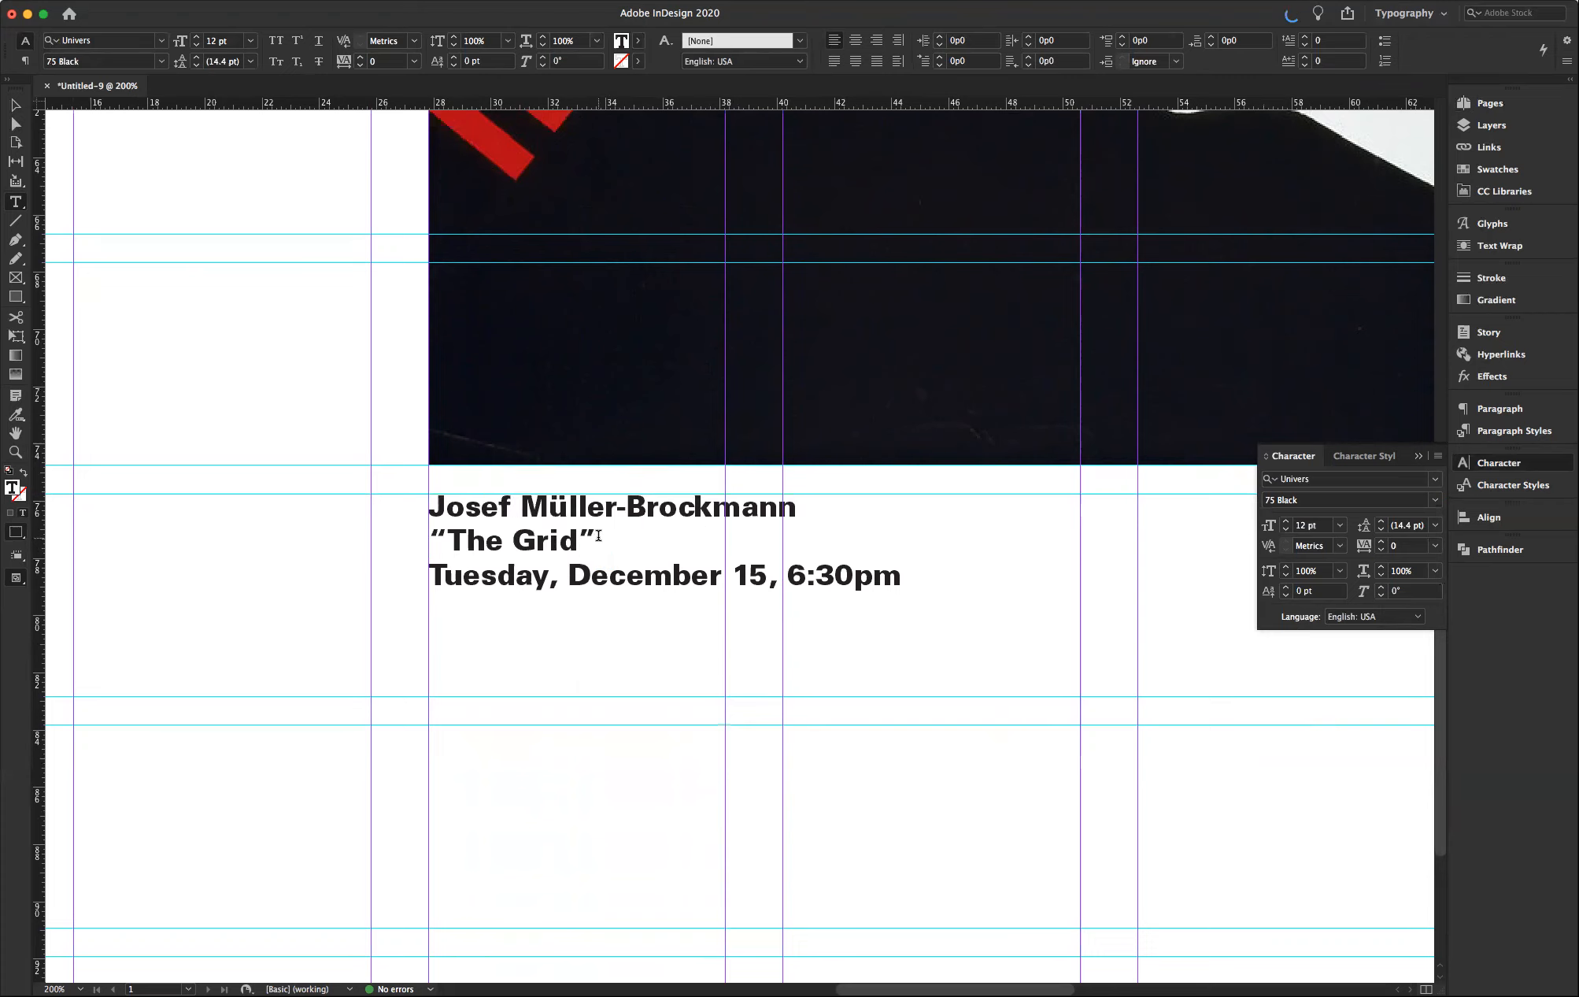
pyautogui.moveTo(596, 537); pyautogui.dragTo(393, 507)
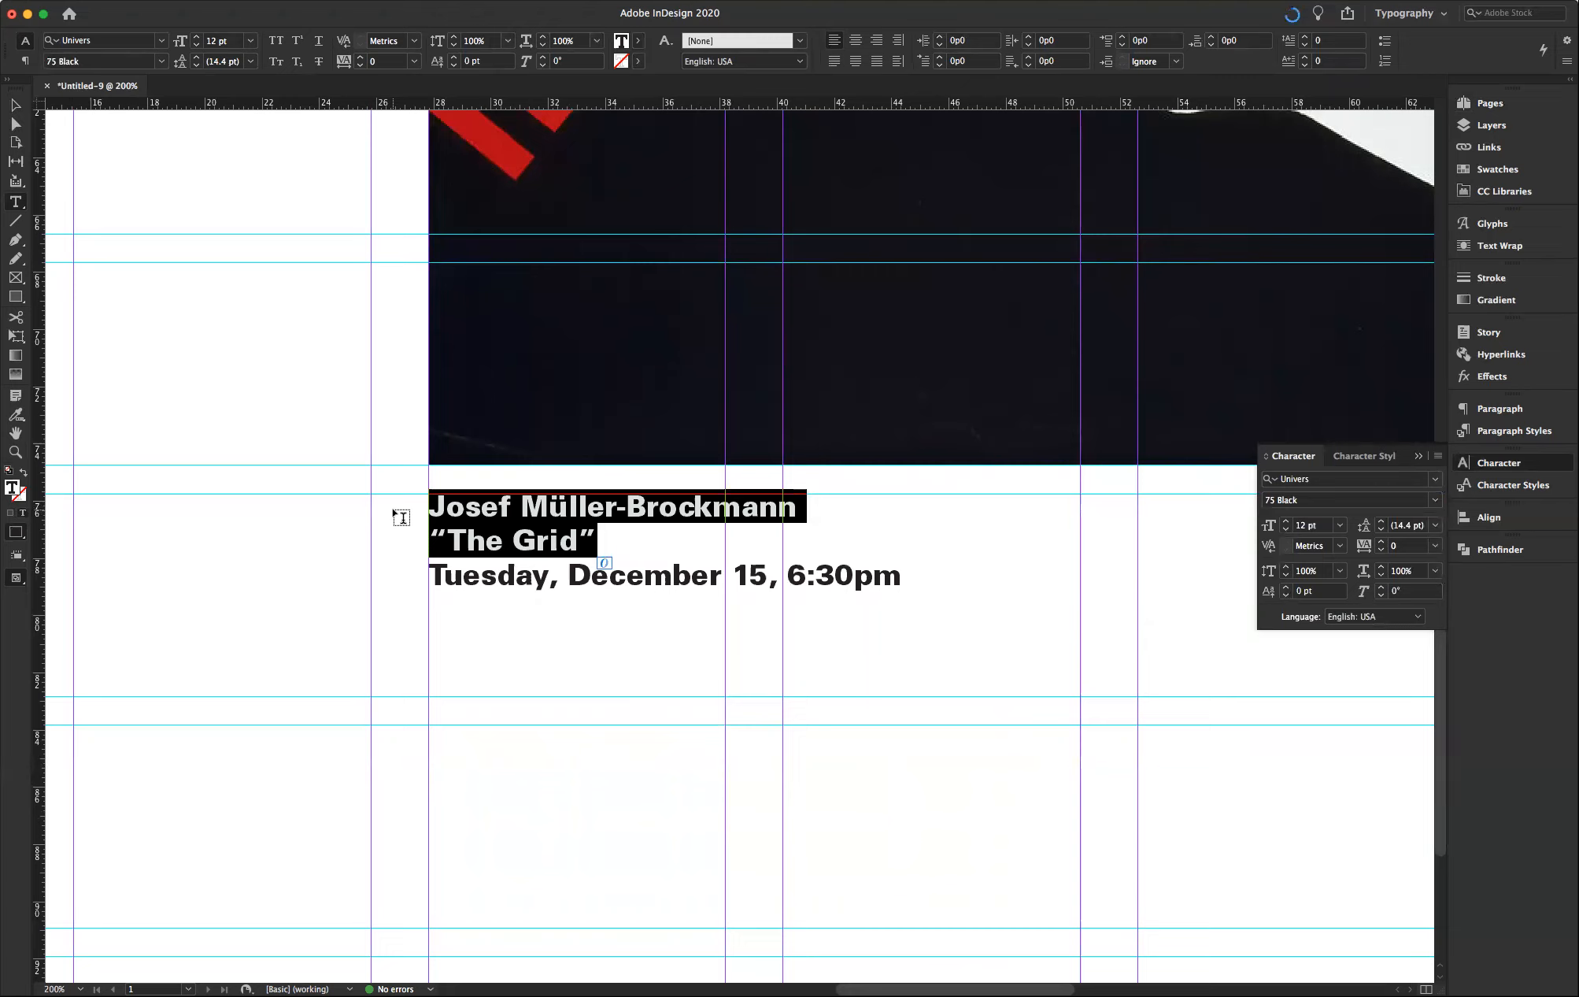
pyautogui.press('super+shift+period')
pyautogui.press('super+shift+period')
pyautogui.press('super+shift+period')
pyautogui.press('super+shift+period')
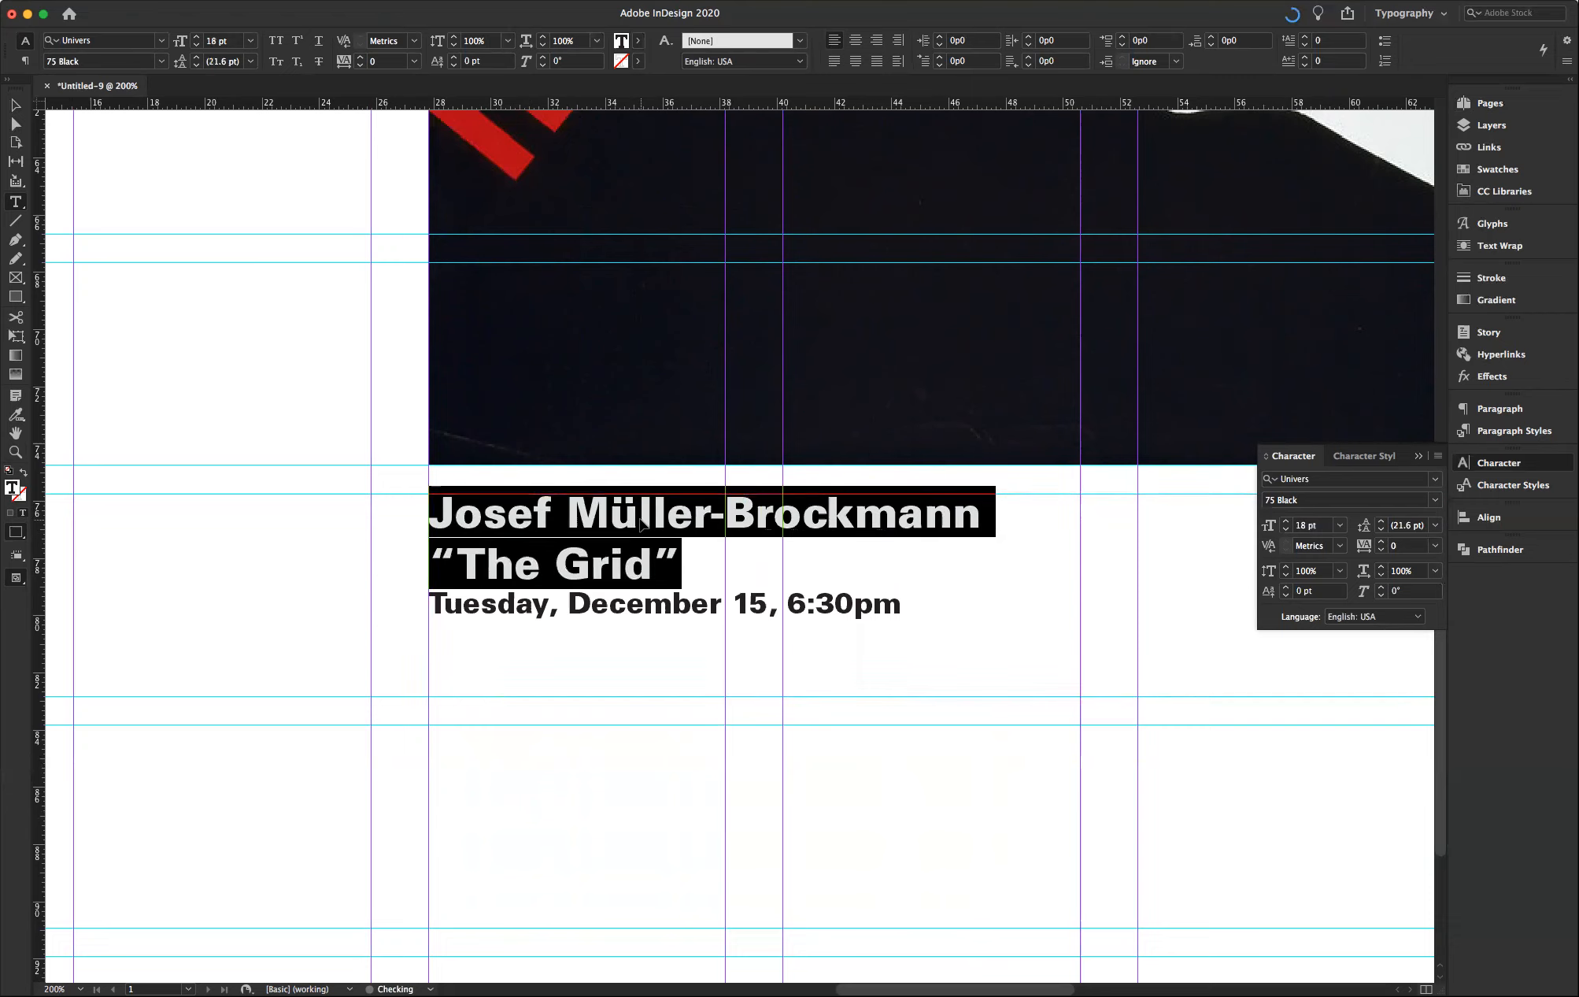
pyautogui.click(1286, 522)
pyautogui.click(1285, 521)
pyautogui.click(1285, 521)
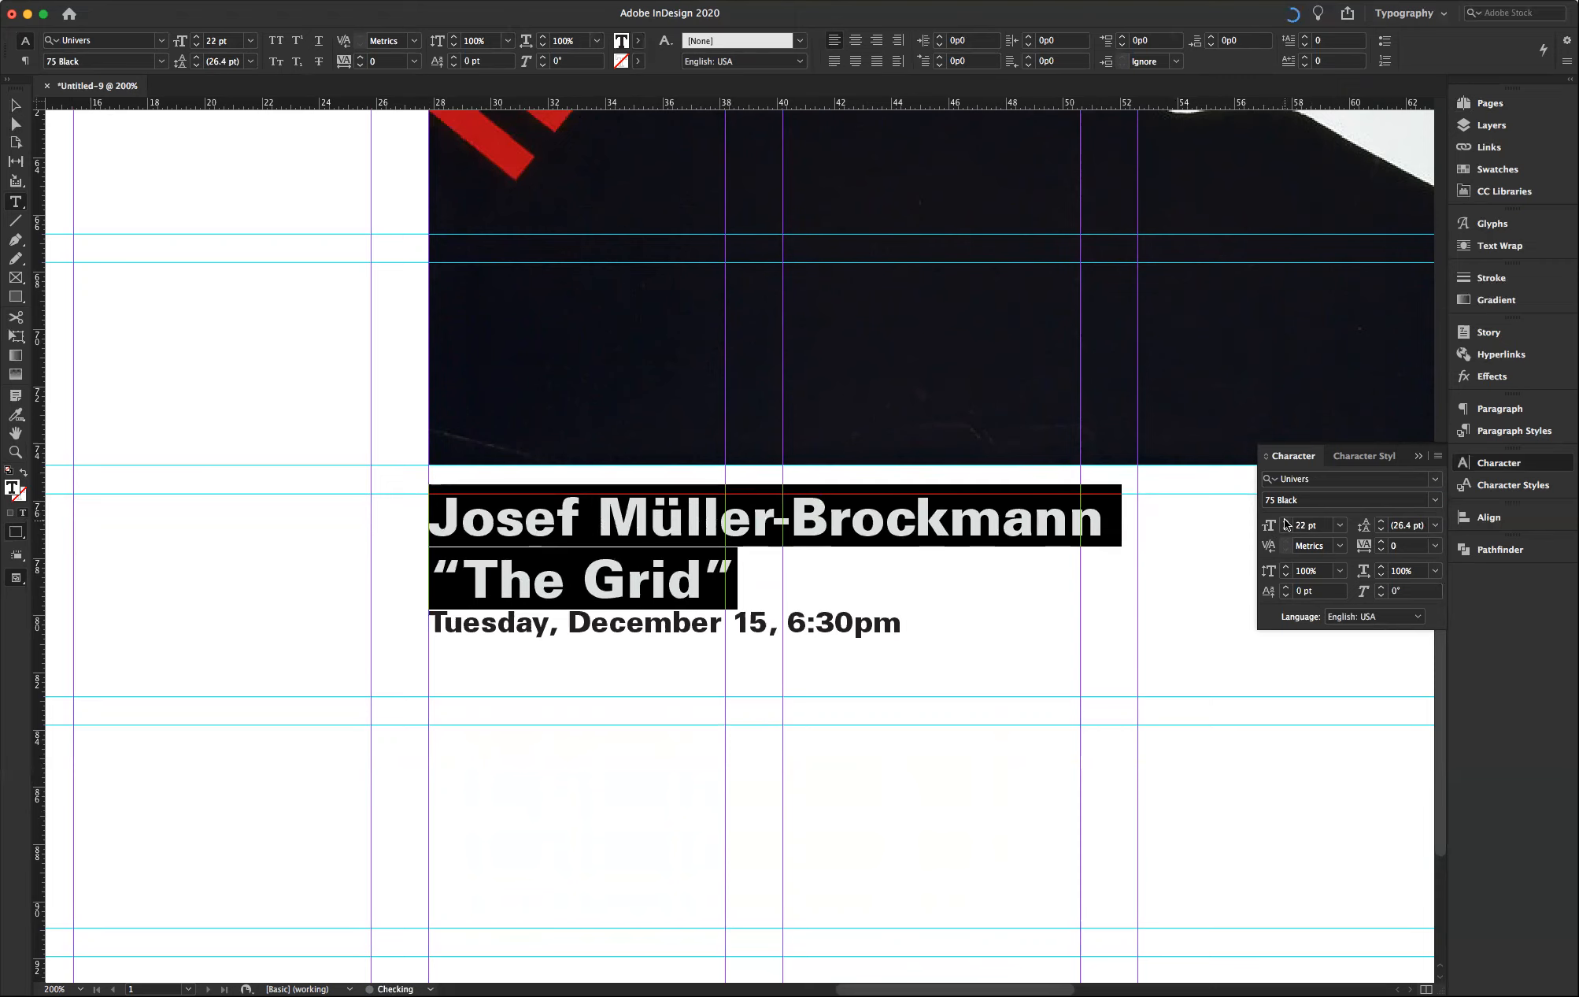
# - Select only the "The Grid" line and enlarge it to 54 pt
pyautogui.click(725, 579)
pyautogui.hotkey('shift', 'Left')
pyautogui.keyDown('shift'); pyautogui.click(402, 570); pyautogui.keyUp('shift')
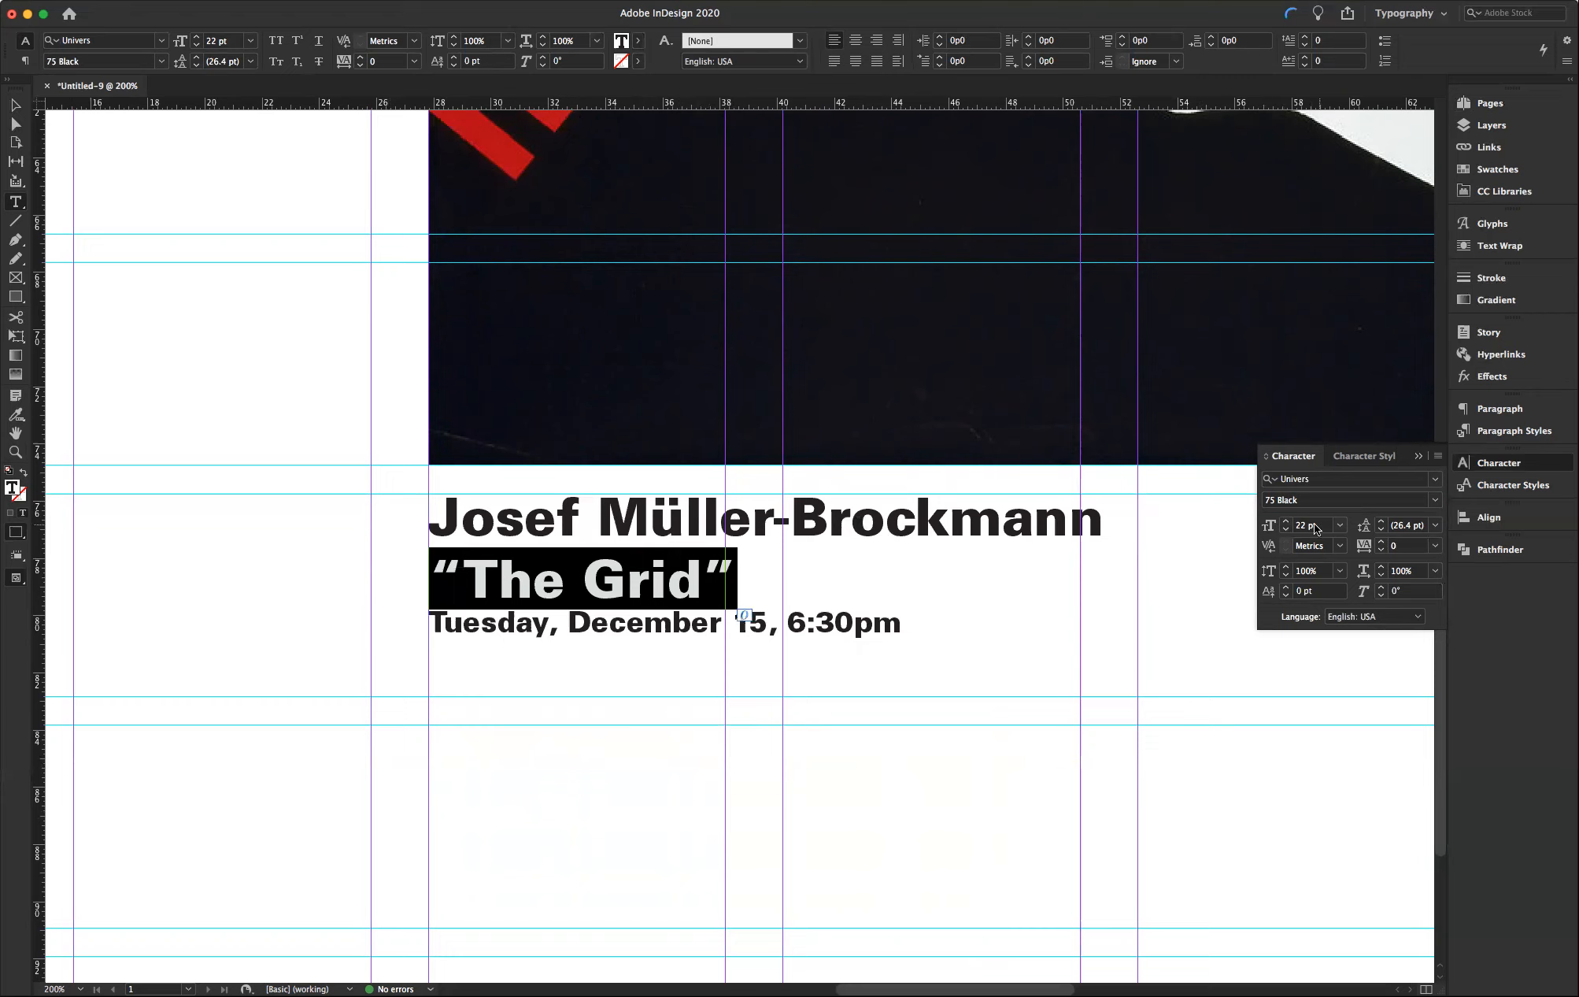
pyautogui.click(1286, 522)
pyautogui.click(1286, 521)
pyautogui.click(1287, 521)
pyautogui.click(1287, 521)
pyautogui.click(1286, 522)
pyautogui.click(1286, 522)
pyautogui.click(1286, 521)
pyautogui.click(1286, 521)
pyautogui.click(1287, 521)
pyautogui.click(1287, 521)
pyautogui.click(1286, 521)
pyautogui.click(1286, 521)
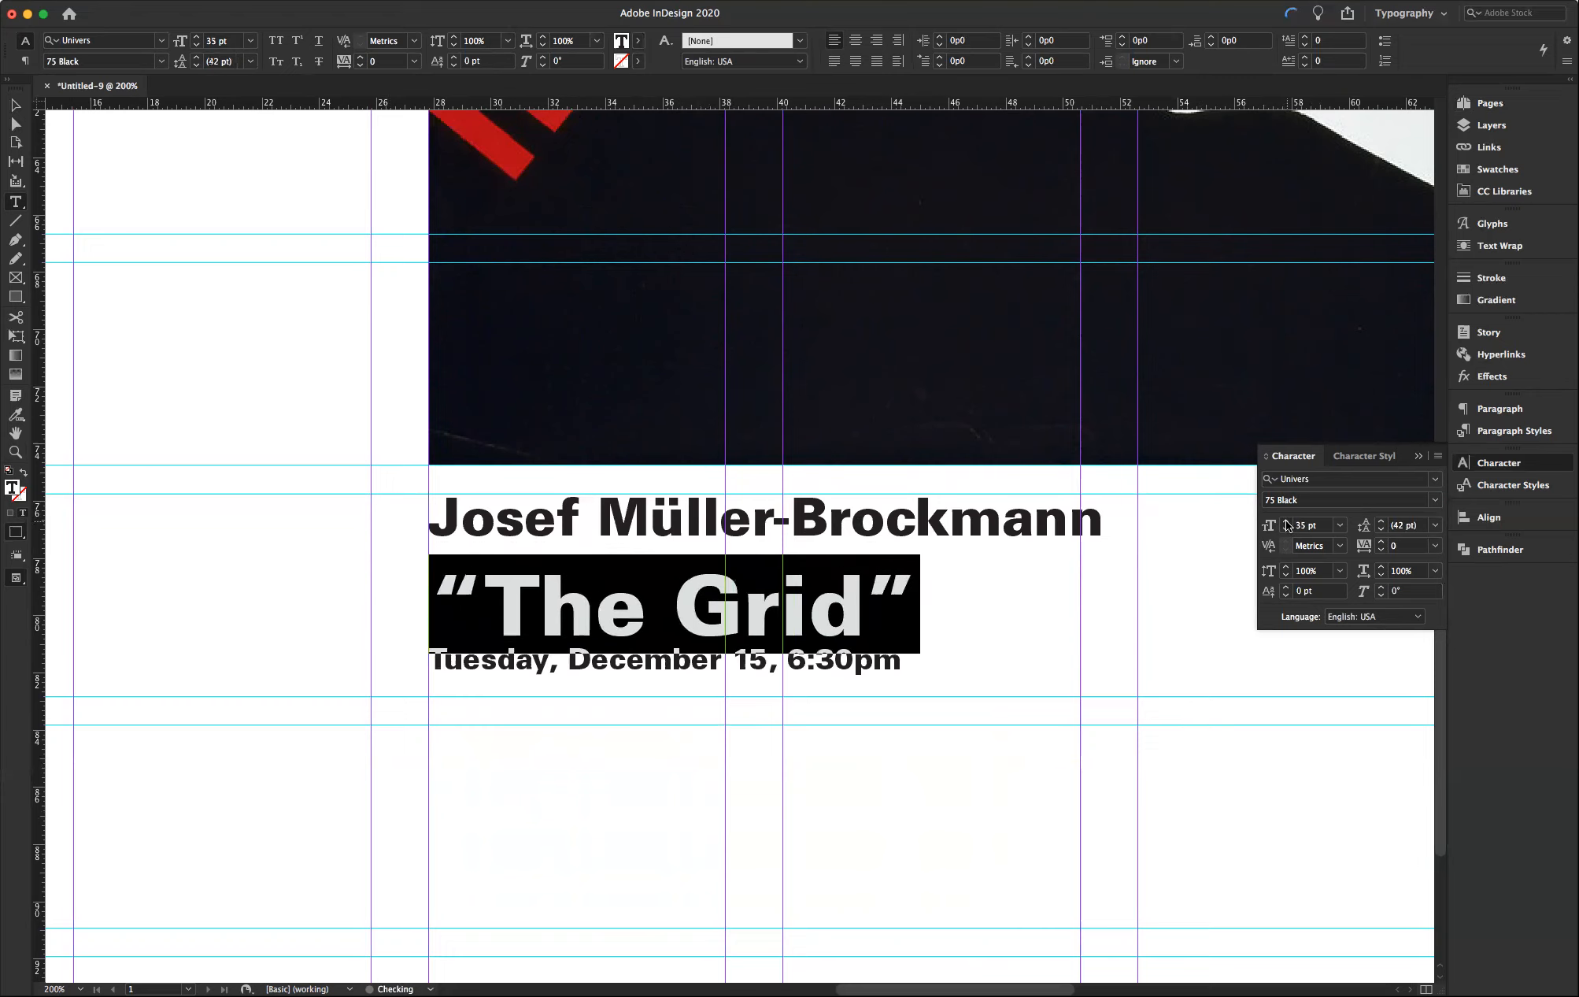
pyautogui.click(1287, 521)
pyautogui.click(1286, 521)
pyautogui.click(1286, 521)
pyautogui.click(1286, 521)
pyautogui.click(1287, 521)
pyautogui.click(1286, 522)
pyautogui.click(1286, 521)
pyautogui.click(1286, 521)
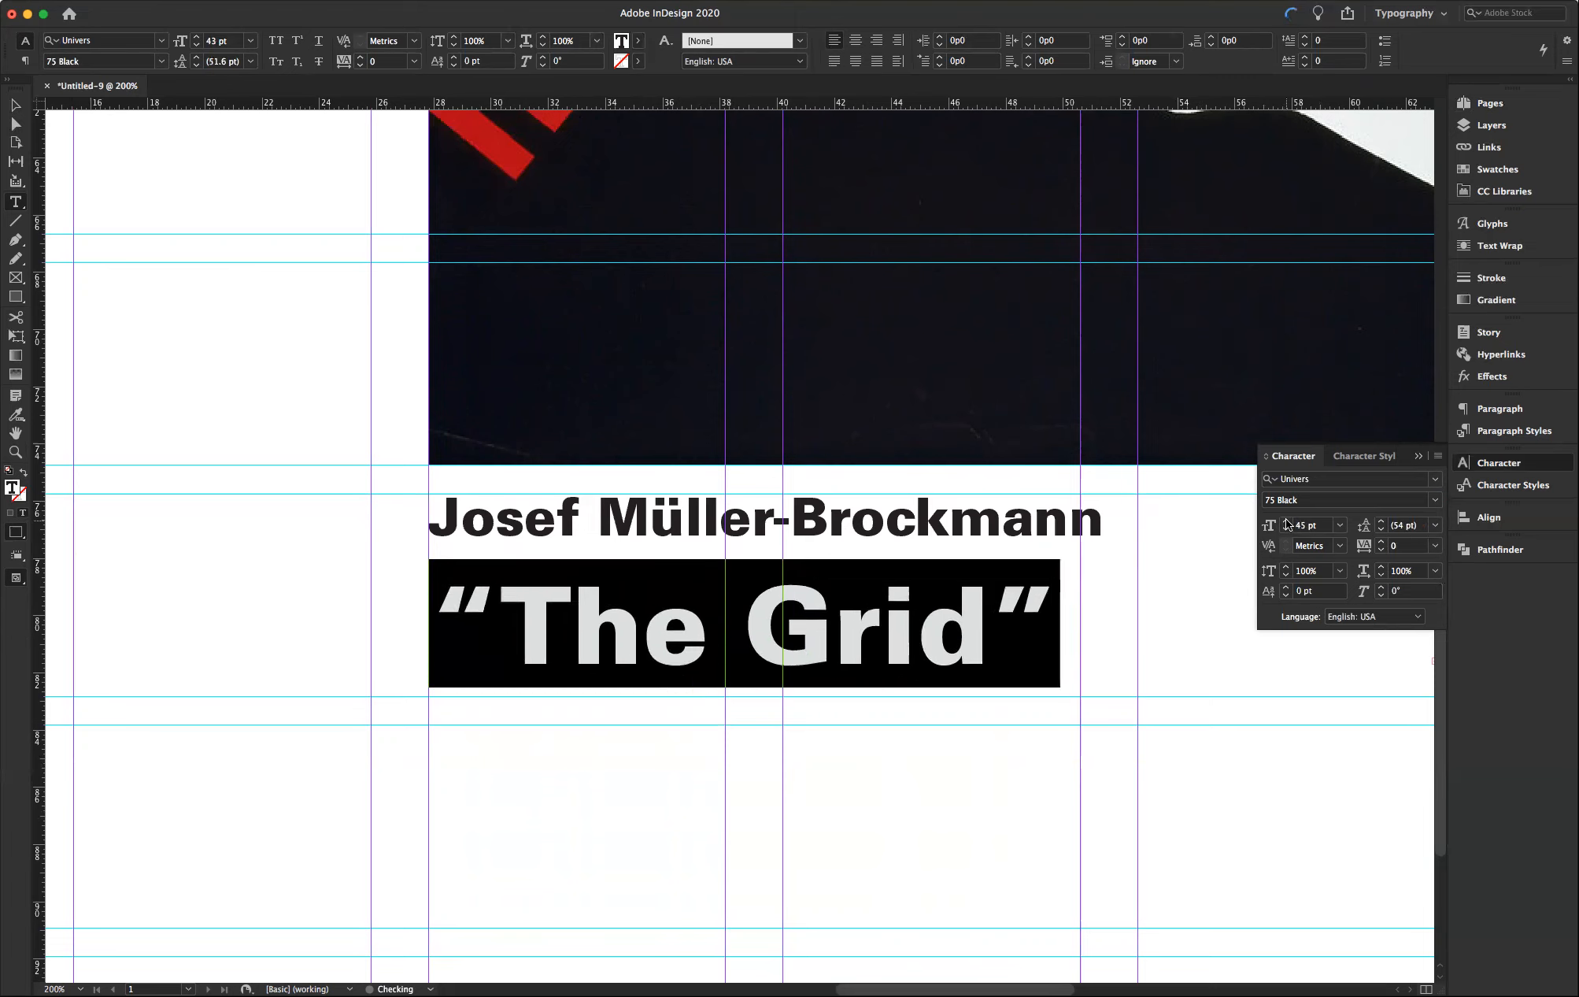
pyautogui.click(1287, 521)
pyautogui.click(1287, 521)
pyautogui.click(1286, 522)
pyautogui.click(1287, 521)
pyautogui.click(1286, 521)
pyautogui.click(1287, 521)
pyautogui.click(1286, 521)
pyautogui.click(1287, 522)
pyautogui.click(1287, 521)
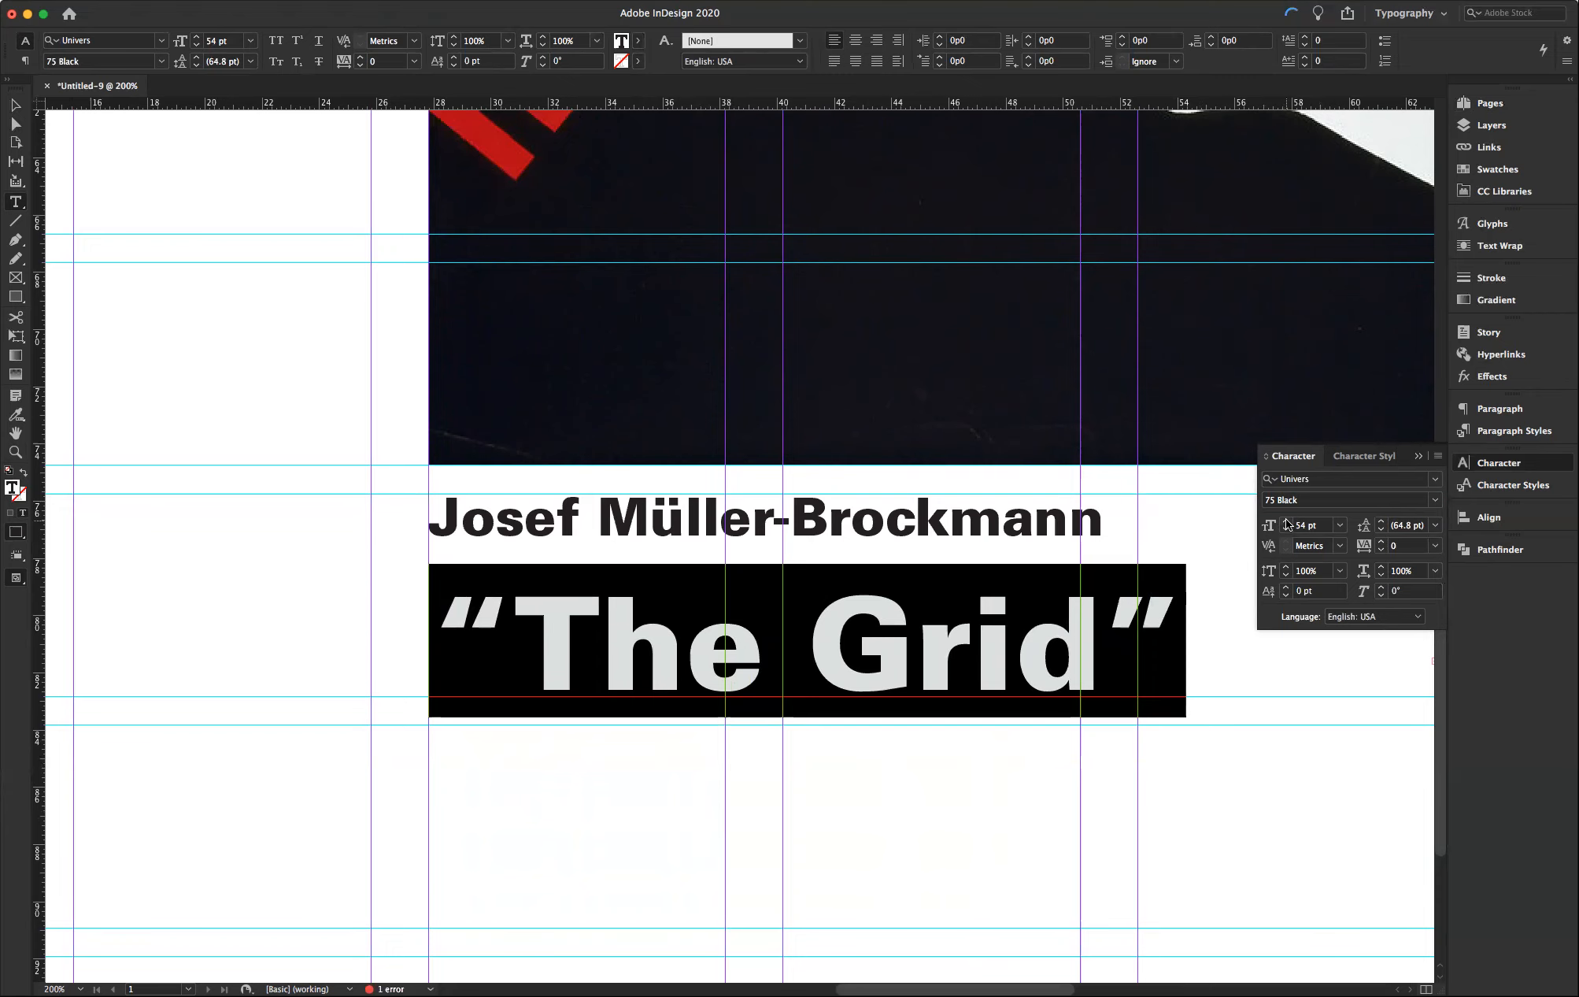
# - Extend the text frame's lower edge down to the page's bottom margin so that all three lines fit
pyautogui.press('super+0')
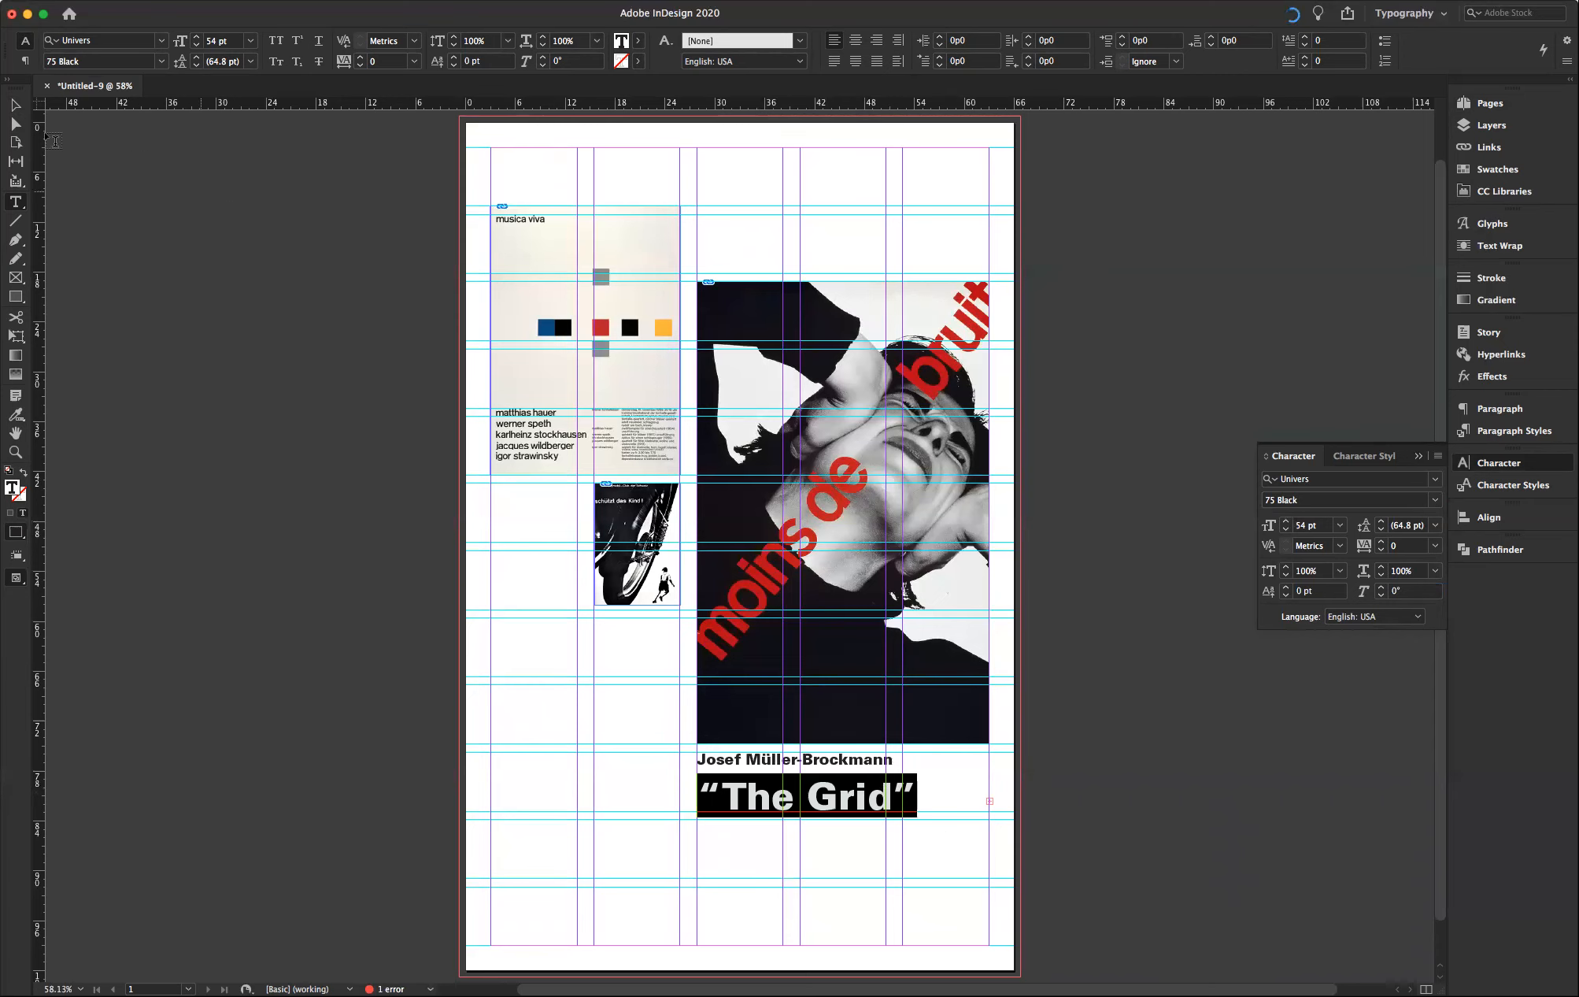
pyautogui.click(16, 108)
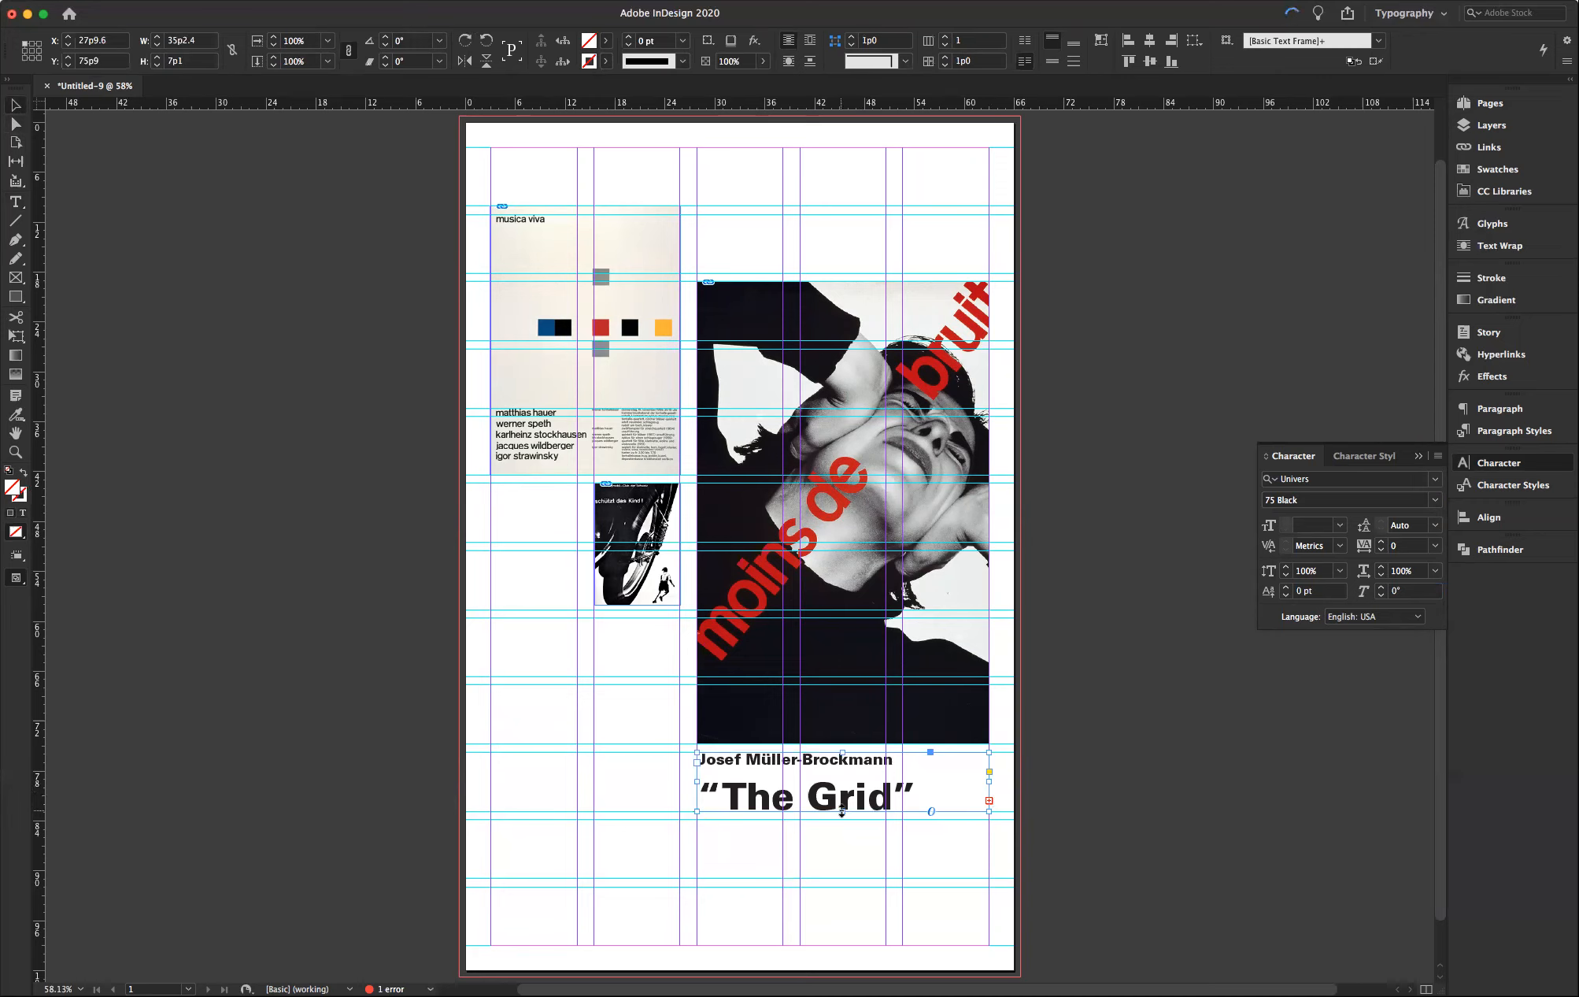
pyautogui.moveTo(842, 812); pyautogui.dragTo(839, 945)
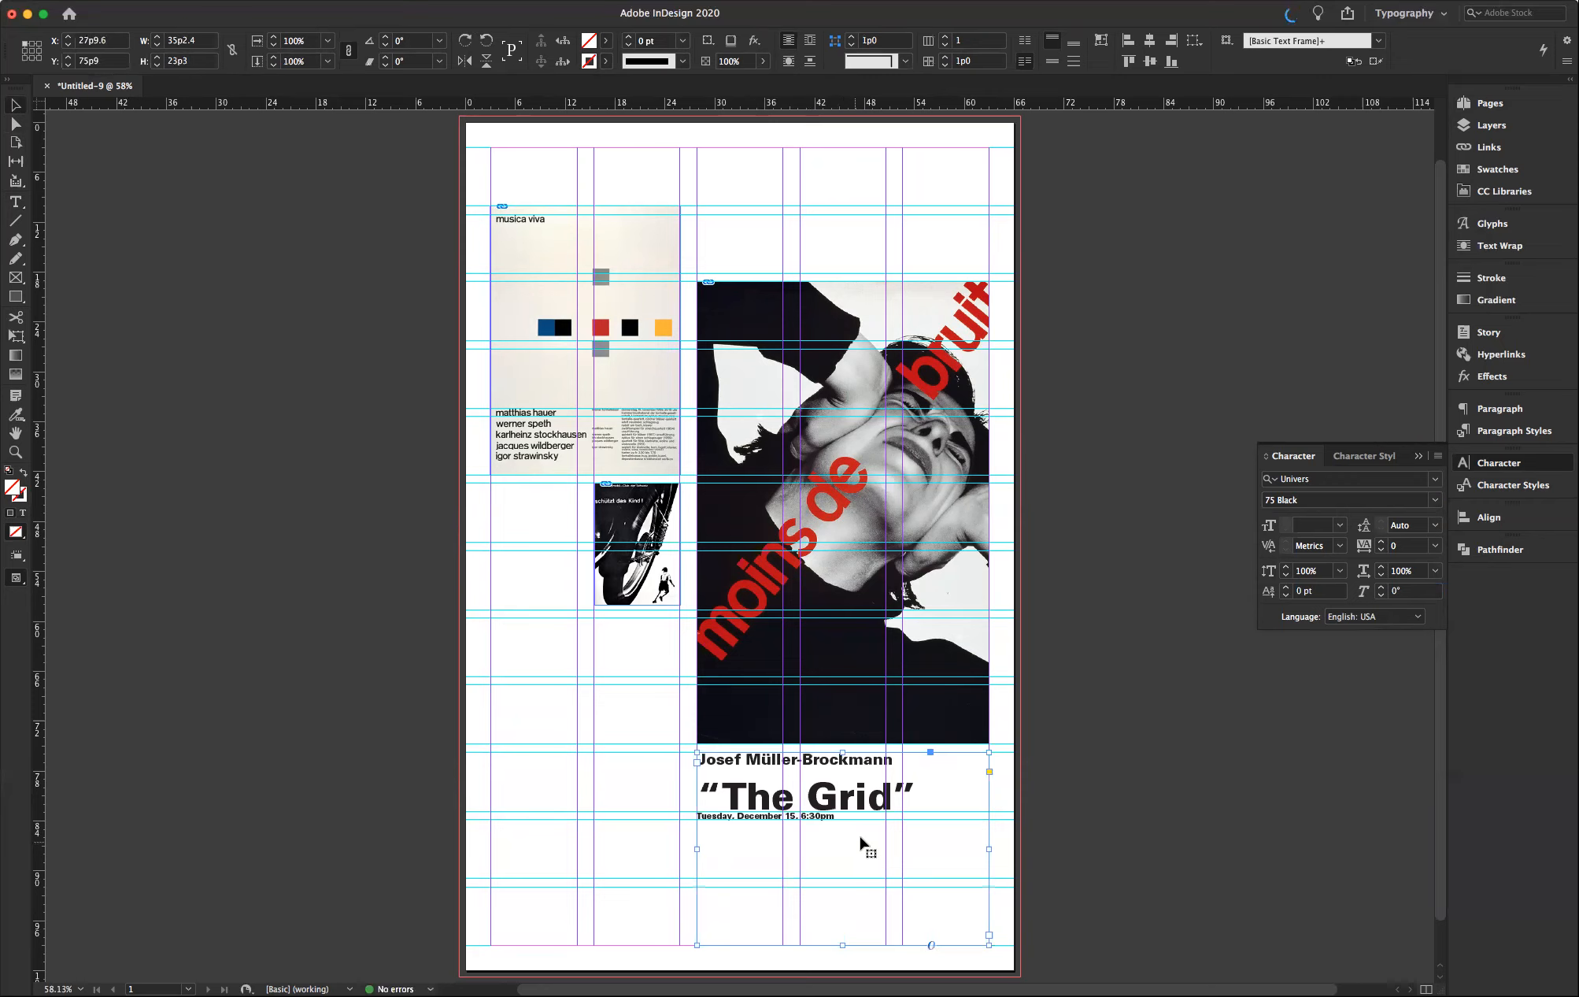
# - Tighten the "The Grid" line with a tracking of -30 and change its kerning to Optical
pyautogui.doubleClick(863, 801)
pyautogui.tripleClick(911, 785)
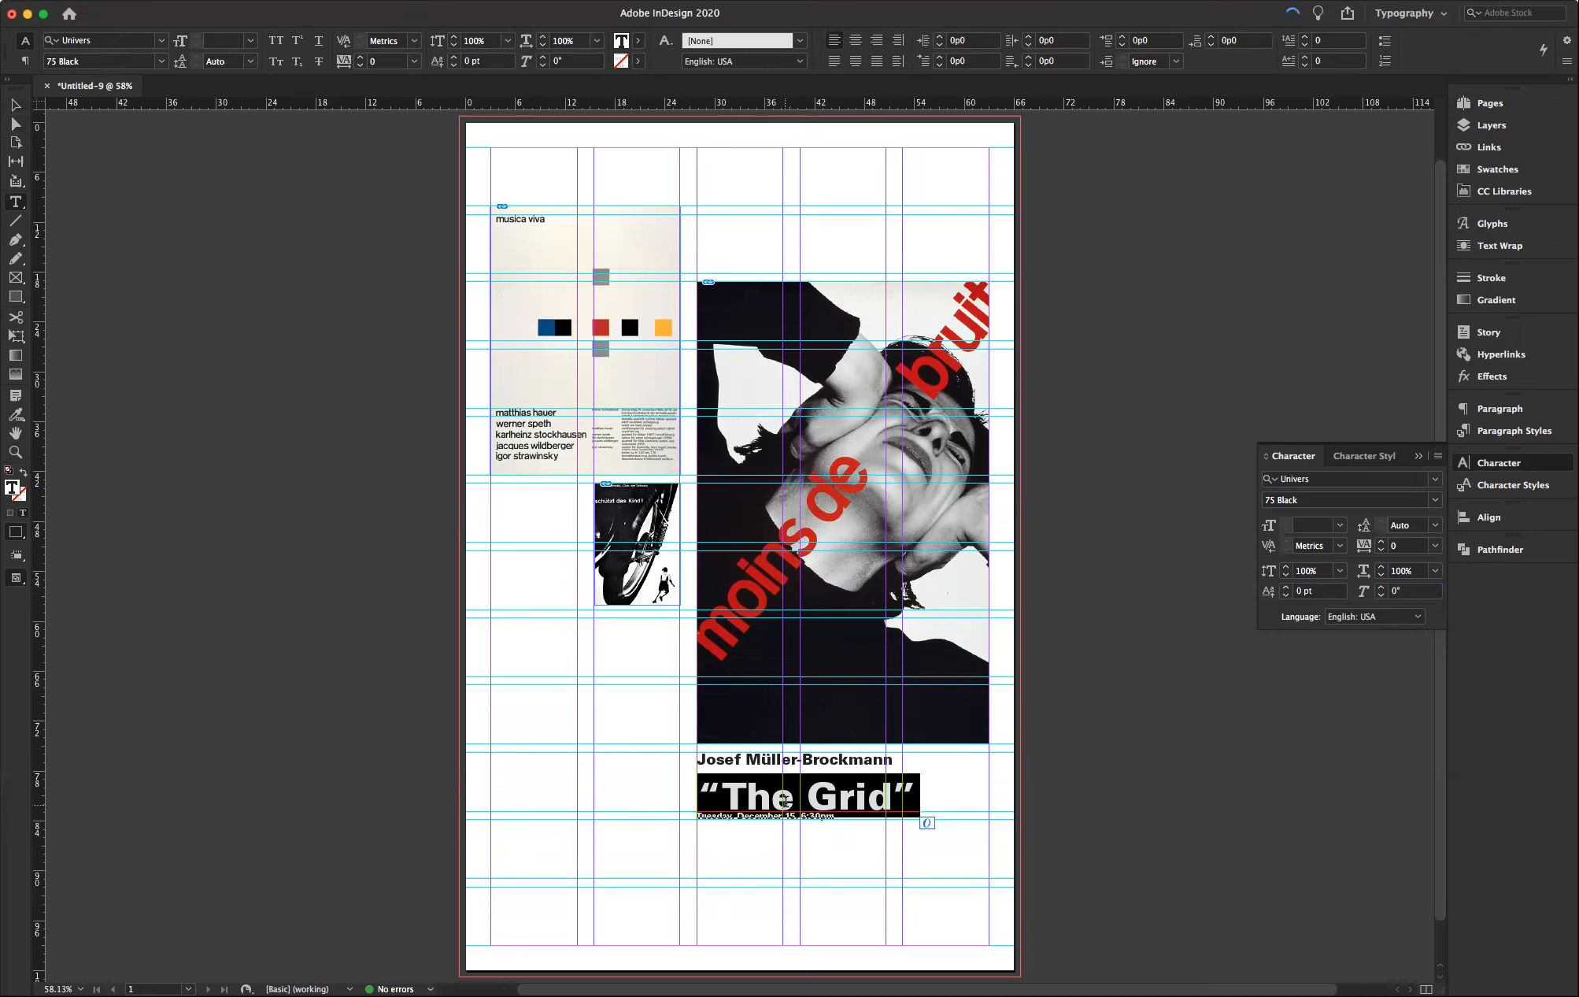
pyautogui.click(1381, 550)
pyautogui.click(1381, 550)
pyautogui.click(1381, 551)
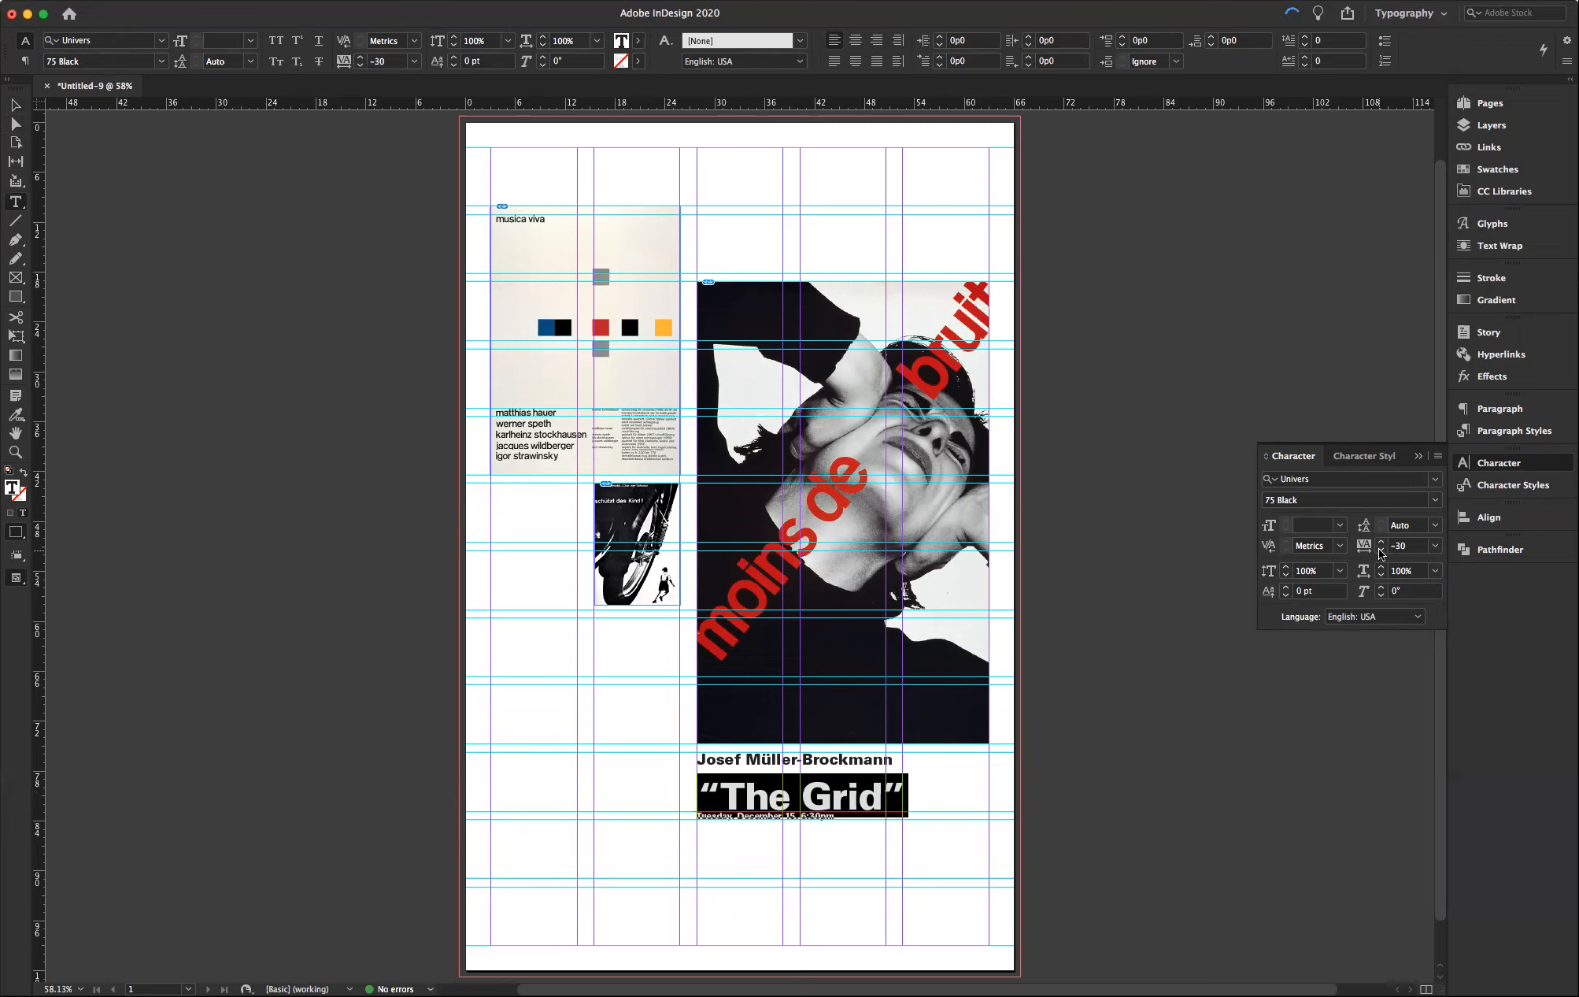
pyautogui.click(1342, 545)
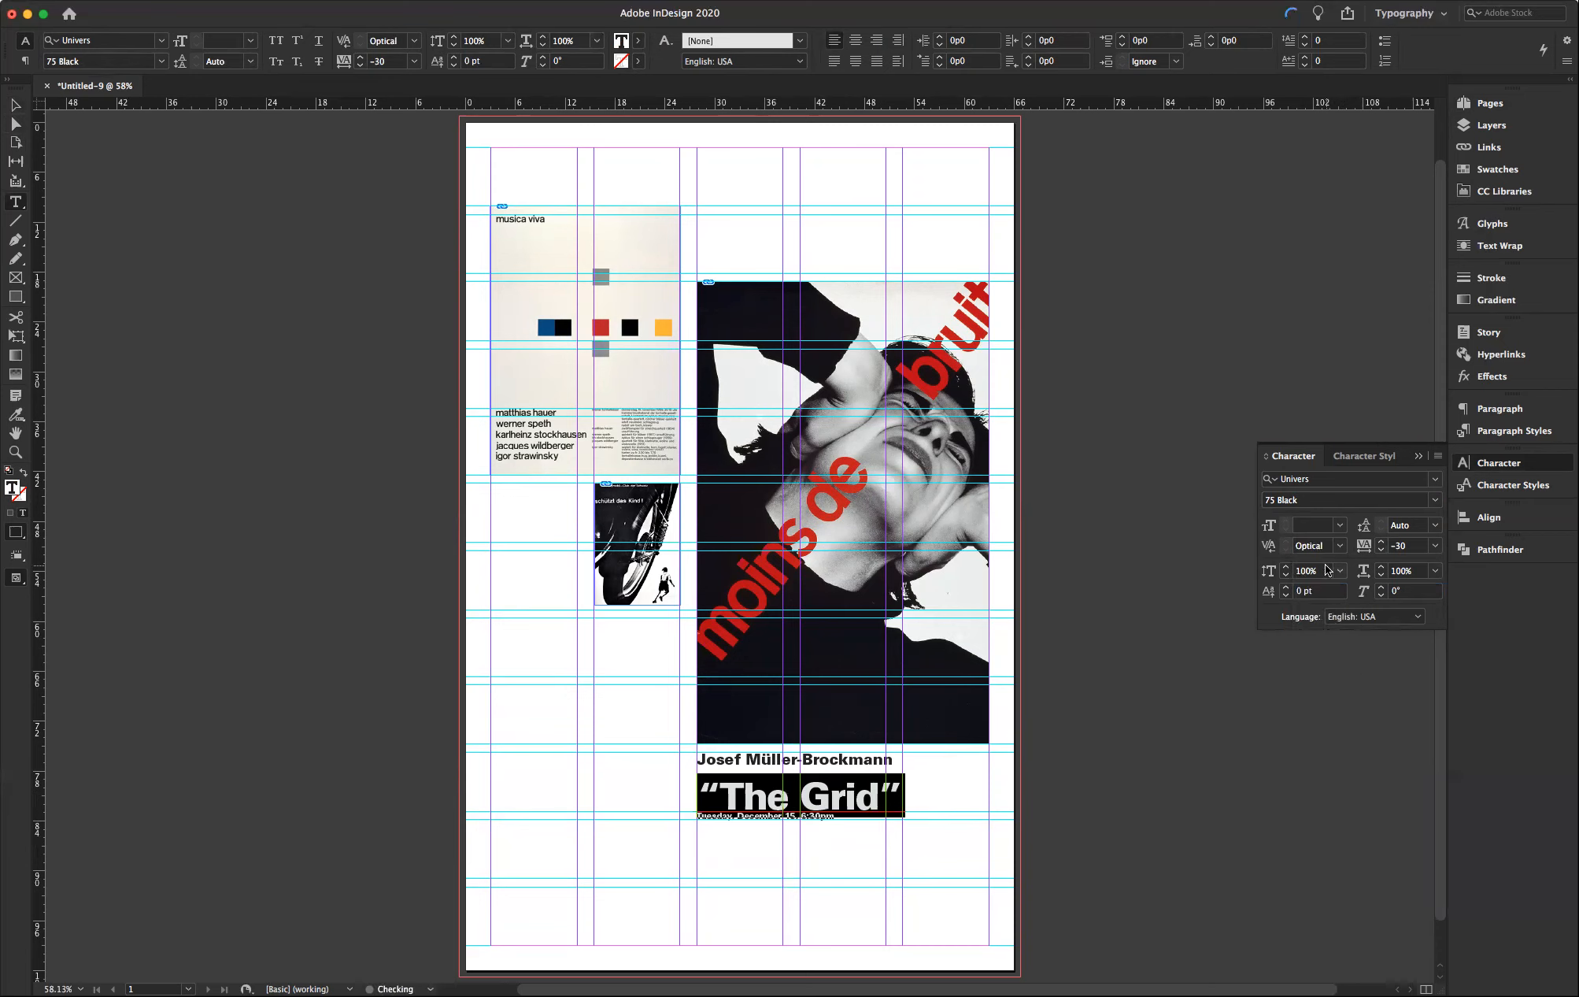
# - Set the leading of the "The Grid" line to 24 pt, and increase it until the line sits closely below the name without overlapping
pyautogui.tripleClick(884, 785)
pyautogui.click(1435, 525)
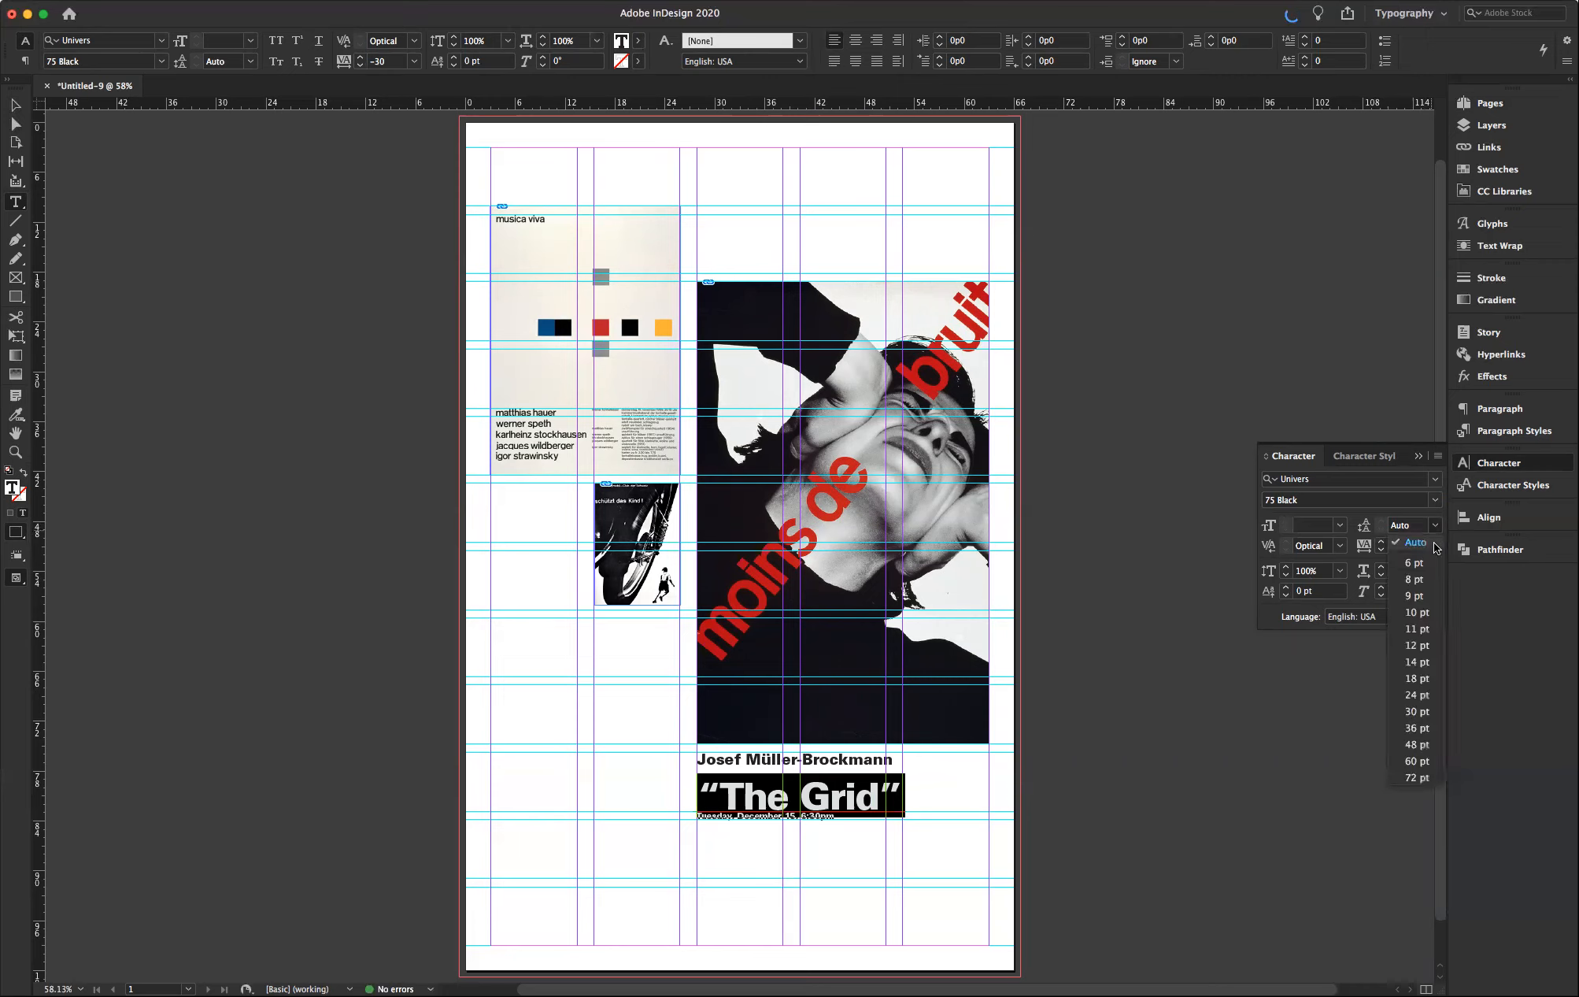
pyautogui.click(1417, 695)
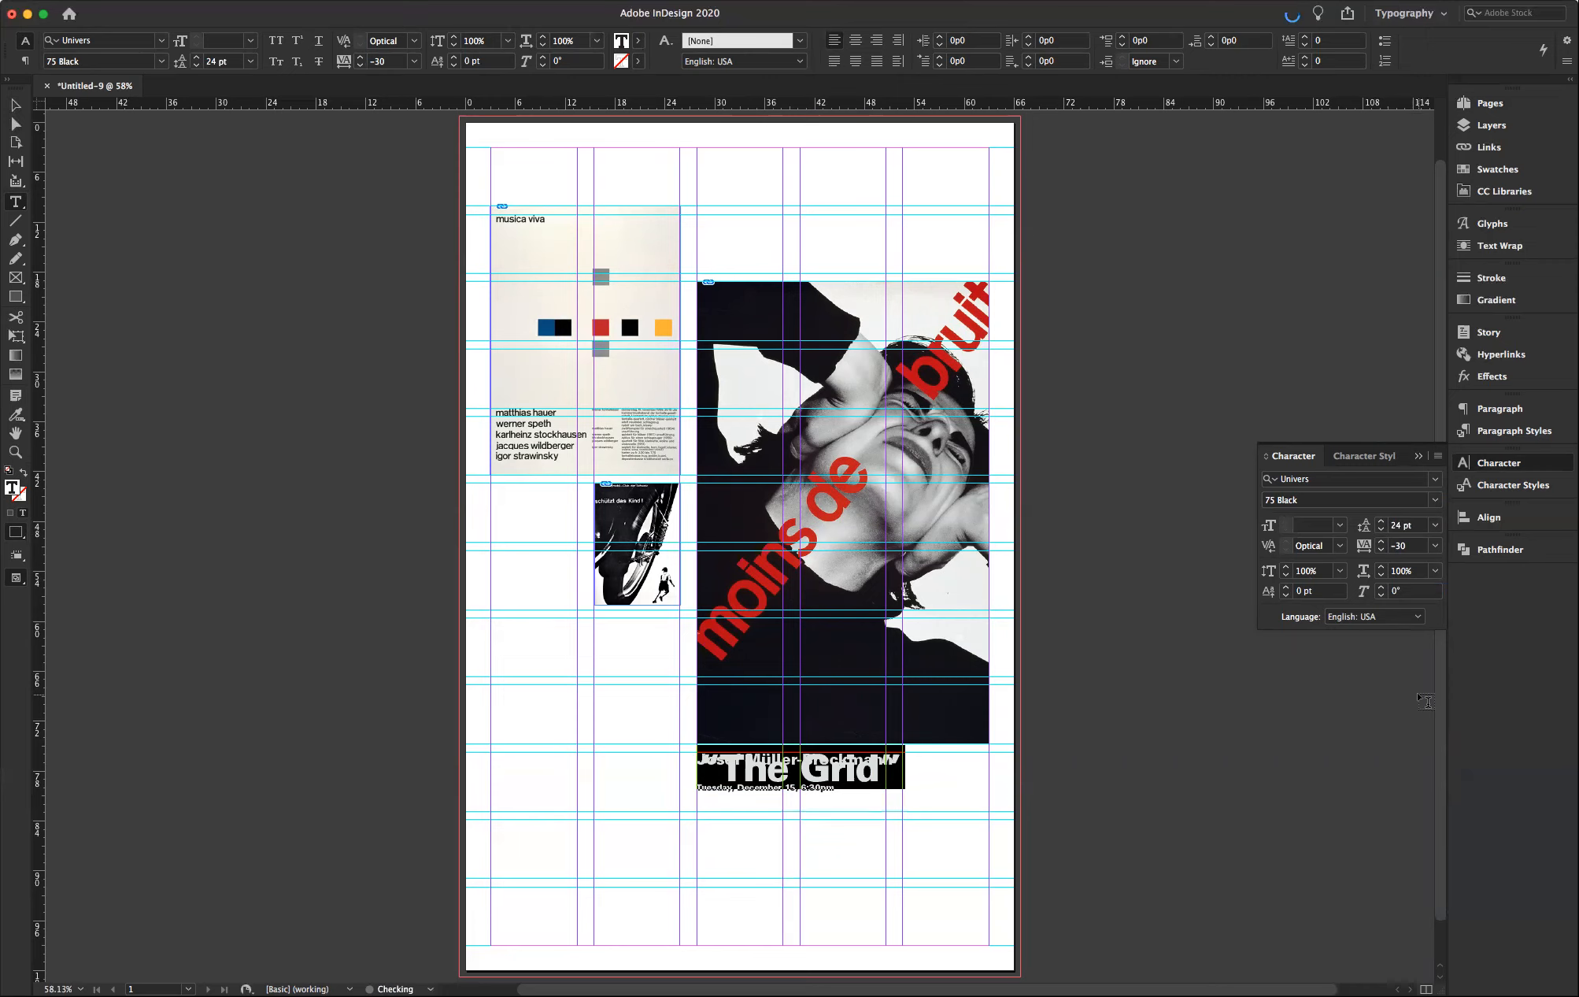
pyautogui.click(1381, 522)
pyautogui.click(1382, 522)
pyautogui.click(1382, 522)
pyautogui.click(1382, 522)
pyautogui.click(1381, 522)
pyautogui.click(1382, 522)
pyautogui.click(1382, 522)
pyautogui.click(1382, 522)
pyautogui.click(1382, 522)
pyautogui.click(1382, 522)
pyautogui.click(1382, 522)
pyautogui.click(1382, 522)
pyautogui.click(1381, 522)
pyautogui.click(1382, 522)
pyautogui.click(1382, 522)
pyautogui.click(1382, 522)
pyautogui.click(1382, 522)
pyautogui.click(1382, 522)
pyautogui.click(1382, 522)
pyautogui.click(1382, 522)
pyautogui.click(1381, 522)
pyautogui.click(1381, 522)
pyautogui.click(1382, 522)
pyautogui.click(1382, 522)
pyautogui.click(1381, 522)
# - Select the date line and increase its leading to 21 pt
pyautogui.click(784, 811)
pyautogui.tripleClick(784, 811)
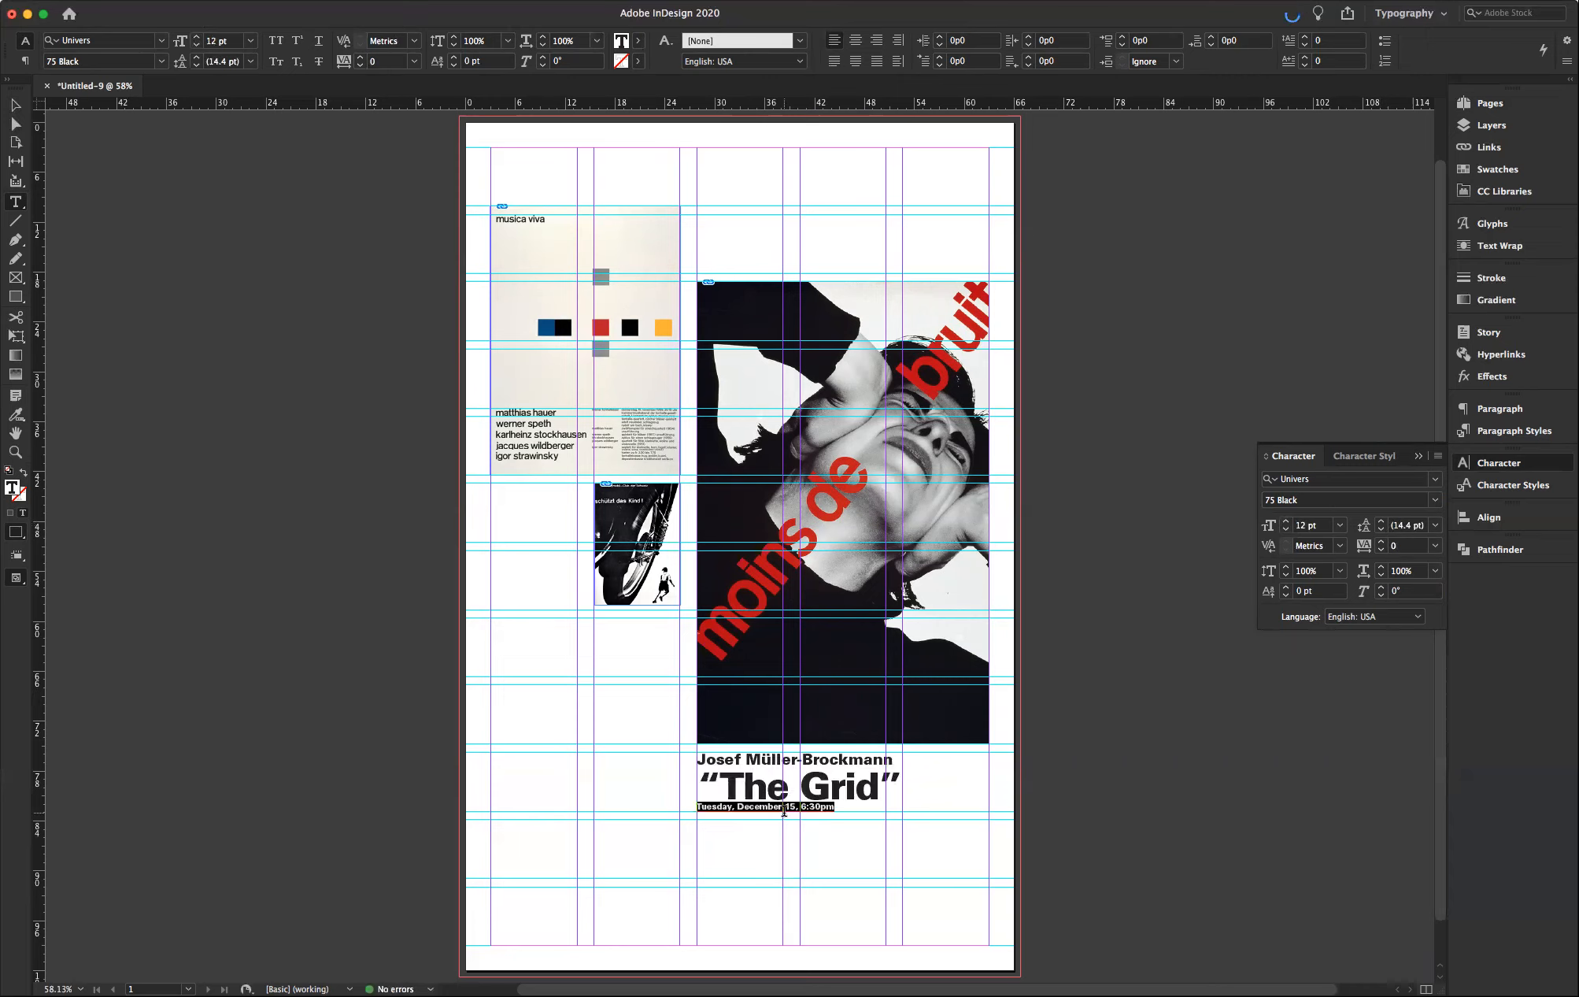
pyautogui.click(1382, 522)
pyautogui.click(1382, 522)
pyautogui.click(1382, 522)
pyautogui.click(1382, 522)
pyautogui.click(1382, 522)
pyautogui.click(1382, 522)
pyautogui.click(1382, 522)
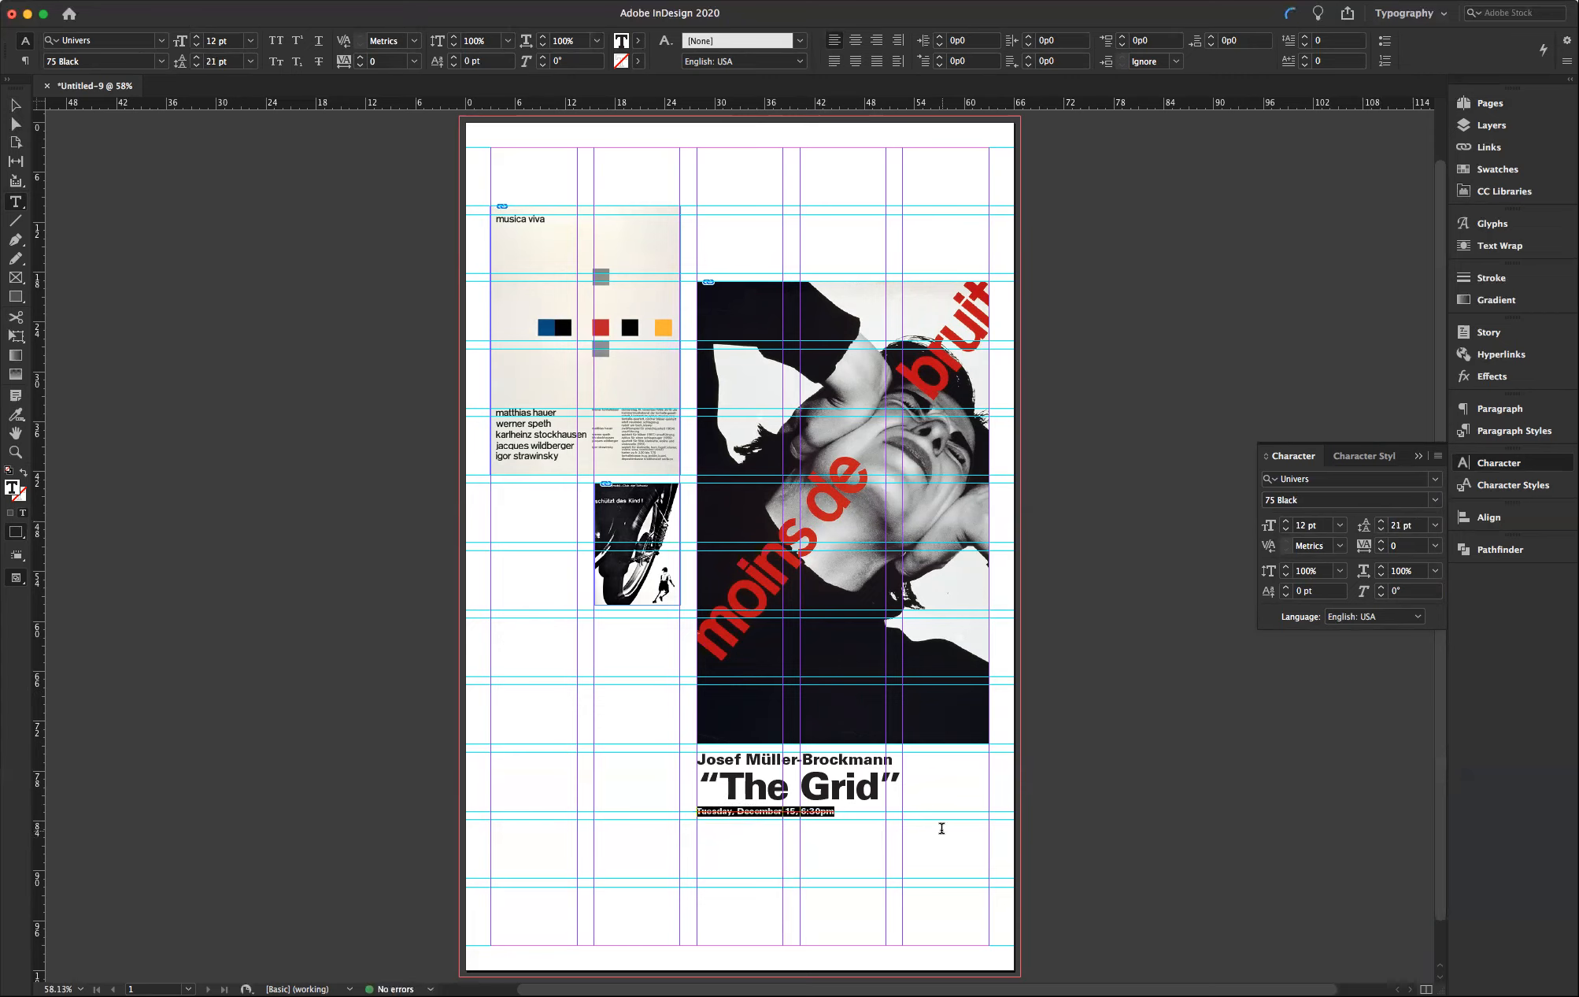
# - Enlarge the name line to 23 pt and the date line to 18 pt to match the width of "The Grid" line
pyautogui.tripleClick(878, 760)
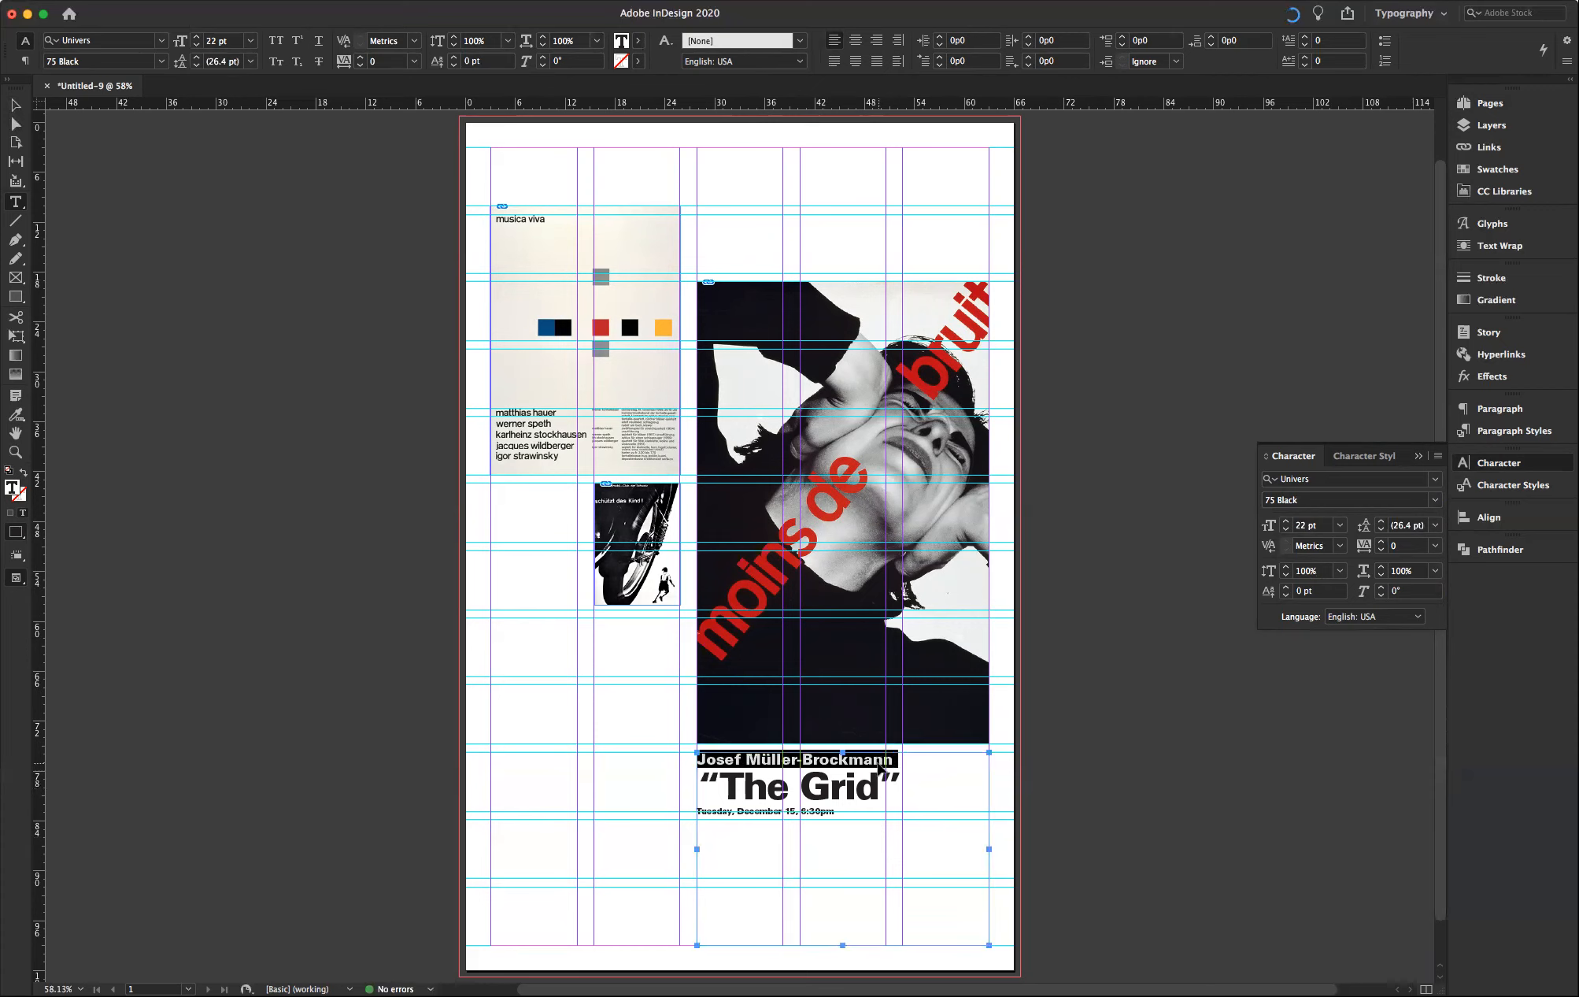
pyautogui.press('super+shift+period')
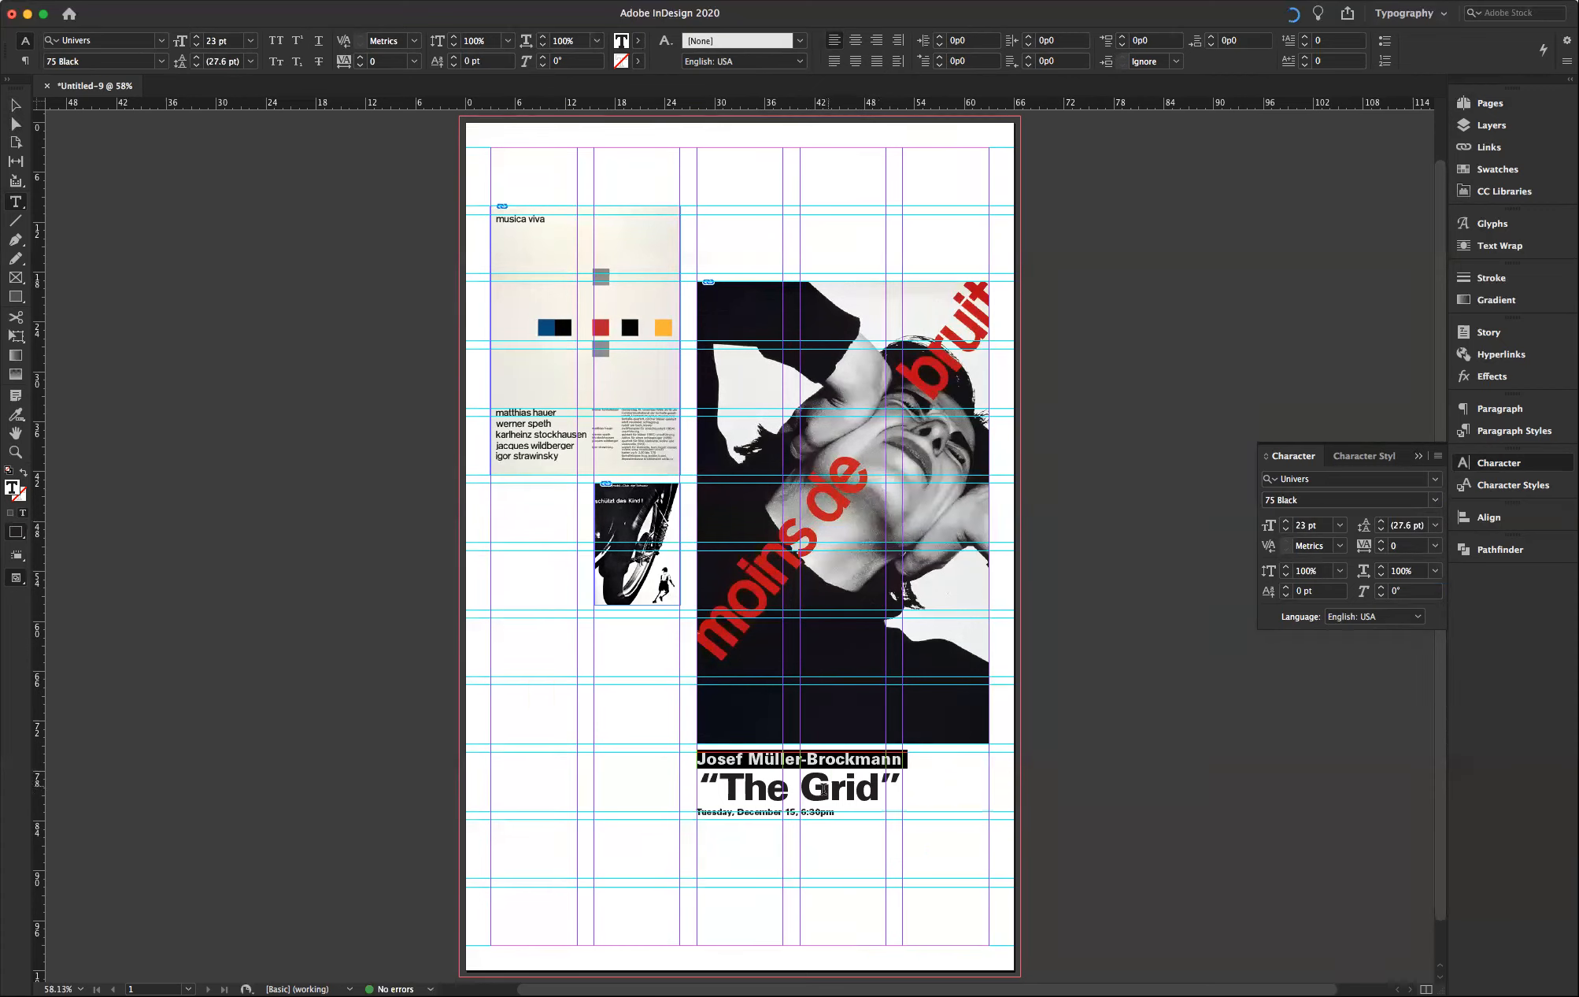
pyautogui.tripleClick(782, 813)
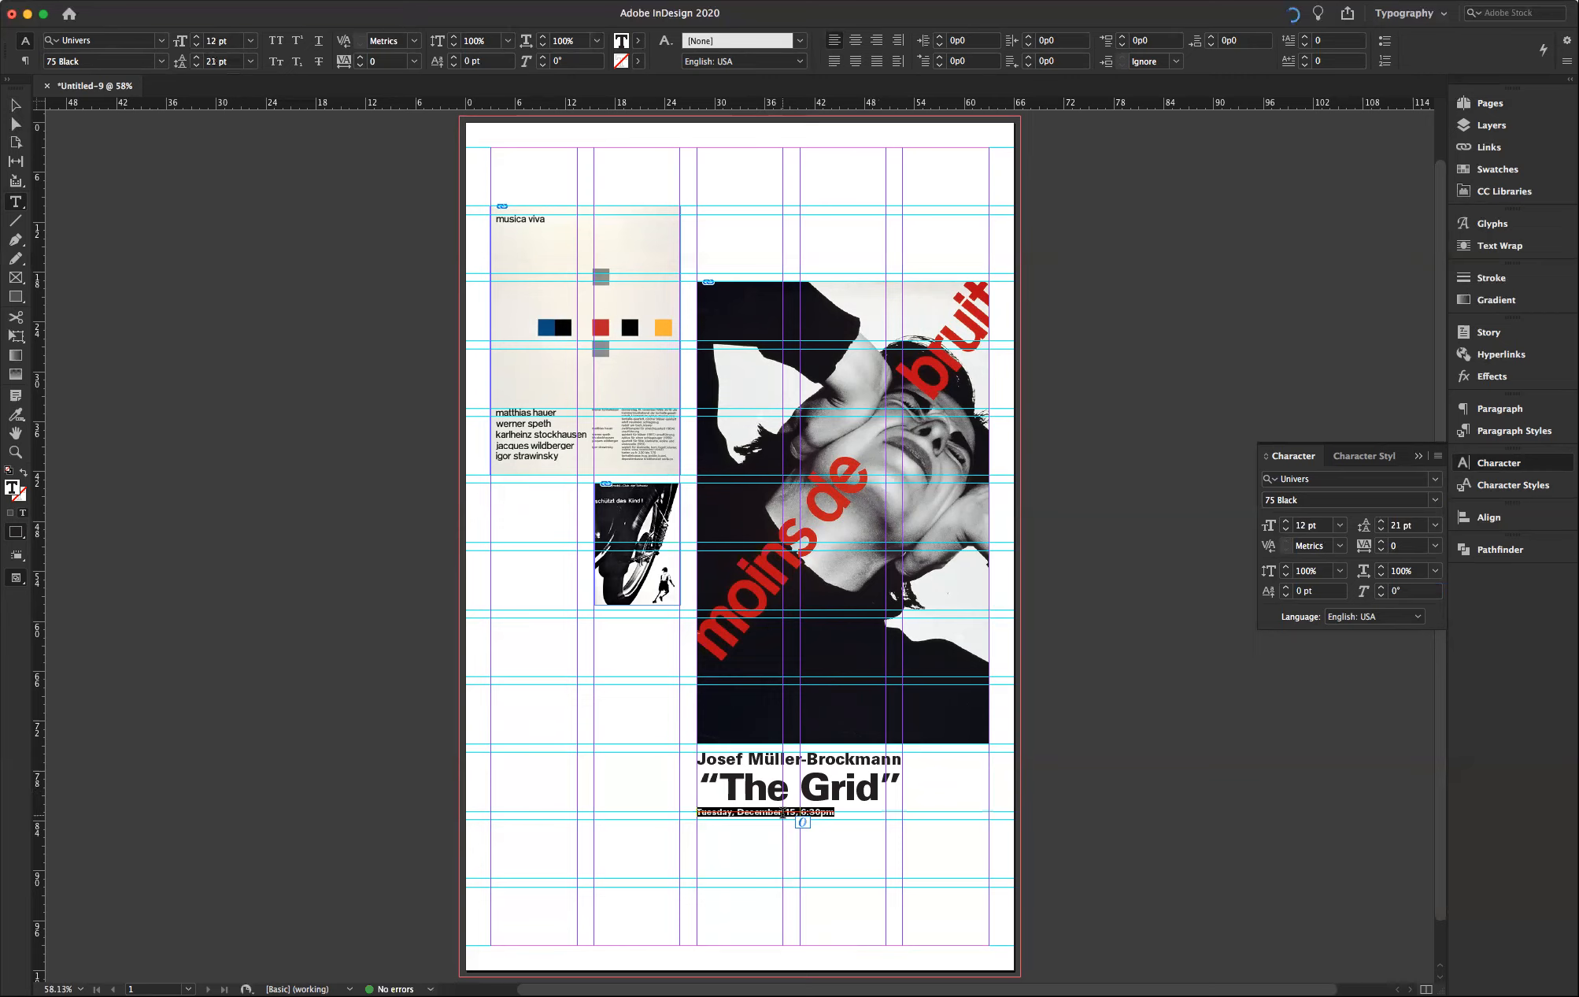
pyautogui.press('super+shift+period')
pyautogui.press('super+shift+period')
pyautogui.press('super+shift+period')
pyautogui.press('super+shift+period')
pyautogui.press('super+shift+period')
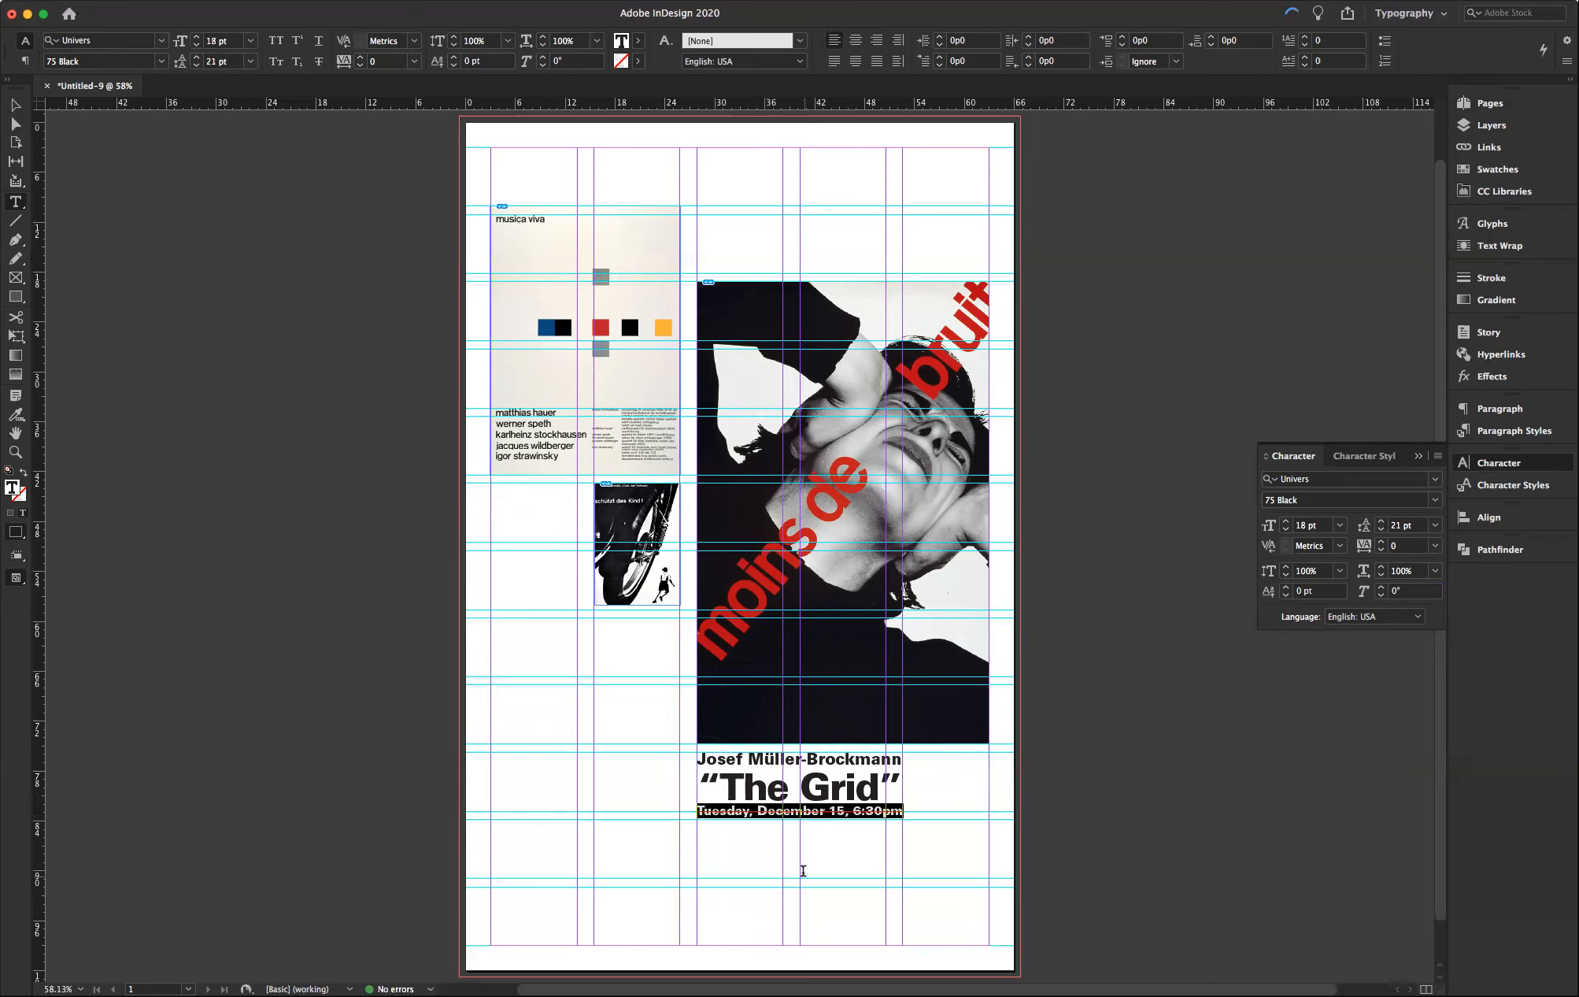
pyautogui.press('super+shift+a')
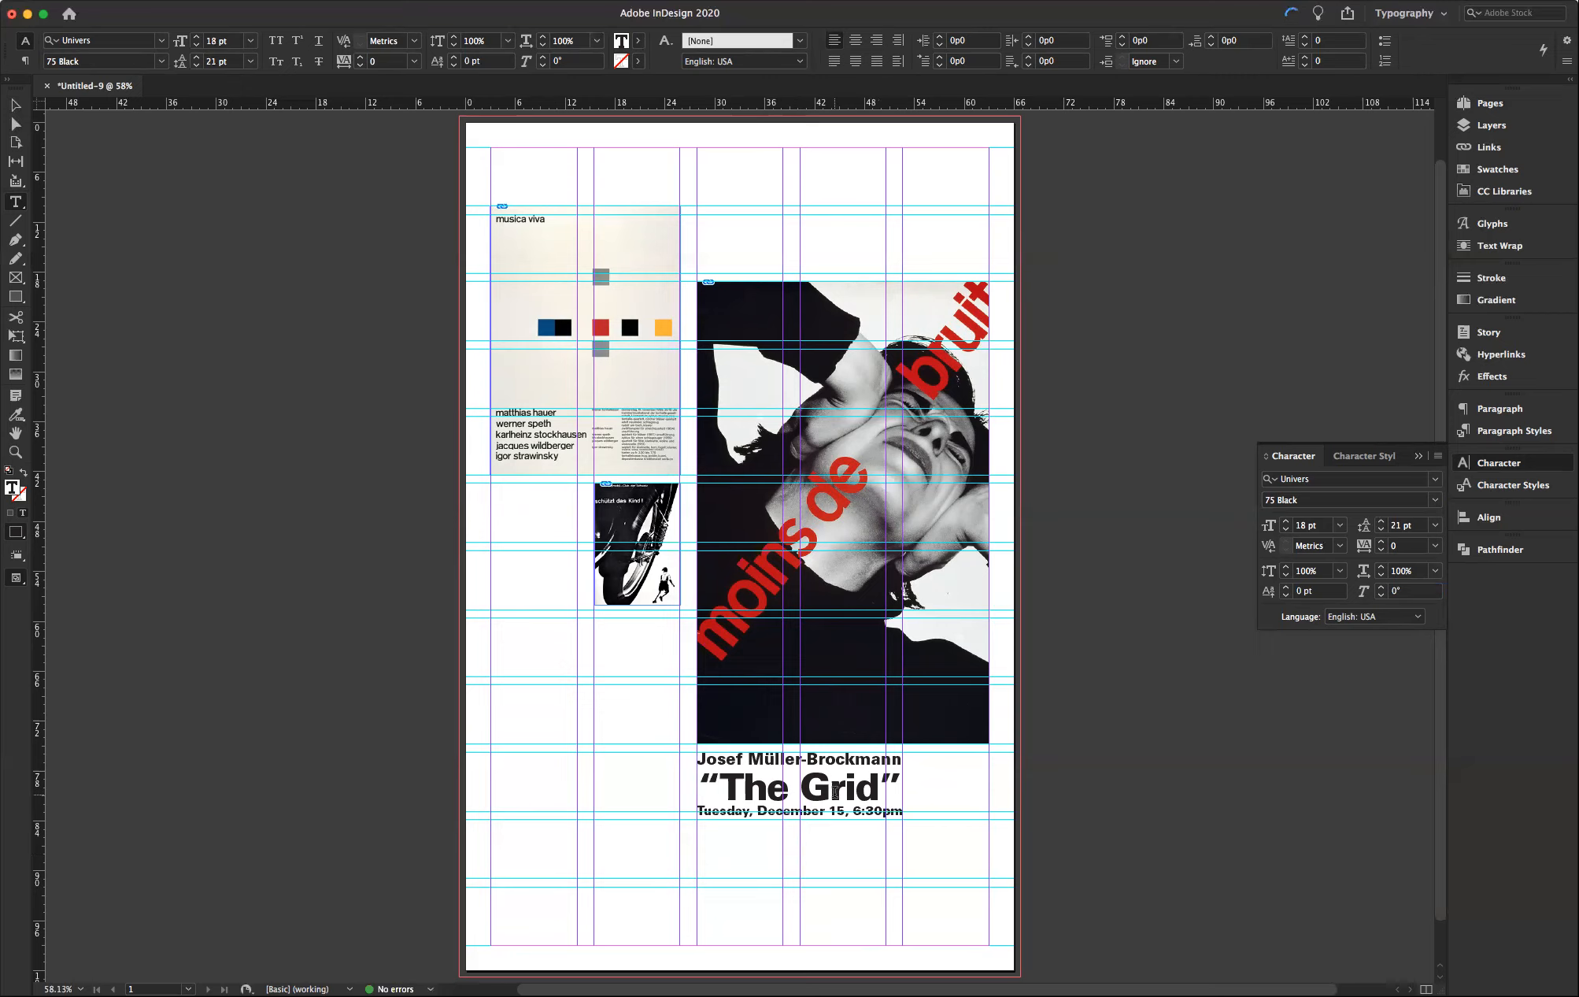
# - Reduce "The Grid" line to 50 pt and set the name line to 21.5 pt so their widths match
pyautogui.tripleClick(717, 758)
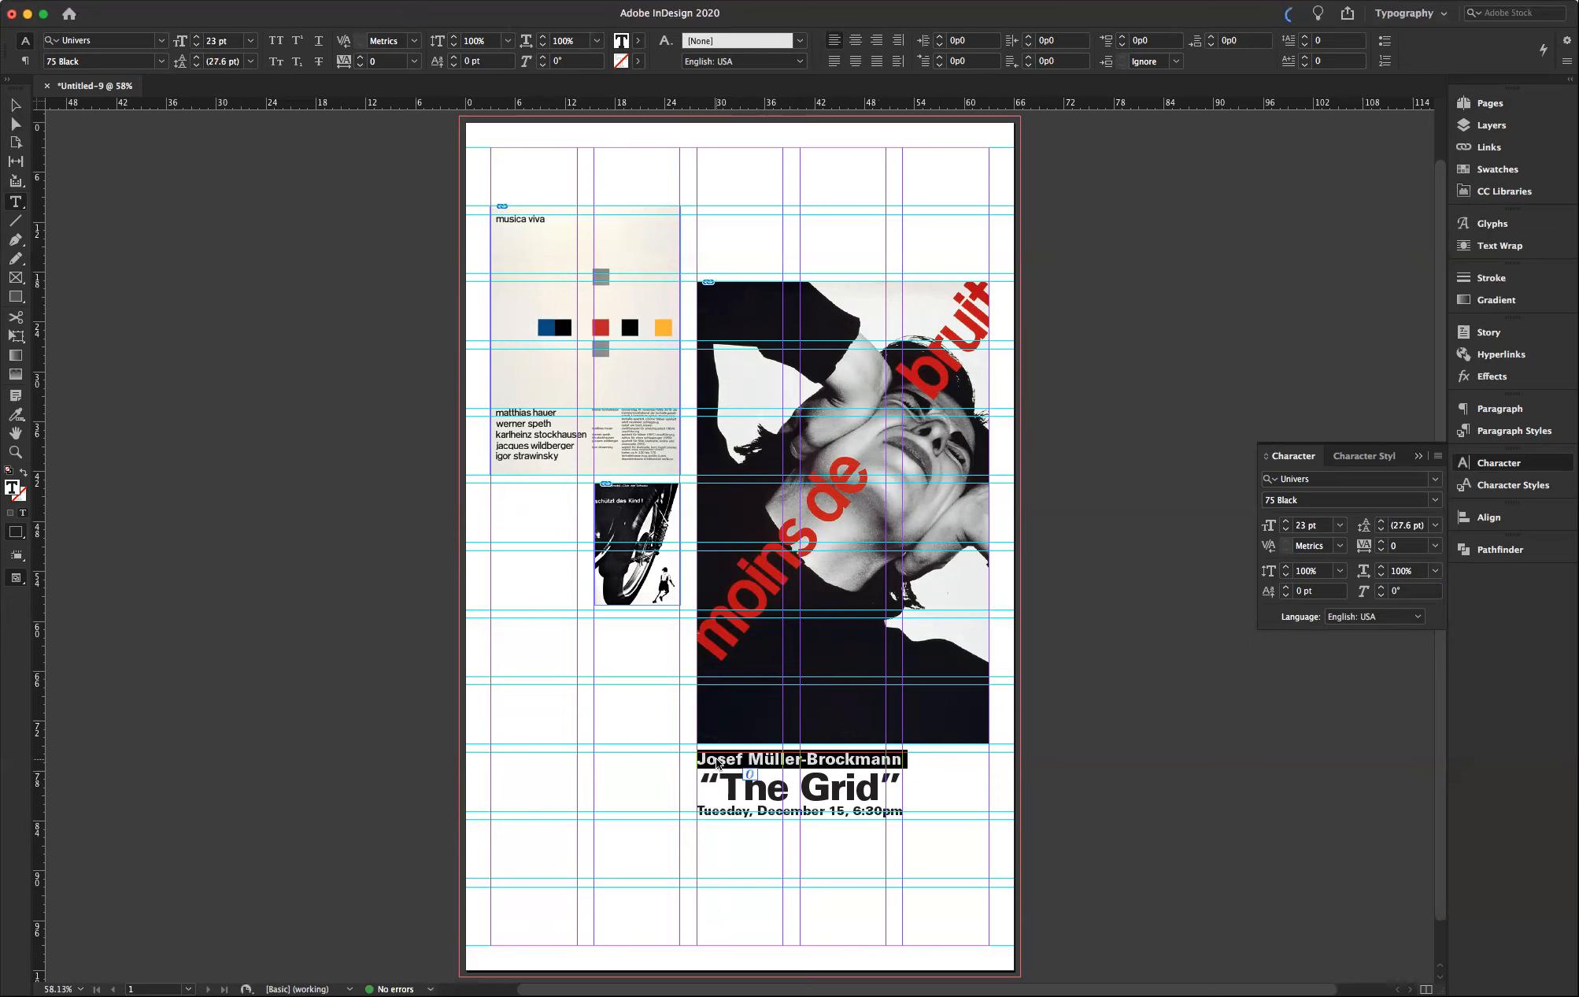
pyautogui.press('super+shift+comma')
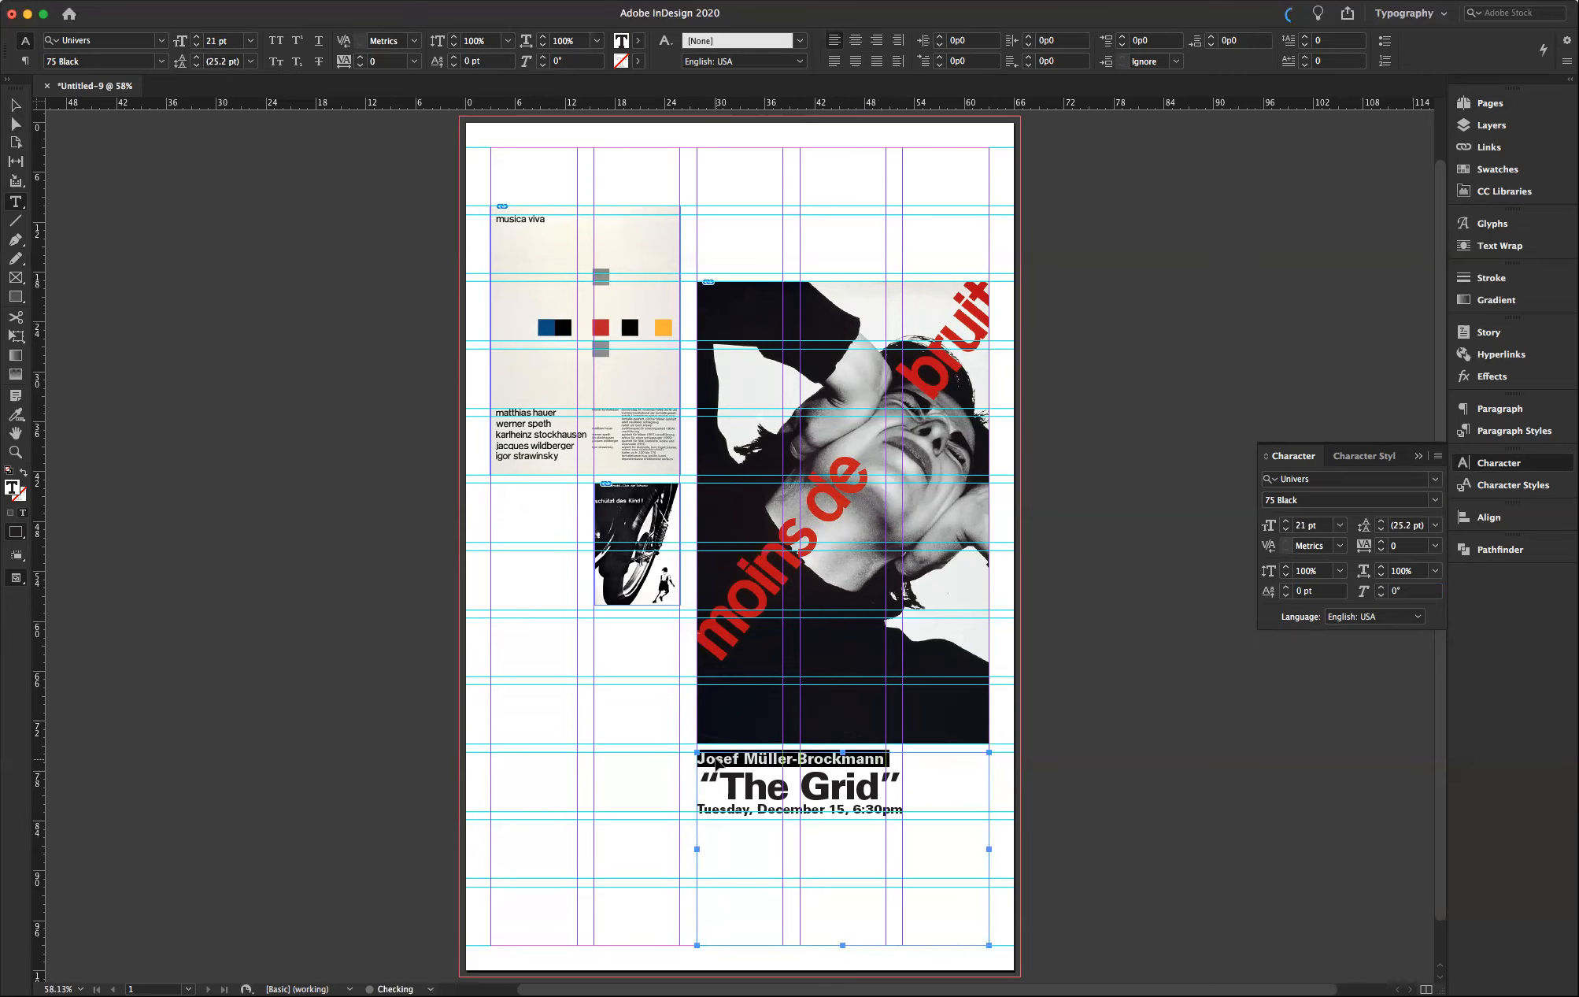
pyautogui.tripleClick(752, 790)
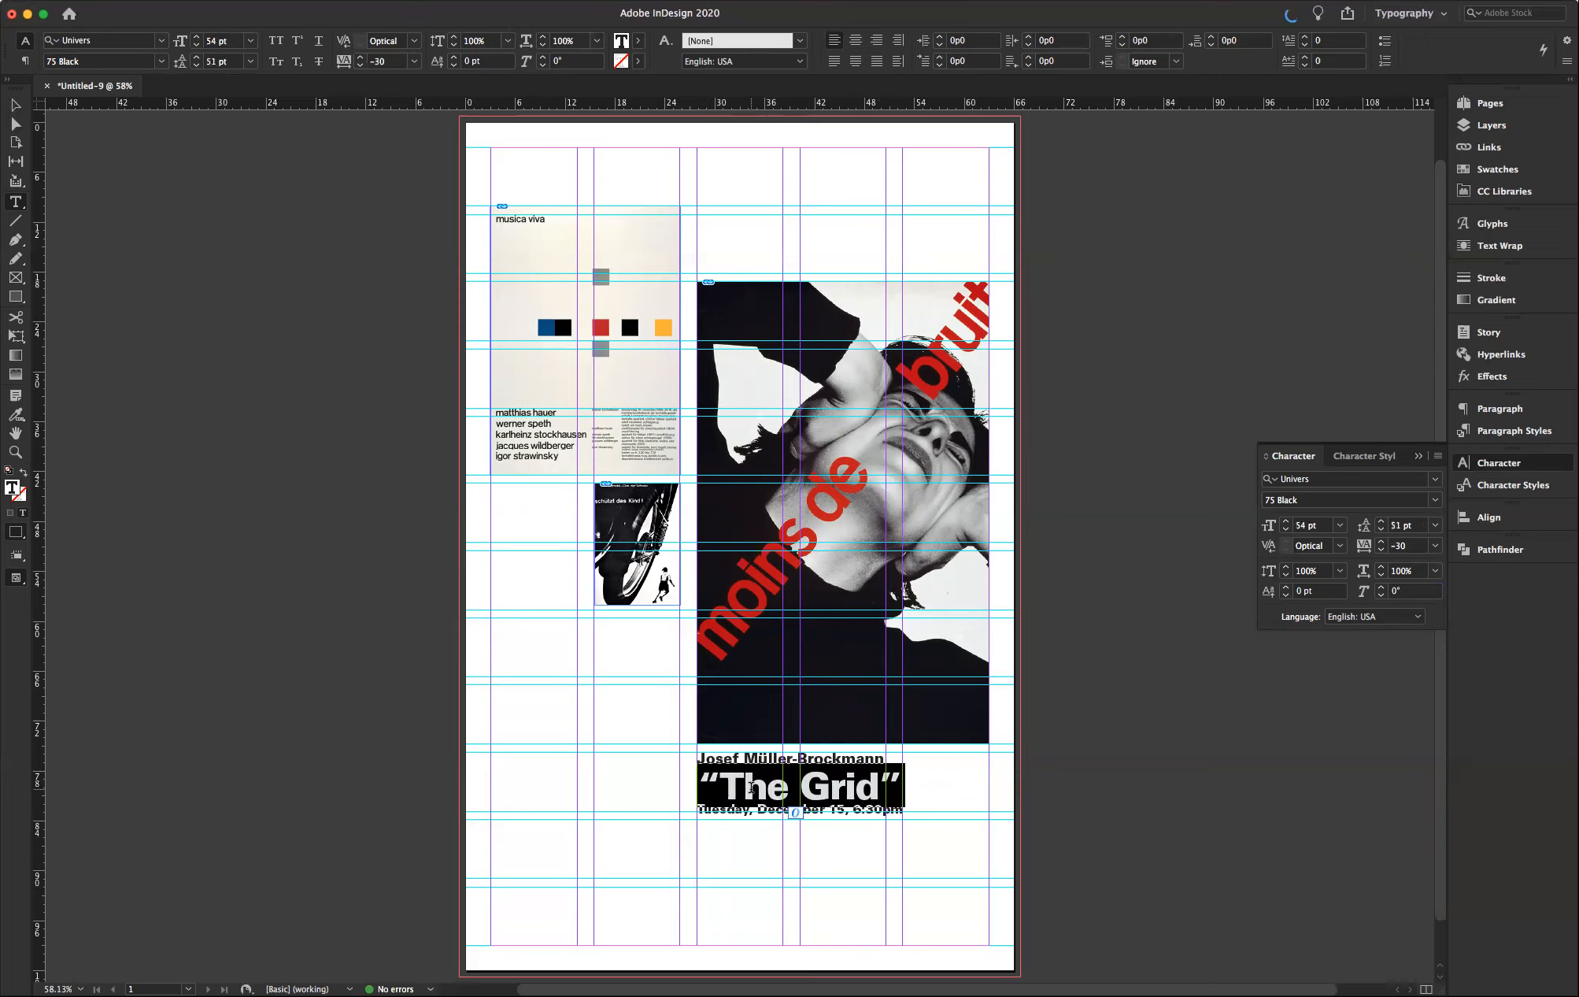
pyautogui.press('super+shift+comma')
pyautogui.press('super+shift+comma')
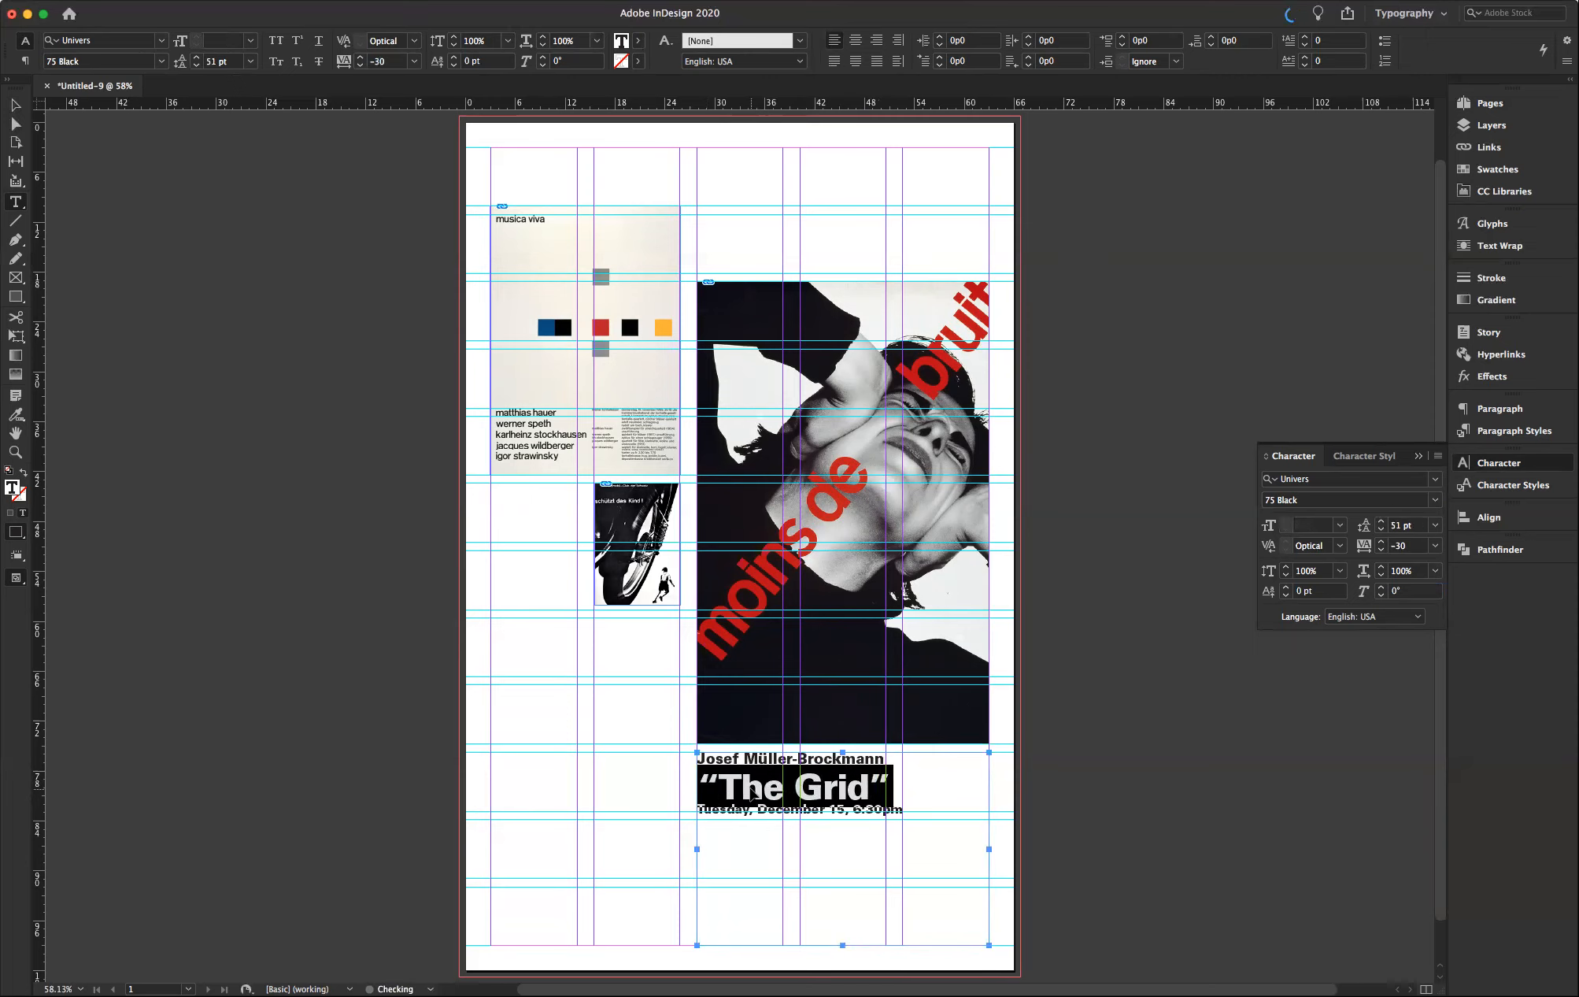
pyautogui.tripleClick(777, 755)
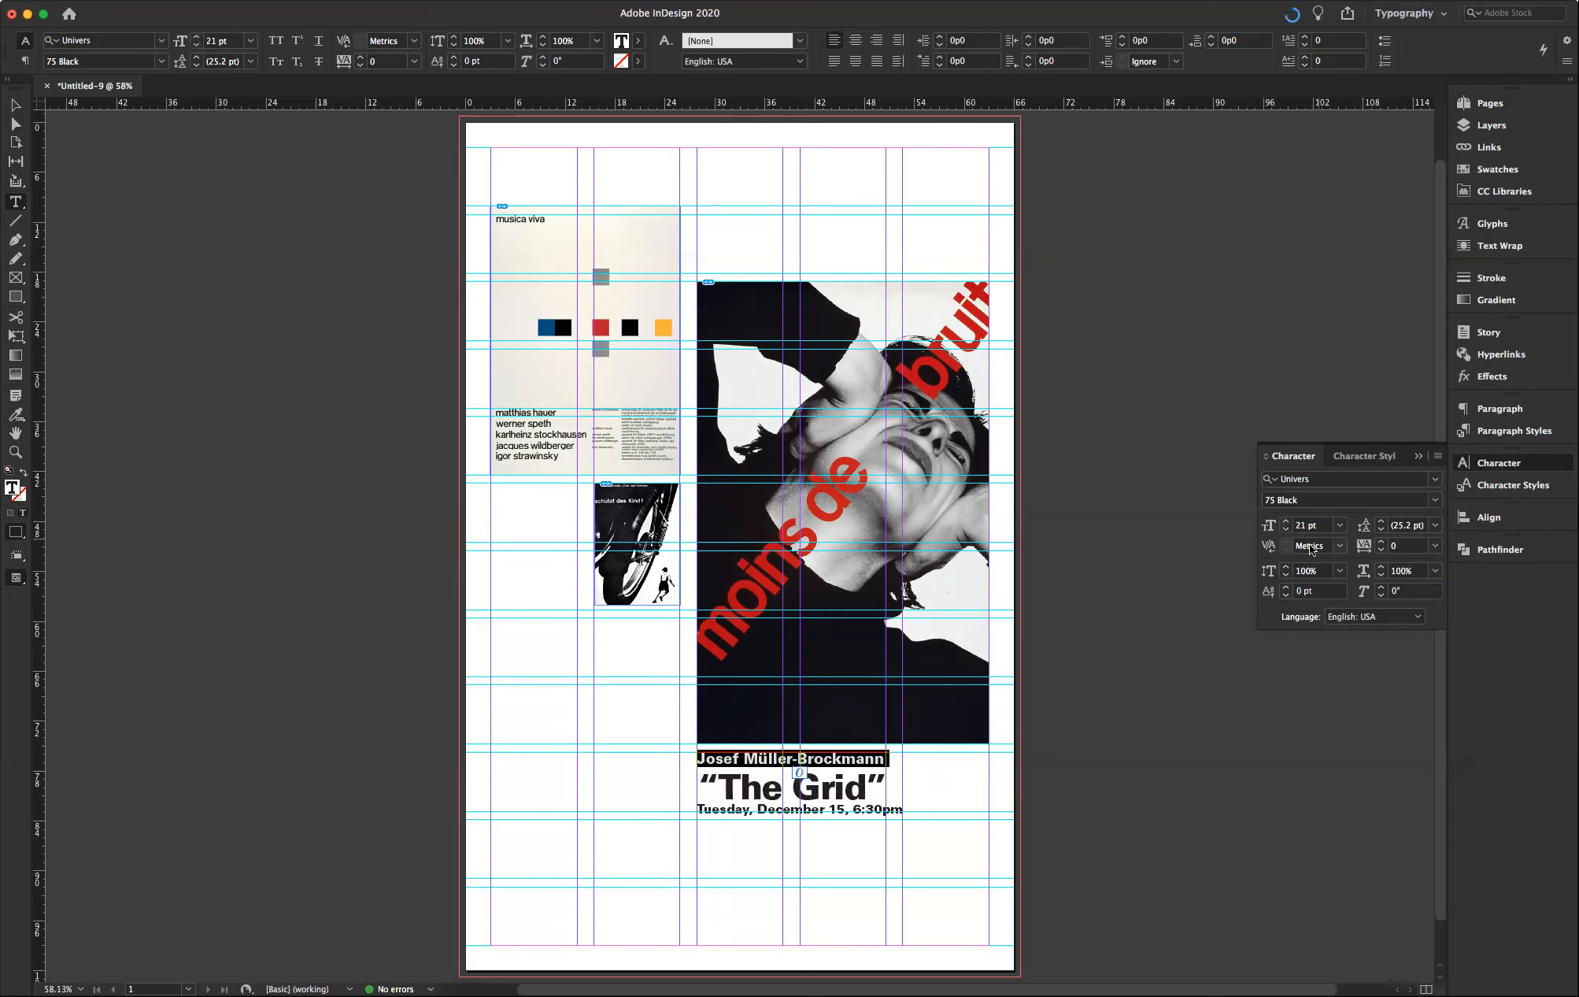
pyautogui.click(1285, 522)
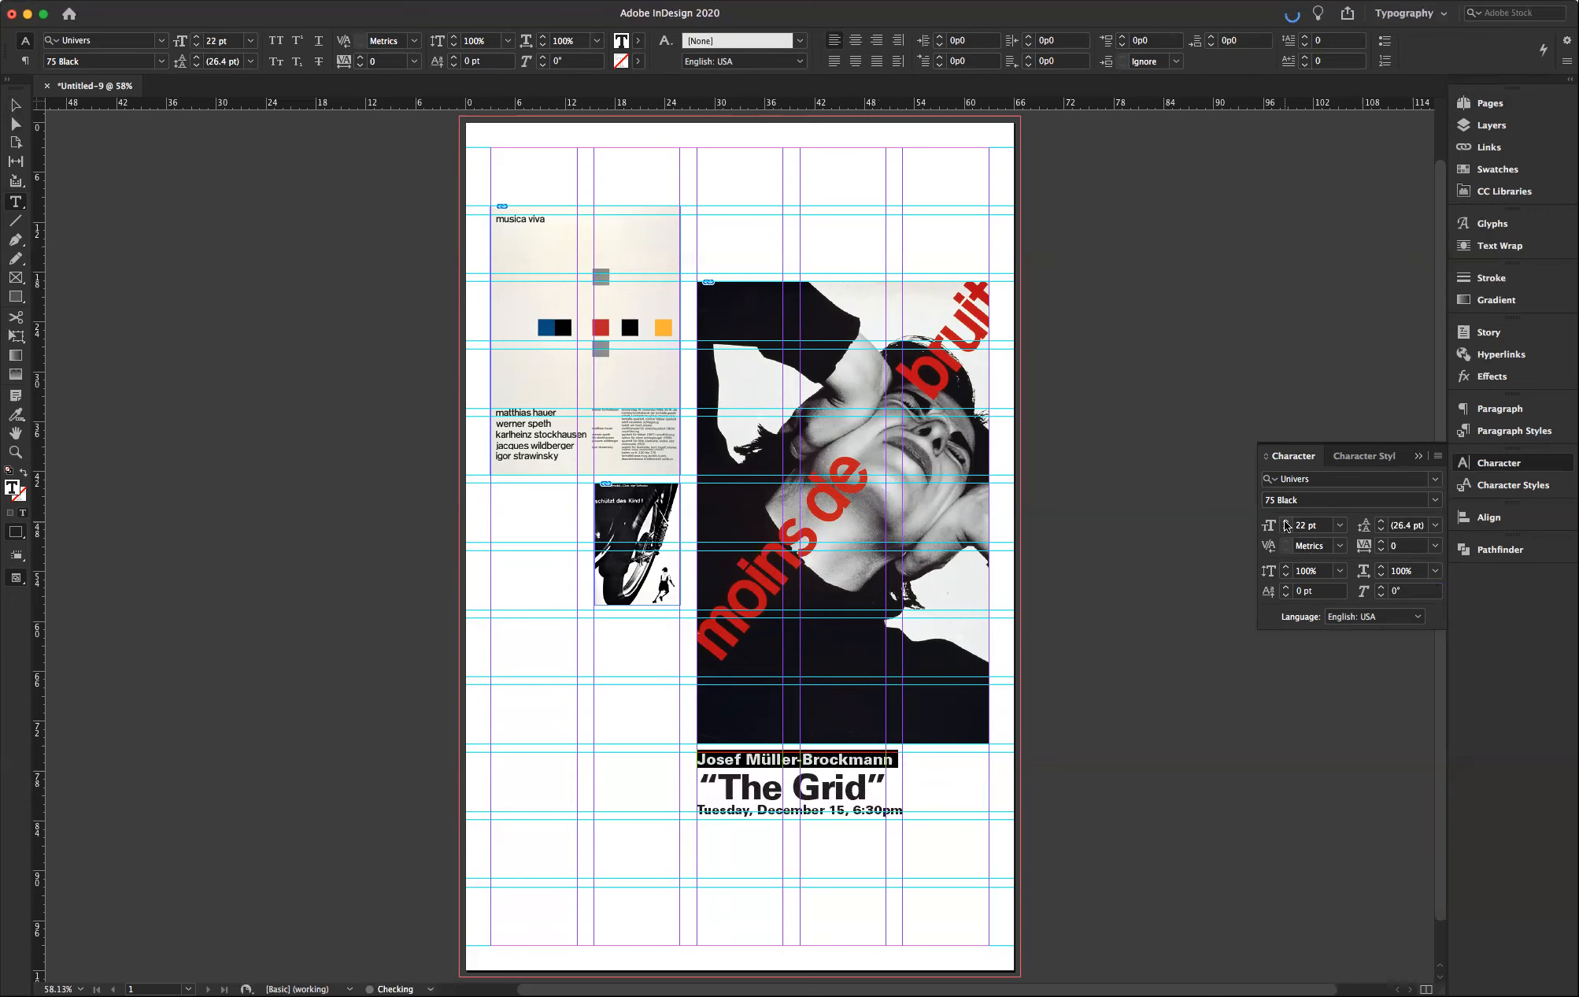
pyautogui.moveTo(1307, 526); pyautogui.dragTo(1302, 527)
pyautogui.write('1.5')
pyautogui.press('Return')
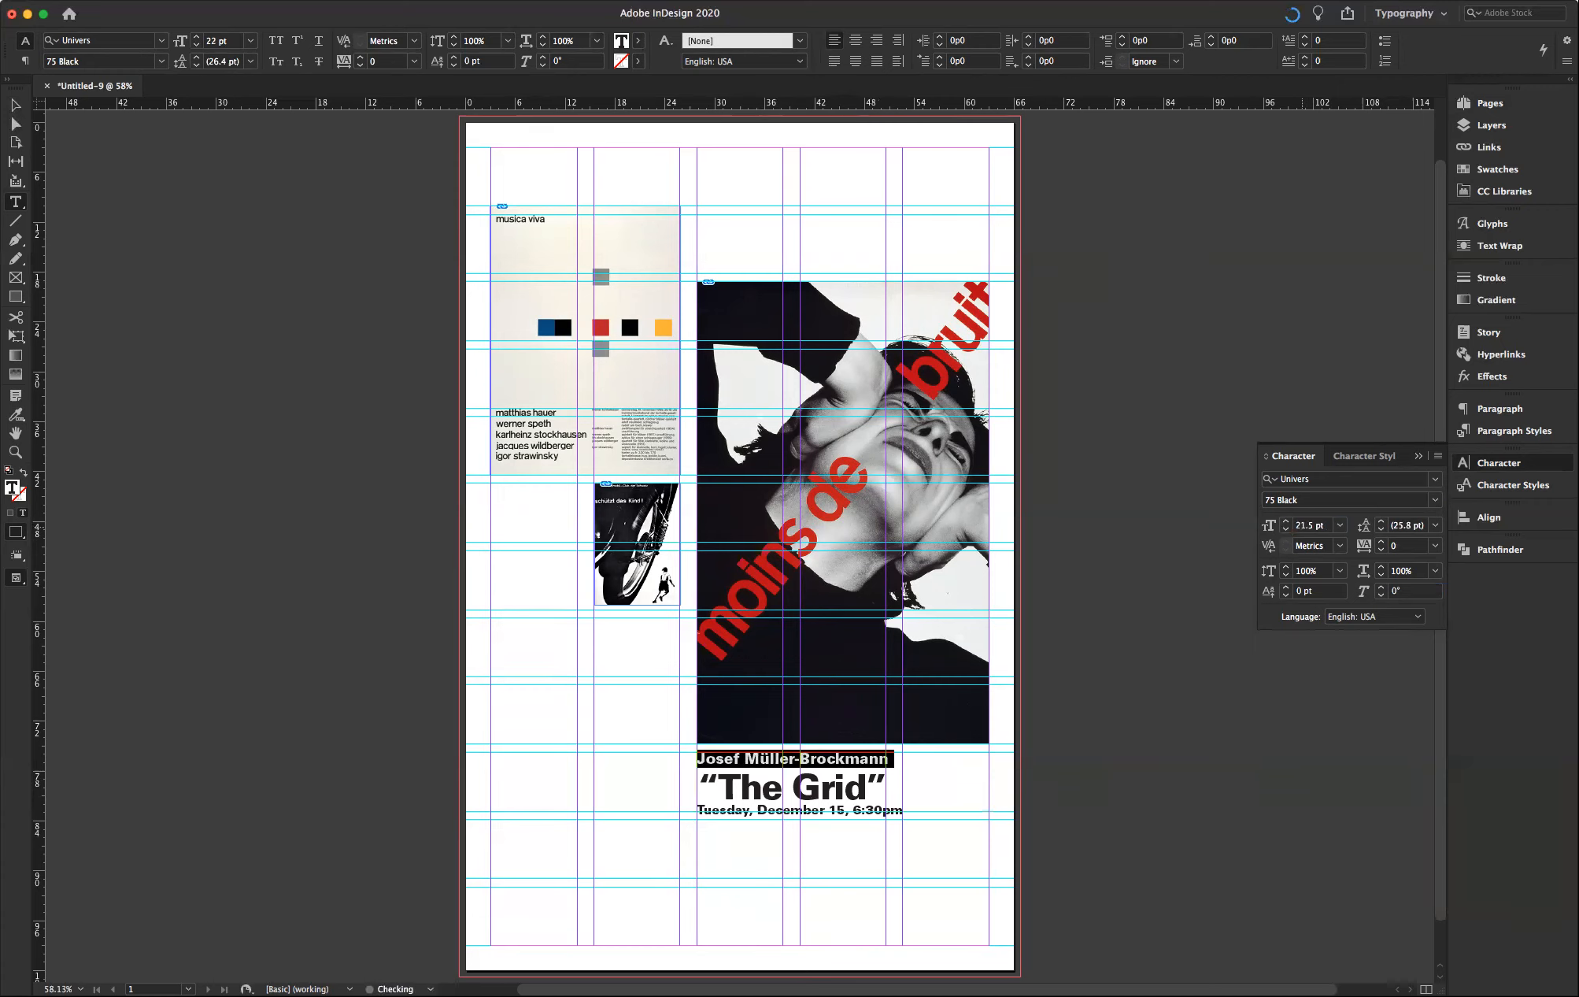
# - Set the date line's font size to 16.5 pt so its width matches the two lines above
pyautogui.tripleClick(862, 810)
pyautogui.press('super+shift+comma')
pyautogui.press('super+shift+comma')
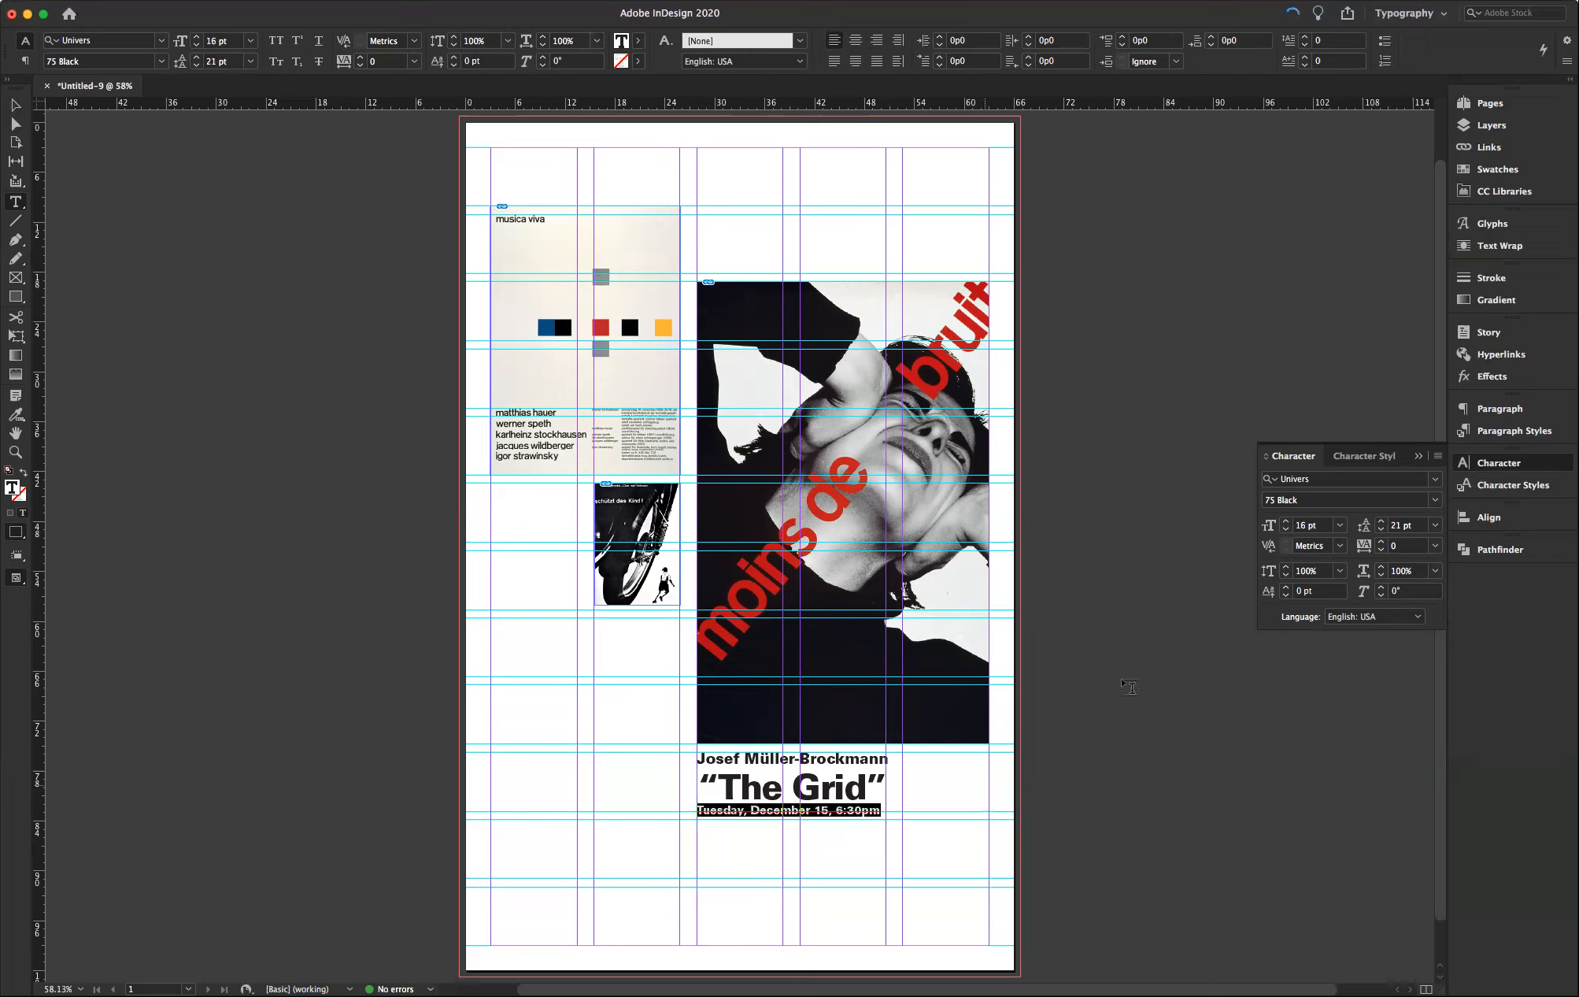
pyautogui.click(1304, 526)
pyautogui.write('.5')
pyautogui.press('Return')
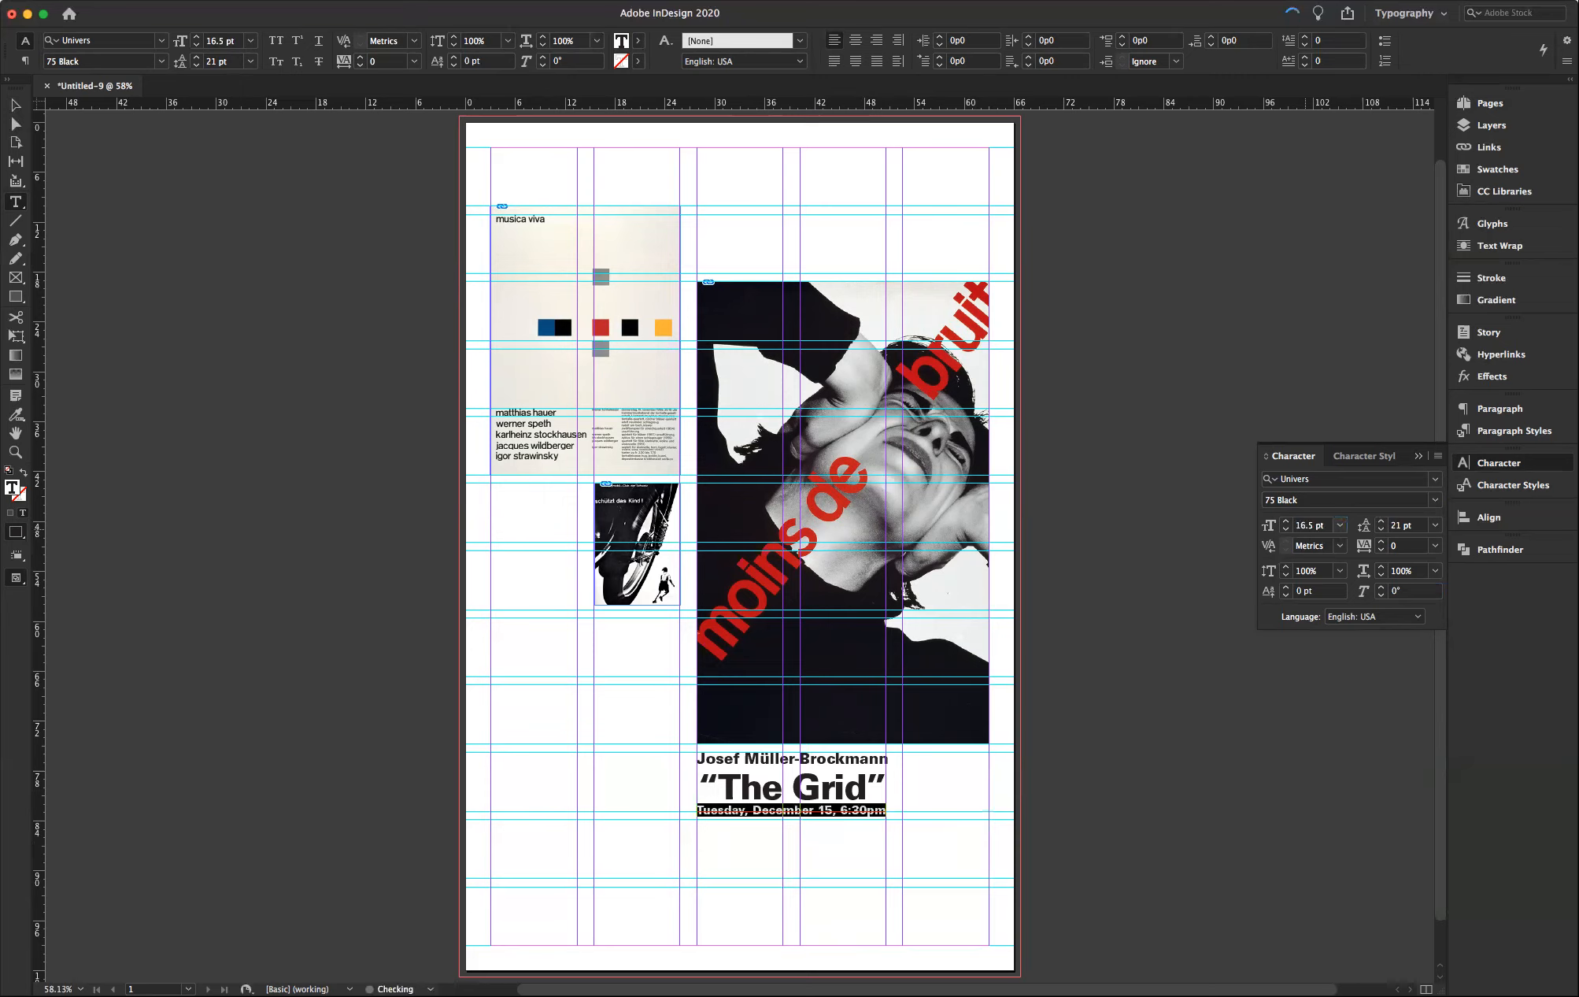
pyautogui.click(921, 767)
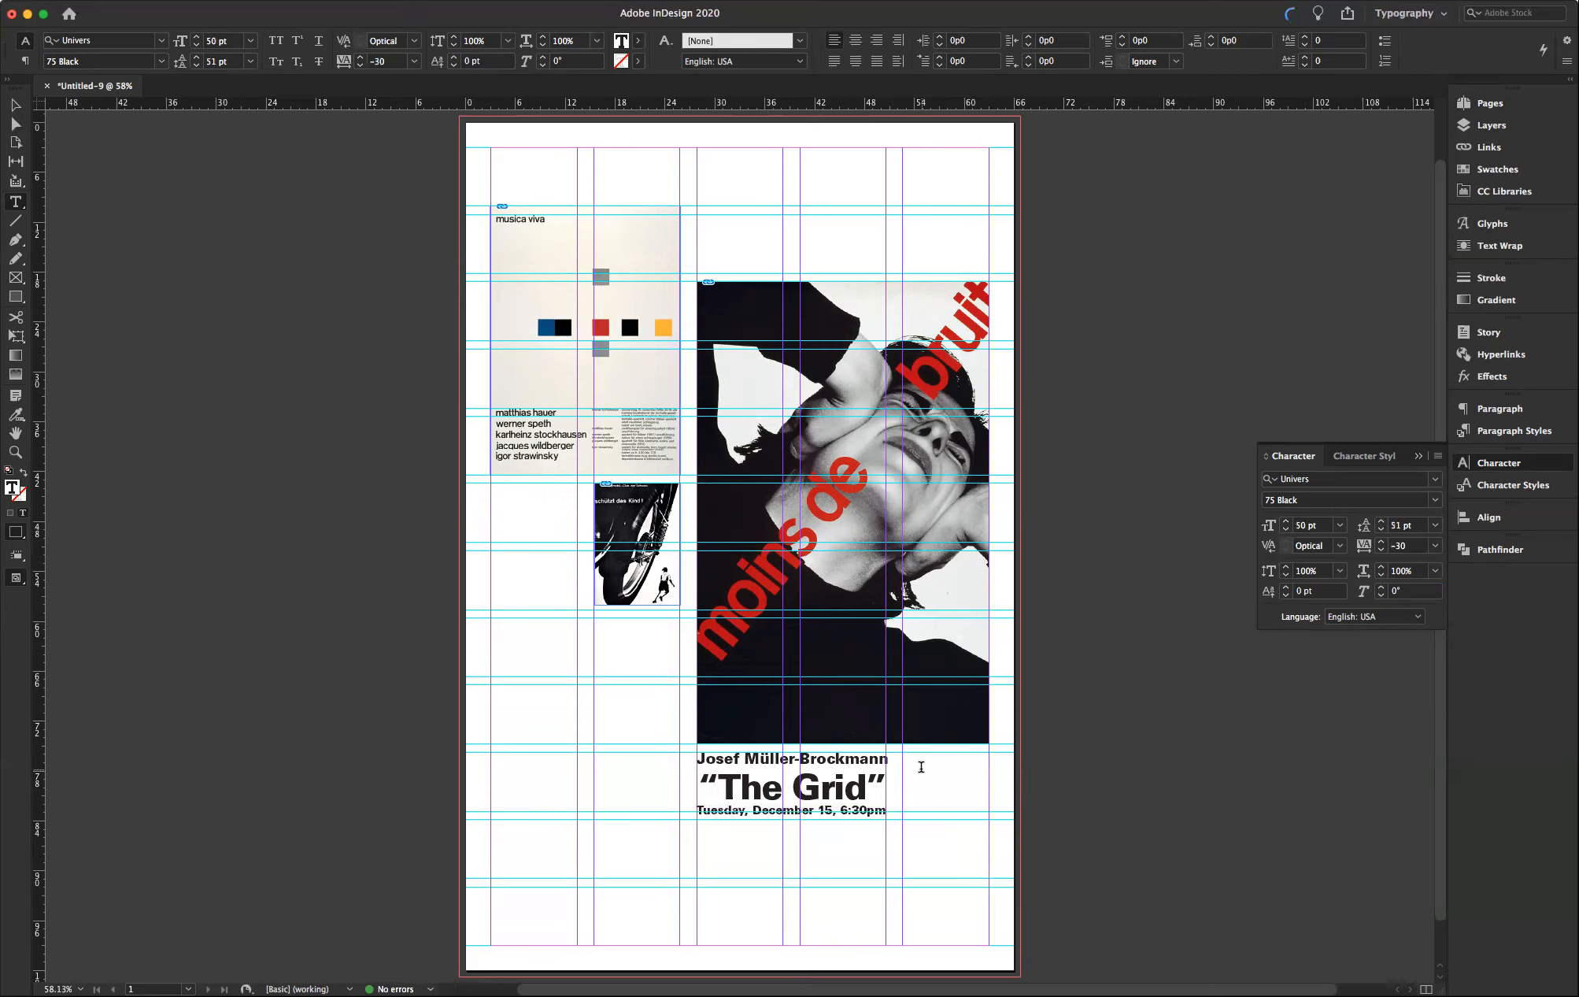
# - Tighten the leading of "The Grid" line to 47 pt and show the poster in Preview mode without guides
pyautogui.tripleClick(842, 809)
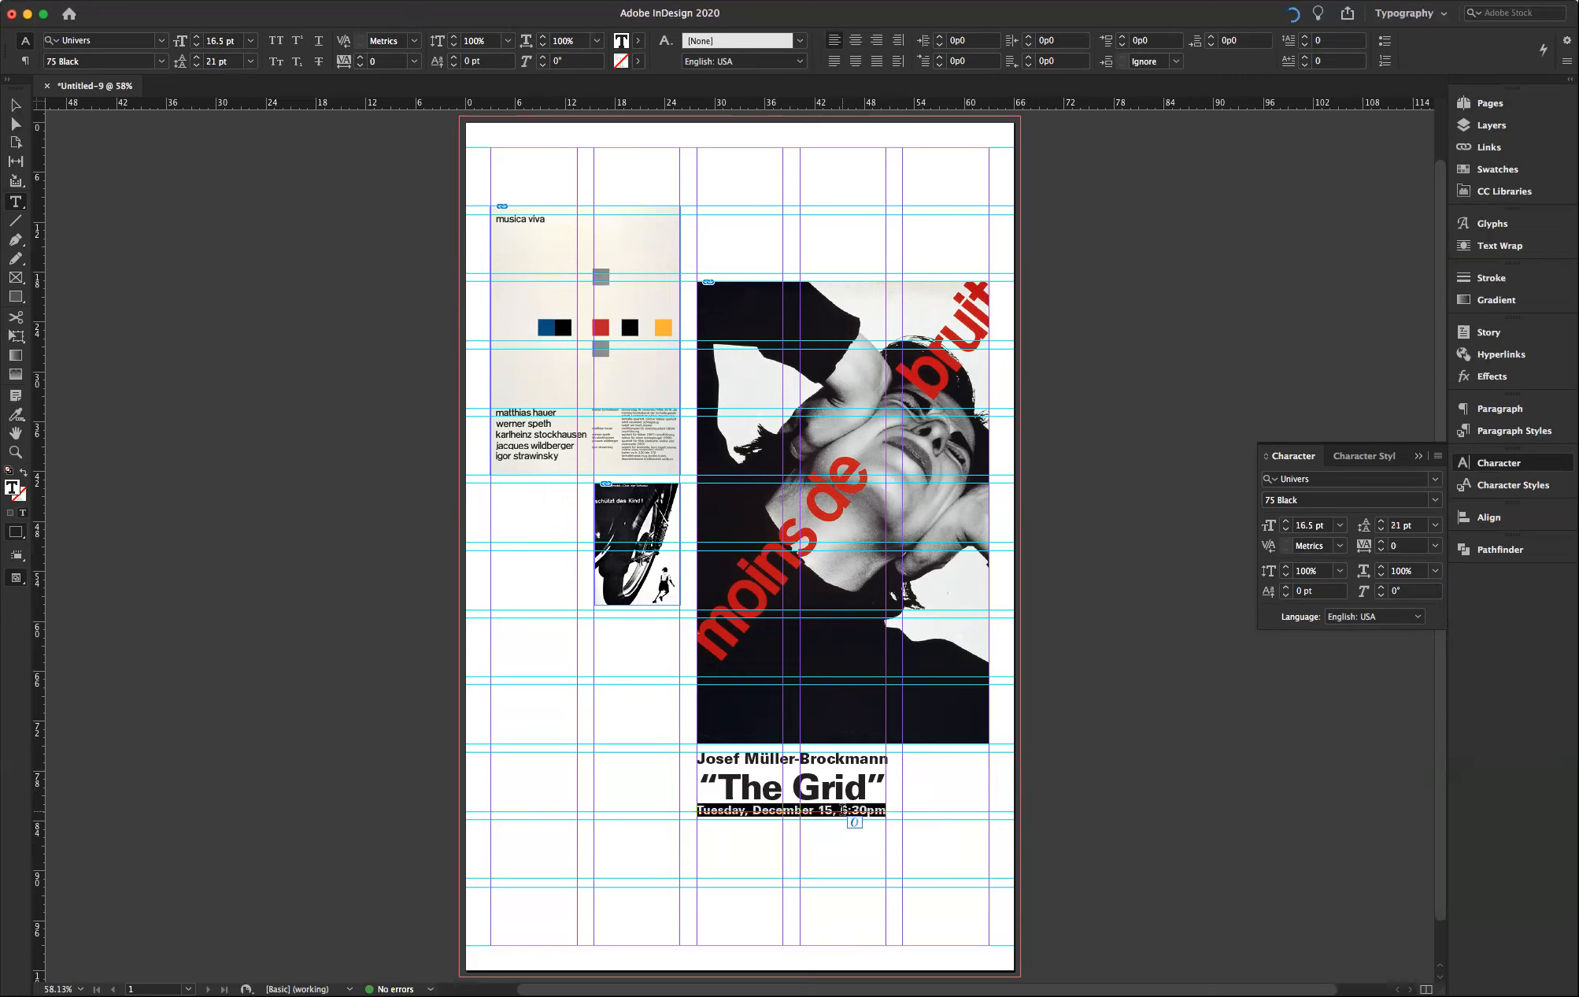
pyautogui.tripleClick(819, 786)
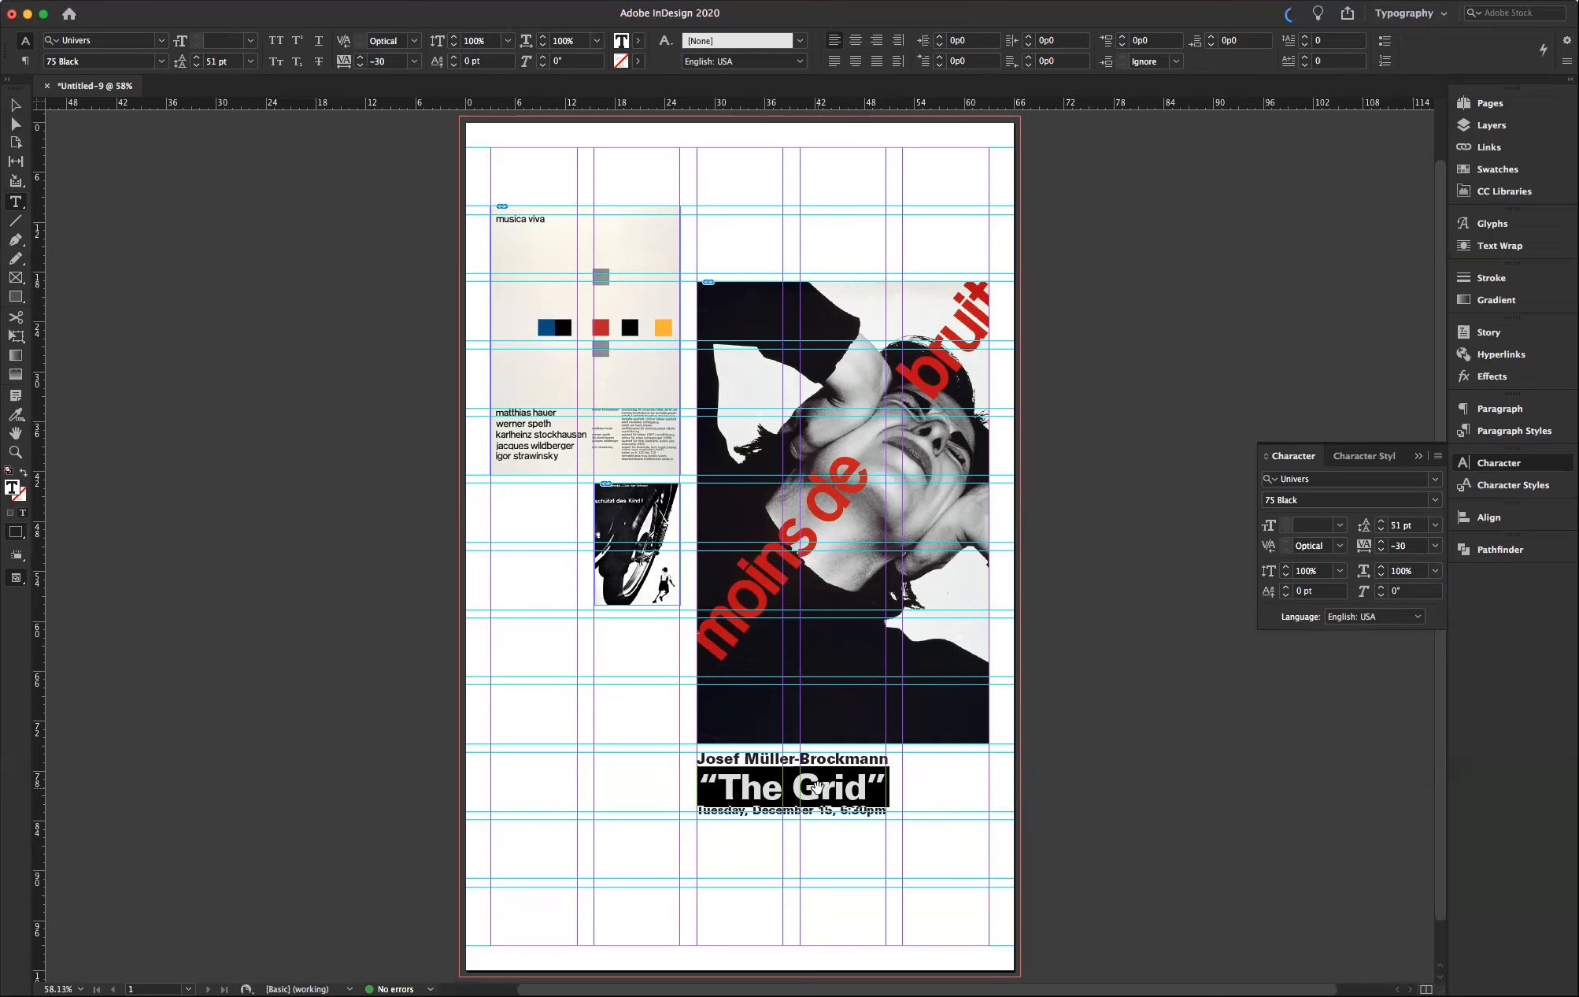
pyautogui.hotkey('alt', 'Up')
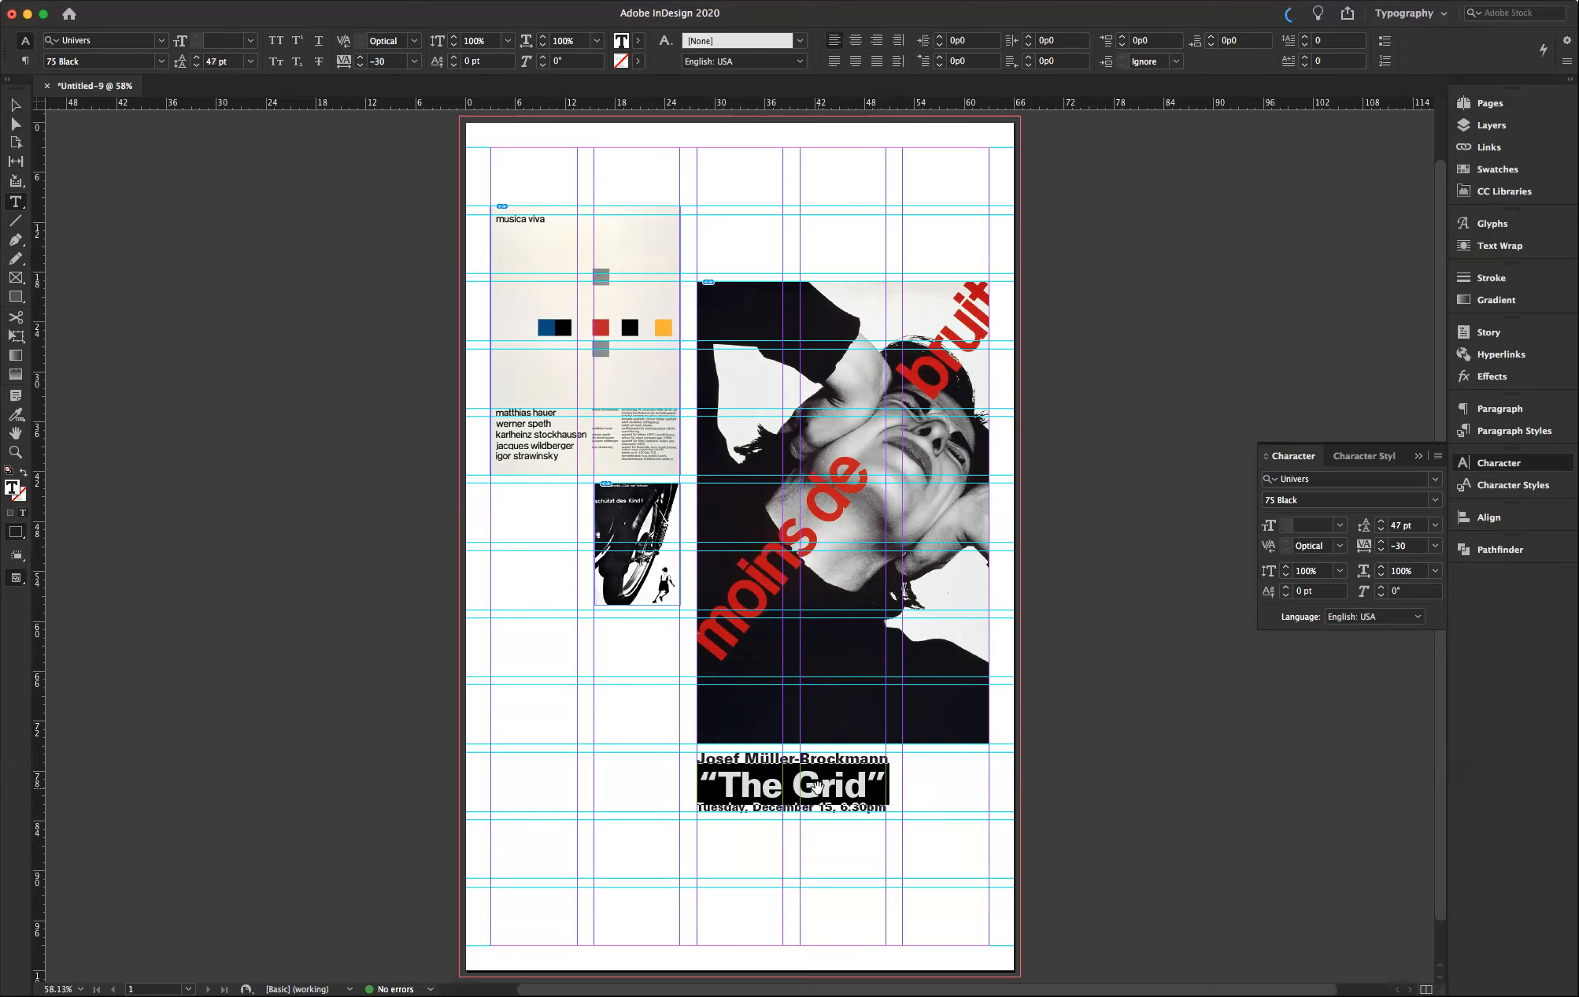
pyautogui.click(944, 787)
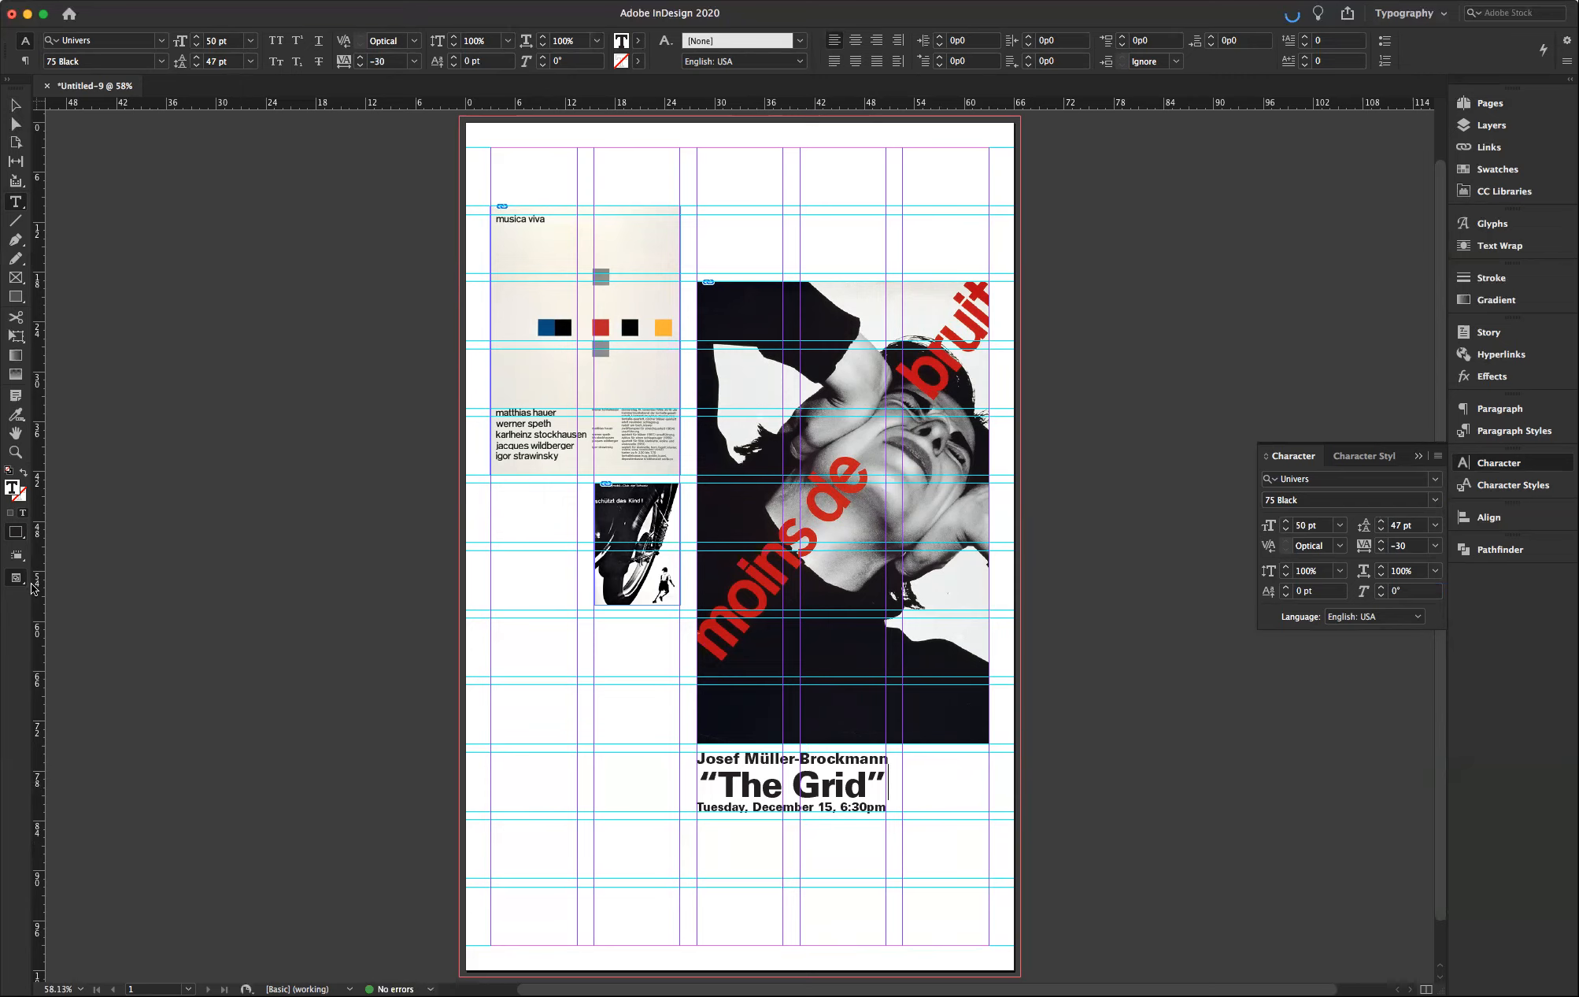
pyautogui.moveTo(18, 583); pyautogui.dragTo(79, 615)
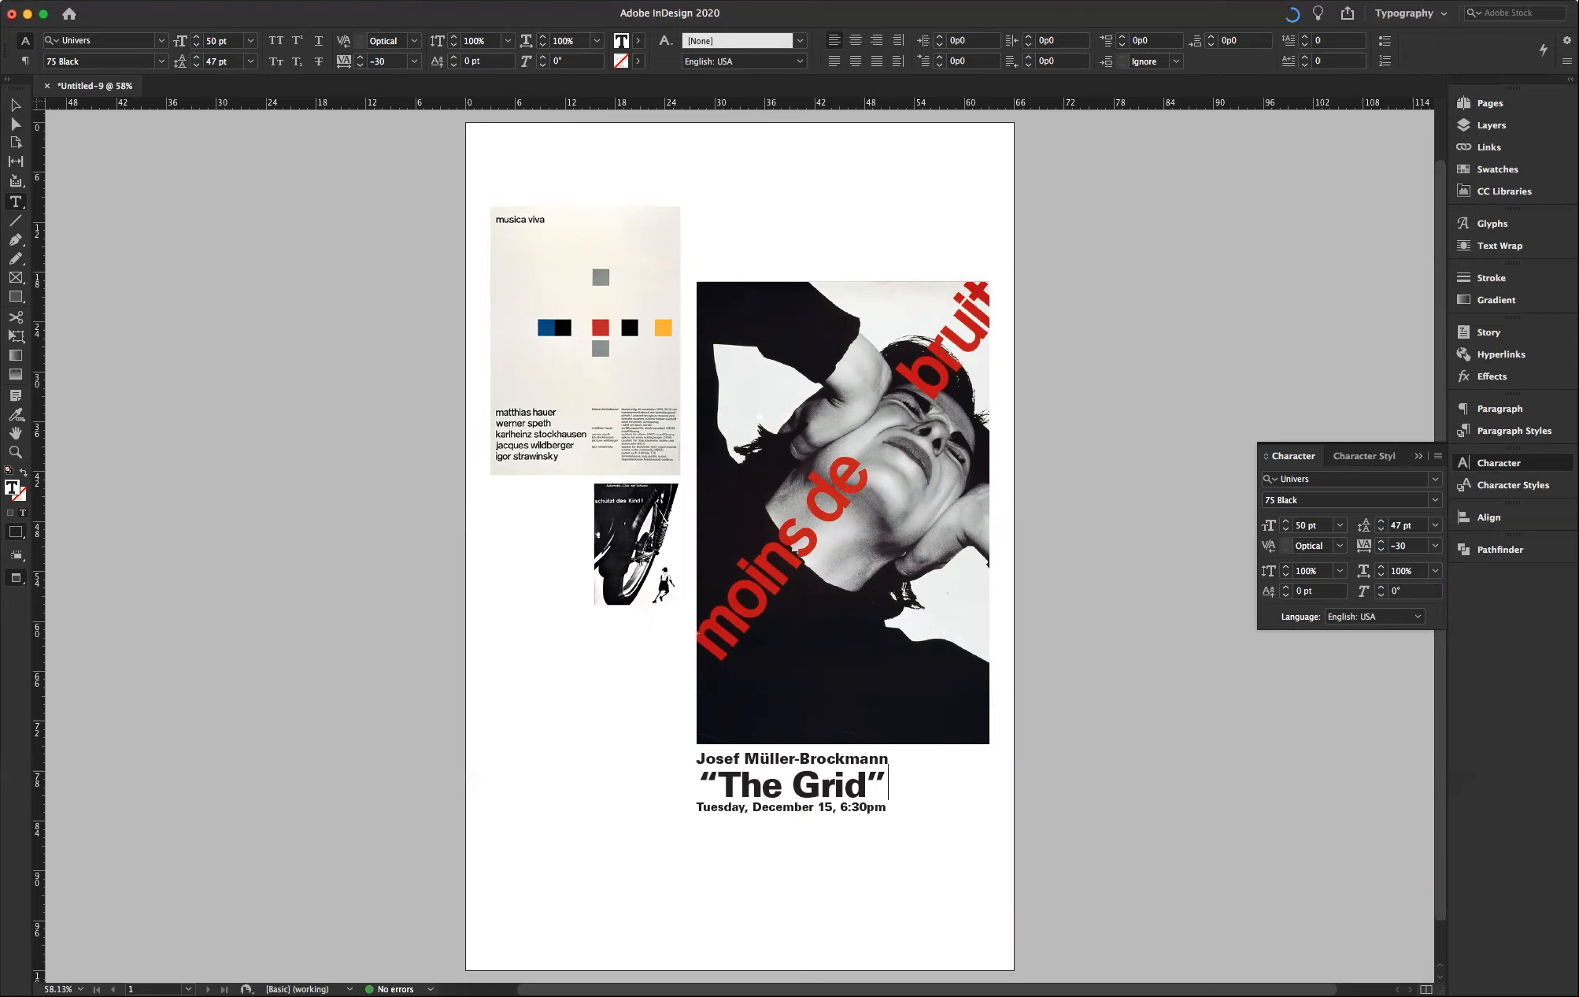
# - Change the date line to read "Monday, December 14, 6:30pm"
pyautogui.press('super+Tab')
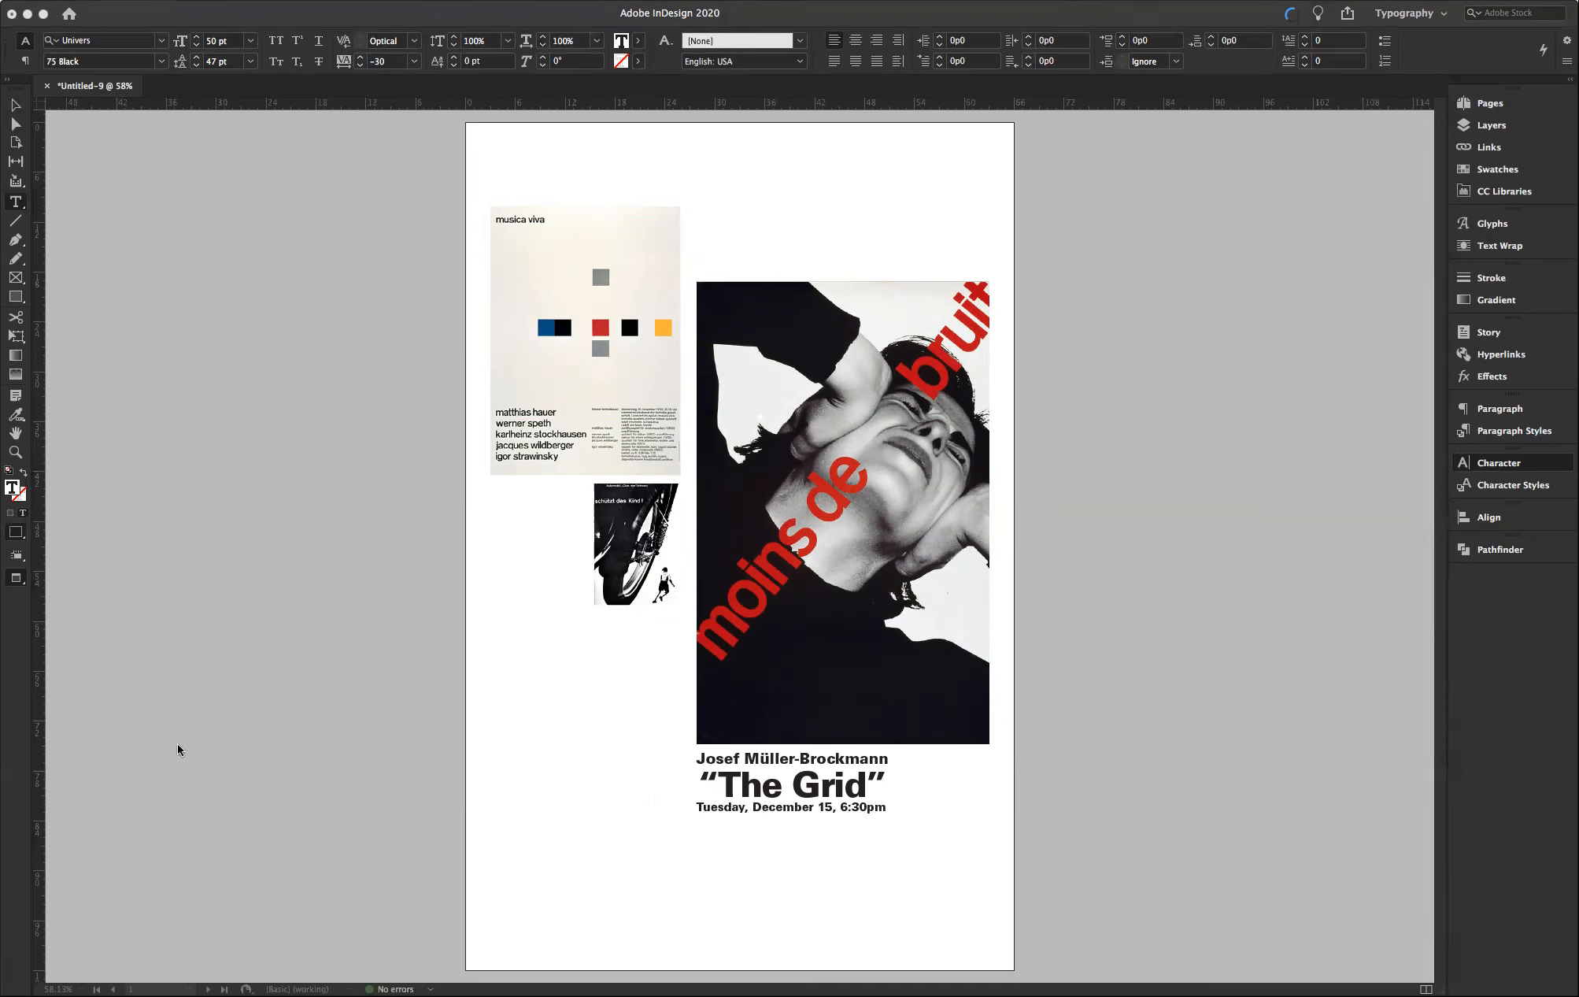
pyautogui.click(156, 705)
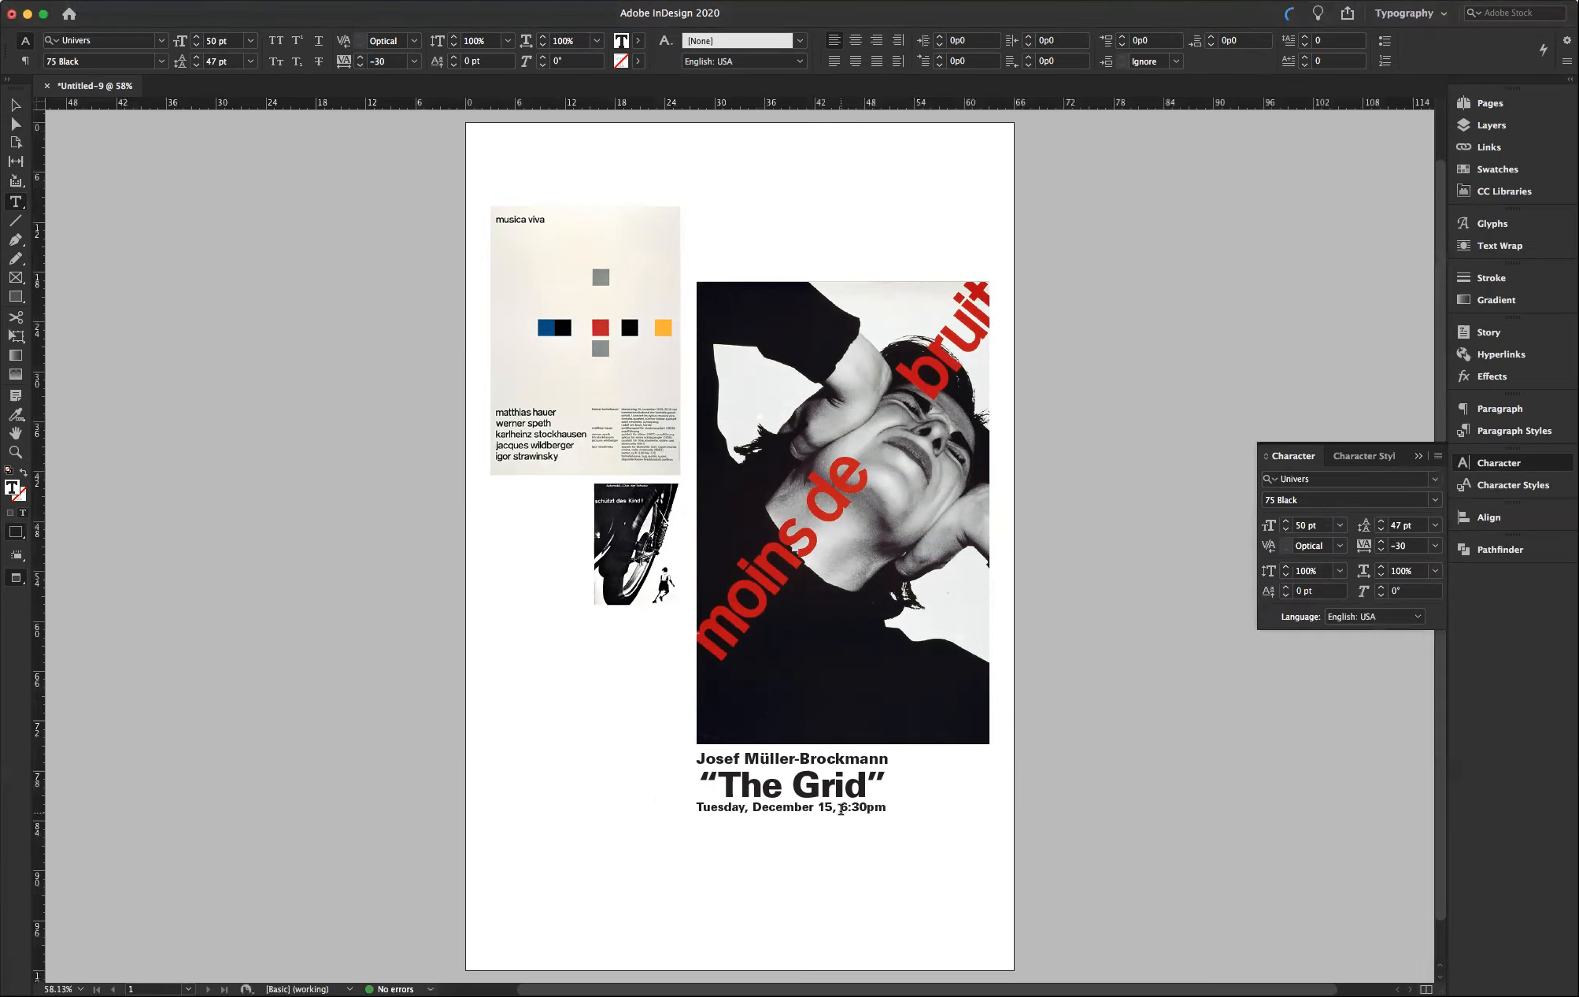
pyautogui.moveTo(824, 807); pyautogui.dragTo(834, 807)
pyautogui.write('4')
pyautogui.moveTo(723, 807); pyautogui.dragTo(697, 806)
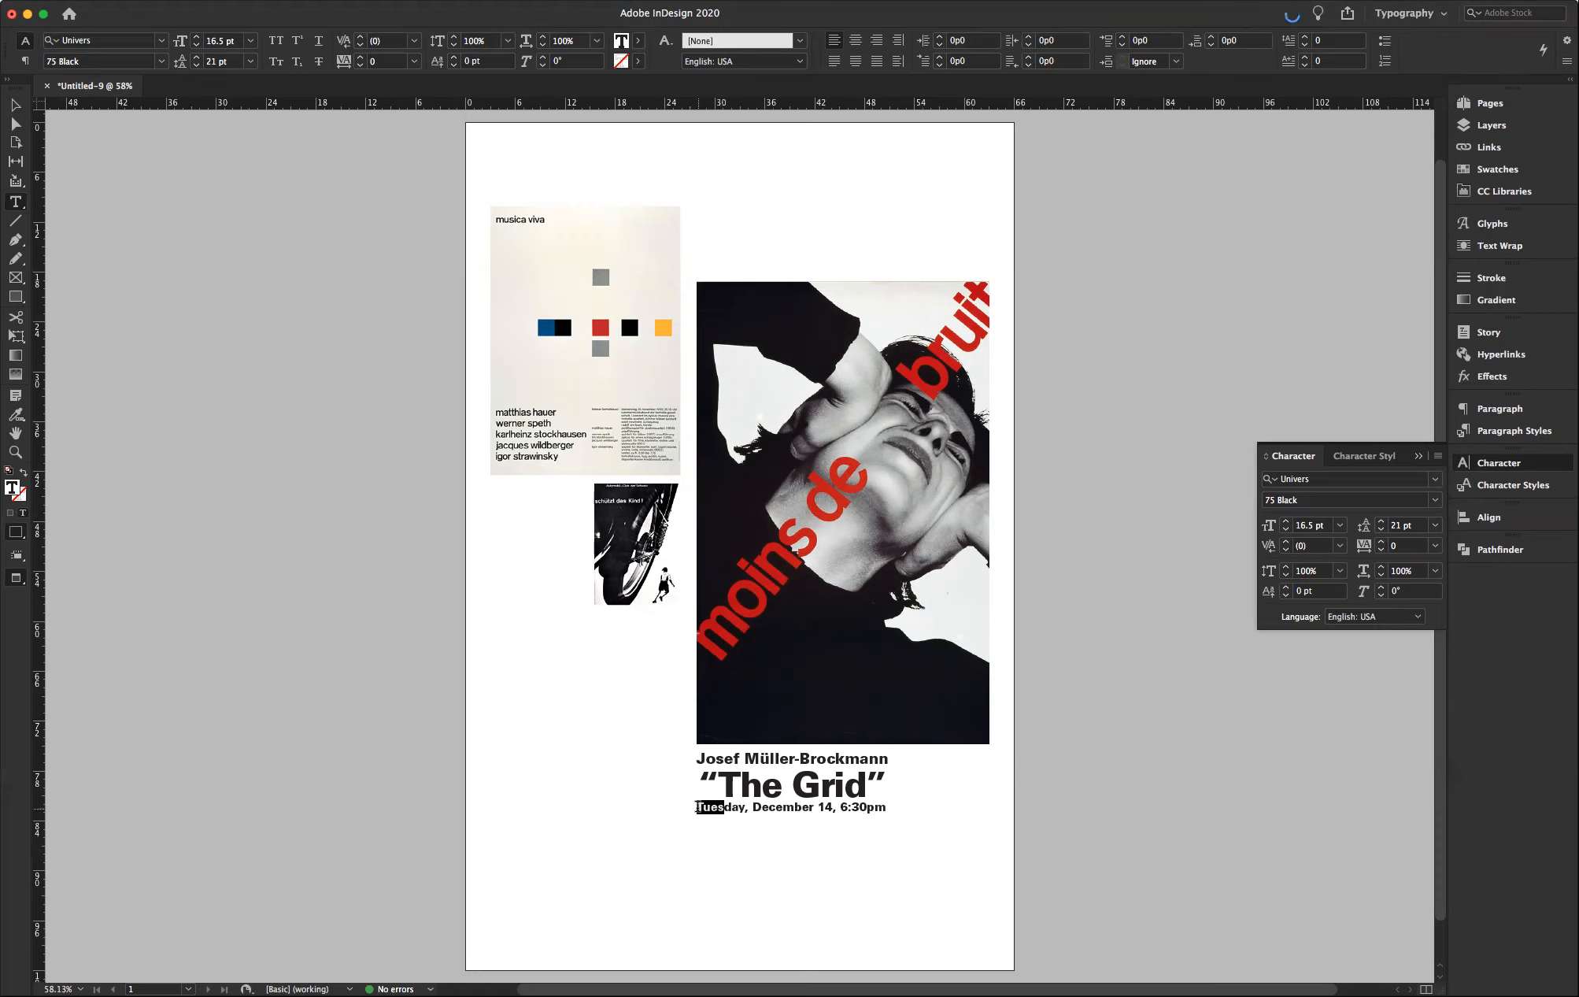
pyautogui.write('Mon')
pyautogui.click(895, 808)
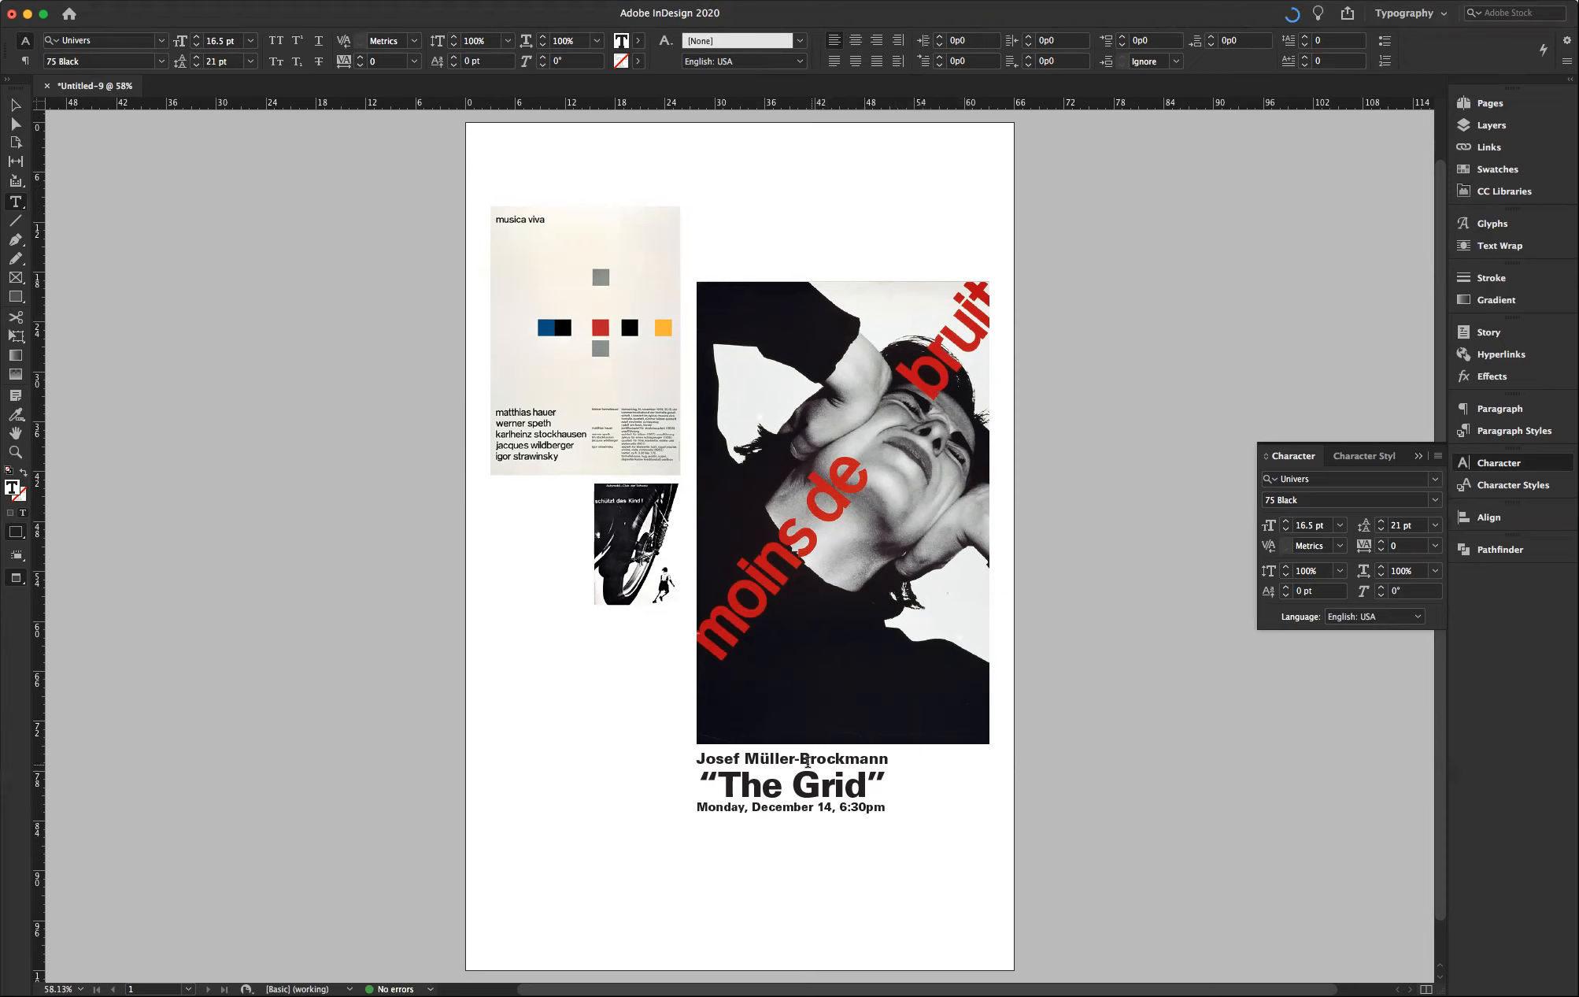
# - Show the guides again and shorten the title text frame to the row guide just below the date line
pyautogui.click(15, 104)
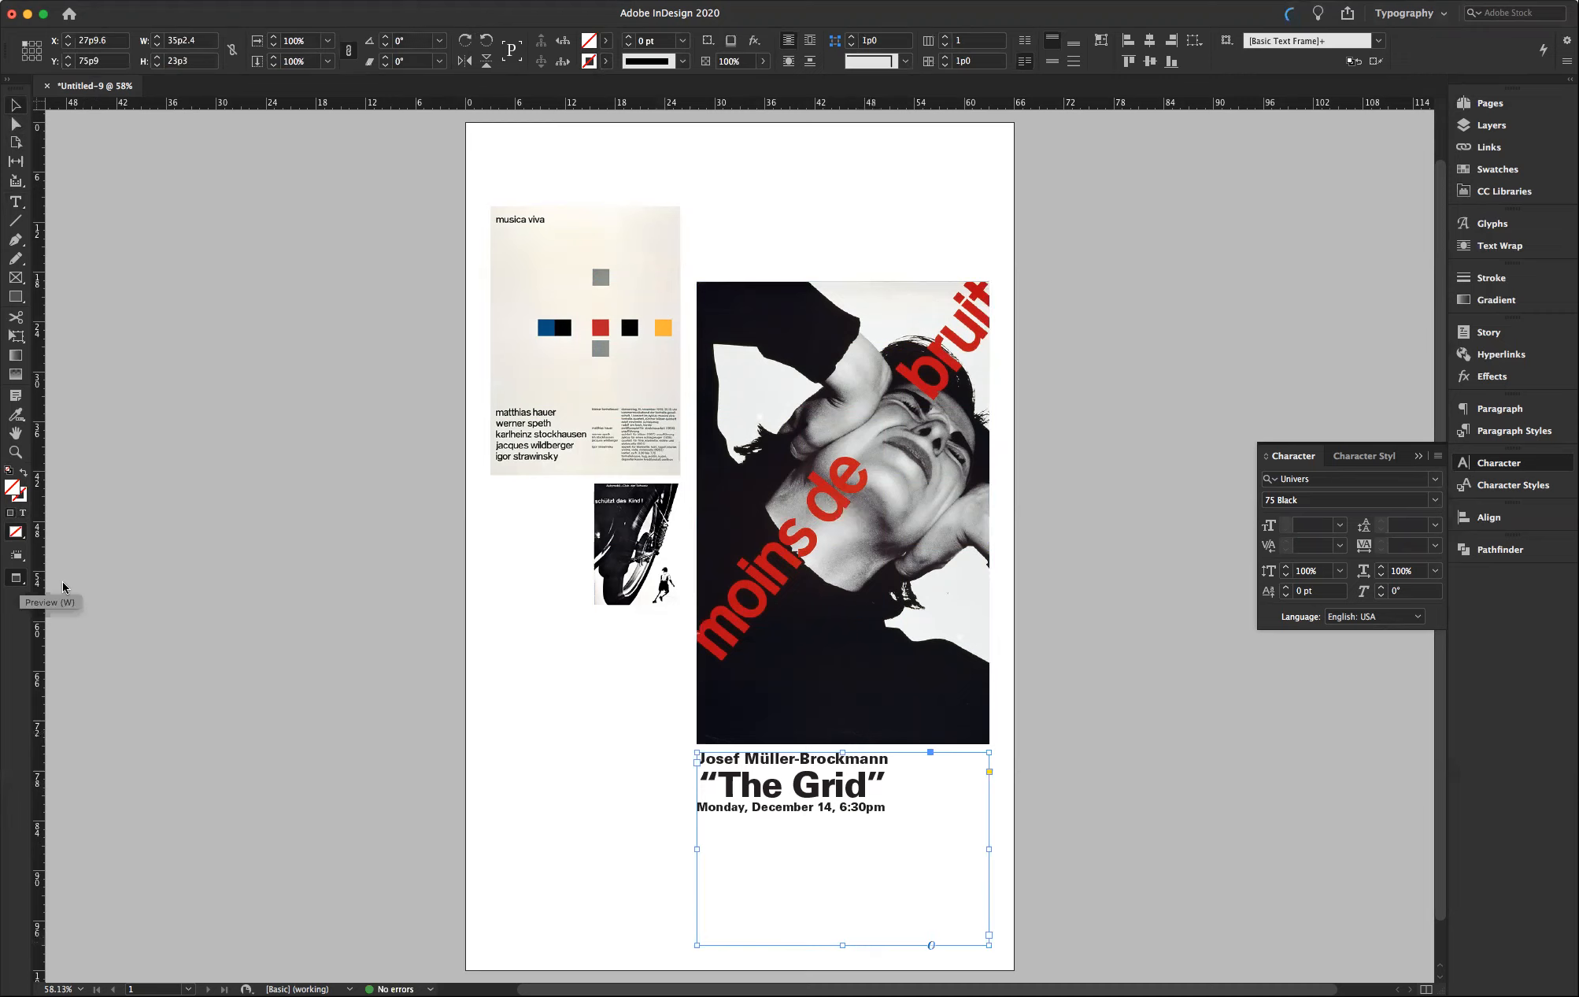
pyautogui.click(15, 578)
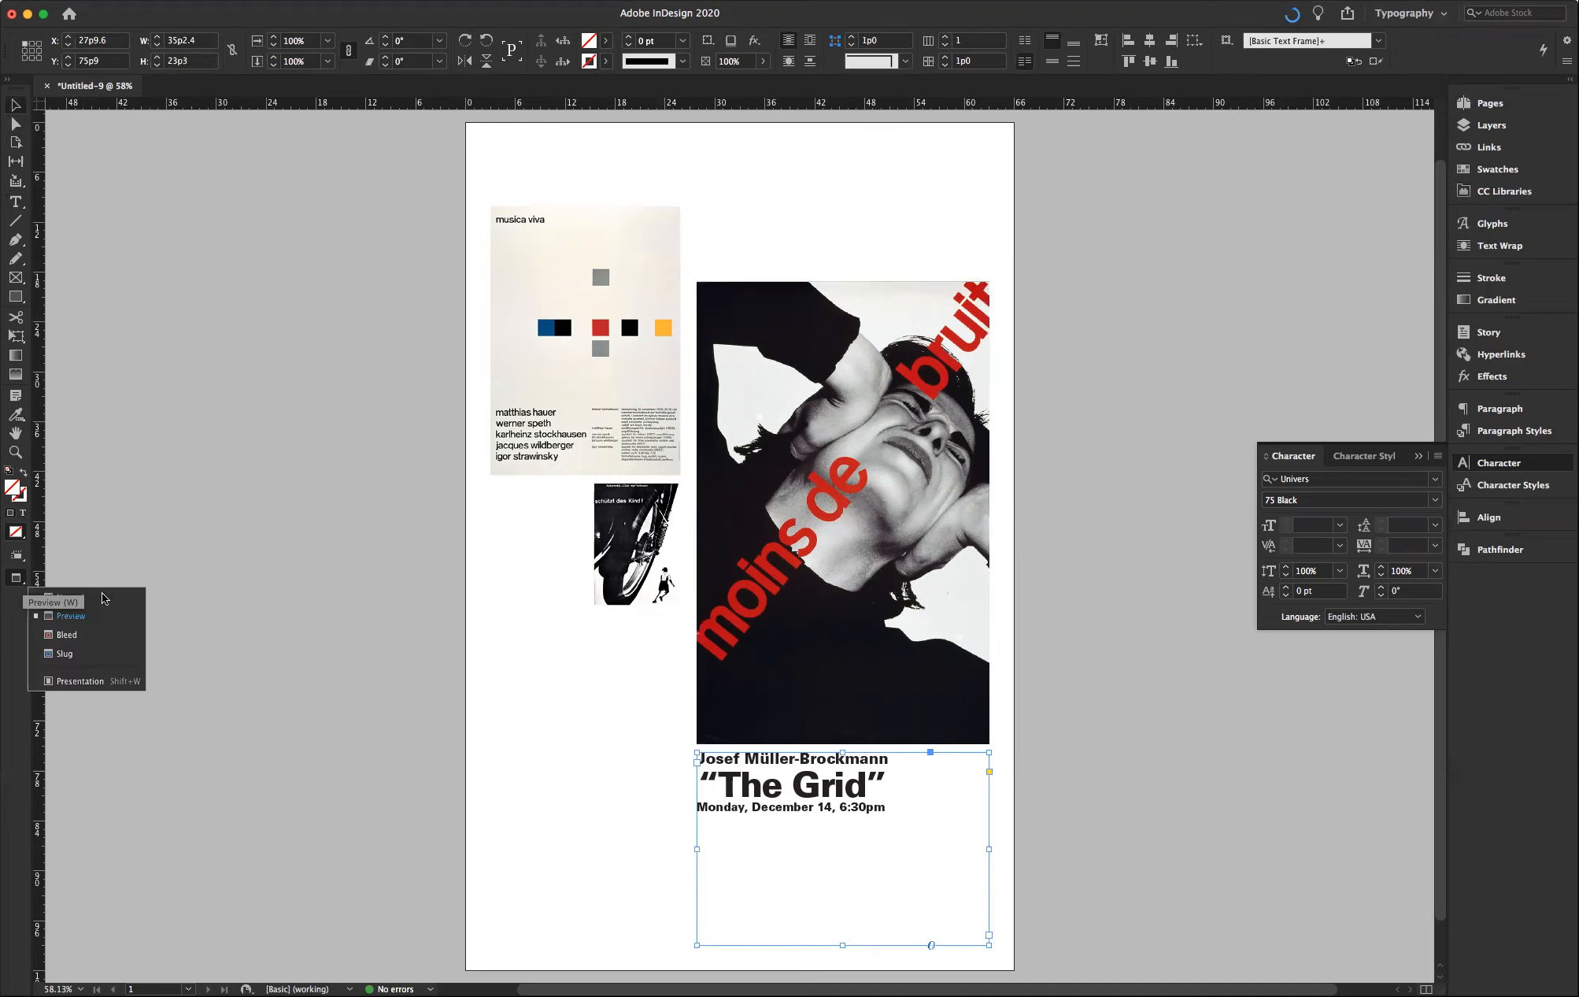
pyautogui.click(71, 598)
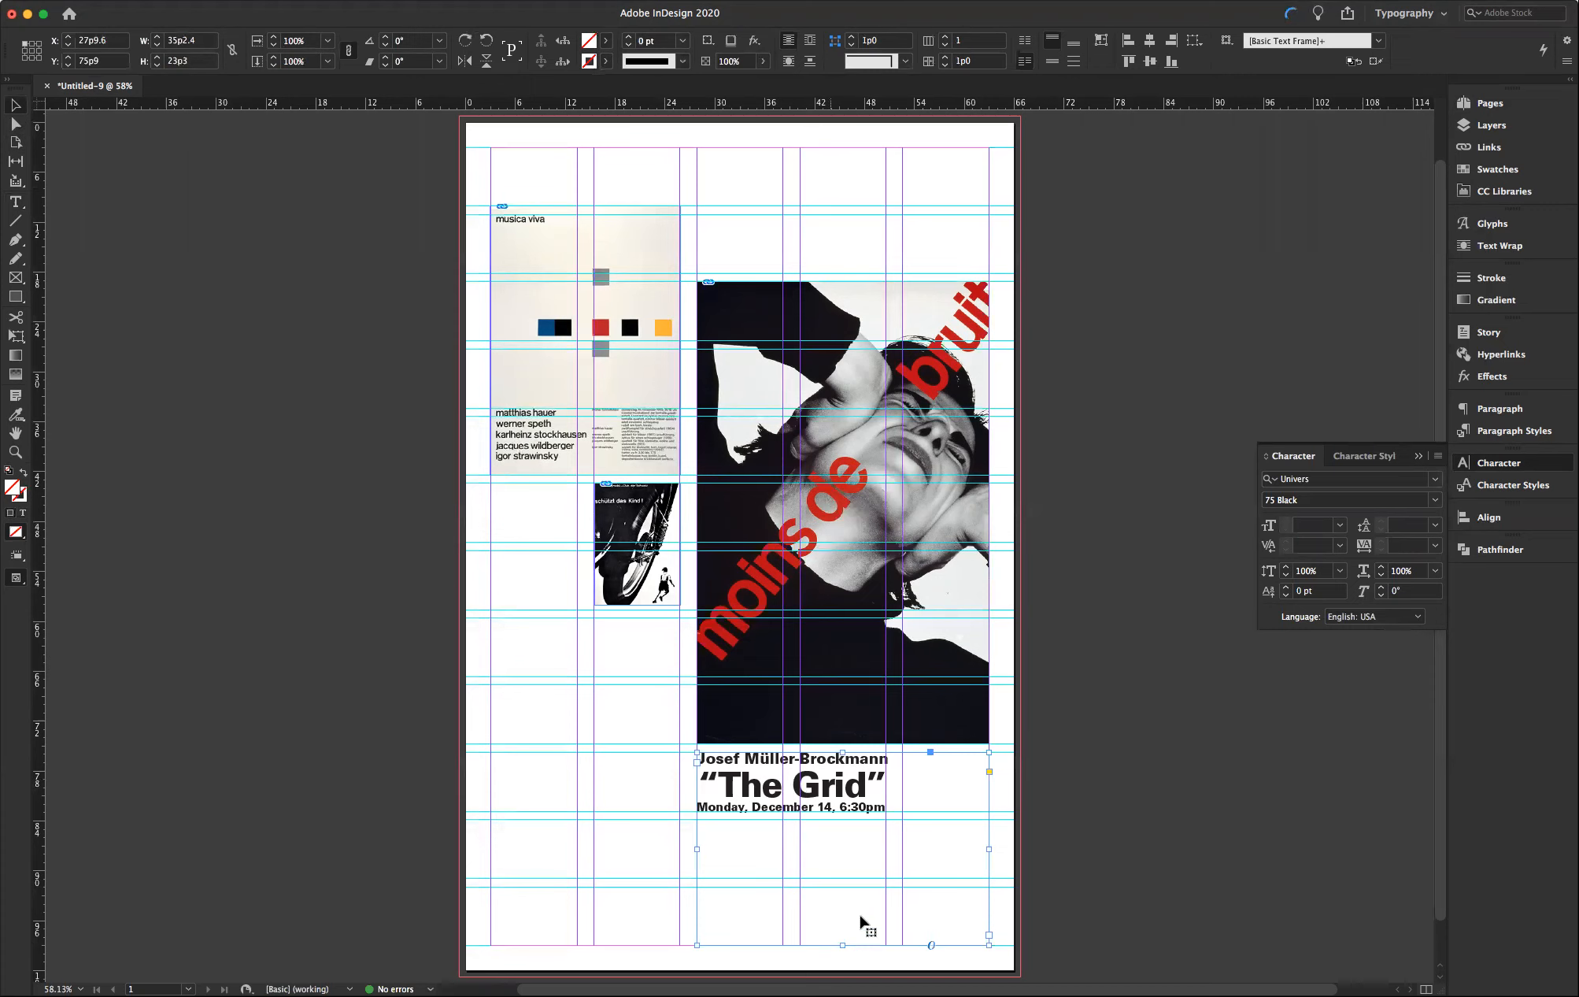
pyautogui.moveTo(843, 945); pyautogui.dragTo(843, 811)
# - Create a text frame across the last three columns in the row beneath the date and paste the venue details into it
pyautogui.click(15, 202)
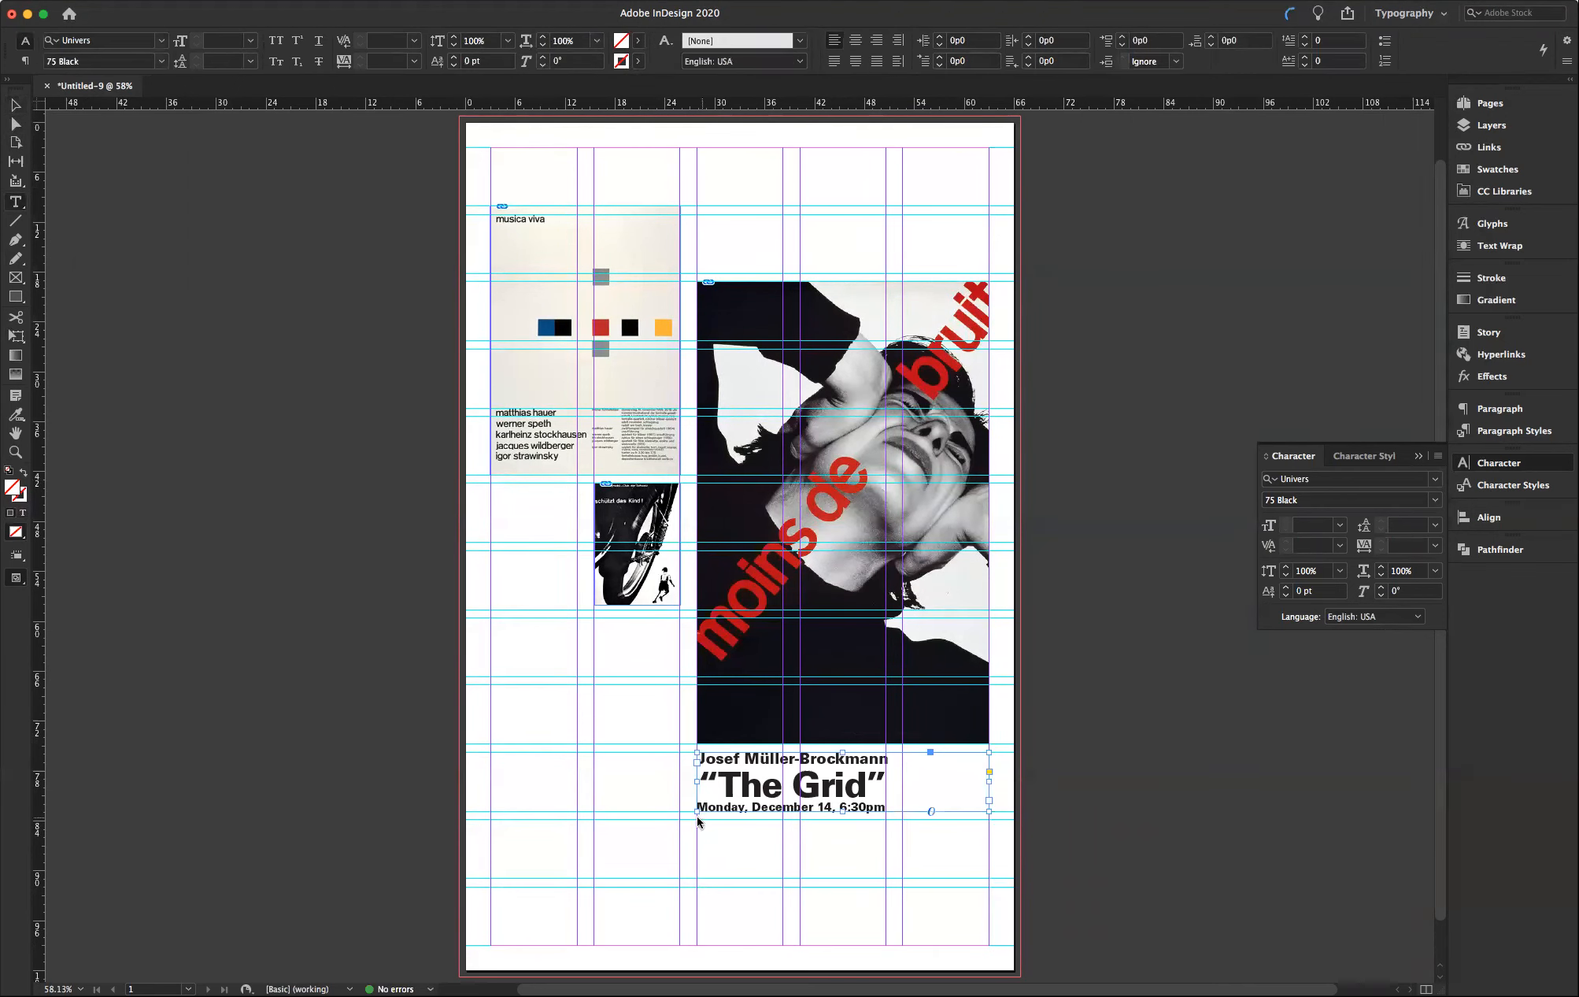
pyautogui.moveTo(697, 816); pyautogui.dragTo(991, 881)
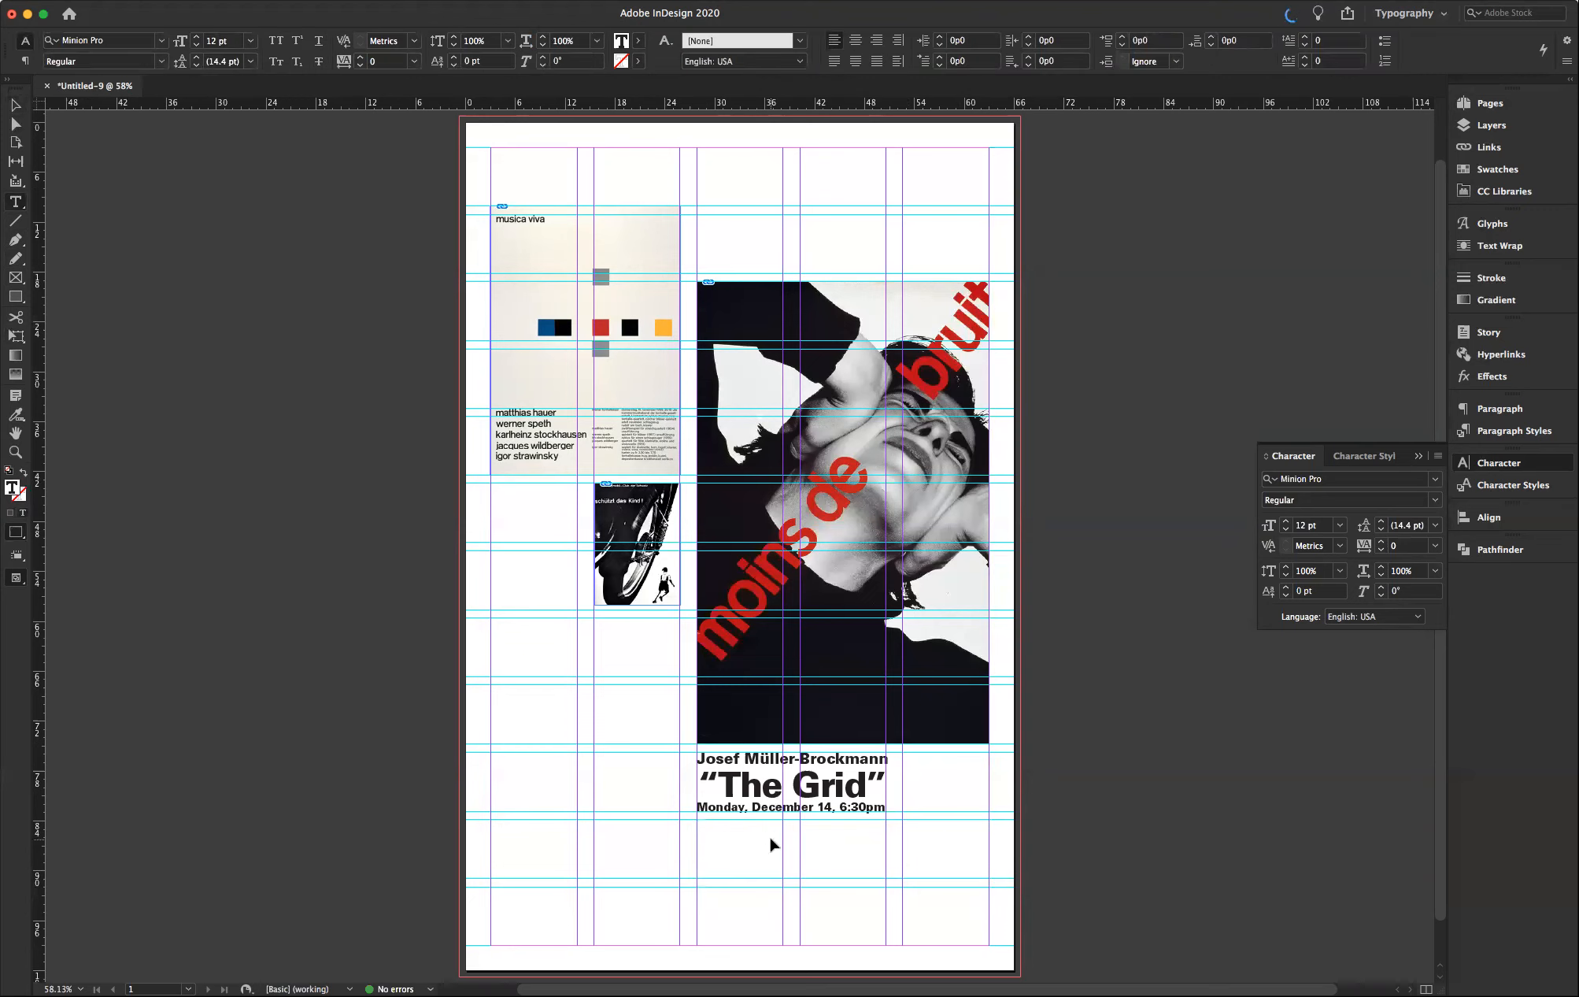
pyautogui.press('super+v')
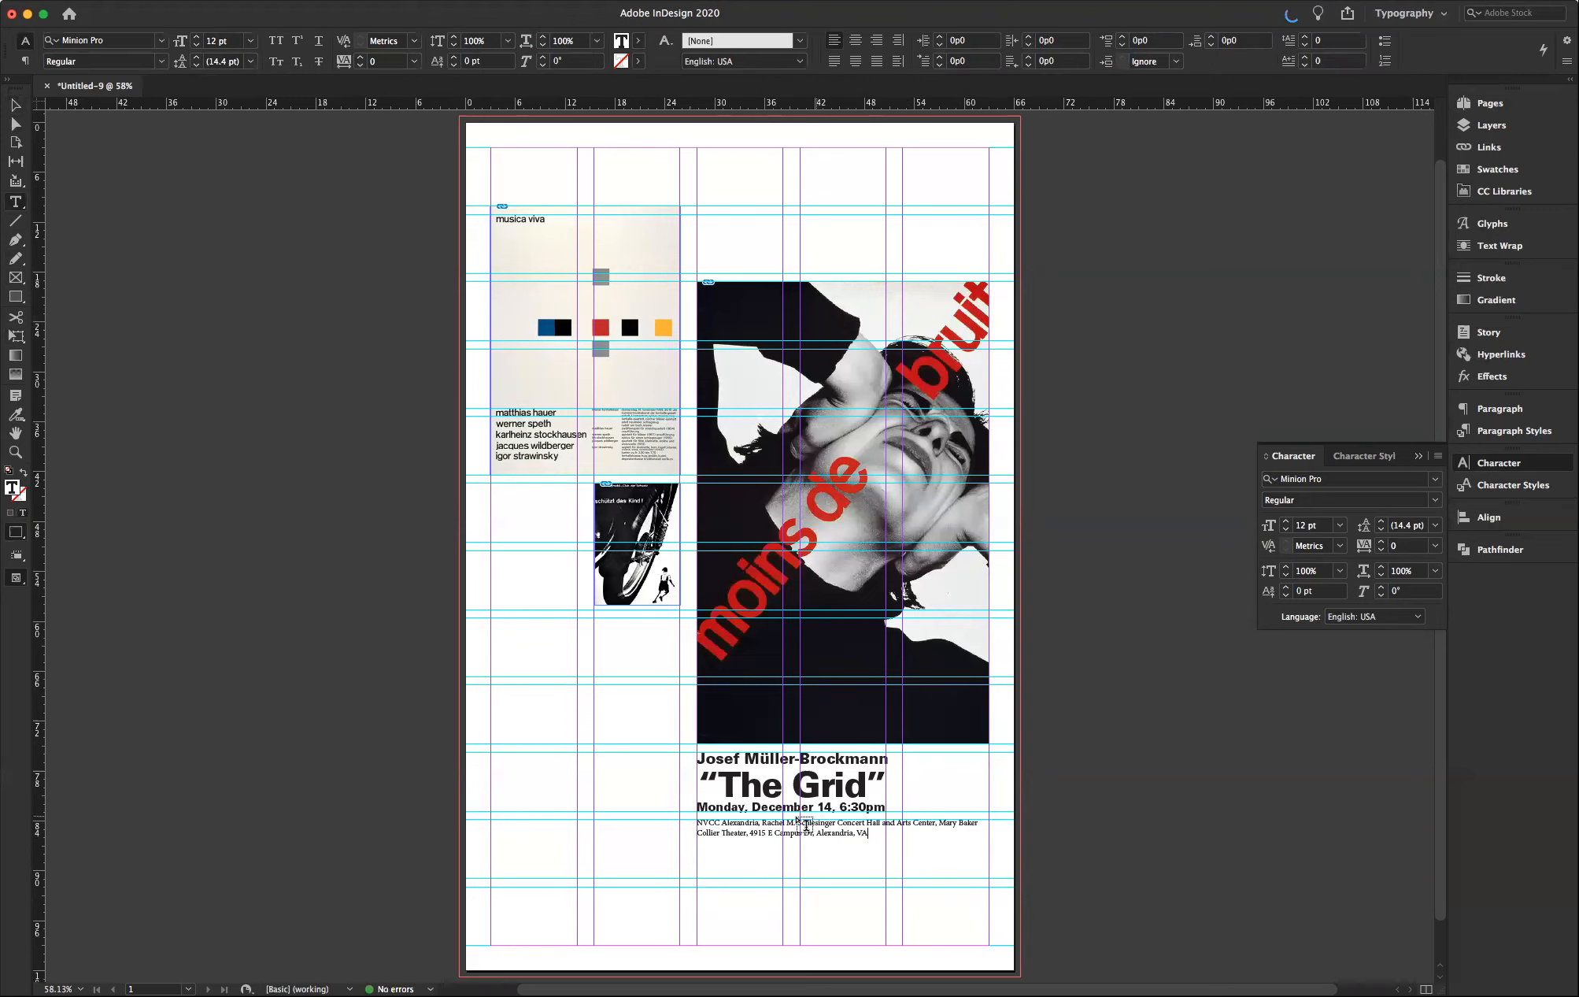
# - Break the venue details into four lines: campus, concert hall and arts center, theater, and street address
pyautogui.click(759, 821)
pyautogui.press('Return')
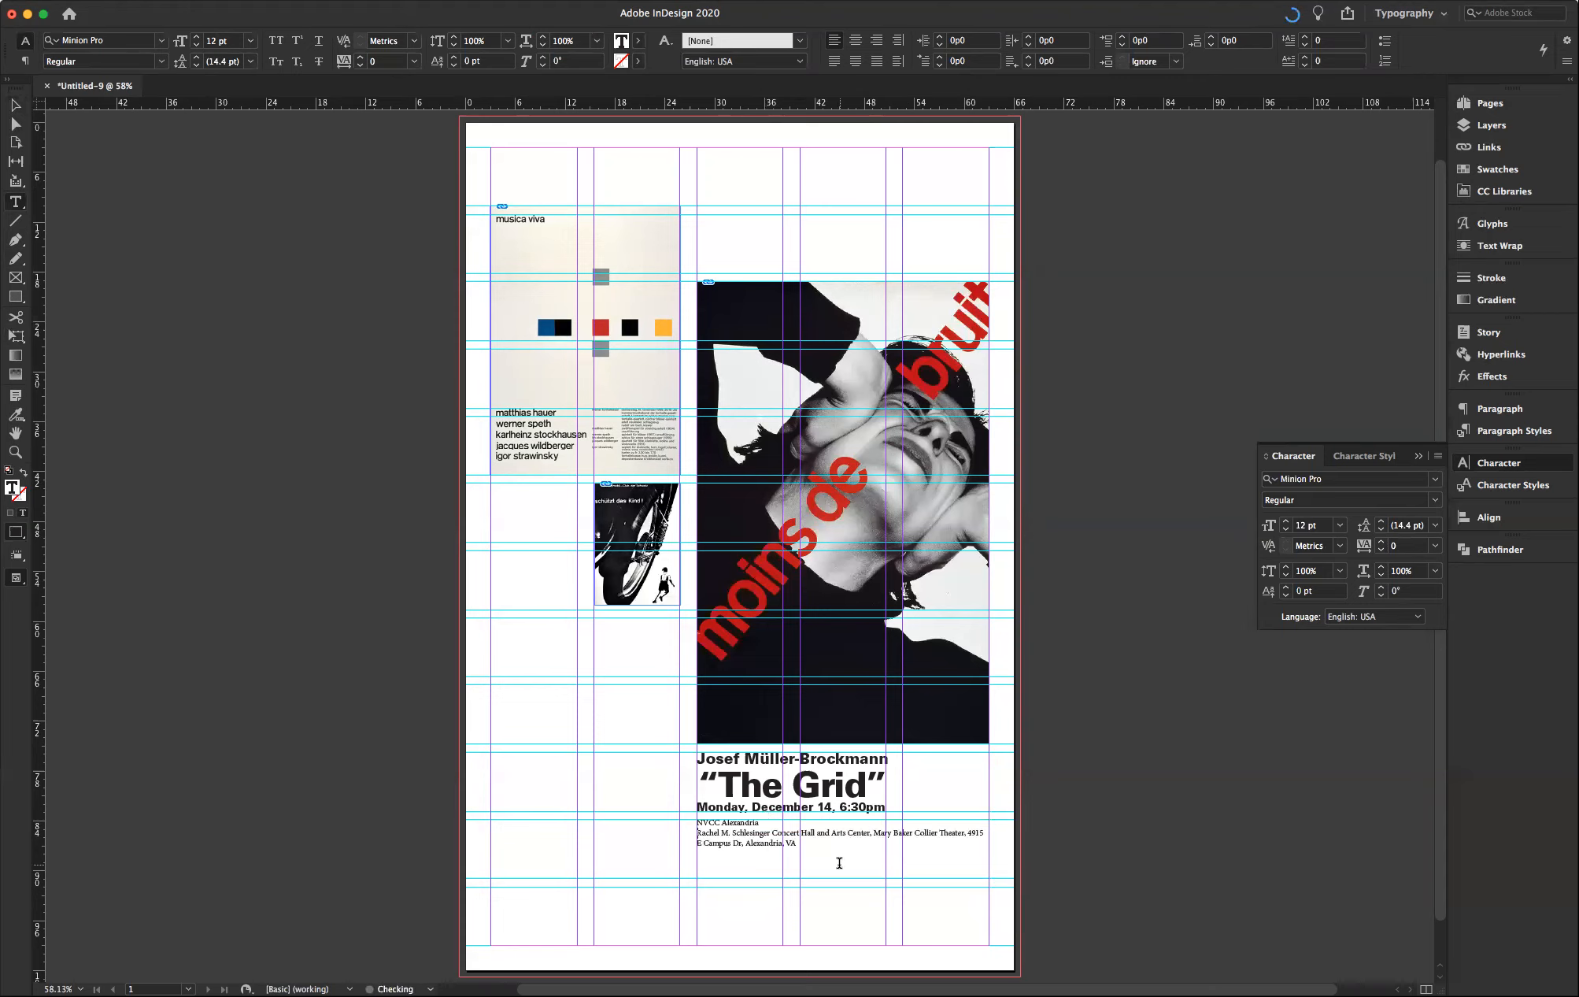
pyautogui.click(871, 832)
pyautogui.press('Return')
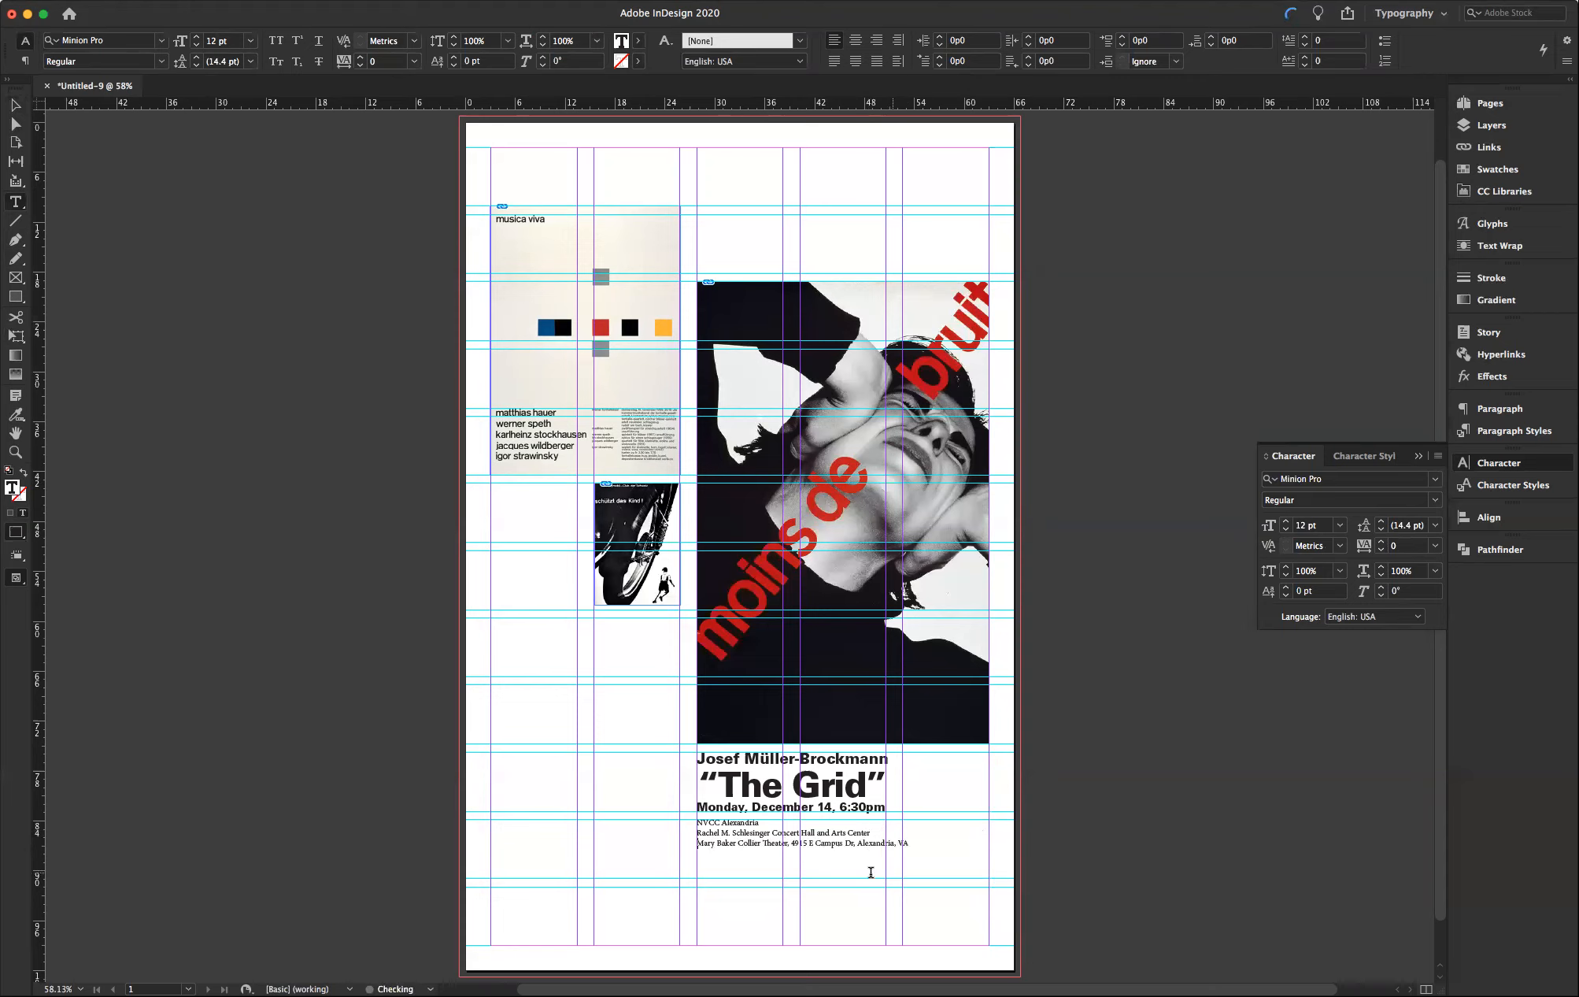
pyautogui.click(789, 842)
pyautogui.press('Return')
# - Set all four lines of the venue details in Univers 65 Bold
pyautogui.moveTo(819, 857); pyautogui.dragTo(663, 827)
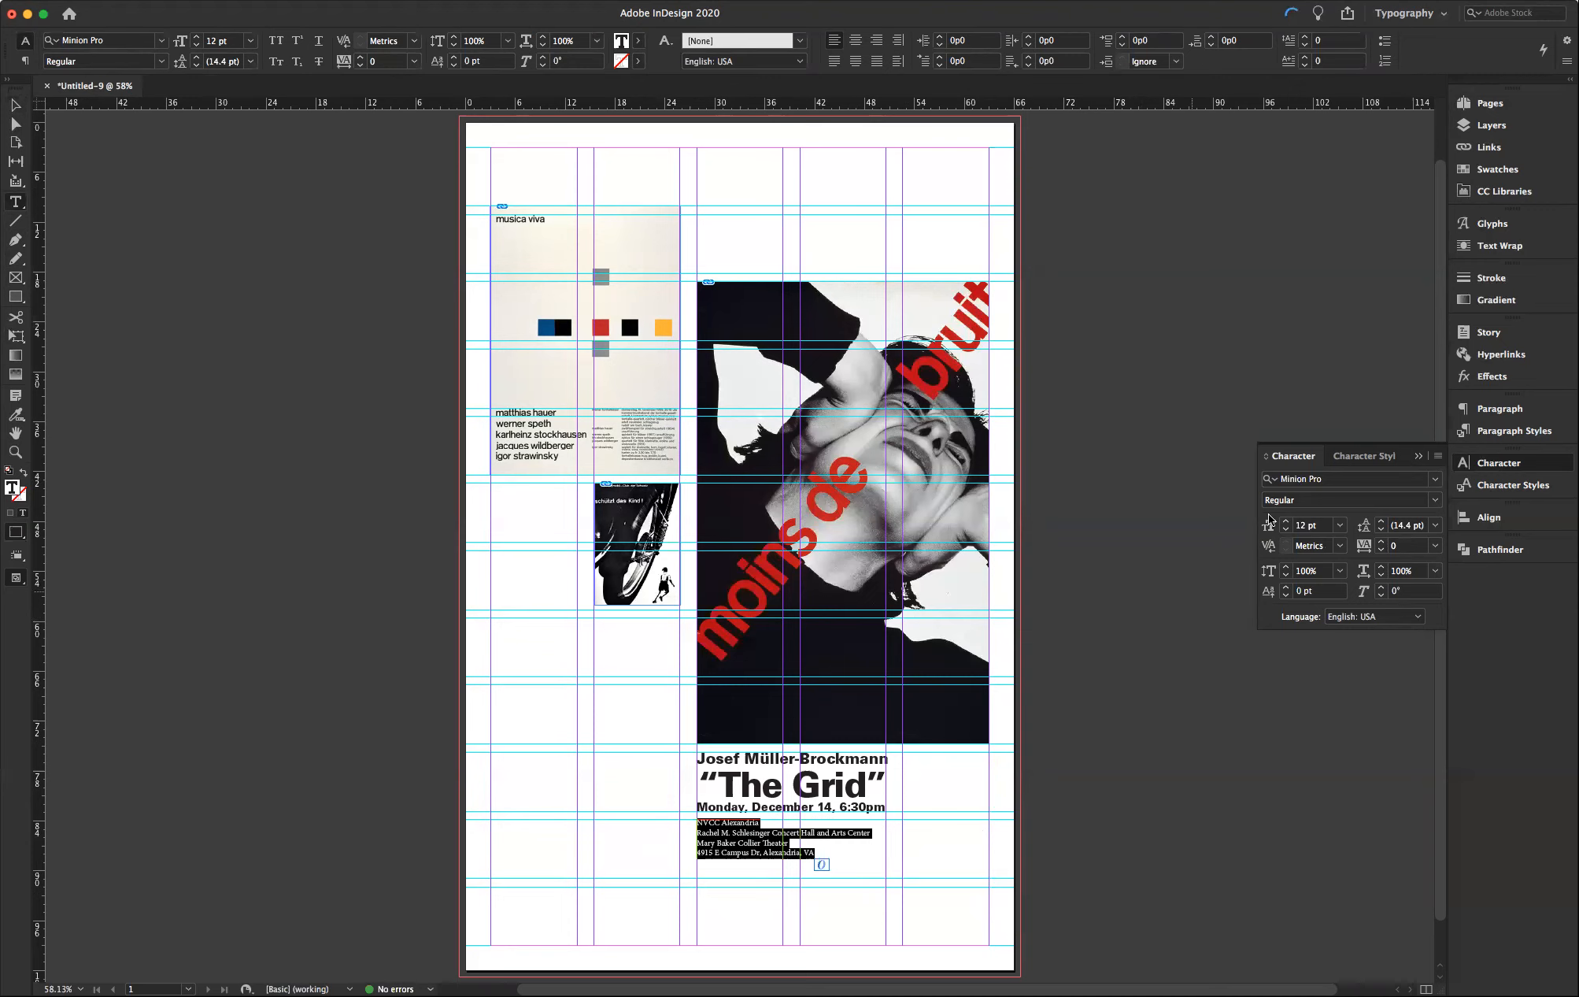
pyautogui.click(1355, 479)
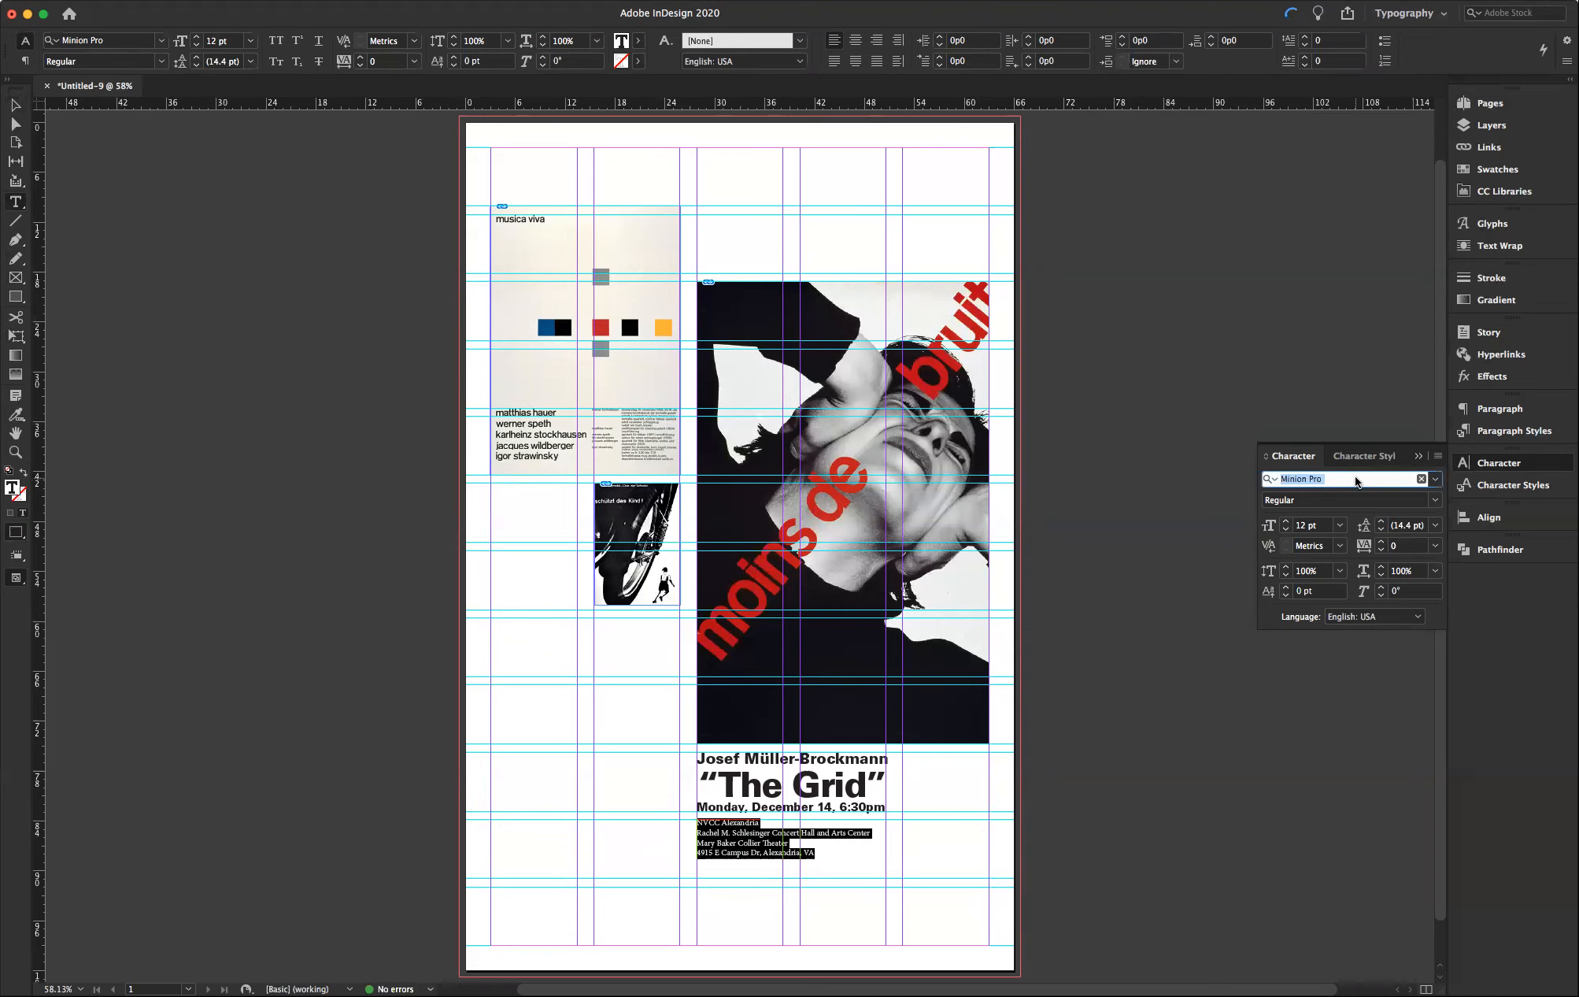
pyautogui.write('univ')
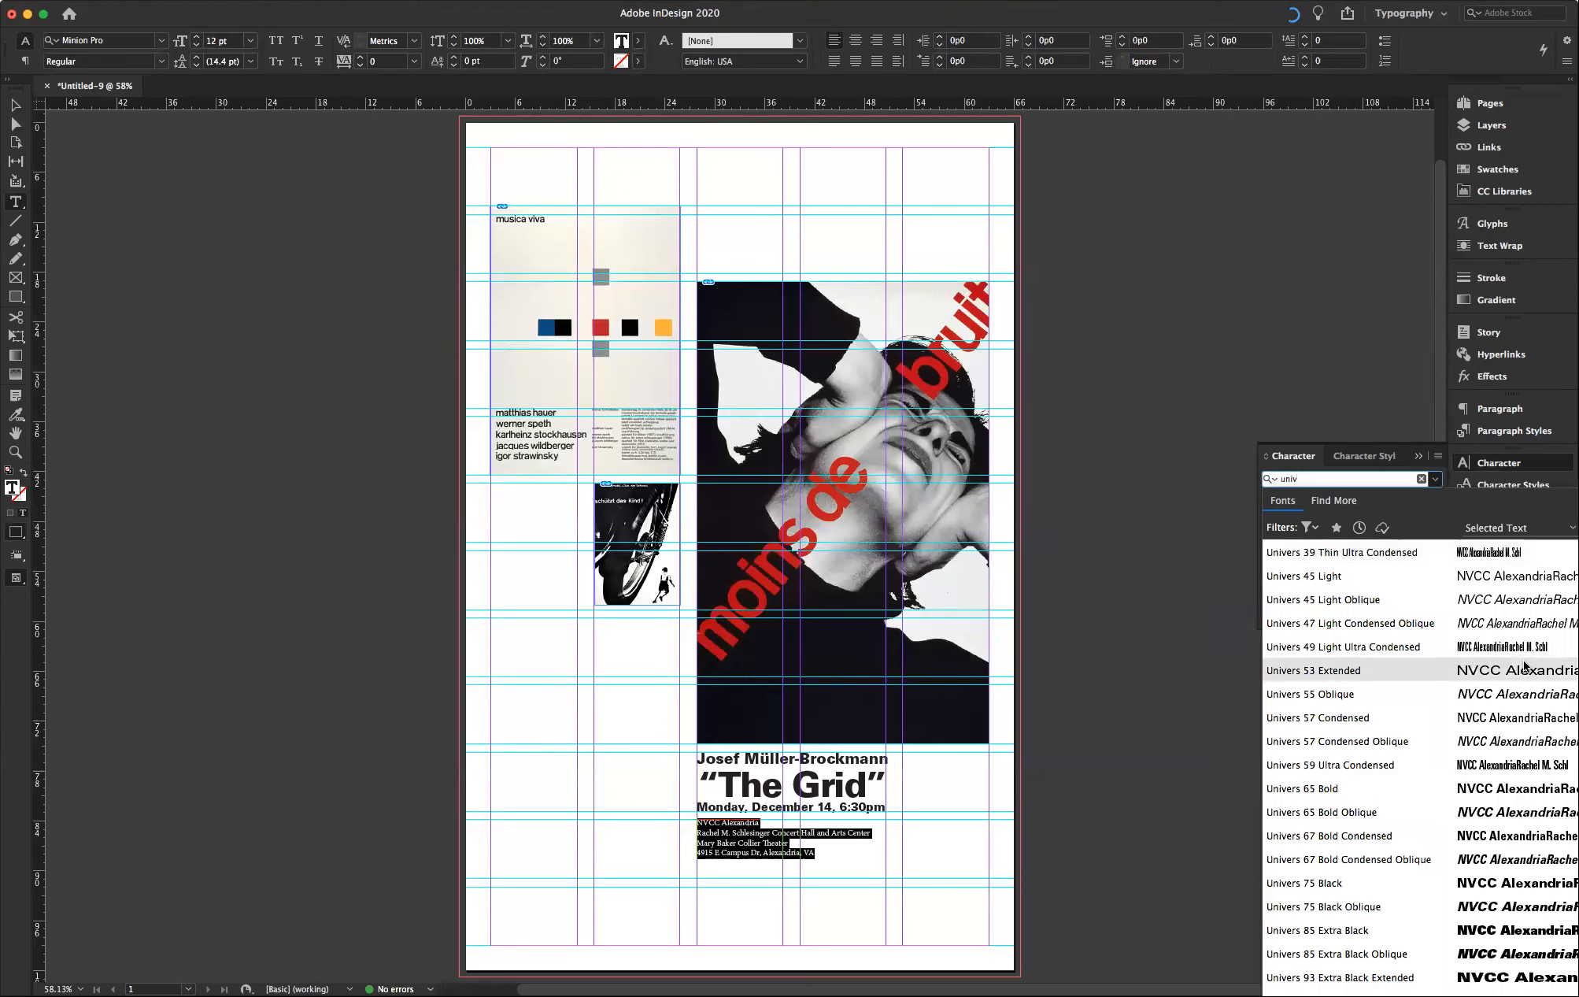
pyautogui.click(1480, 792)
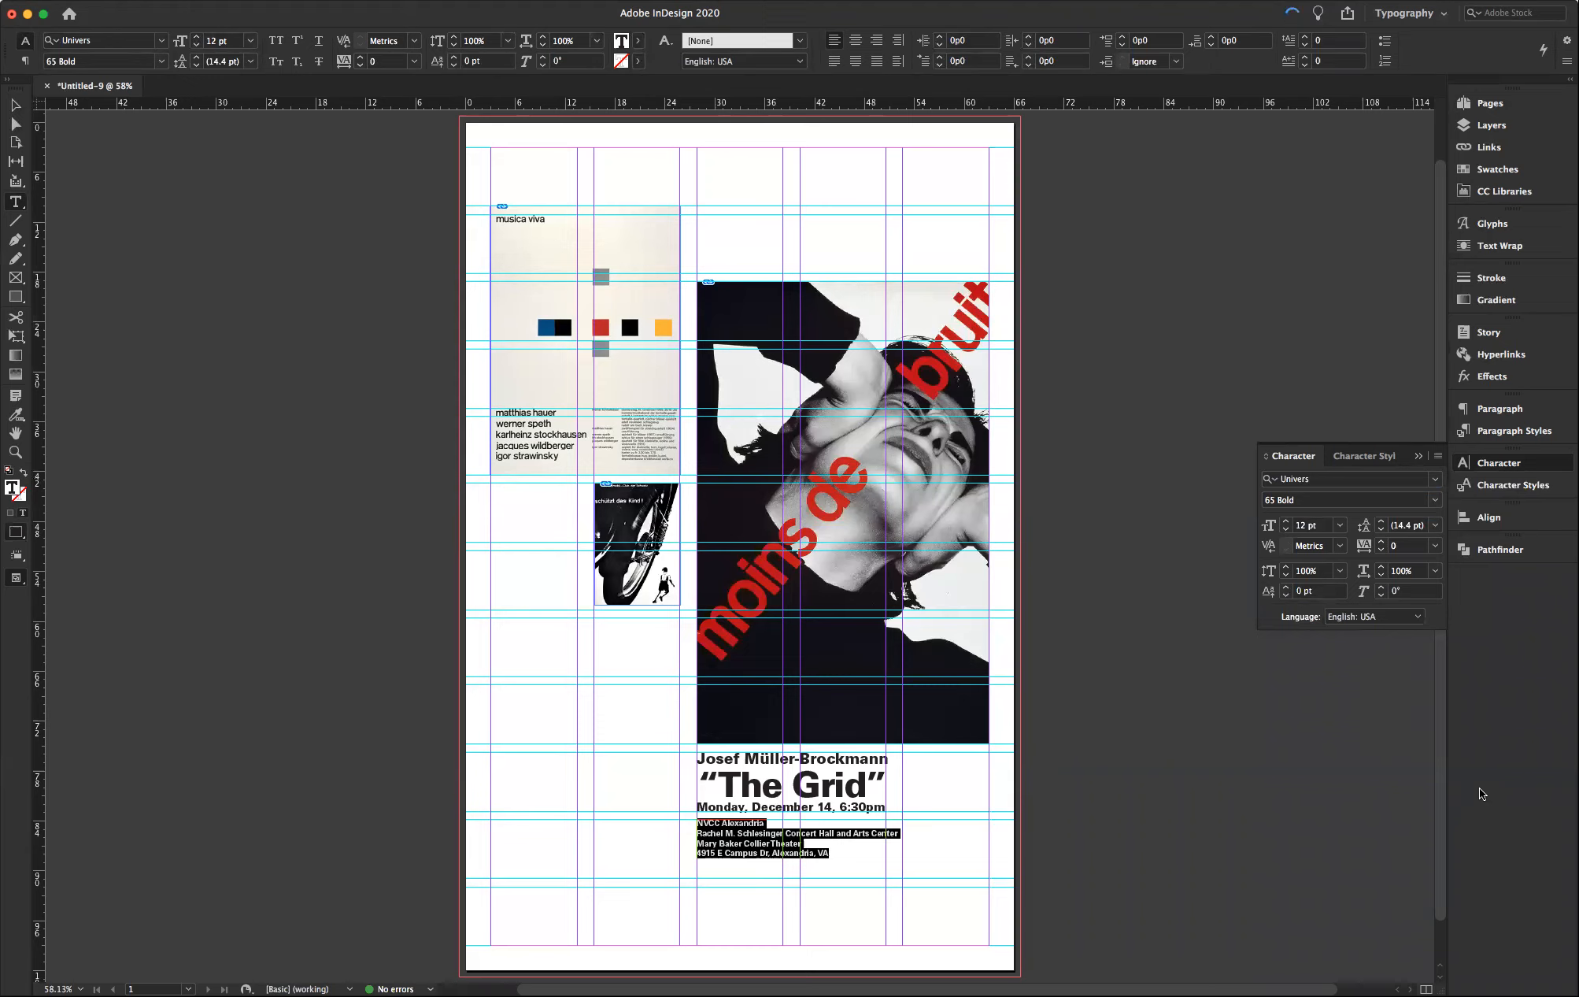
# - Try the venue details at 14 pt
pyautogui.press('super+shift+period')
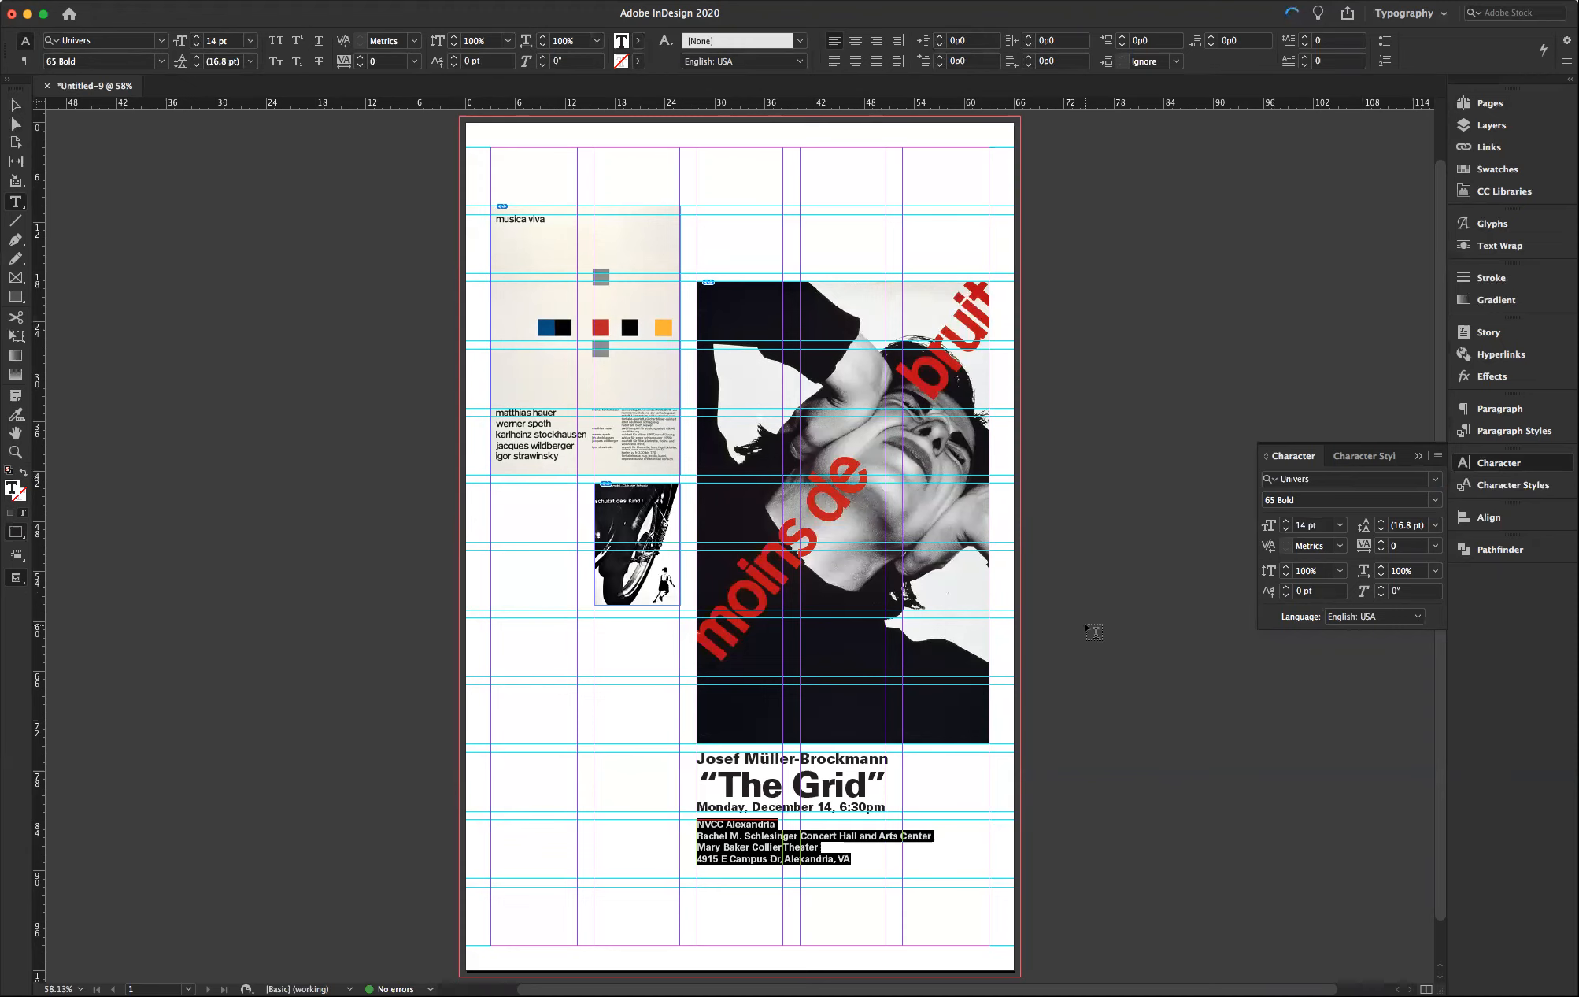
pyautogui.click(15, 106)
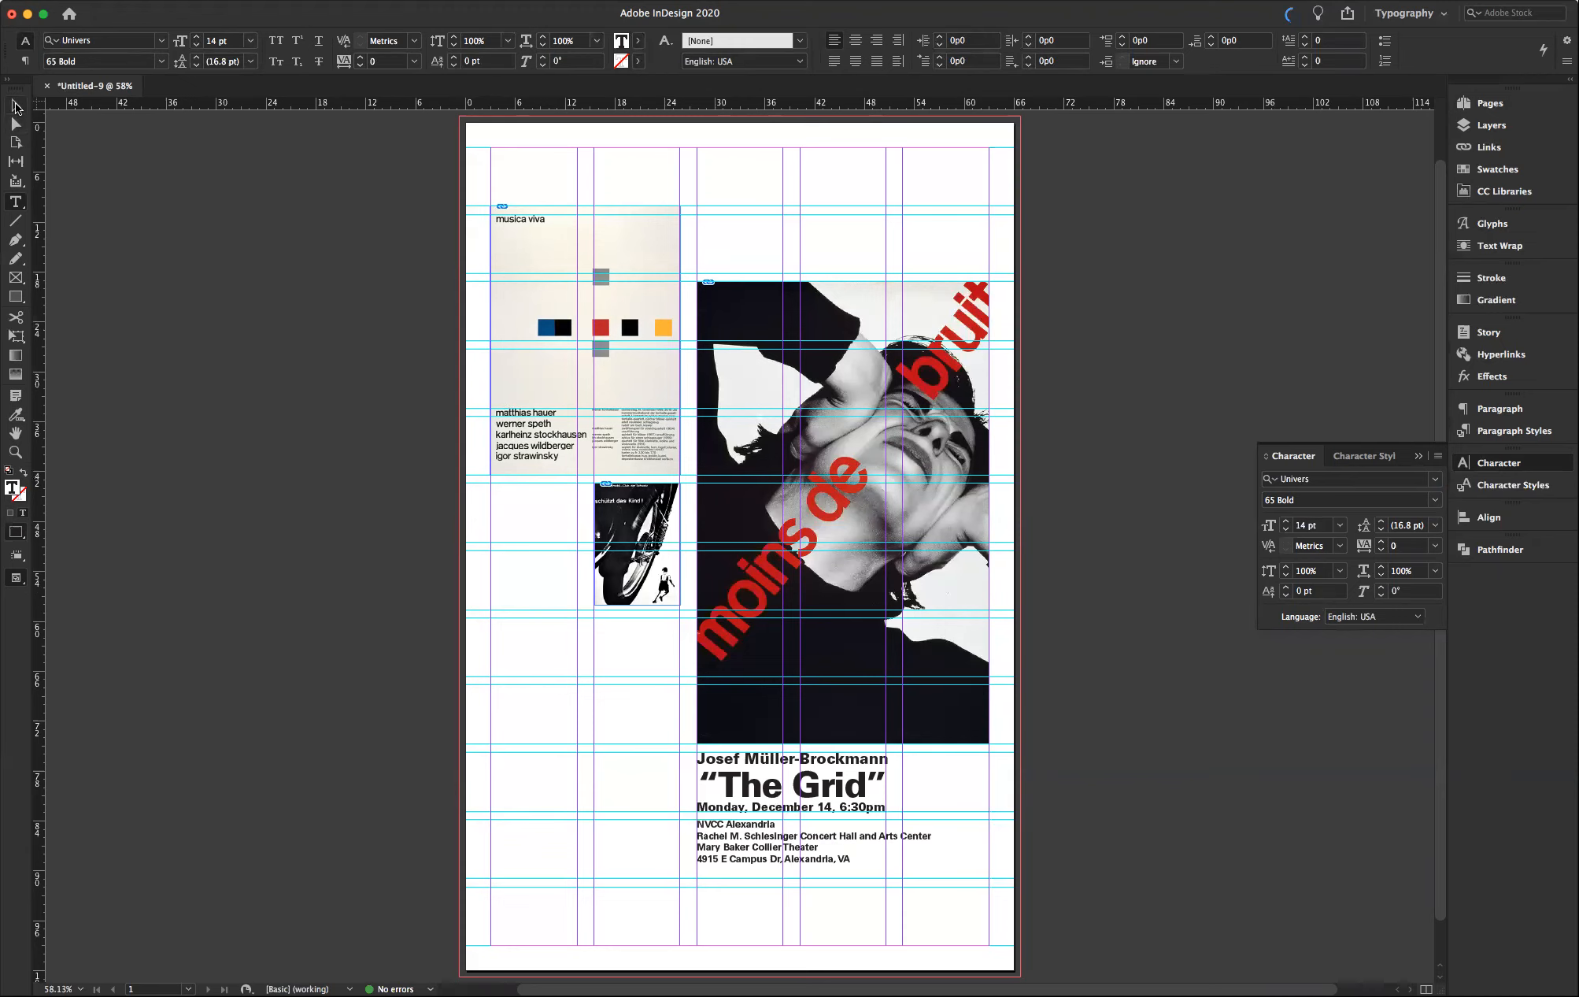
pyautogui.click(175, 213)
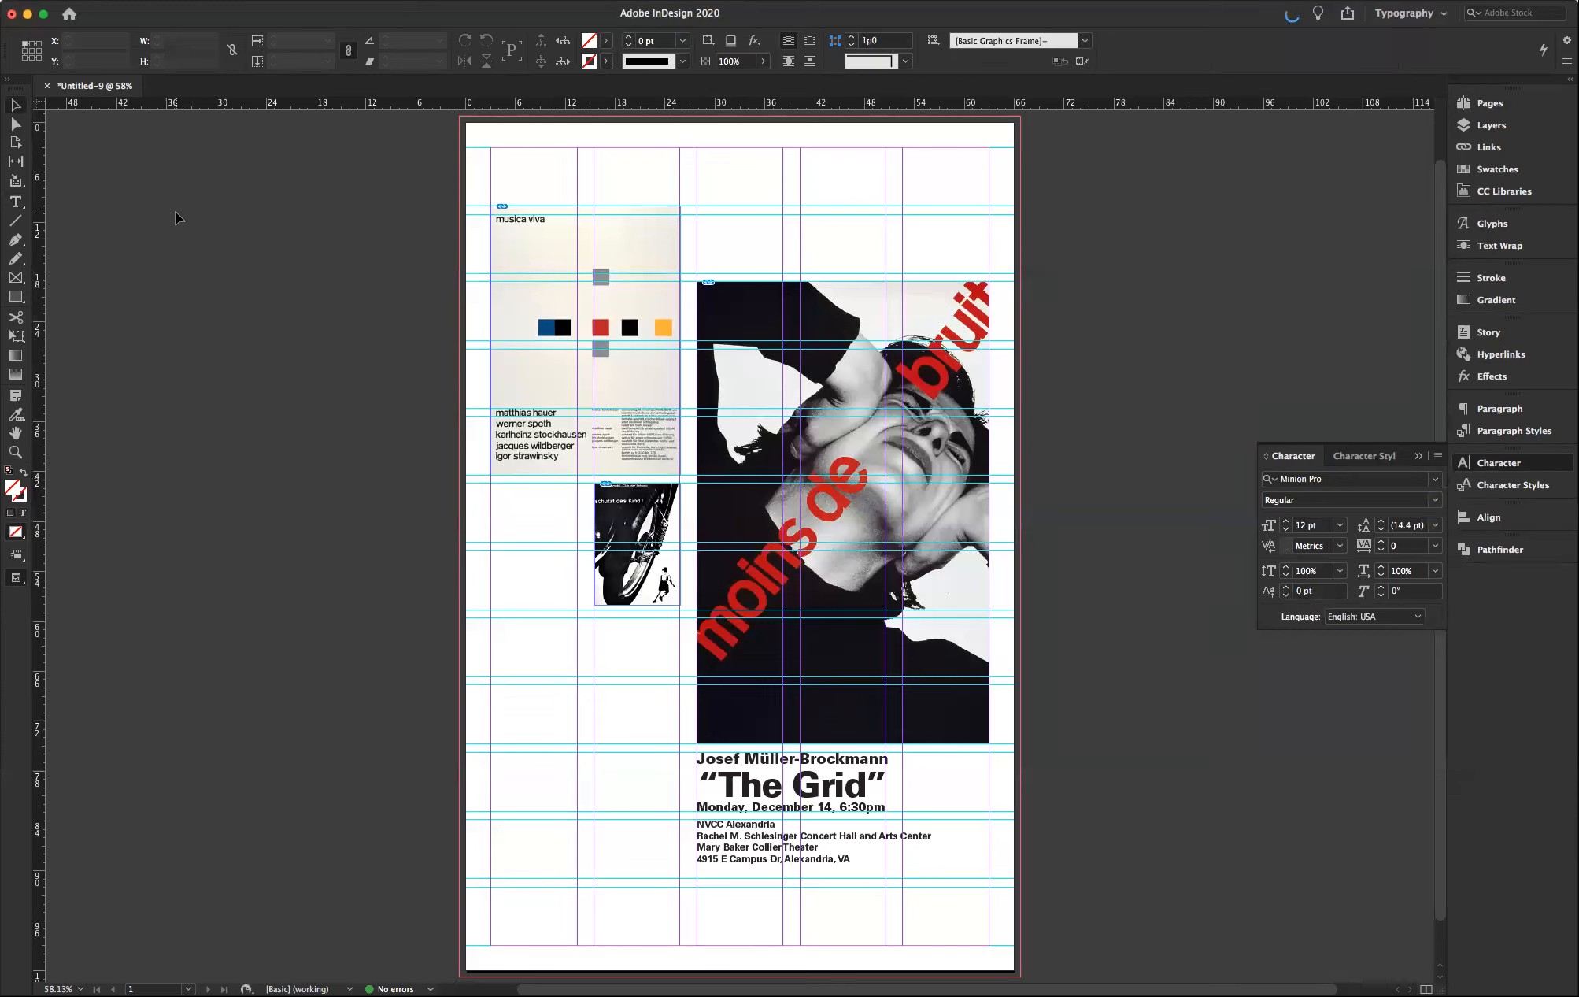
# - Set the venue details to 12 pt with 14.4 pt leading
pyautogui.click(855, 859)
pyautogui.doubleClick(855, 859)
pyautogui.moveTo(856, 859); pyautogui.dragTo(675, 827)
pyautogui.press('super+shift+comma')
pyautogui.press('super+shift+comma')
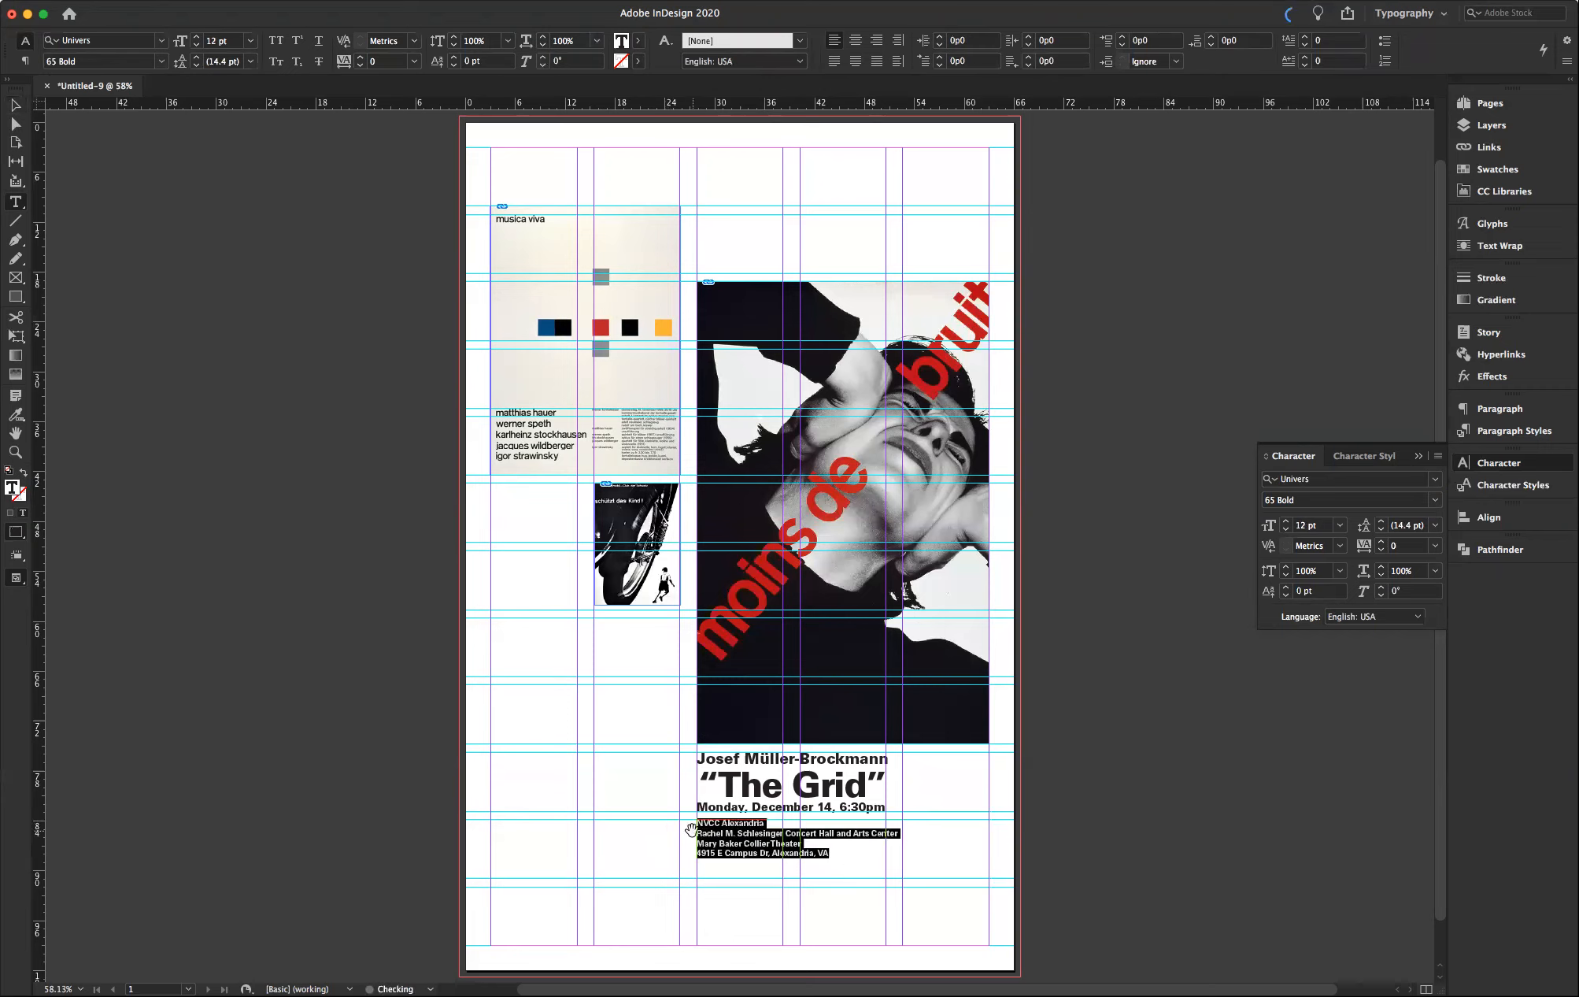
pyautogui.hotkey('alt', 'Down')
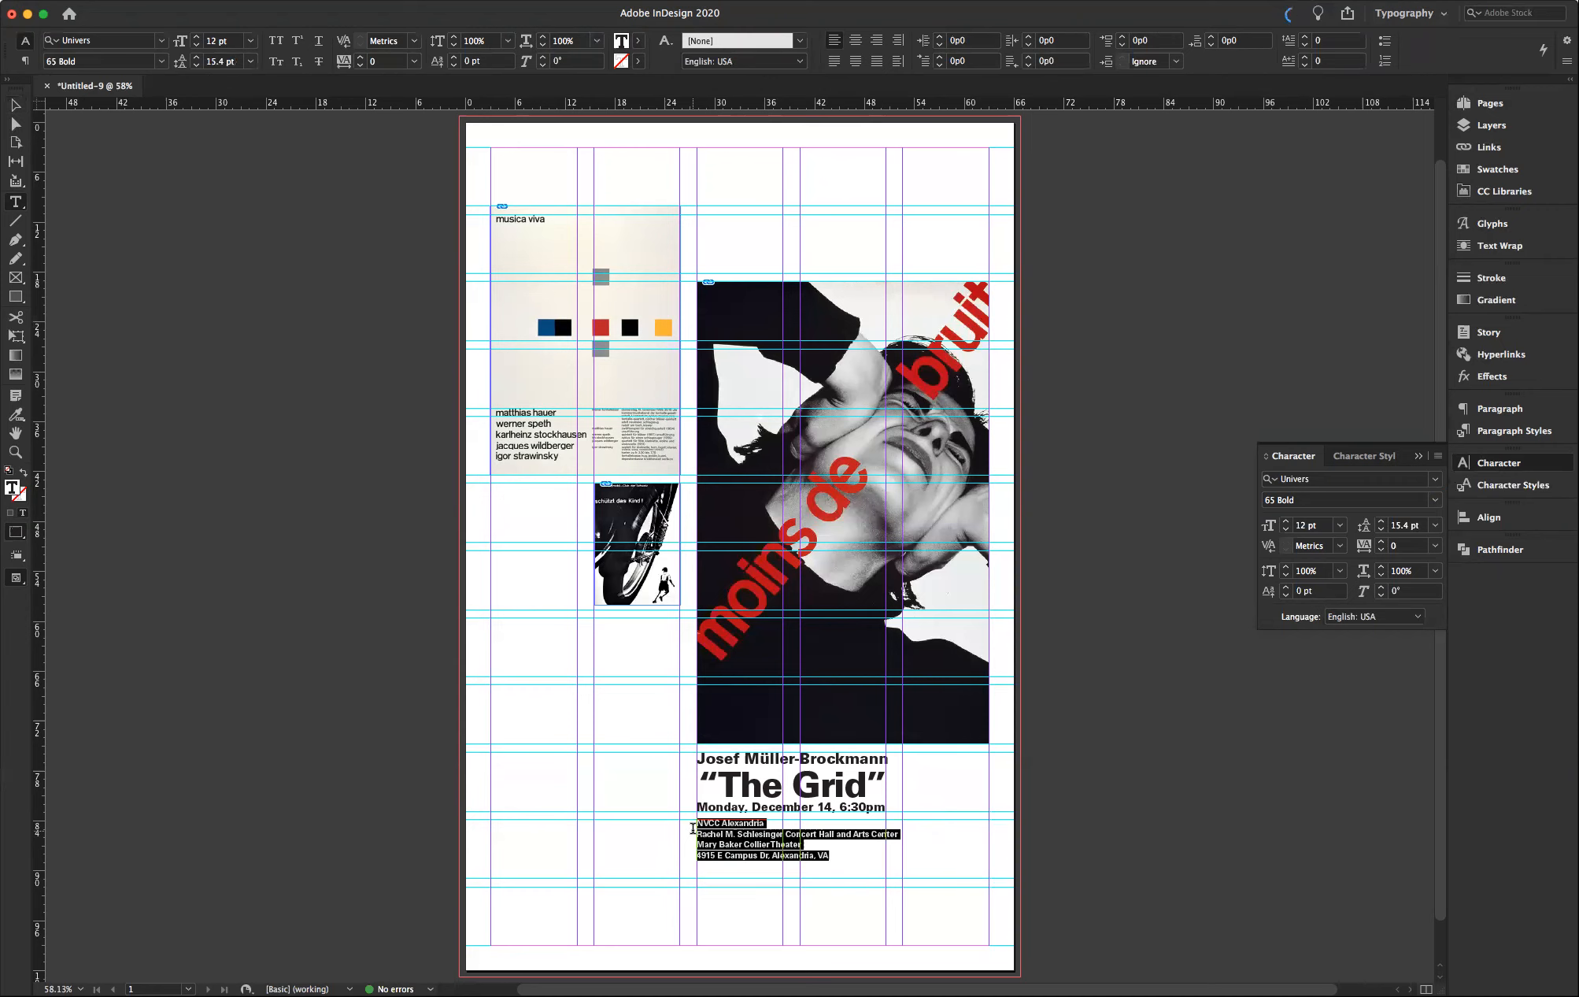
pyautogui.hotkey('alt', 'Up')
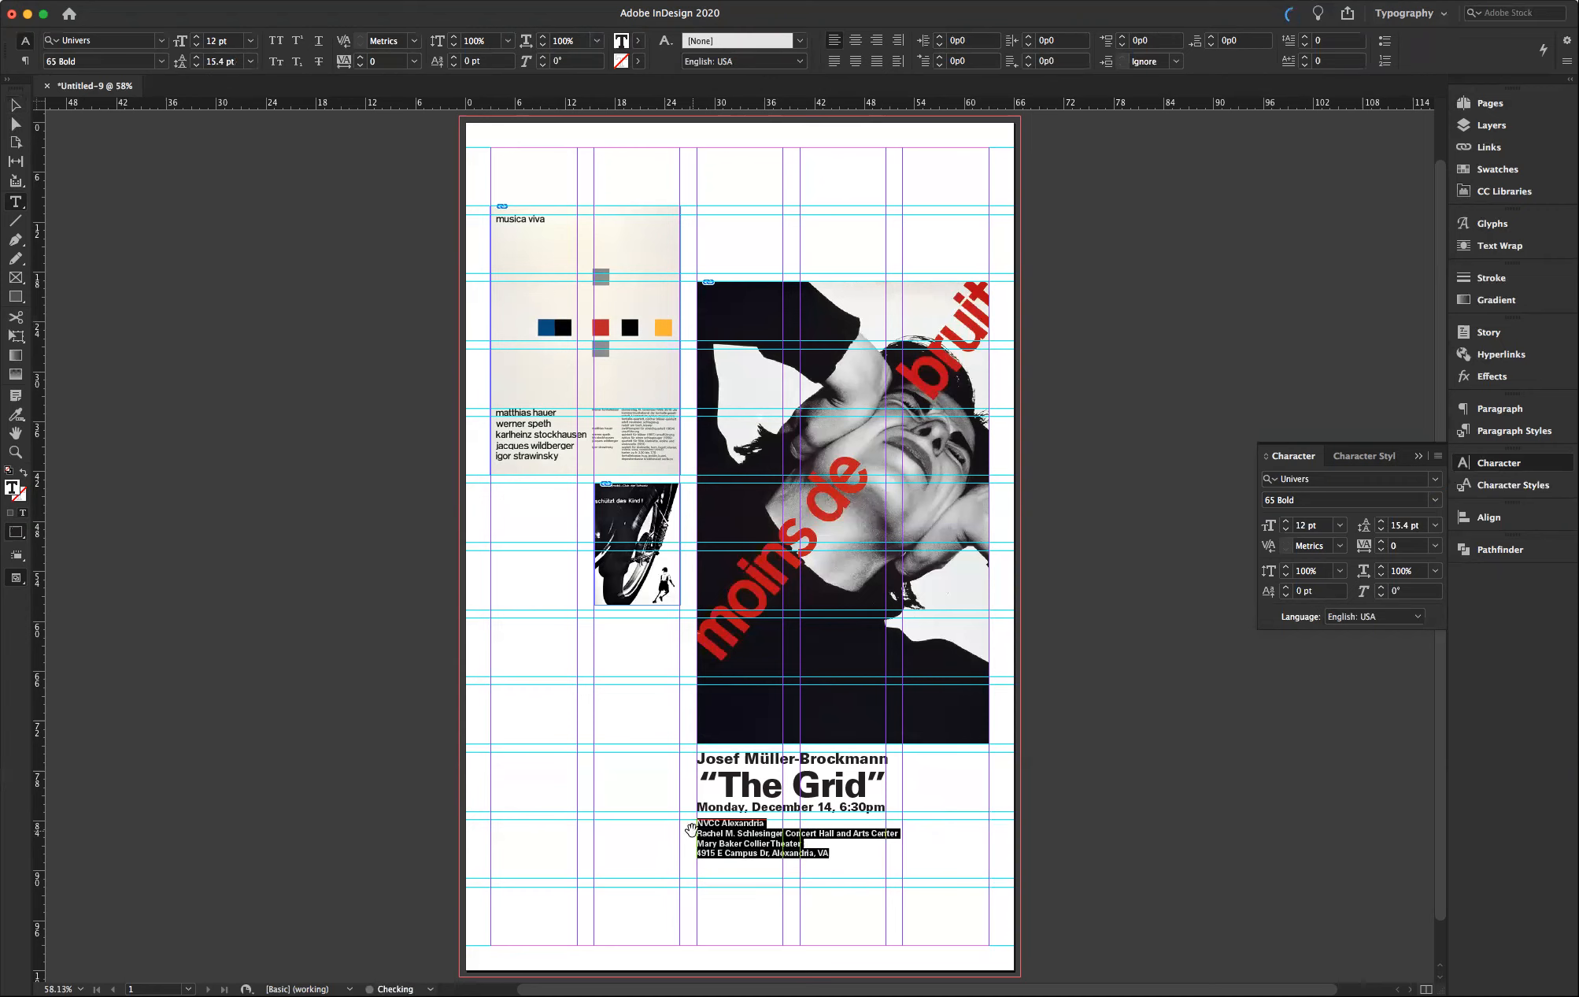
pyautogui.click(654, 832)
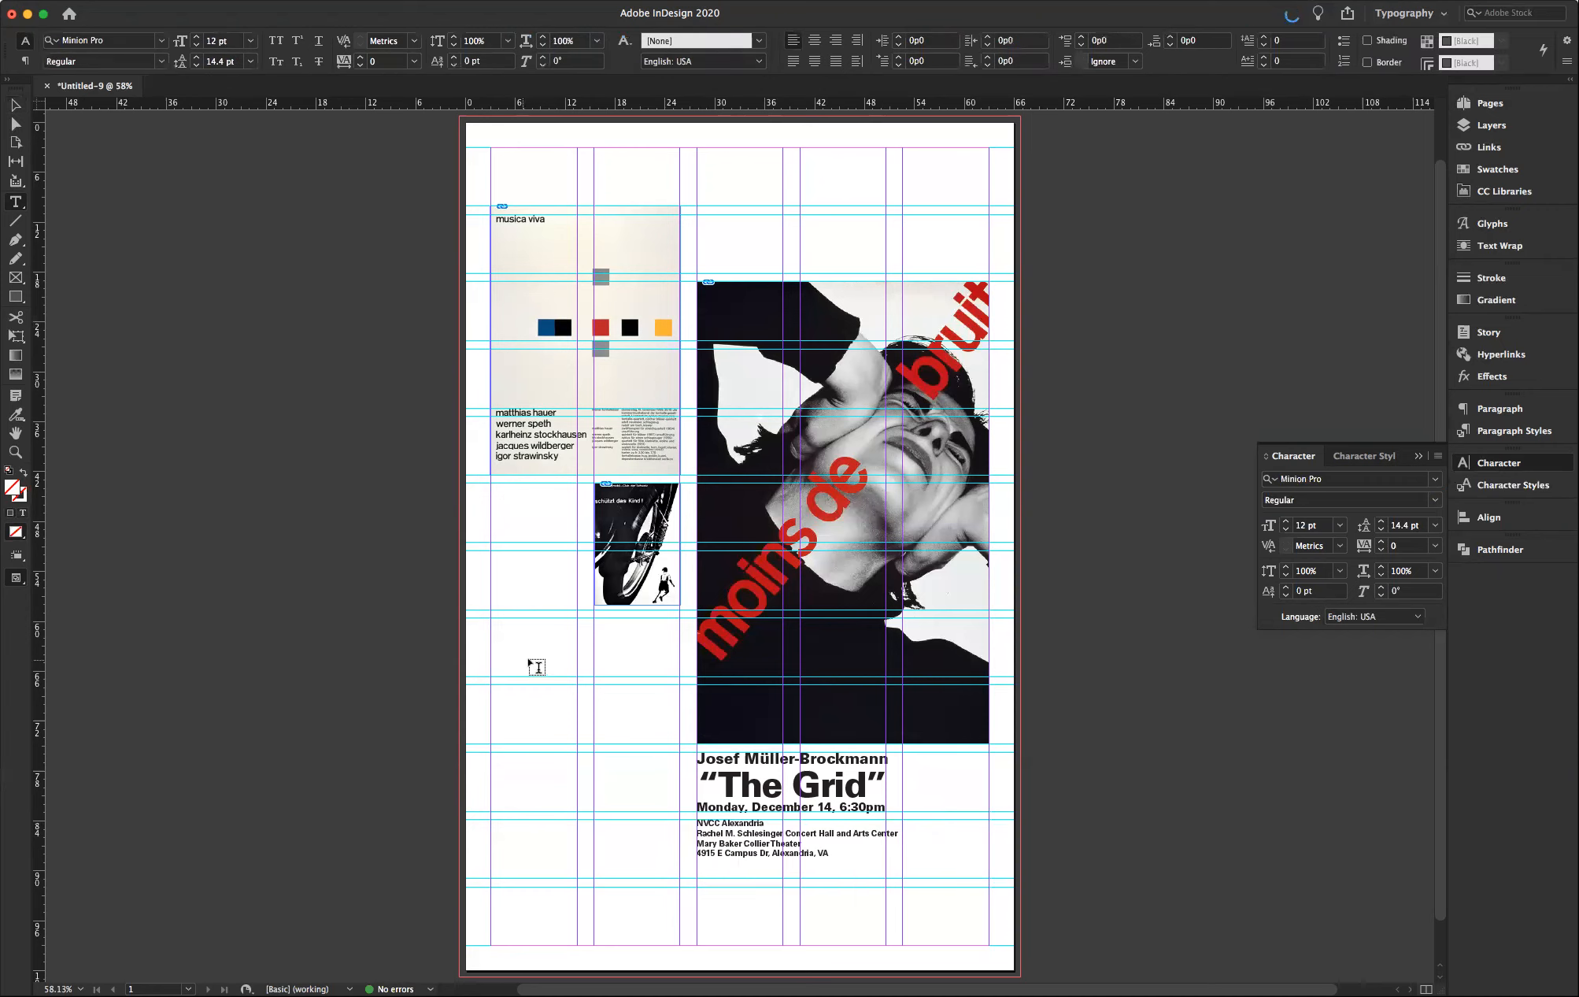
# - Display the poster in Preview mode, without guides and frame edges
pyautogui.click(16, 104)
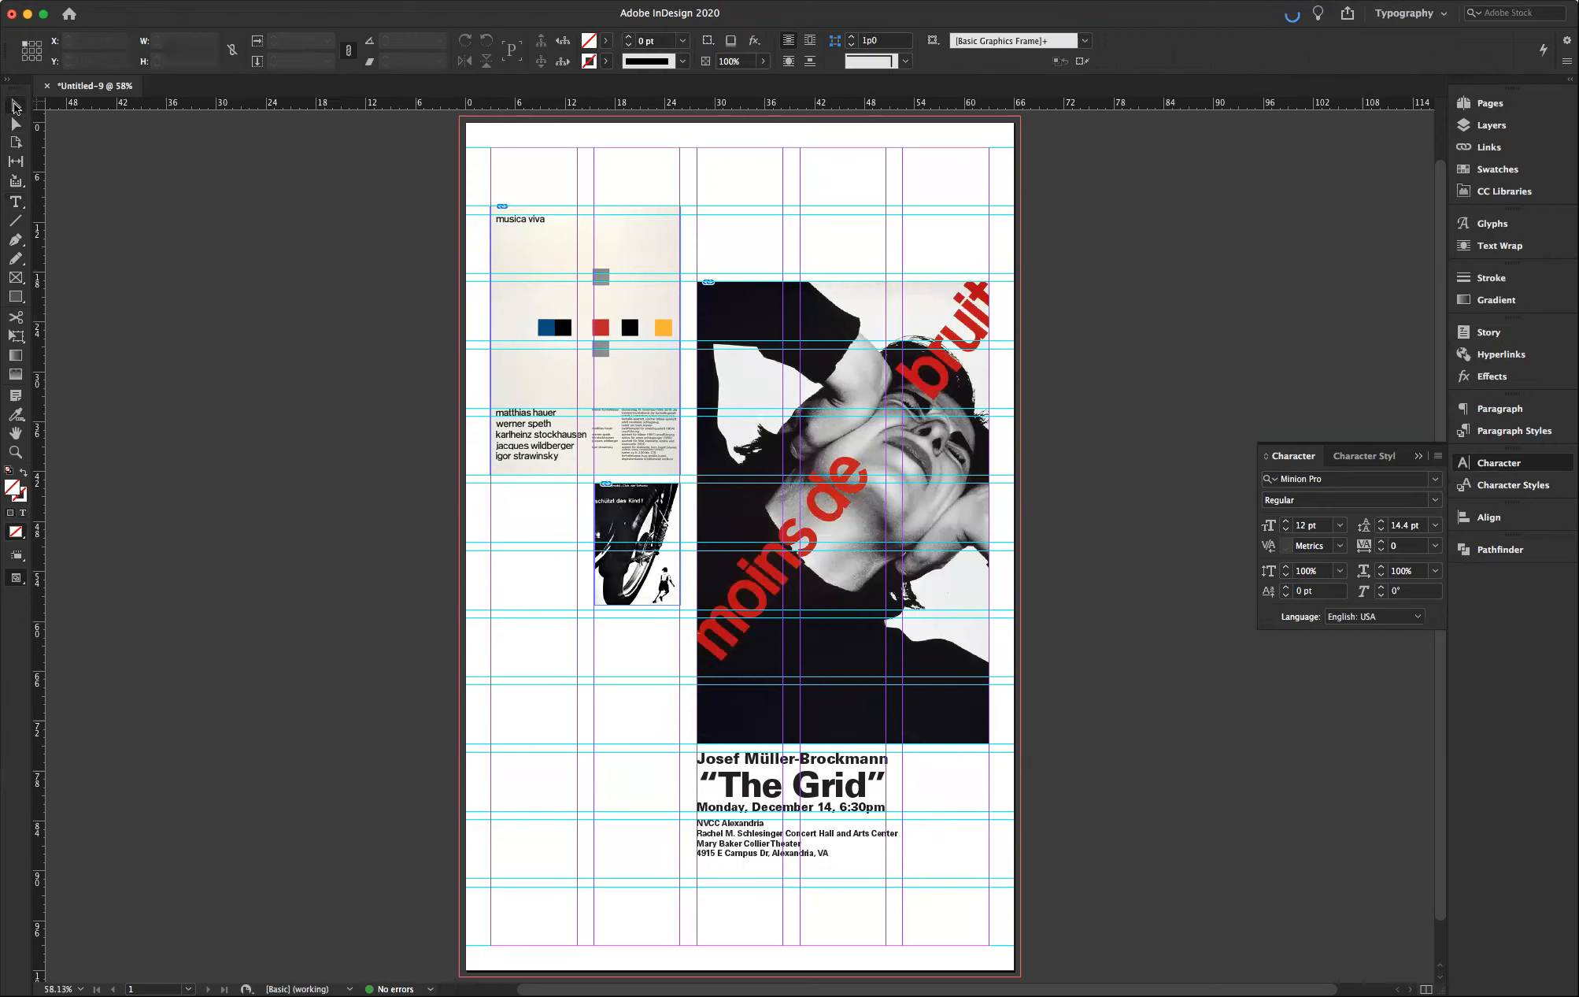
pyautogui.click(16, 579)
pyautogui.click(71, 615)
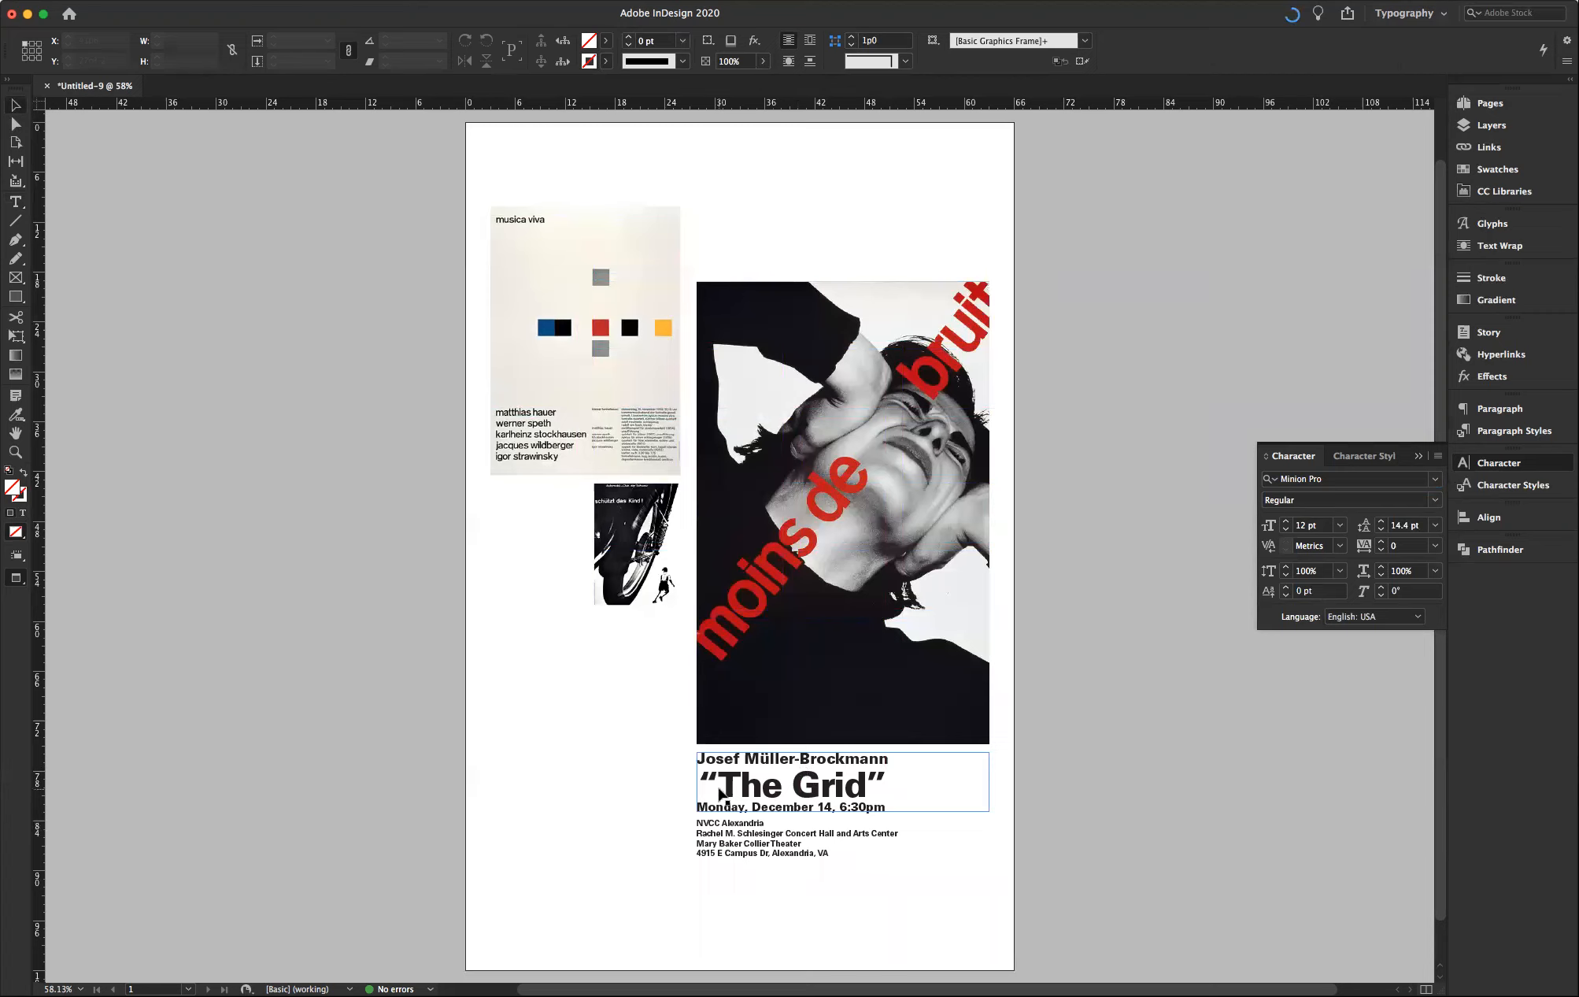
# - Remove the opening and closing quotation marks around the title The Grid
pyautogui.doubleClick(875, 792)
pyautogui.moveTo(888, 789); pyautogui.dragTo(871, 782)
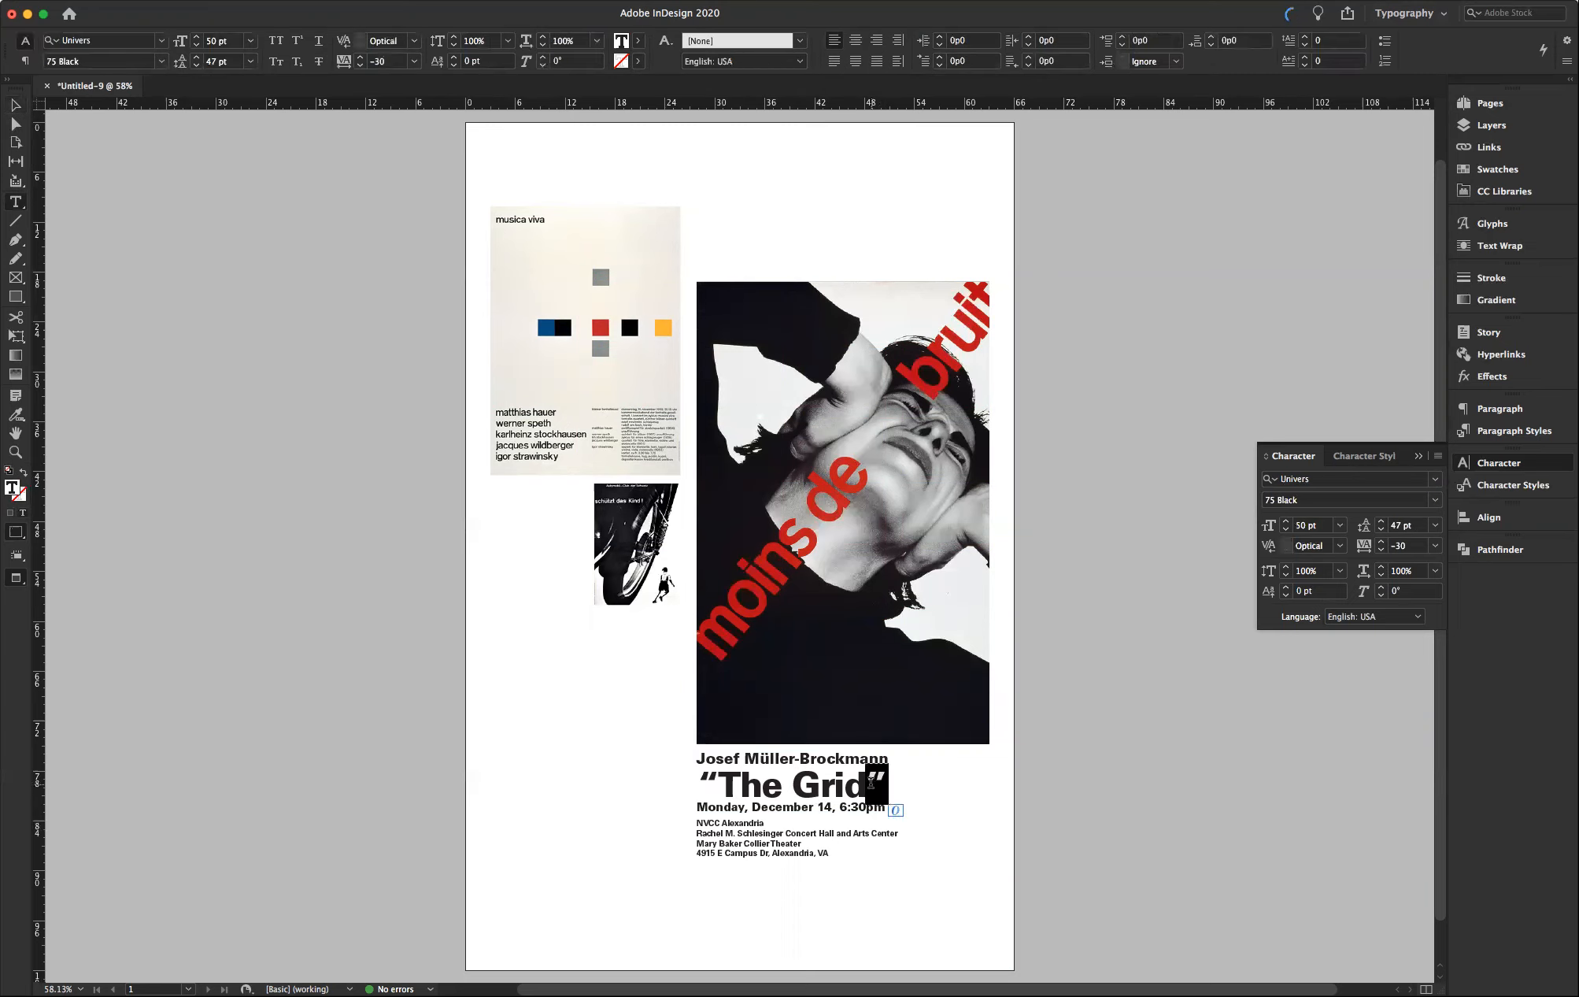
pyautogui.press('BackSpace')
pyautogui.click(719, 782)
pyautogui.press('BackSpace')
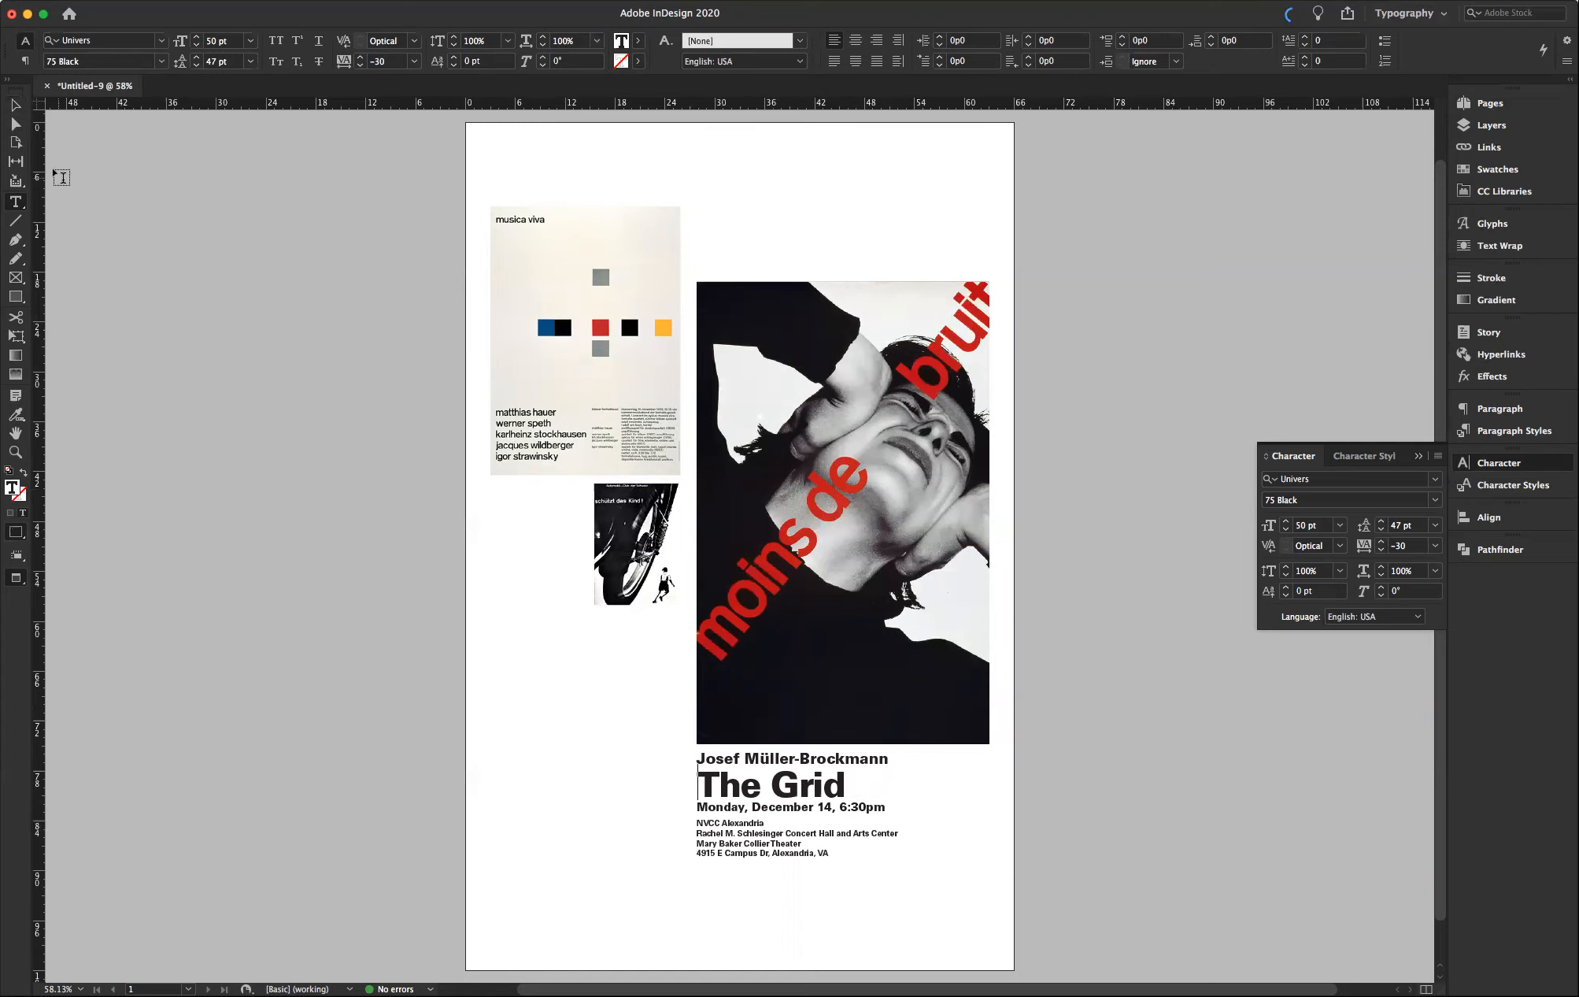
pyautogui.click(15, 105)
pyautogui.click(261, 291)
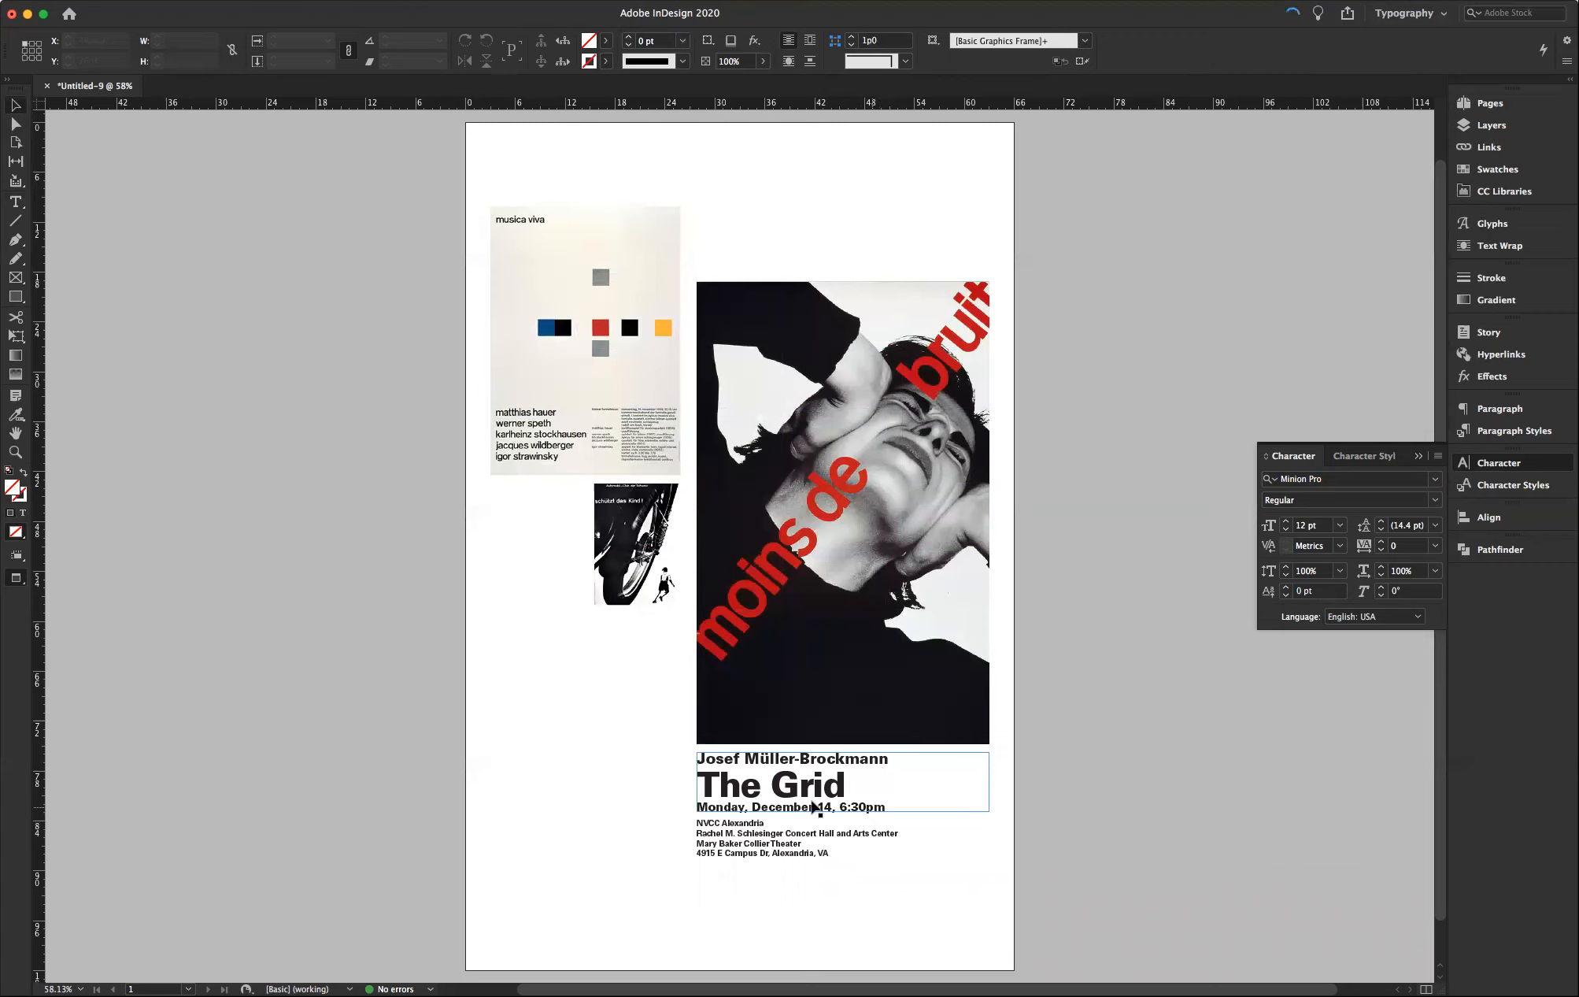
# - Set the leading of the title The Grid to 45 pt and of the date line to 22 pt
pyautogui.doubleClick(771, 788)
pyautogui.tripleClick(772, 789)
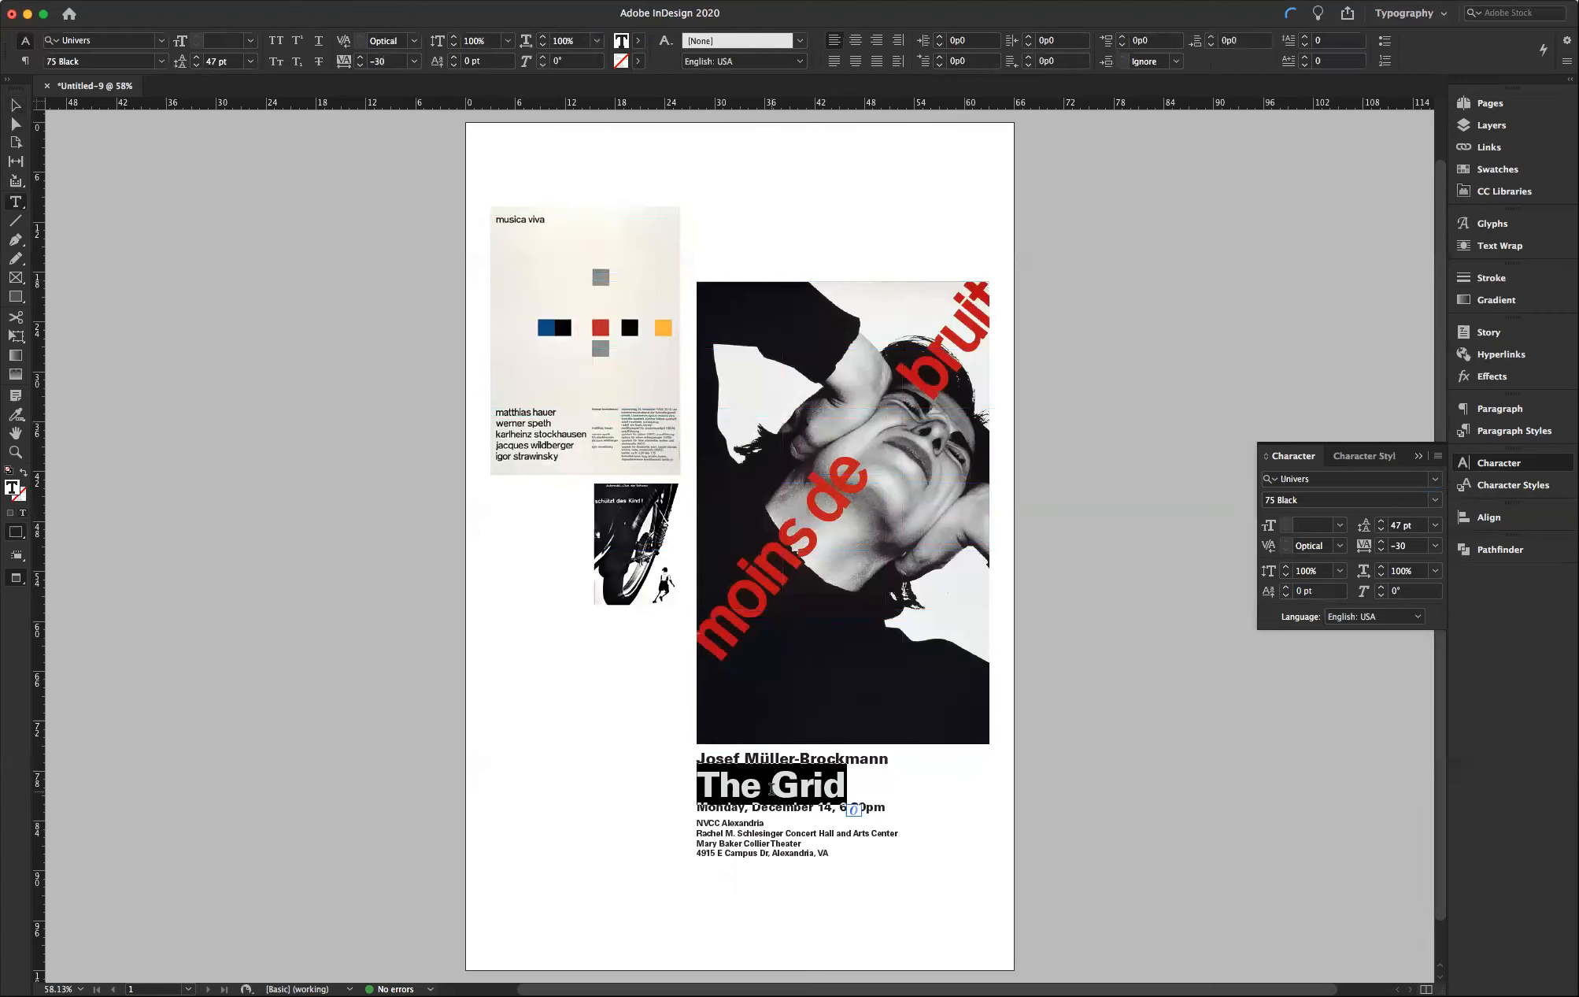
pyautogui.press('super+shift+comma')
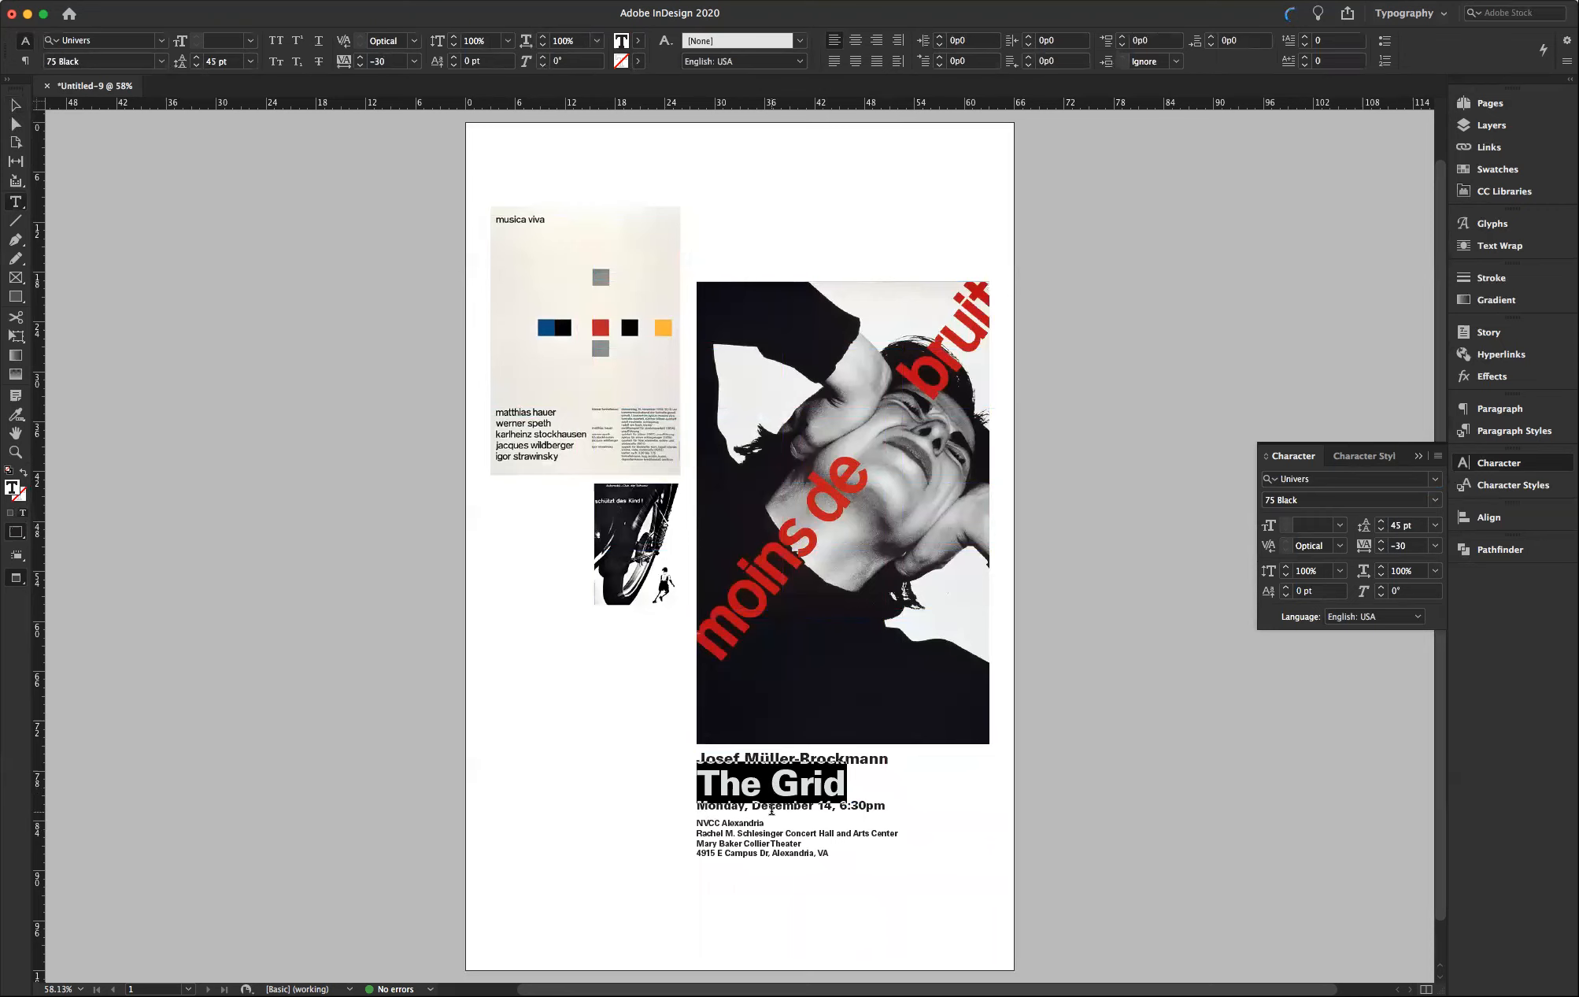
pyautogui.tripleClick(771, 808)
pyautogui.hotkey('alt', 'Down')
pyautogui.click(911, 803)
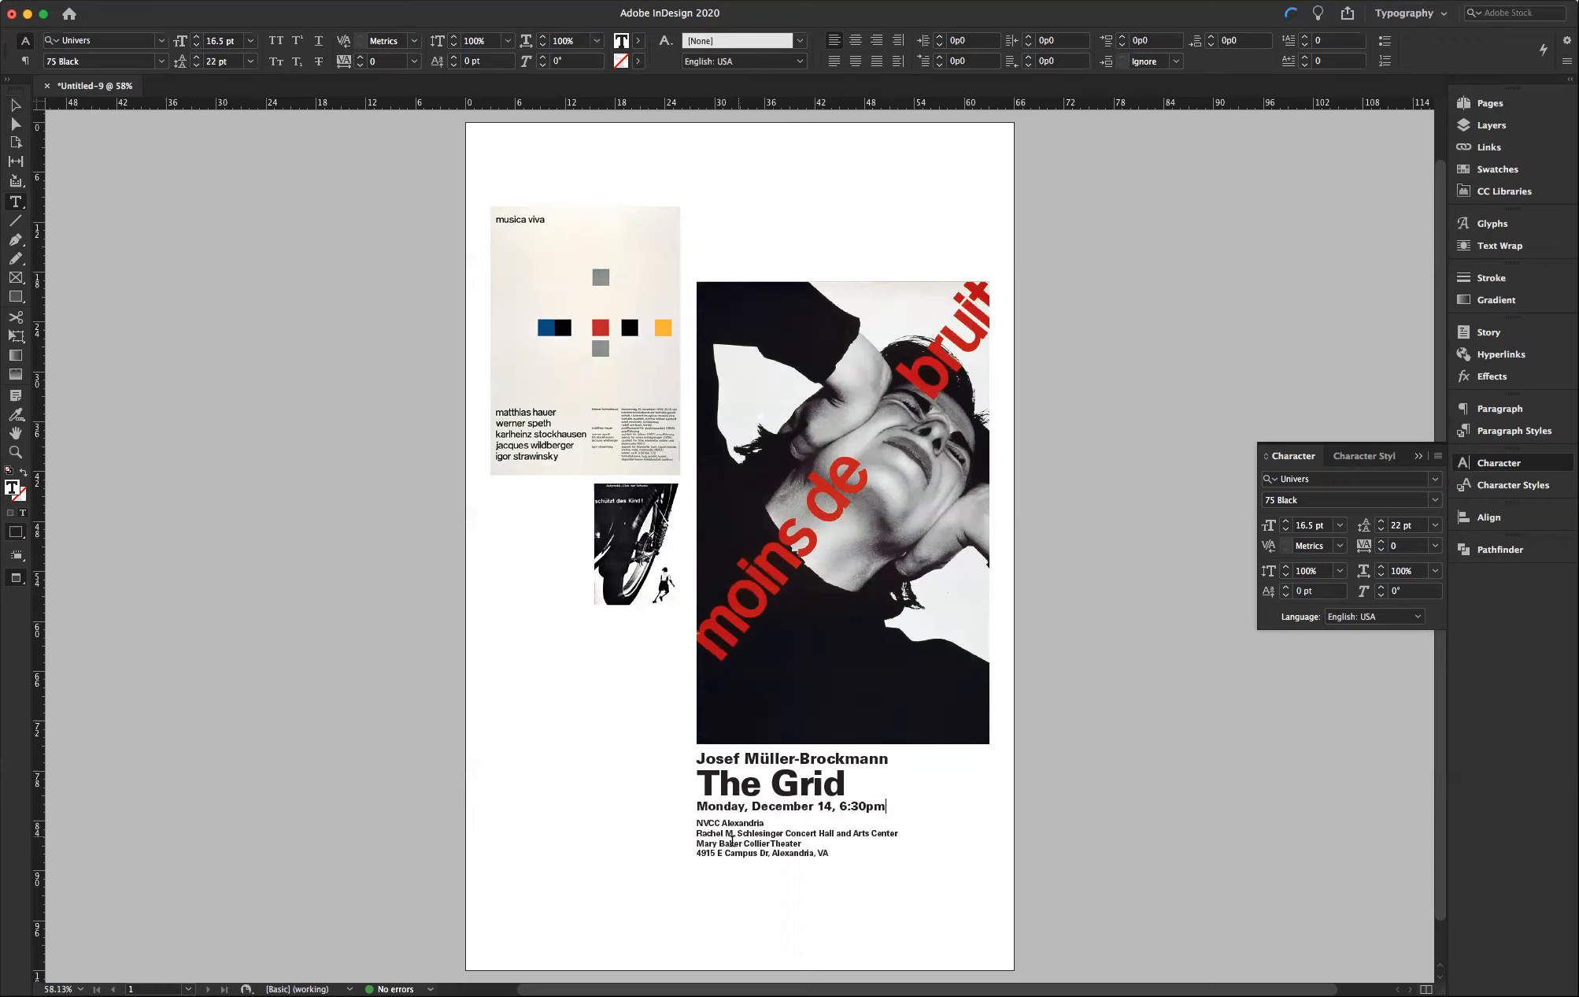
# - Add the line "Tickets at nvcc.org/tickets" below the street address, separated by a blank line
pyautogui.click(856, 853)
pyautogui.write('Tickets at nvcc.or')
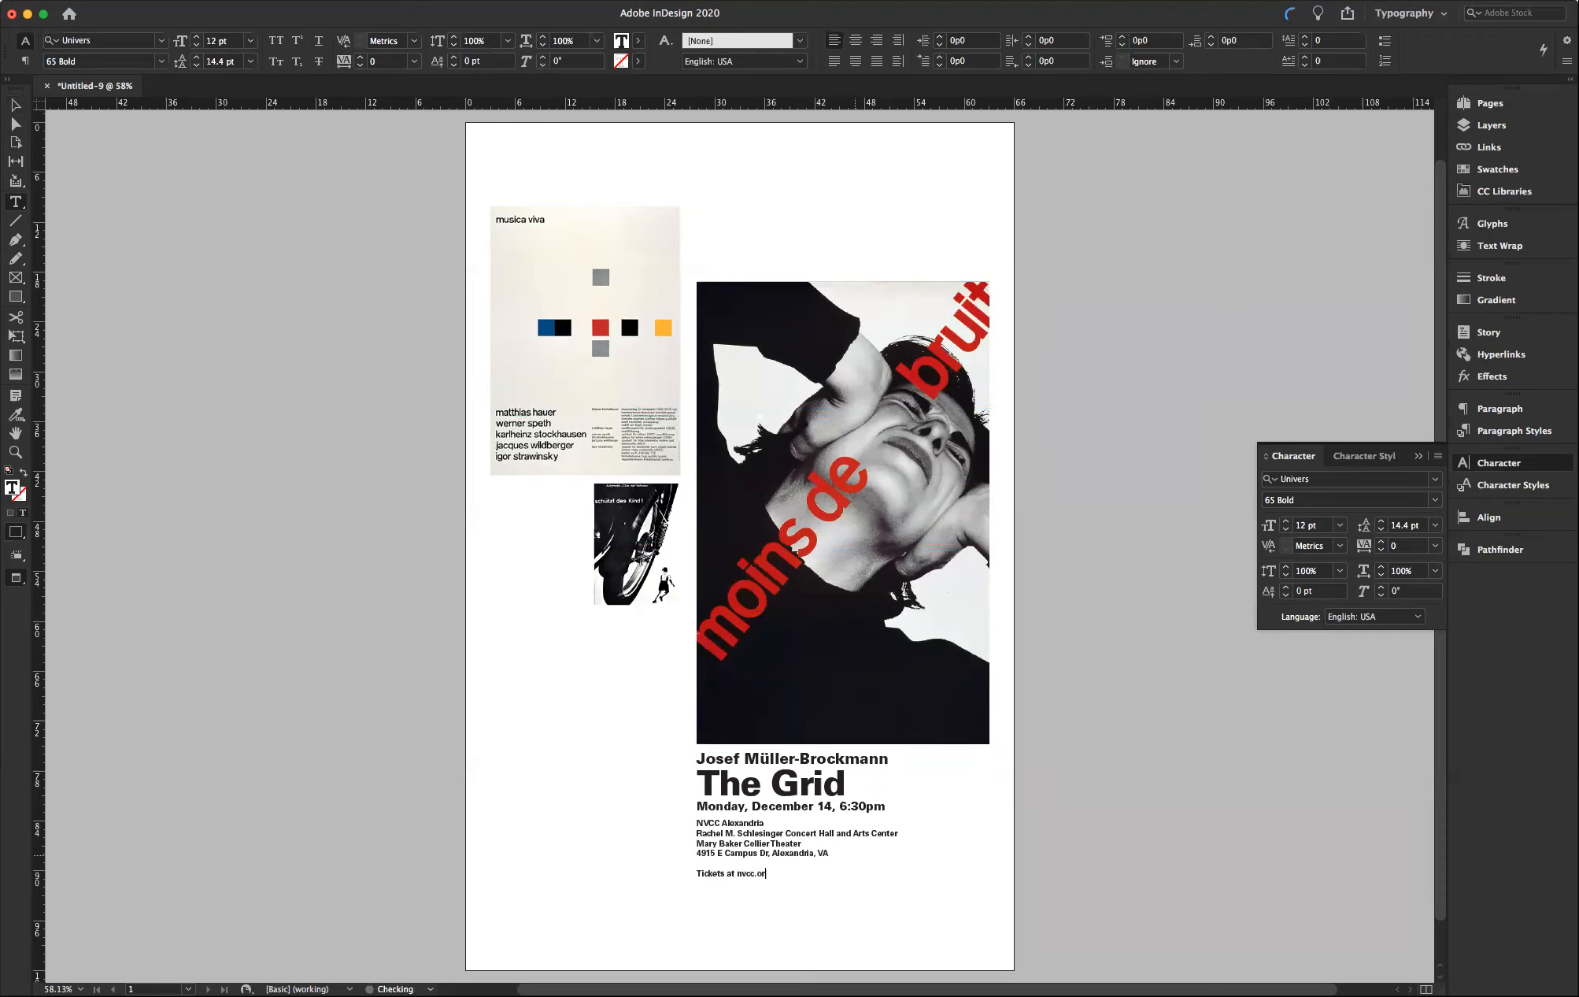
pyautogui.write('g/tickets')
pyautogui.click(16, 105)
pyautogui.click(194, 204)
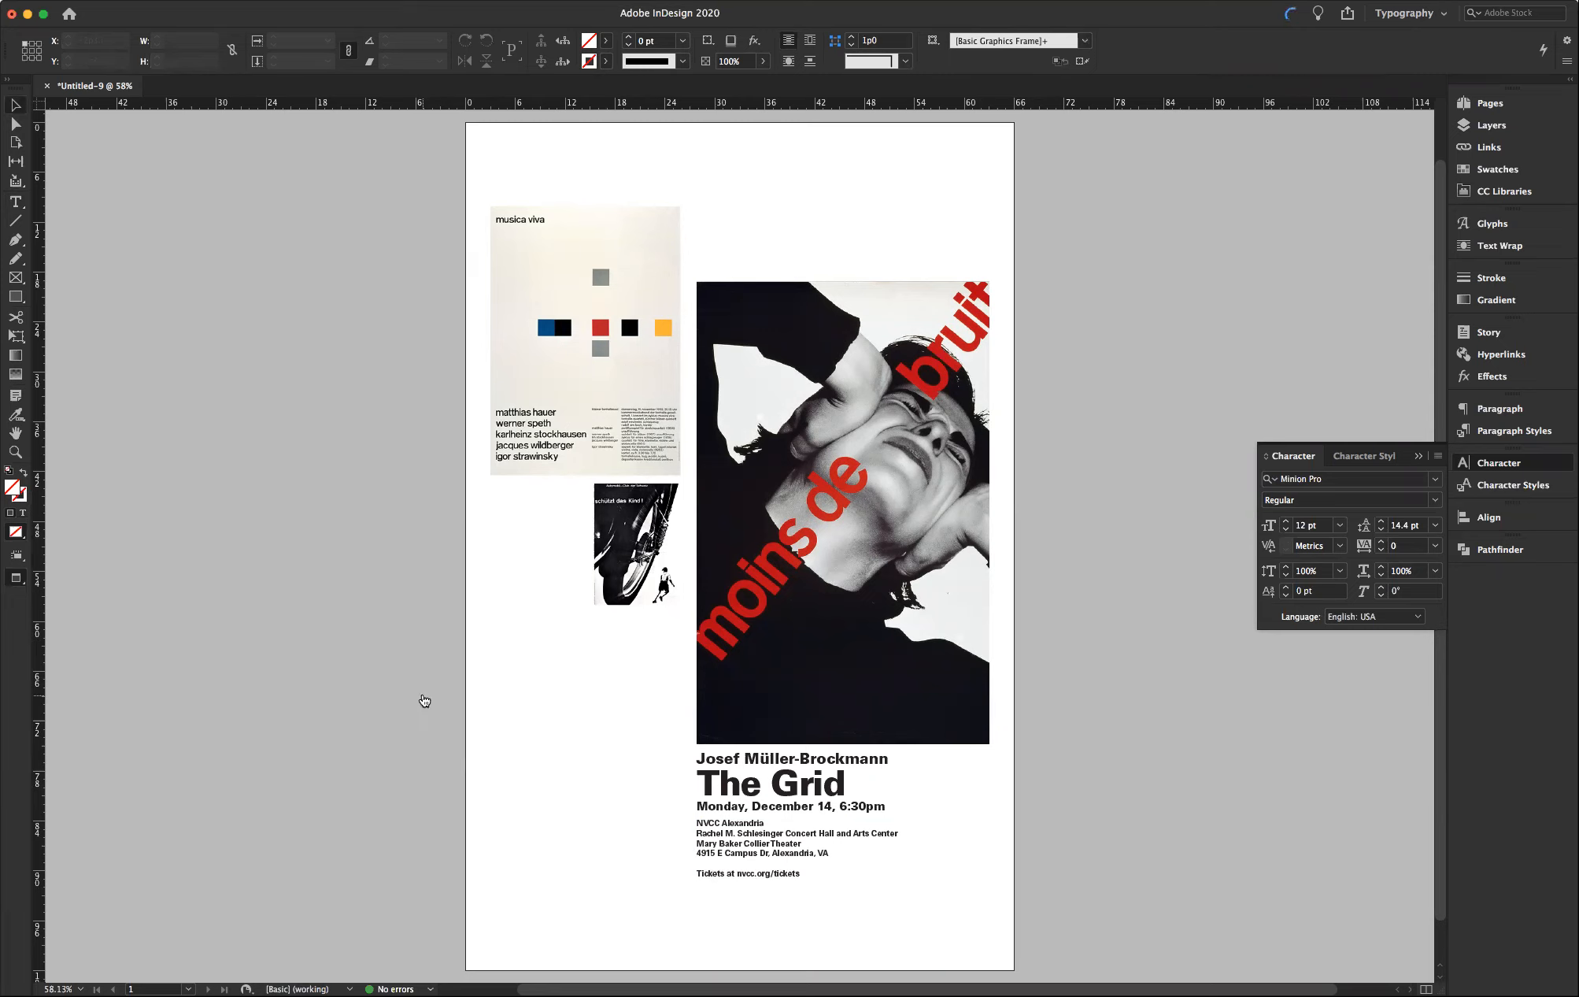
# - Copy the entire biography text from JosefMüller-BrockmanPoster5.indd and close that document
pyautogui.press('super+Tab')
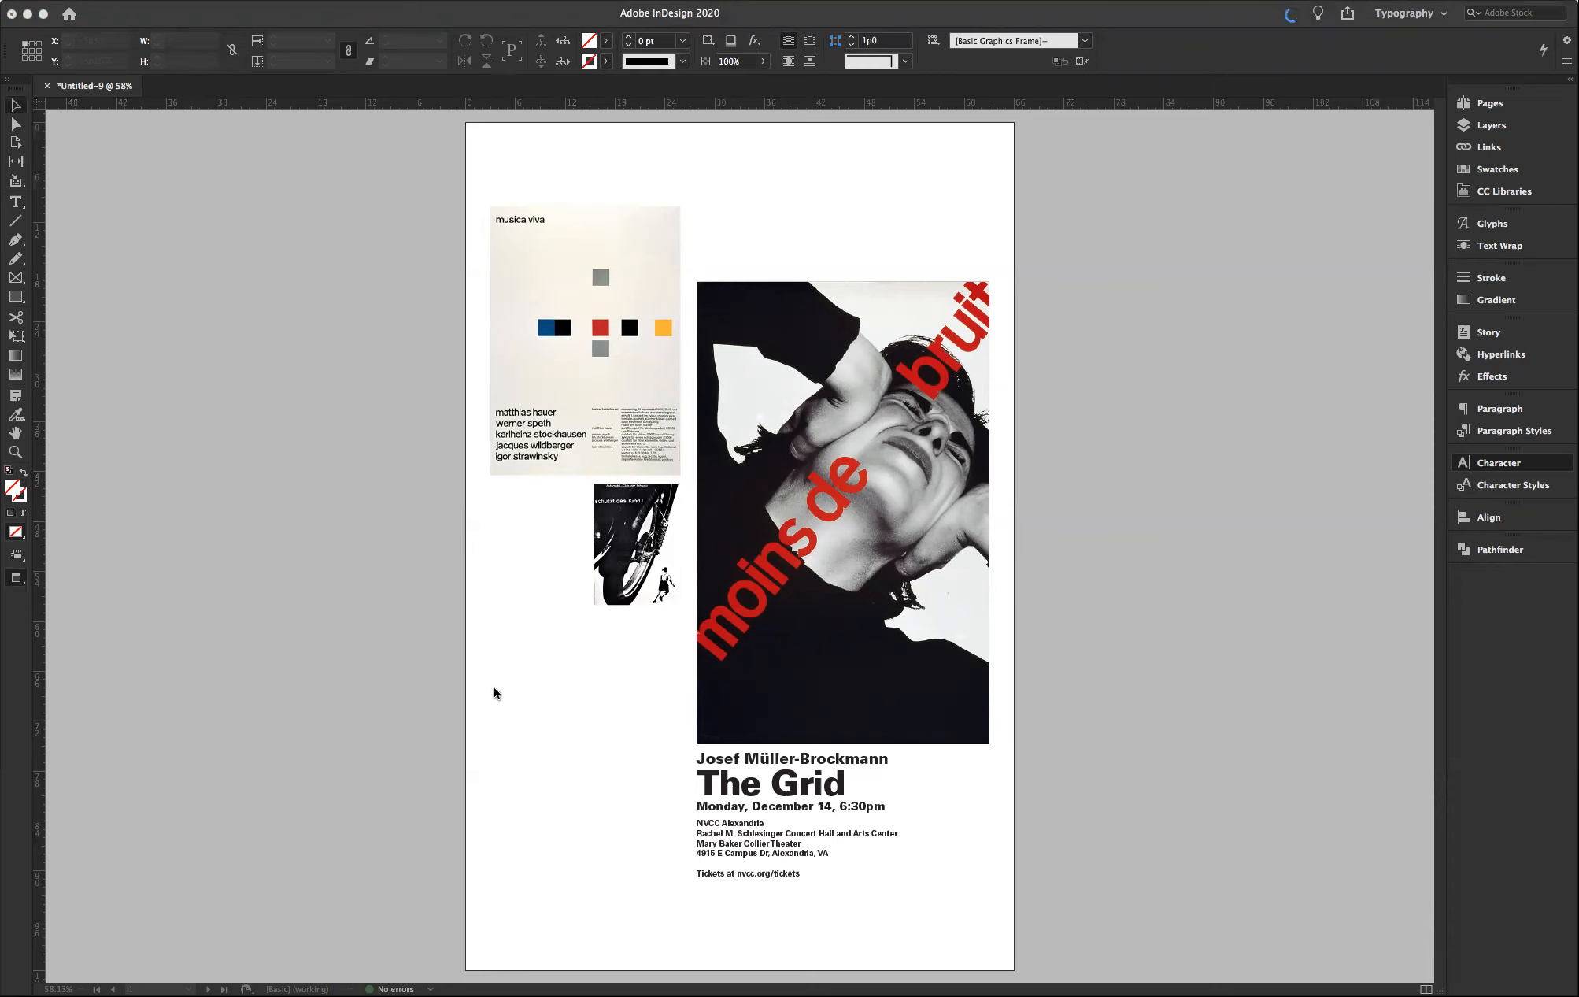
pyautogui.press('super+t')
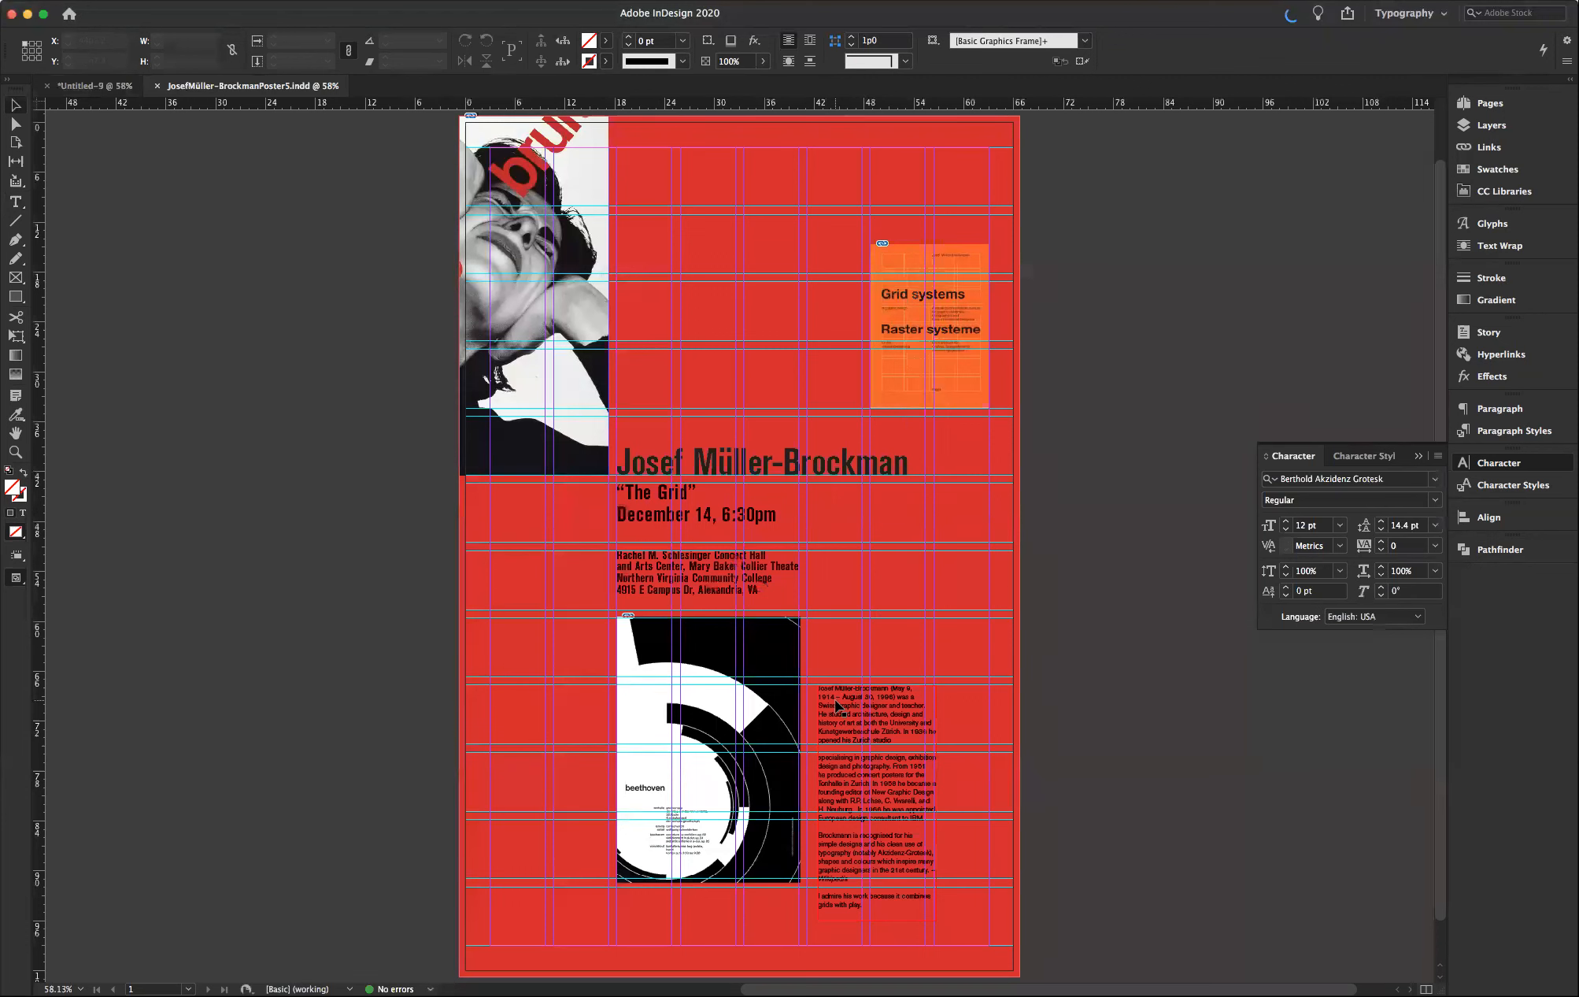
pyautogui.click(835, 698)
pyautogui.doubleClick(849, 707)
pyautogui.moveTo(892, 740); pyautogui.dragTo(808, 677)
pyautogui.press('super+c')
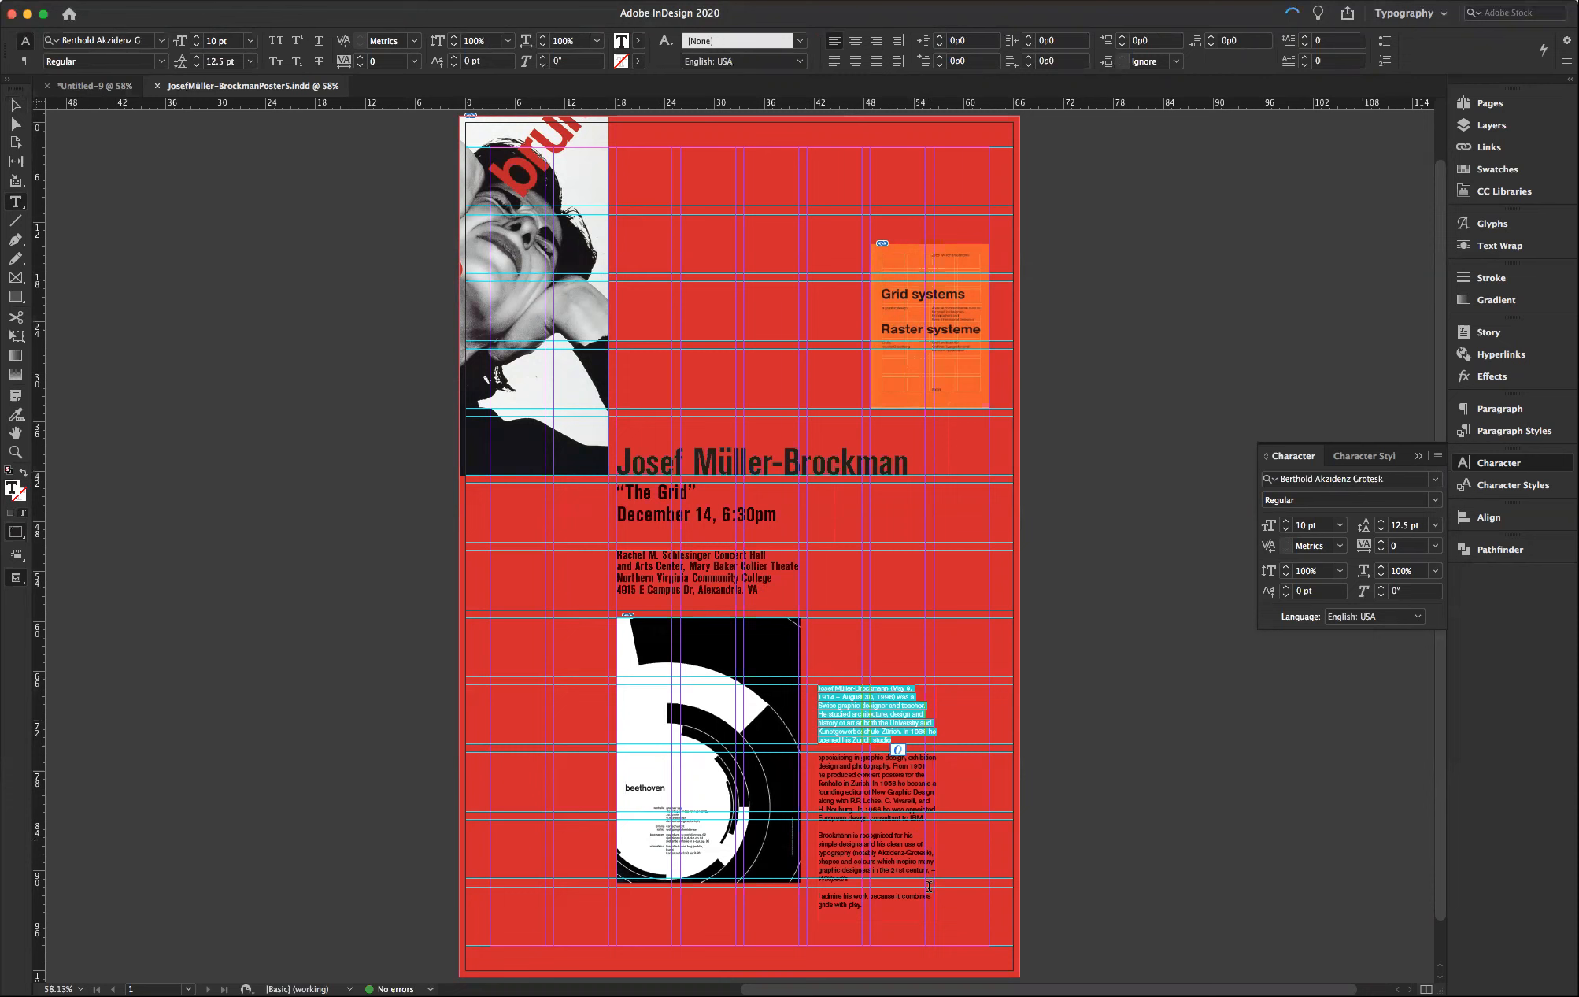
pyautogui.moveTo(889, 907); pyautogui.dragTo(810, 669)
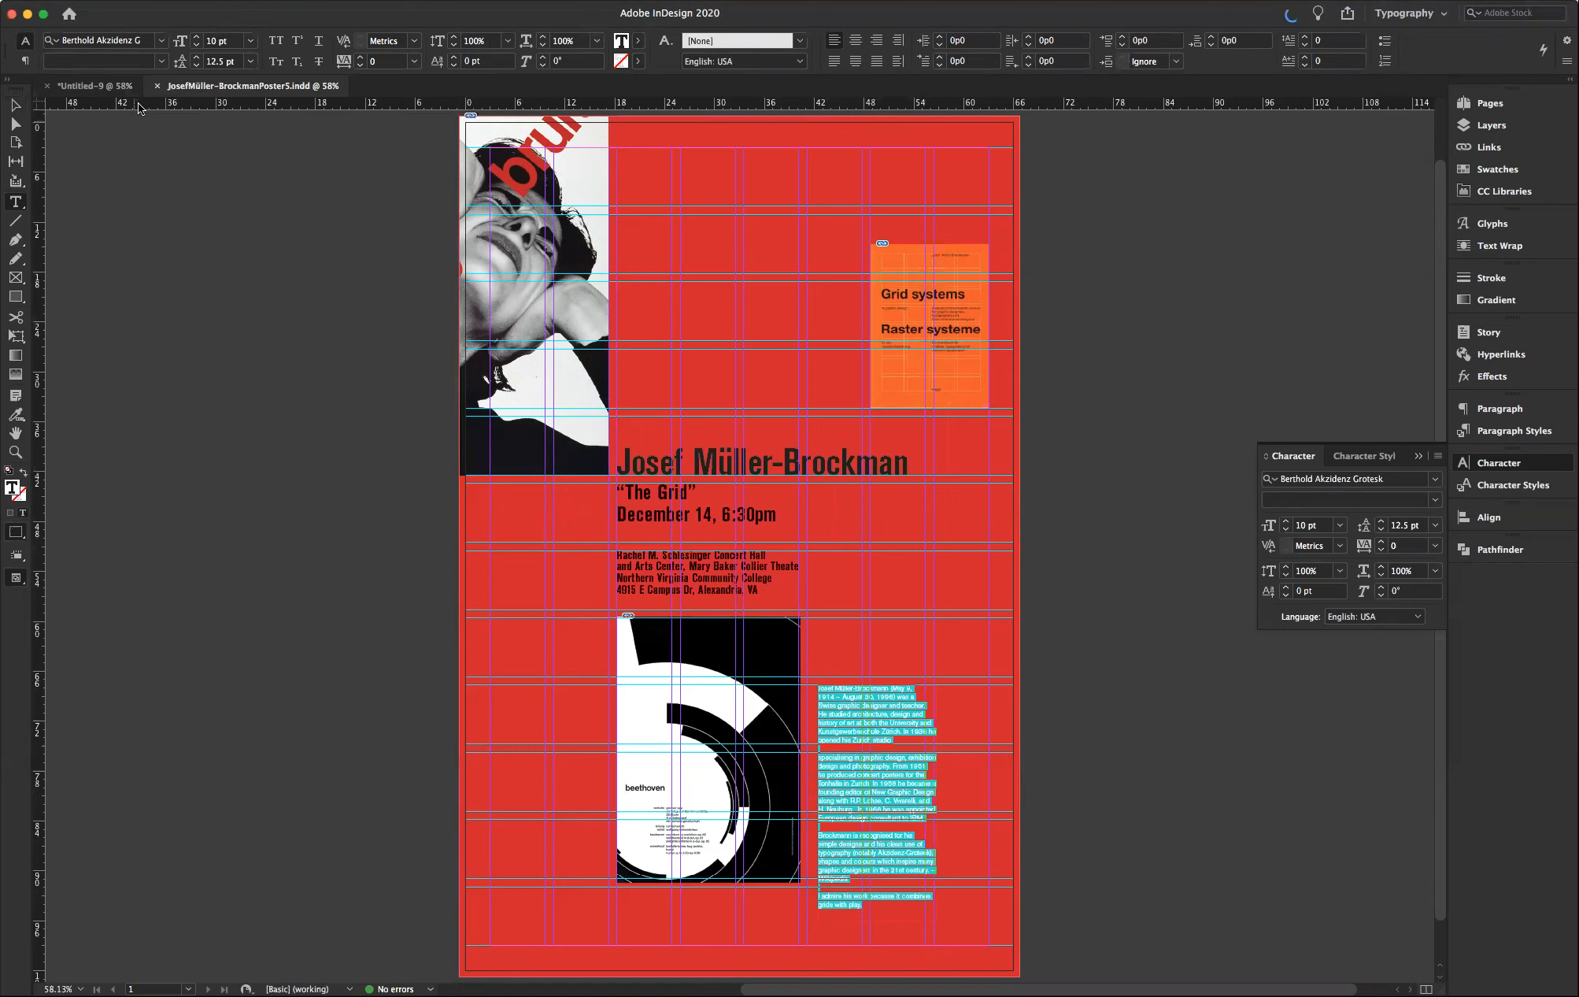
pyautogui.click(156, 85)
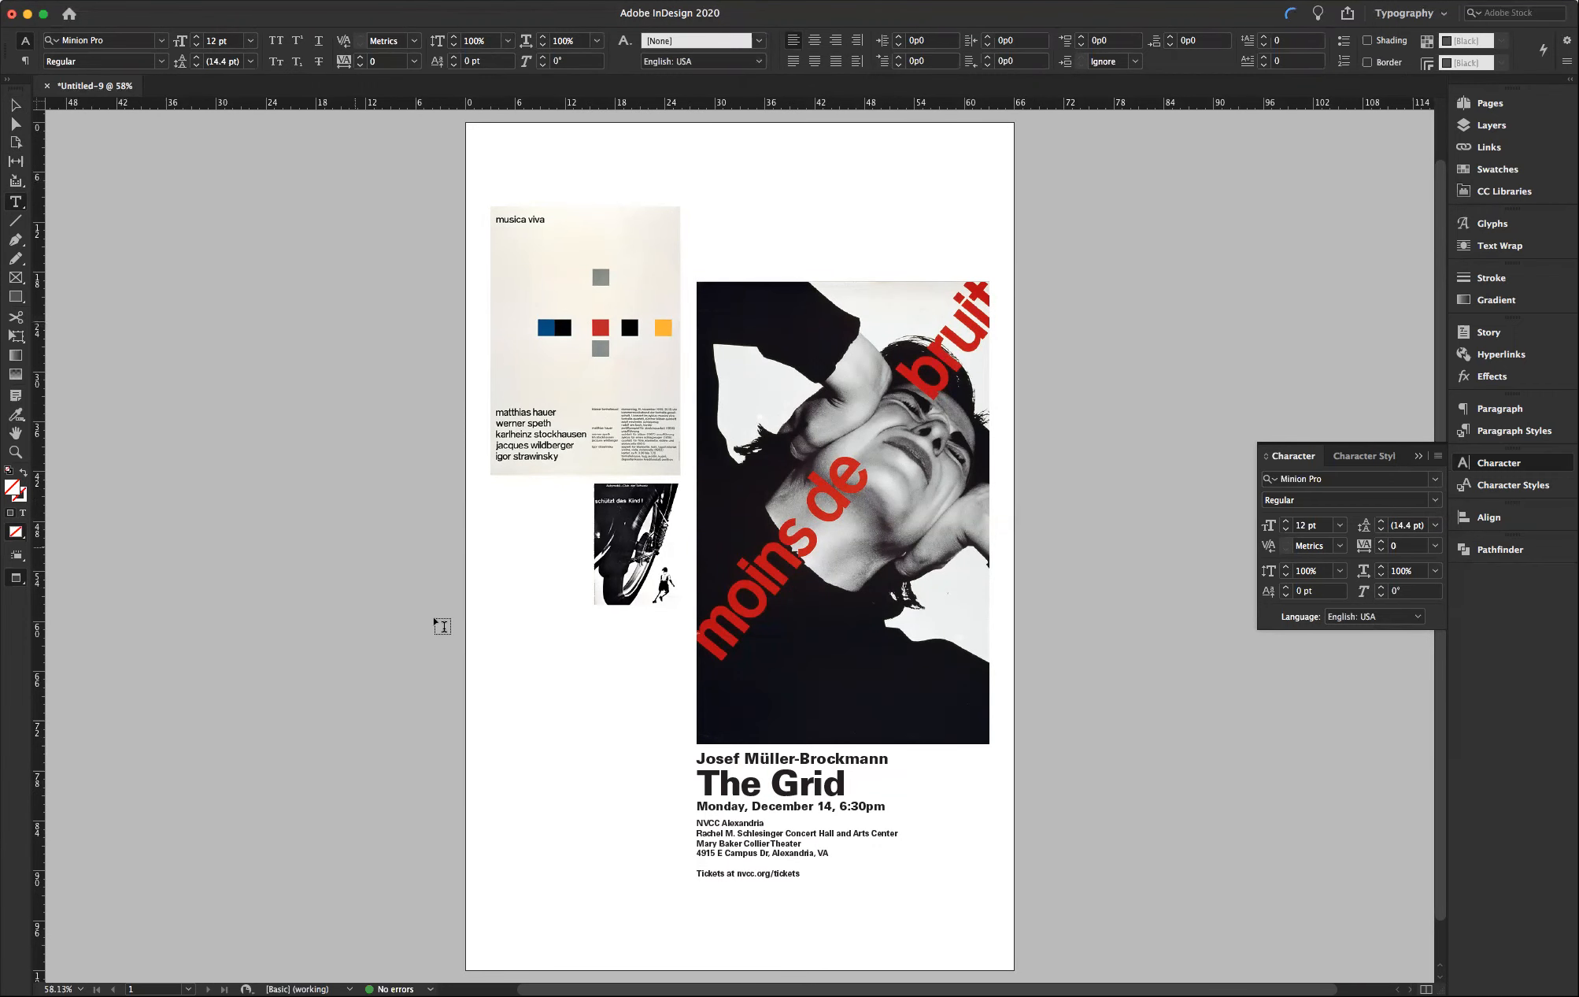
# - Paste the biography into a new text frame about 10p4 wide beneath the small image and extend the frame to about 36p11 high
pyautogui.moveTo(594, 618); pyautogui.dragTo(682, 780)
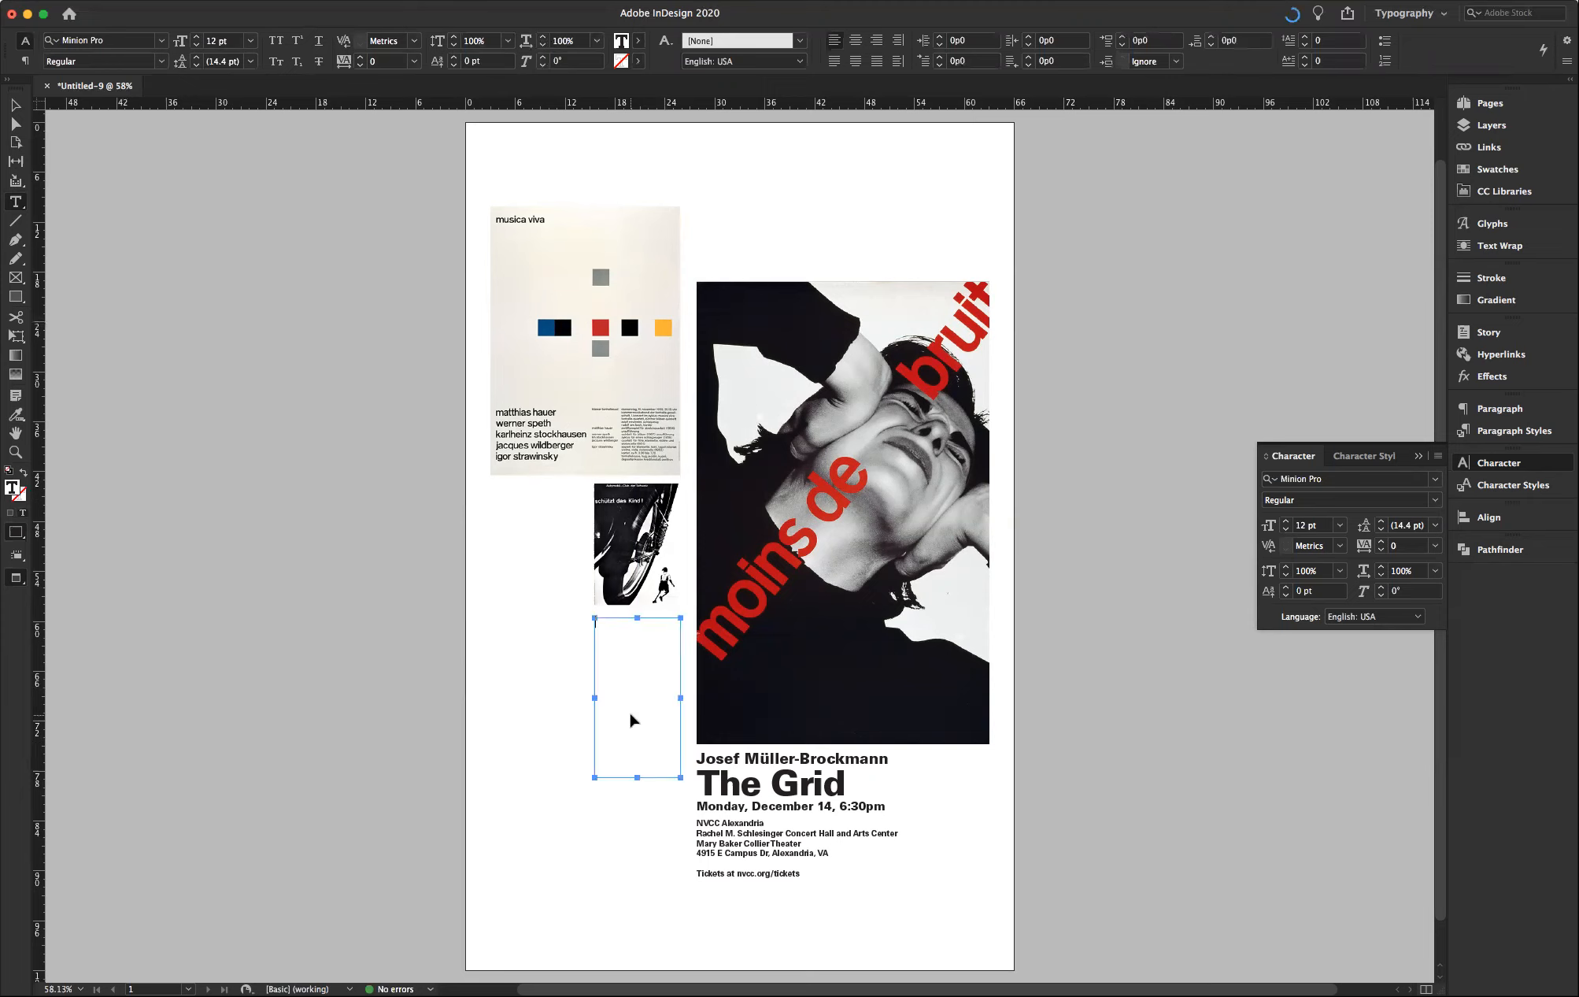
pyautogui.press('super+v')
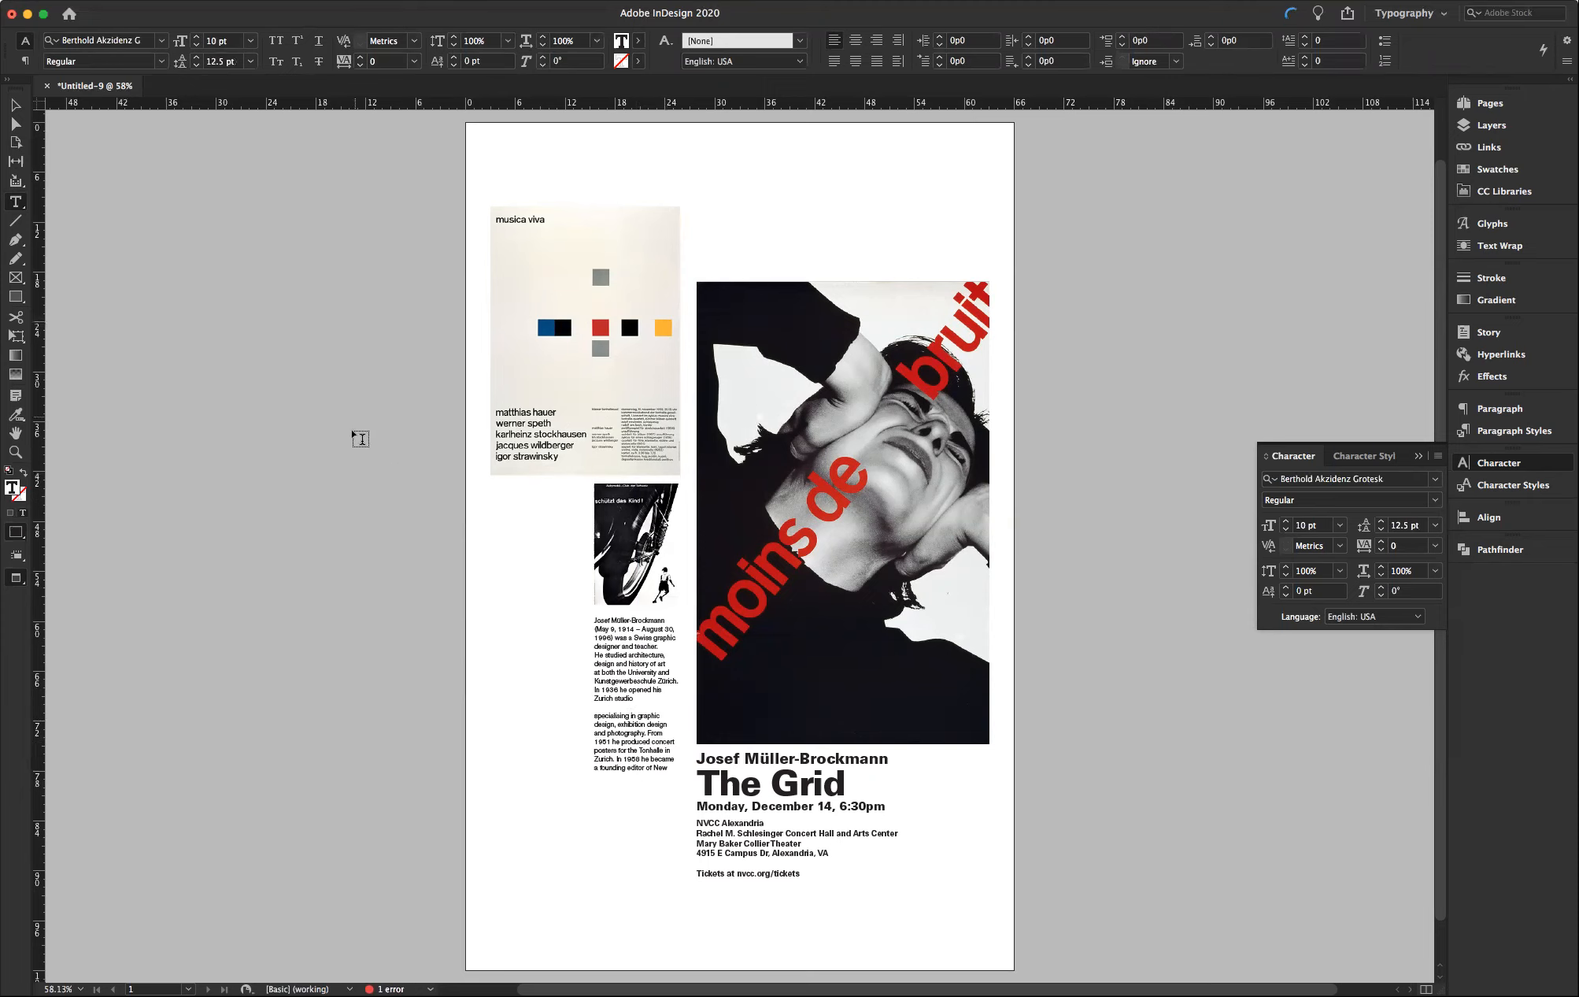
pyautogui.click(15, 104)
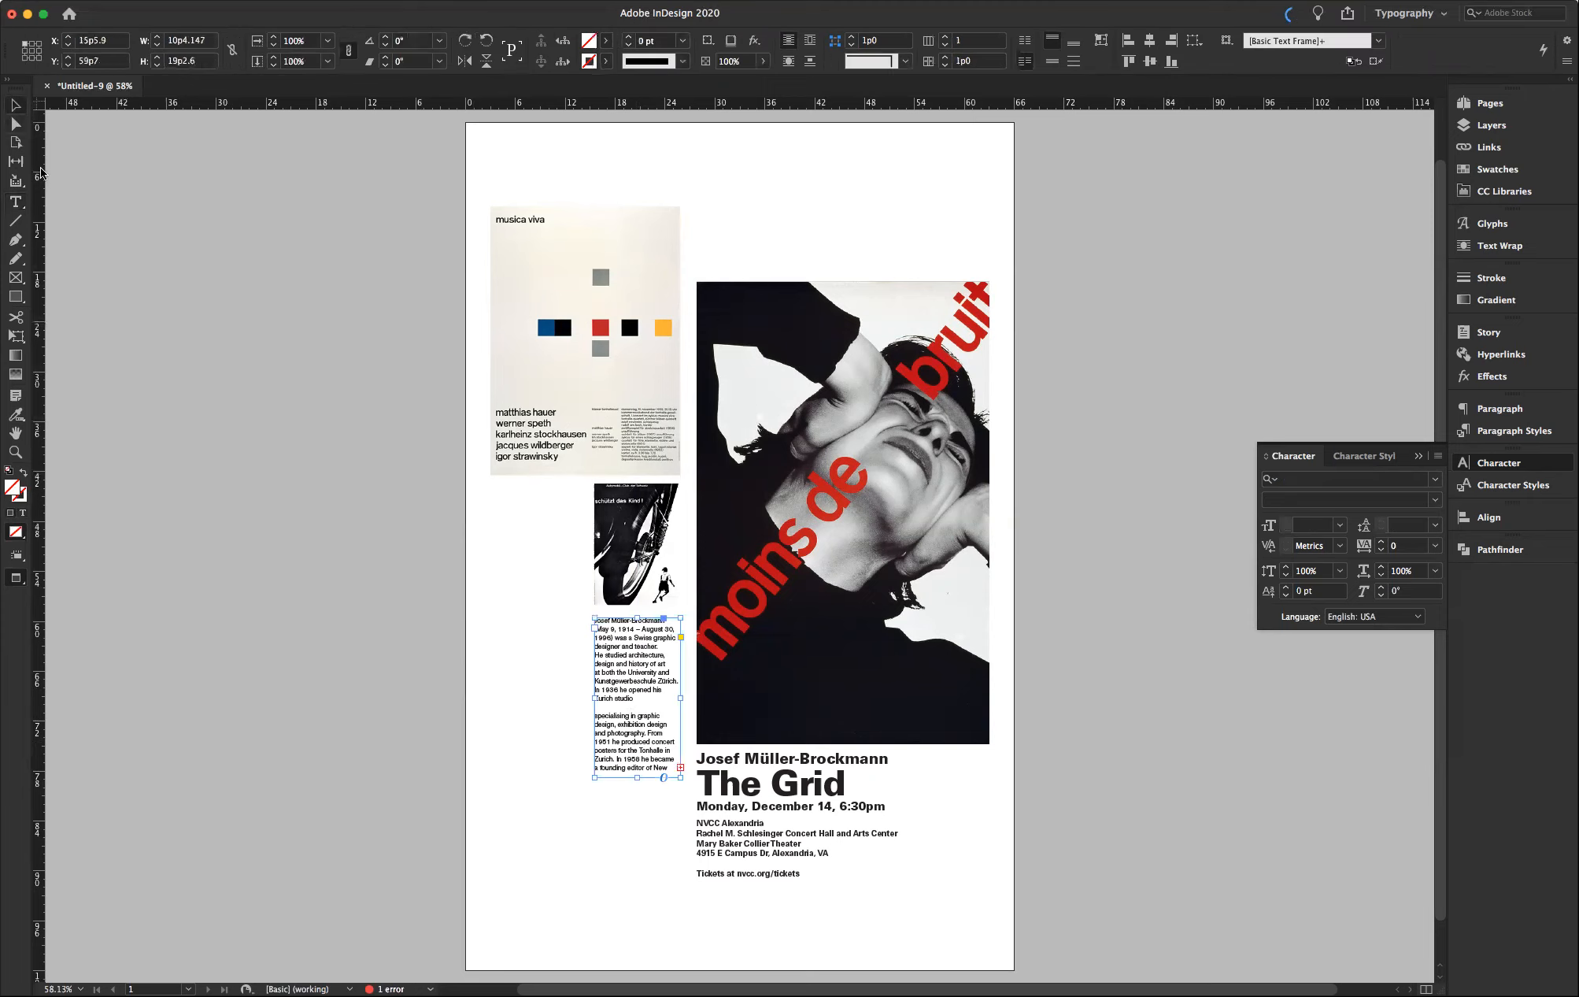
pyautogui.moveTo(637, 777); pyautogui.dragTo(641, 926)
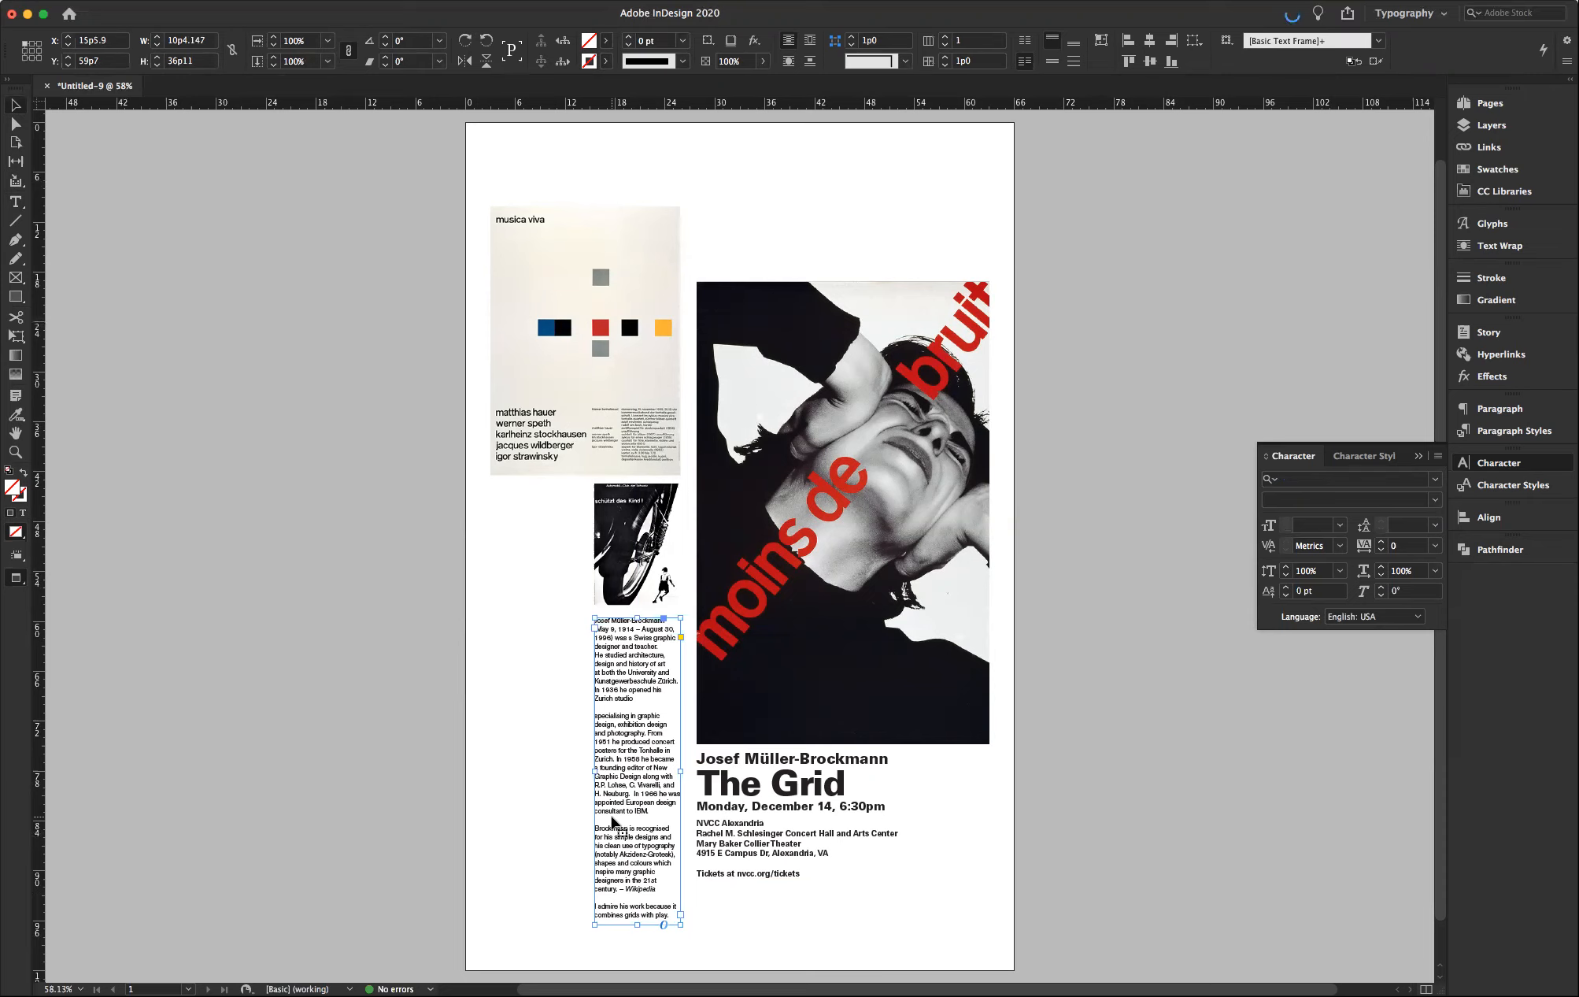
# - Join the biography paragraph starting "specialising in graphic design" to the end of the first paragraph
pyautogui.doubleClick(648, 697)
pyautogui.click(646, 699)
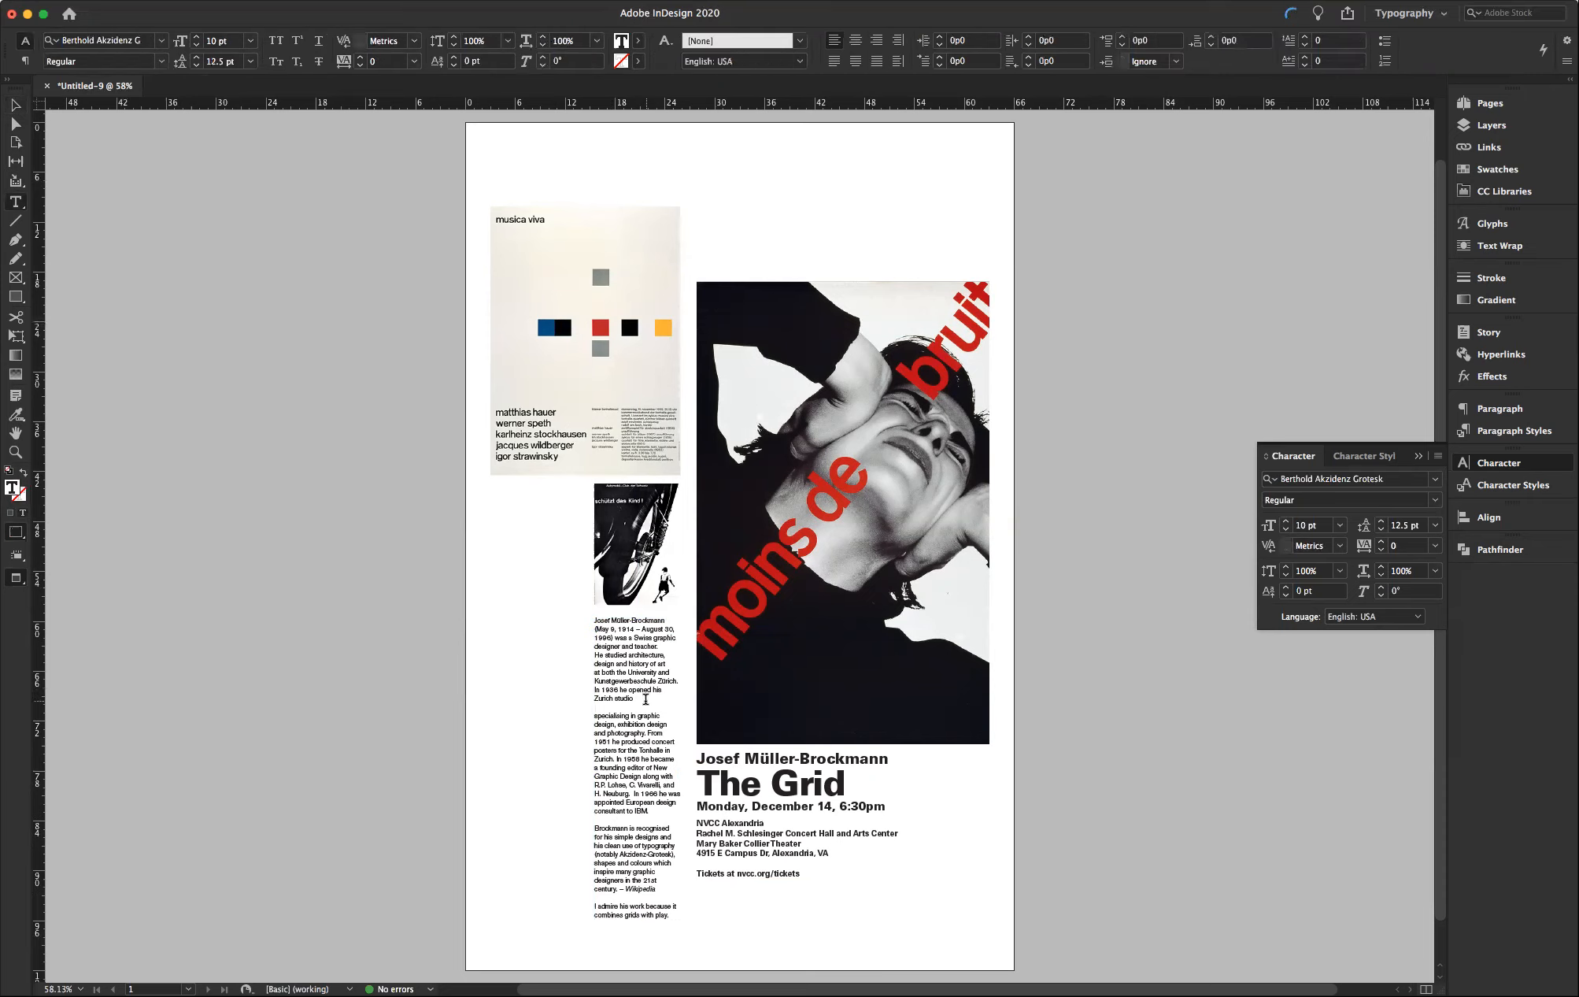
pyautogui.press('Delete')
pyautogui.press('Delete')
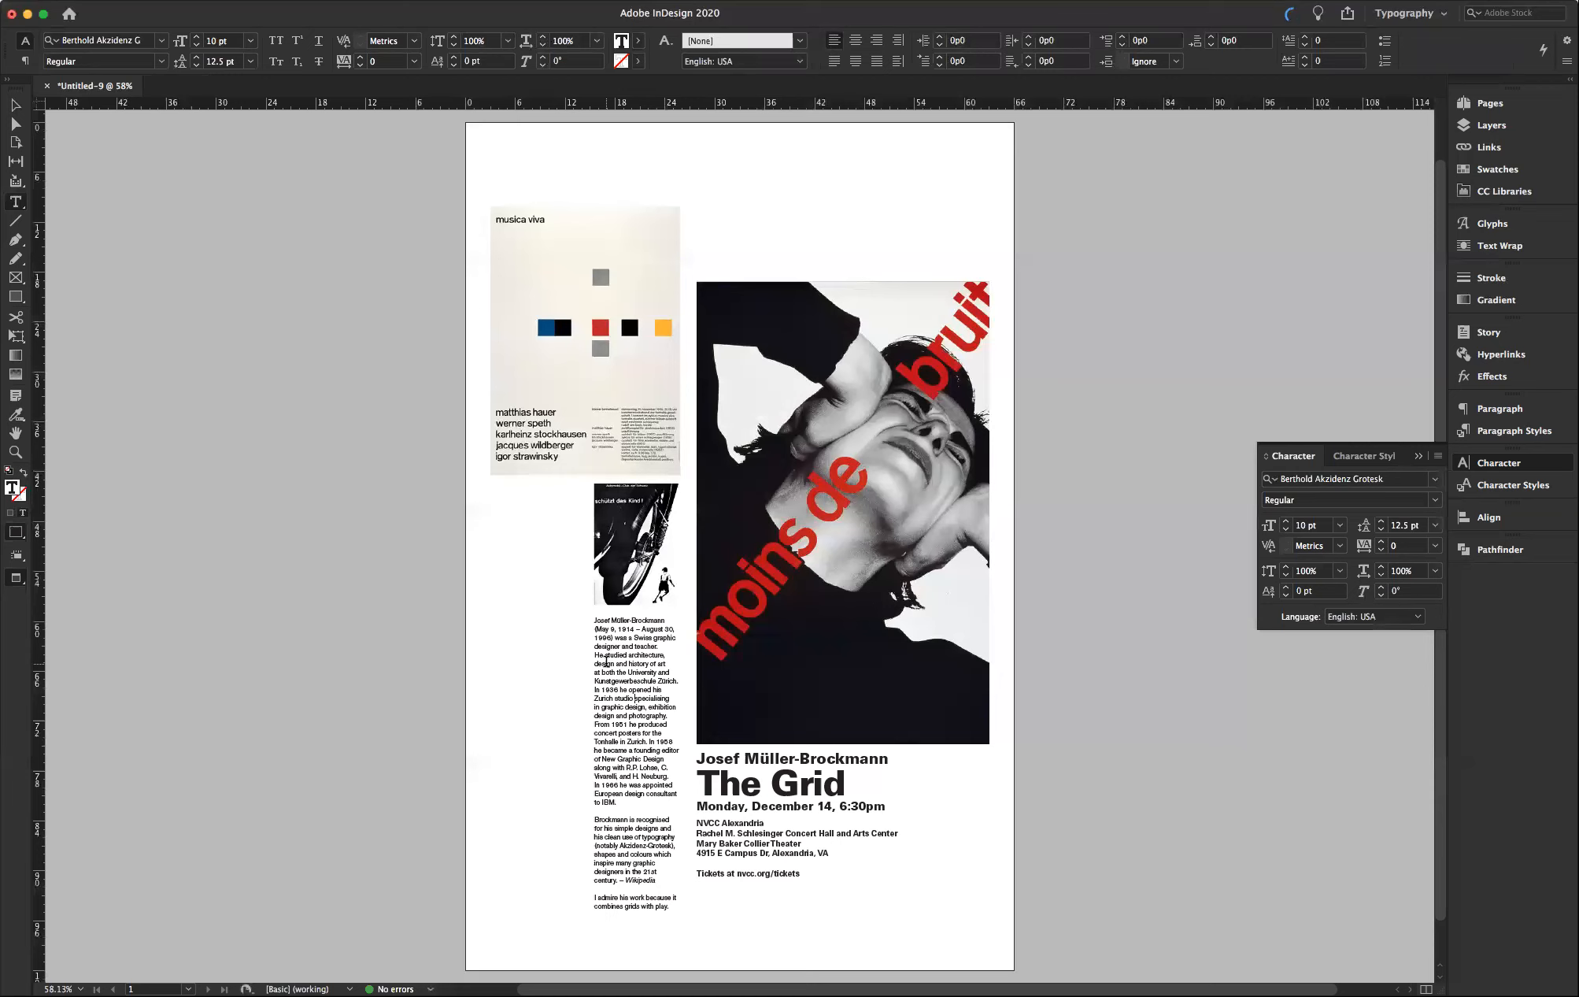
# - Delete the biography passage from "In 1936 he opened" through "IBM." and leave a blank line before the paragraph starting "Brockmann is recognised"
pyautogui.moveTo(593, 689); pyautogui.dragTo(587, 807)
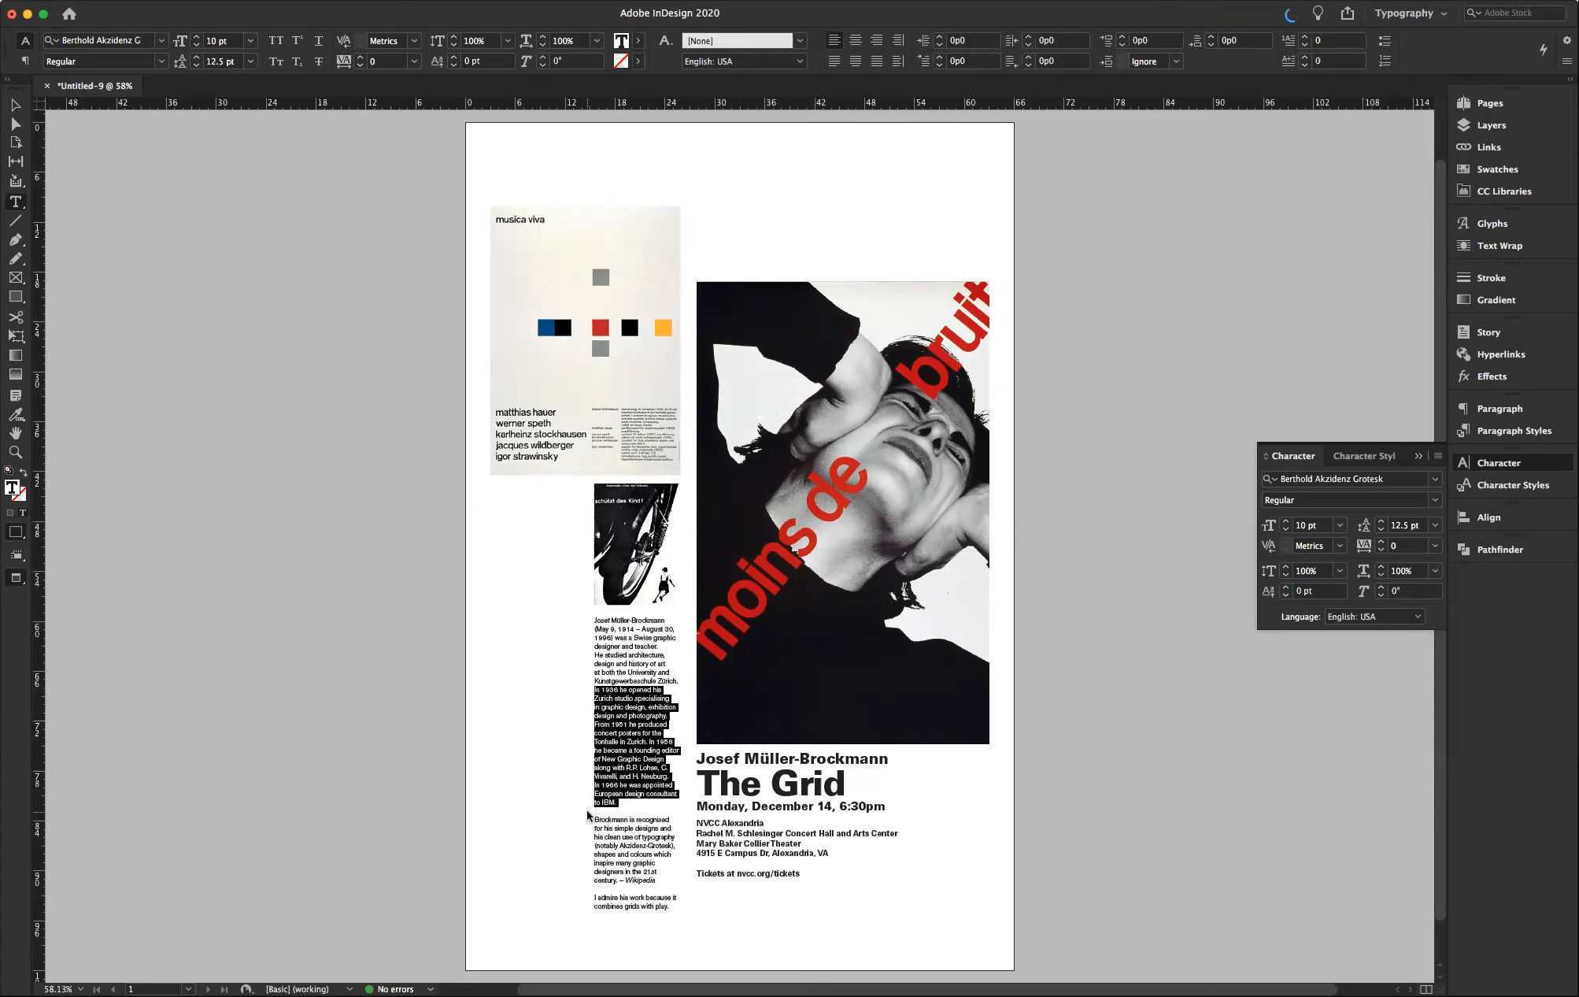
pyautogui.press('BackSpace')
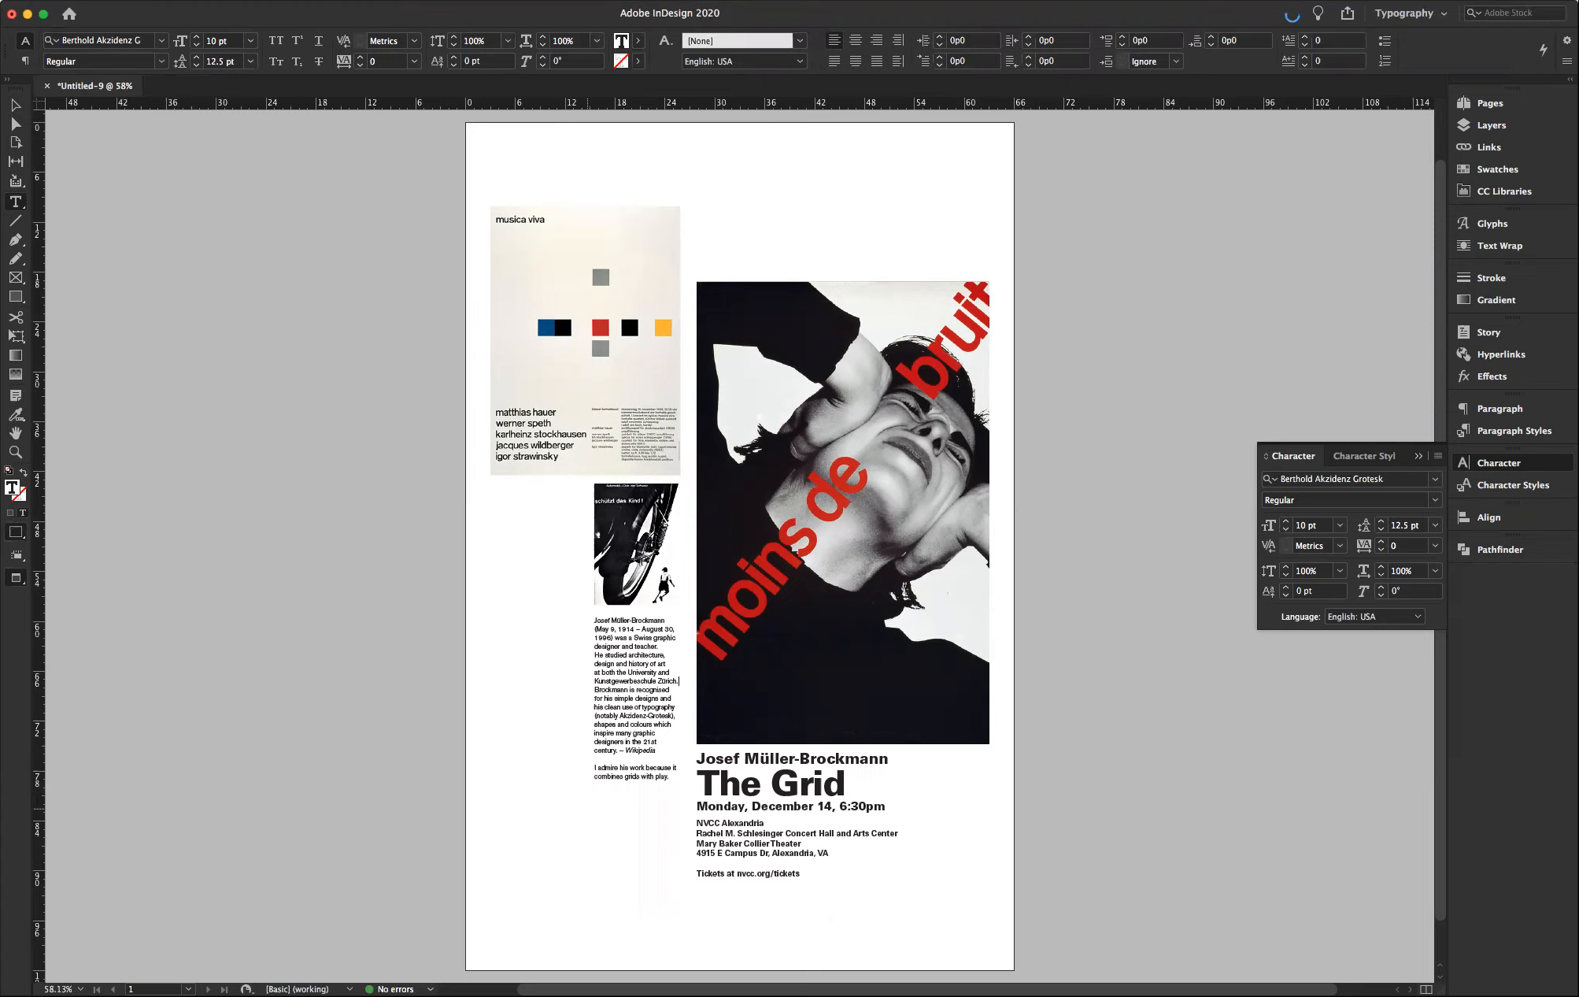
pyautogui.press('Return')
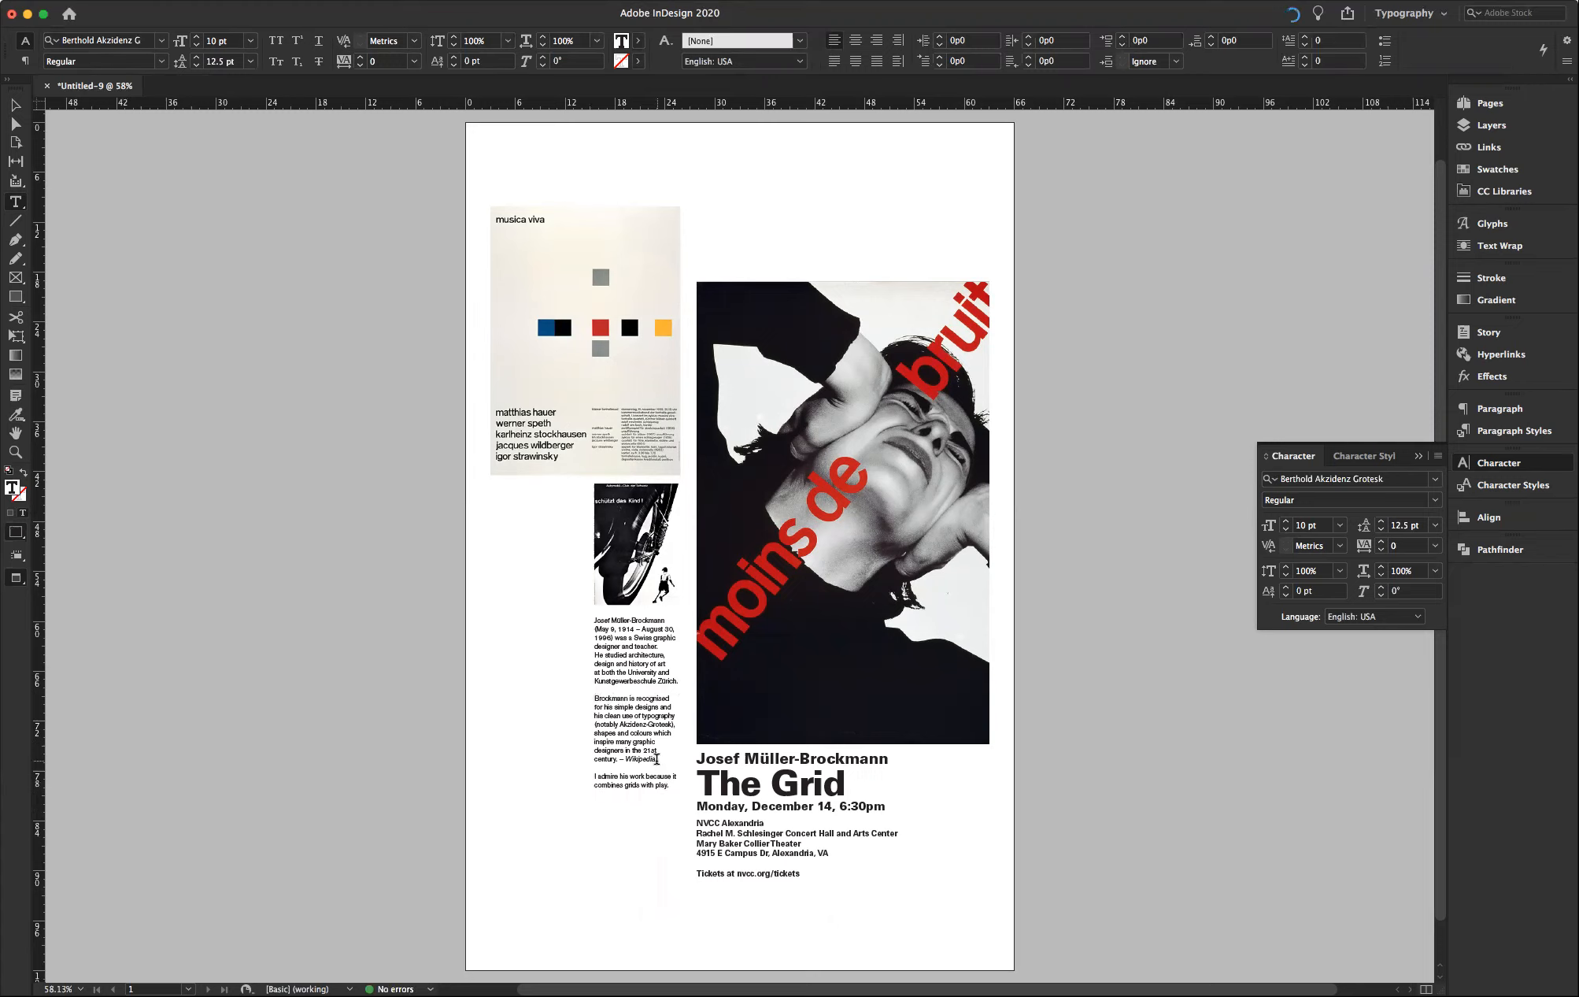
# - Delete the biography's closing paragraph starting "I admire his work" and check the layout with the guides shown and in preview
pyautogui.moveTo(657, 757); pyautogui.dragTo(685, 811)
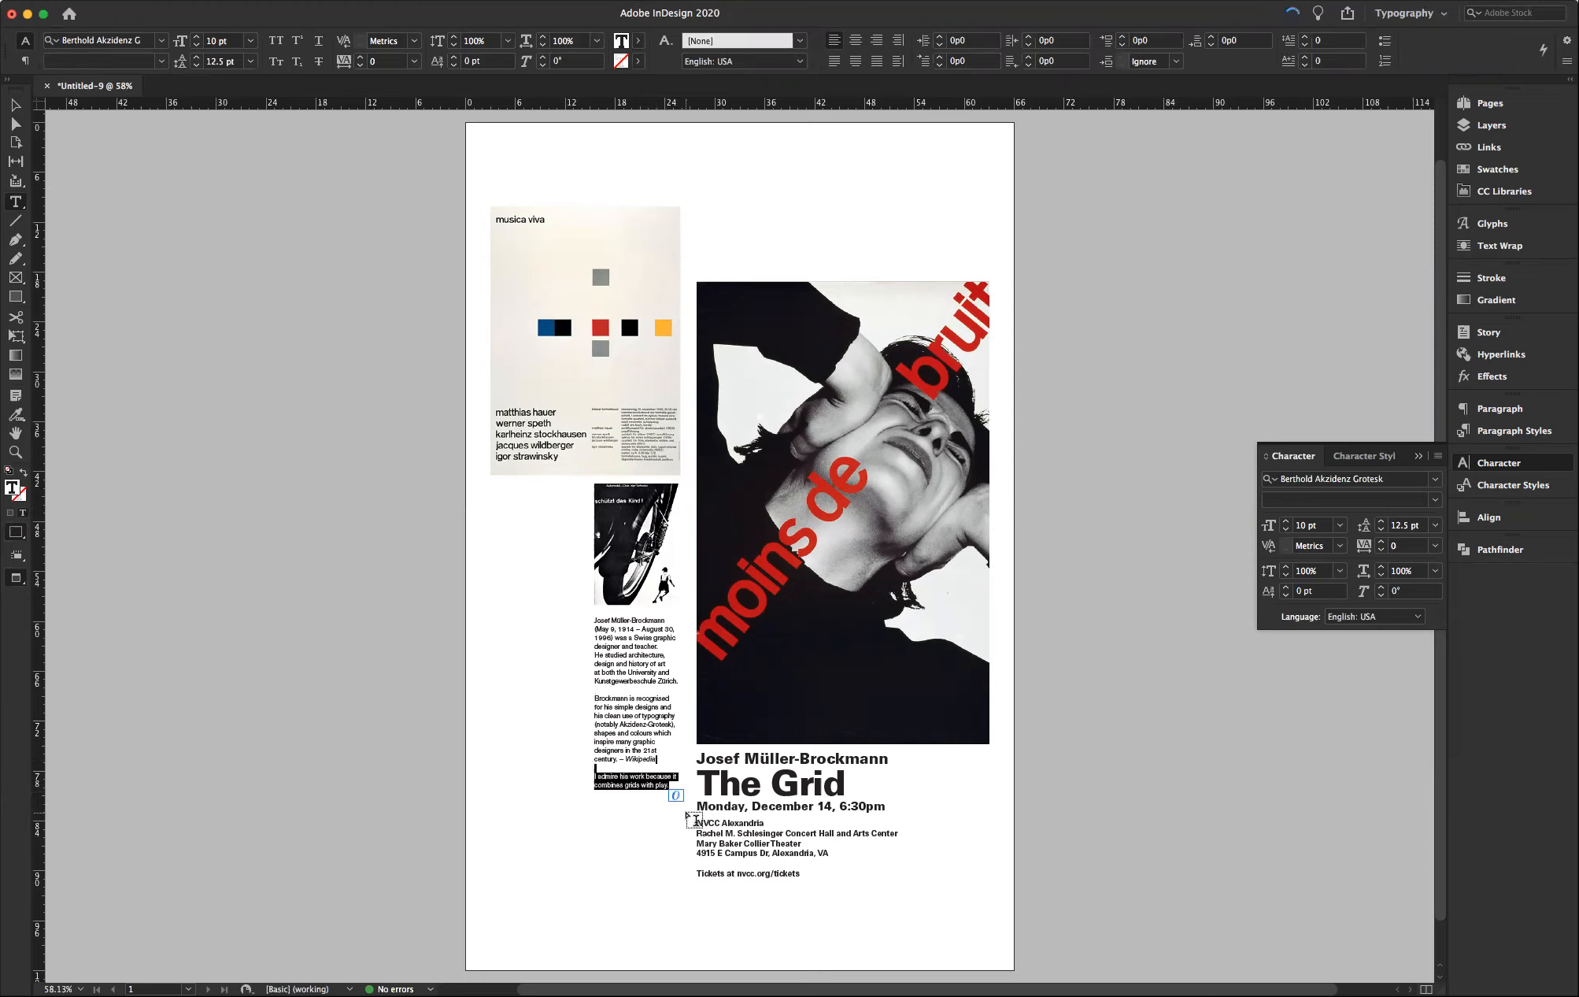
pyautogui.press('BackSpace')
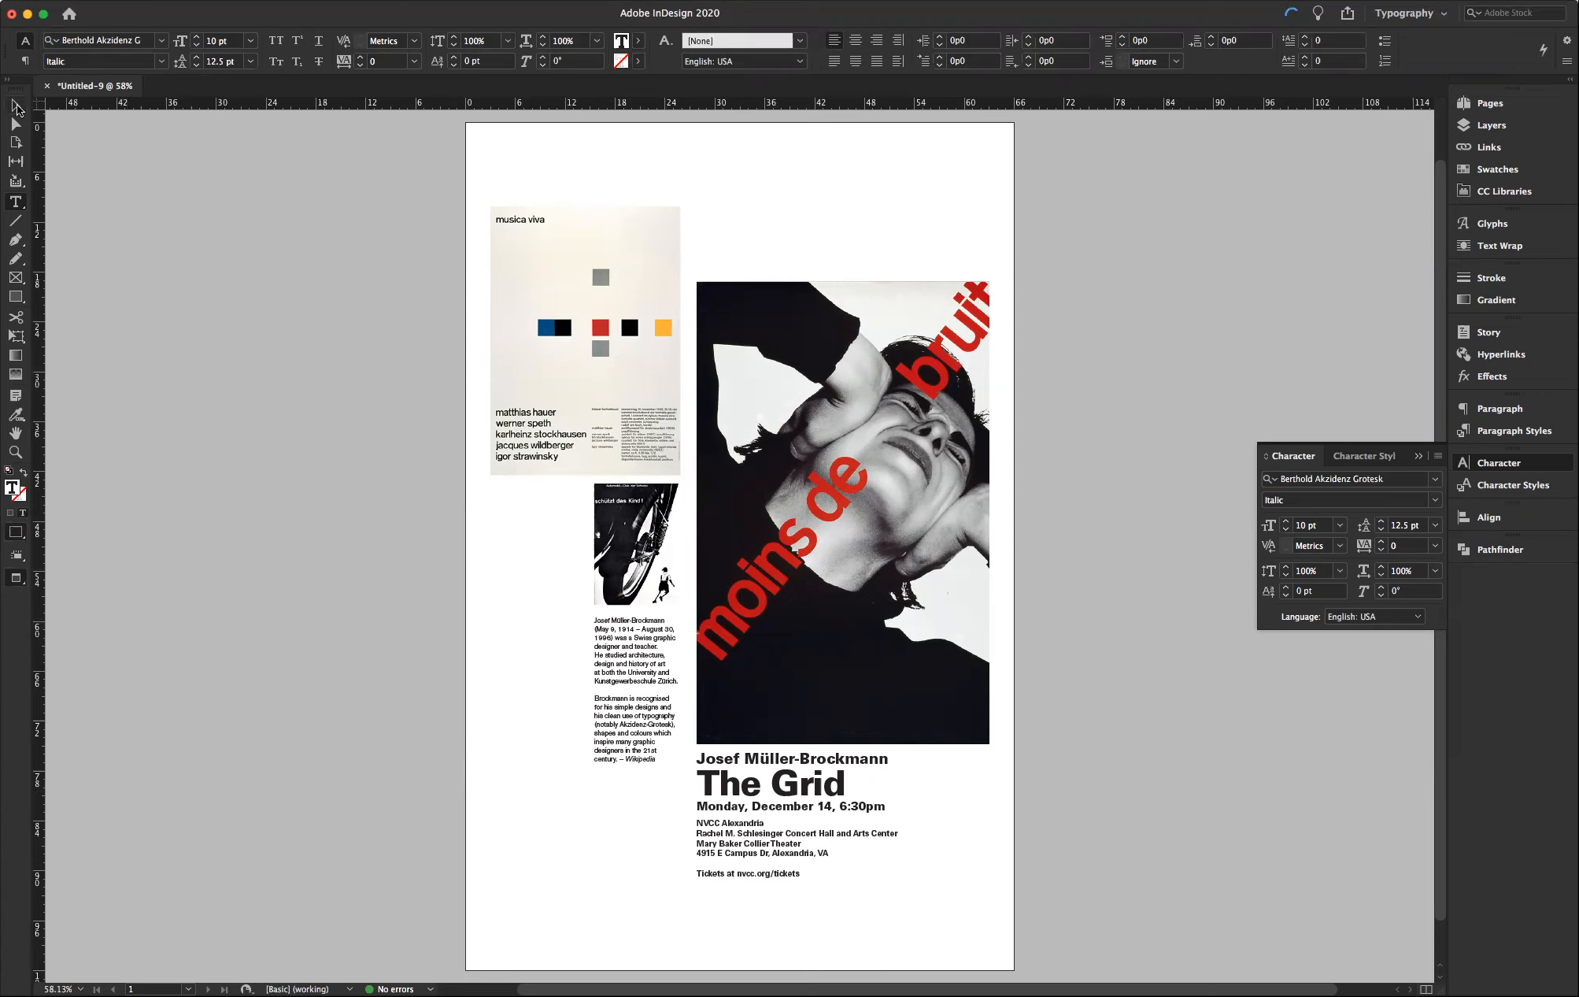
pyautogui.click(17, 108)
pyautogui.click(98, 432)
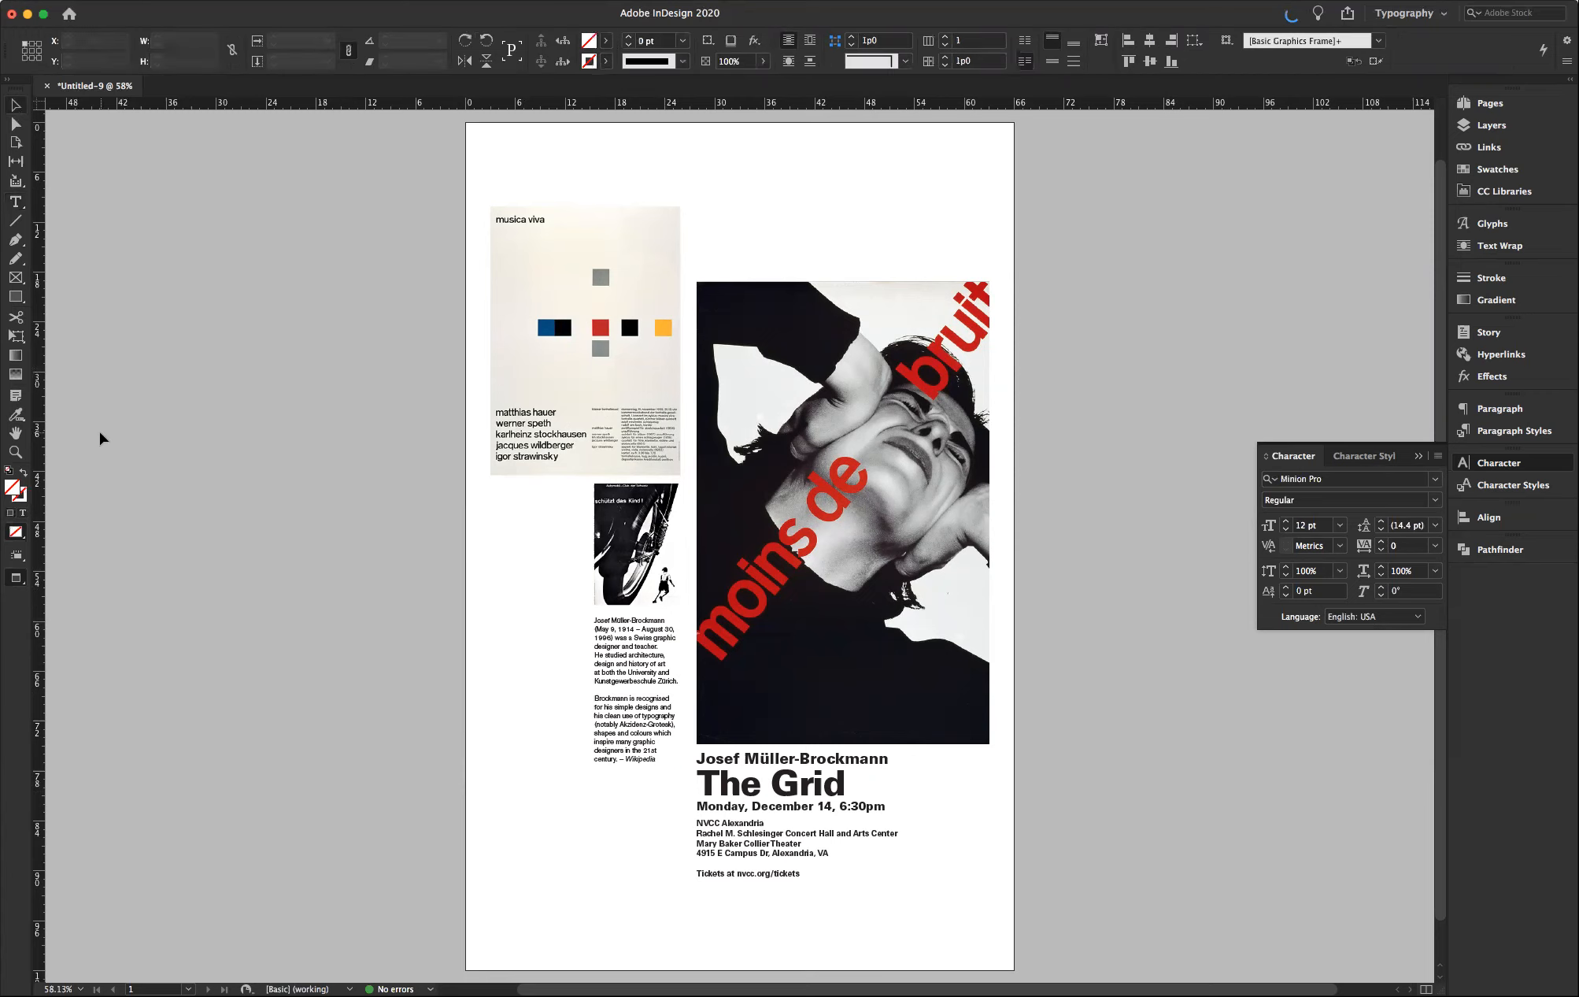
pyautogui.click(16, 583)
pyautogui.click(72, 598)
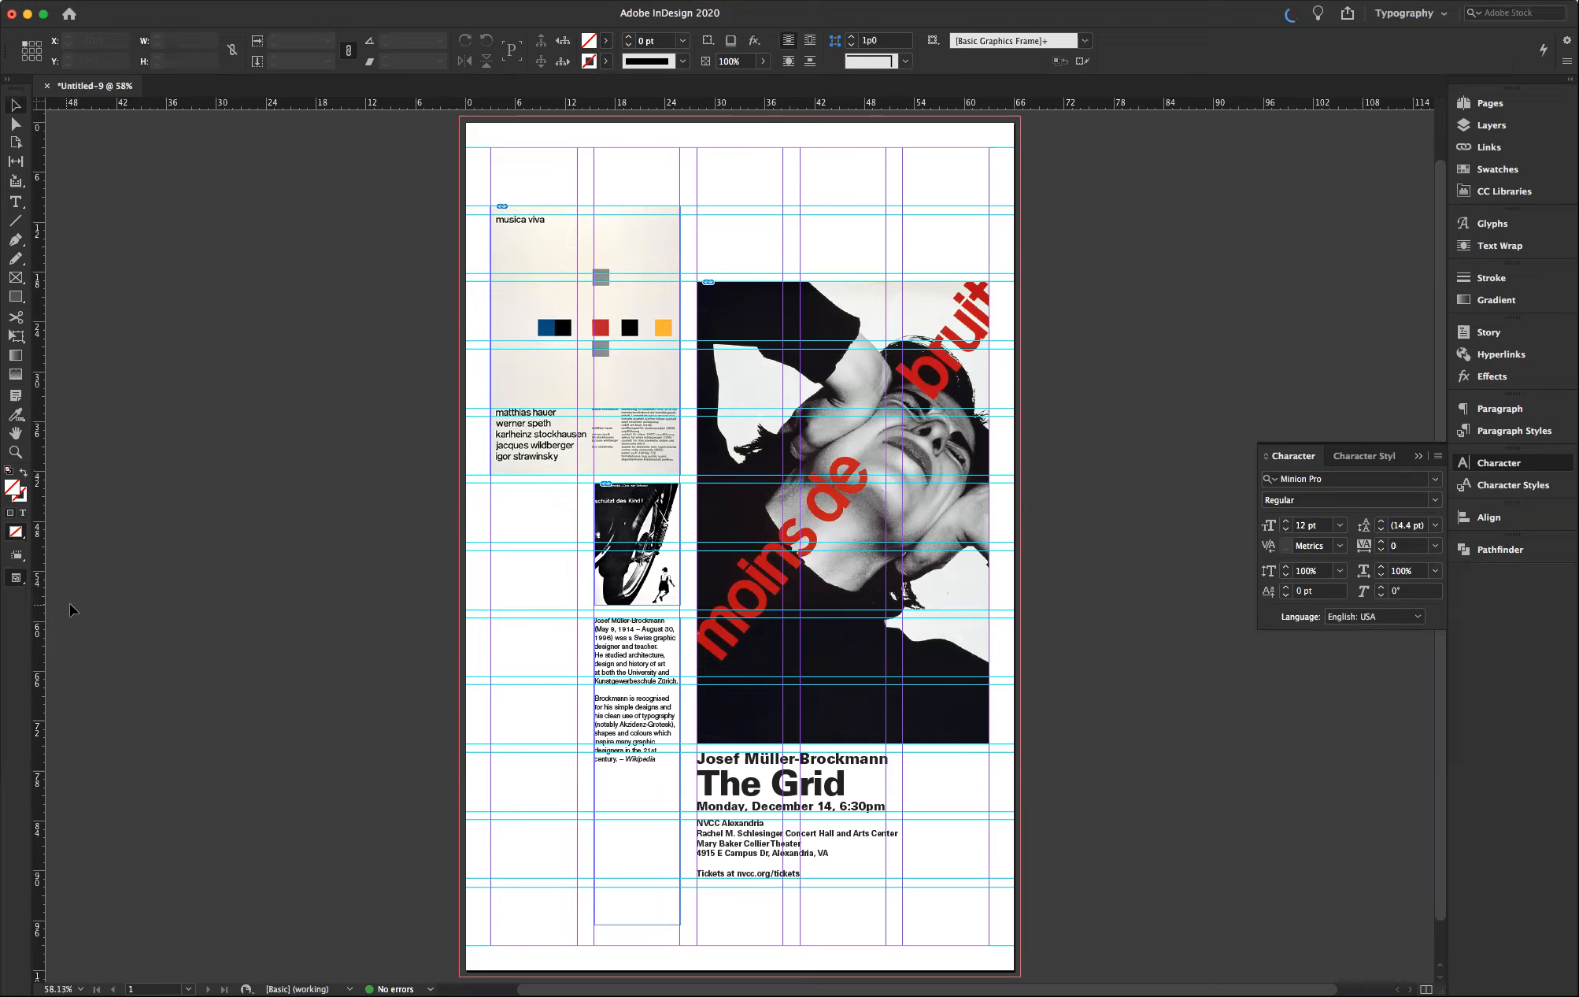
pyautogui.click(16, 581)
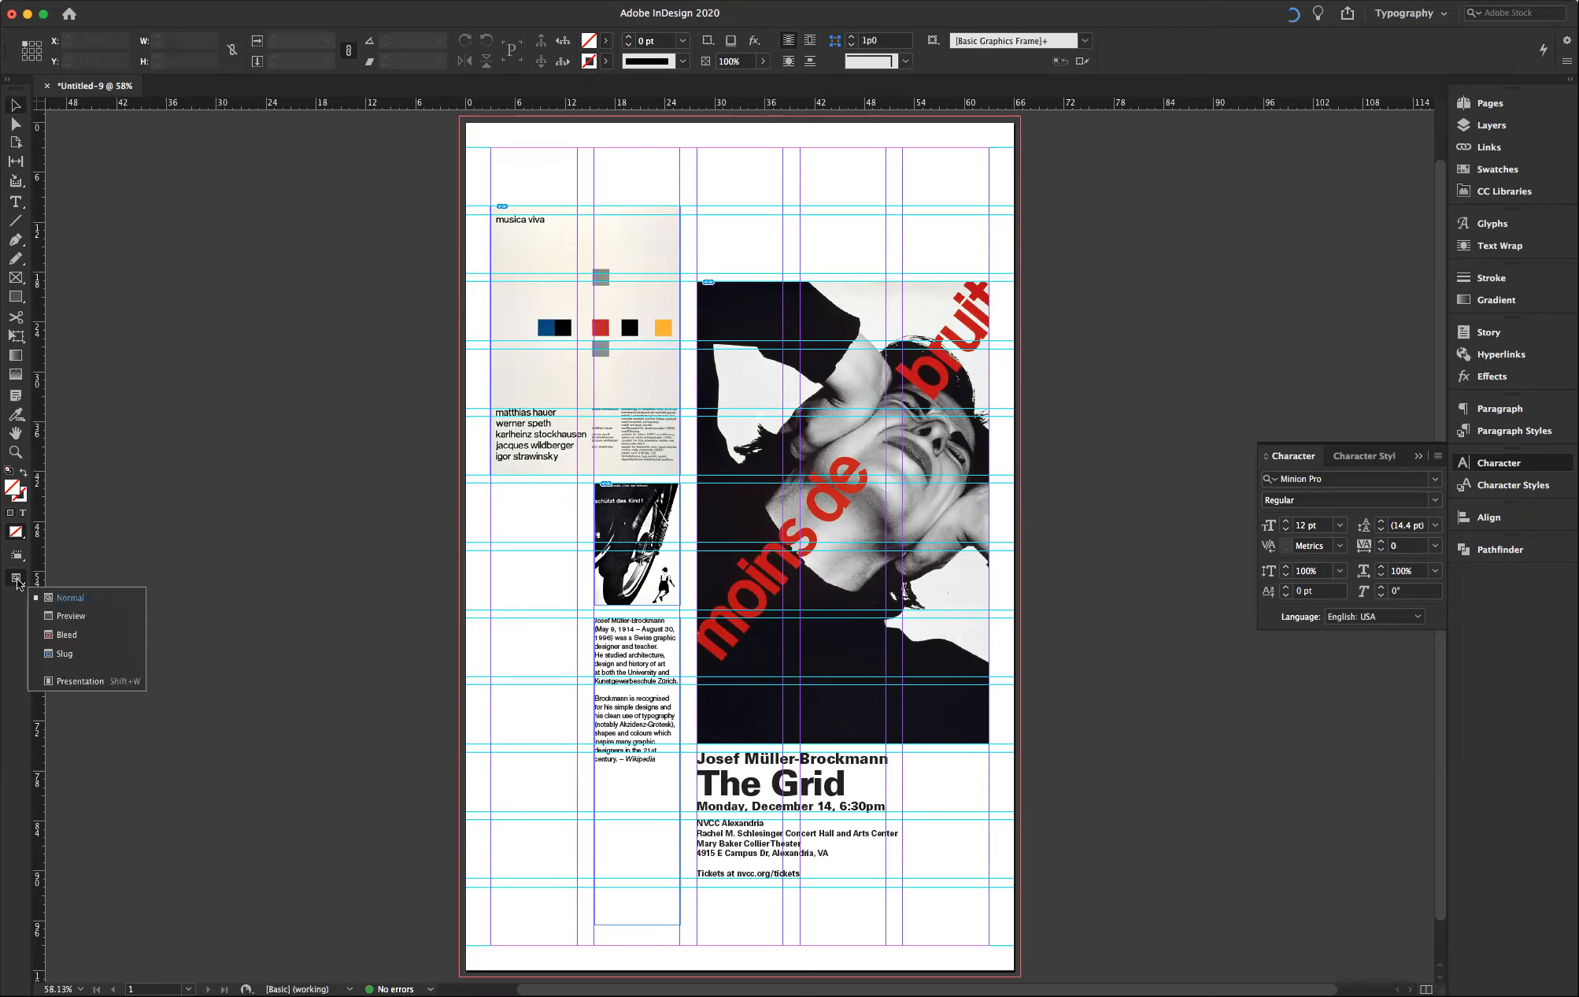
pyautogui.click(65, 618)
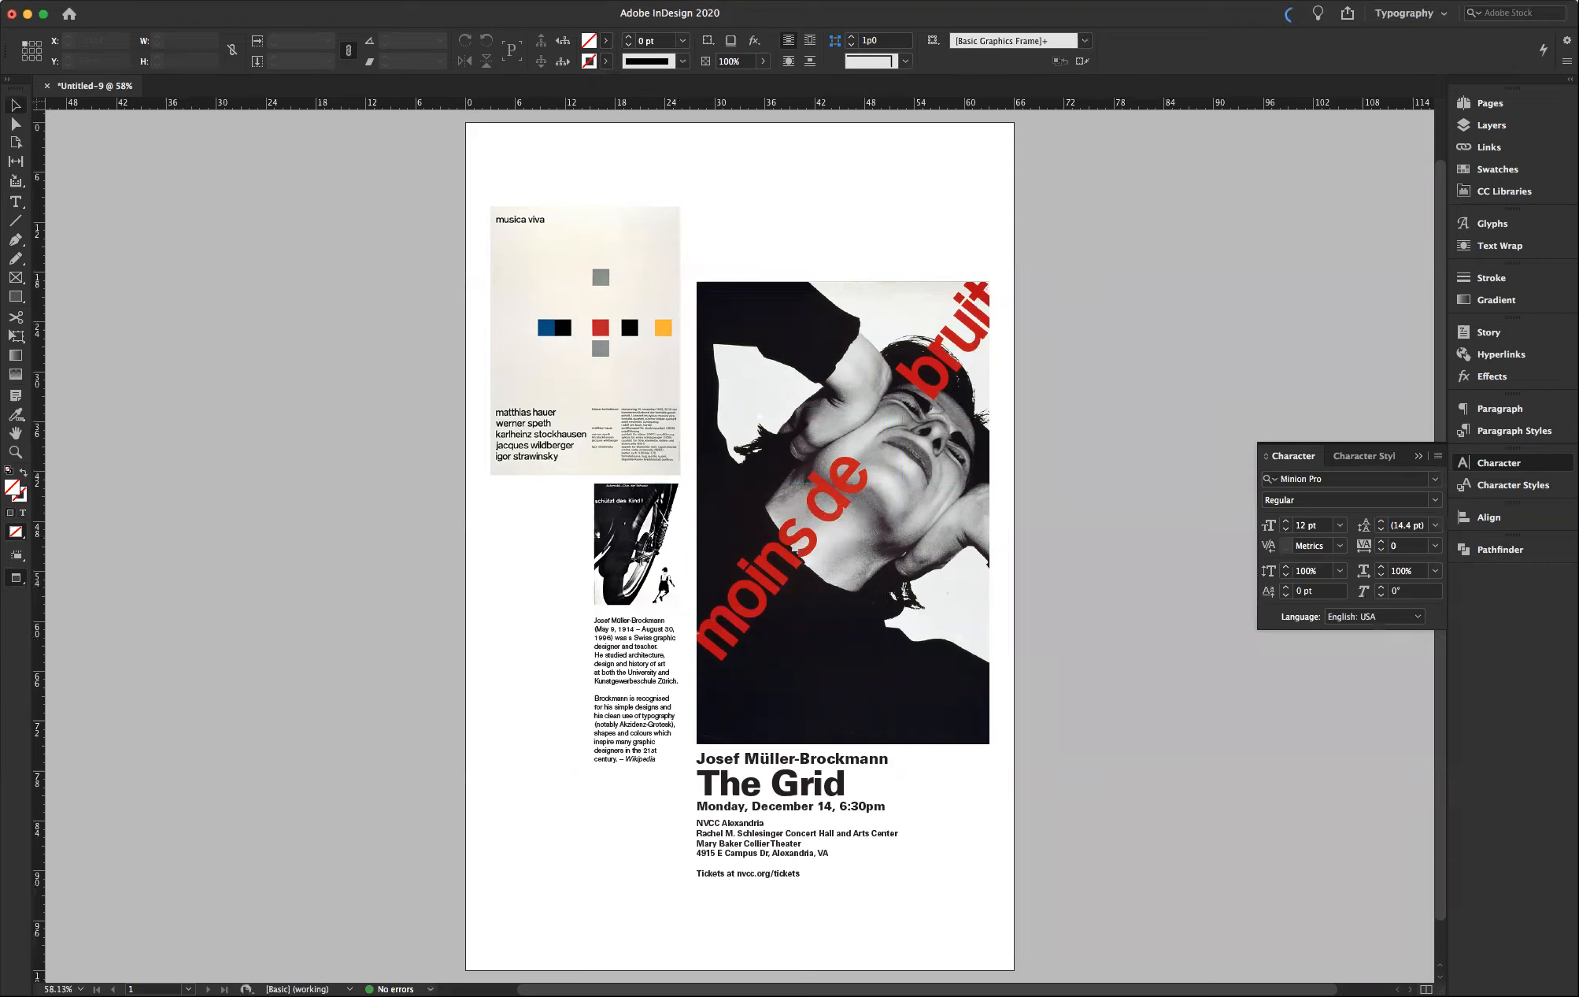
# - Pick a colour theme from the musica viva poster image and add it to the swatches
pyautogui.click(1488, 172)
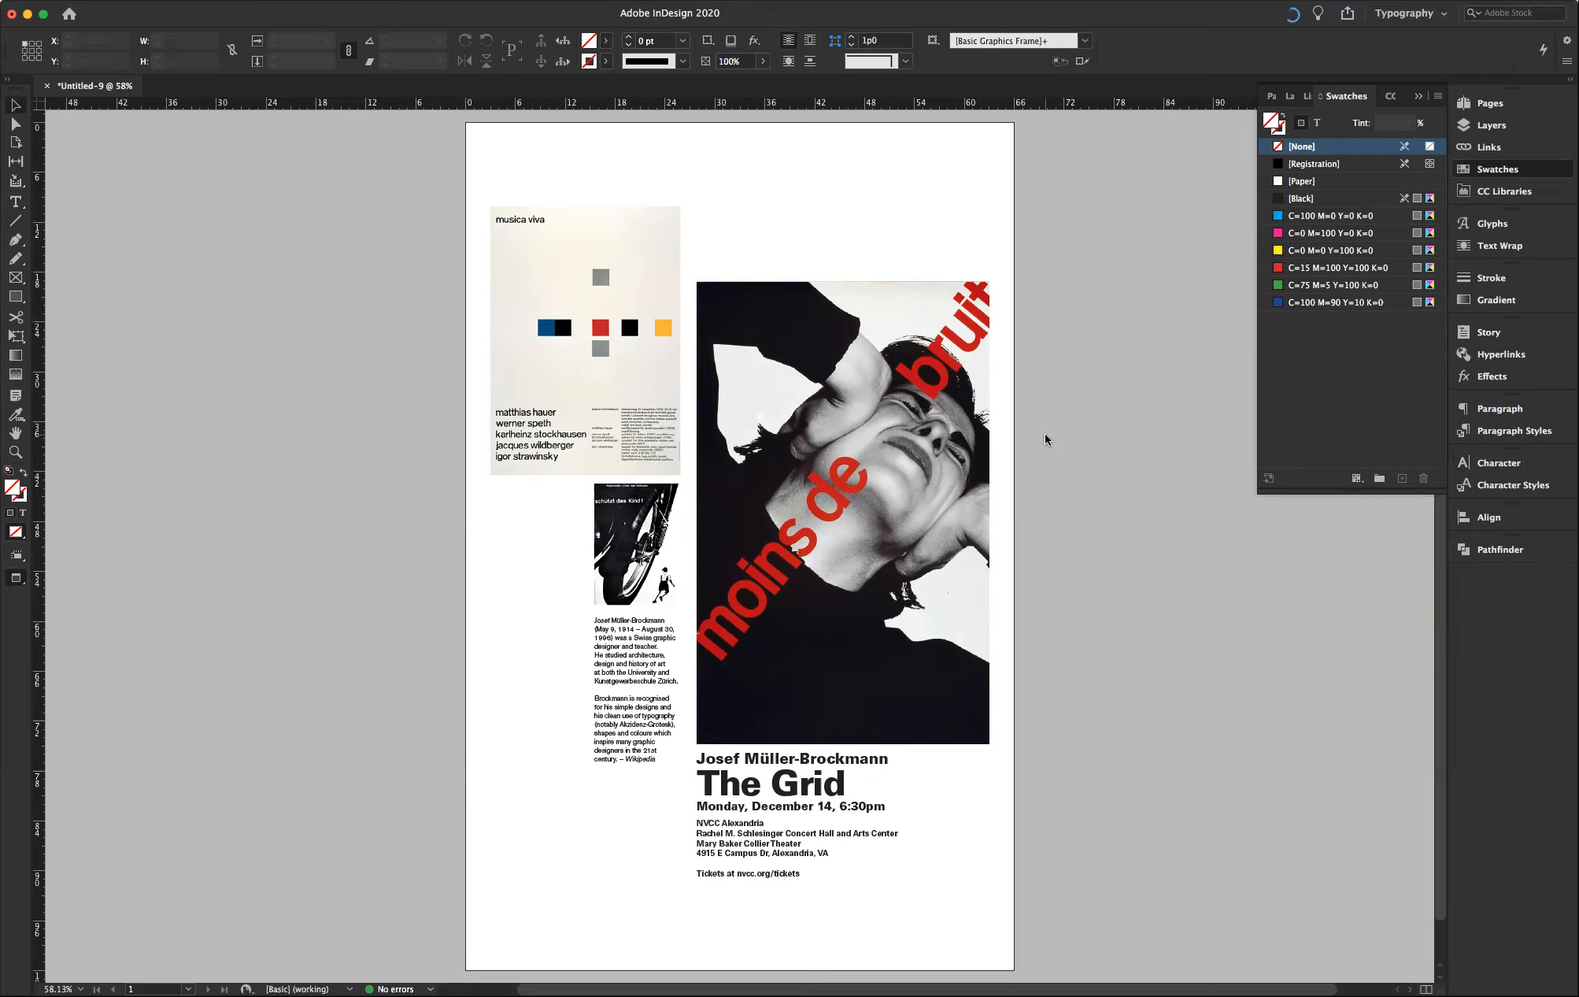
pyautogui.click(16, 418)
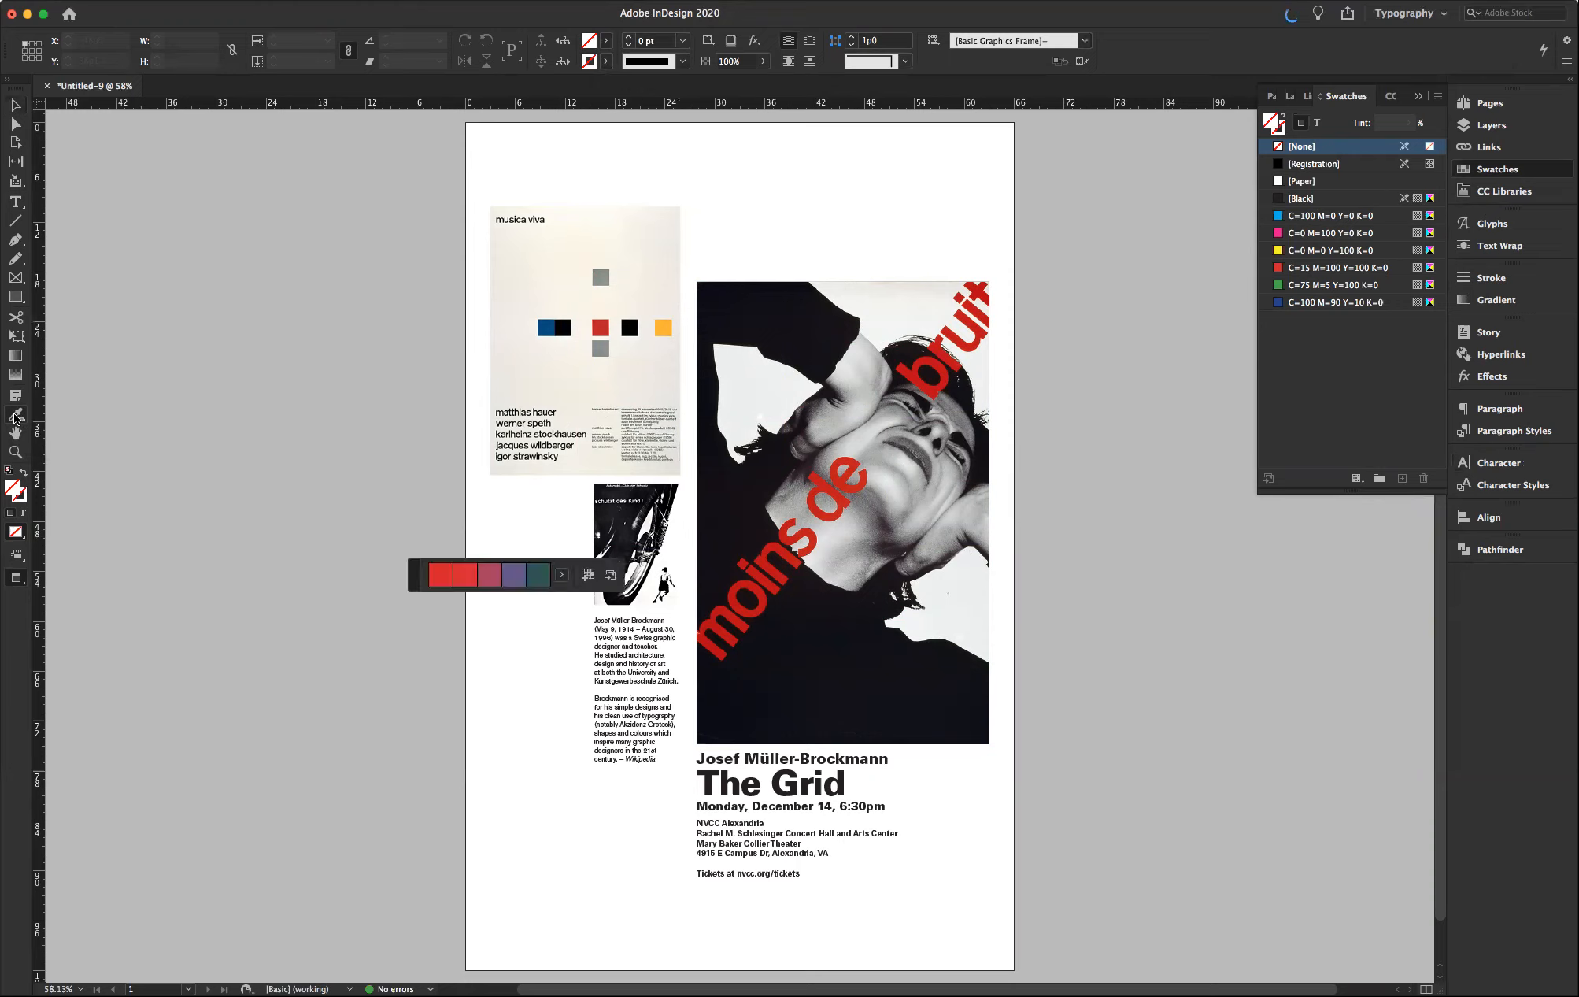
pyautogui.click(584, 385)
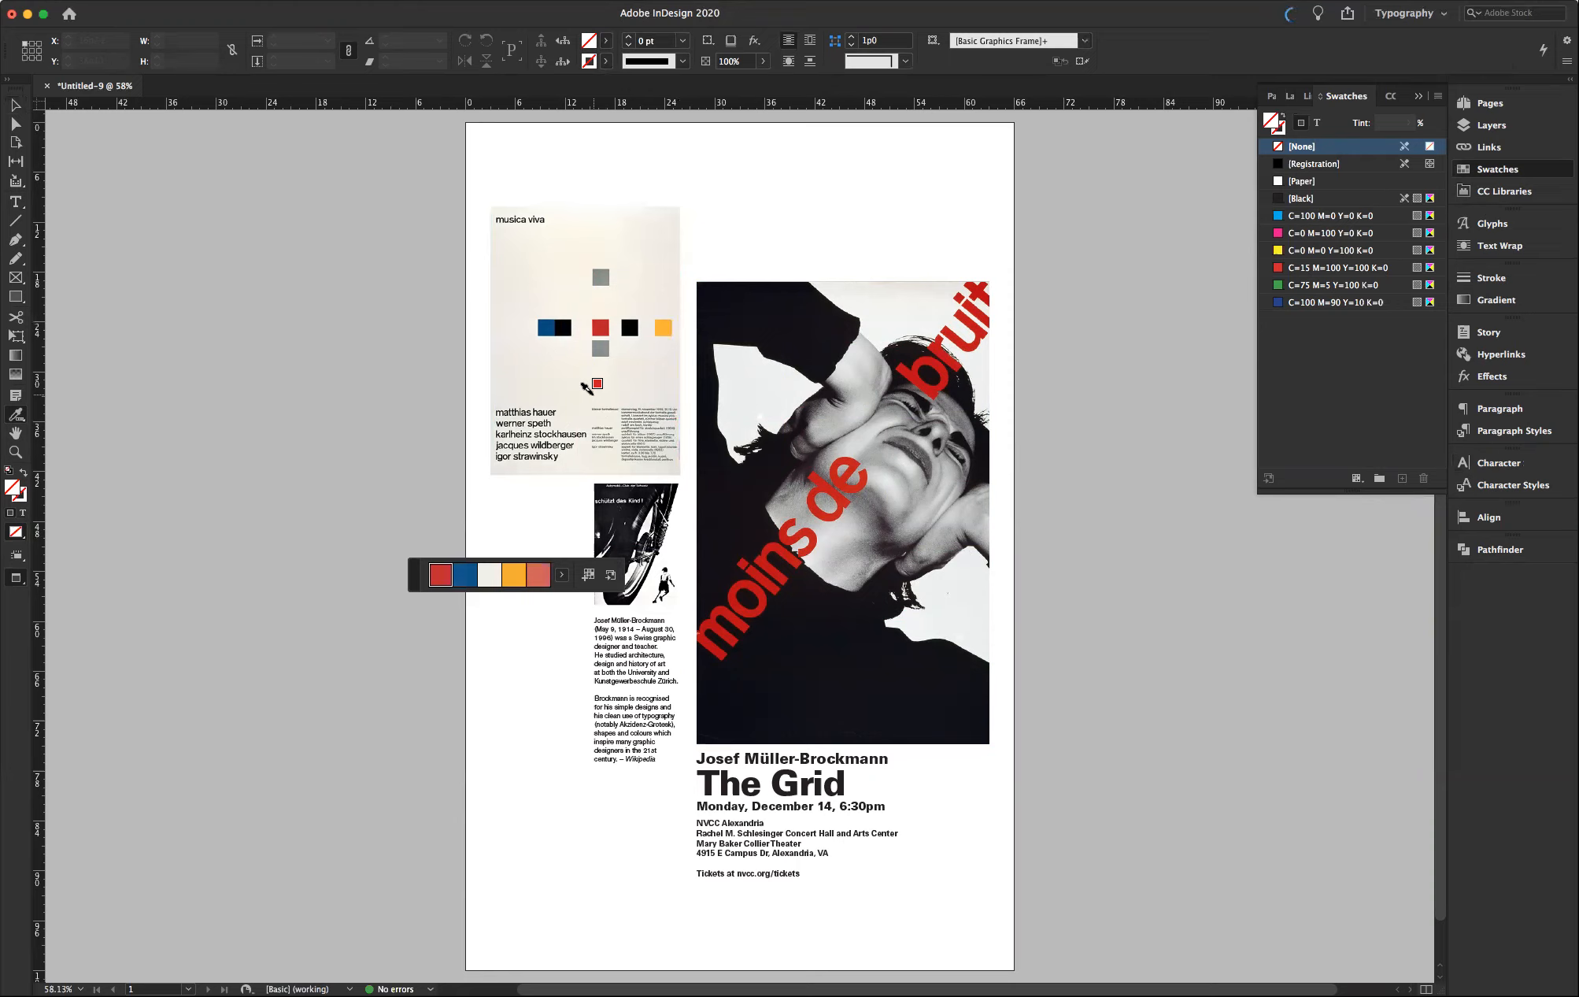
pyautogui.click(587, 576)
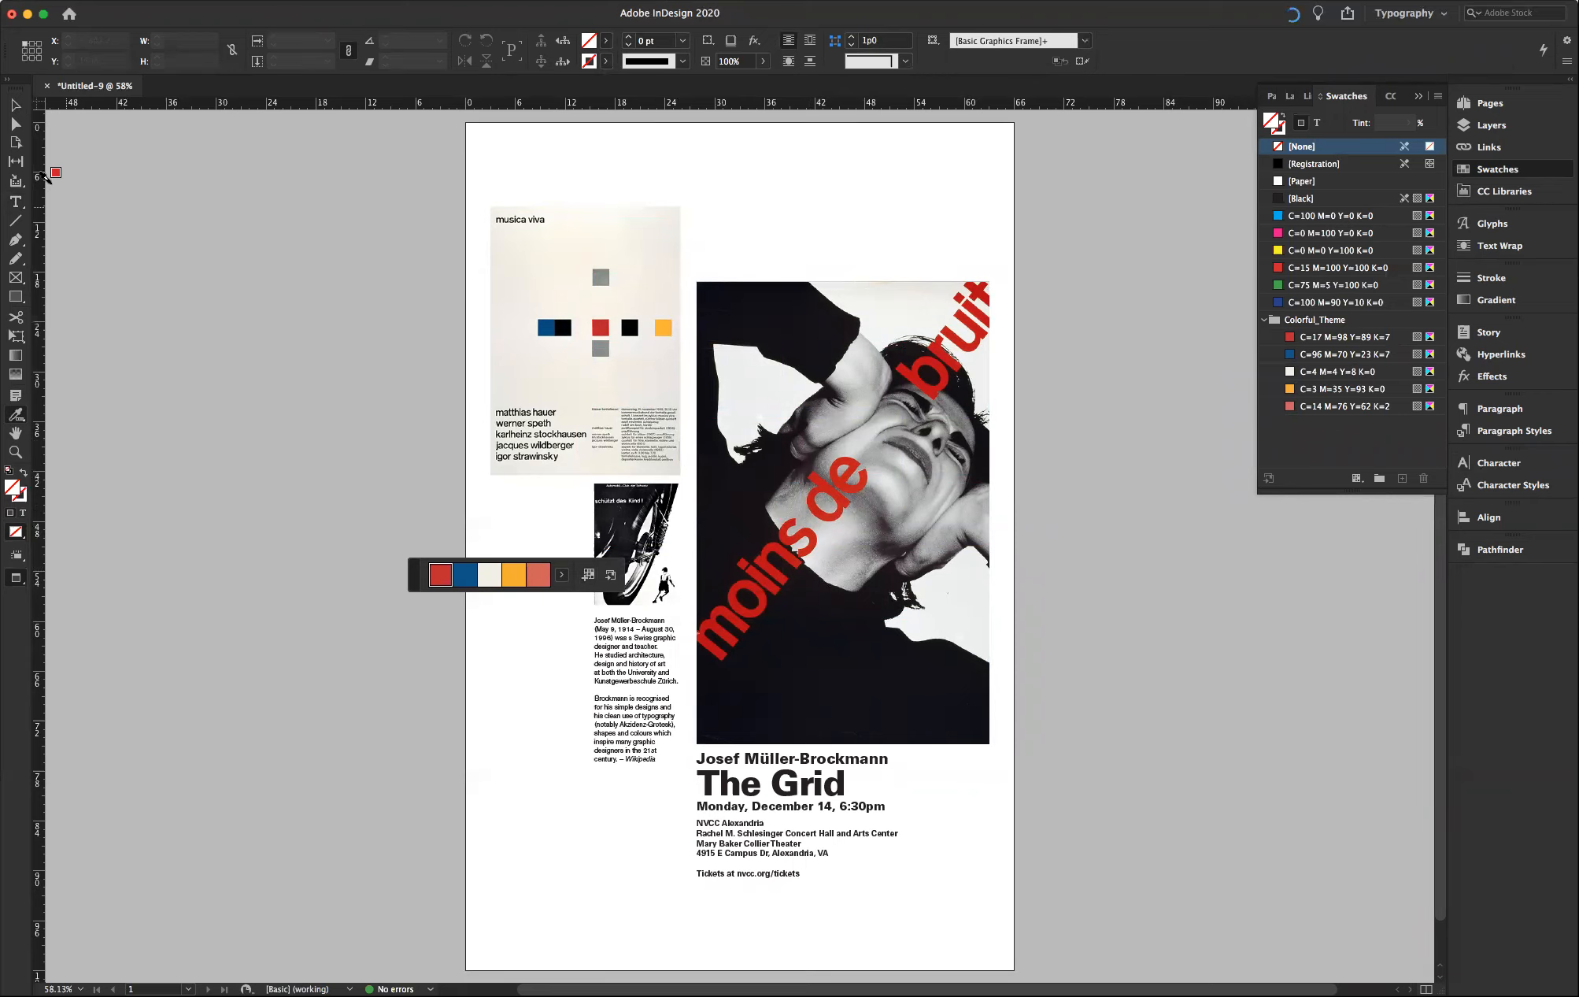
pyautogui.click(16, 105)
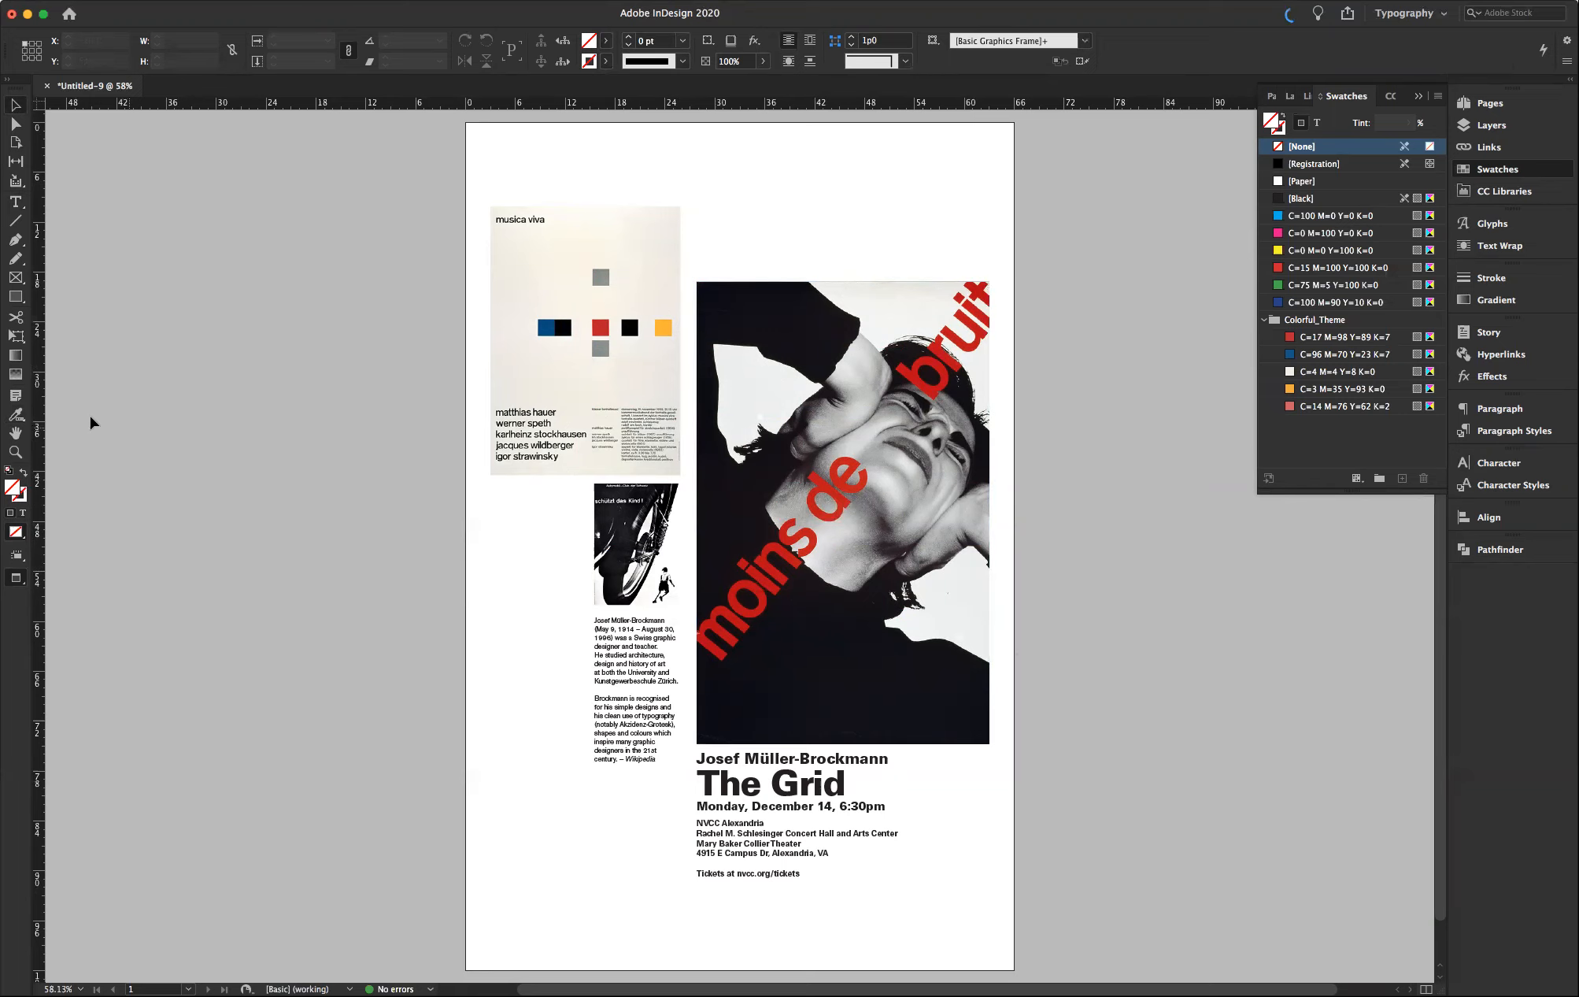
# - With the guides shown, draw a rectangle over the whole page out to the bleed, 67p6 by 103p6, filled with C=3 M=35 Y=93 K=0
pyautogui.click(16, 298)
pyautogui.scroll(1, 426, 197)
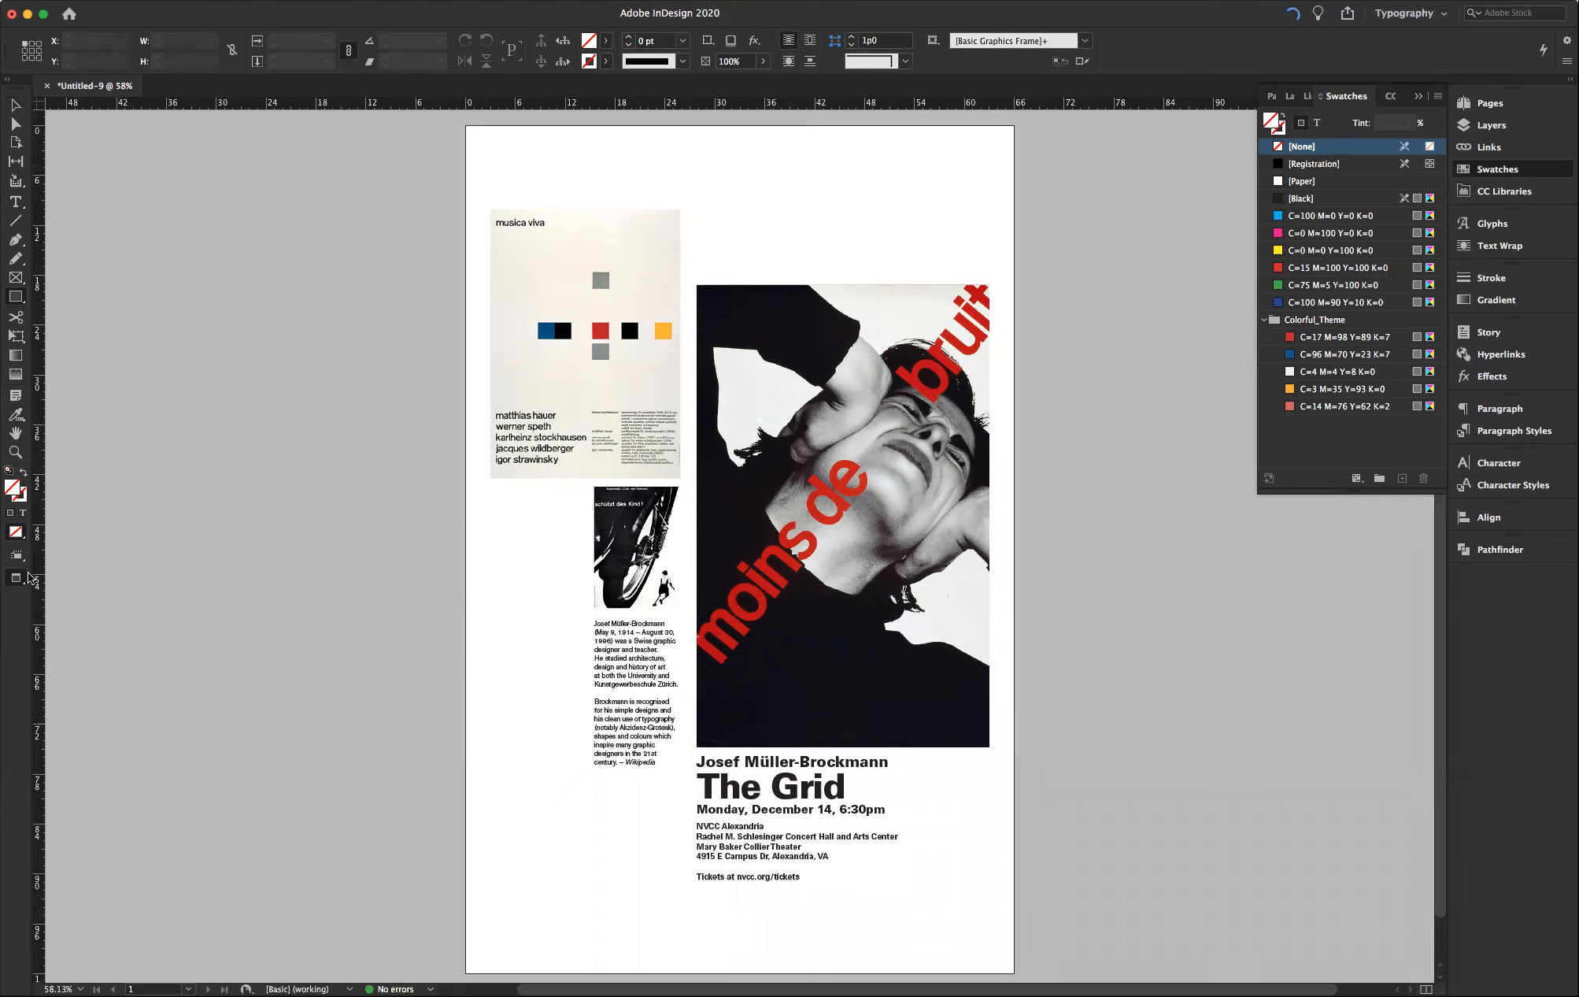
pyautogui.moveTo(16, 581); pyautogui.dragTo(74, 596)
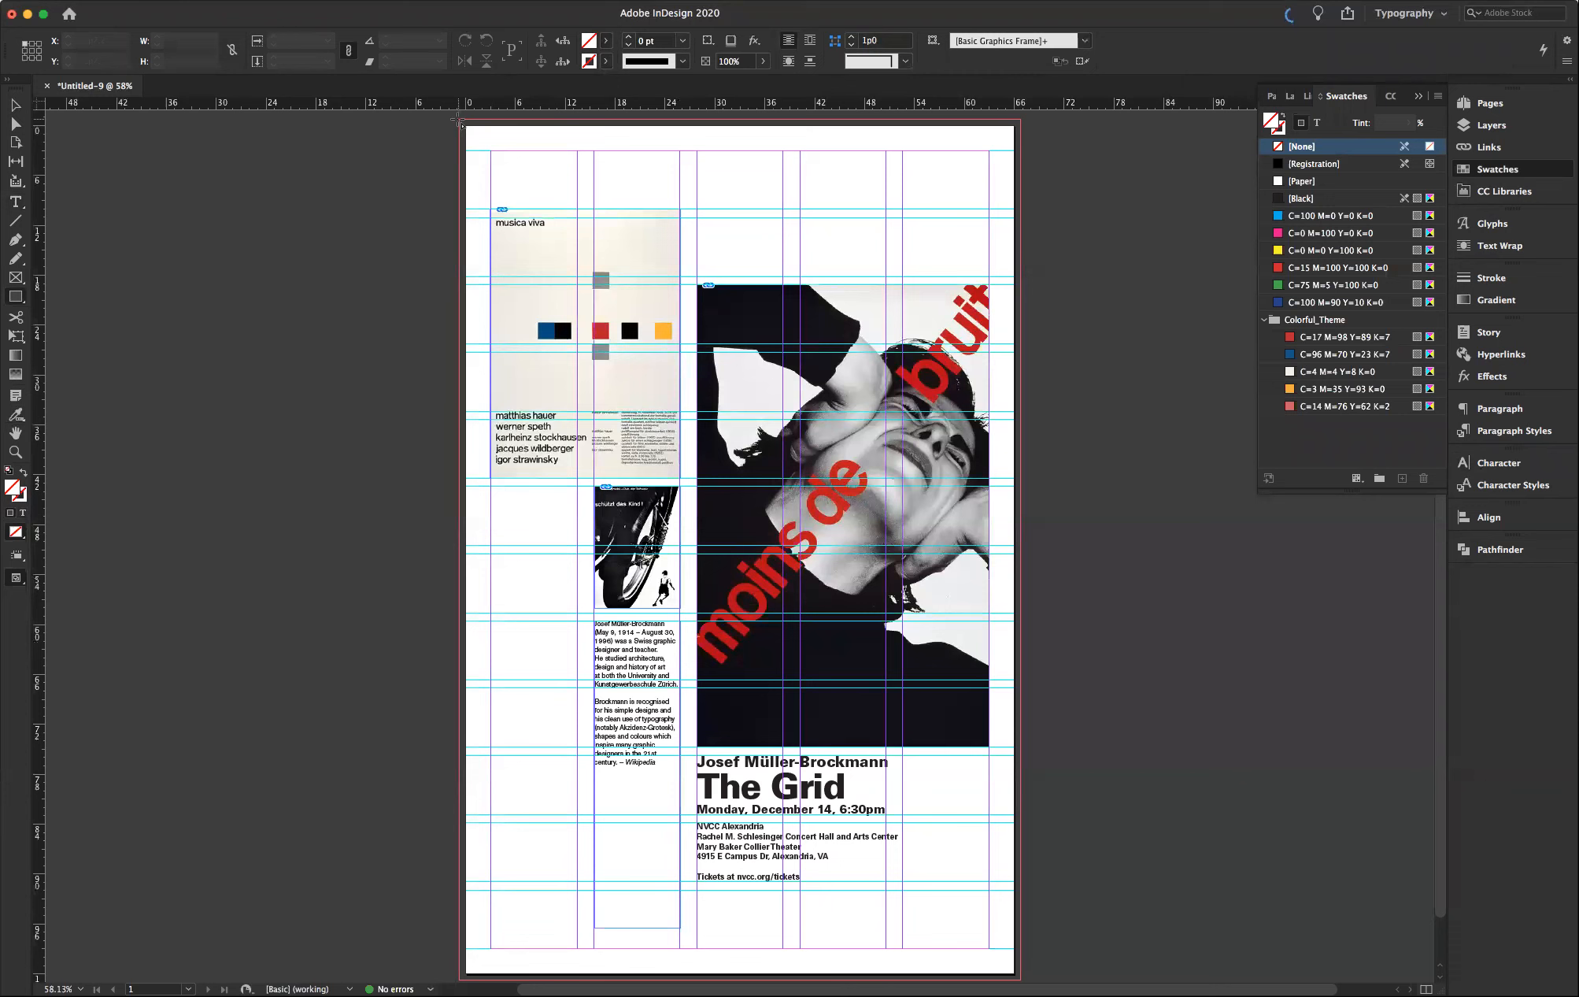
pyautogui.moveTo(459, 120); pyautogui.dragTo(1024, 977)
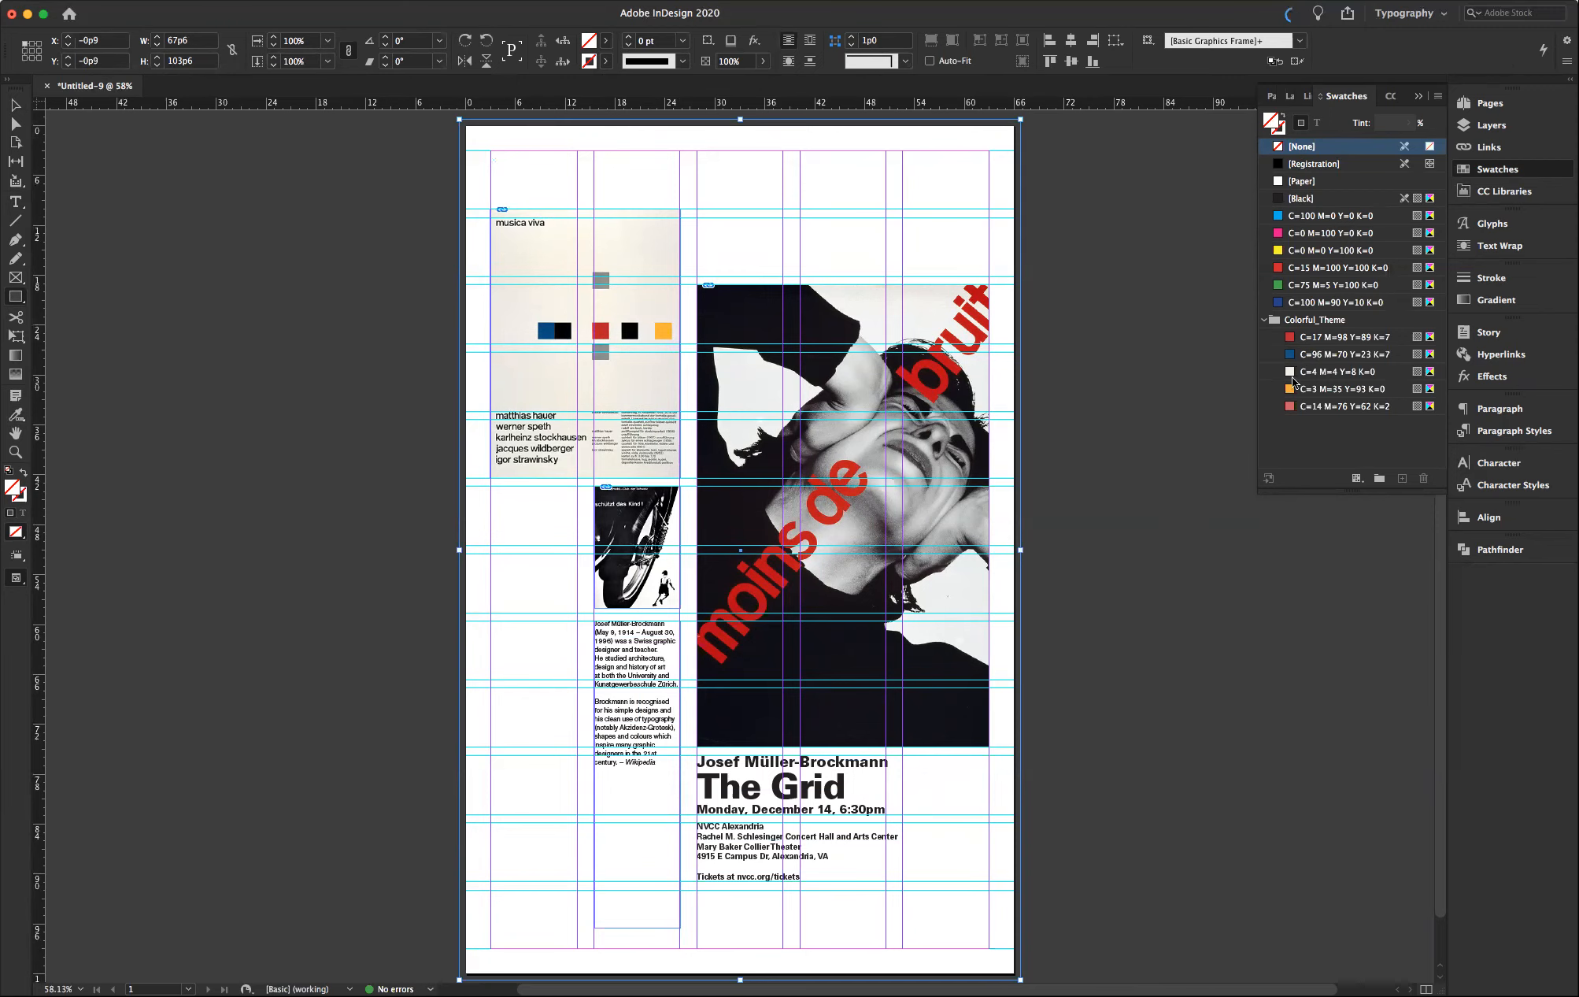
pyautogui.click(1313, 390)
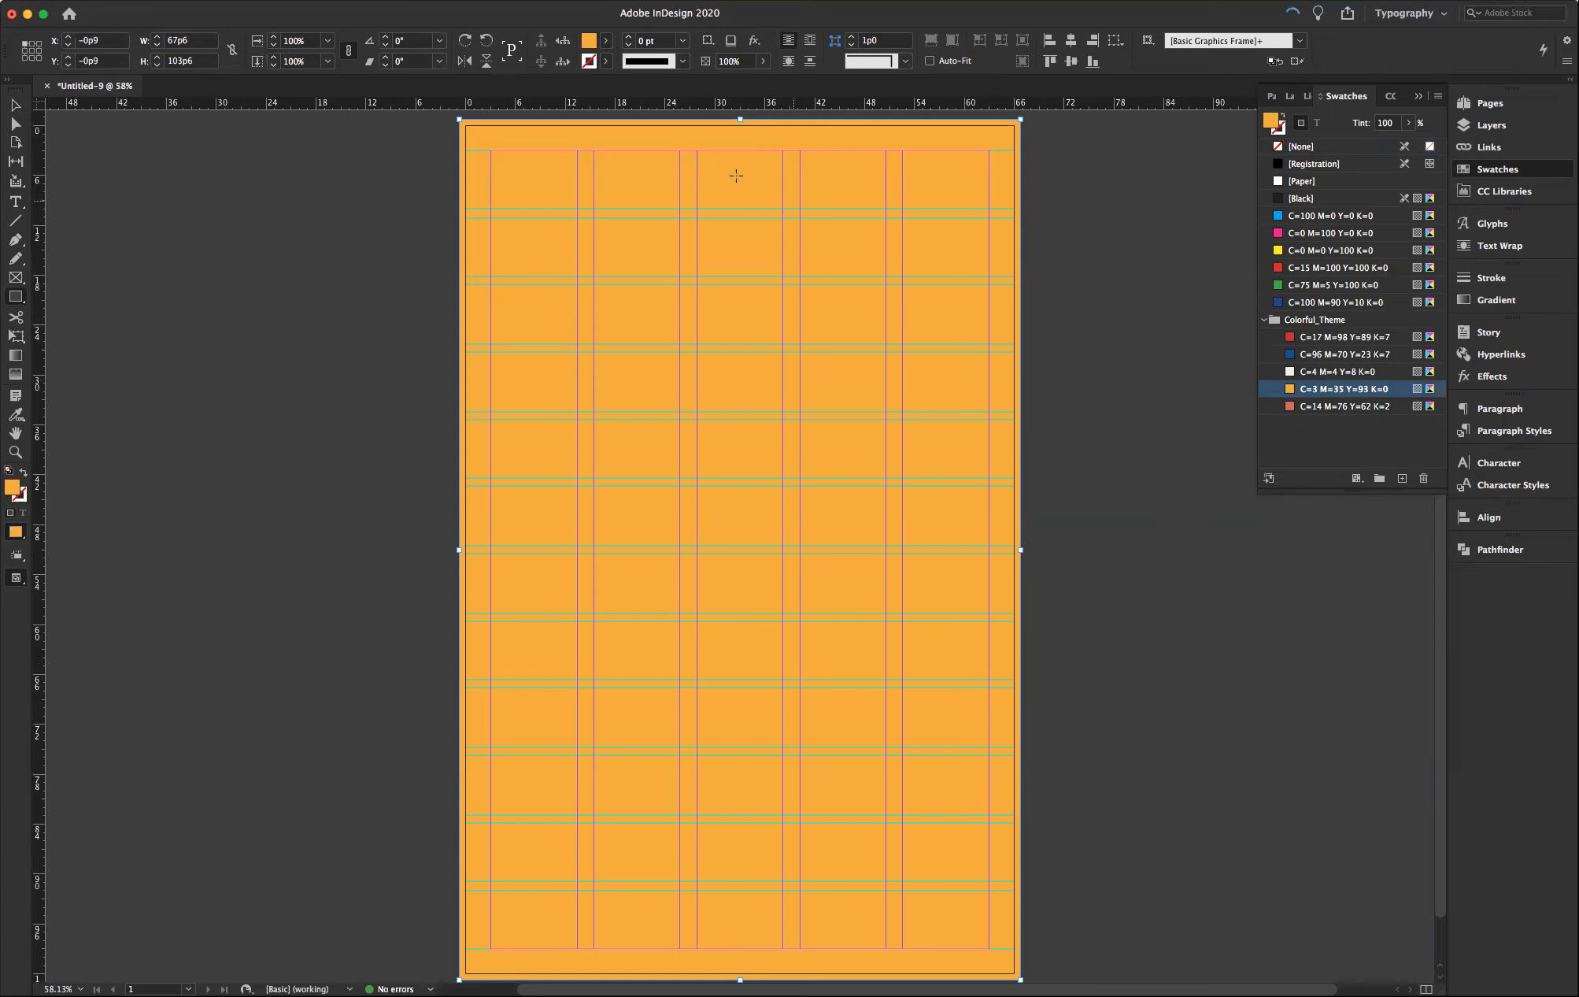
# - Send the orange rectangle behind all other objects, preview the page without guides and deselect it
pyautogui.click(272, 0)
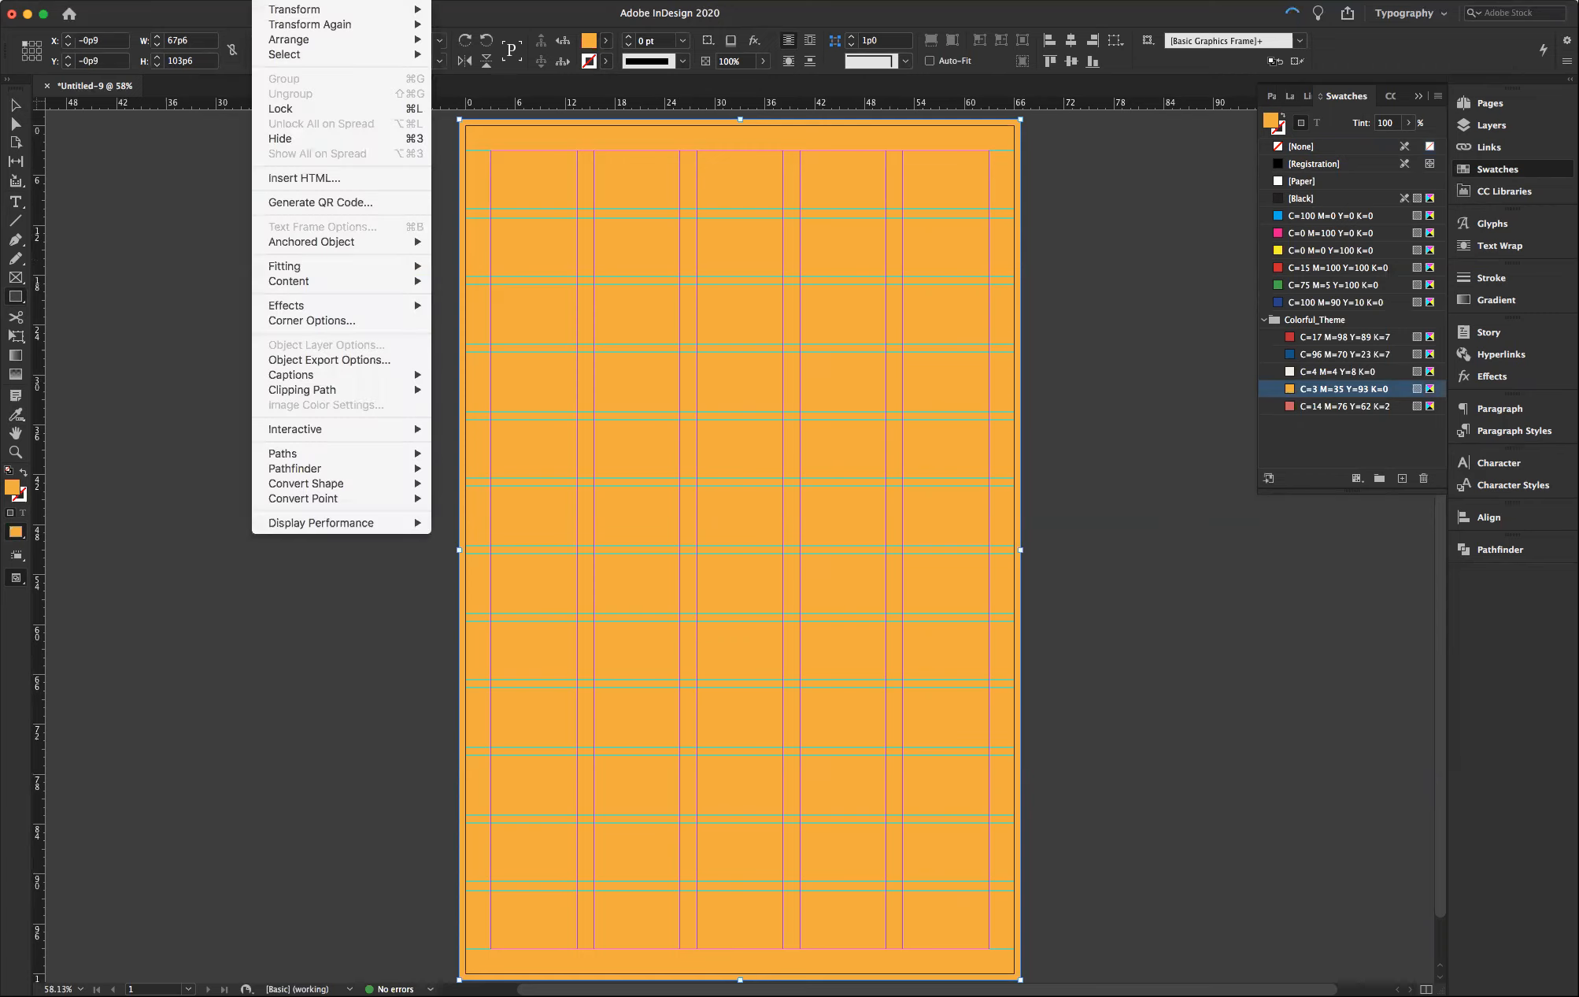
pyautogui.moveTo(304, 40)
pyautogui.click(485, 85)
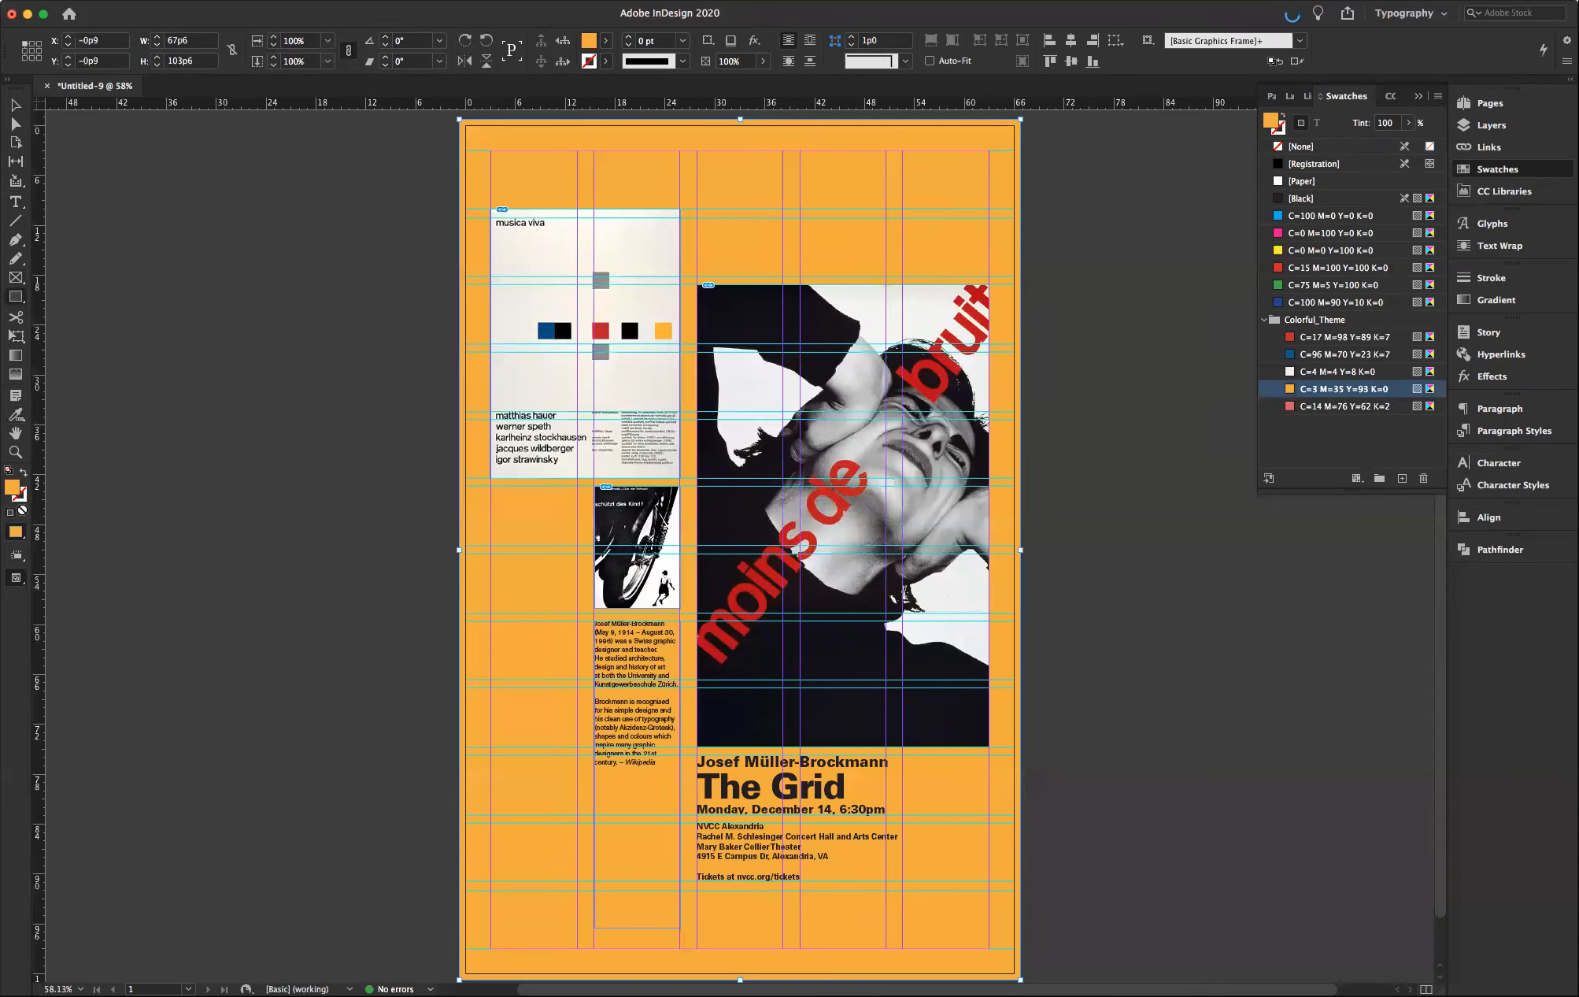
pyautogui.click(14, 584)
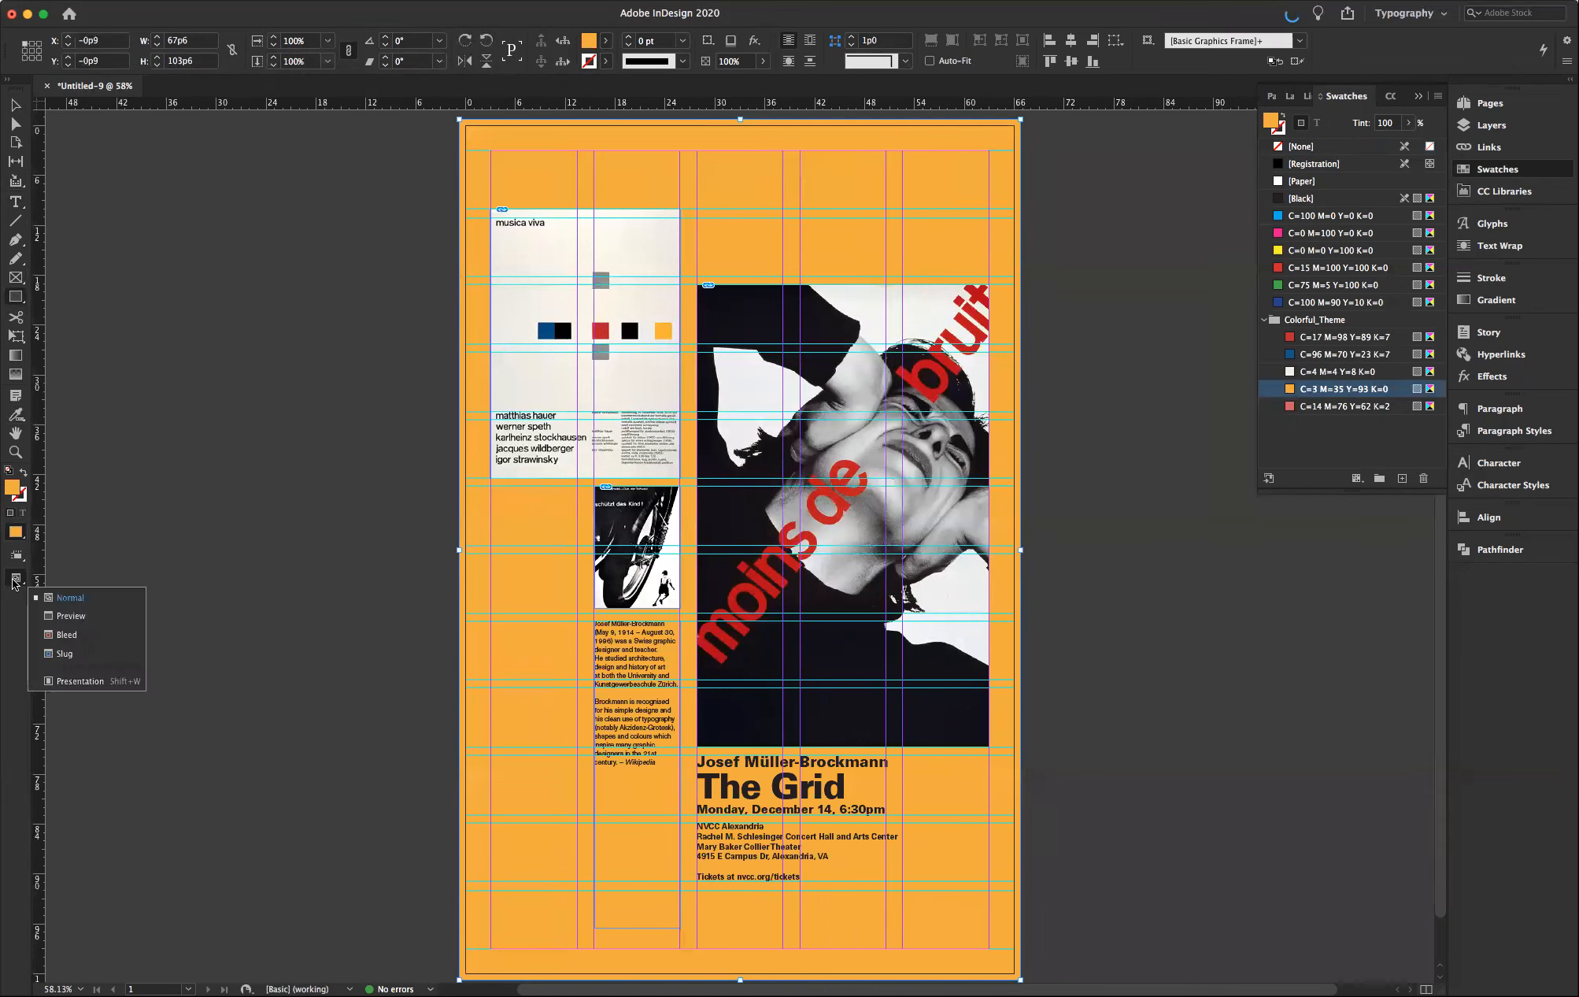
pyautogui.click(64, 614)
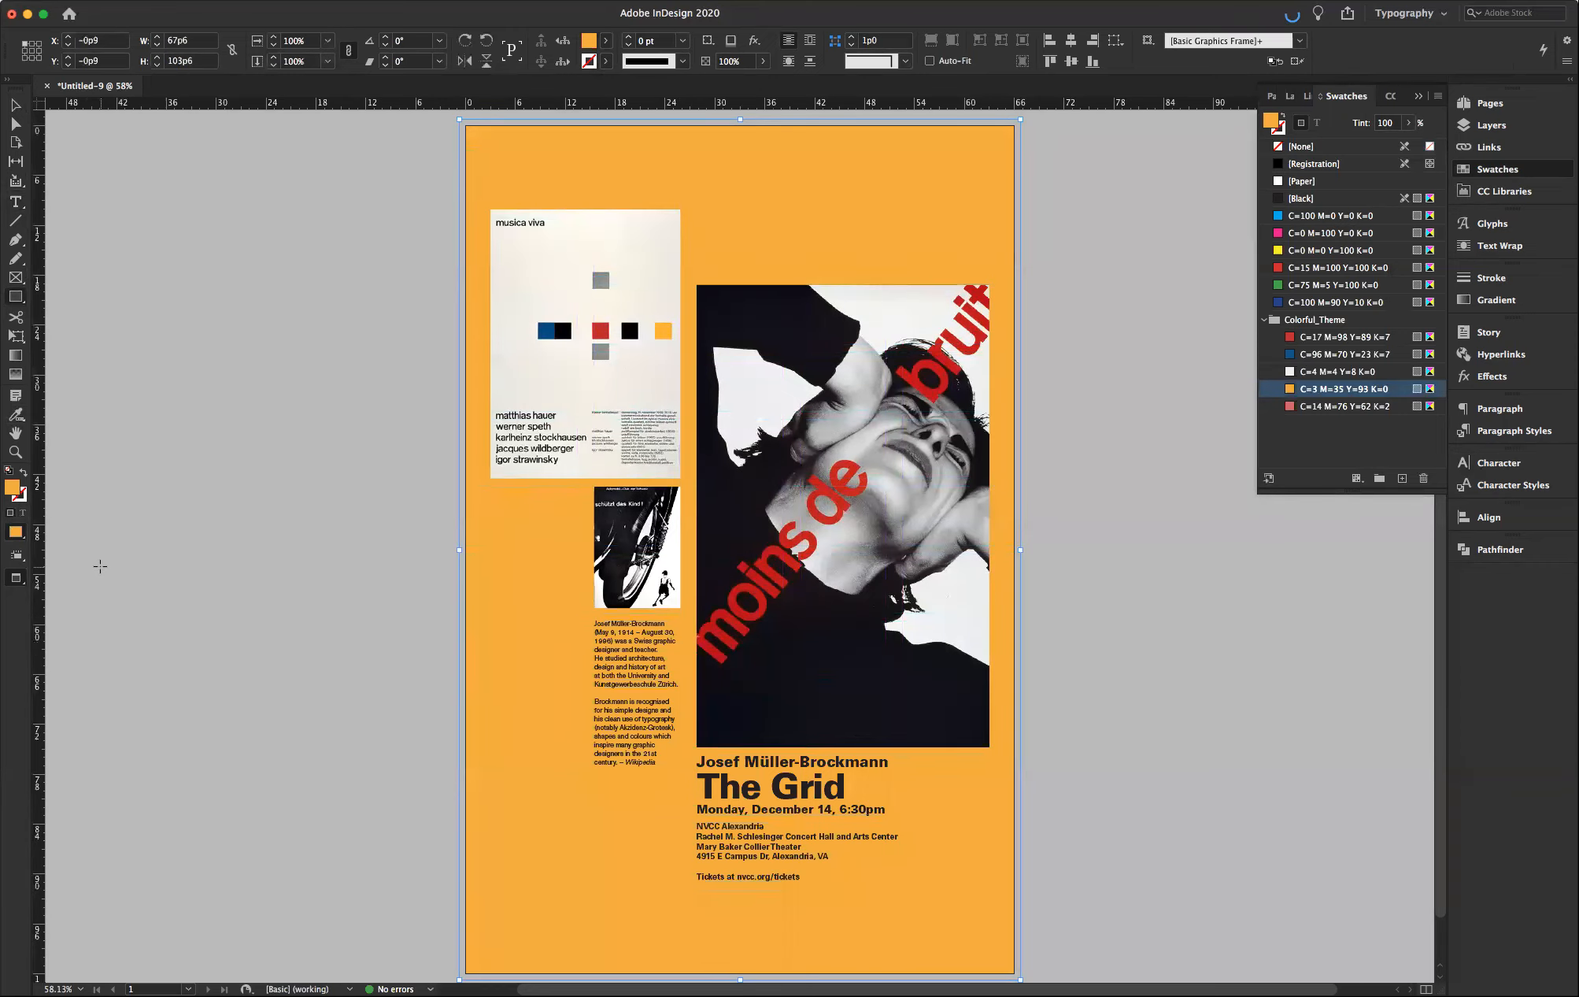
pyautogui.click(15, 106)
pyautogui.click(115, 161)
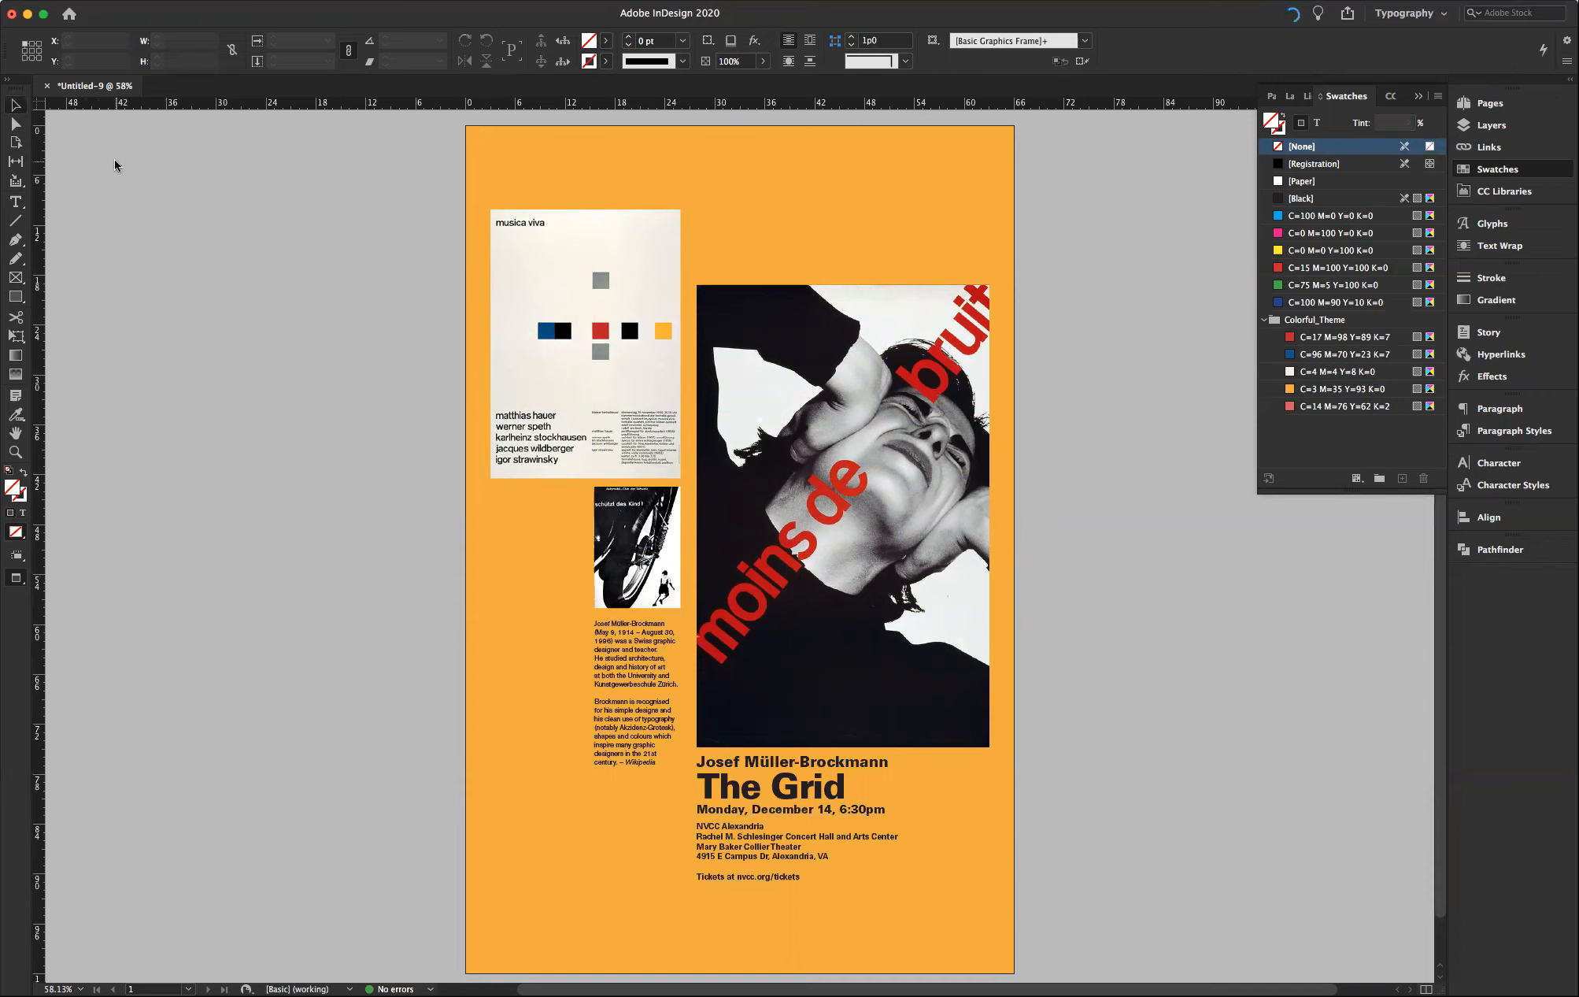
# - Colour the title "The Grid" with the red swatch C=15 M=100 Y=100 K=0
pyautogui.doubleClick(706, 779)
pyautogui.moveTo(698, 784); pyautogui.dragTo(875, 784)
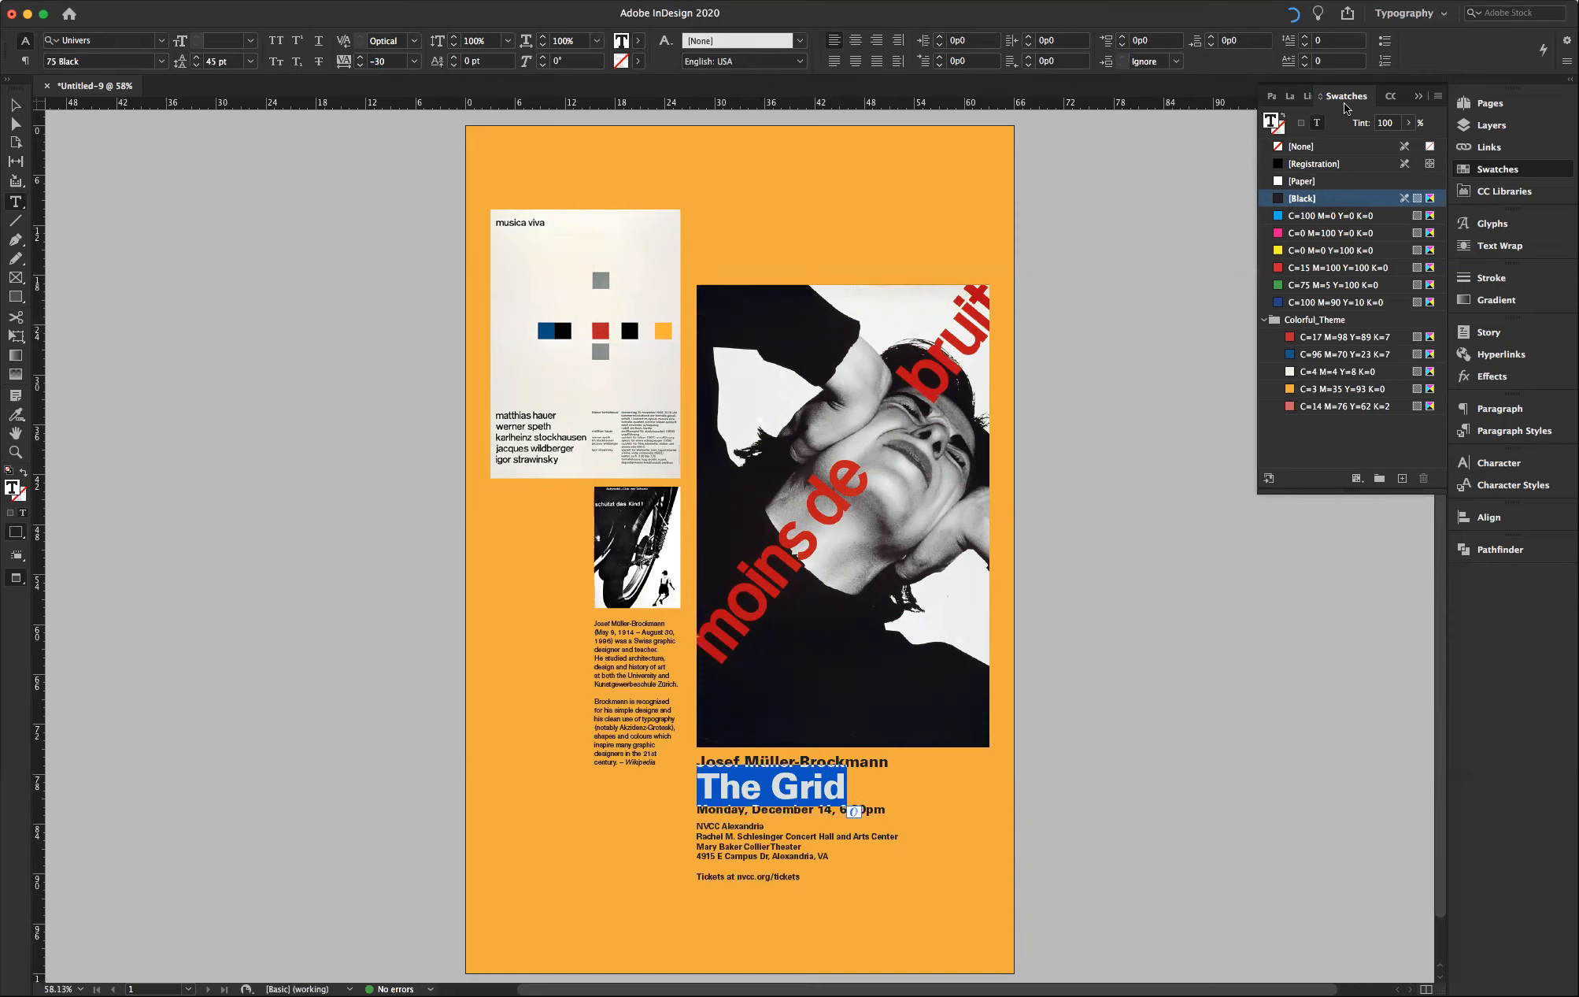
pyautogui.click(1321, 269)
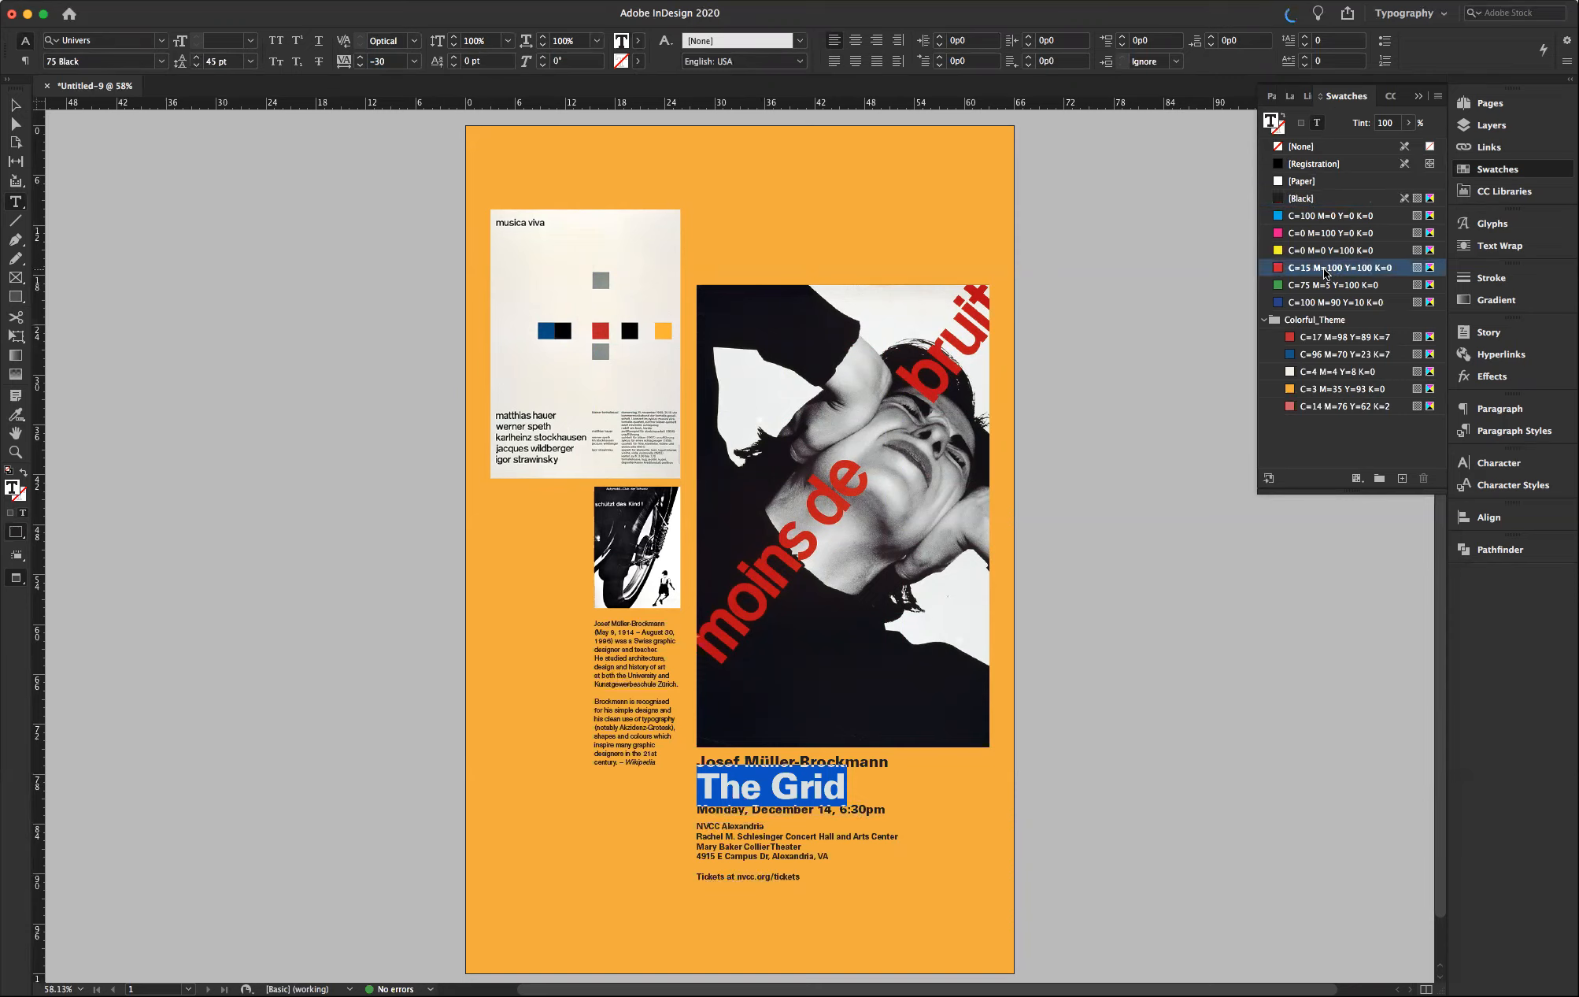
pyautogui.click(1090, 442)
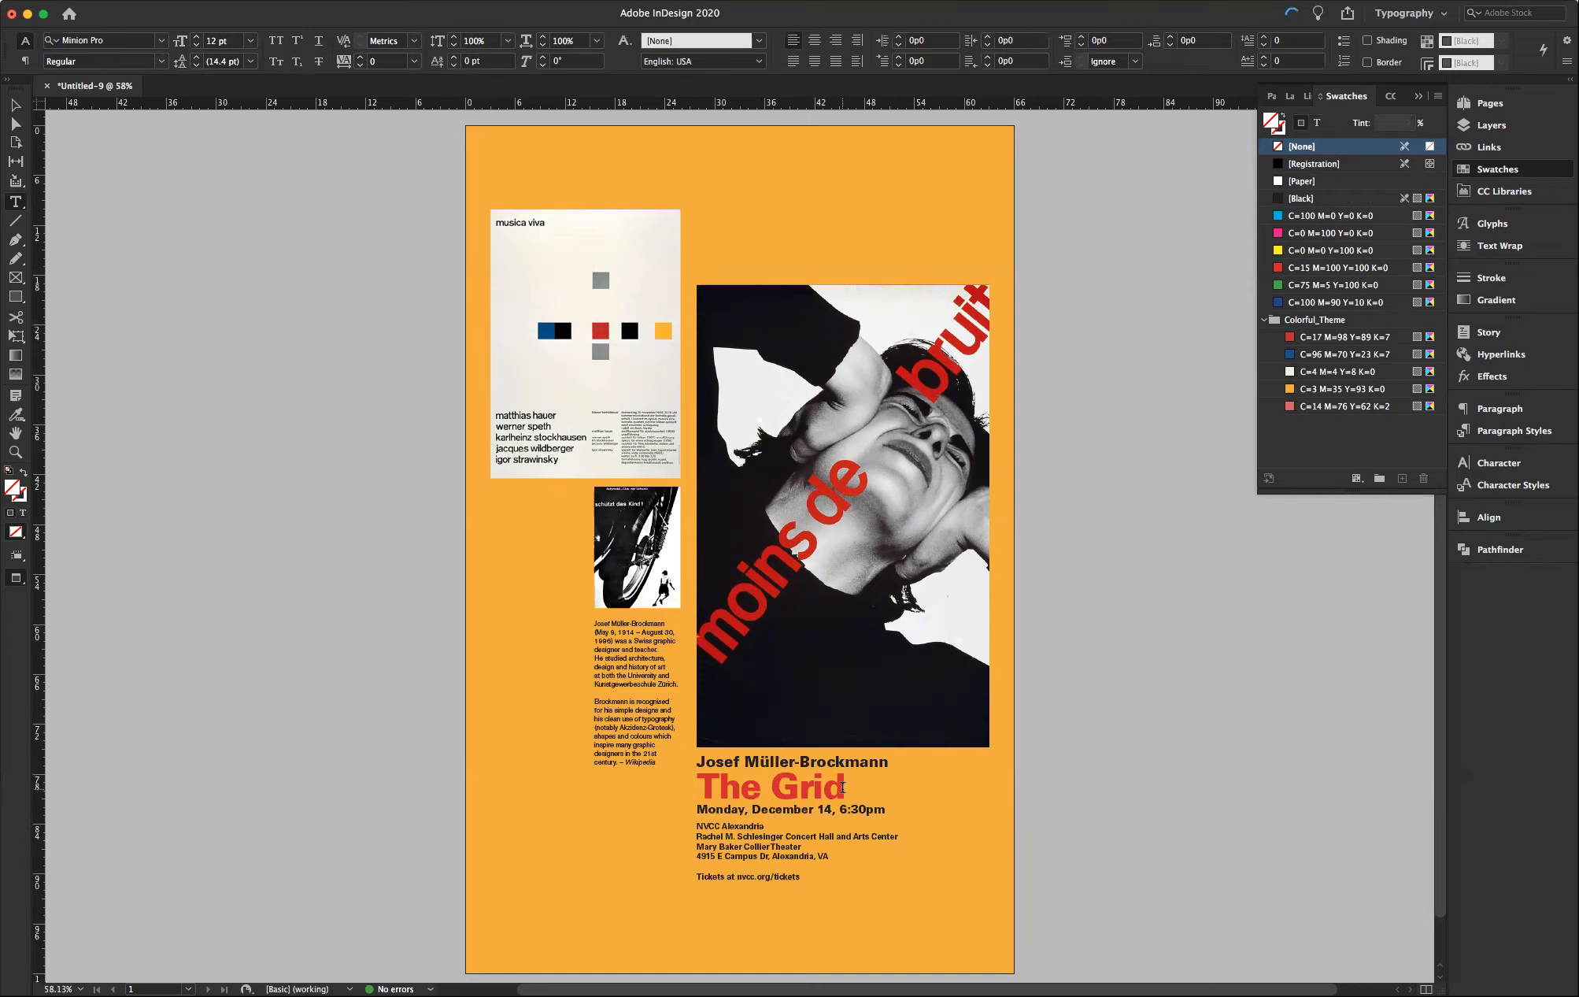
# - Enlarge the title "The Grid" to 65 pt and increase its leading to 54 pt
pyautogui.moveTo(843, 786); pyautogui.dragTo(701, 795)
pyautogui.press('super+shift+period')
pyautogui.press('super+shift+period')
pyautogui.press('super+shift+period')
pyautogui.press('super+shift+period')
pyautogui.press('super+shift+period')
pyautogui.press('super+shift+period')
pyautogui.press('super+shift+period')
pyautogui.press('super+shift+period')
pyautogui.hotkey('alt', 'Down')
pyautogui.hotkey('alt', 'Down')
pyautogui.hotkey('alt', 'Down')
pyautogui.hotkey('alt', 'Down')
pyautogui.hotkey('alt', 'Down')
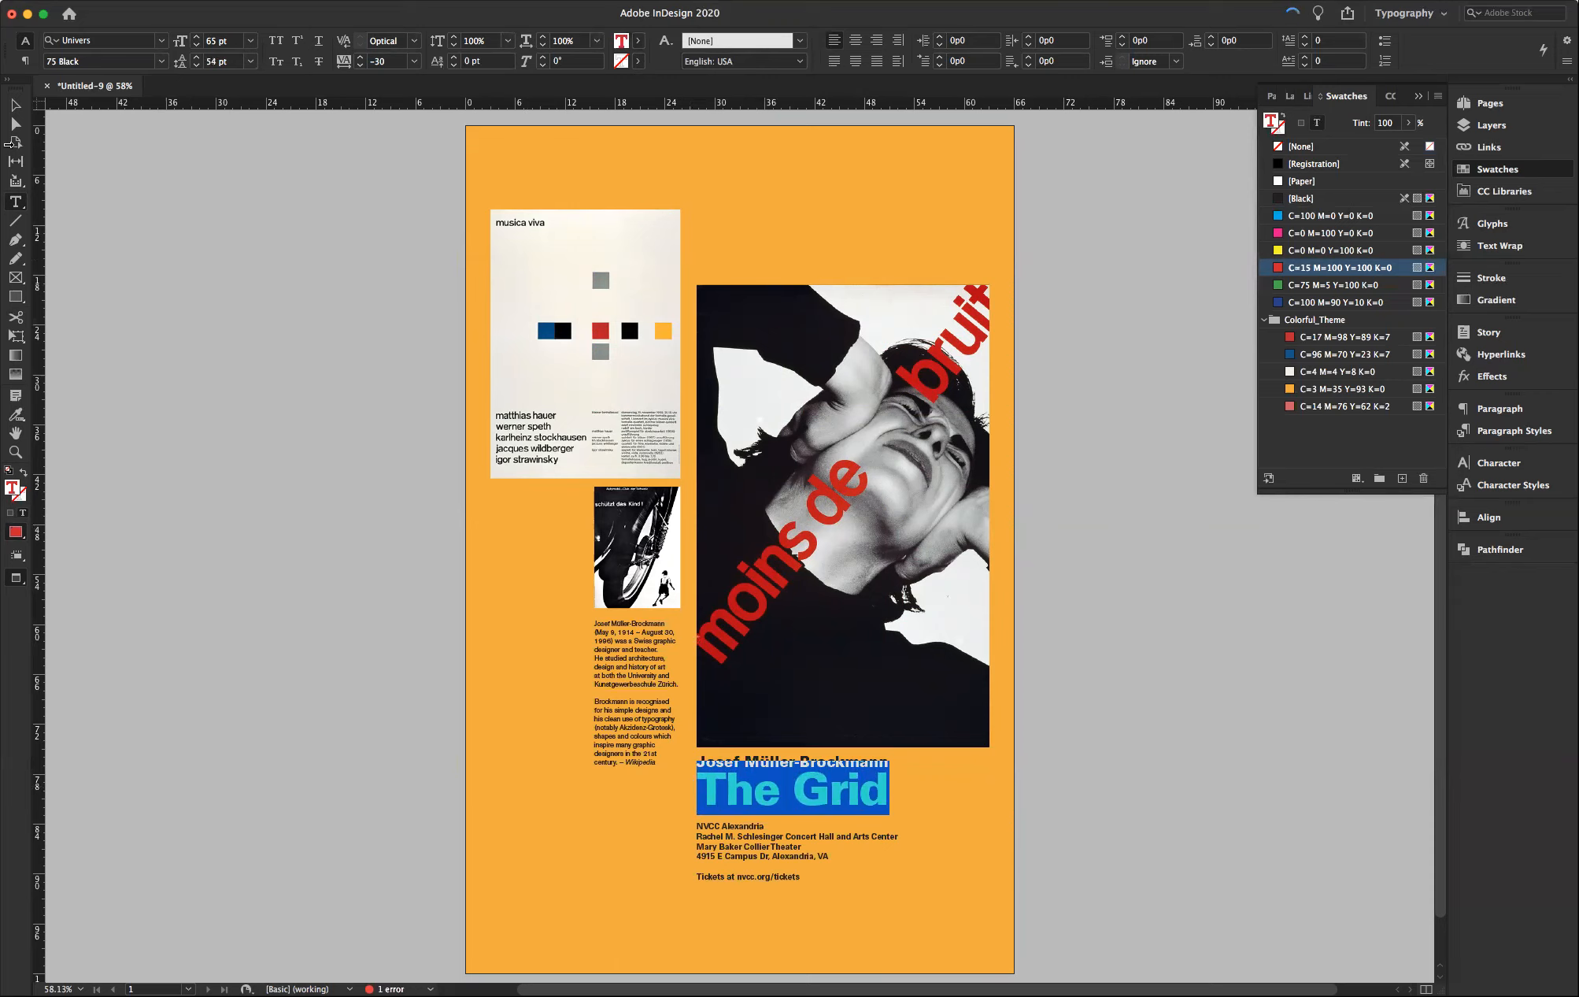
pyautogui.click(16, 104)
pyautogui.click(111, 188)
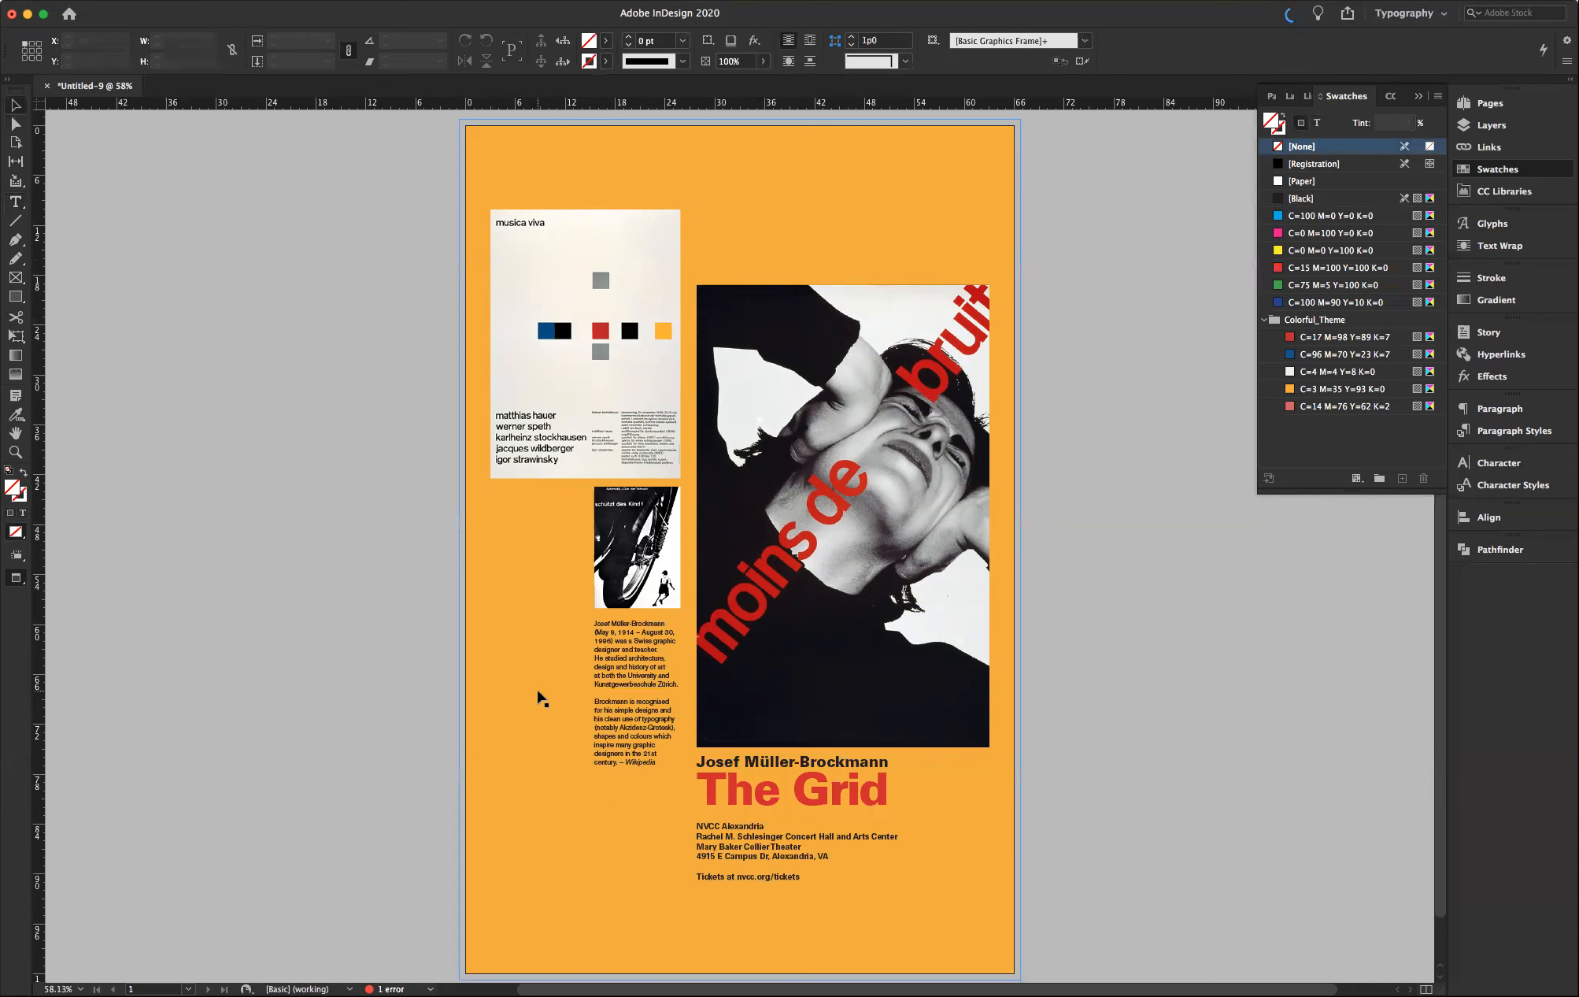
# - Move the venue and ticket text down to Y 91p11 and extend the title frame downward to fit the date line
pyautogui.moveTo(819, 856); pyautogui.dragTo(771, 917)
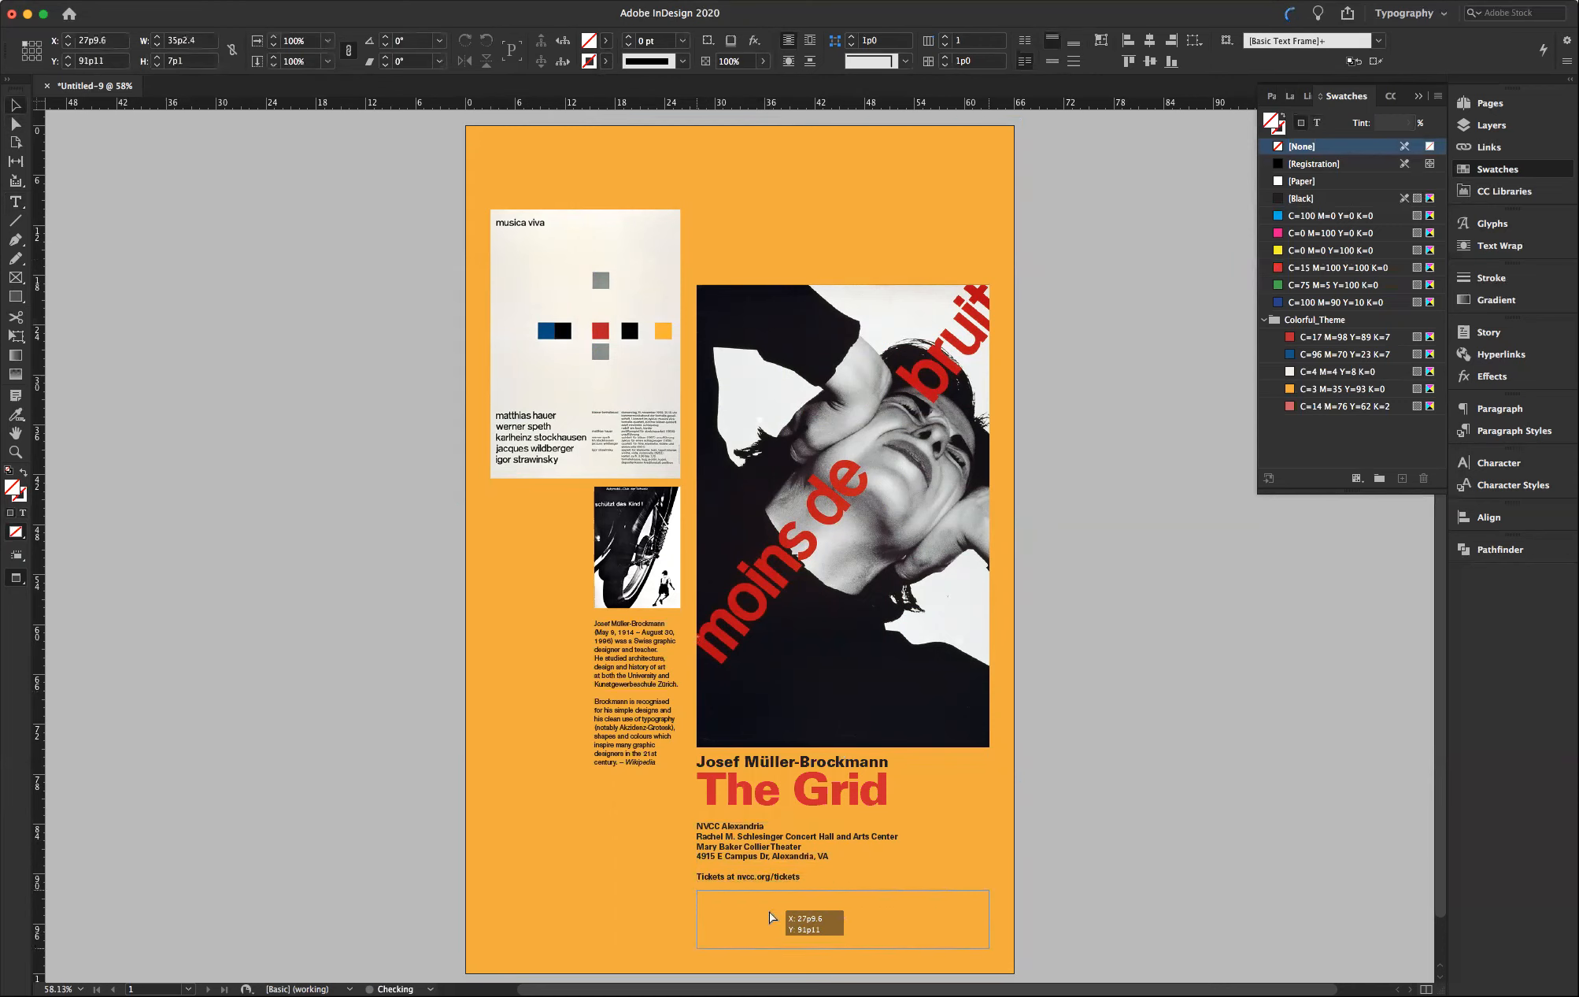
pyautogui.click(784, 794)
pyautogui.moveTo(844, 814)
pyautogui.mouseDown()
pyautogui.moveTo(842, 856)
pyautogui.moveTo(841, 831)
pyautogui.mouseUp()
pyautogui.click(1090, 842)
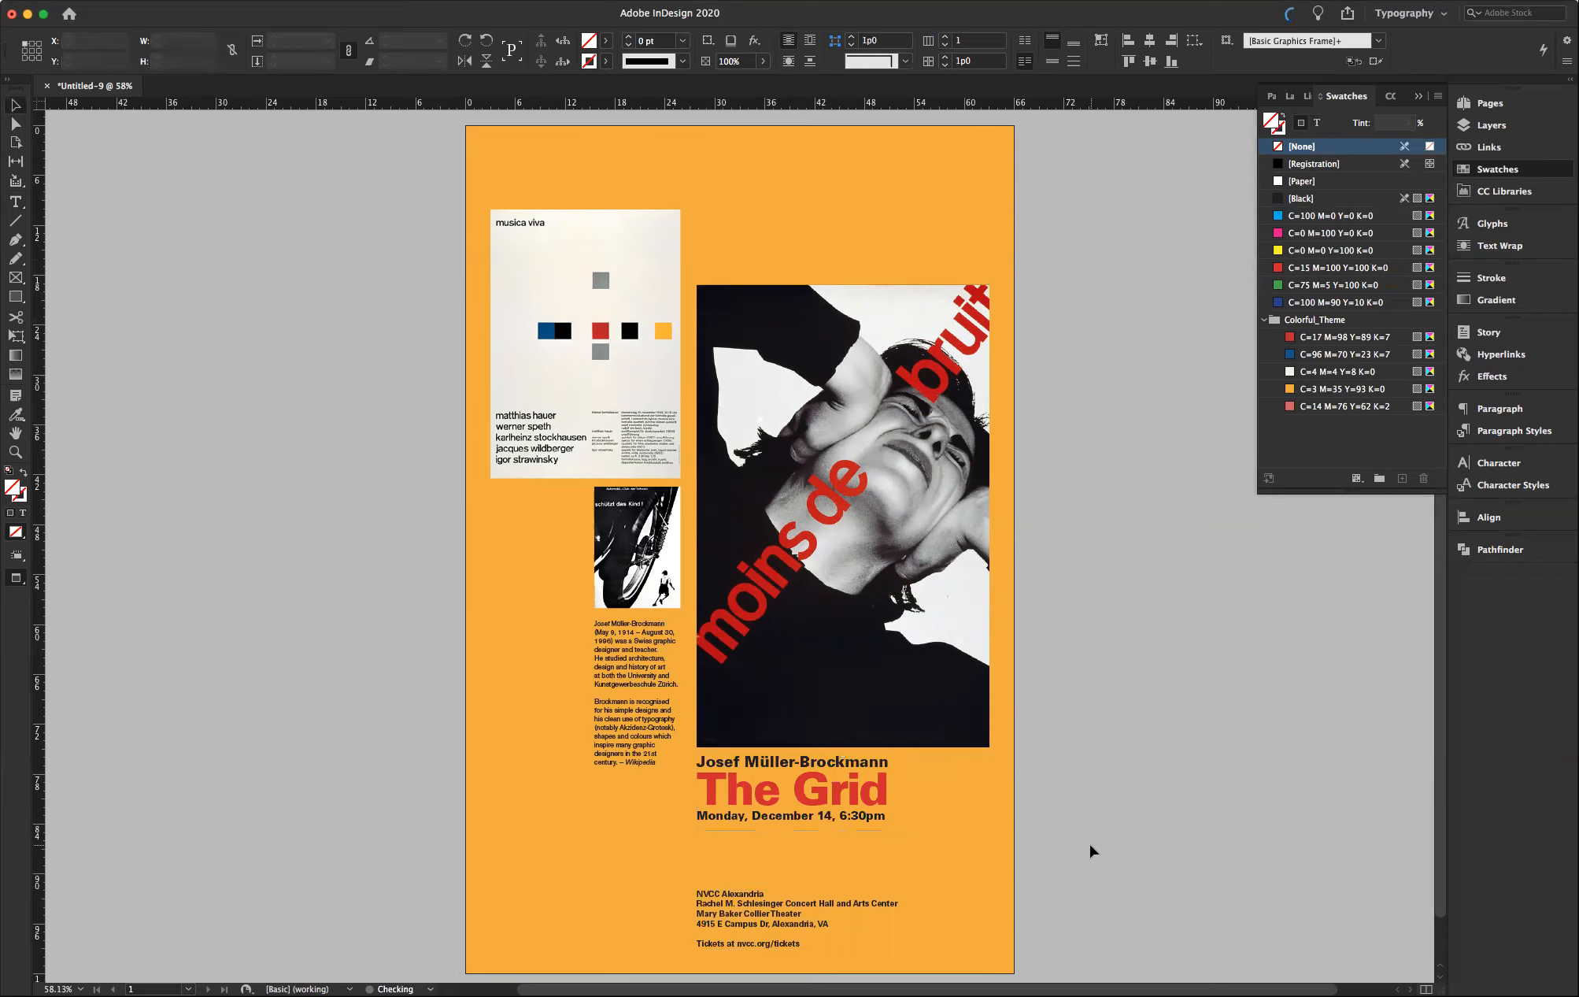
# - With the guides shown, move the venue and ticket text block into the grid row above the large photo, at Y 11p1
pyautogui.click(15, 580)
pyautogui.click(80, 595)
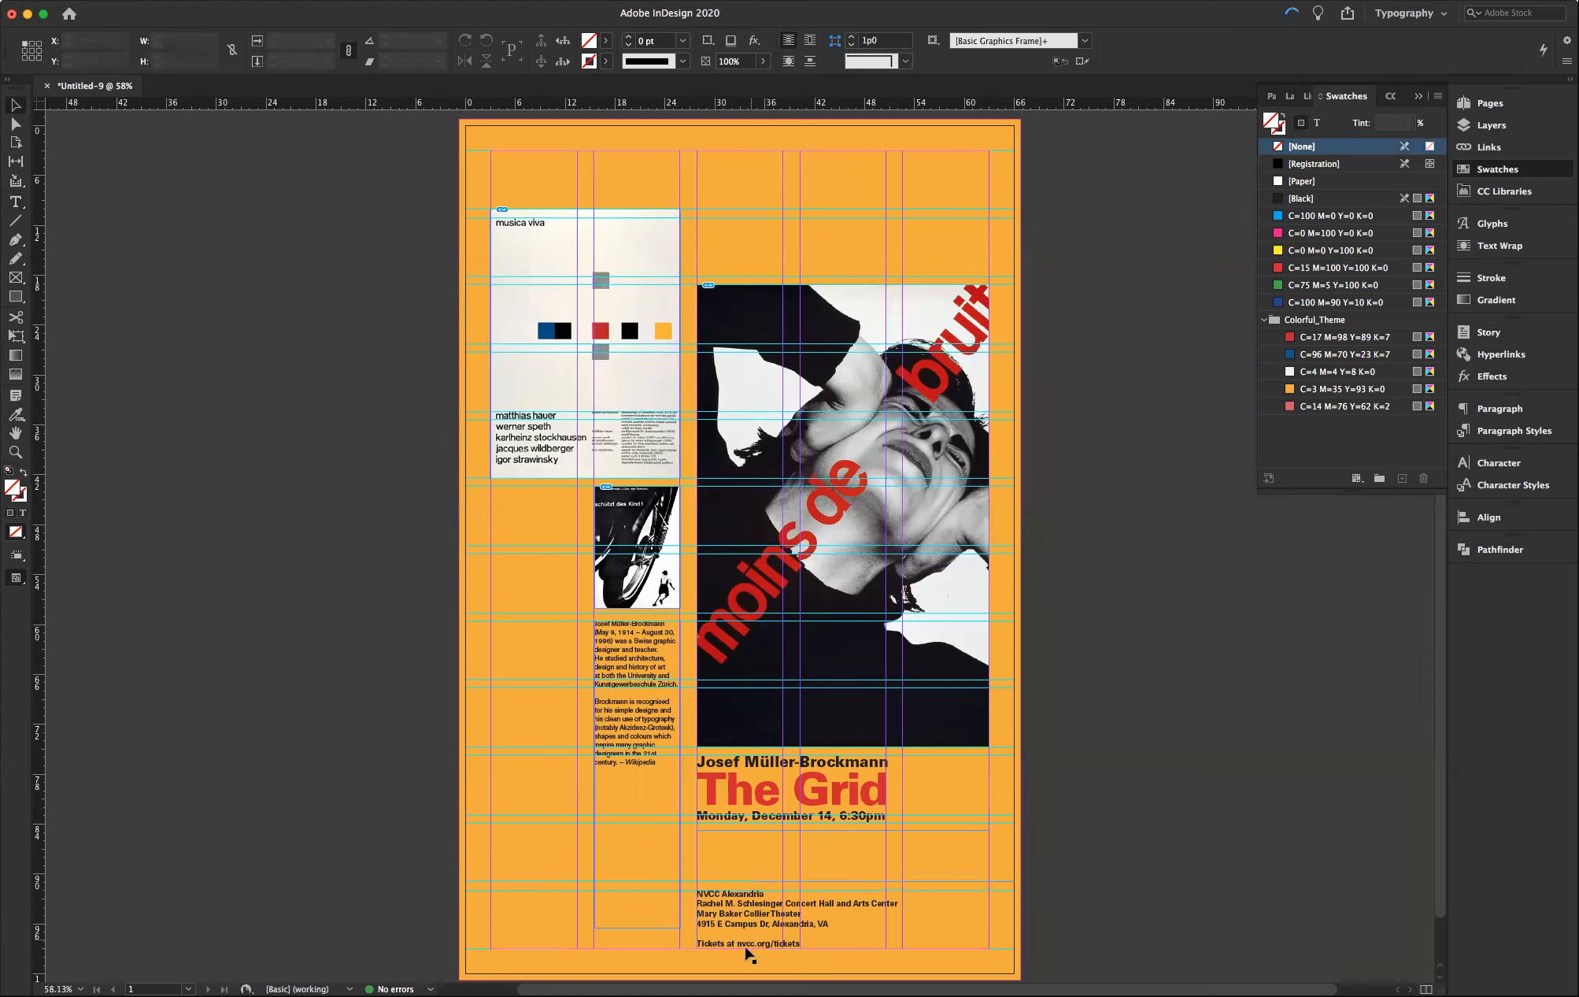
pyautogui.moveTo(740, 913); pyautogui.dragTo(745, 242)
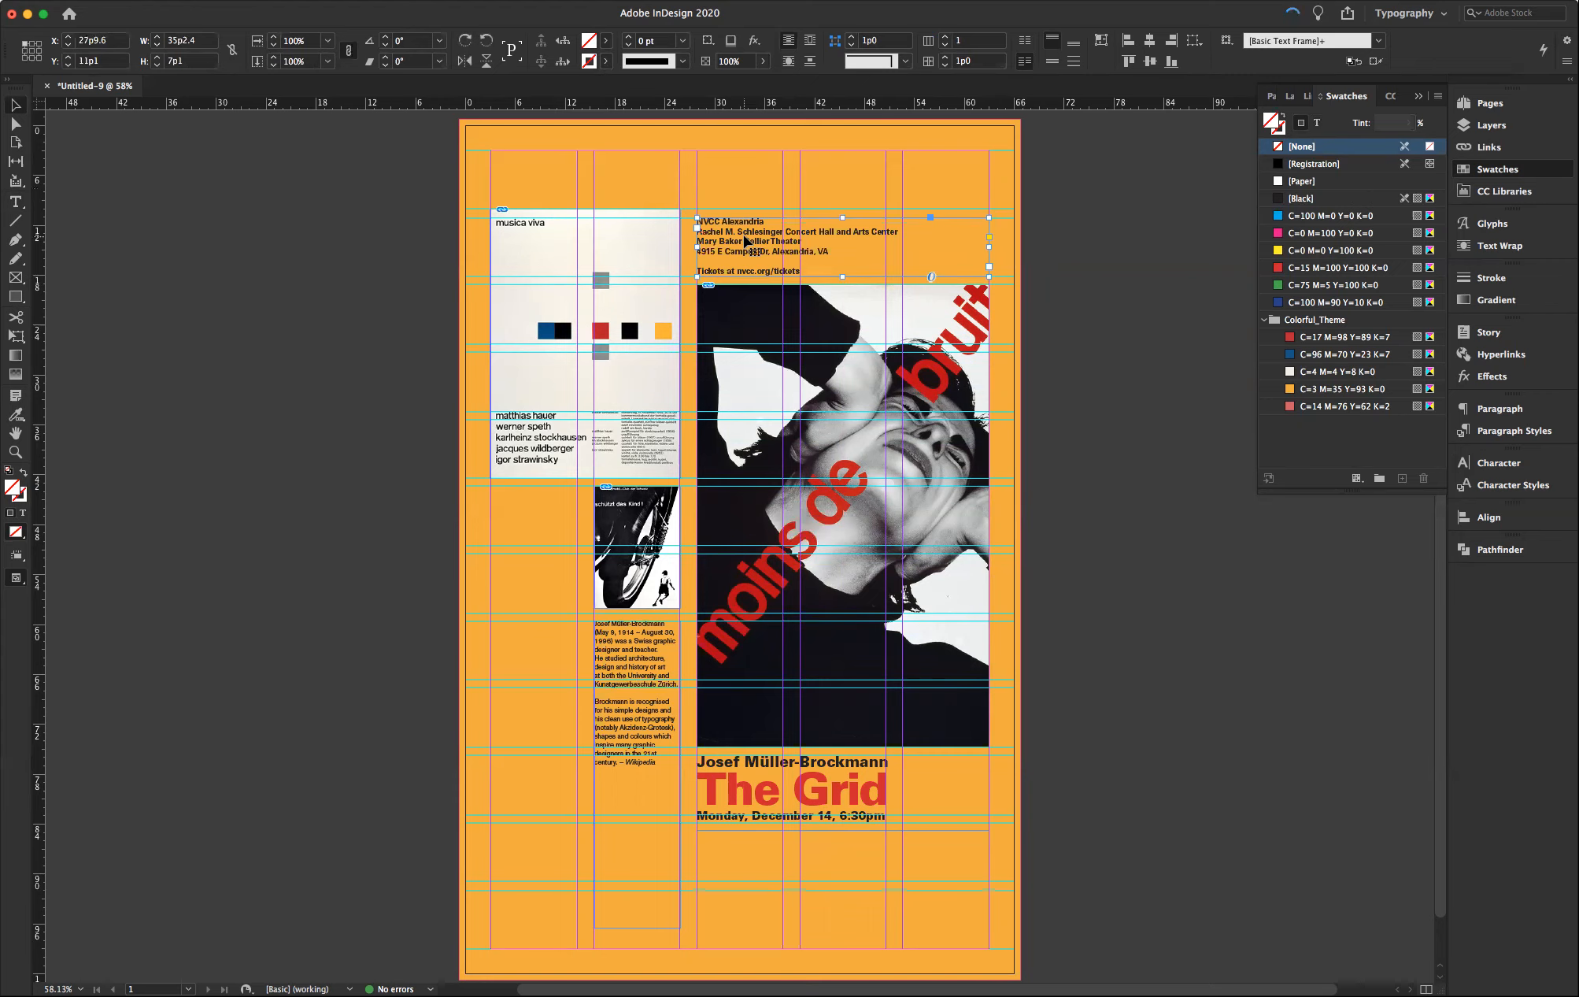
# - Nudge the venue and ticket text block down to Y 11p4 and preview the page without guides
pyautogui.press('Down')
pyautogui.press('Down')
pyautogui.press('Down')
pyautogui.press('Down')
pyautogui.press('Down')
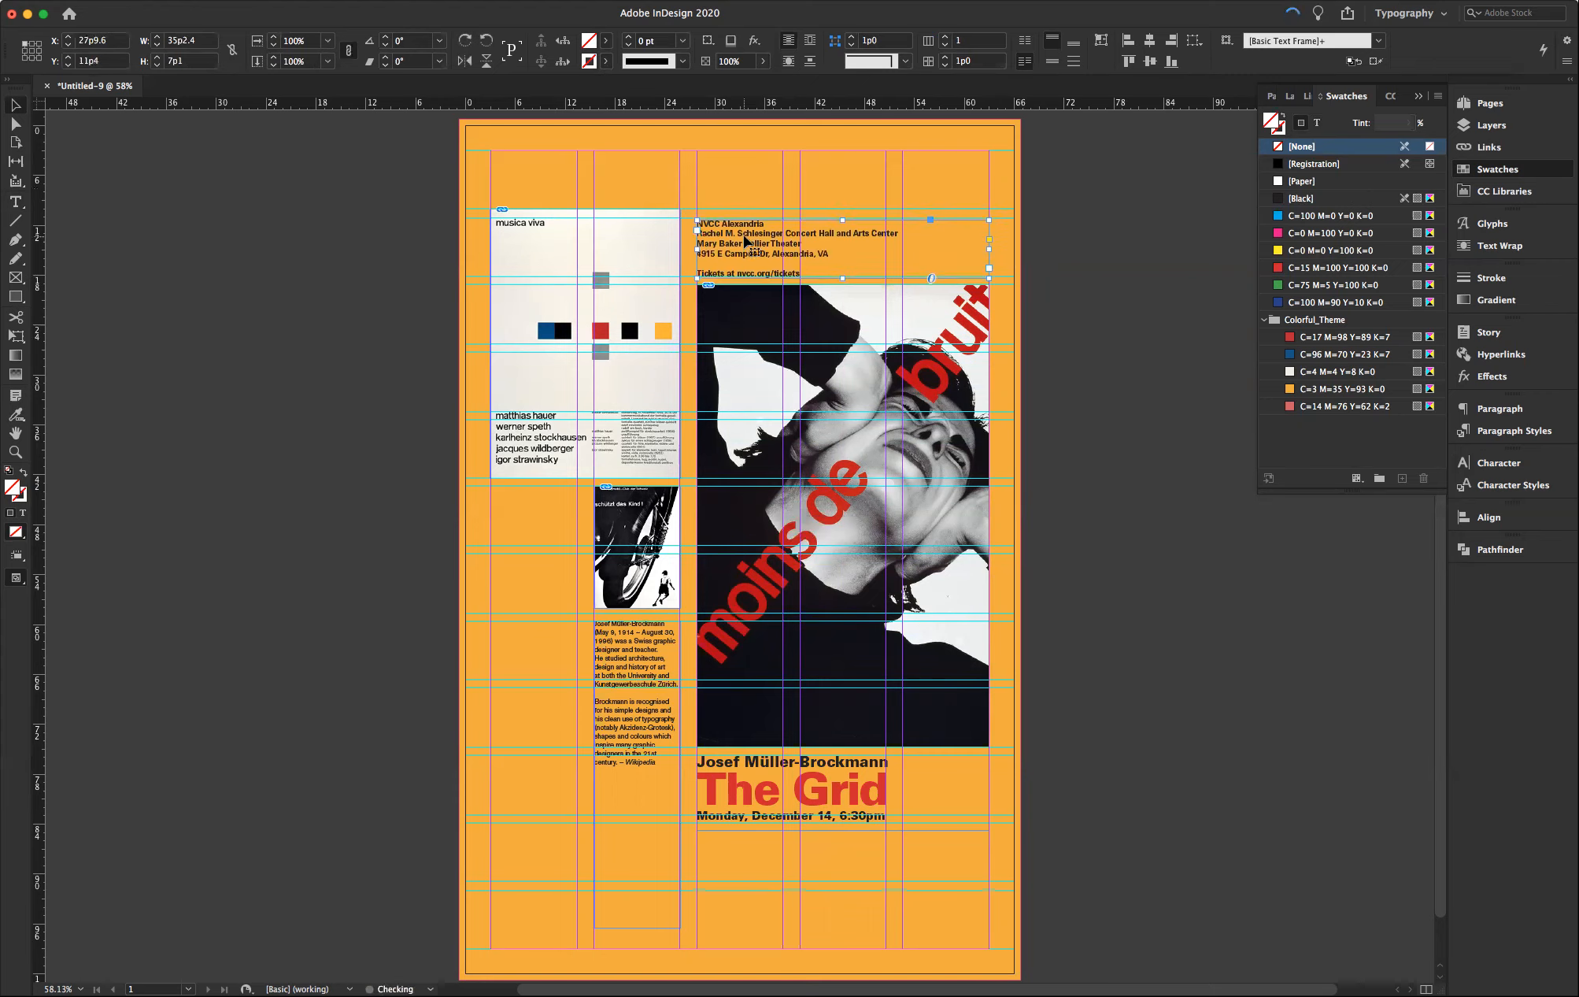
pyautogui.press('Down')
pyautogui.press('Down')
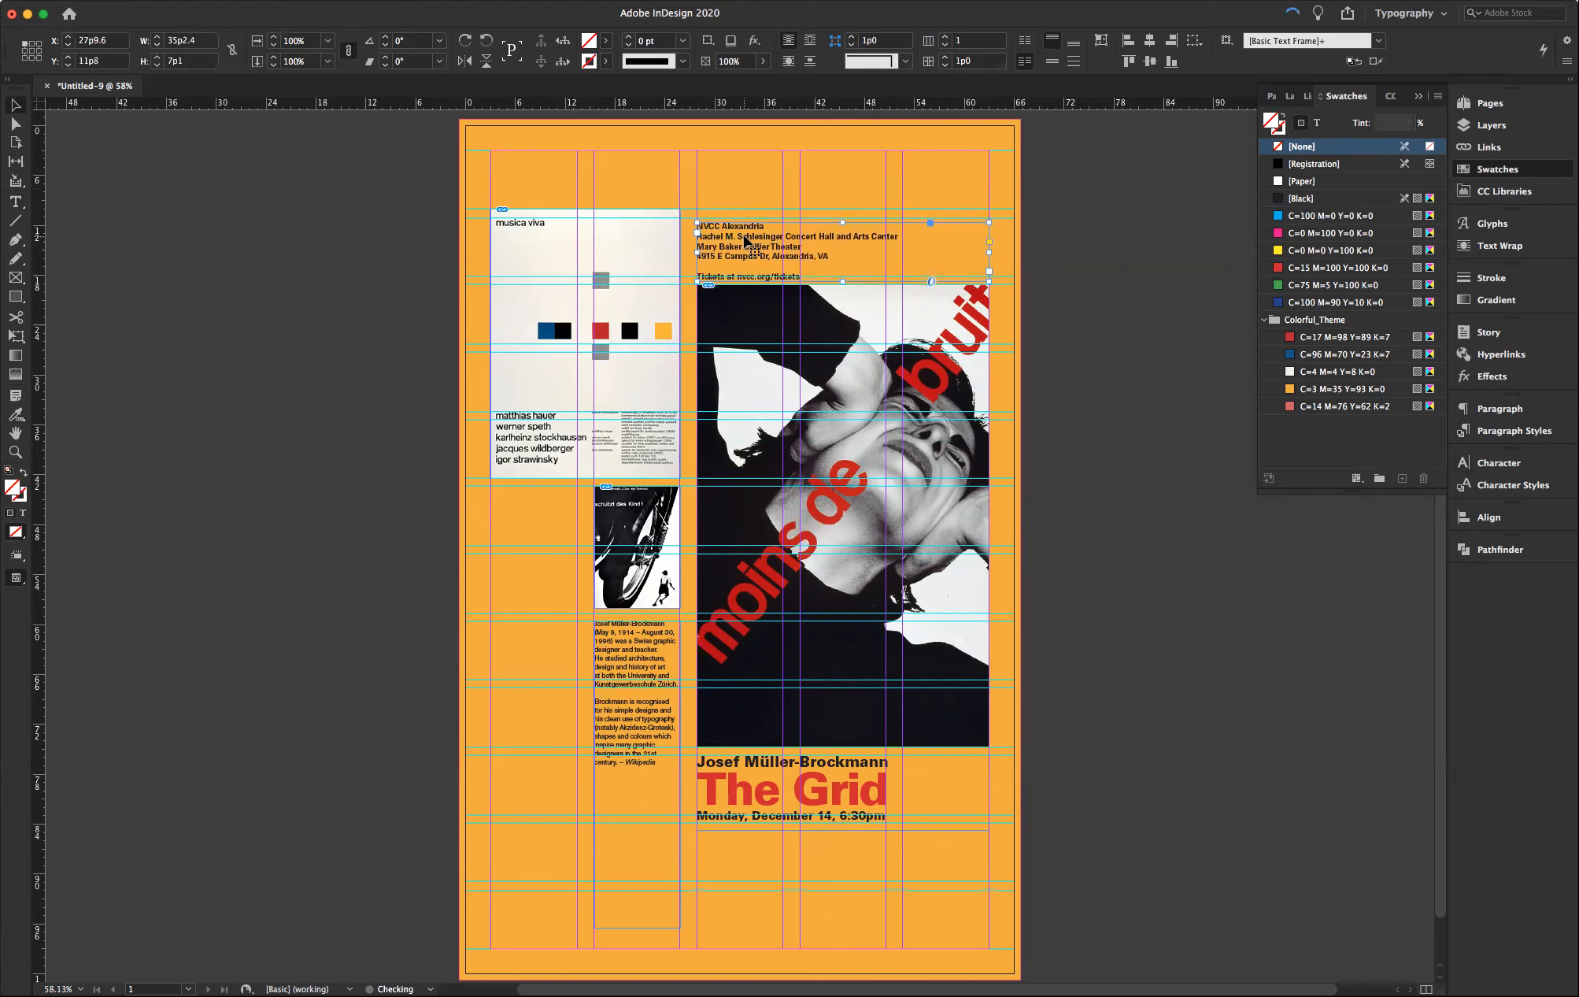
pyautogui.press('Up')
pyautogui.press('Up')
pyautogui.press('Up')
pyautogui.press('Up')
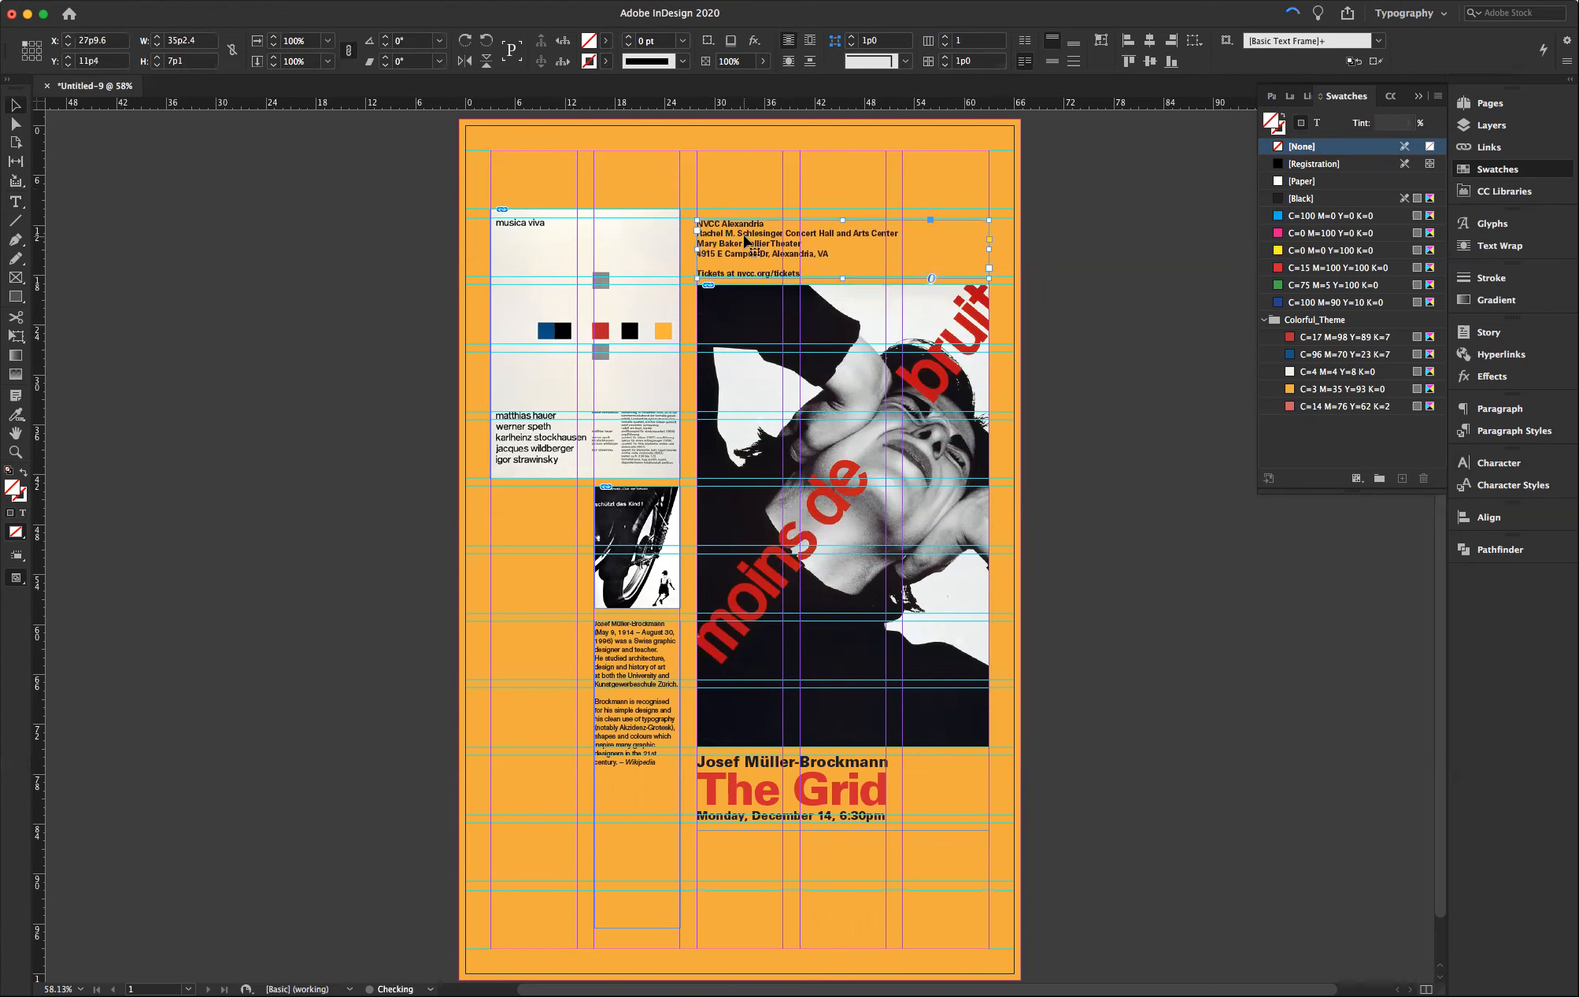
pyautogui.click(1101, 408)
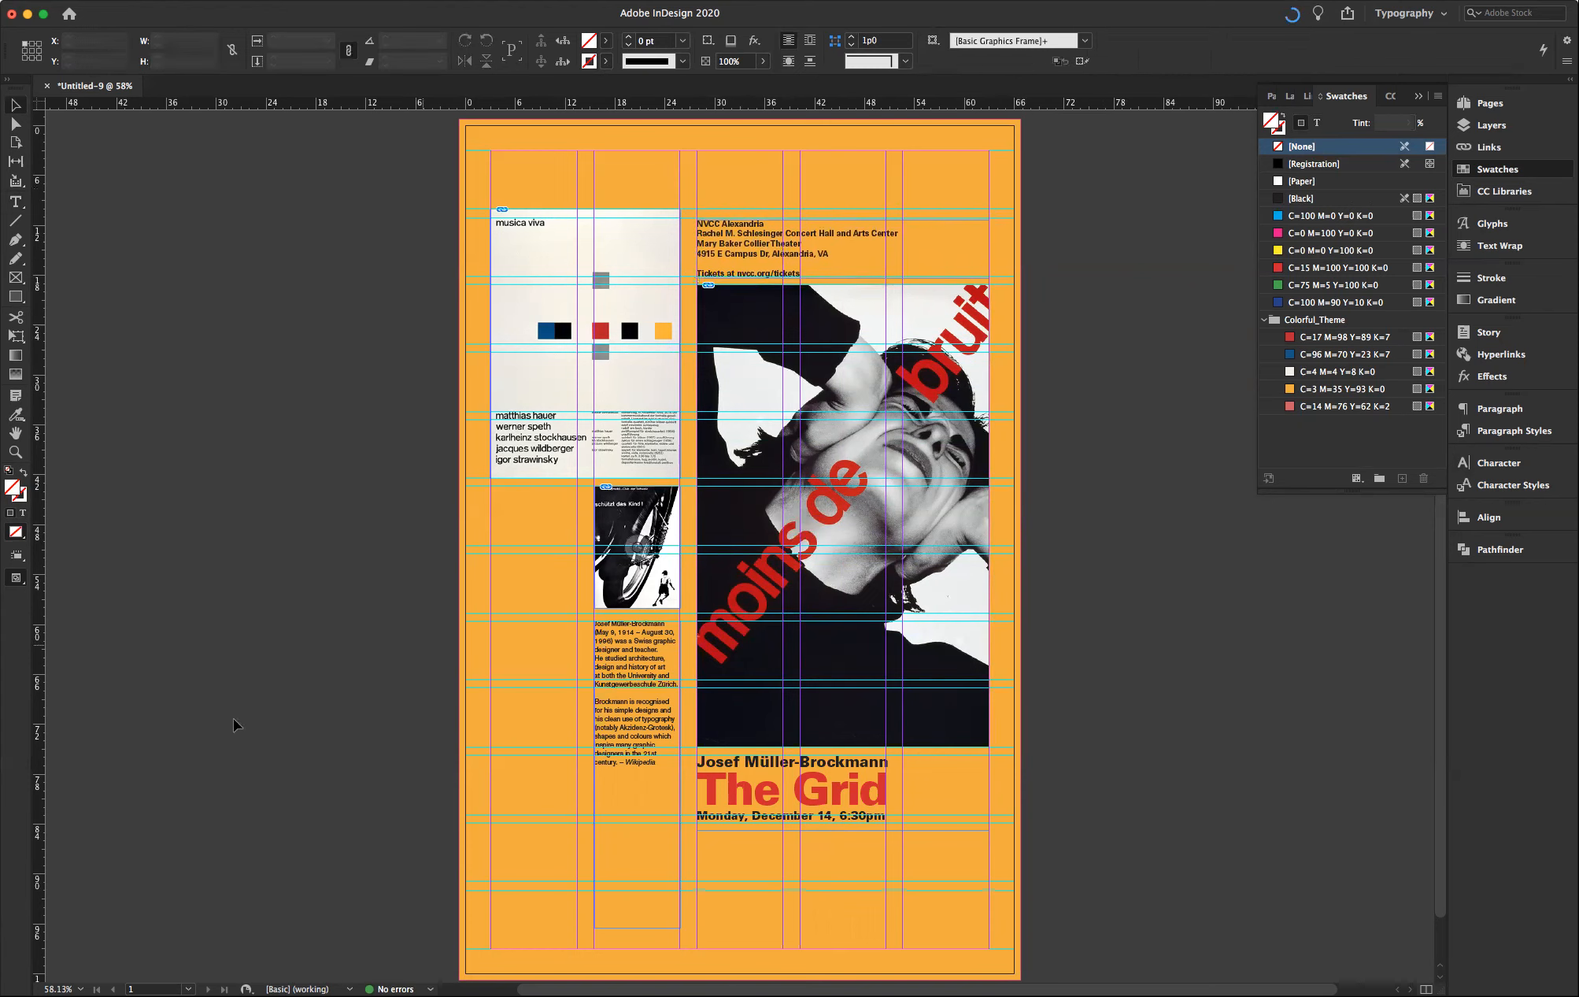
pyautogui.click(15, 577)
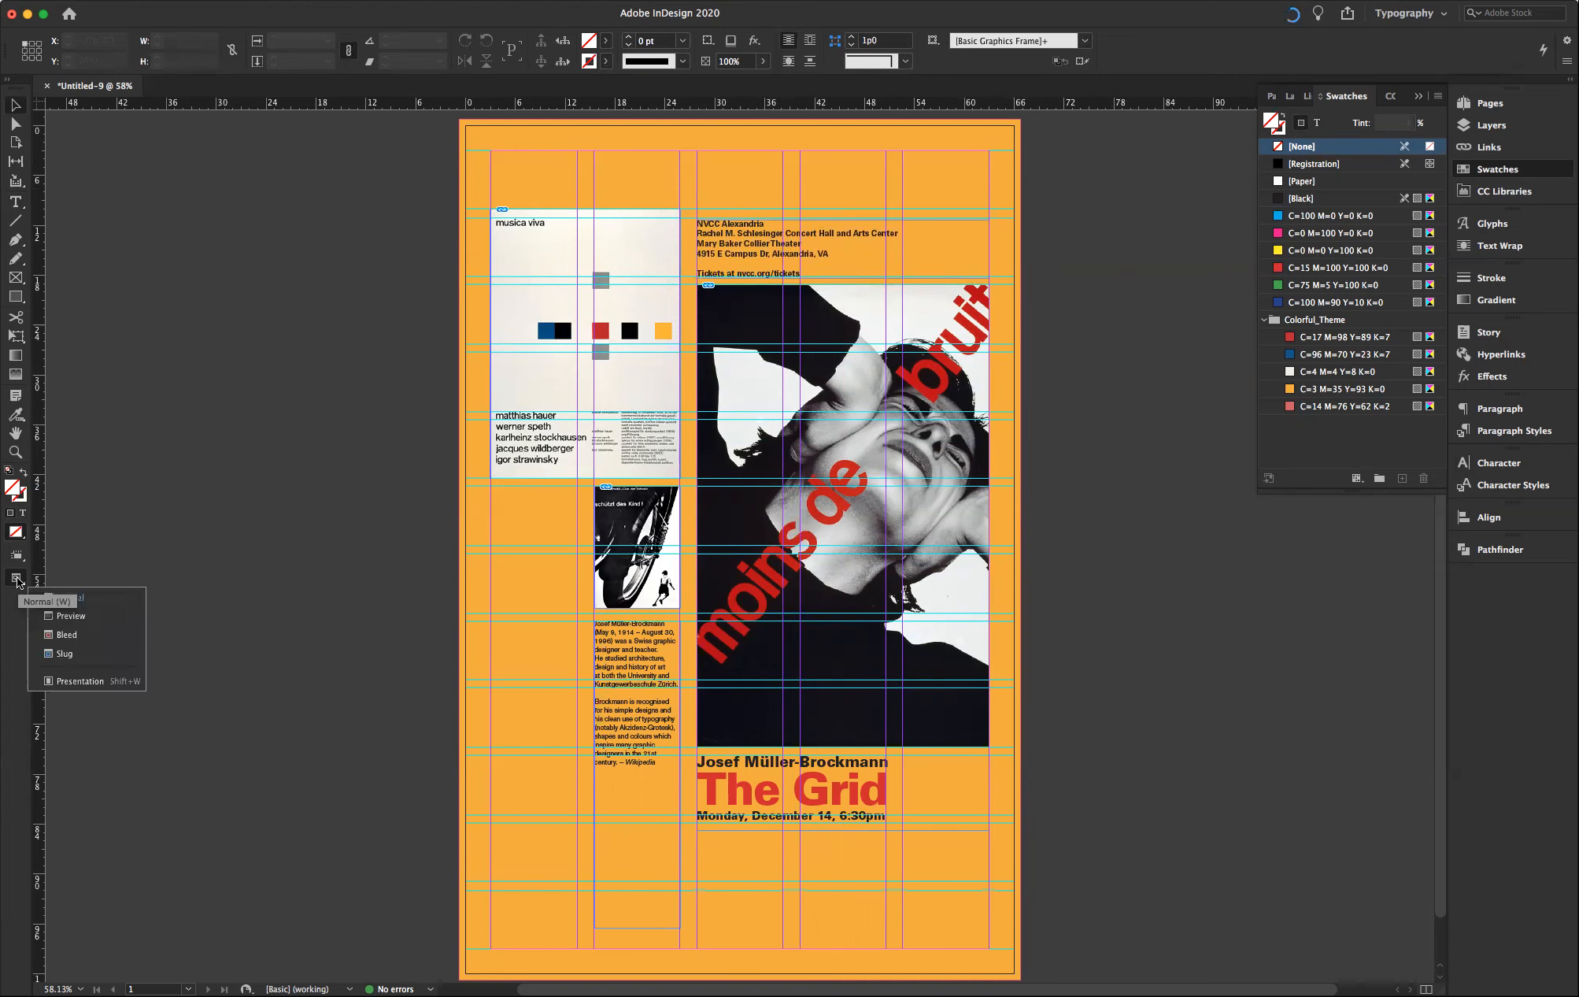
pyautogui.click(71, 616)
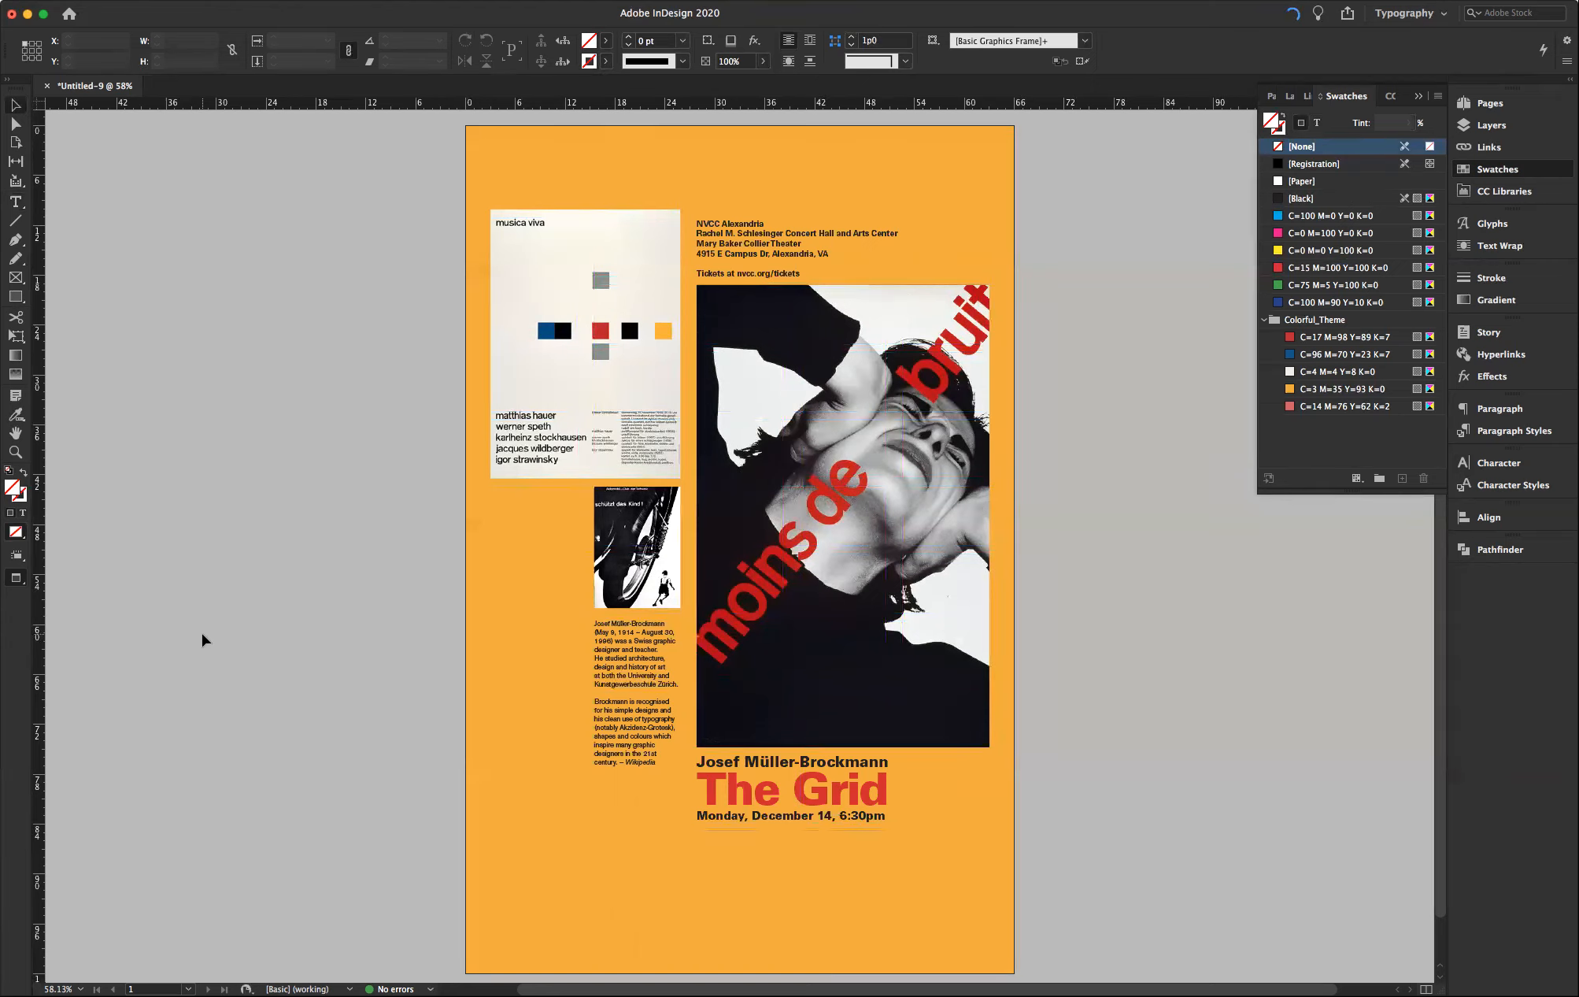
# - Try the venue and ticket text block at the top of the page, and place it near the bottom, below the date line
pyautogui.moveTo(751, 262); pyautogui.dragTo(750, 187)
pyautogui.click(1094, 338)
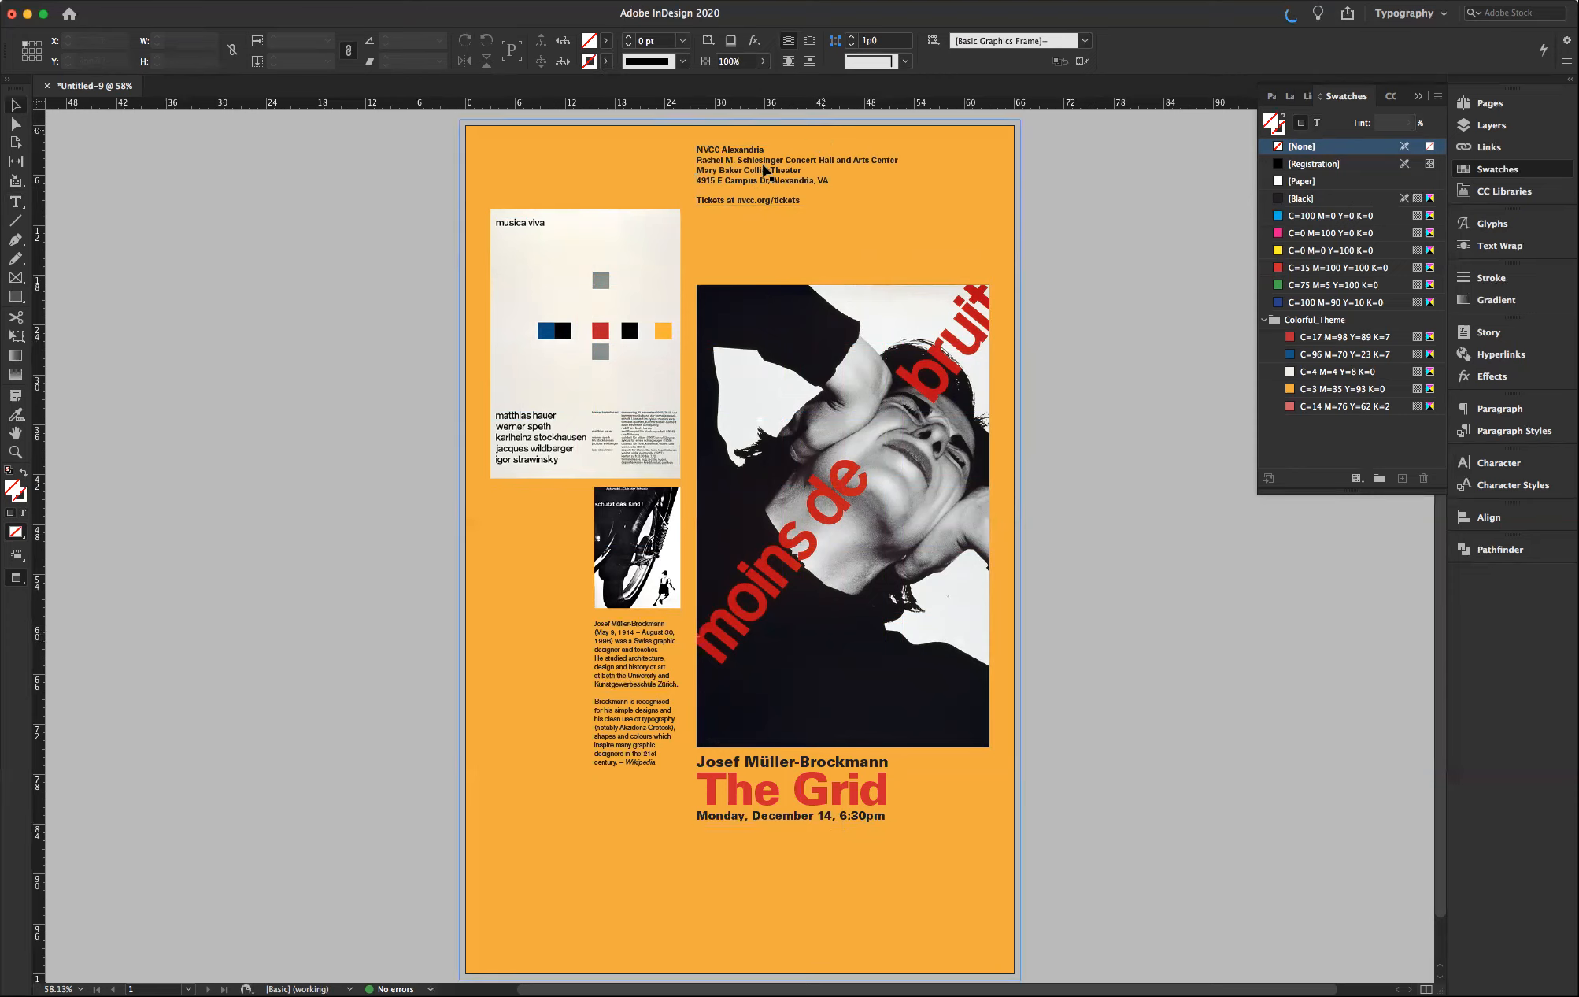
pyautogui.moveTo(754, 174); pyautogui.dragTo(749, 923)
pyautogui.click(407, 767)
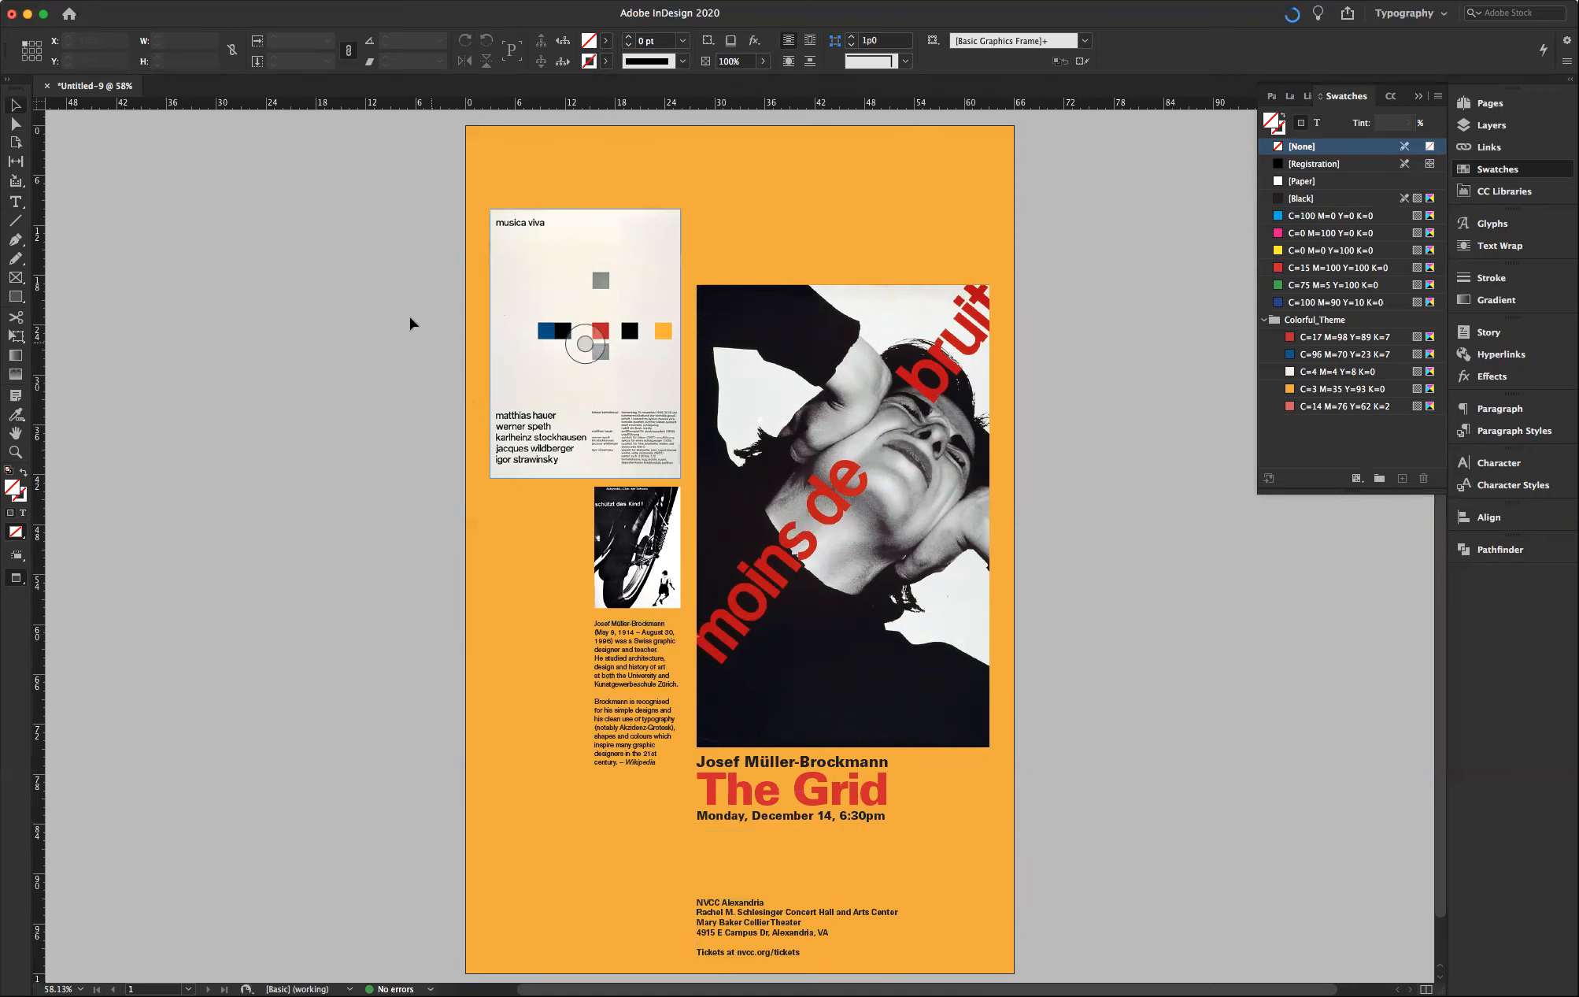
# - With the guides shown, move all the poster content up one grid row and shift the colour background back down to cover the page and bleed
pyautogui.moveTo(353, 245); pyautogui.dragTo(942, 933)
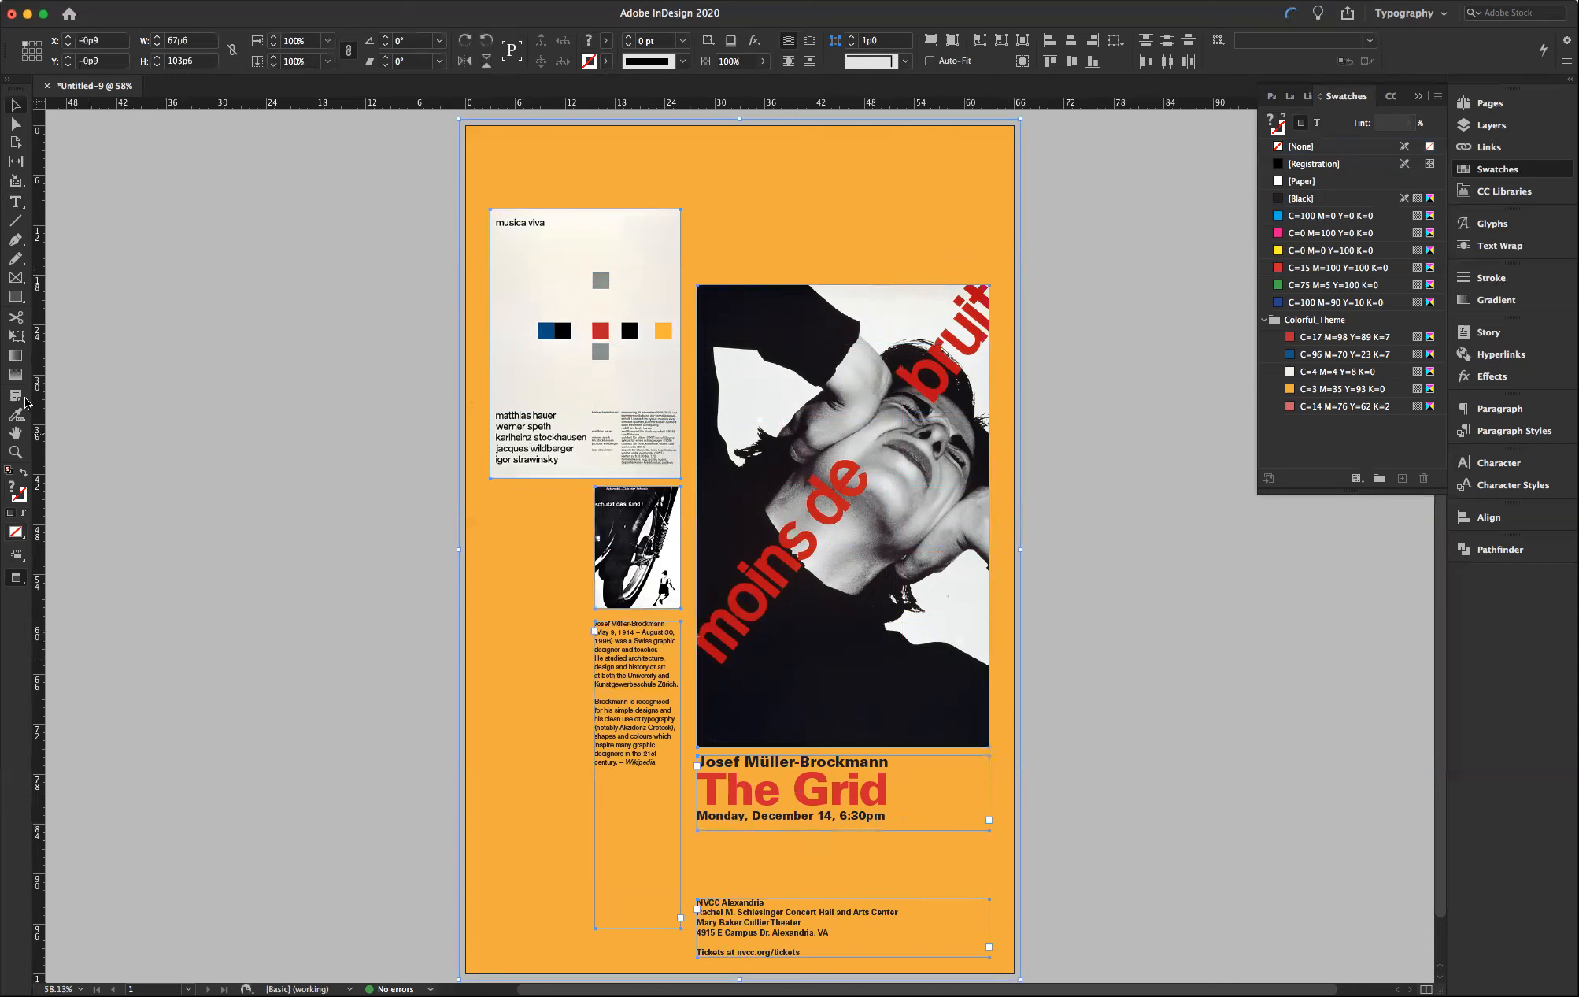
pyautogui.click(19, 581)
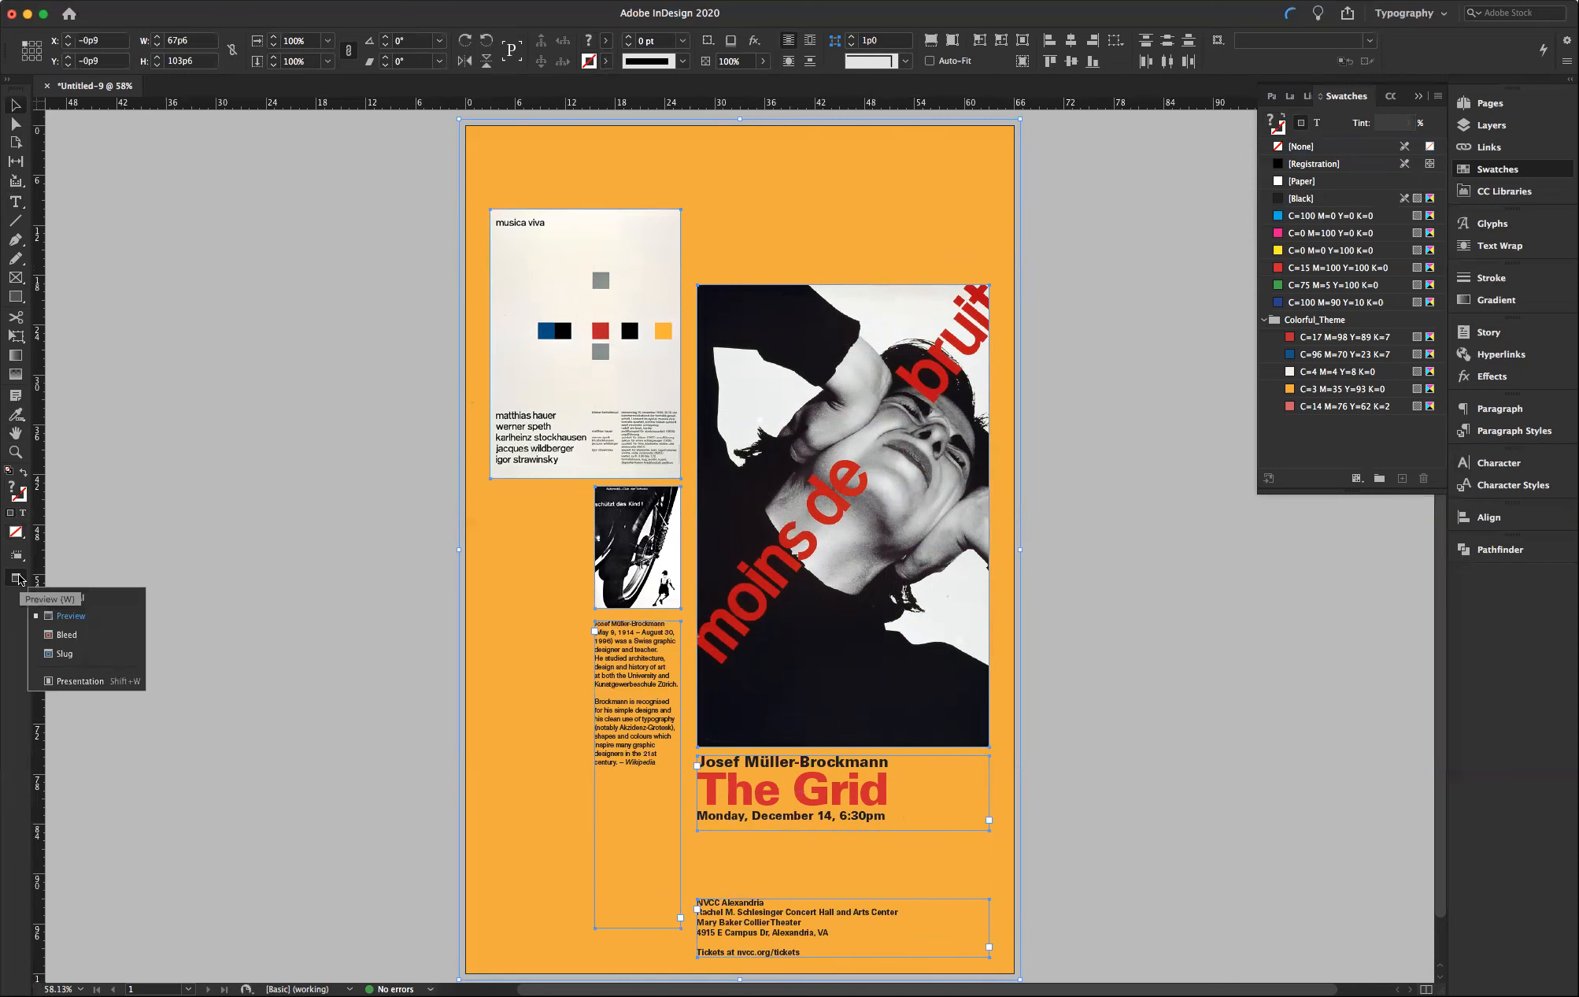
pyautogui.click(71, 602)
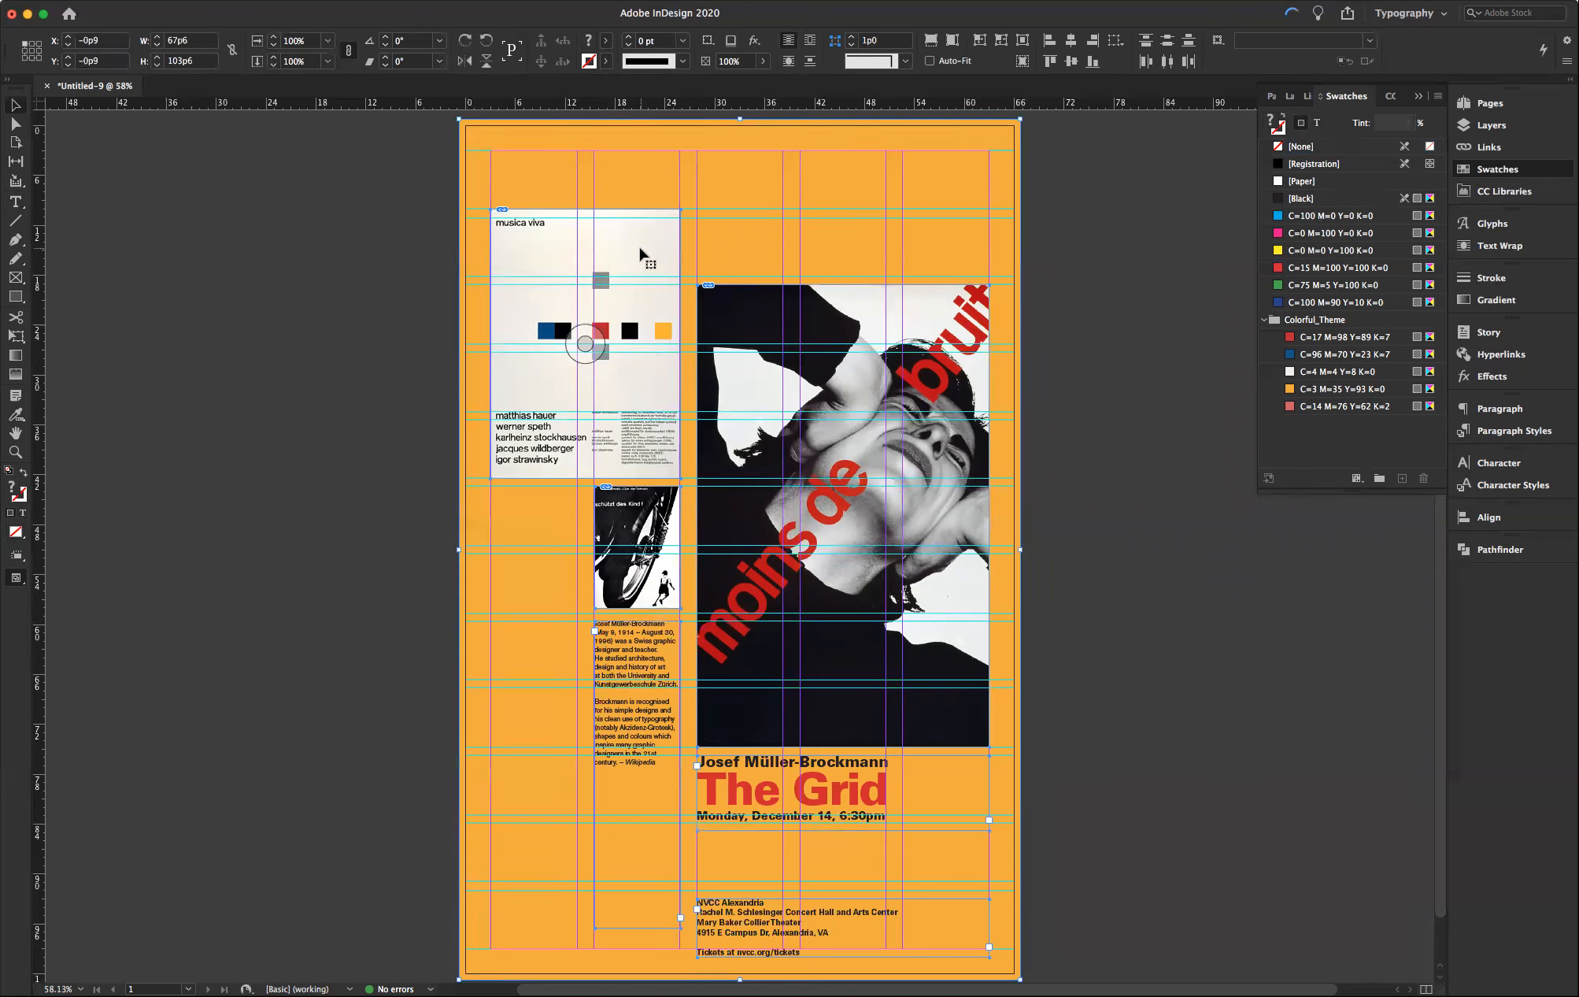
pyautogui.moveTo(640, 250); pyautogui.dragTo(640, 187)
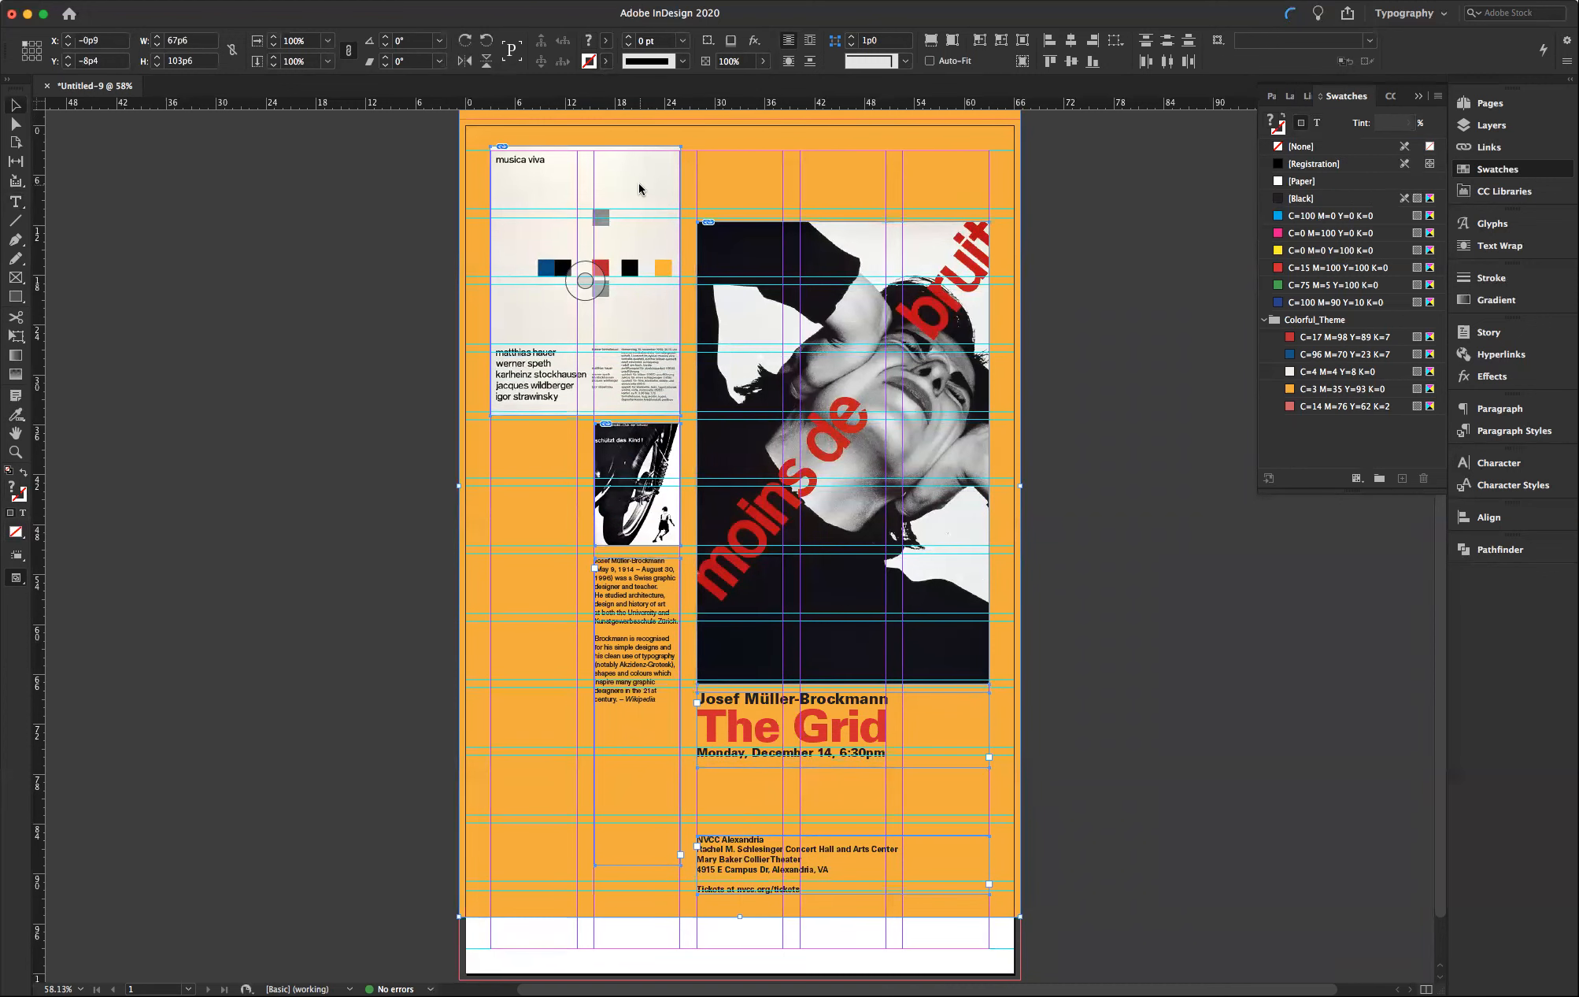
pyautogui.press('Up')
pyautogui.press('Up')
pyautogui.press('Up')
pyautogui.press('Up')
pyautogui.press('Up')
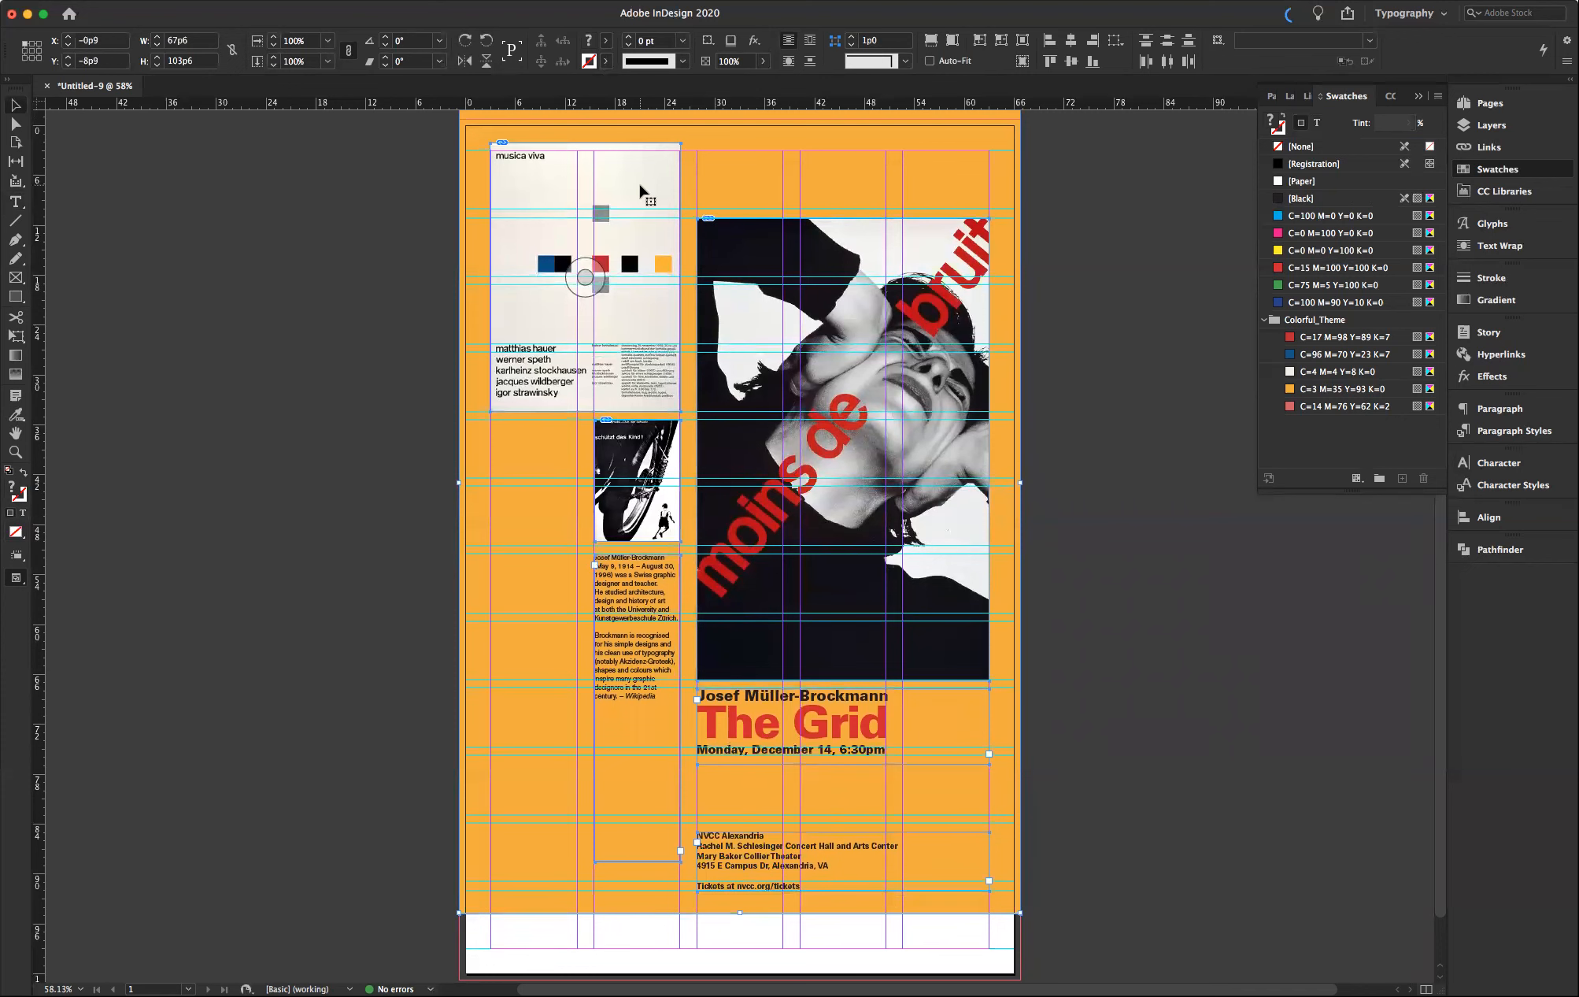
pyautogui.click(366, 285)
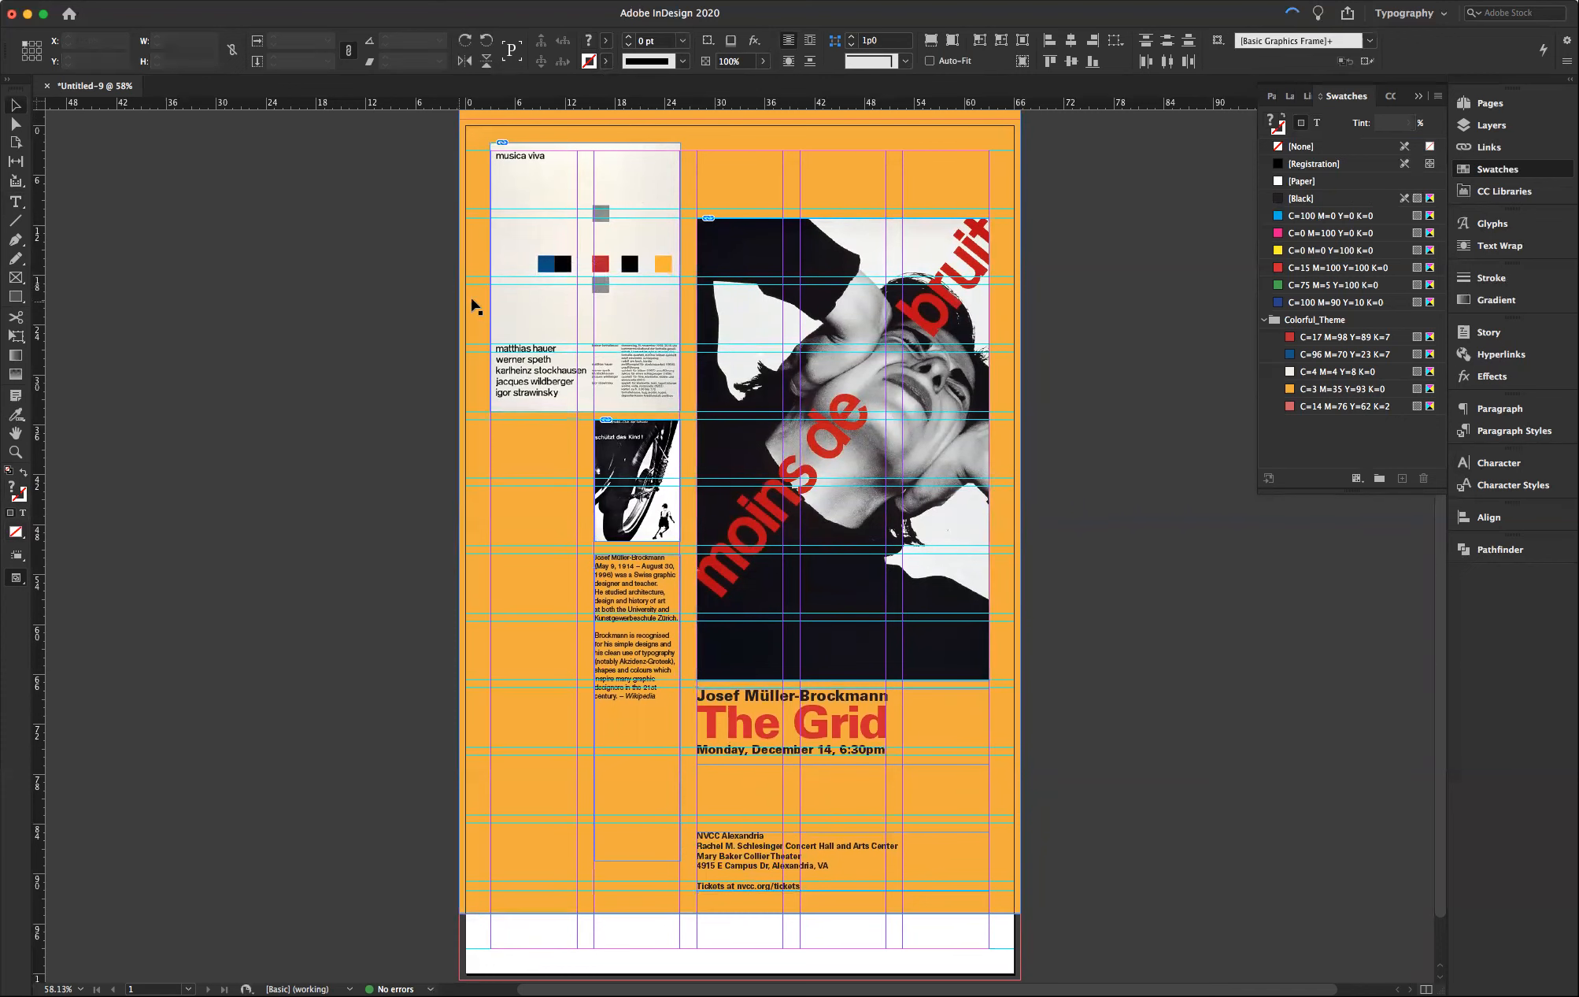
pyautogui.moveTo(473, 312); pyautogui.dragTo(473, 379)
pyautogui.click(298, 394)
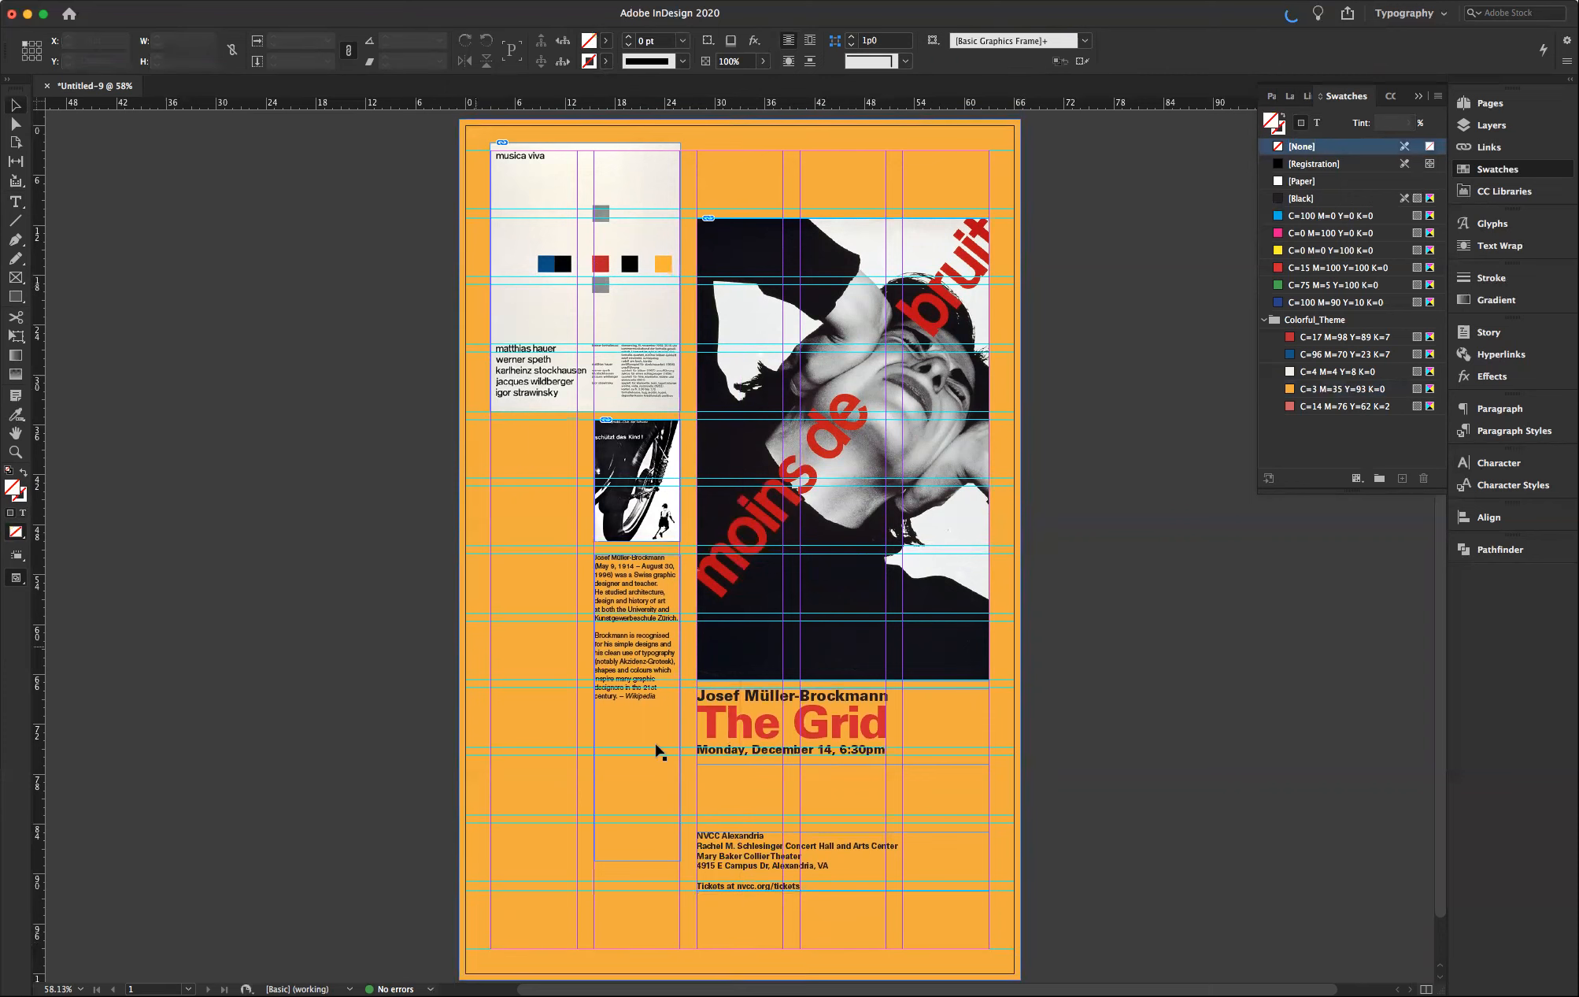
# - Align the venue and ticket text block with the top of its grid row, at Y 83p10, and preview the page without guides
pyautogui.moveTo(738, 849); pyautogui.dragTo(738, 839)
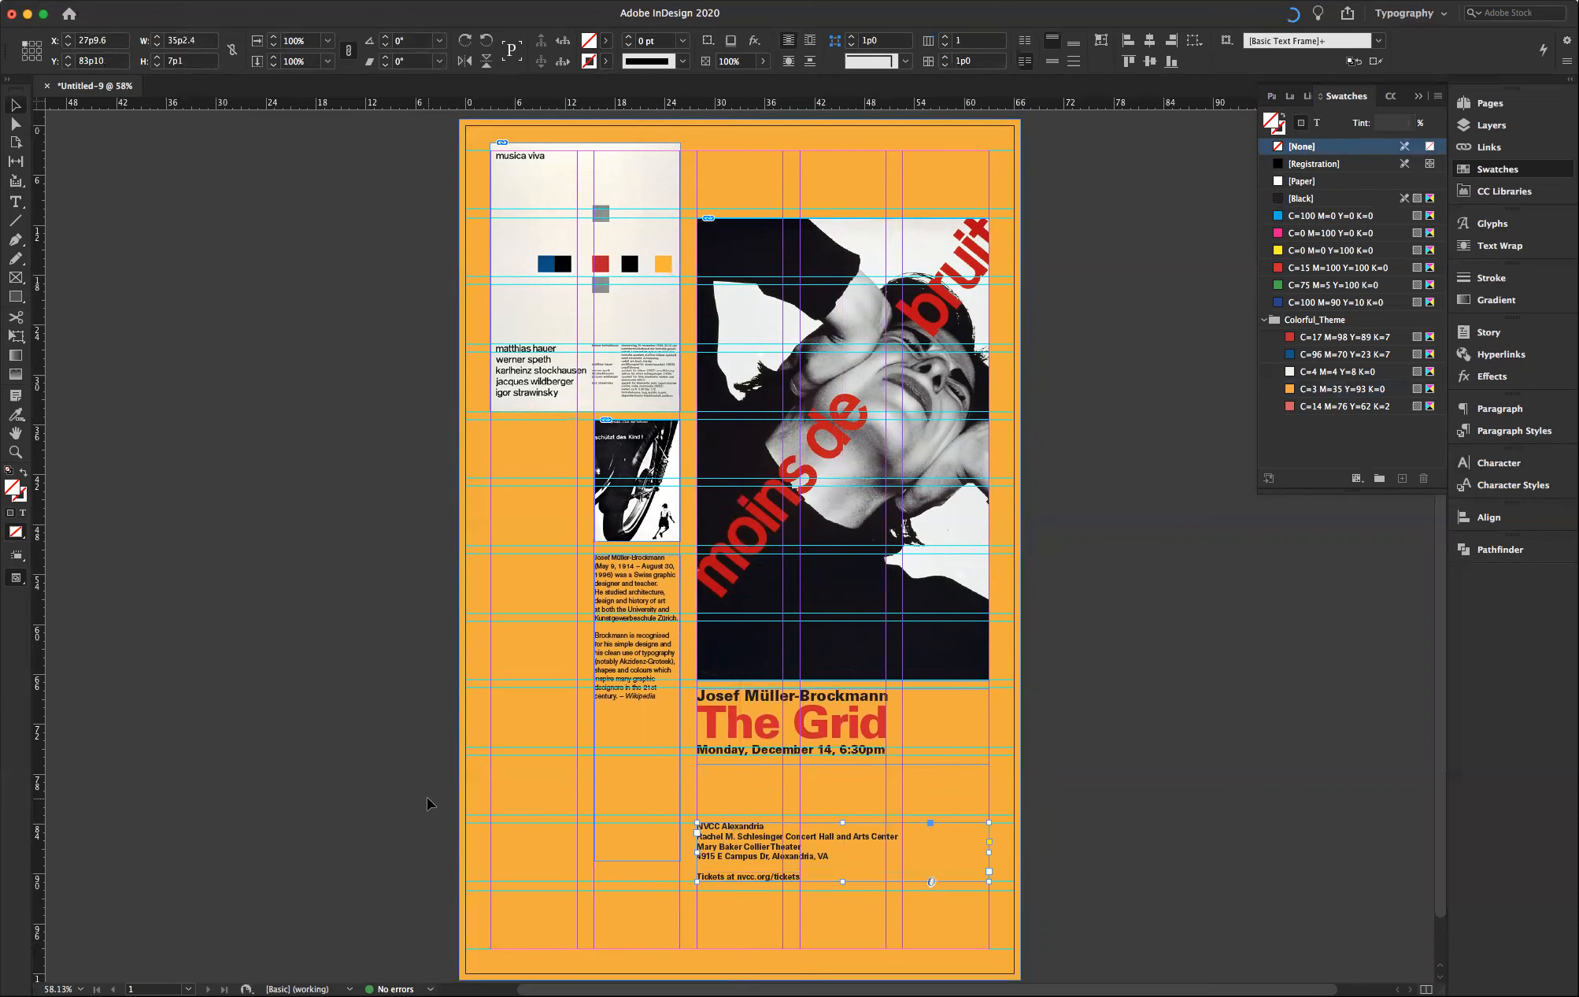
pyautogui.click(16, 580)
pyautogui.click(73, 616)
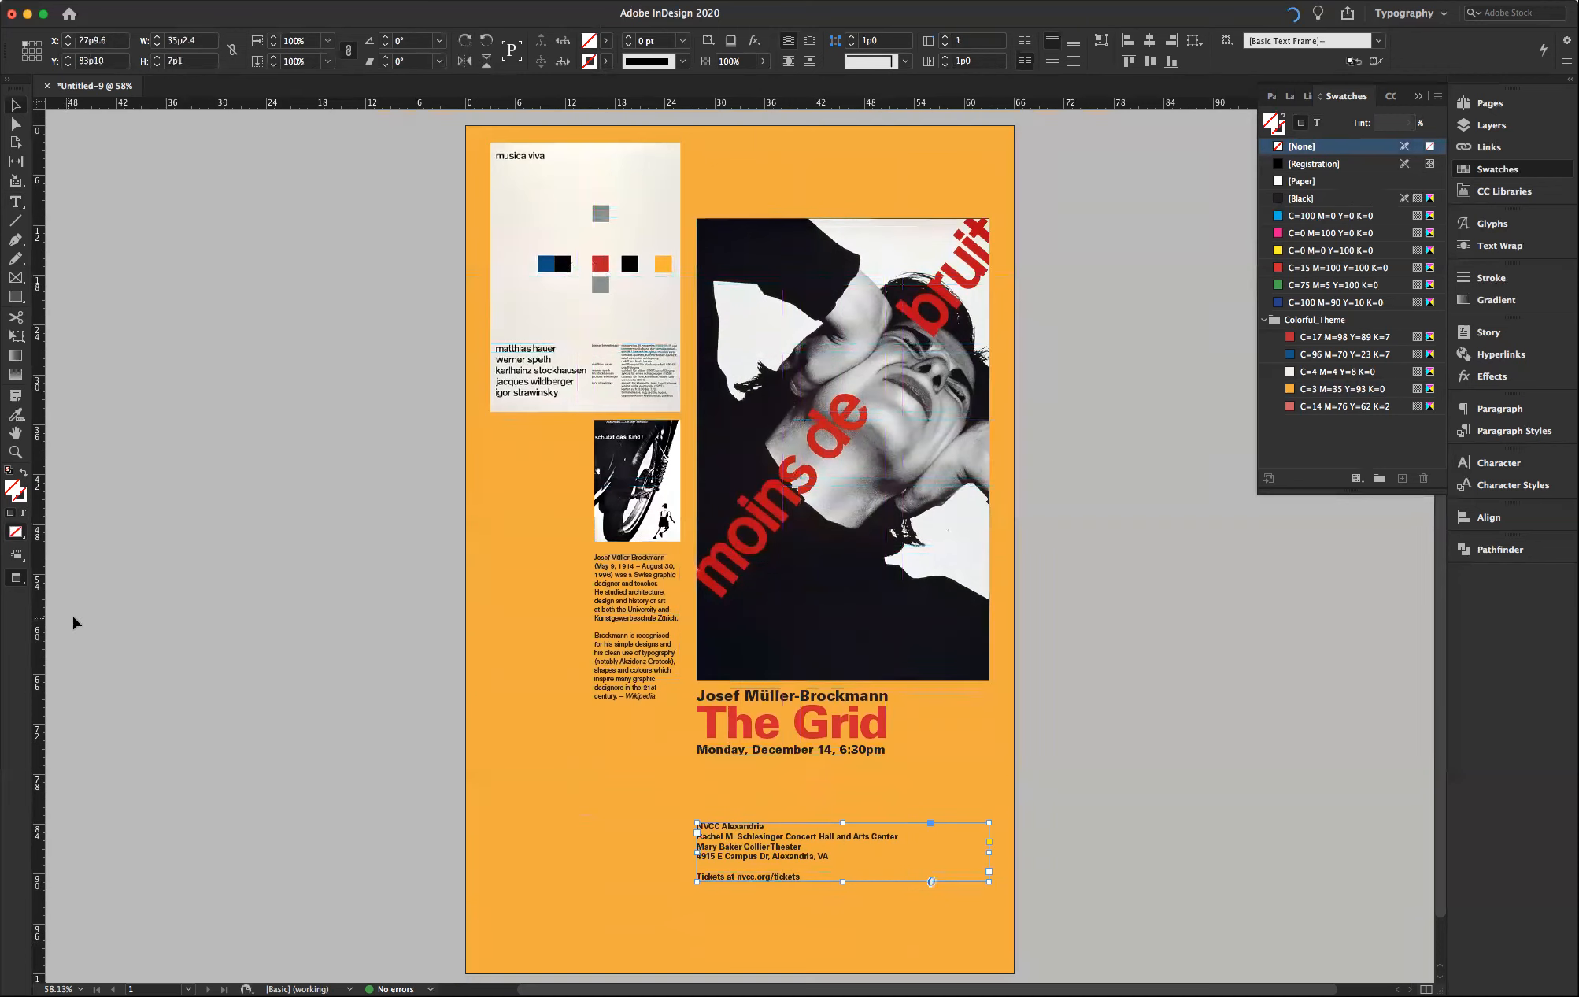
pyautogui.click(187, 612)
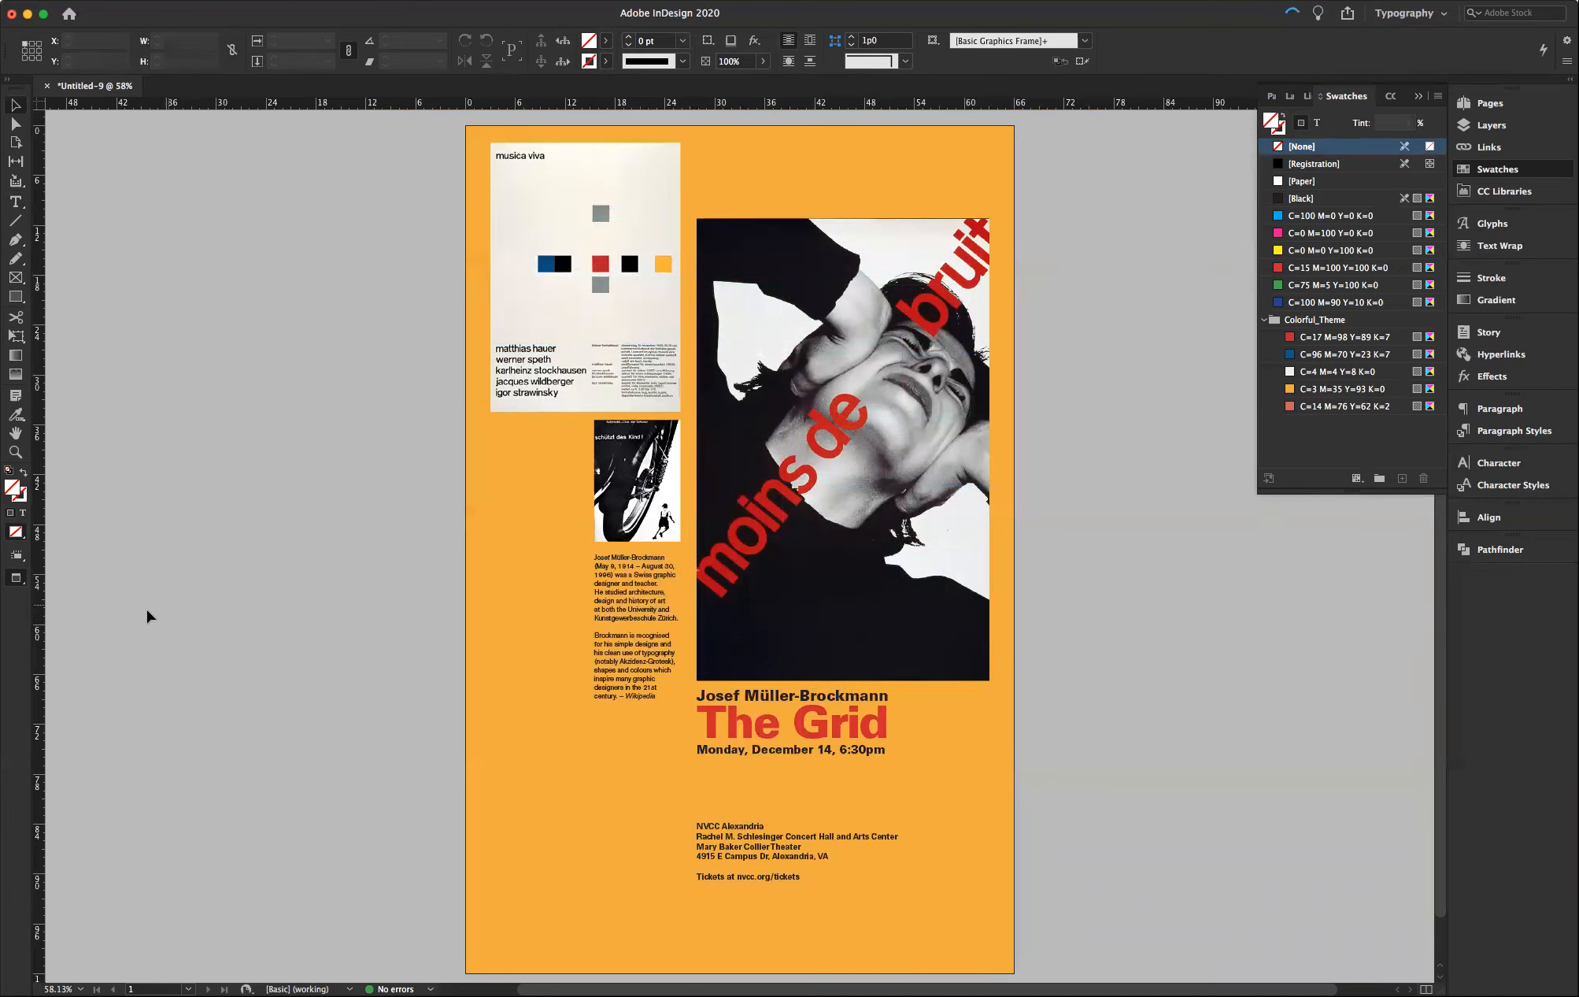
# - Move the biography text down and across into the empty first column, below the level of the small image
pyautogui.moveTo(630, 590); pyautogui.dragTo(533, 634)
pyautogui.moveTo(533, 634); pyautogui.dragTo(533, 634)
pyautogui.click(292, 646)
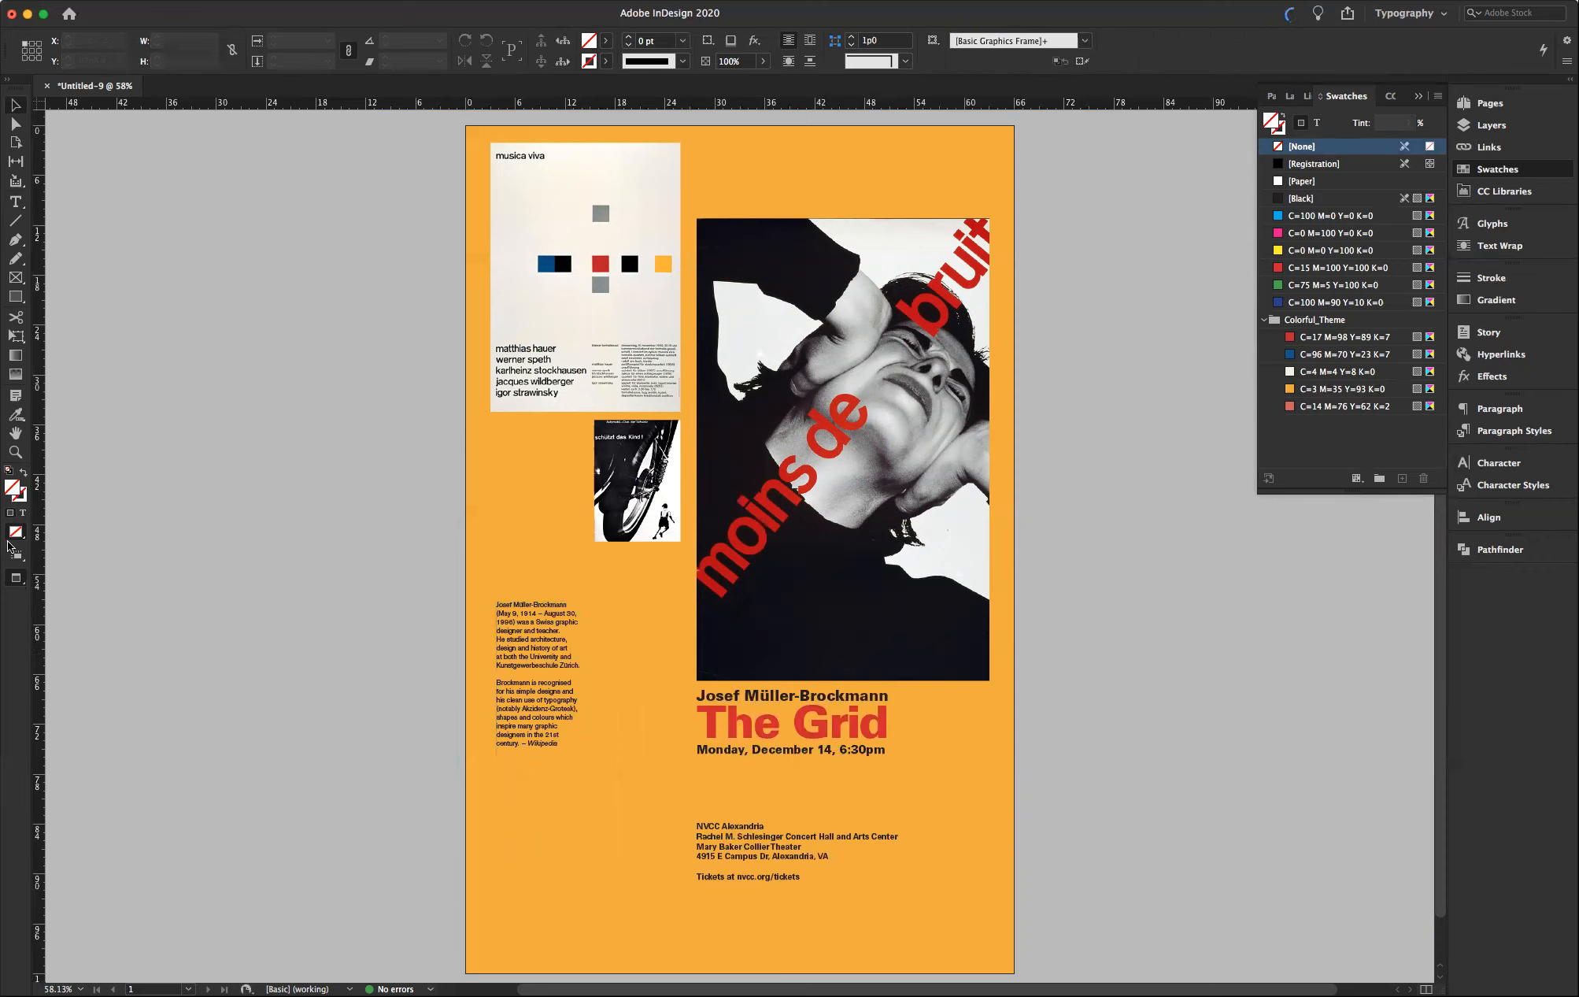
# - With the guides shown, snap the biography text frame to the first column and the eighth grid row, and preview the page without guides
pyautogui.click(15, 577)
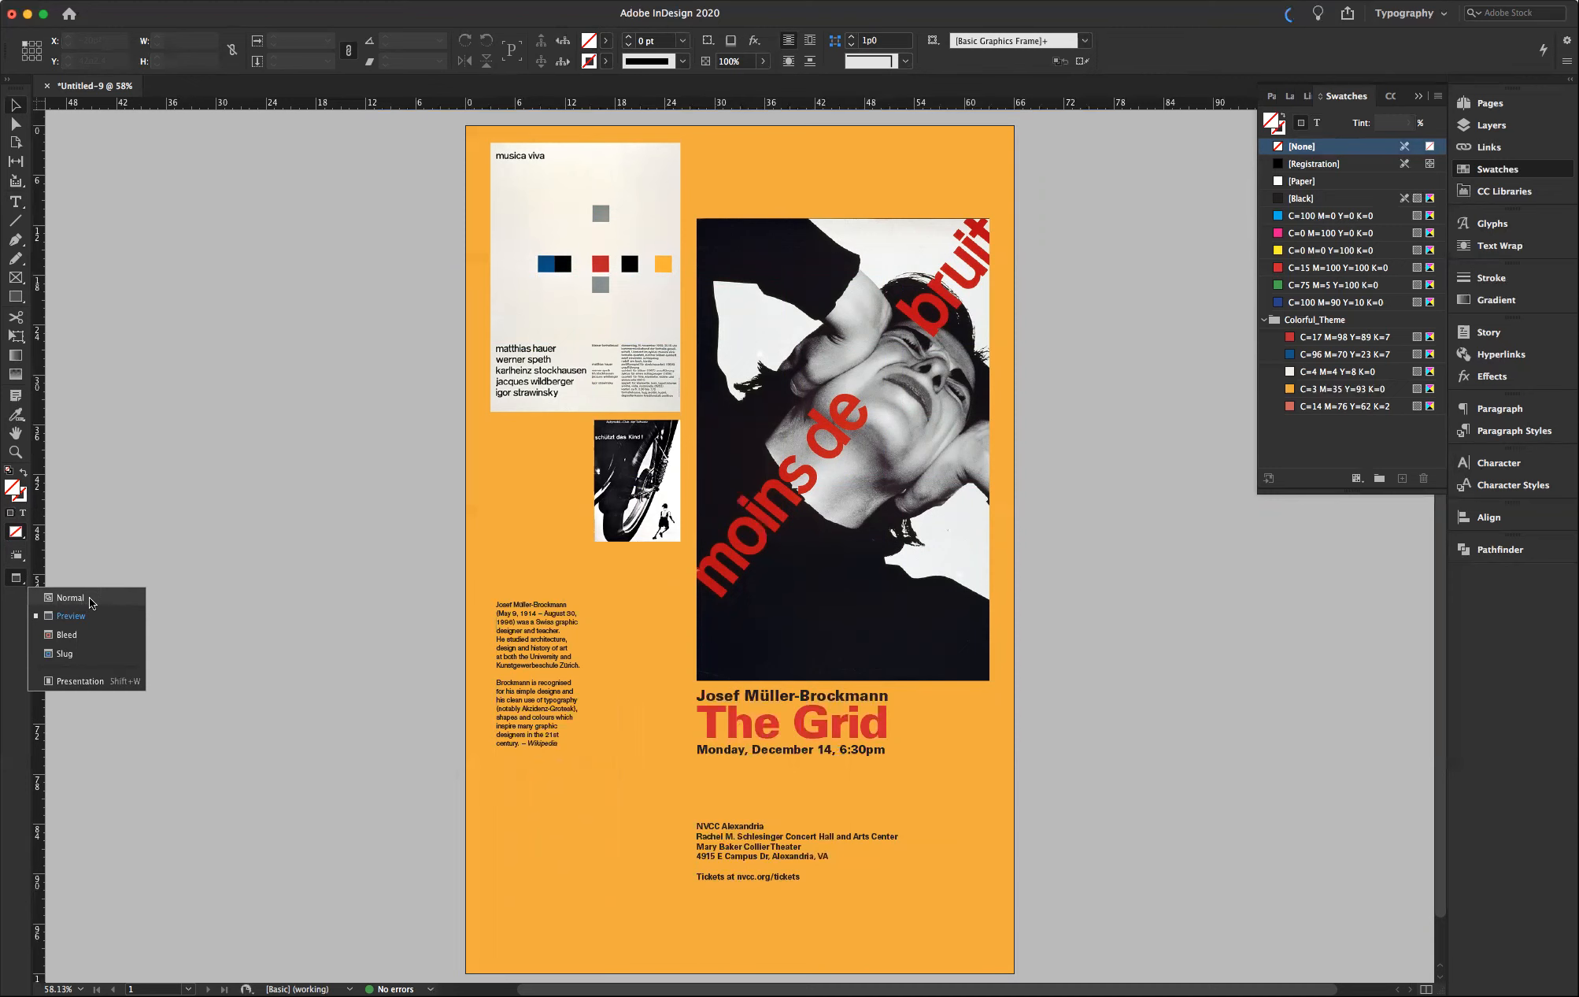
pyautogui.click(89, 597)
pyautogui.click(523, 657)
pyautogui.moveTo(523, 657); pyautogui.dragTo(520, 658)
pyautogui.click(315, 624)
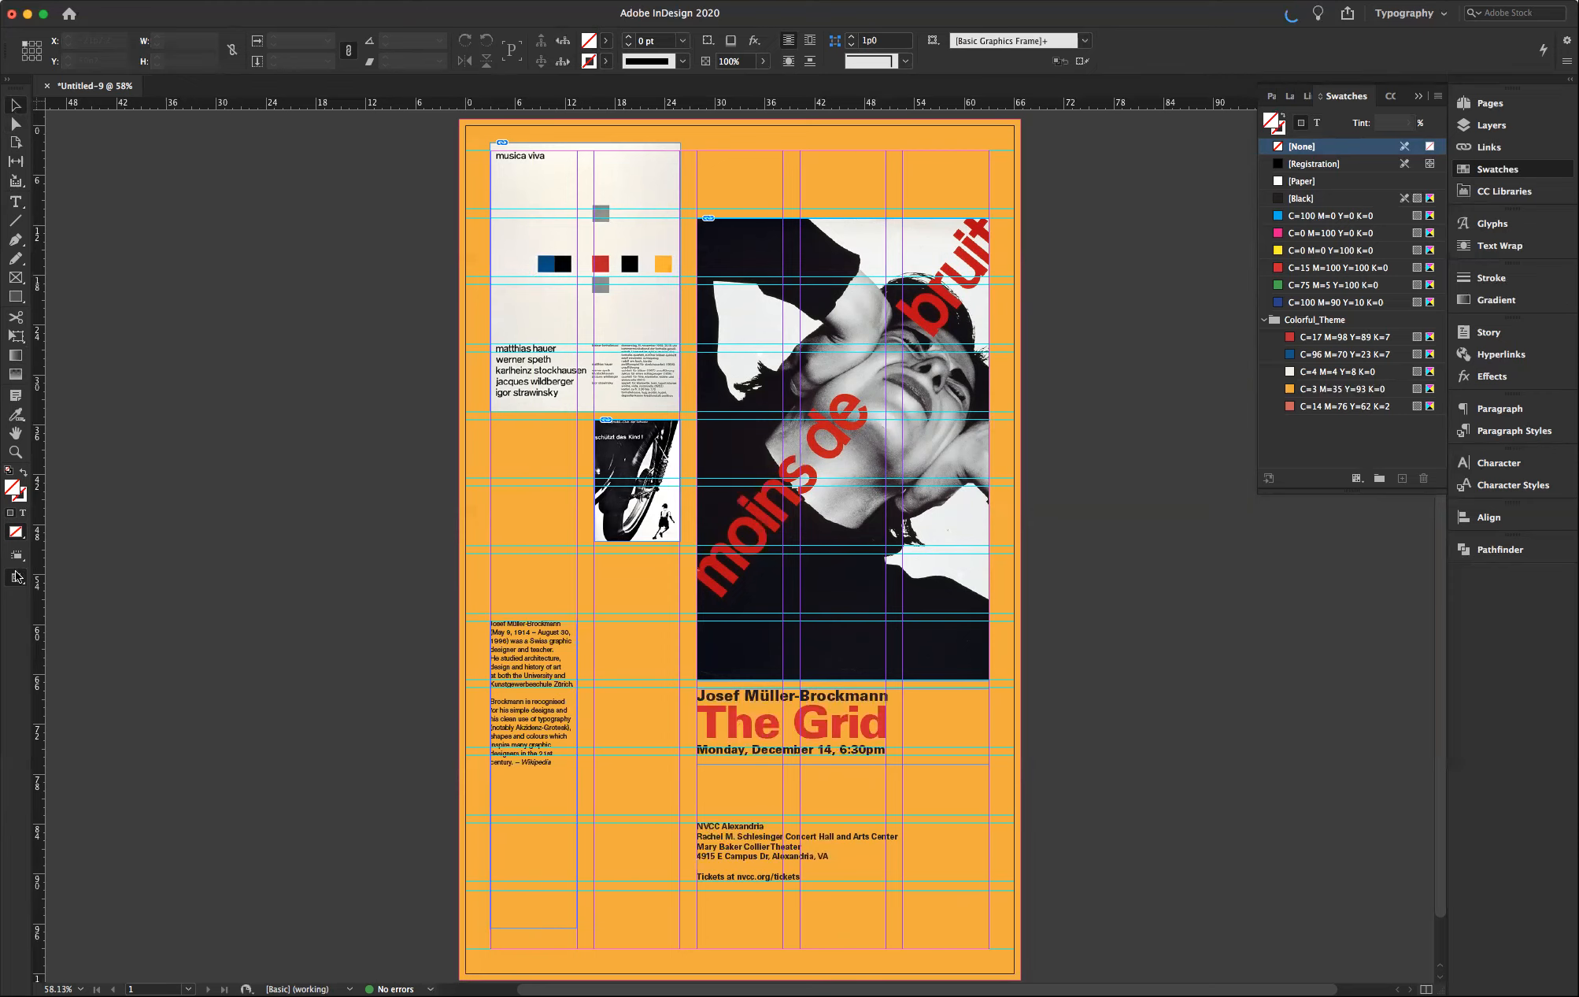
pyautogui.moveTo(17, 581); pyautogui.dragTo(87, 615)
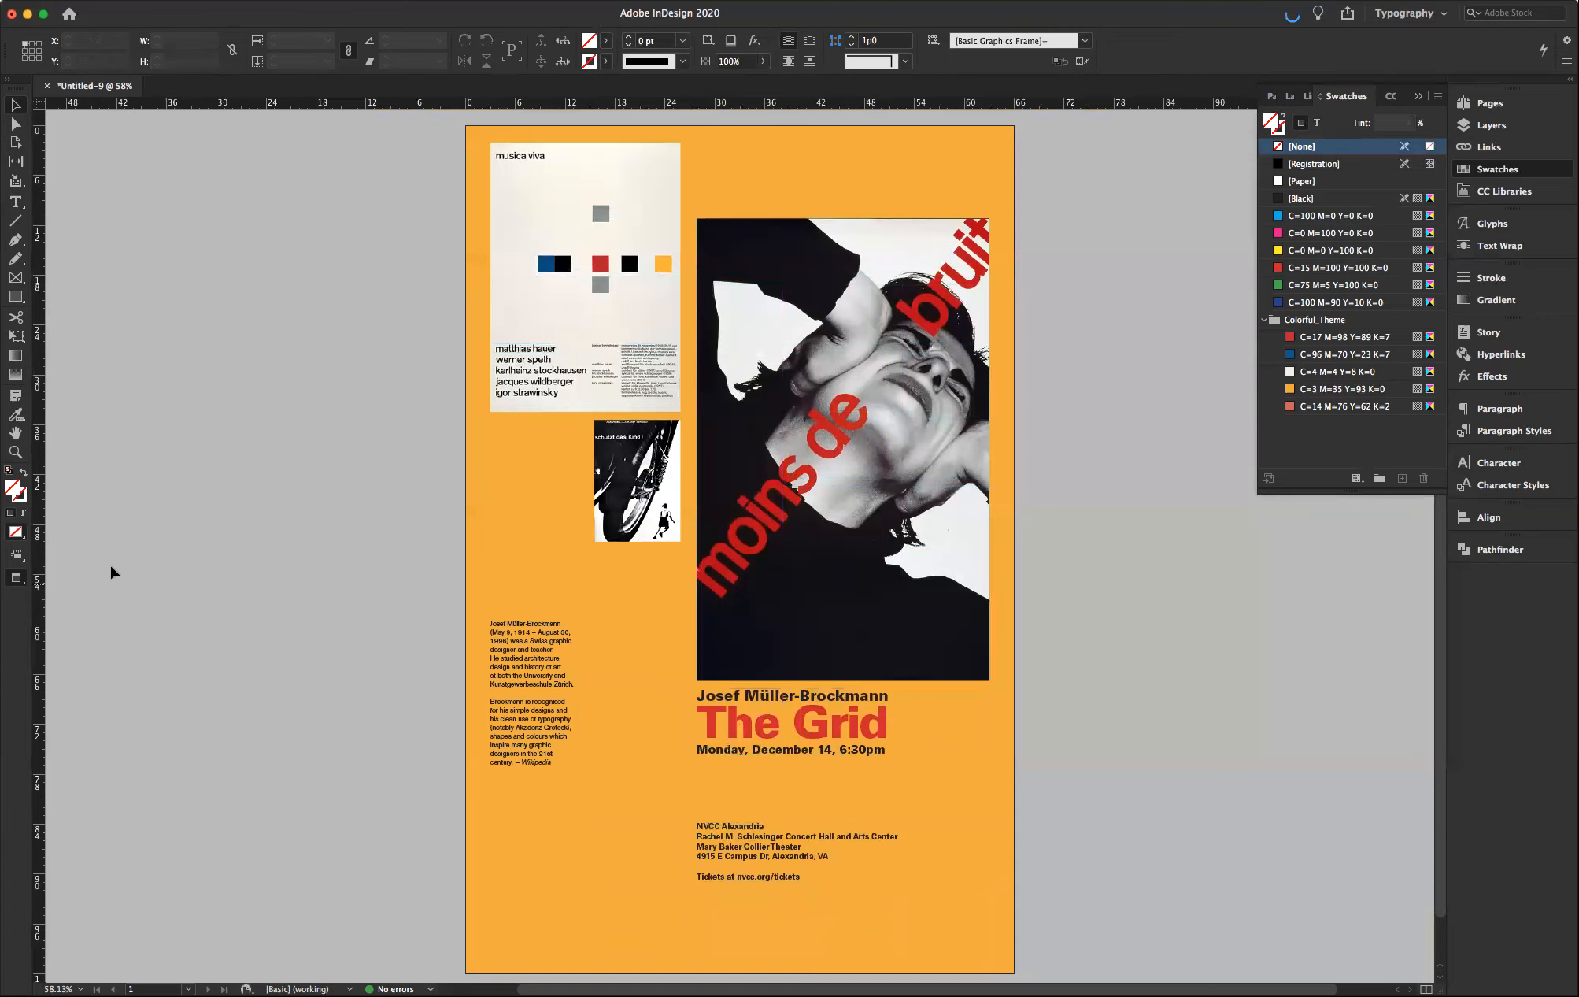